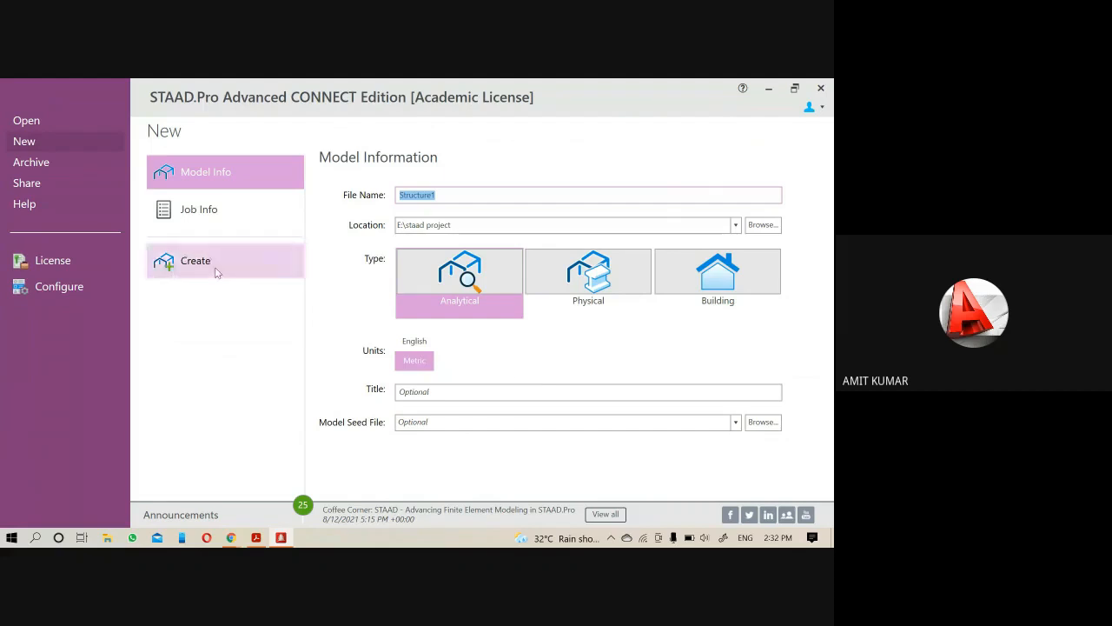
- Create a new analytical model named Structure1 in metric units, stored in the E:\staad project folder
{"action": "left_click", "coordinate": [211, 268]}
{"action": "left_click", "coordinate": [472, 330]}
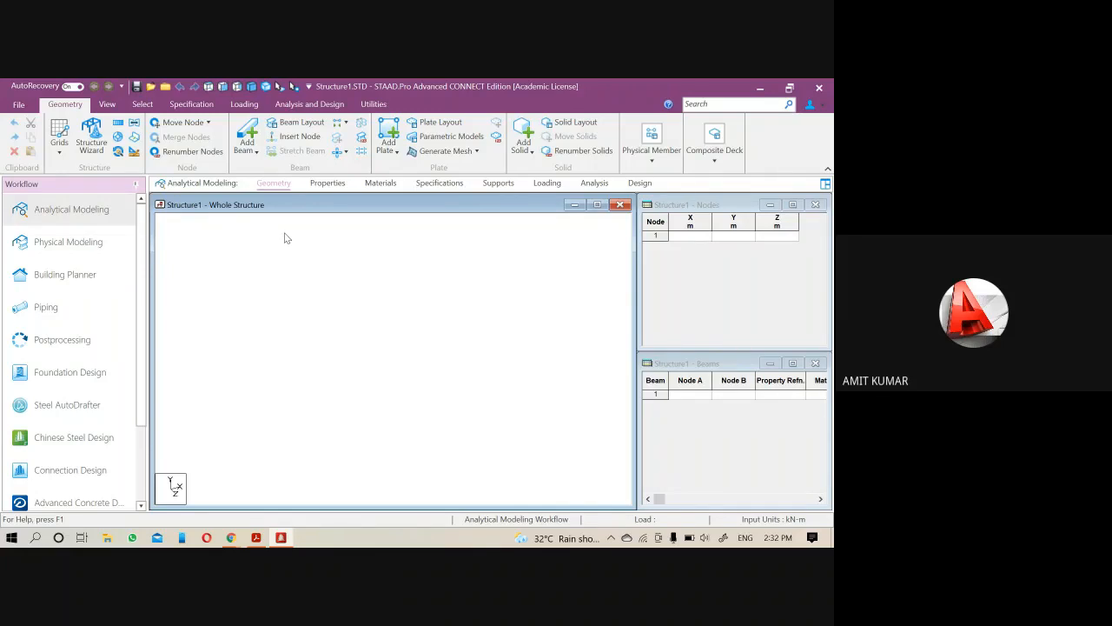
- Draw a 5 m vertical beam upward from the origin on the default linear beam grid and close the grid
{"action": "left_click", "coordinate": [61, 154]}
{"action": "left_click", "coordinate": [75, 175]}
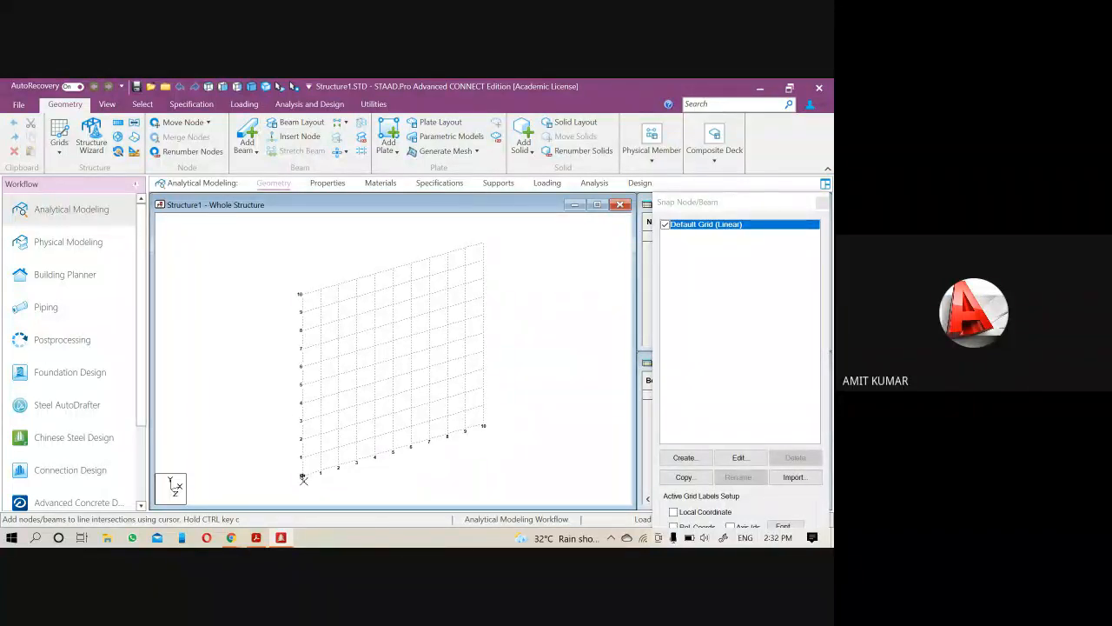
{"action": "left_click", "coordinate": [302, 476]}
{"action": "left_click", "coordinate": [302, 387]}
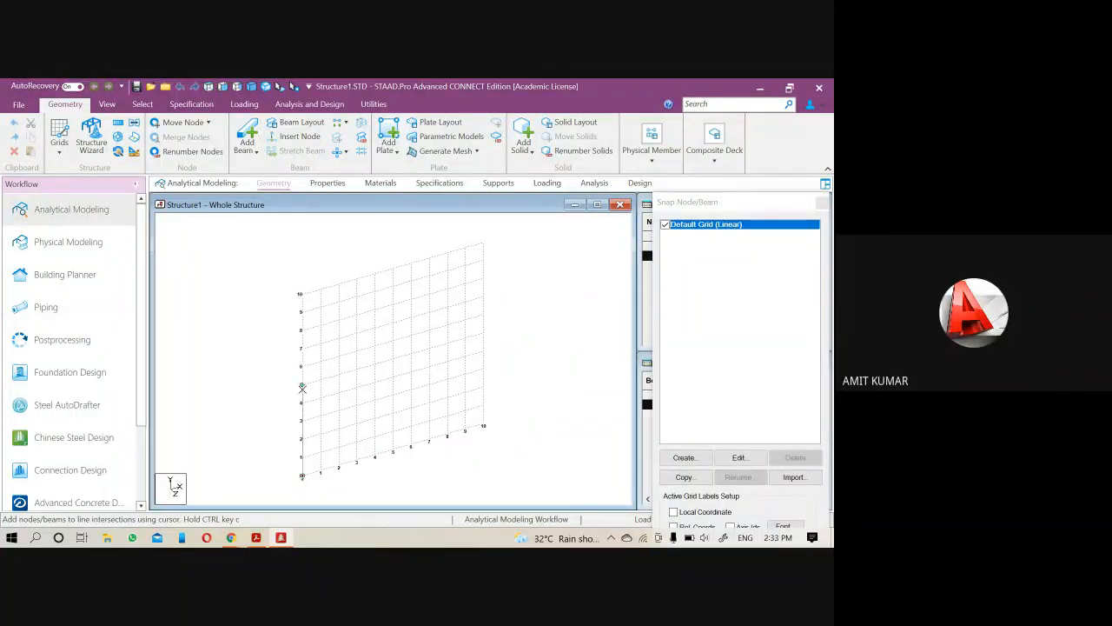
{"action": "left_click", "coordinate": [822, 202]}
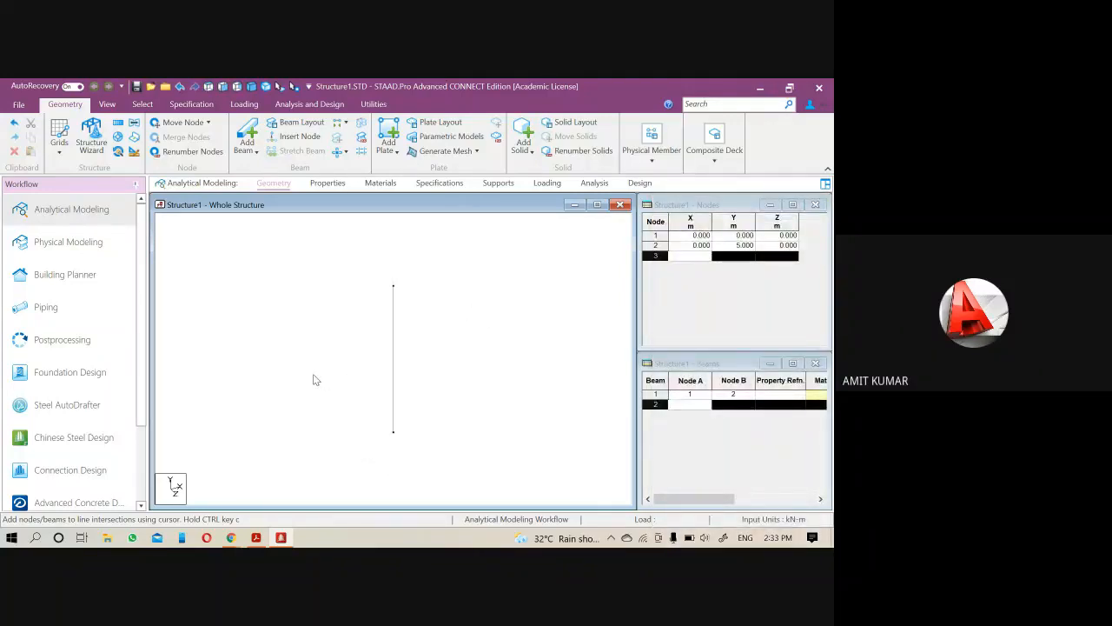
{"action": "left_click", "coordinate": [394, 335]}
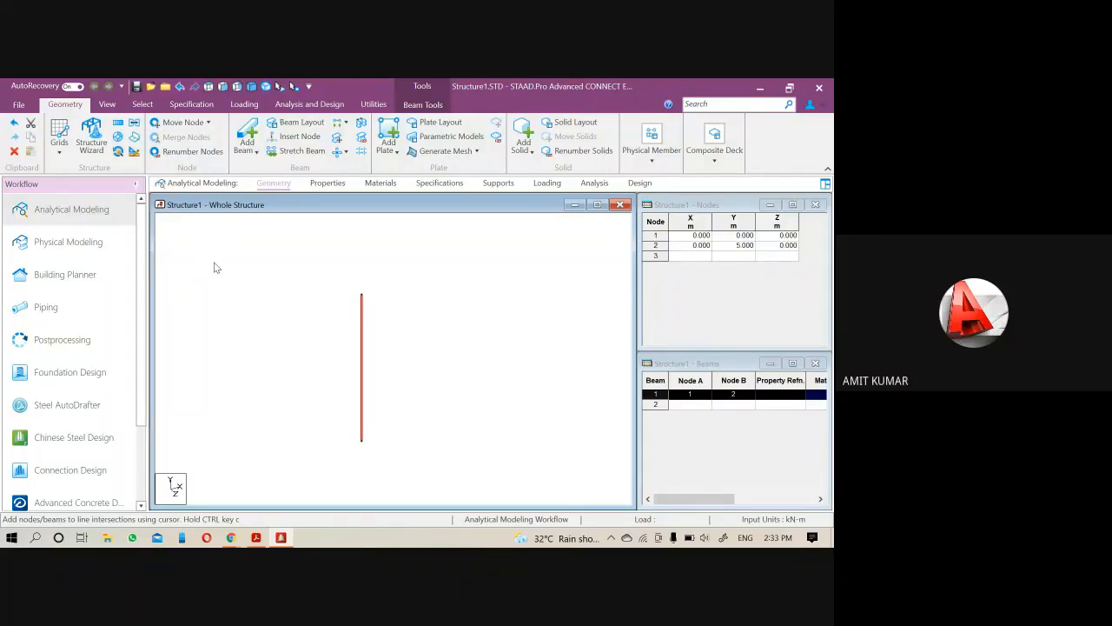
{"action": "scroll", "coordinate": [325, 340], "scroll_direction": "down", "scroll_amount": 1}
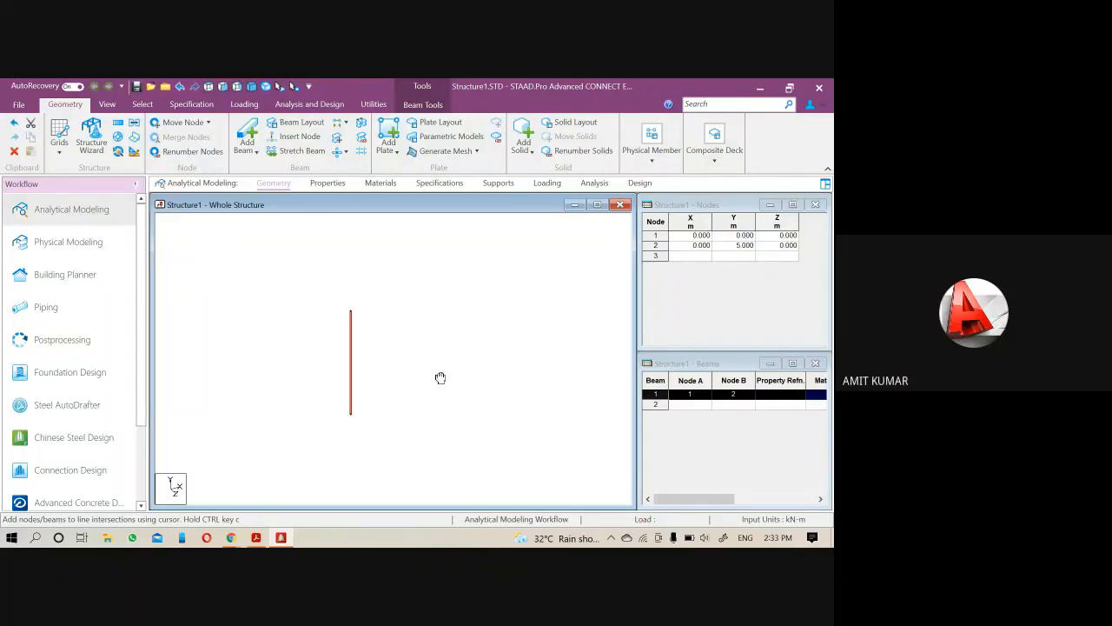
{"action": "left_click", "coordinate": [402, 350]}
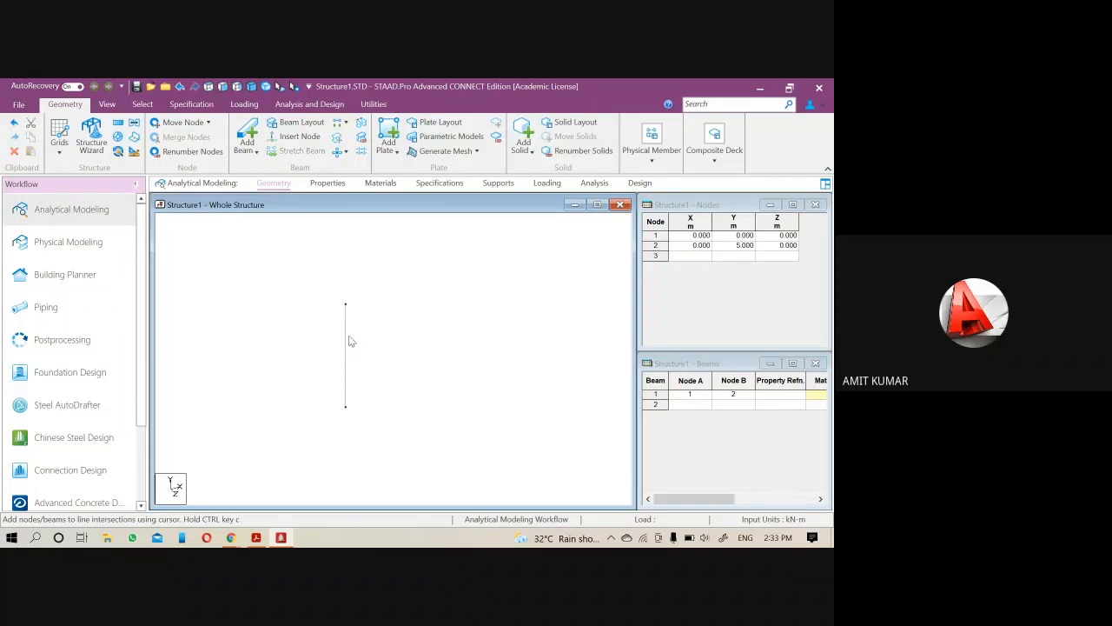
{"action": "left_click", "coordinate": [344, 337]}
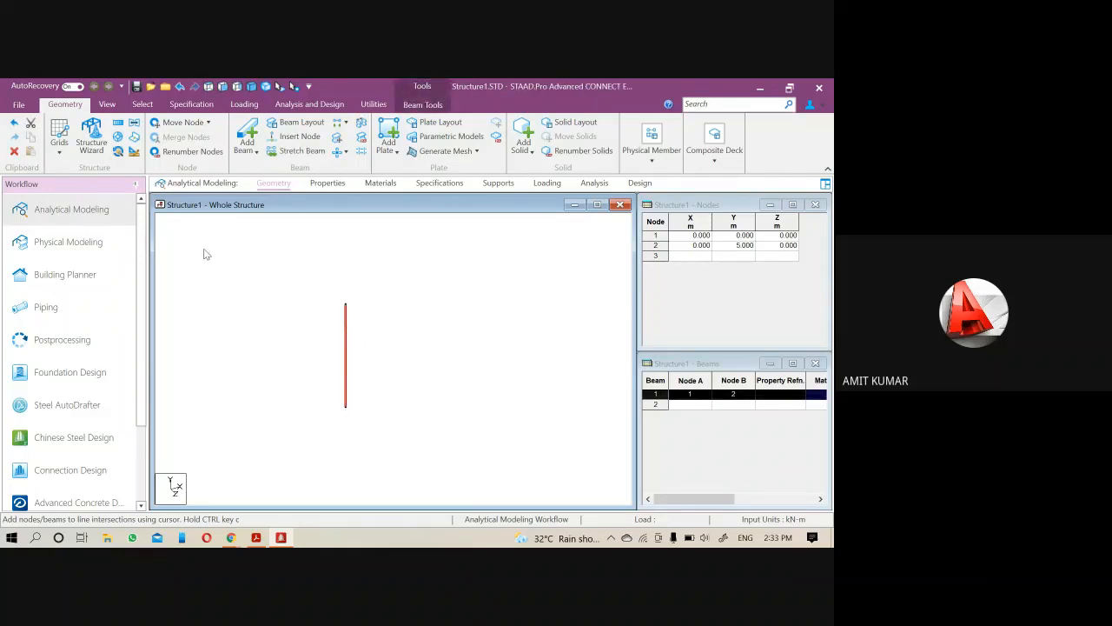
{"action": "left_click", "coordinate": [59, 146]}
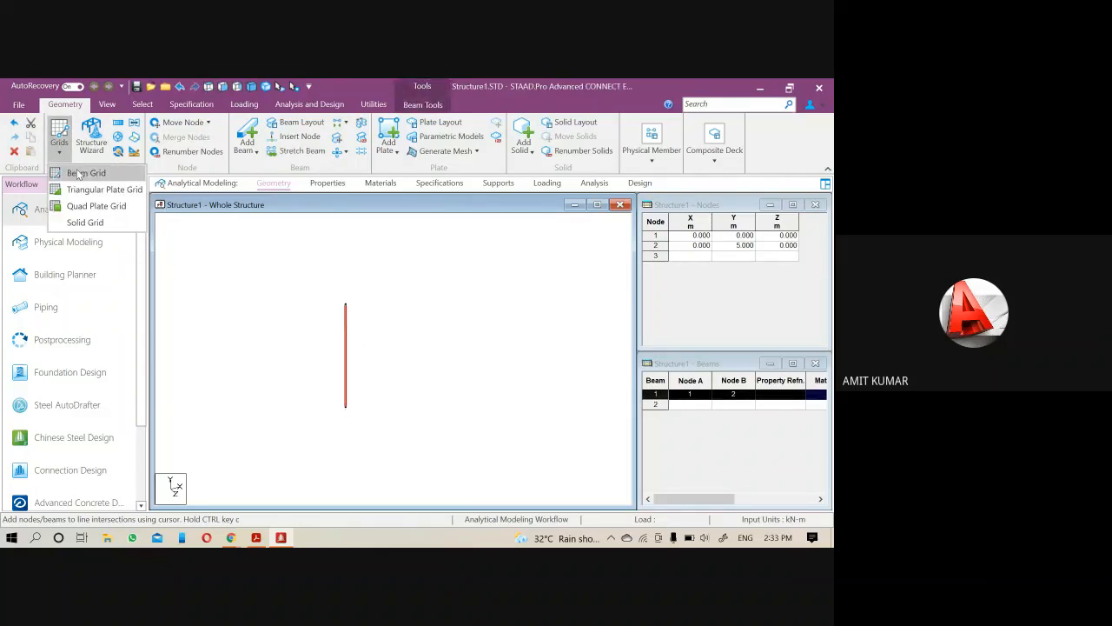
{"action": "left_click", "coordinate": [77, 169]}
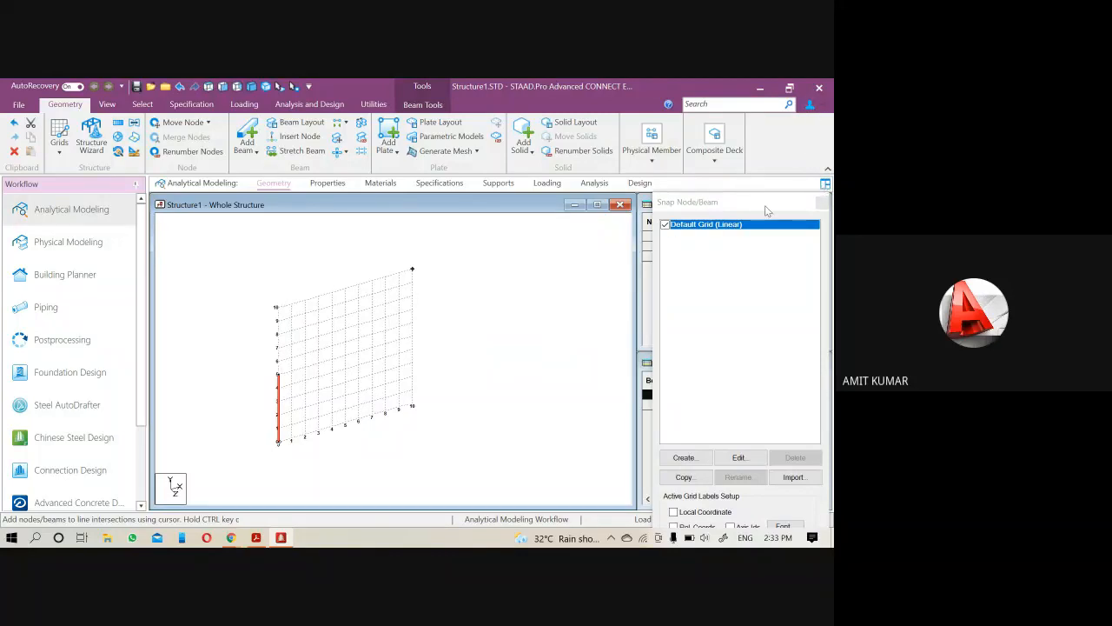
{"action": "left_click", "coordinate": [821, 205]}
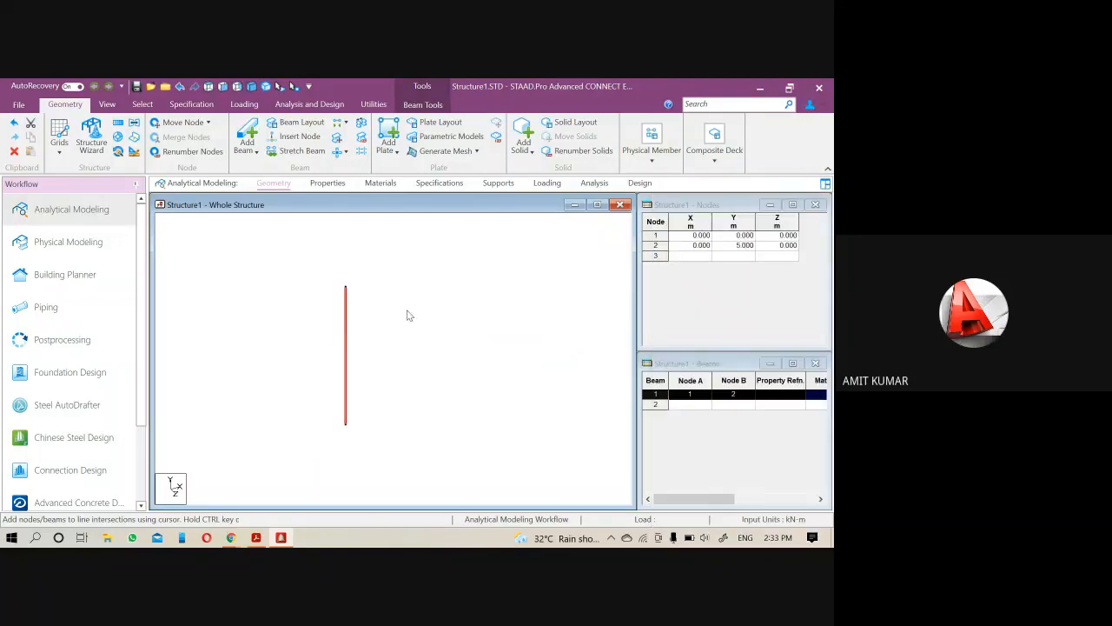
- Copy the column with Translational Repeat along global X, using 1 step at 5 m spacing
{"action": "left_click", "coordinate": [345, 318]}
{"action": "left_click", "coordinate": [118, 125]}
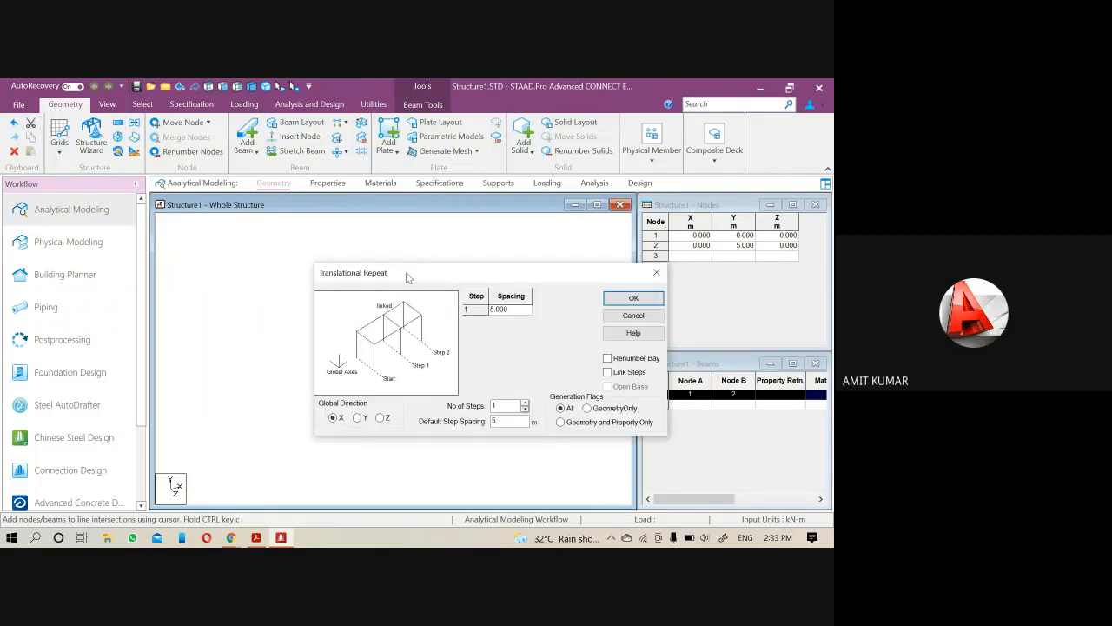
{"action": "left_click_drag", "start_coordinate": [406, 272], "coordinate": [468, 205]}
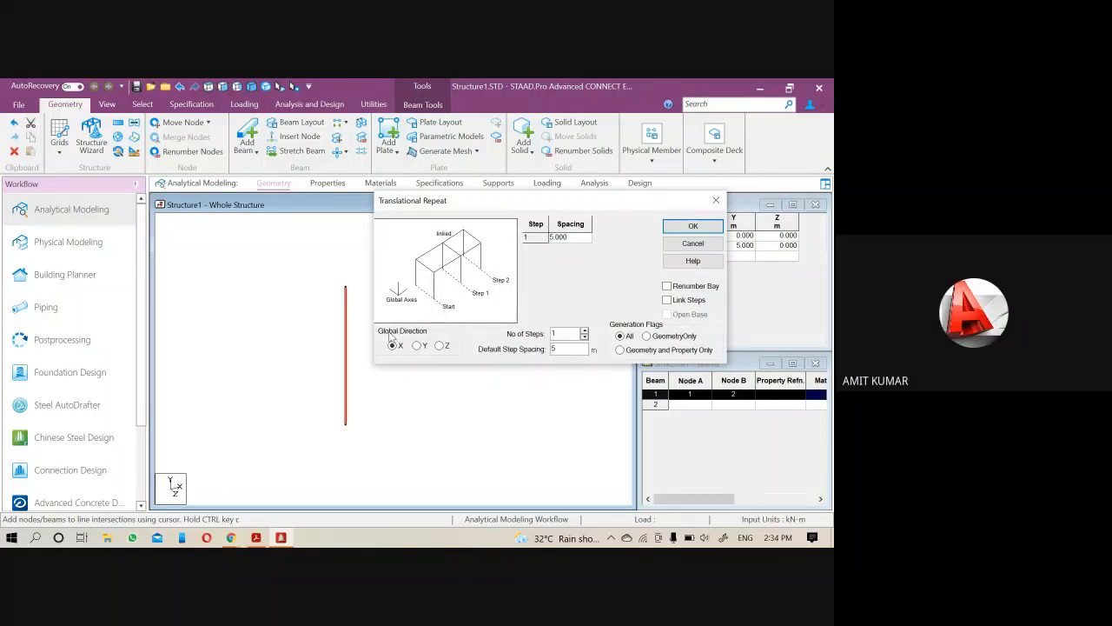
{"action": "left_click_drag", "start_coordinate": [488, 206], "coordinate": [504, 201]}
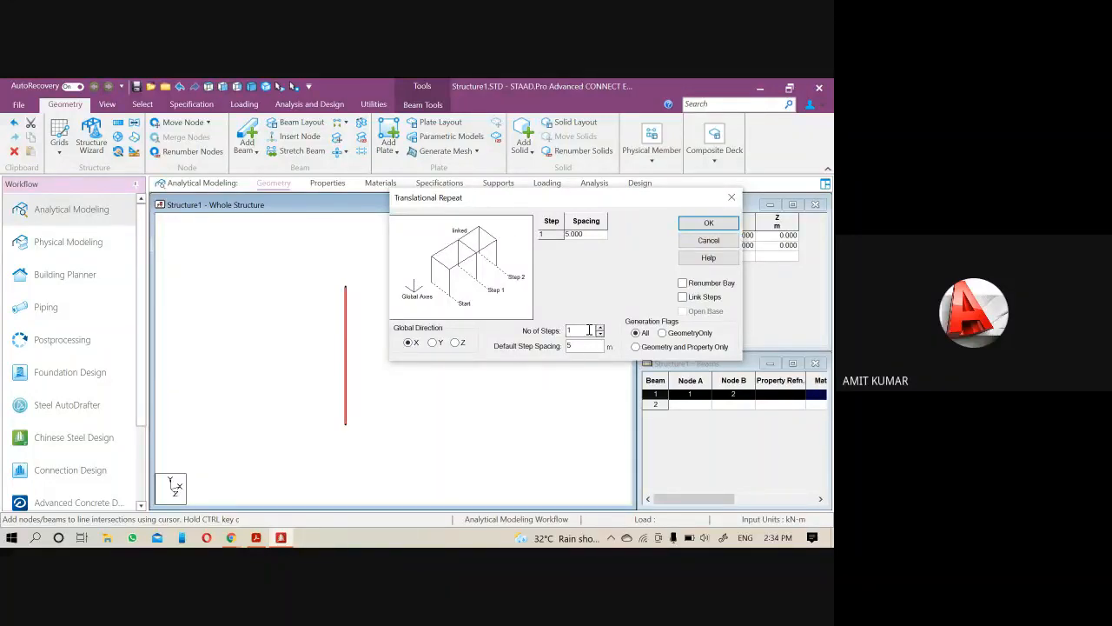
{"action": "left_click_drag", "start_coordinate": [519, 201], "coordinate": [558, 139]}
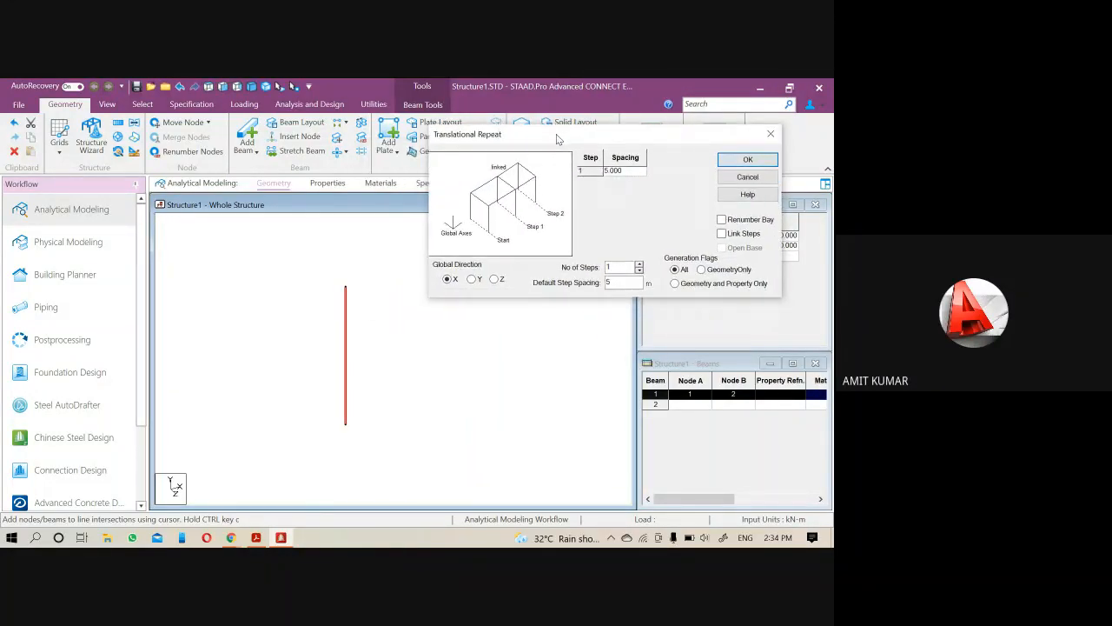
{"action": "scroll", "coordinate": [330, 358], "scroll_direction": "down", "scroll_amount": 1}
{"action": "middle_click_drag", "start_coordinate": [396, 373], "coordinate": [341, 378]}
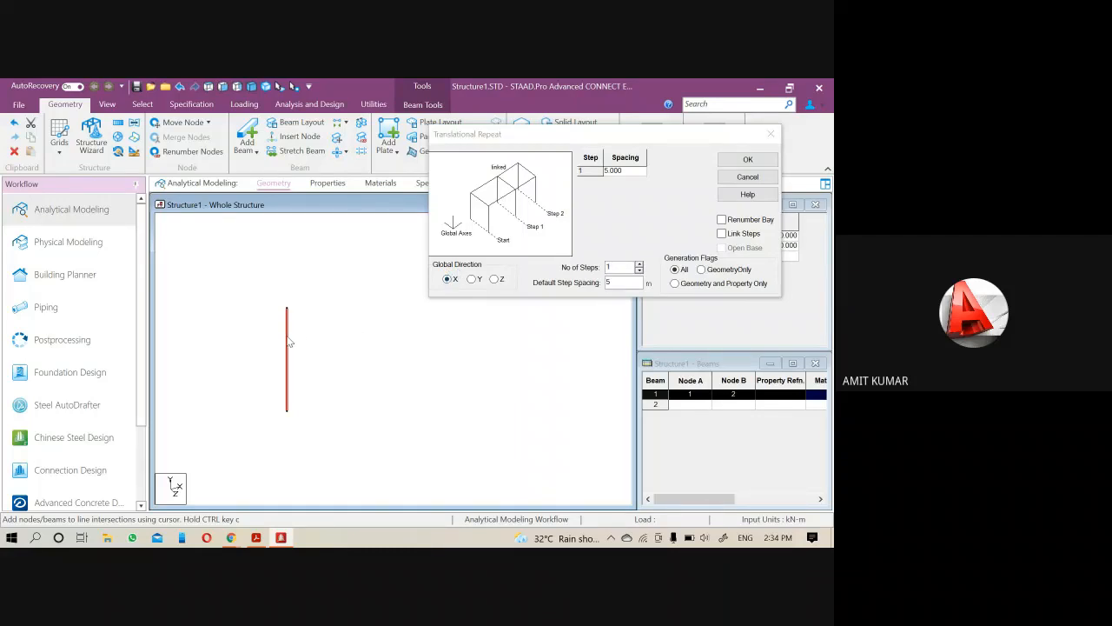
{"action": "left_click", "coordinate": [628, 267]}
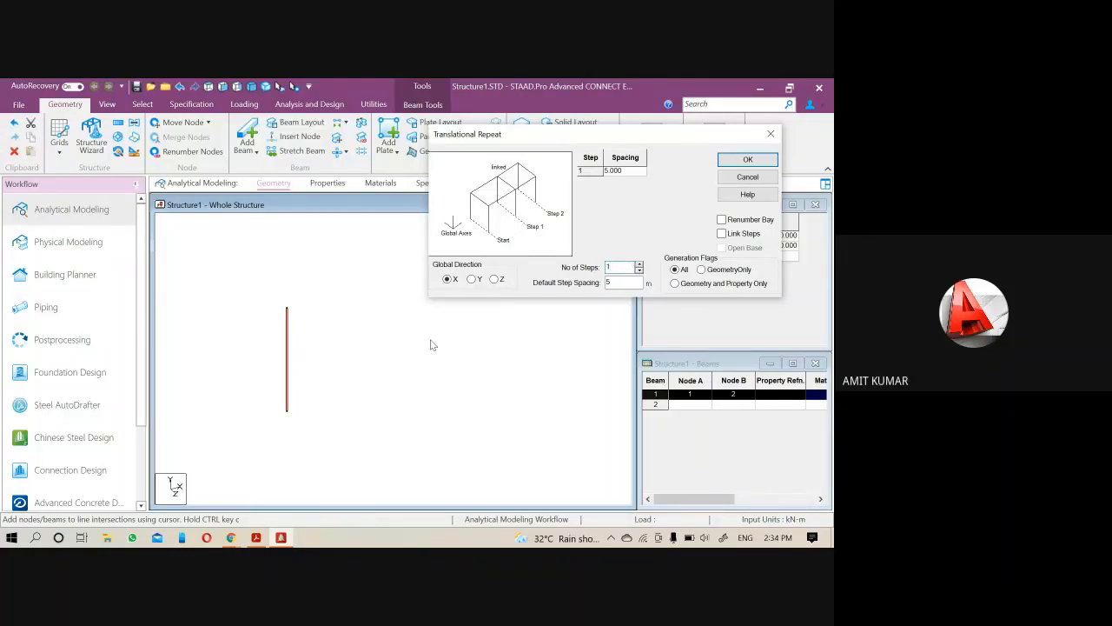
{"action": "double_click", "coordinate": [610, 268]}
{"action": "double_click", "coordinate": [613, 282]}
{"action": "double_click", "coordinate": [612, 283]}
{"action": "type", "text": "5"}
{"action": "left_click", "coordinate": [721, 234]}
{"action": "left_click", "coordinate": [746, 162]}
{"action": "scroll", "coordinate": [358, 378], "scroll_direction": "up", "scroll_amount": 1}
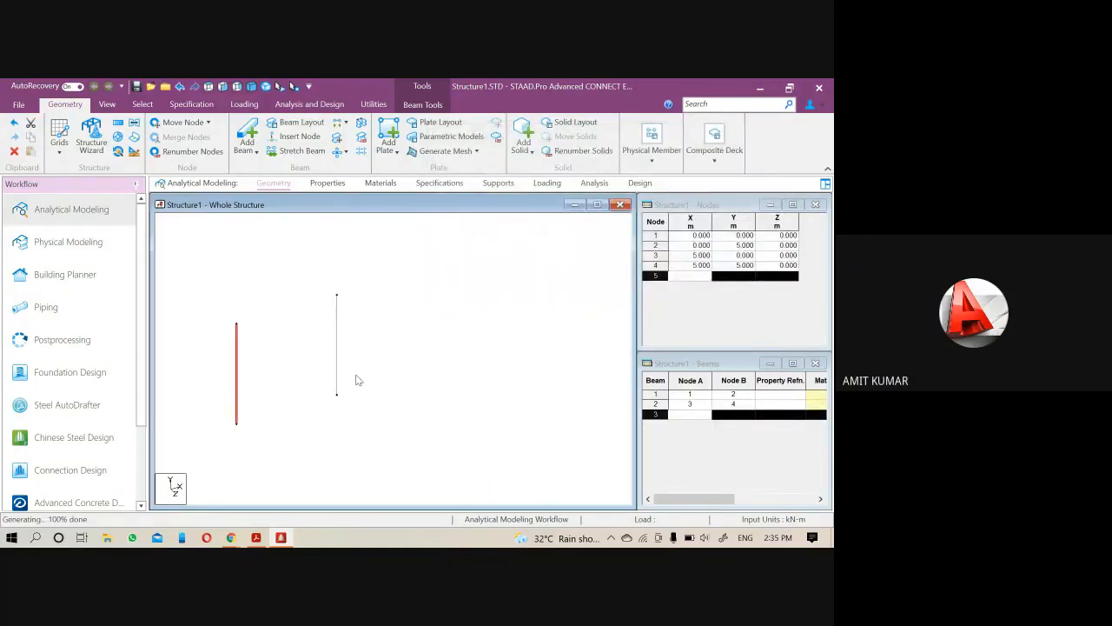
- Undo the translational repeat of the column along X
{"action": "left_click", "coordinate": [456, 335]}
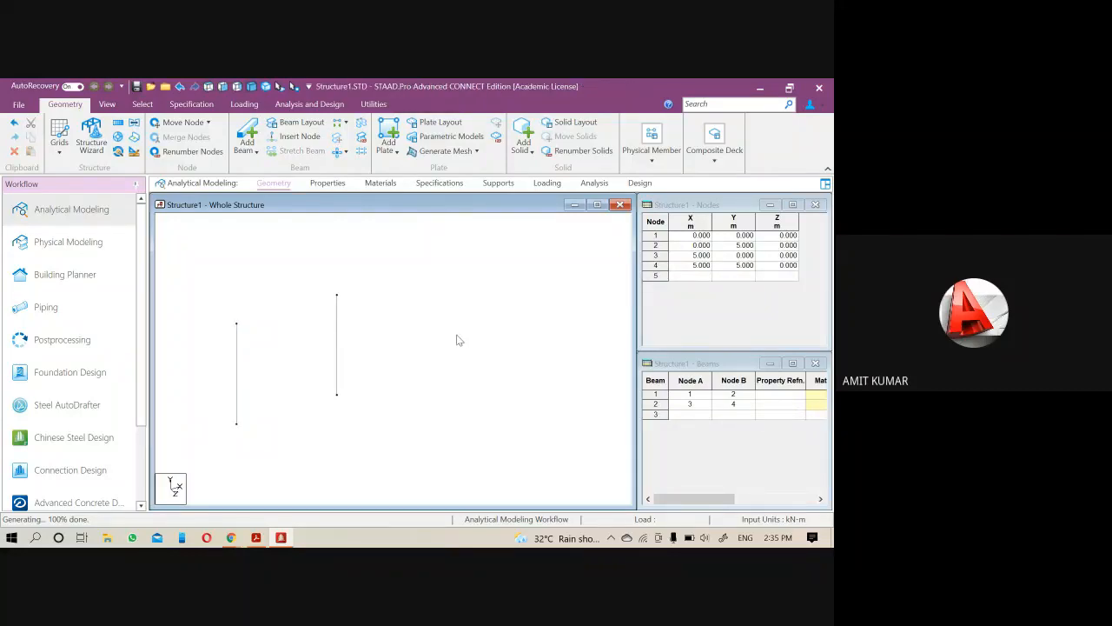
{"action": "key", "text": "ctrl+z"}
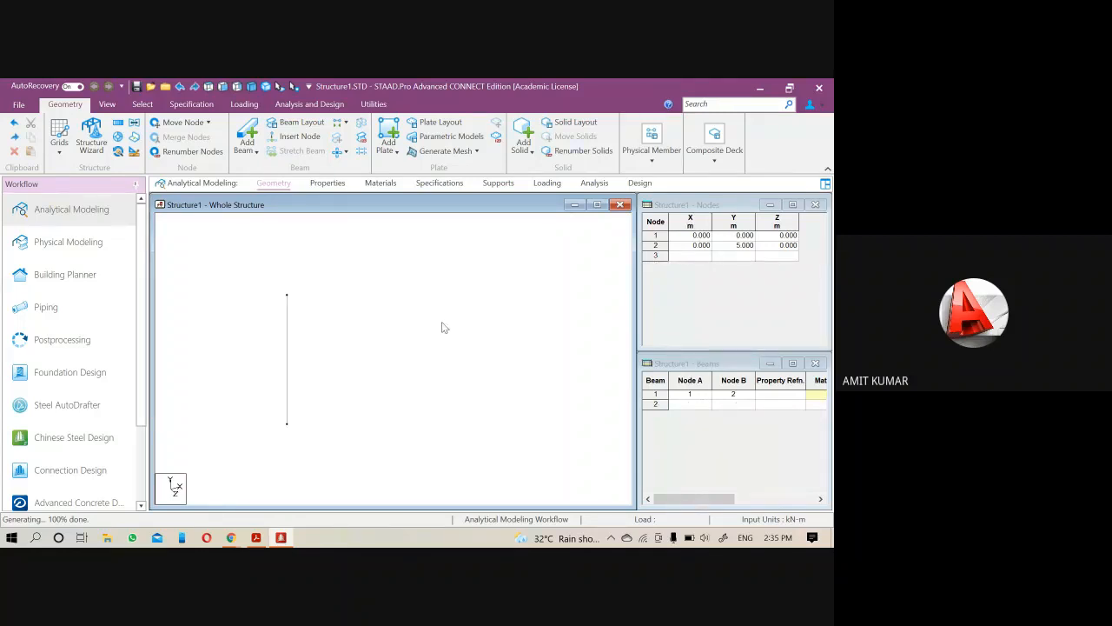
{"action": "left_click", "coordinate": [288, 319]}
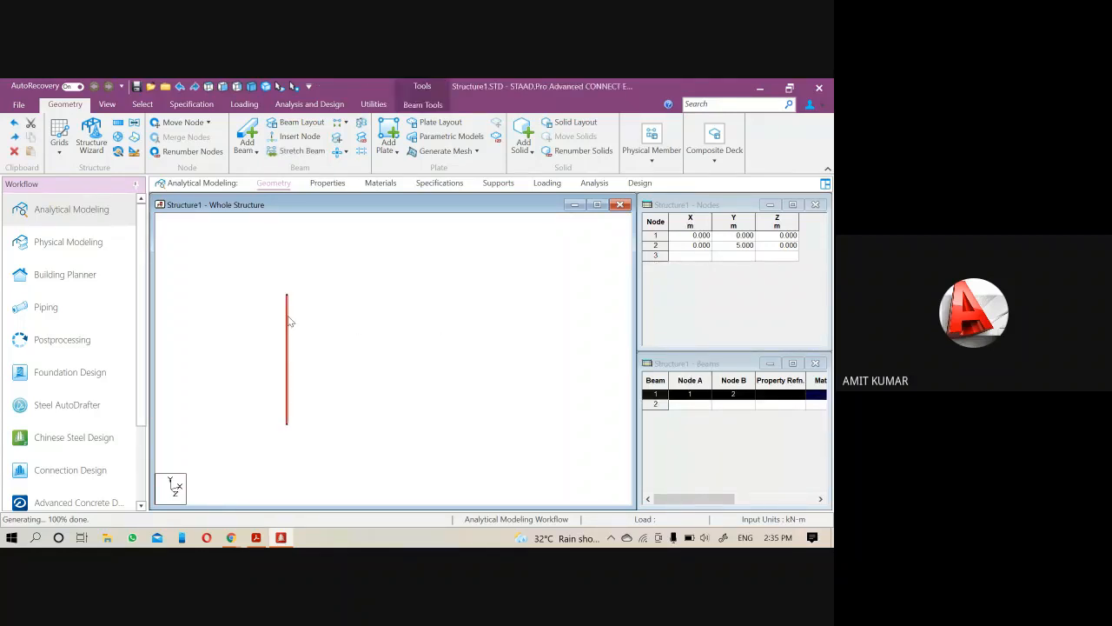
{"action": "middle_click_drag", "start_coordinate": [328, 365], "coordinate": [334, 360]}
{"action": "left_click", "coordinate": [492, 264]}
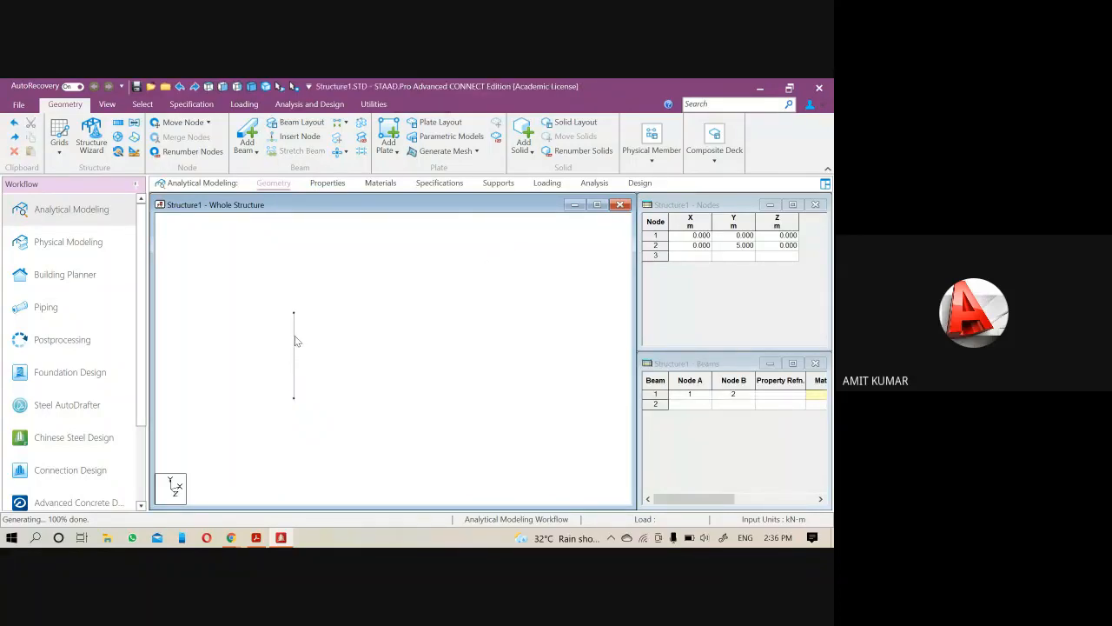
- Copy the column with Translational Repeat along global Z, using 1 step at 5 m spacing and Link Steps
{"action": "left_click", "coordinate": [294, 341]}
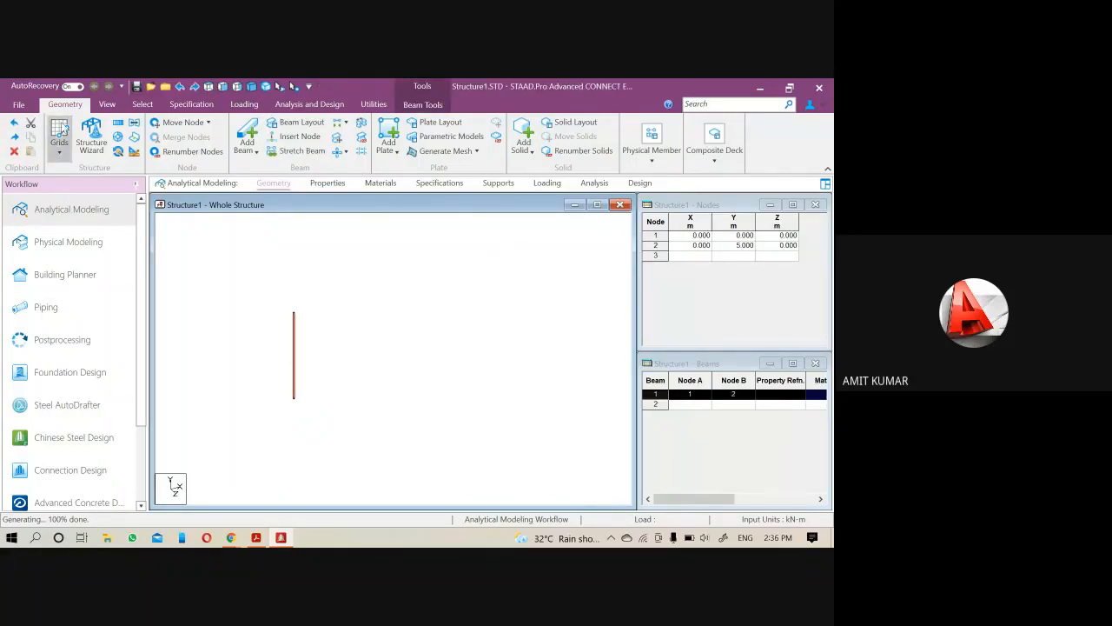
{"action": "left_click", "coordinate": [119, 125]}
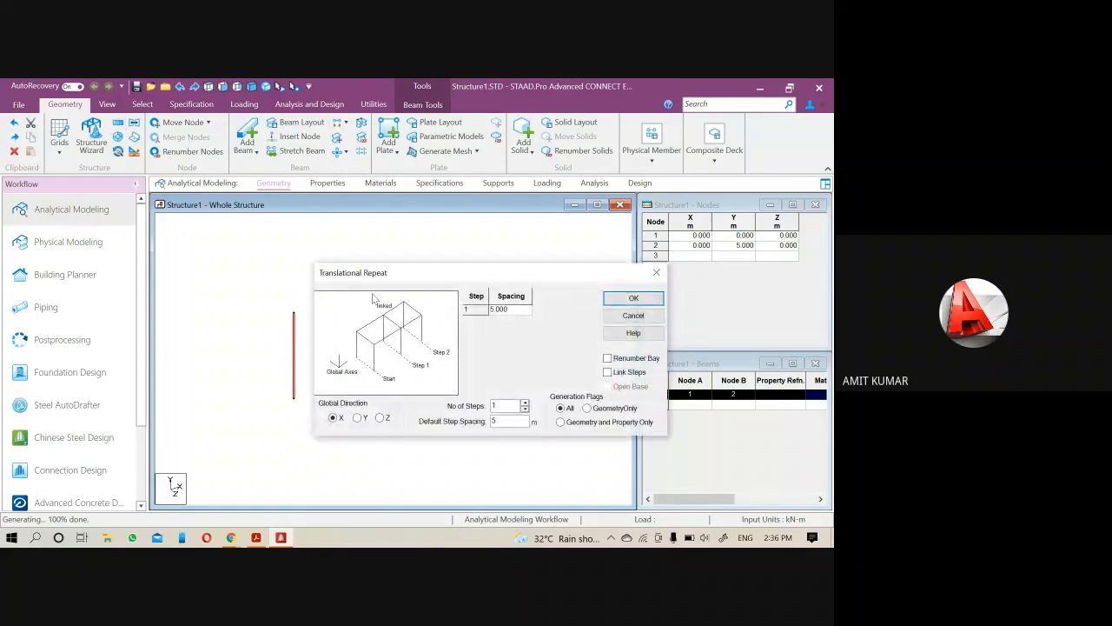
{"action": "left_click_drag", "start_coordinate": [375, 287], "coordinate": [419, 189]}
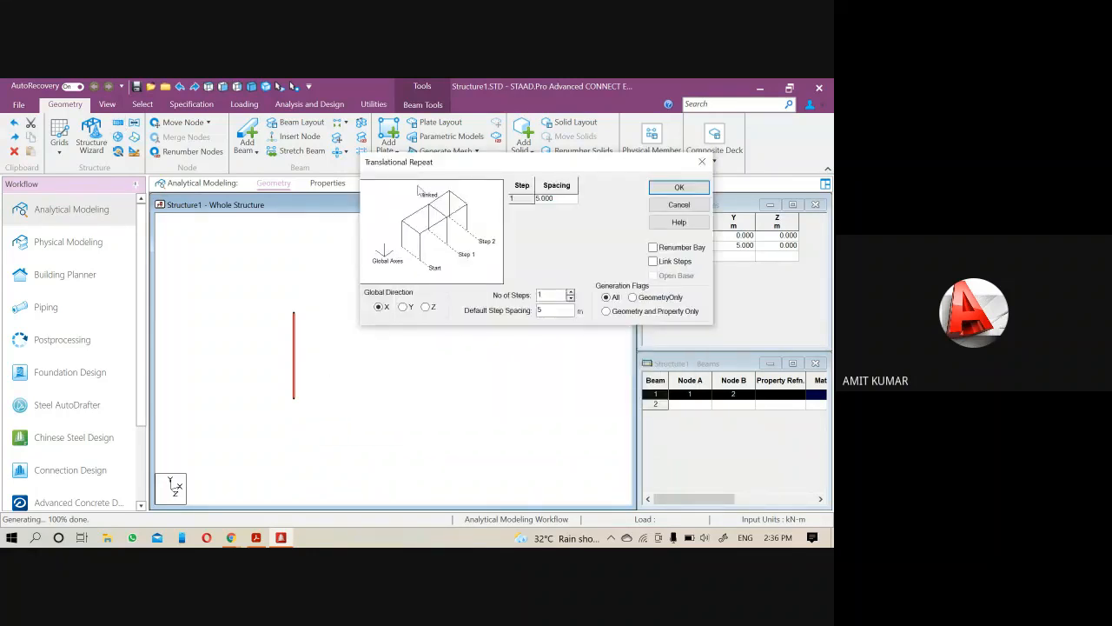
{"action": "left_click", "coordinate": [426, 306]}
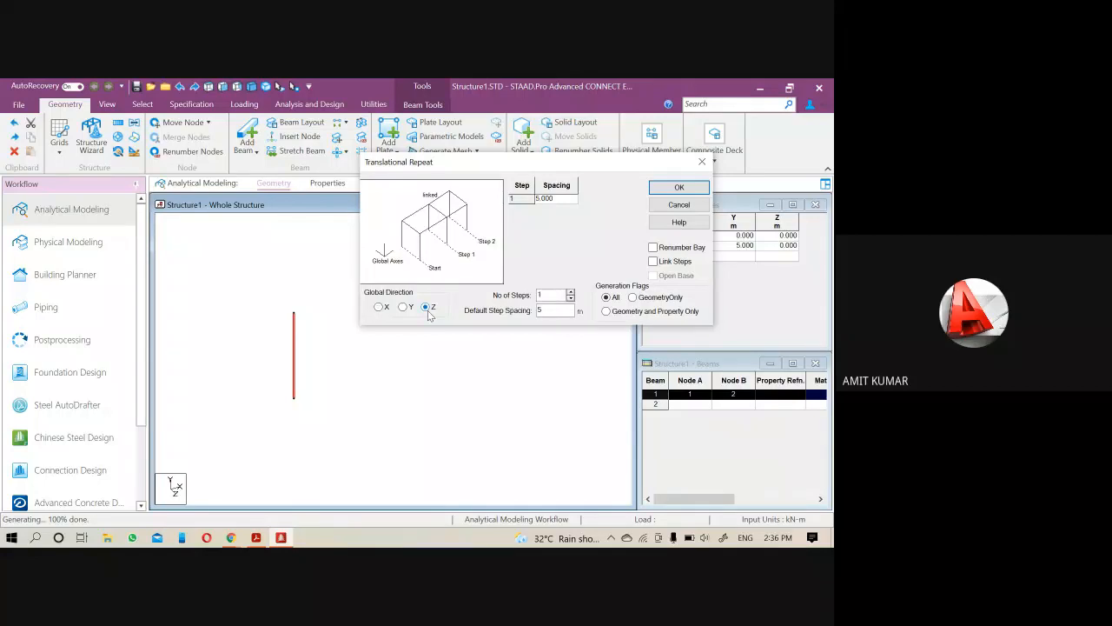
{"action": "left_click", "coordinate": [653, 262]}
{"action": "left_click", "coordinate": [679, 190]}
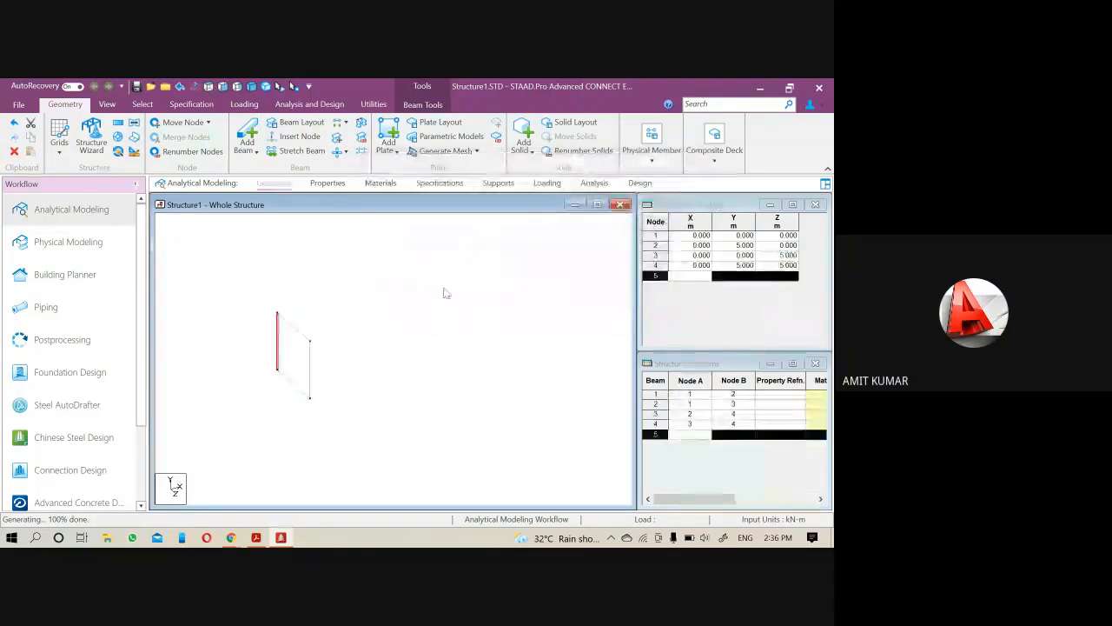
- Copy all members of the rectangular frame with Translational Repeat along global X, using 1 step at 5 m spacing and Link Steps
{"action": "middle_click_drag", "start_coordinate": [307, 385], "coordinate": [373, 409]}
{"action": "left_click_drag", "start_coordinate": [374, 410], "coordinate": [233, 261]}
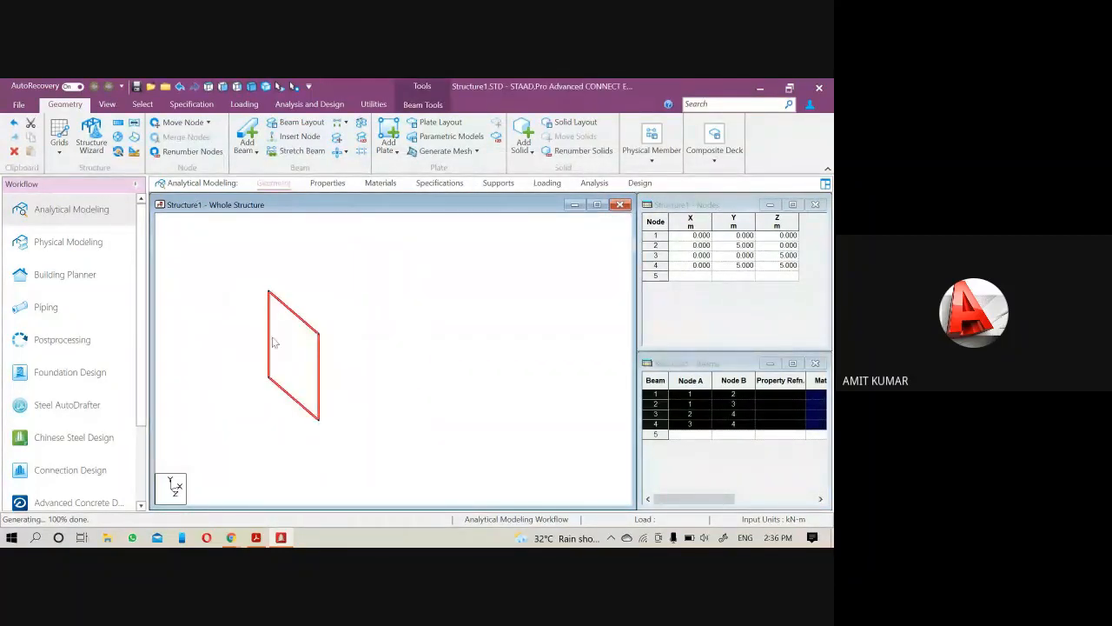
{"action": "left_click", "coordinate": [120, 126]}
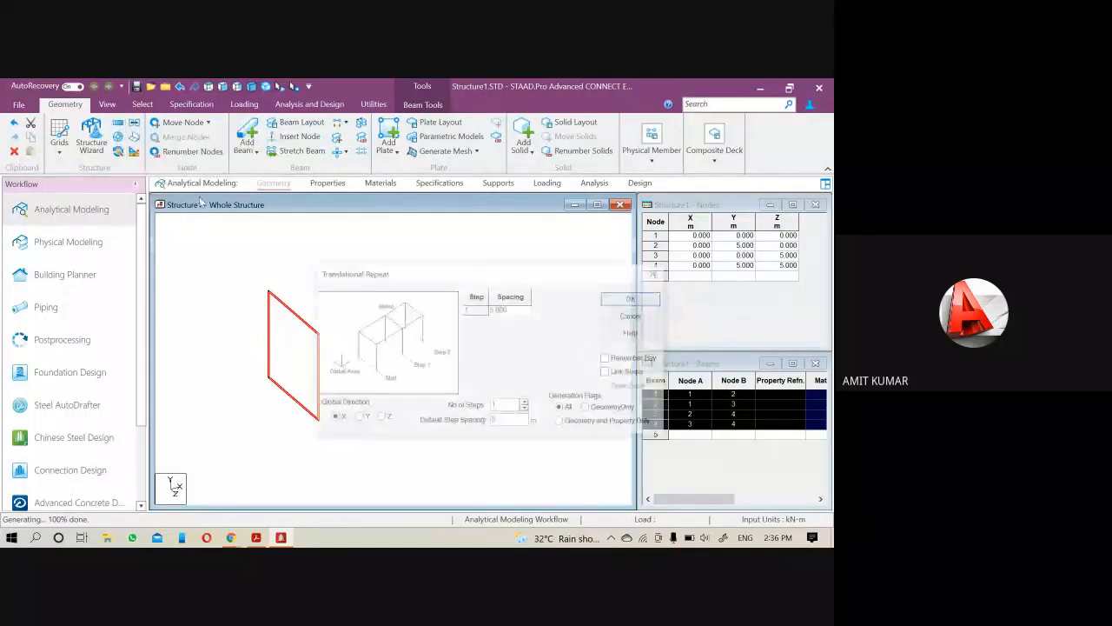
{"action": "left_click_drag", "start_coordinate": [399, 278], "coordinate": [418, 154]}
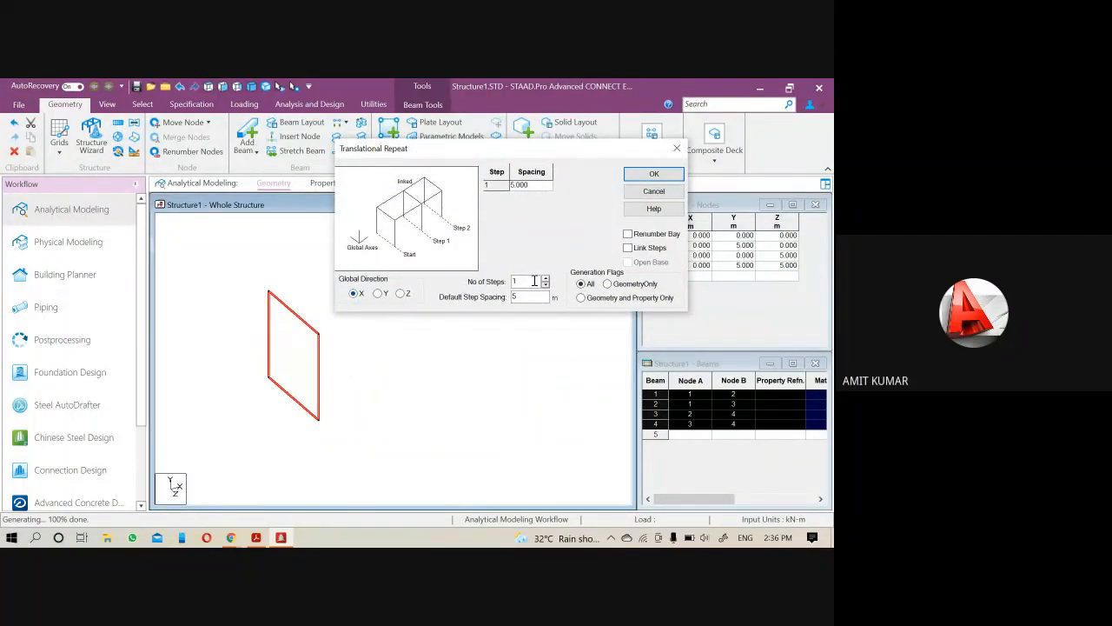
{"action": "left_click", "coordinate": [628, 249]}
{"action": "left_click", "coordinate": [654, 174]}
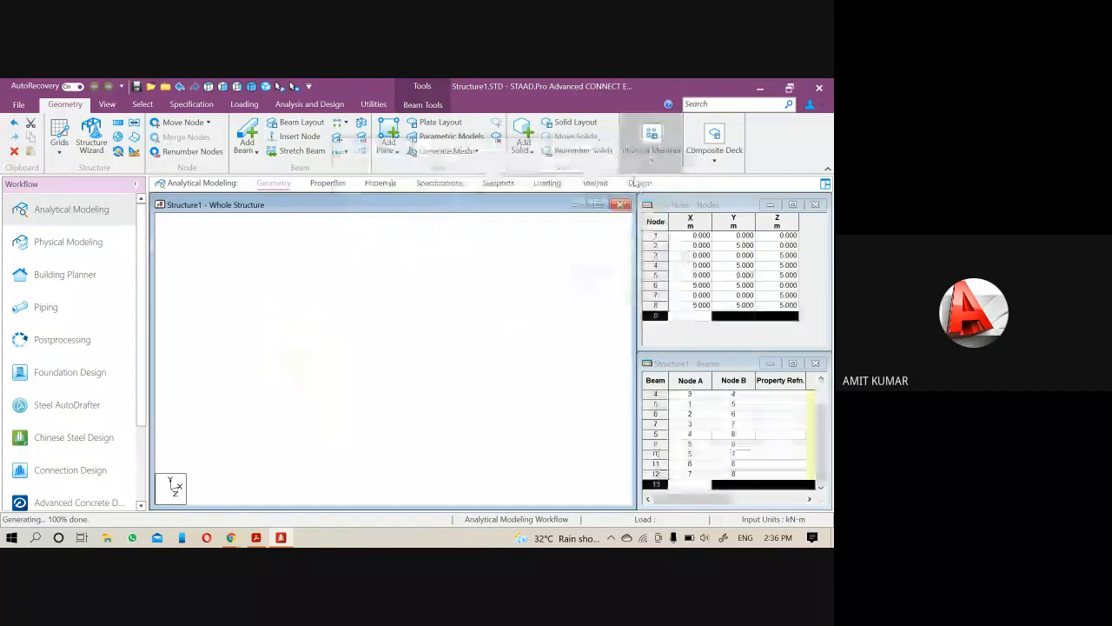
{"action": "left_click", "coordinate": [480, 339]}
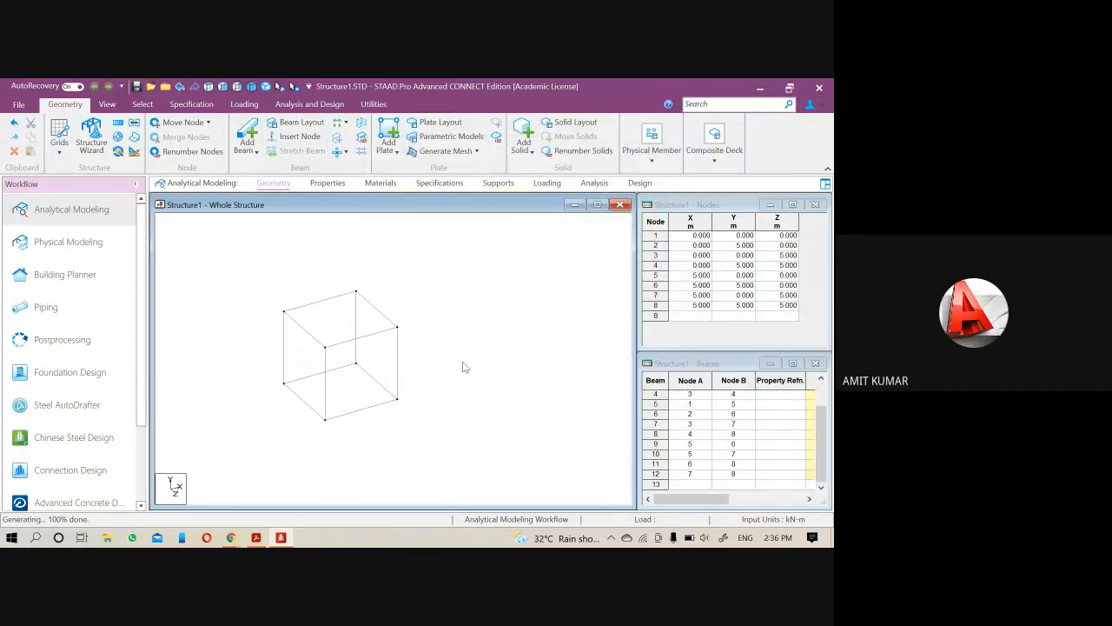
{"action": "scroll", "coordinate": [350, 399], "scroll_direction": "up", "scroll_amount": 2}
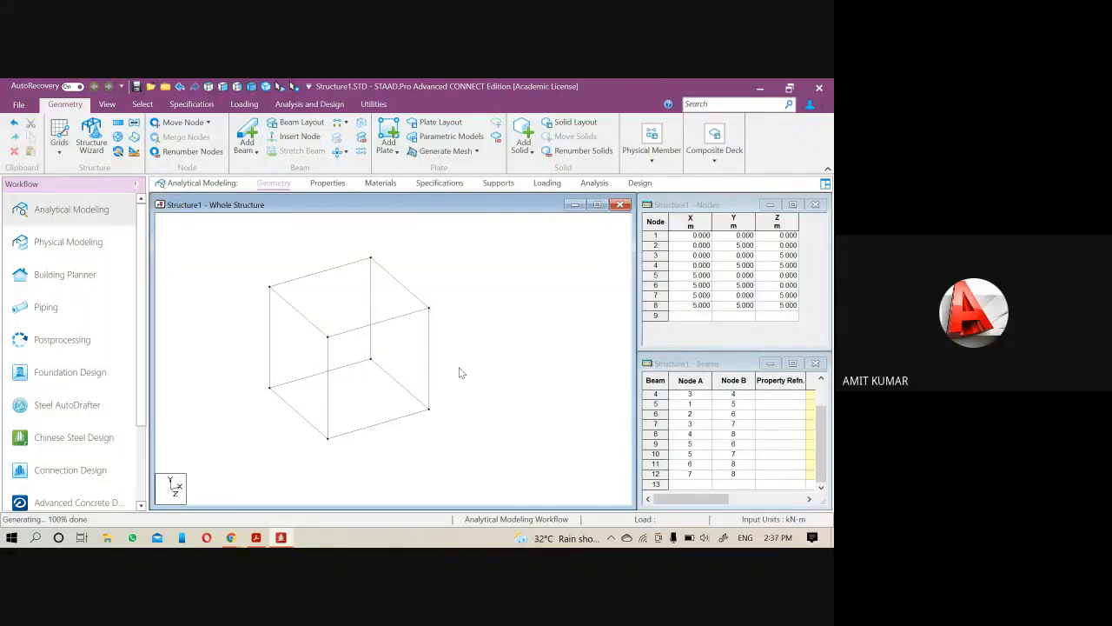
{"action": "scroll", "coordinate": [462, 408], "scroll_direction": "down", "scroll_amount": 3}
{"action": "left_click_drag", "start_coordinate": [466, 446], "coordinate": [281, 269]}
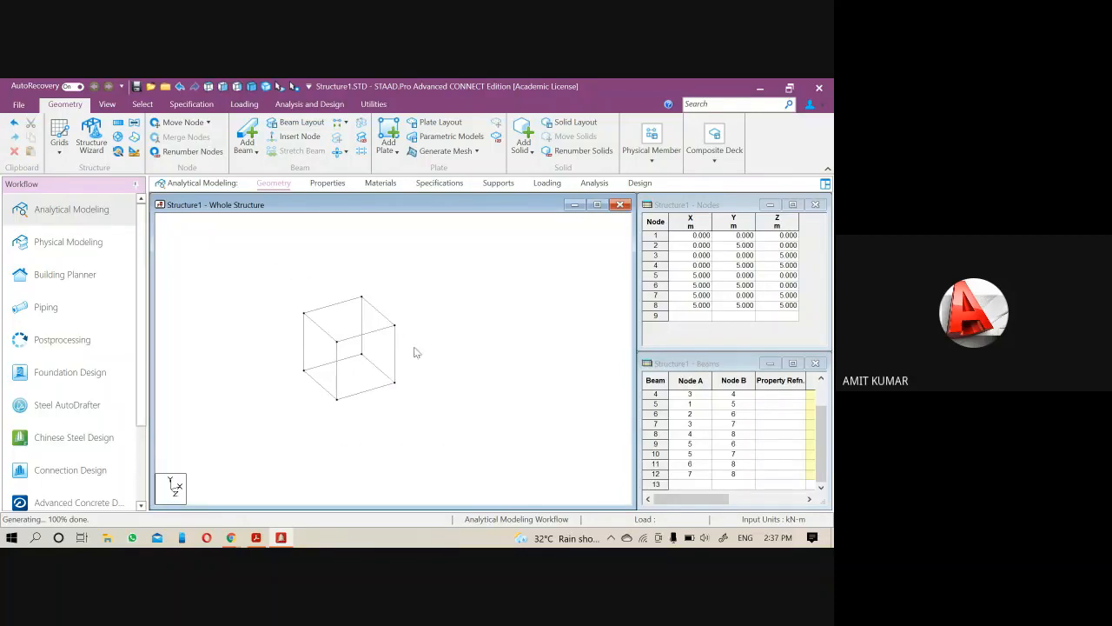
{"action": "left_click", "coordinate": [362, 321]}
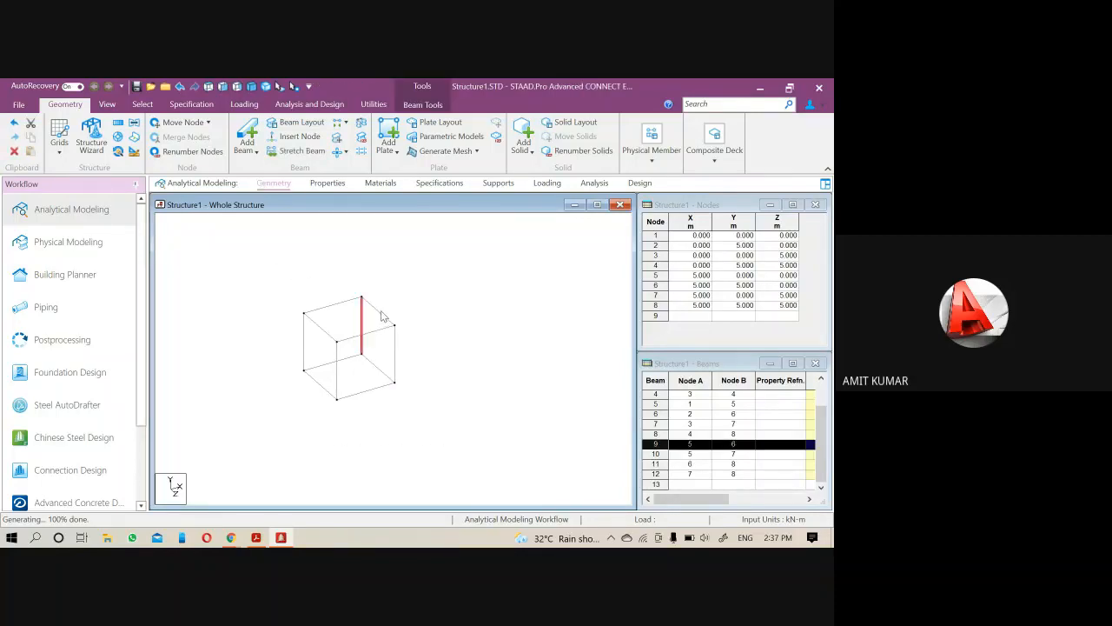
- Copy the end frame at X = 5 m with Translational Repeat along global X, using 3 steps at 5 m spacing and Link Steps
{"action": "left_click", "coordinate": [380, 314], "text": "ctrl"}
{"action": "left_click", "coordinate": [379, 371], "text": "ctrl"}
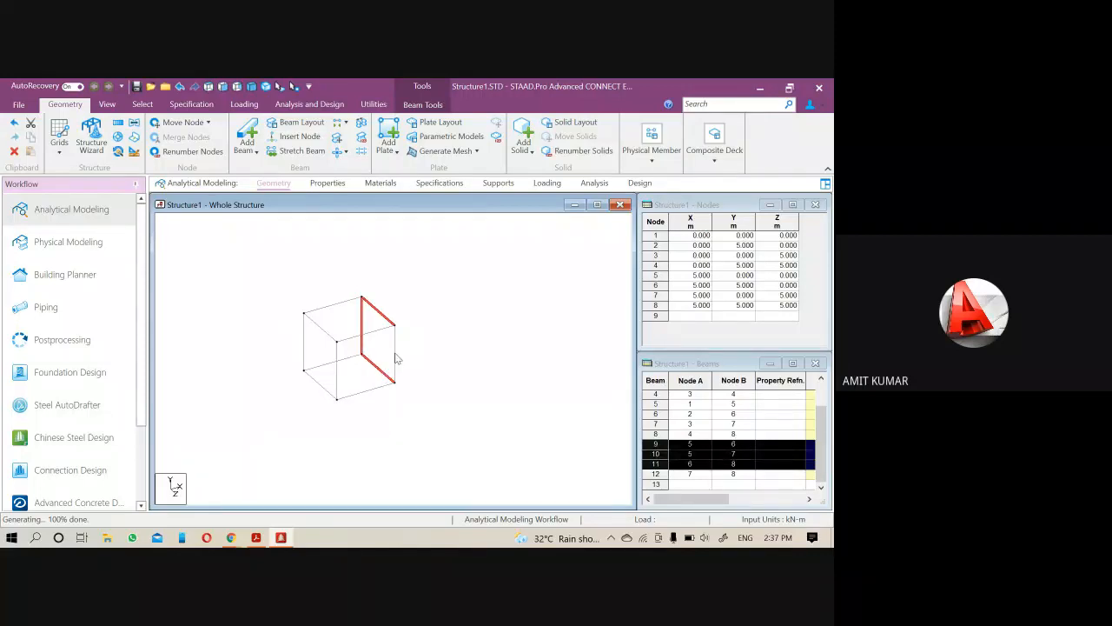
{"action": "left_click", "coordinate": [395, 357], "text": "ctrl"}
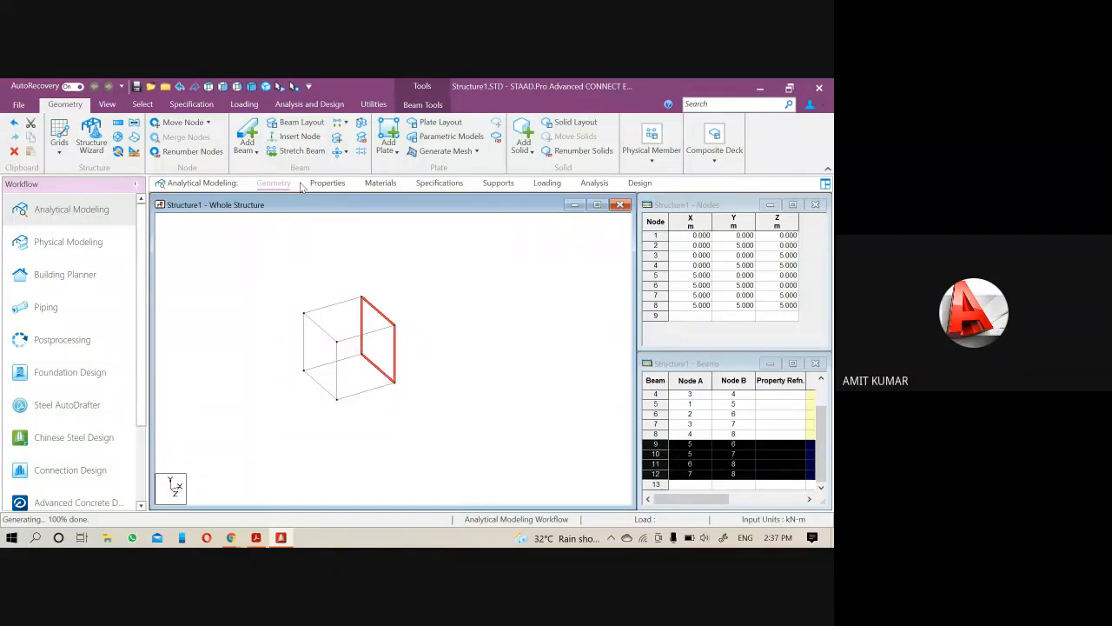
{"action": "left_click", "coordinate": [119, 124]}
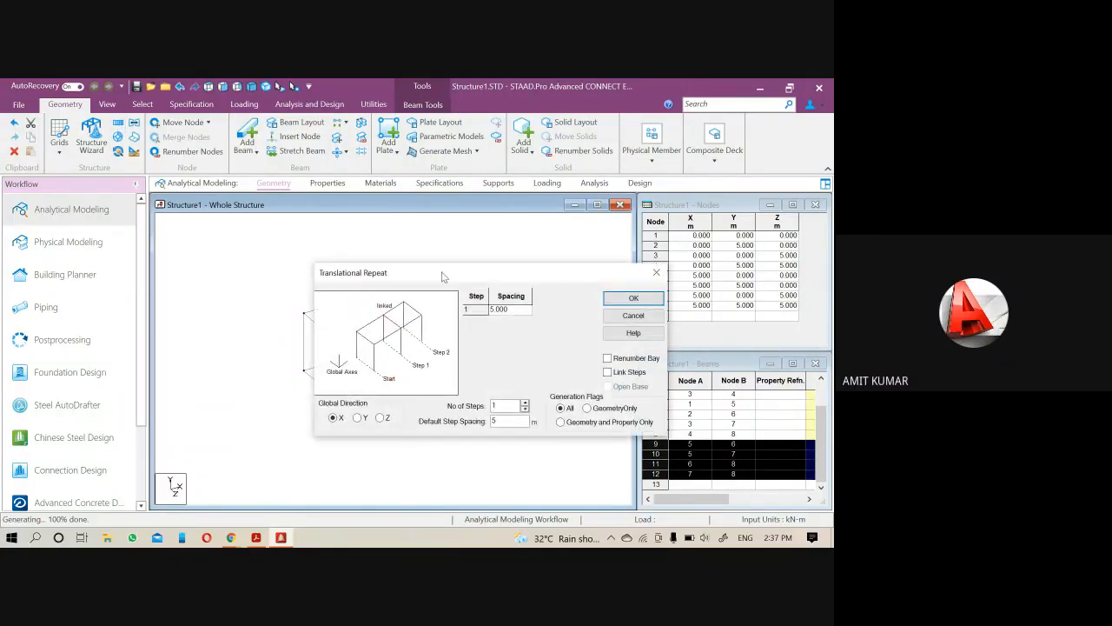
{"action": "left_click_drag", "start_coordinate": [441, 276], "coordinate": [534, 147]}
{"action": "left_click", "coordinate": [617, 273]}
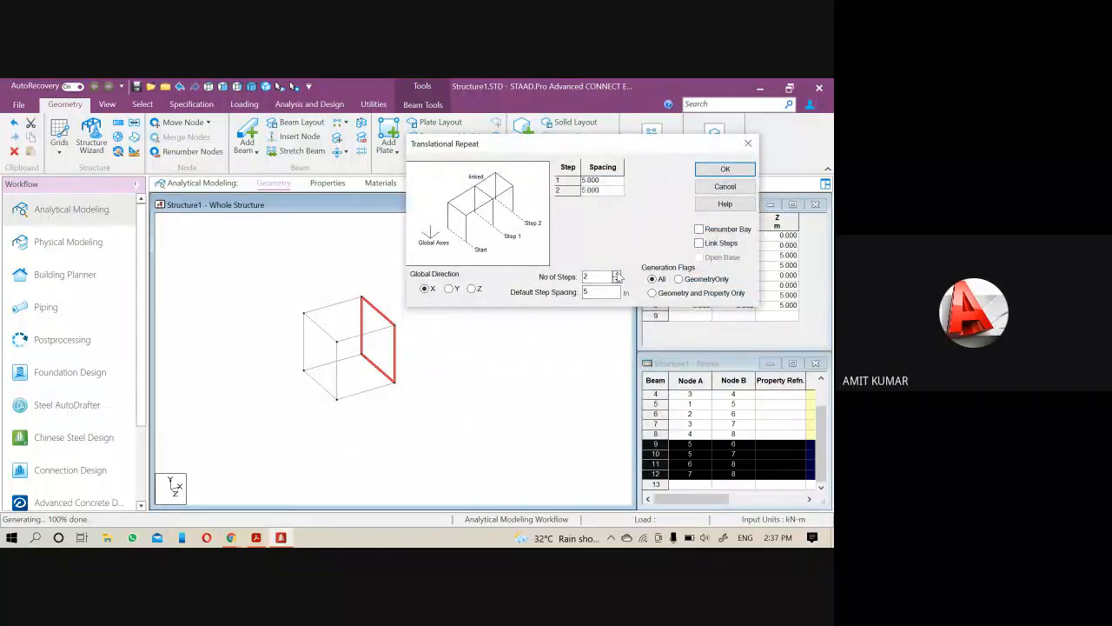
{"action": "left_click", "coordinate": [617, 273]}
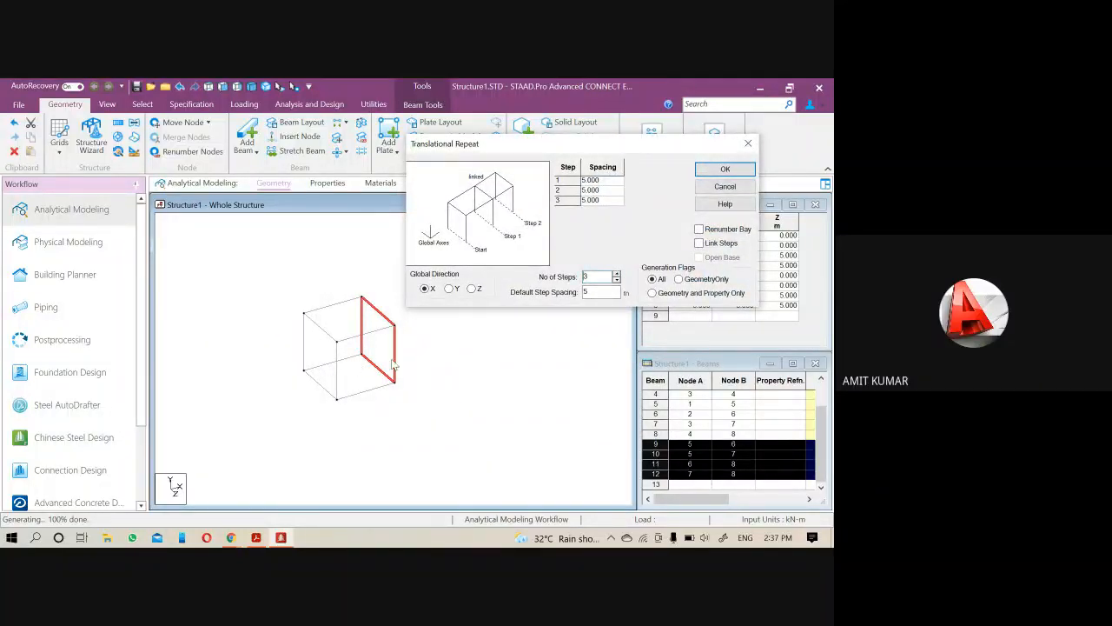
{"action": "middle_click_drag", "start_coordinate": [449, 436], "coordinate": [382, 464]}
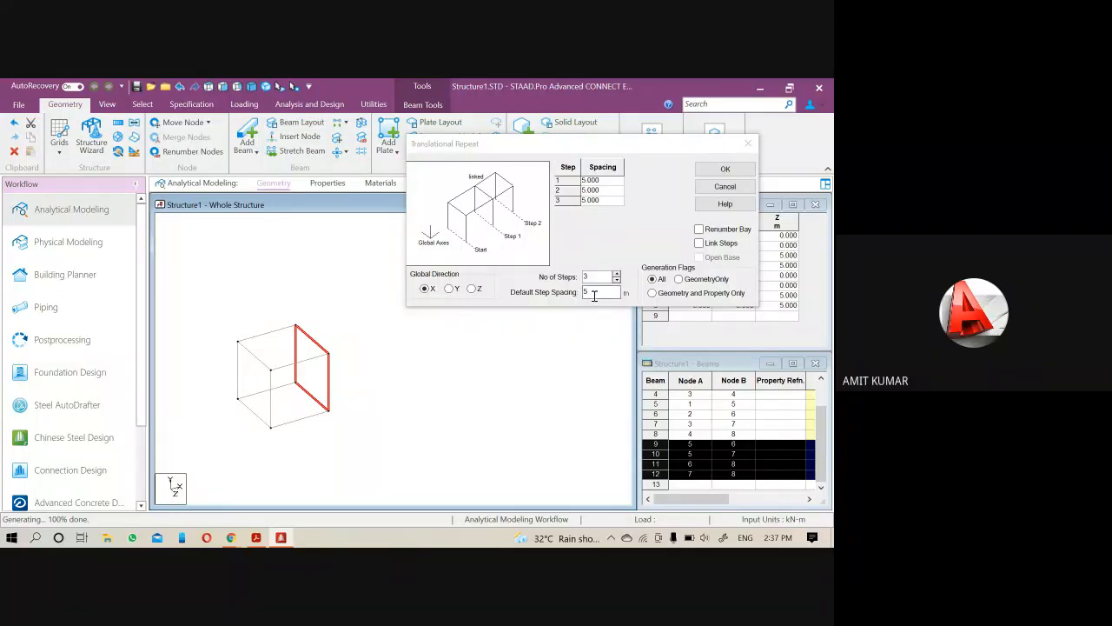
{"action": "left_click", "coordinate": [699, 243]}
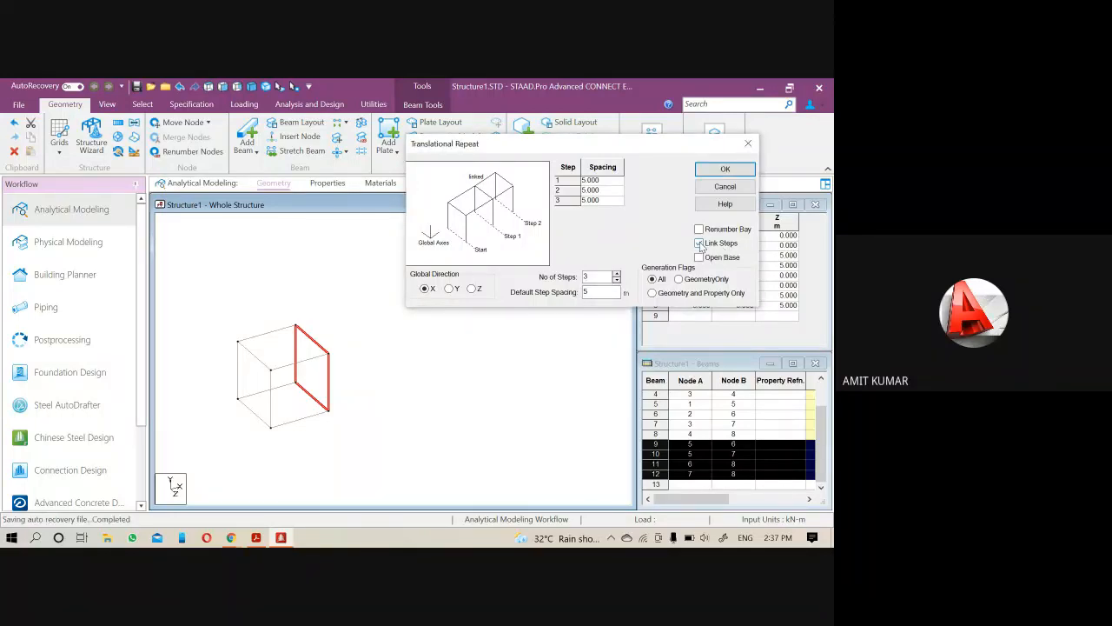
{"action": "left_click", "coordinate": [725, 170]}
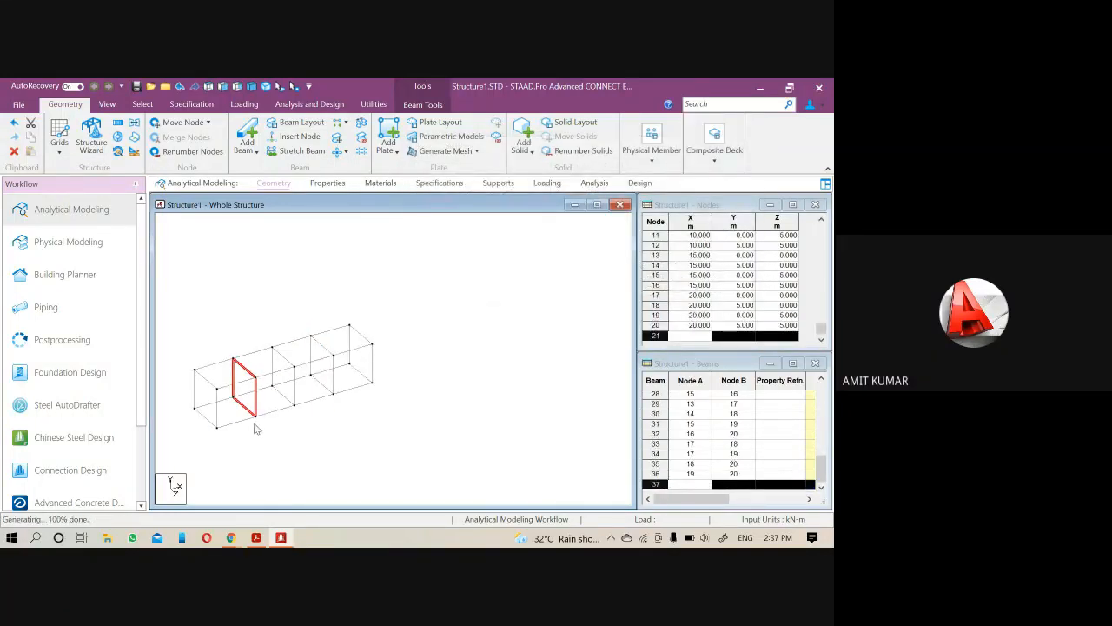
- Undo the 3-step translational repeat of the end frame along X
{"action": "scroll", "coordinate": [256, 426], "scroll_direction": "up", "scroll_amount": 1}
{"action": "middle_click_drag", "start_coordinate": [308, 433], "coordinate": [377, 420]}
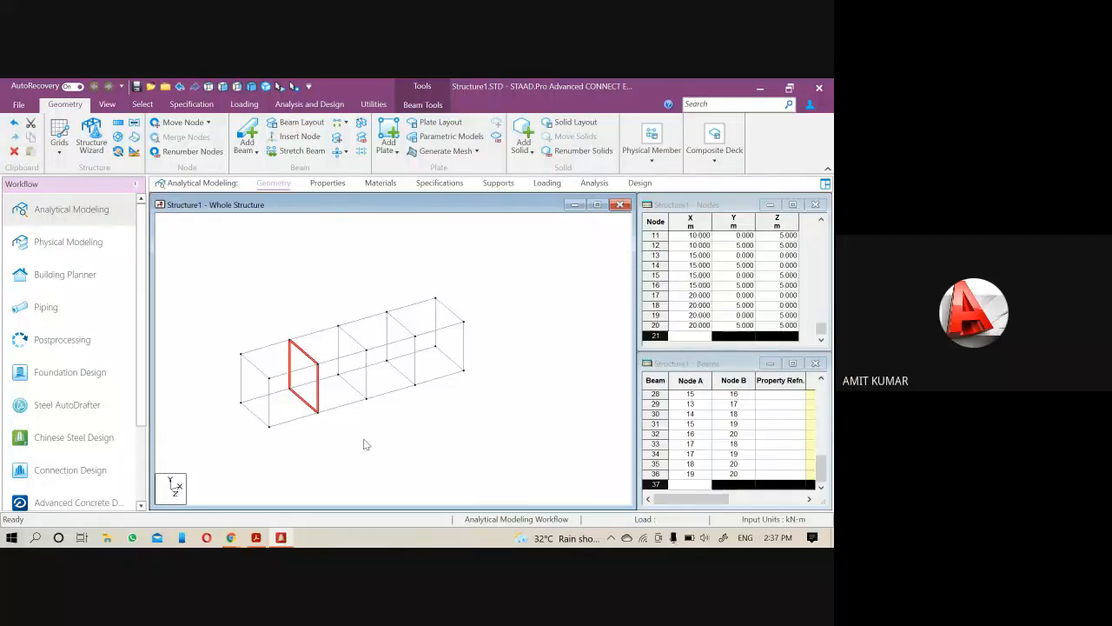
{"action": "key", "text": "ctrl+z"}
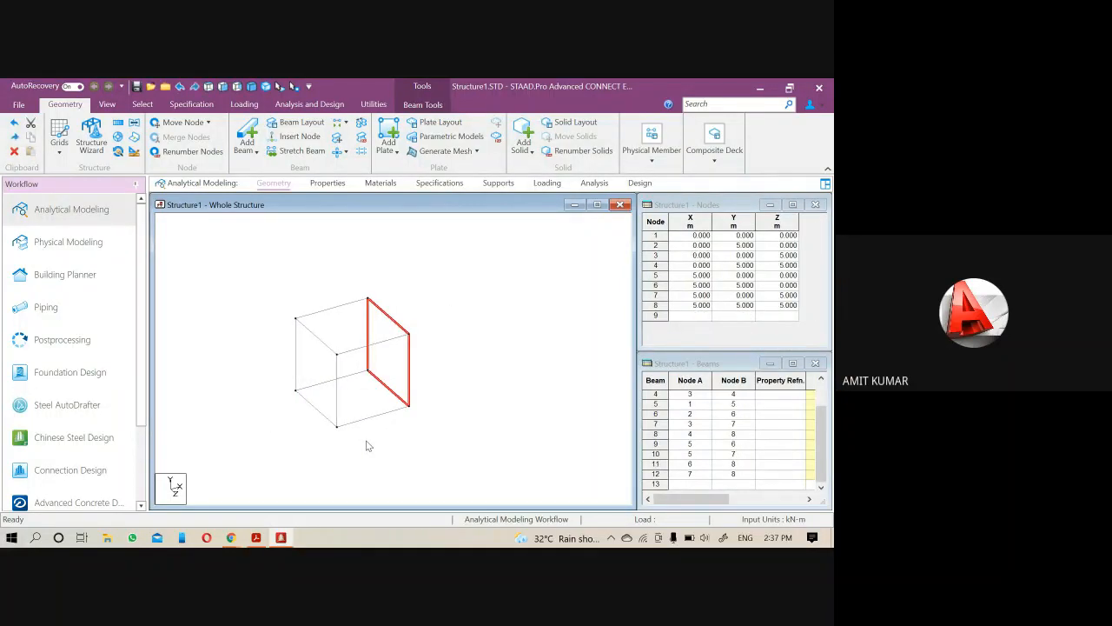
- Copy the end frame with Translational Repeat along global X, using 3 steps spaced 5, 3 and 4 m with Link Steps
{"action": "left_click", "coordinate": [119, 124]}
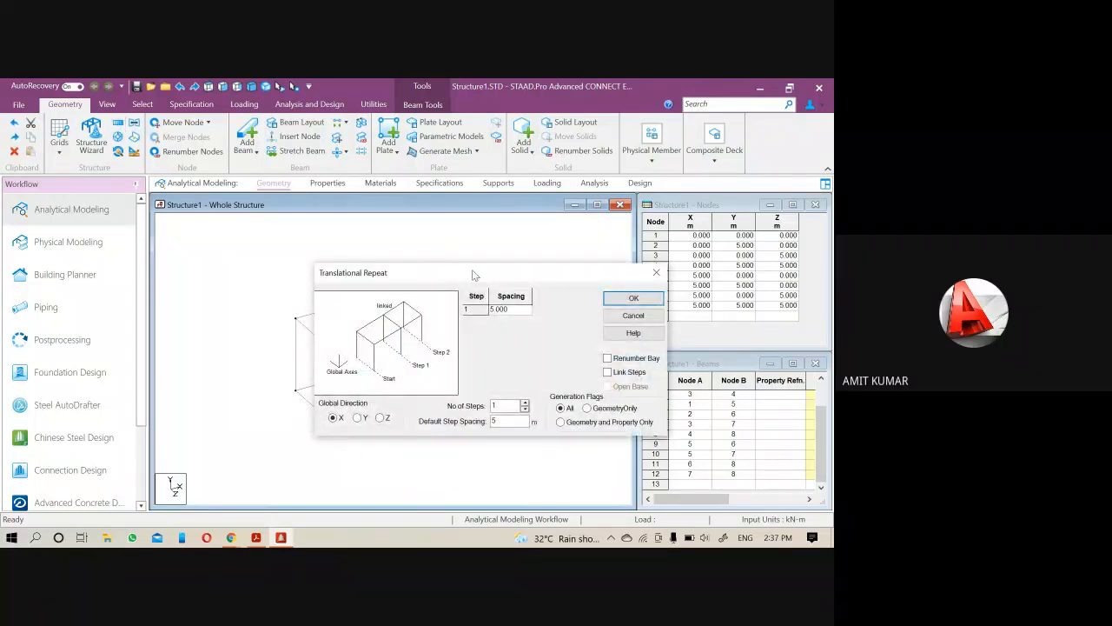
{"action": "left_click_drag", "start_coordinate": [472, 273], "coordinate": [489, 127]}
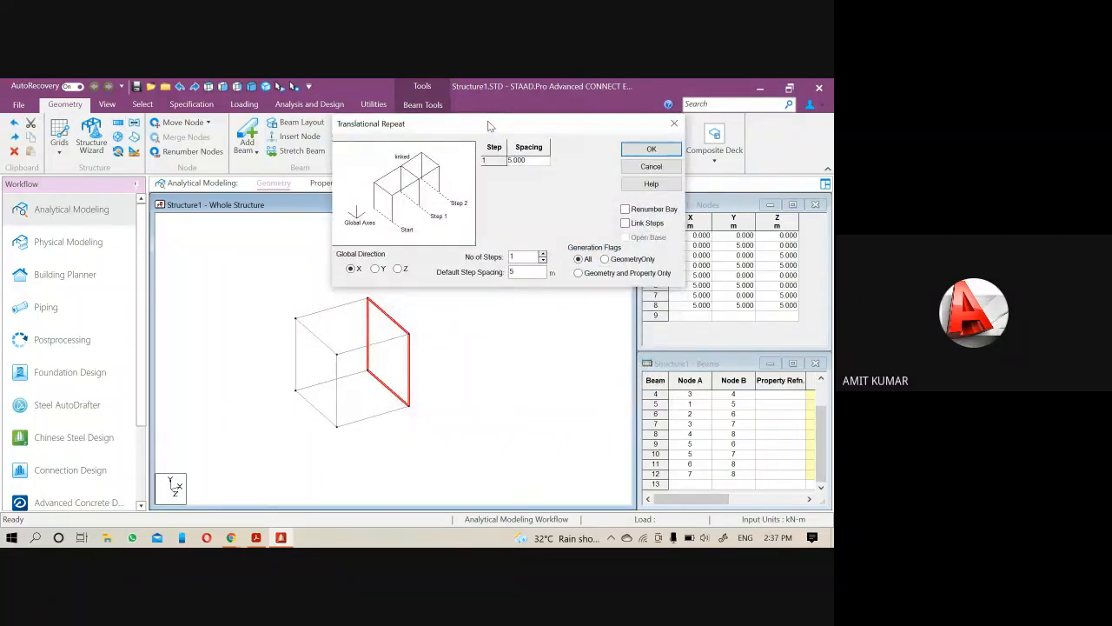
{"action": "left_click", "coordinate": [543, 254]}
{"action": "left_click", "coordinate": [542, 254]}
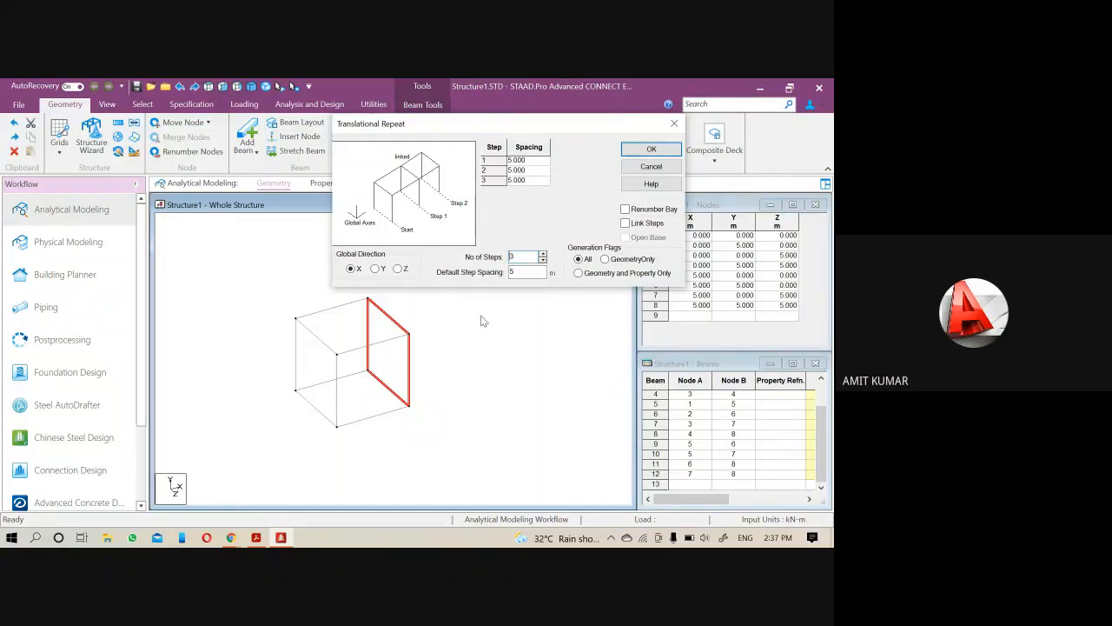
{"action": "middle_click_drag", "start_coordinate": [437, 414], "coordinate": [358, 442]}
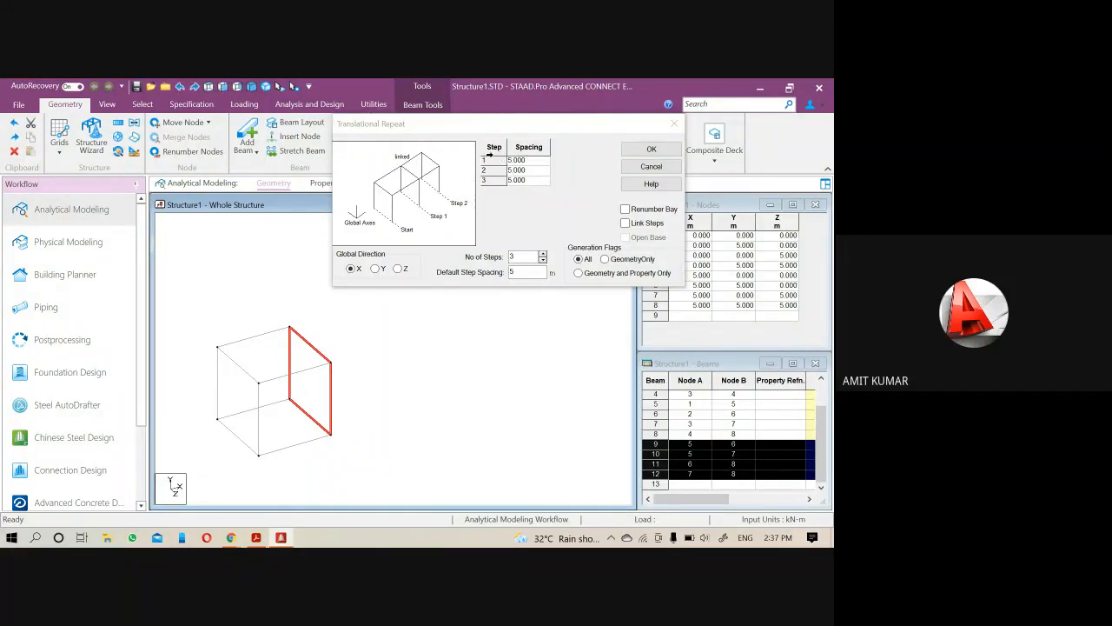
{"action": "left_click", "coordinate": [533, 163]}
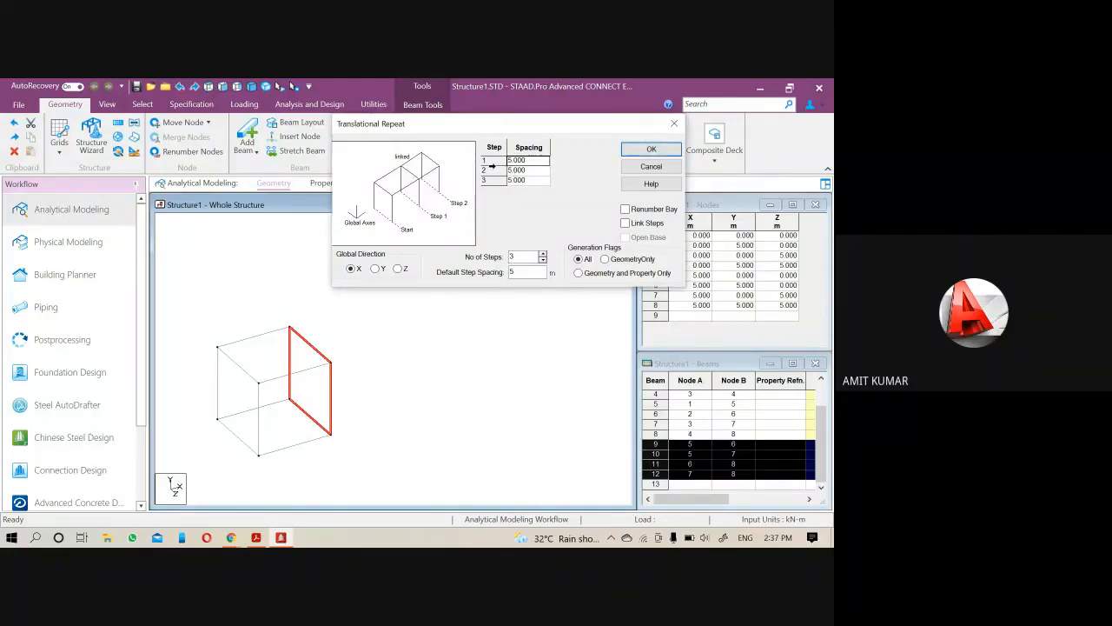
{"action": "left_click", "coordinate": [533, 172]}
{"action": "type", "text": "4"}
{"action": "left_click", "coordinate": [533, 161]}
{"action": "left_click", "coordinate": [626, 224]}
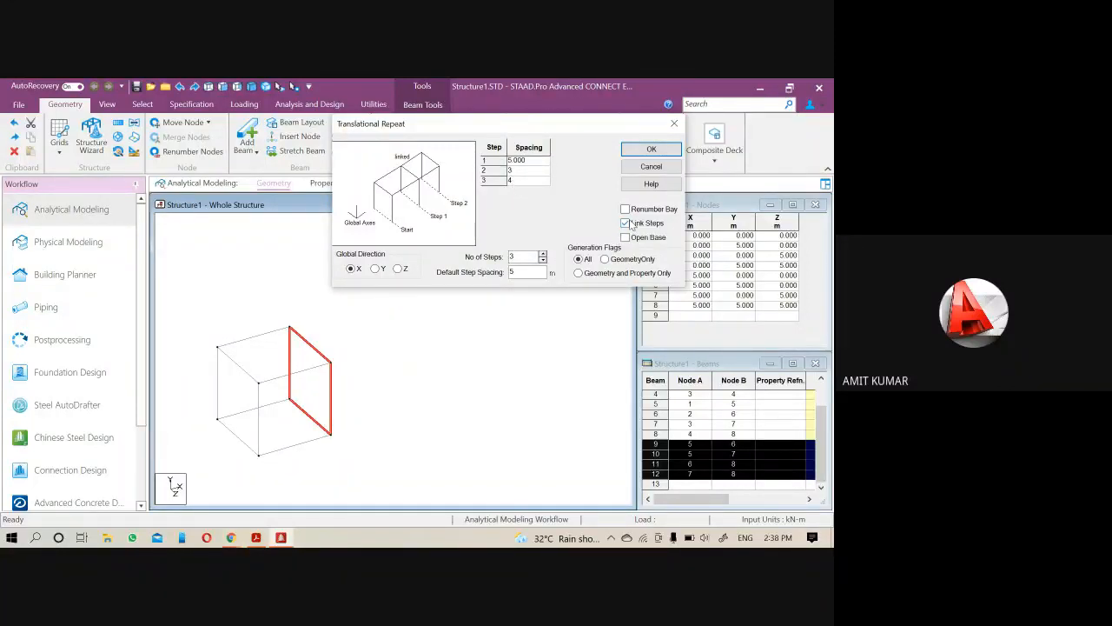
{"action": "left_click", "coordinate": [649, 149]}
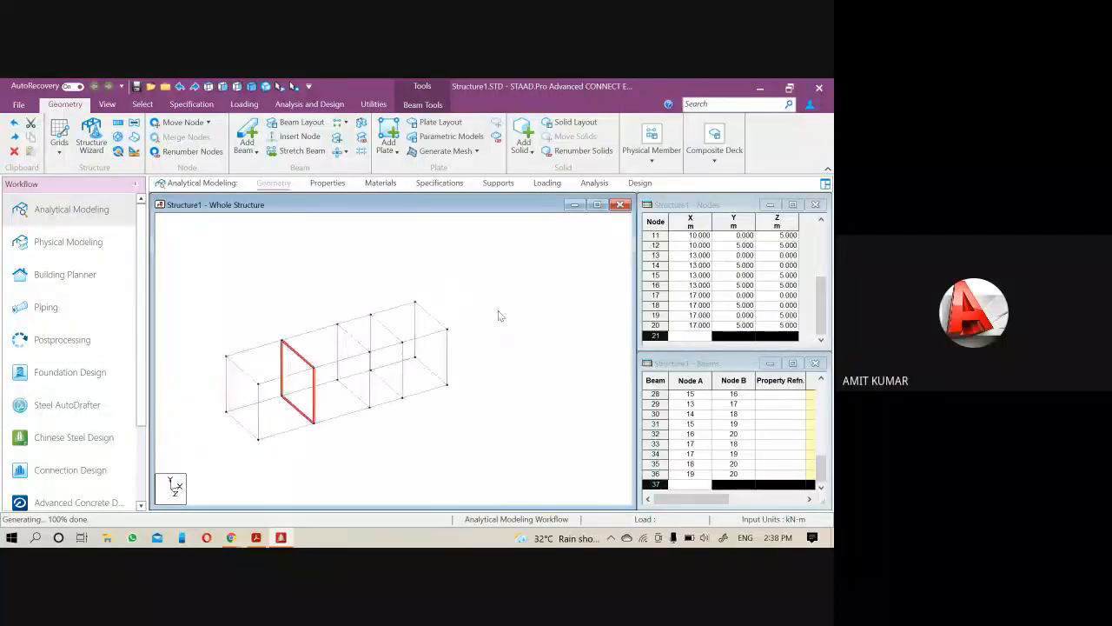
- Check the lengths of the rear top beams in the three new bays
{"action": "left_click", "coordinate": [498, 311]}
{"action": "left_click", "coordinate": [315, 334]}
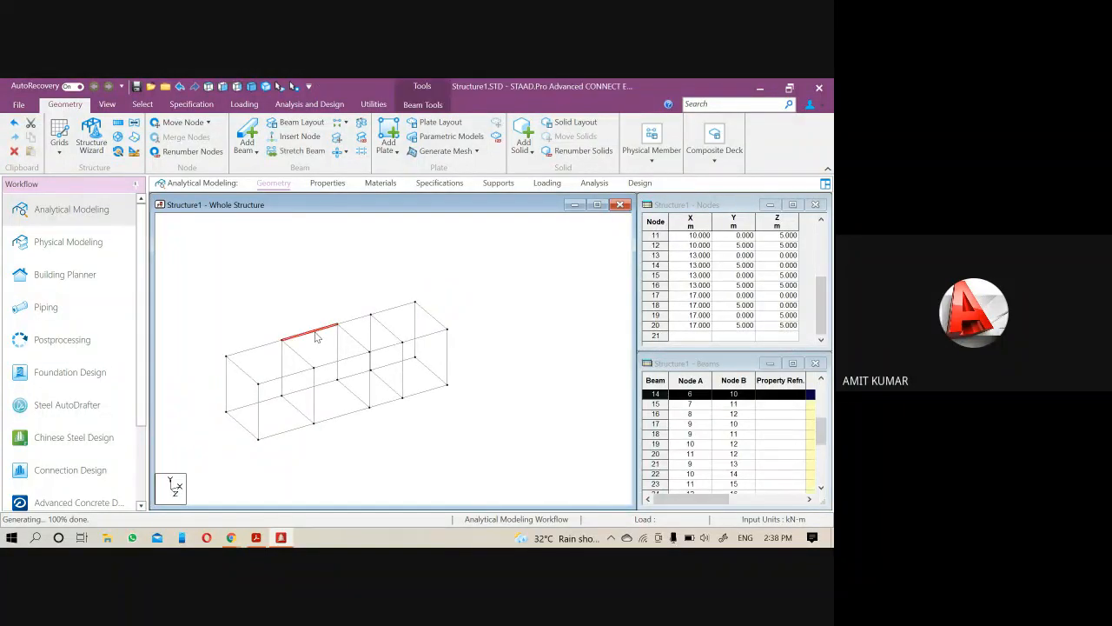
{"action": "double_click", "coordinate": [318, 338]}
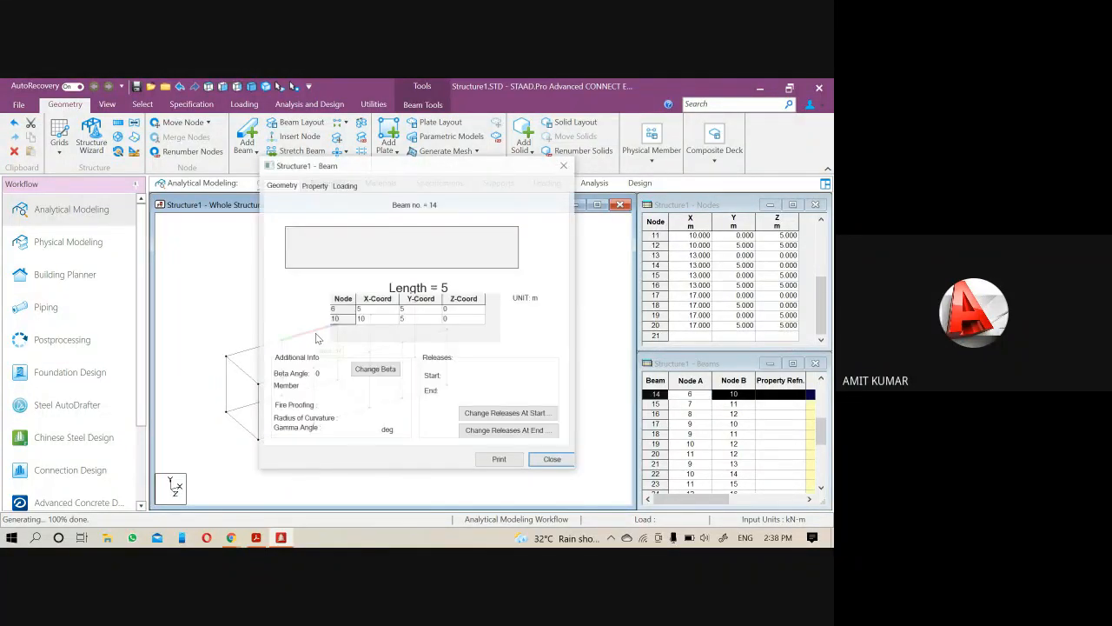
{"action": "left_click", "coordinate": [562, 168]}
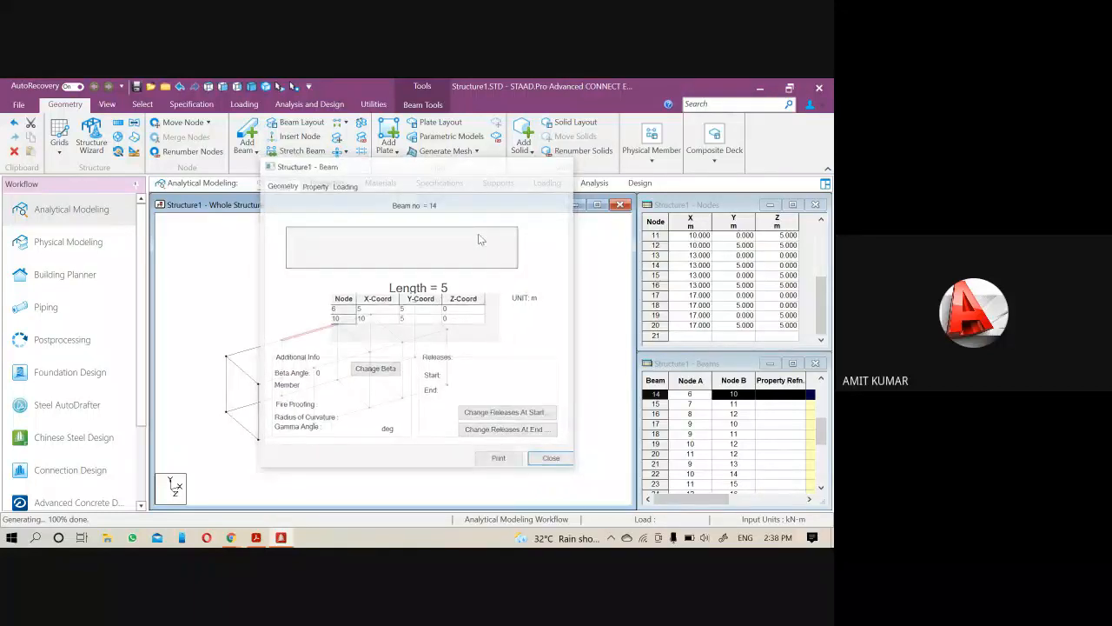
{"action": "double_click", "coordinate": [359, 324]}
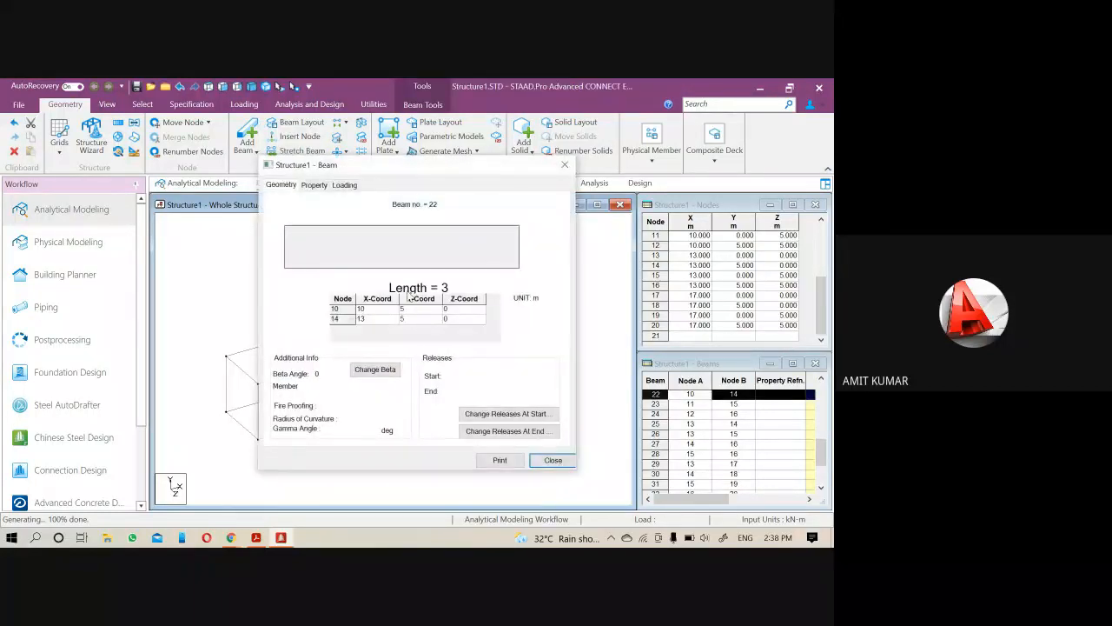
{"action": "left_click", "coordinate": [564, 165]}
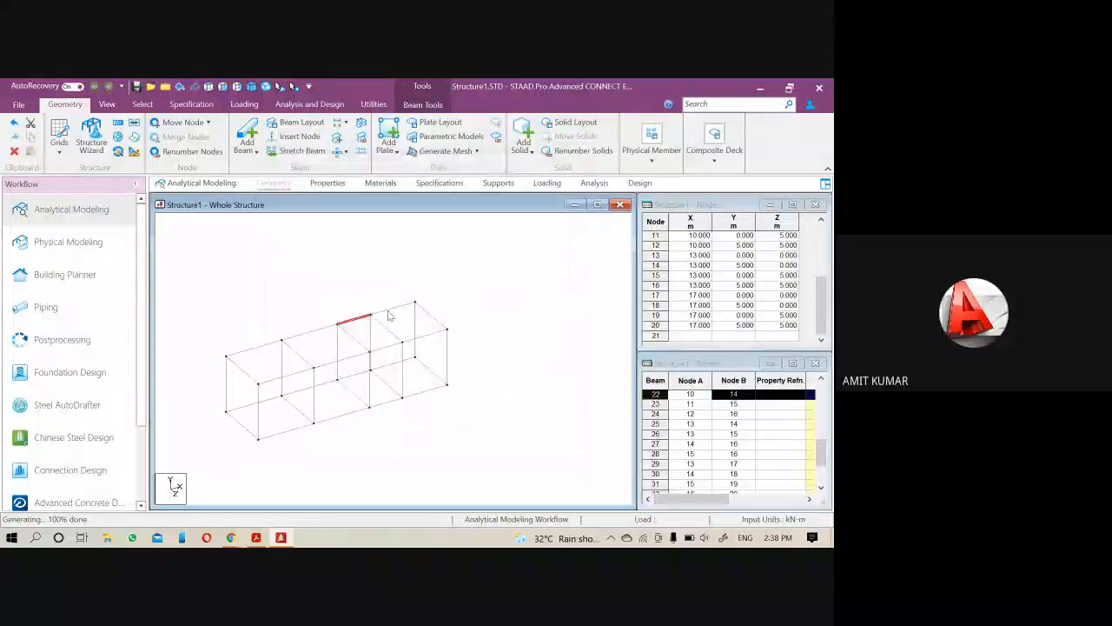
{"action": "left_click", "coordinate": [389, 313]}
{"action": "double_click", "coordinate": [389, 313]}
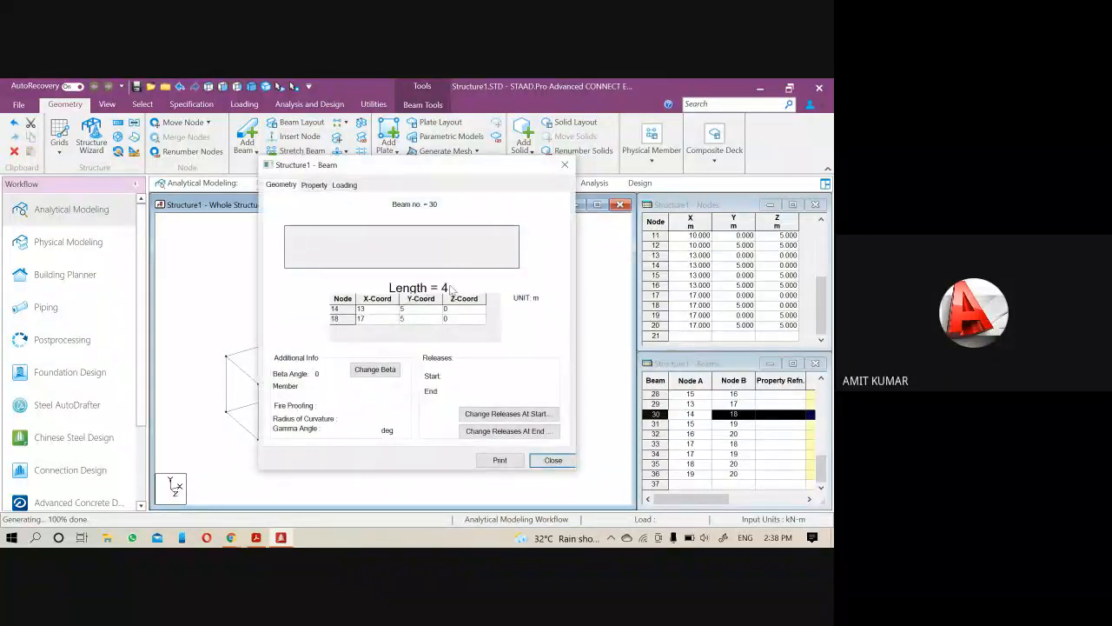
{"action": "left_click", "coordinate": [569, 166]}
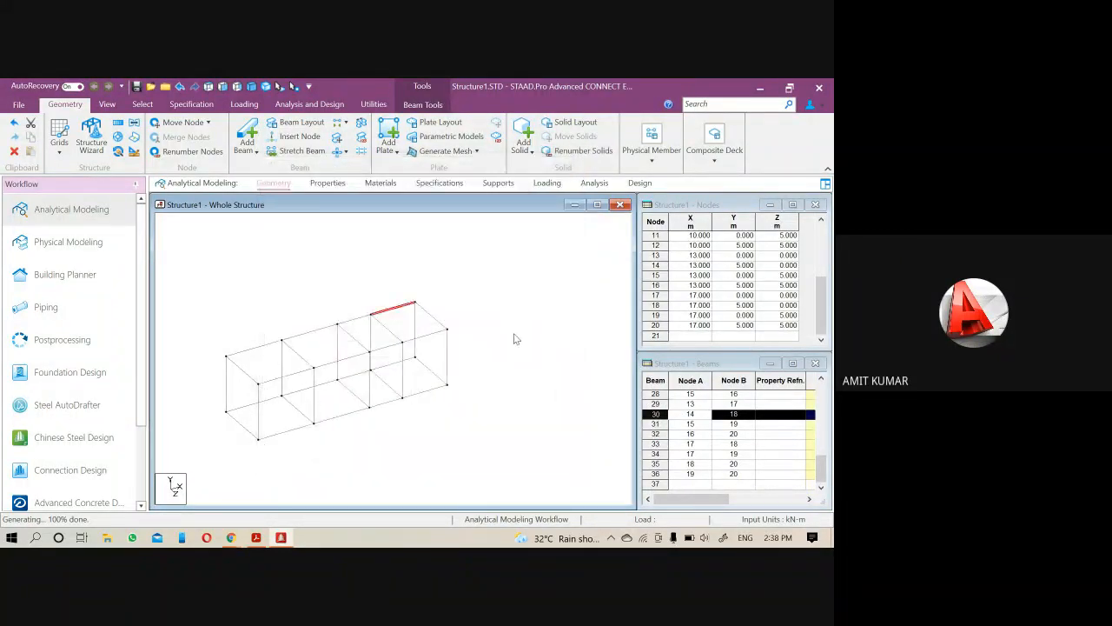
{"action": "left_click", "coordinate": [511, 338]}
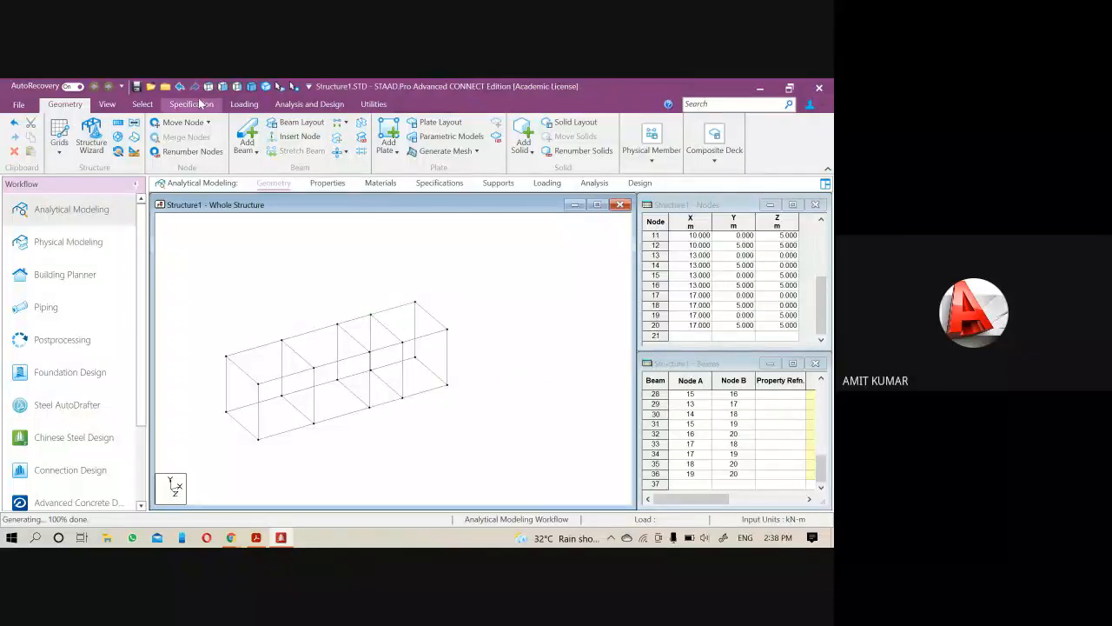
- Select all roof-level beams and set up a Translational Repeat along global Y with 2 steps at 5 m spacing and Link Steps
{"action": "left_click", "coordinate": [223, 87]}
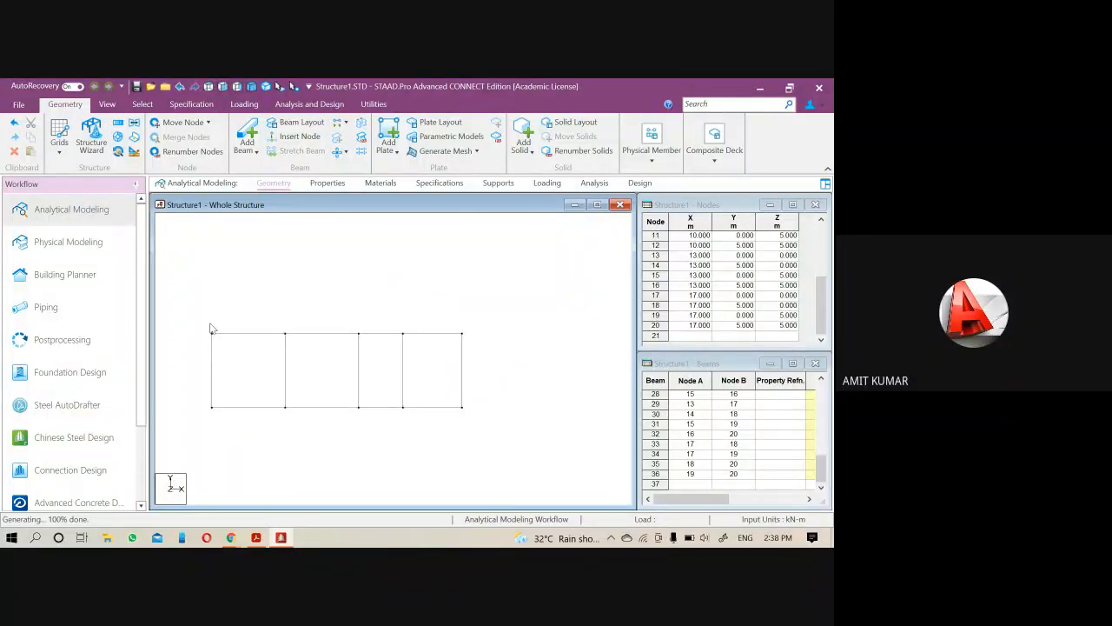
{"action": "left_click_drag", "start_coordinate": [195, 320], "coordinate": [534, 355]}
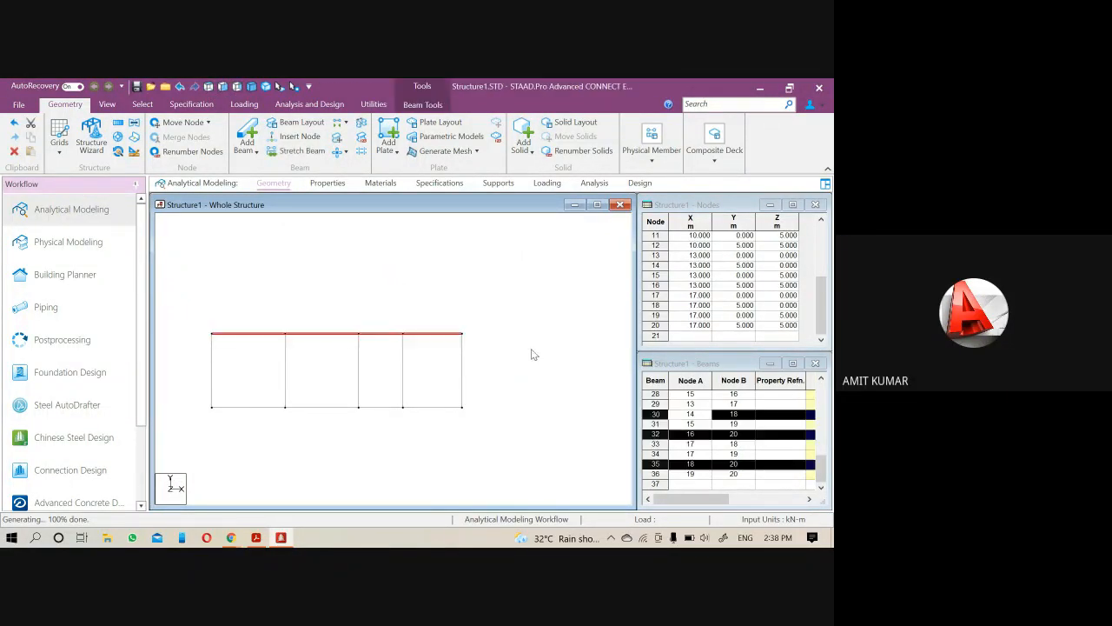
{"action": "left_click", "coordinate": [224, 88]}
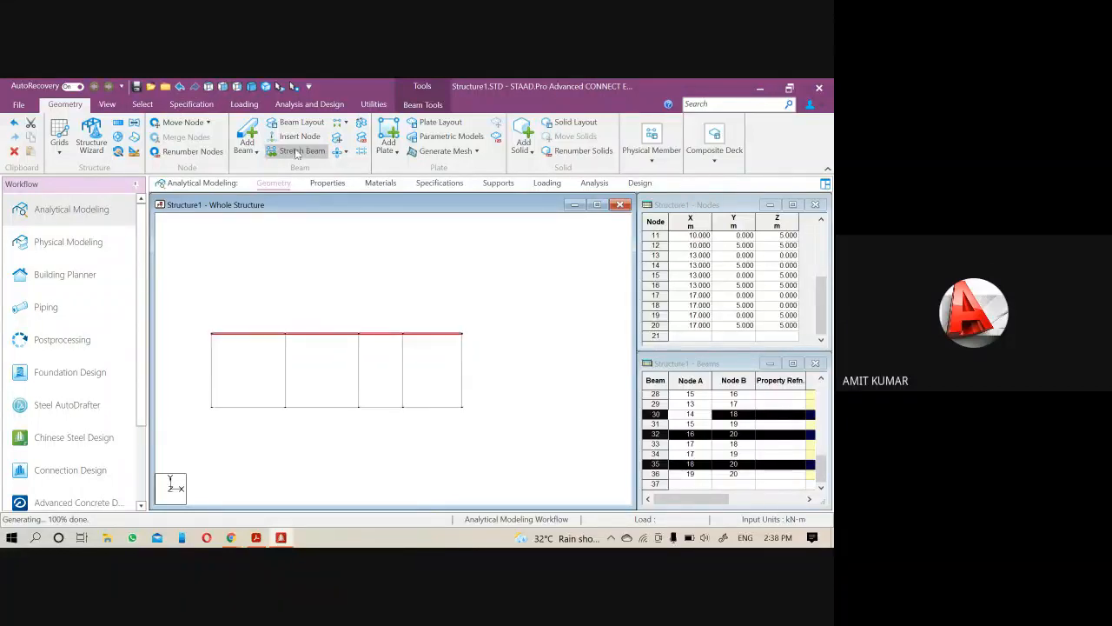
{"action": "left_click", "coordinate": [251, 88]}
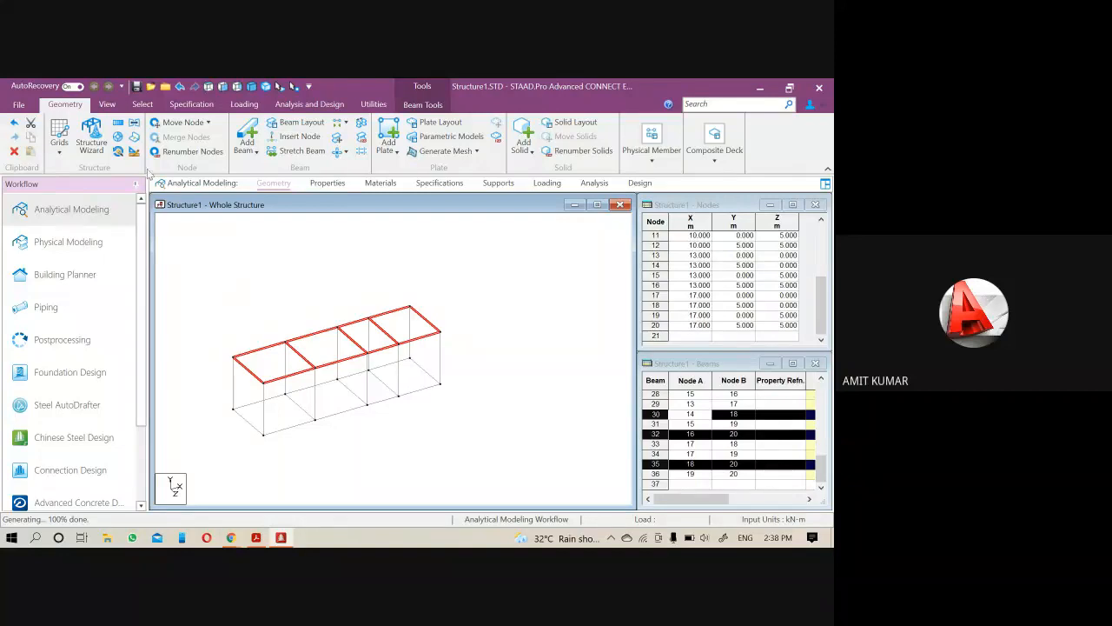
{"action": "left_click", "coordinate": [118, 126]}
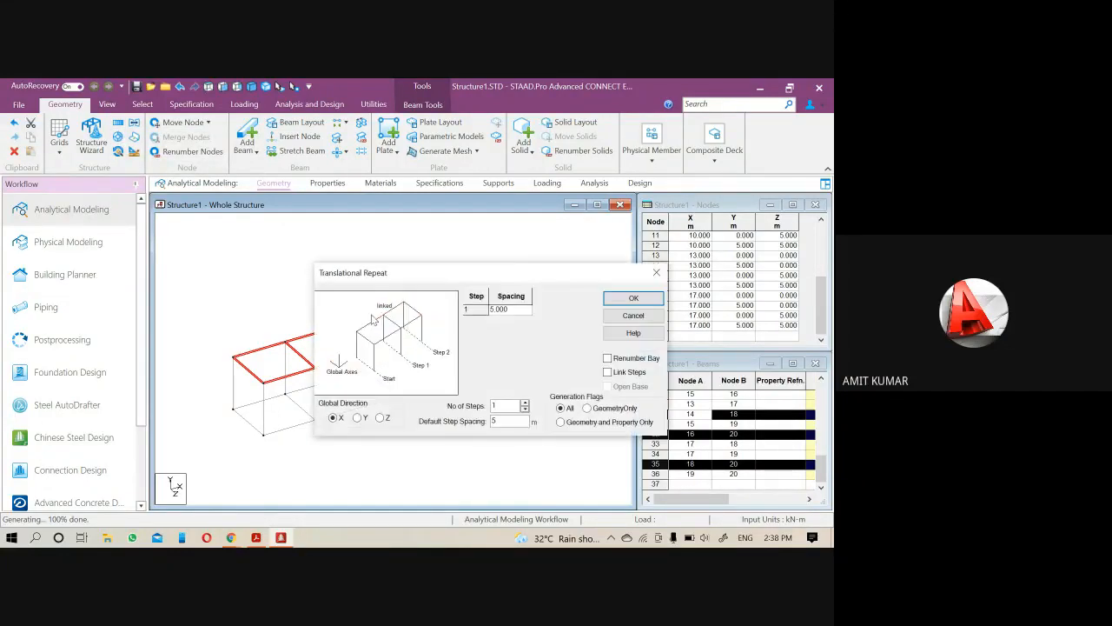
{"action": "left_click", "coordinate": [357, 418]}
{"action": "left_click_drag", "start_coordinate": [469, 274], "coordinate": [550, 154]}
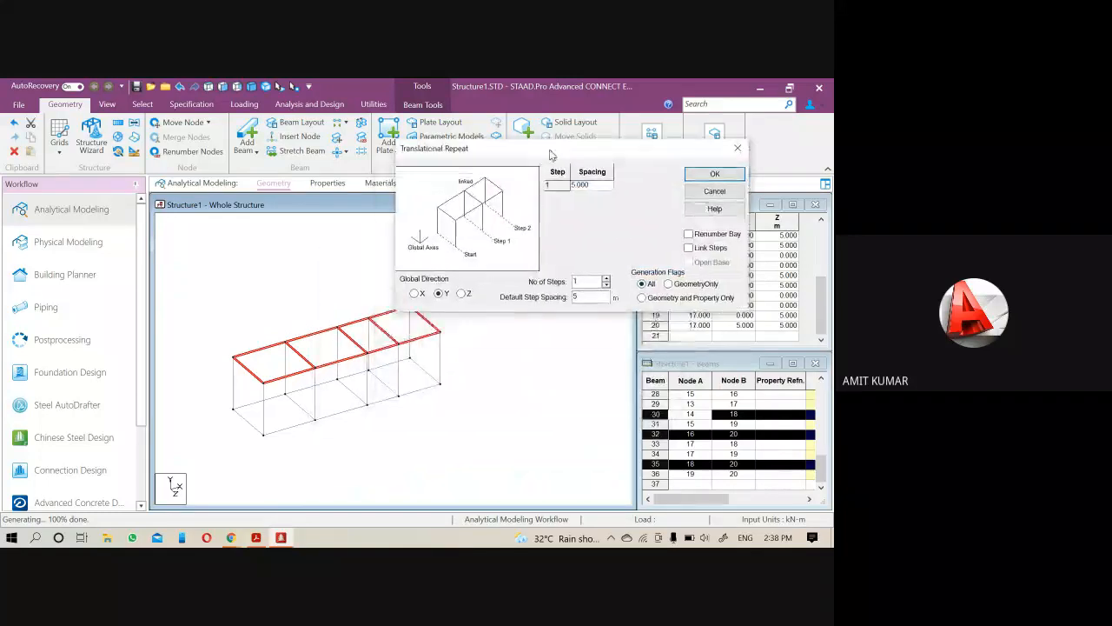
{"action": "left_click", "coordinate": [607, 279]}
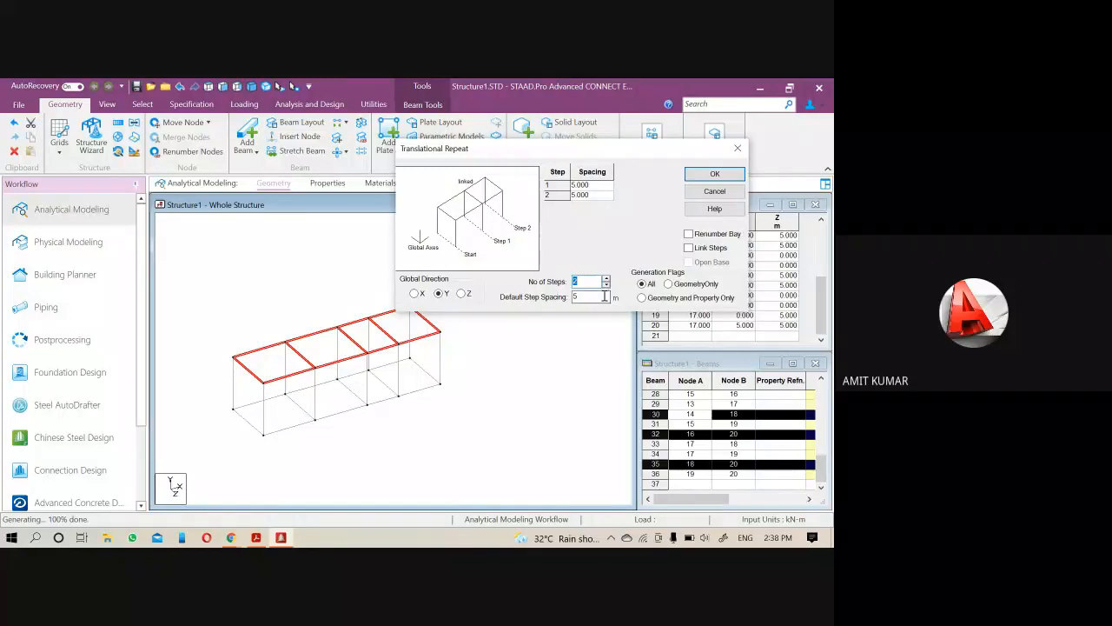
{"action": "left_click", "coordinate": [691, 248]}
{"action": "left_click", "coordinate": [644, 285]}
- Cancel the pending Translational Repeat along Y and undo the frame copies until only the original column remains
{"action": "left_click", "coordinate": [256, 353]}
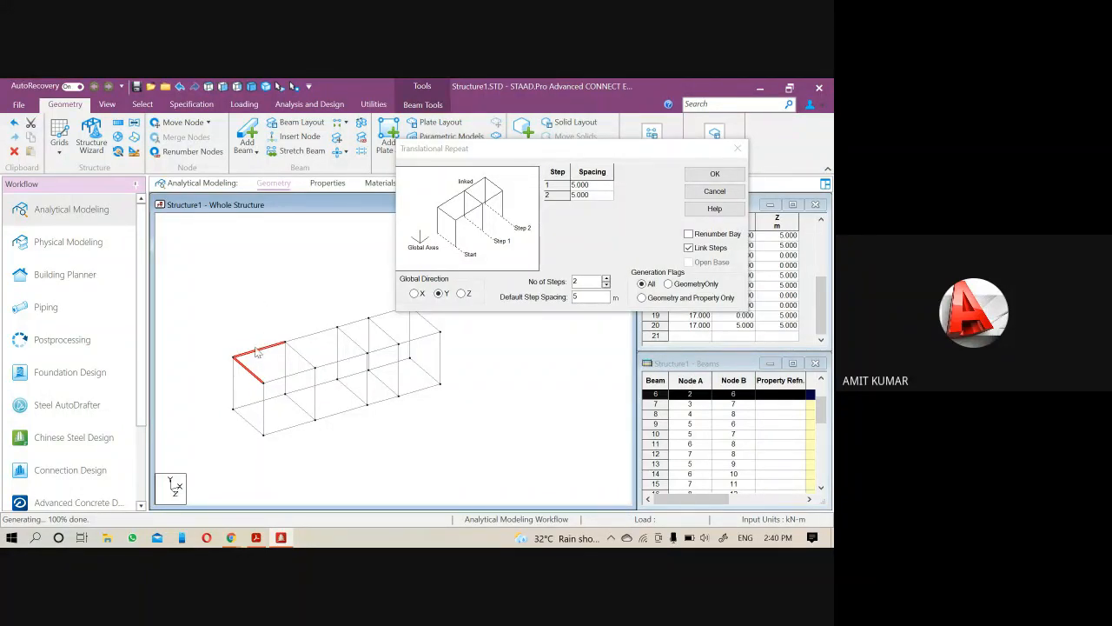
{"action": "left_click", "coordinate": [596, 342]}
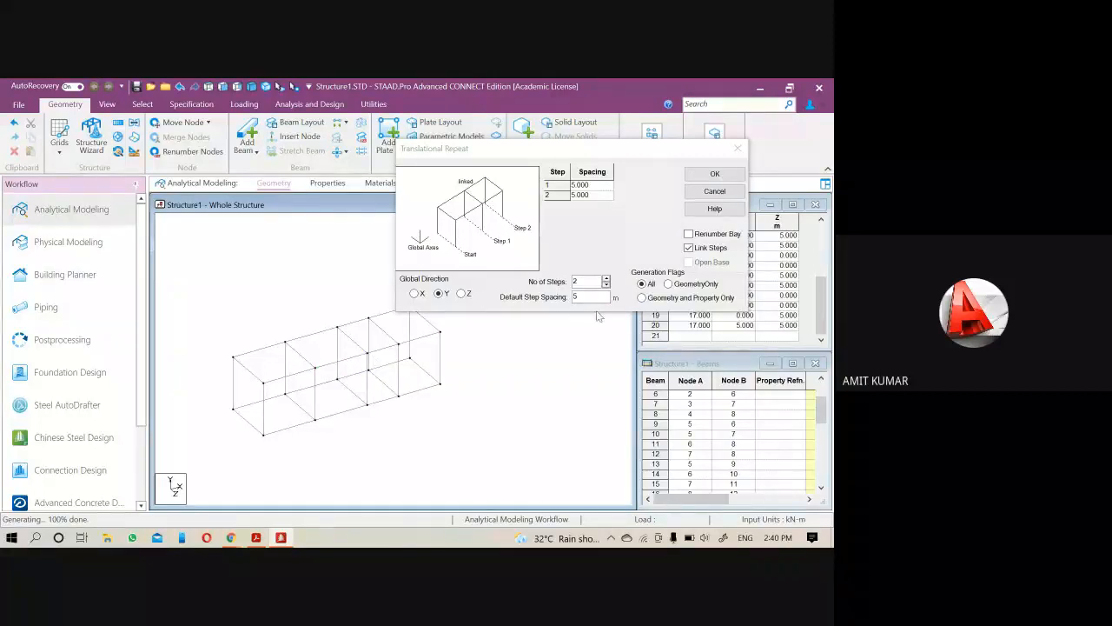
{"action": "left_click", "coordinate": [255, 353]}
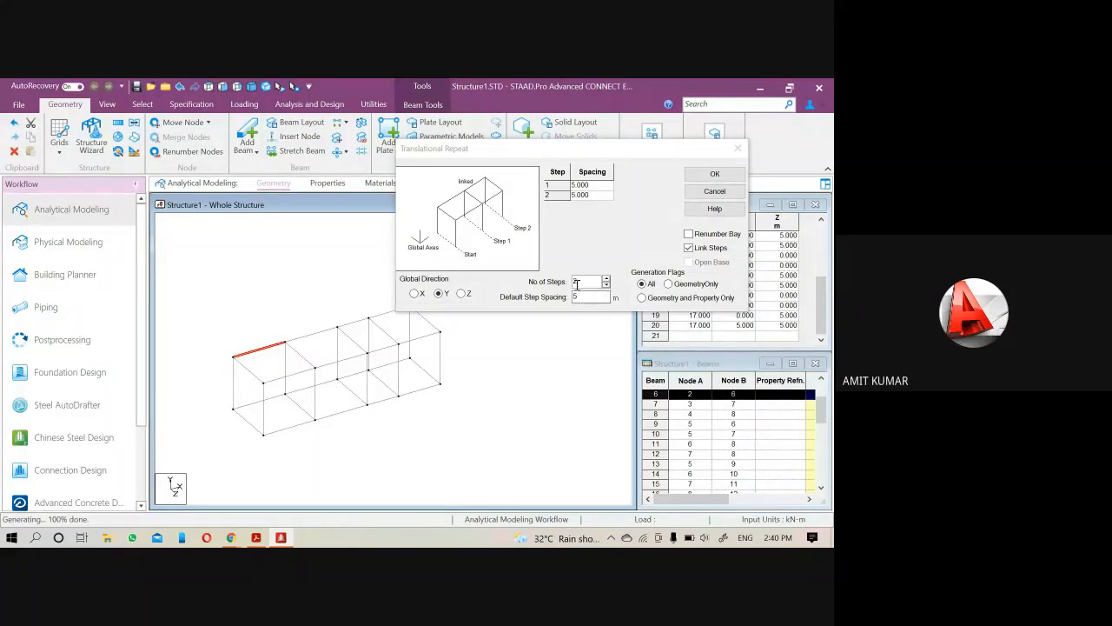
{"action": "left_click", "coordinate": [556, 380]}
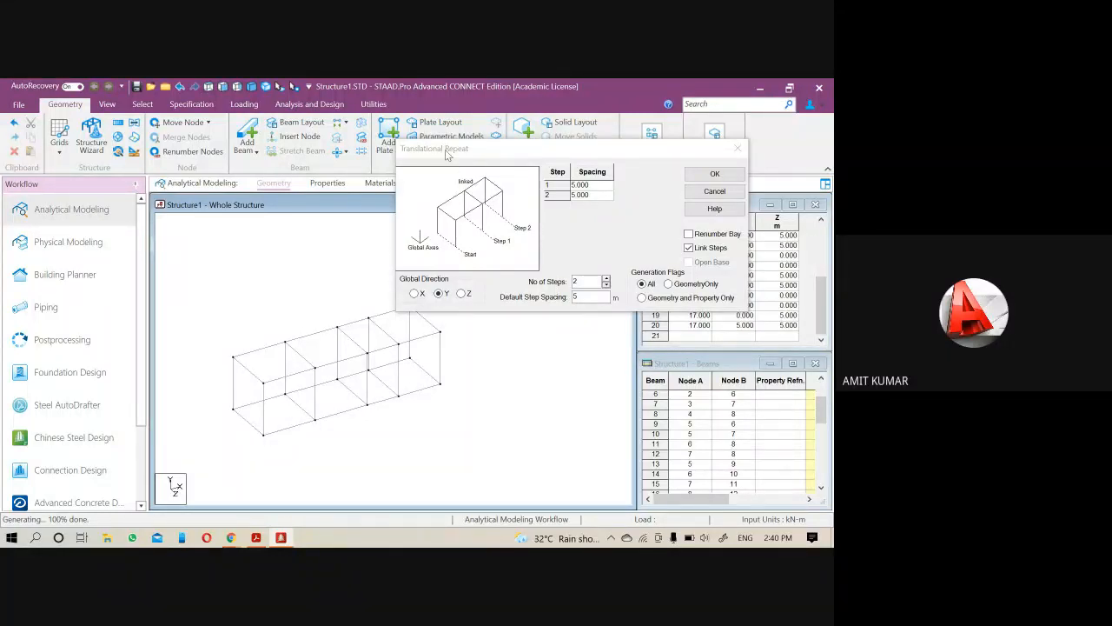
{"action": "left_click_drag", "start_coordinate": [447, 150], "coordinate": [469, 139]}
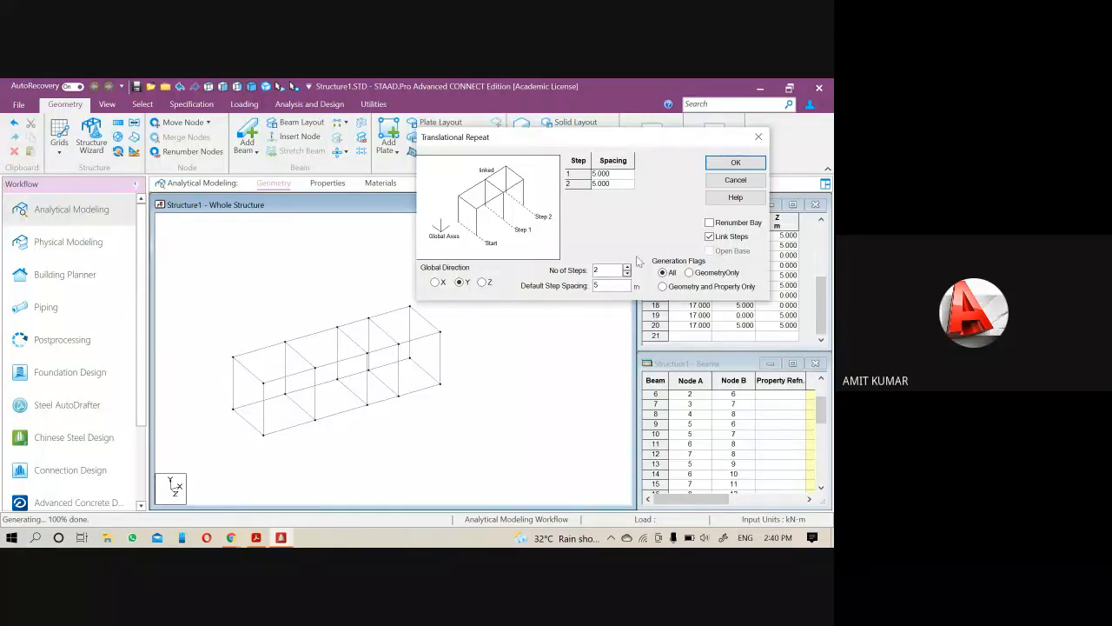
{"action": "left_click", "coordinate": [759, 137]}
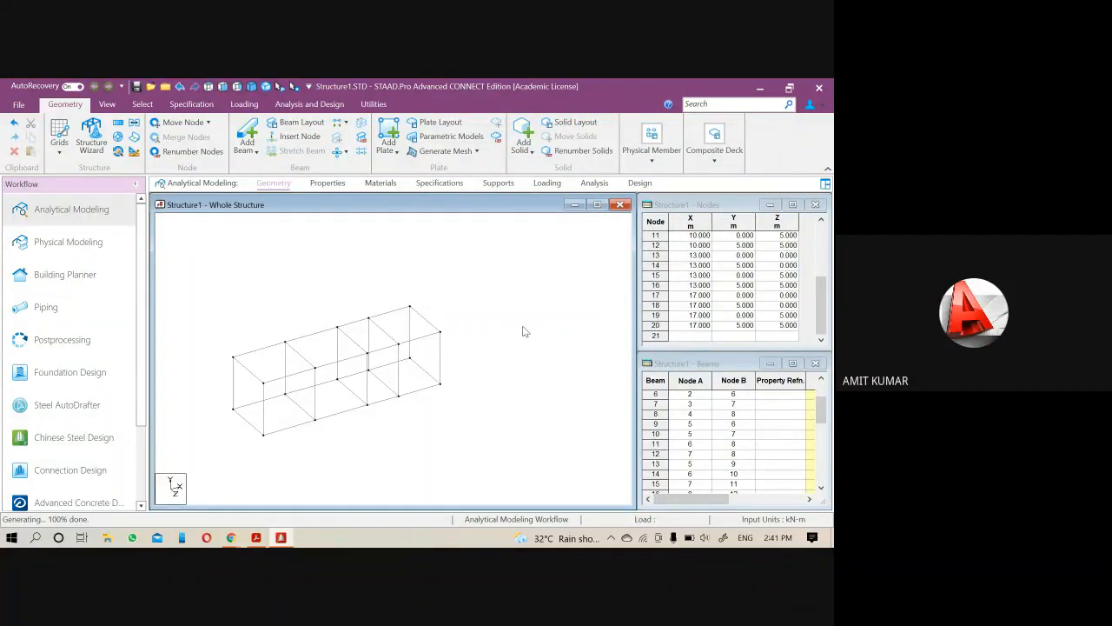
{"action": "key", "text": "ctrl+z"}
{"action": "key", "text": "ctrl+z"}
{"action": "key", "text": "ctrl+z"}
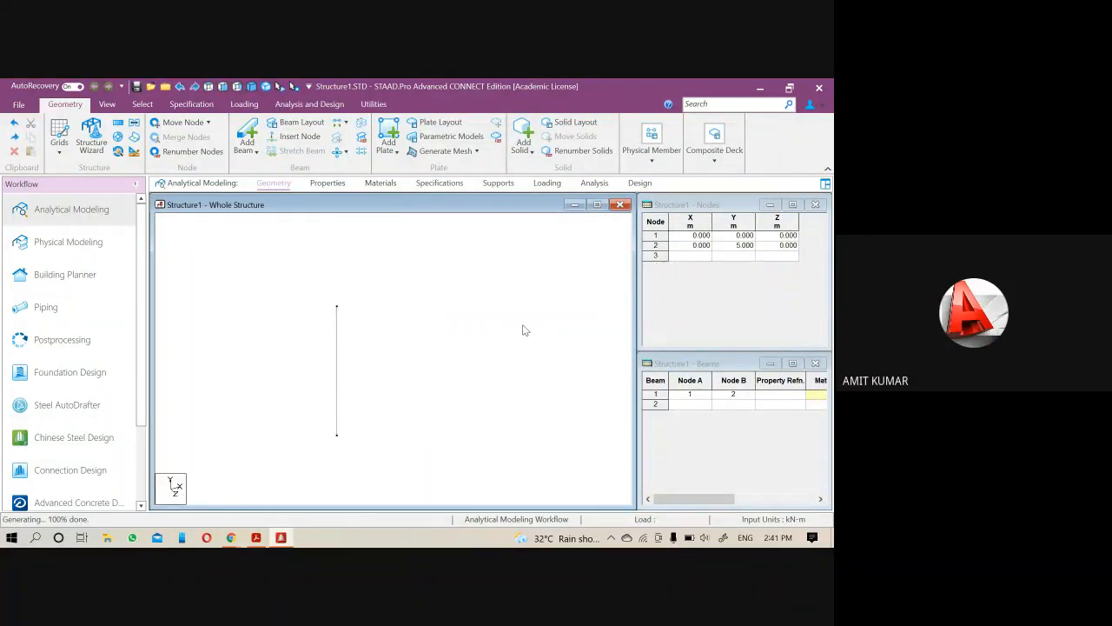
- Using the default snap grid, draw a 5 m beam along X from the column's top and a 5 m column down from its far end
{"action": "left_click", "coordinate": [60, 147]}
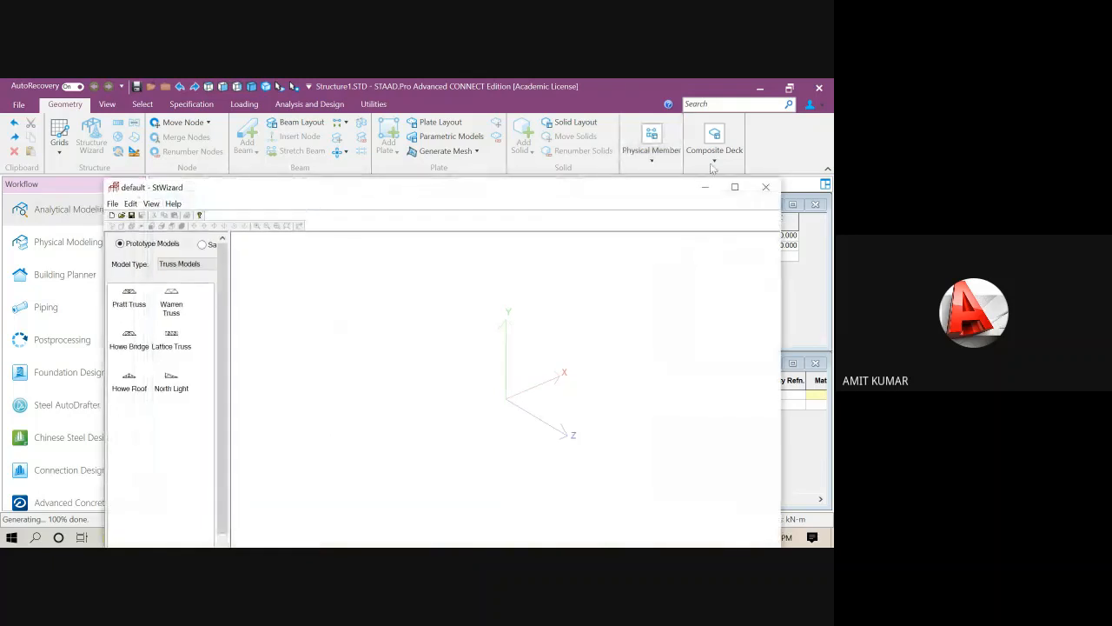
{"action": "left_click", "coordinate": [763, 188]}
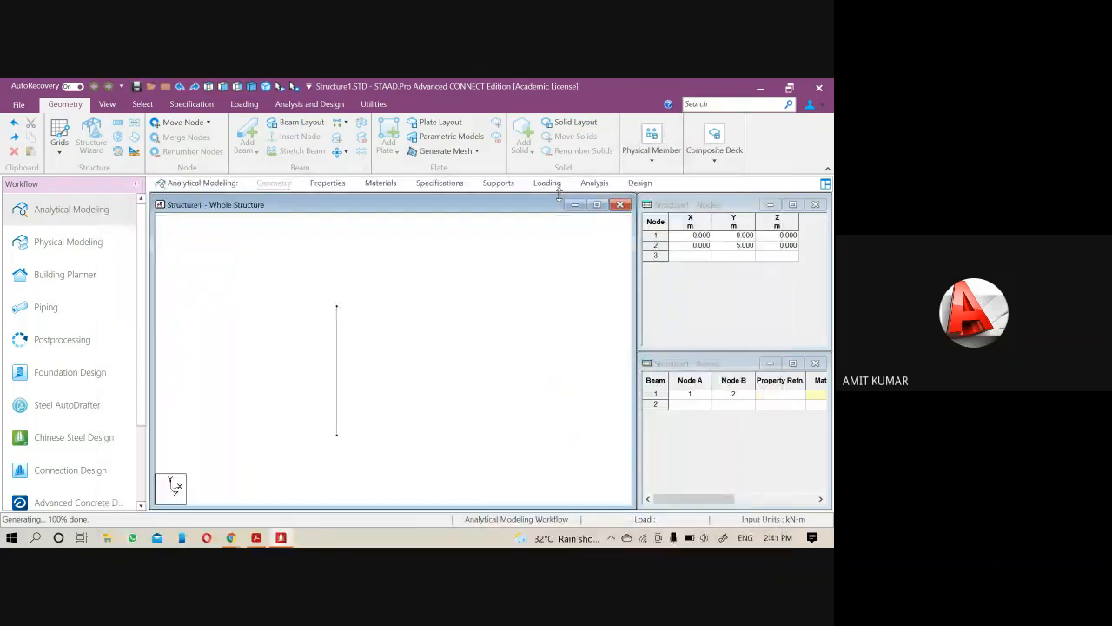
{"action": "left_click", "coordinate": [60, 149]}
{"action": "left_click", "coordinate": [84, 173]}
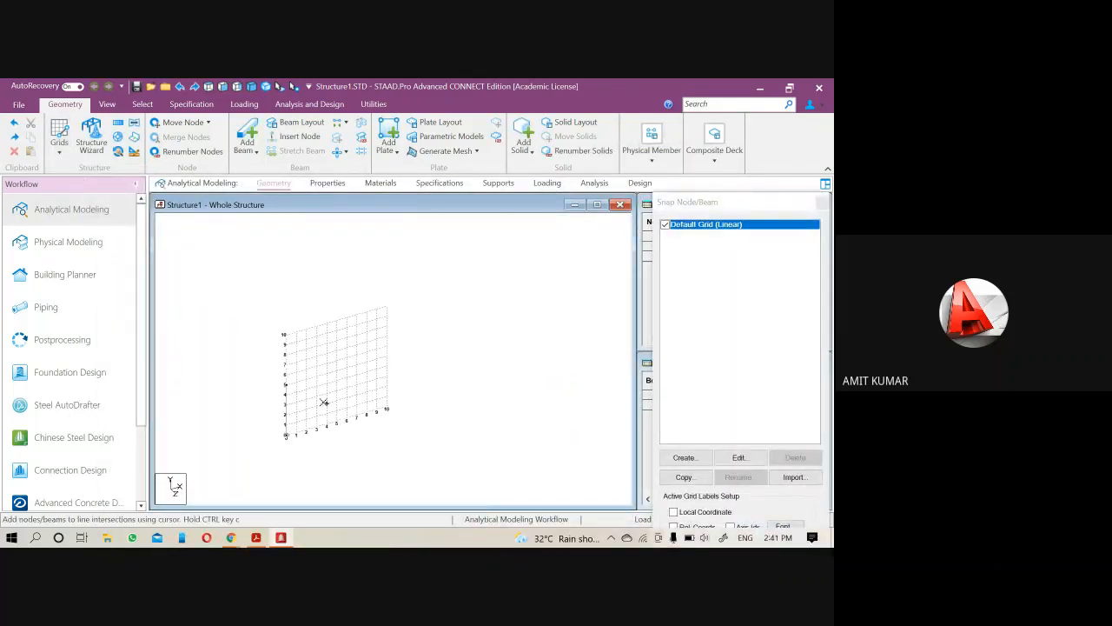
{"action": "left_click", "coordinate": [286, 383]}
{"action": "left_click", "coordinate": [337, 370]}
{"action": "left_click", "coordinate": [337, 422]}
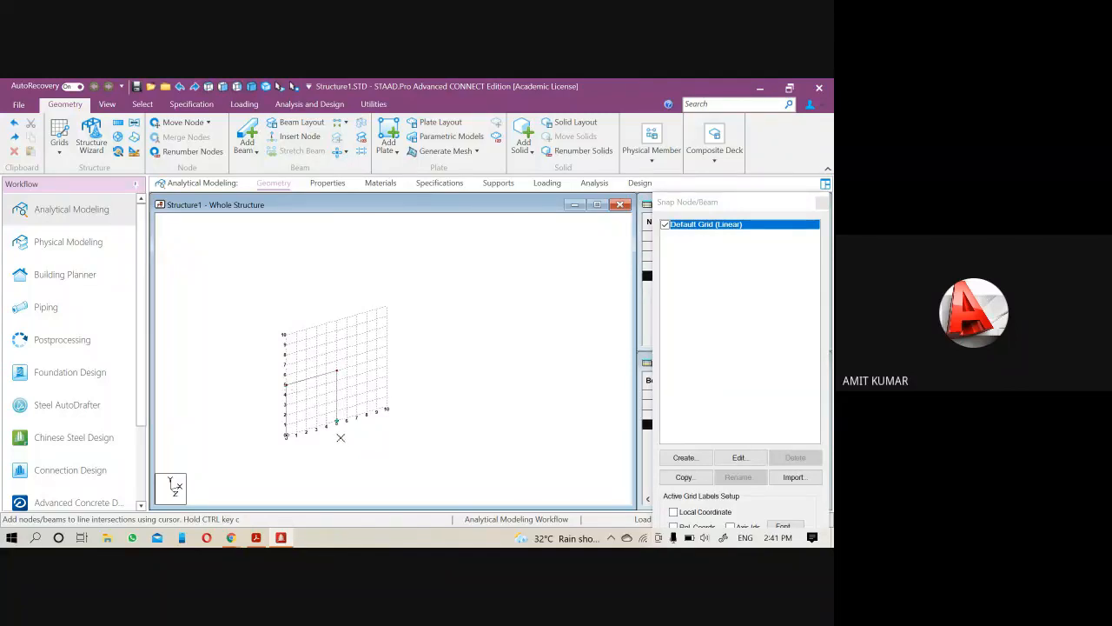
{"action": "left_click", "coordinate": [821, 202]}
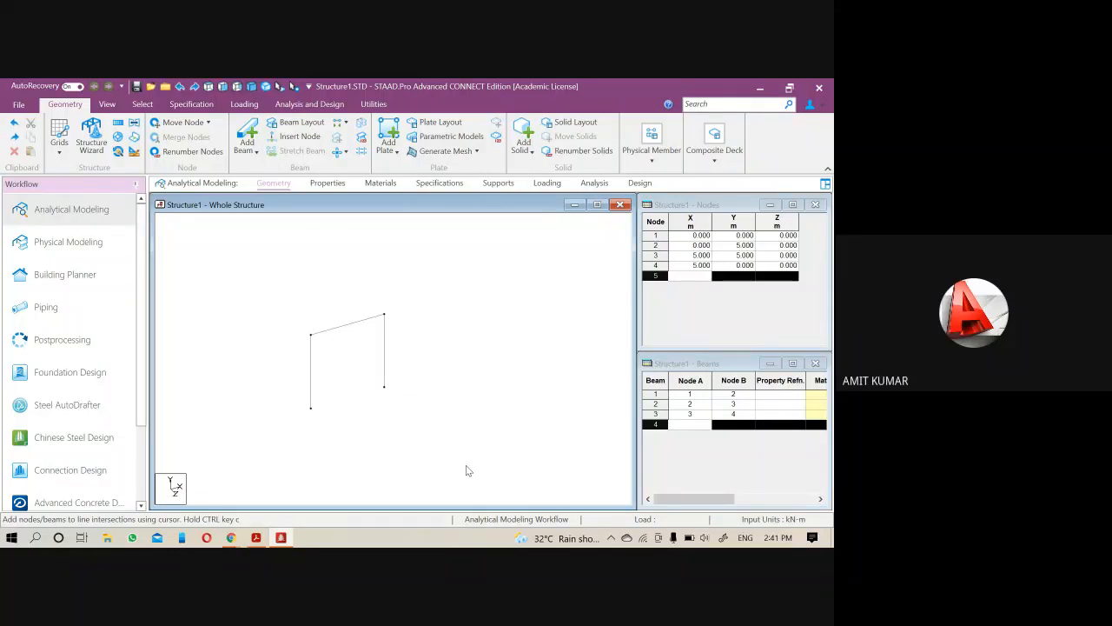
- Set up a 3D Circular repeat about the Y axis with the reference point's X coordinate at -1
{"action": "left_click_drag", "start_coordinate": [466, 471], "coordinate": [270, 265]}
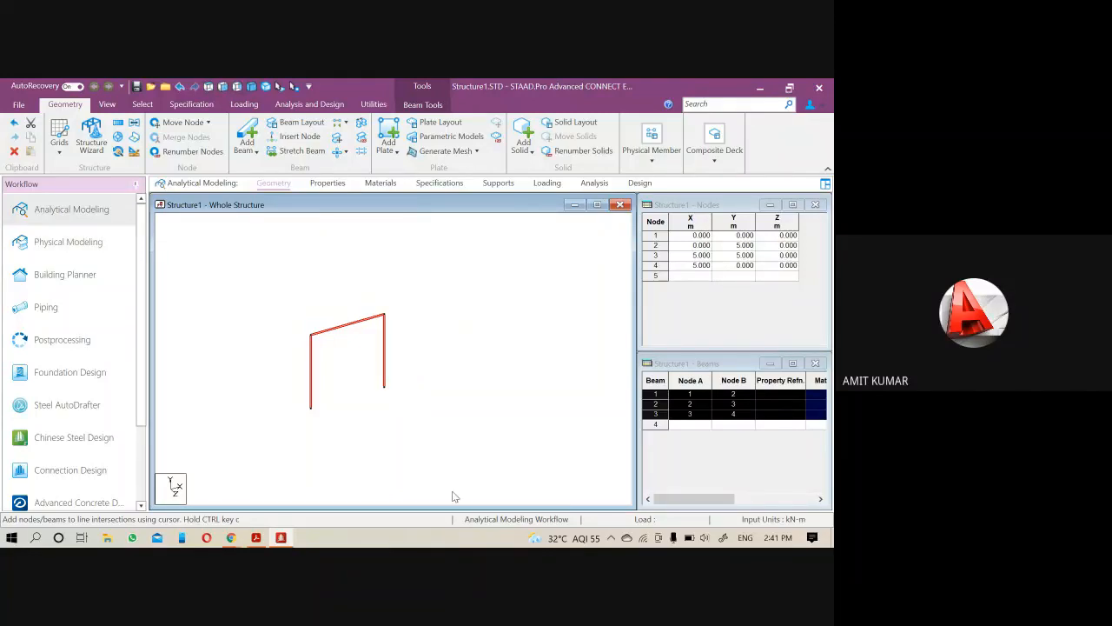
{"action": "left_click", "coordinate": [434, 367]}
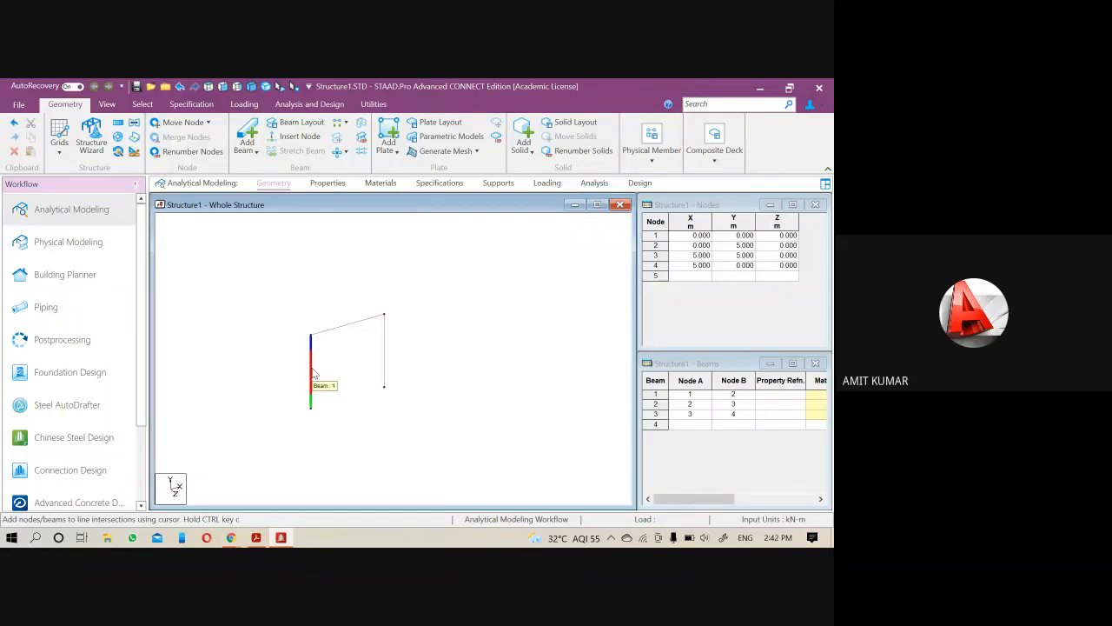
{"action": "left_click", "coordinate": [119, 137]}
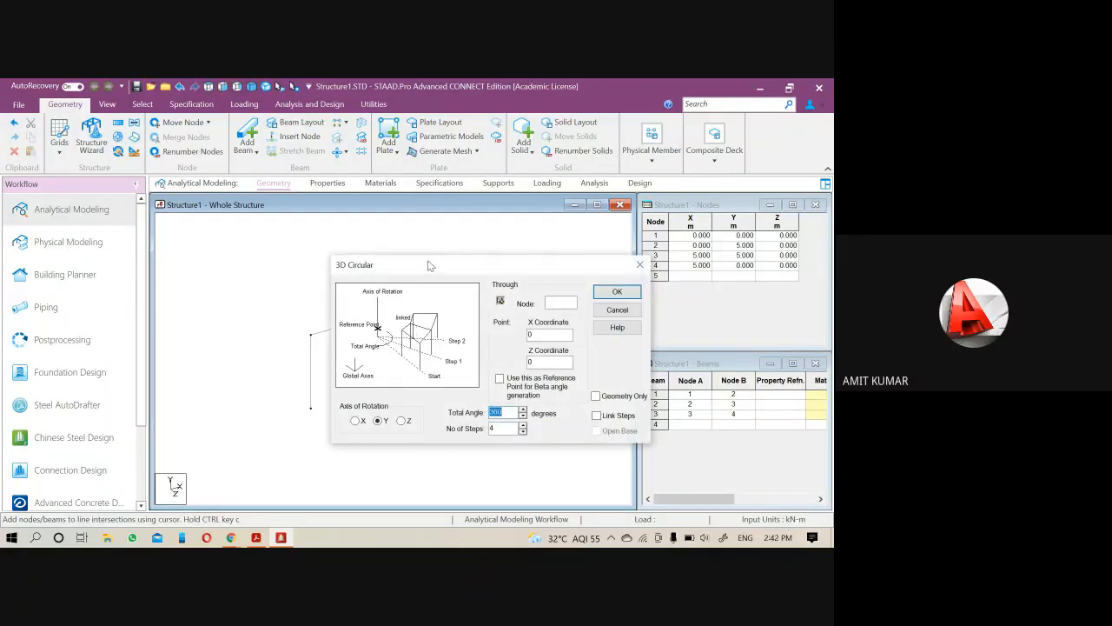
{"action": "left_click_drag", "start_coordinate": [428, 266], "coordinate": [528, 161]}
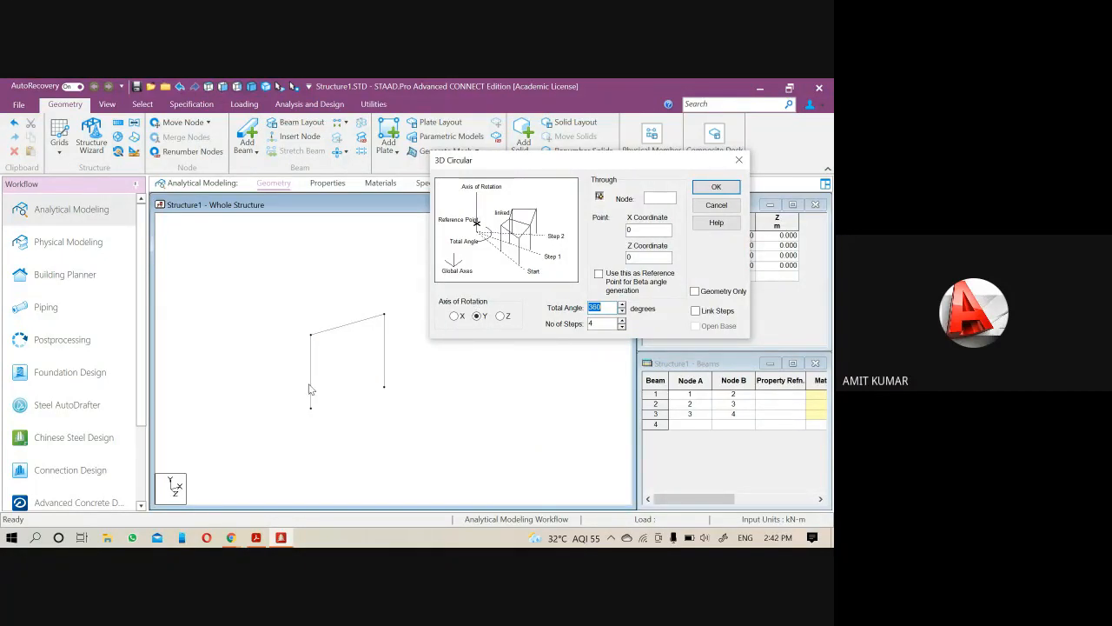
{"action": "left_click_drag", "start_coordinate": [412, 418], "coordinate": [251, 281]}
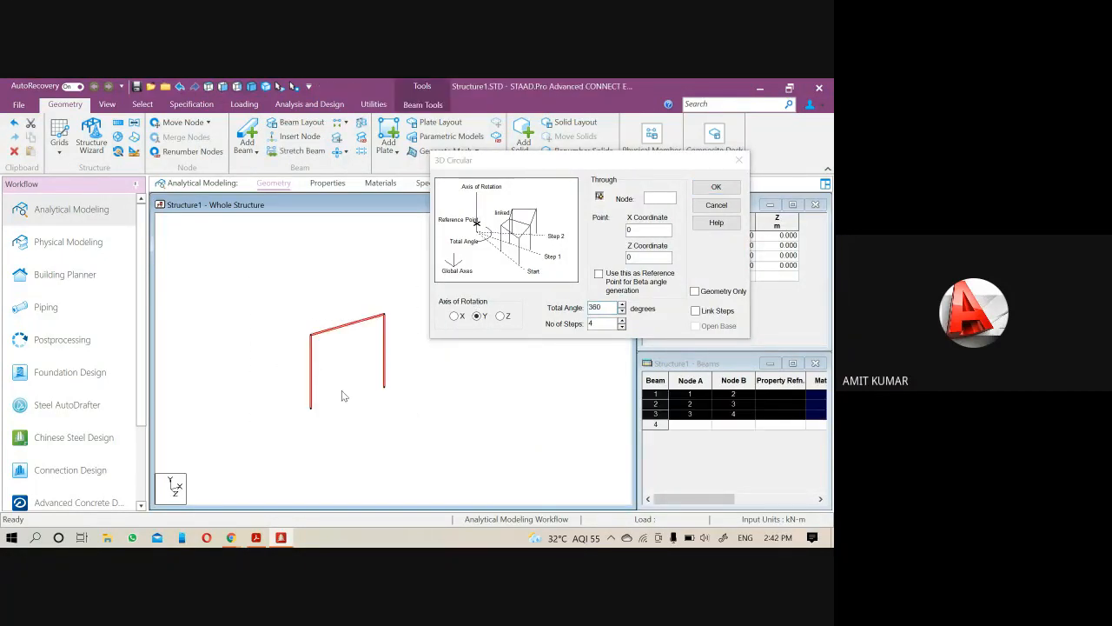
{"action": "left_click", "coordinate": [342, 390]}
{"action": "left_click", "coordinate": [310, 366]}
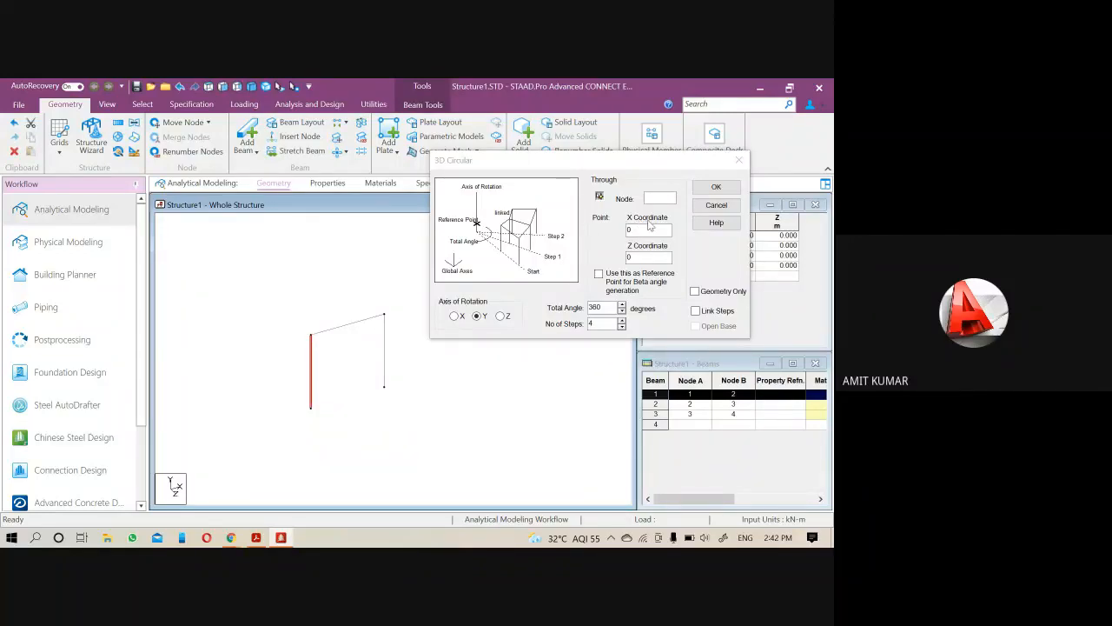
{"action": "left_click", "coordinate": [477, 315]}
{"action": "left_click_drag", "start_coordinate": [637, 232], "coordinate": [500, 271]}
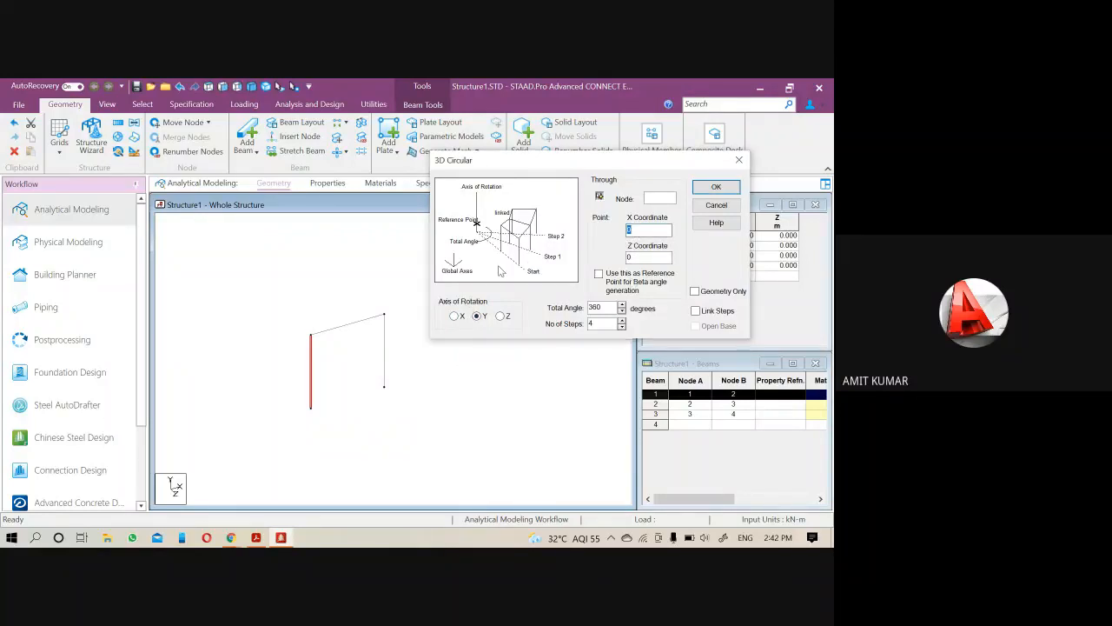
{"action": "type", "text": "-1"}
{"action": "left_click", "coordinate": [442, 447]}
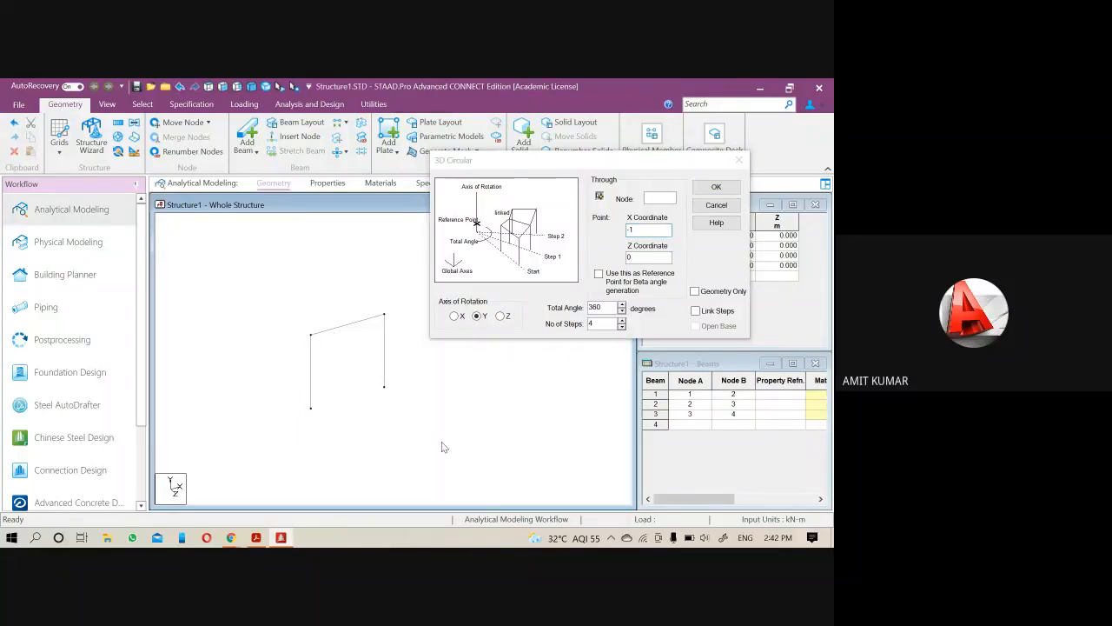
- Select the whole portal frame and copy it circularly about Y through 360 degrees in 4 steps
{"action": "left_click_drag", "start_coordinate": [281, 302], "coordinate": [247, 273]}
{"action": "left_click", "coordinate": [352, 393]}
{"action": "left_click", "coordinate": [479, 316]}
{"action": "left_click_drag", "start_coordinate": [432, 443], "coordinate": [272, 293]}
{"action": "left_click", "coordinate": [429, 431]}
{"action": "left_click_drag", "start_coordinate": [453, 432], "coordinate": [256, 293]}
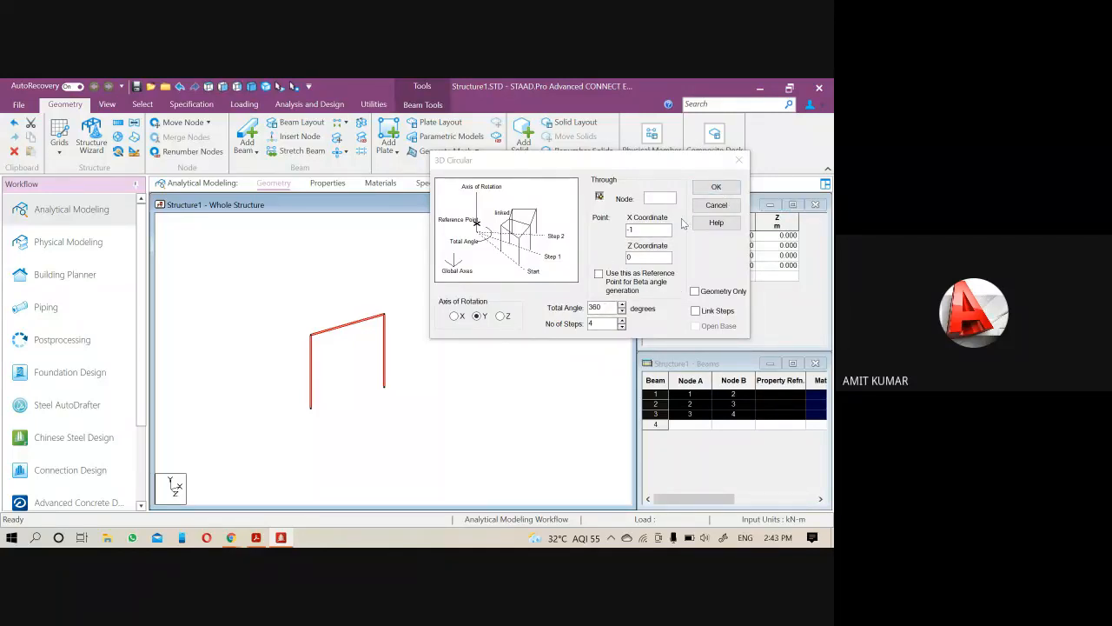
{"action": "left_click", "coordinate": [716, 188]}
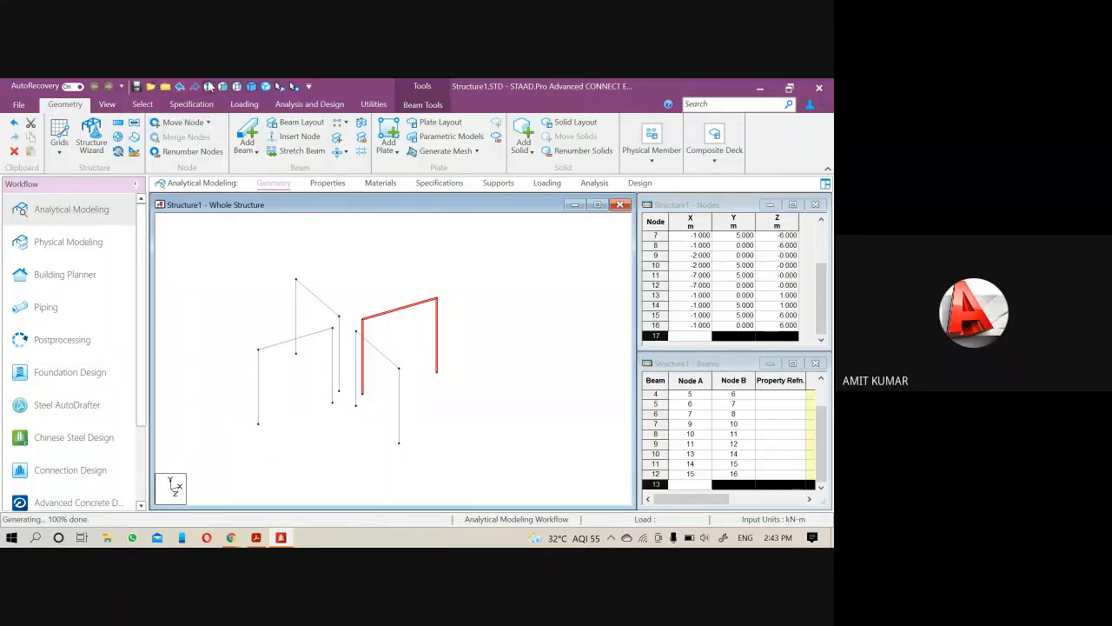
- Examine the four radial frames in plan and isometric views, and undo the circular repeat
{"action": "left_click", "coordinate": [208, 86]}
{"action": "scroll", "coordinate": [354, 372], "scroll_direction": "up", "scroll_amount": 1}
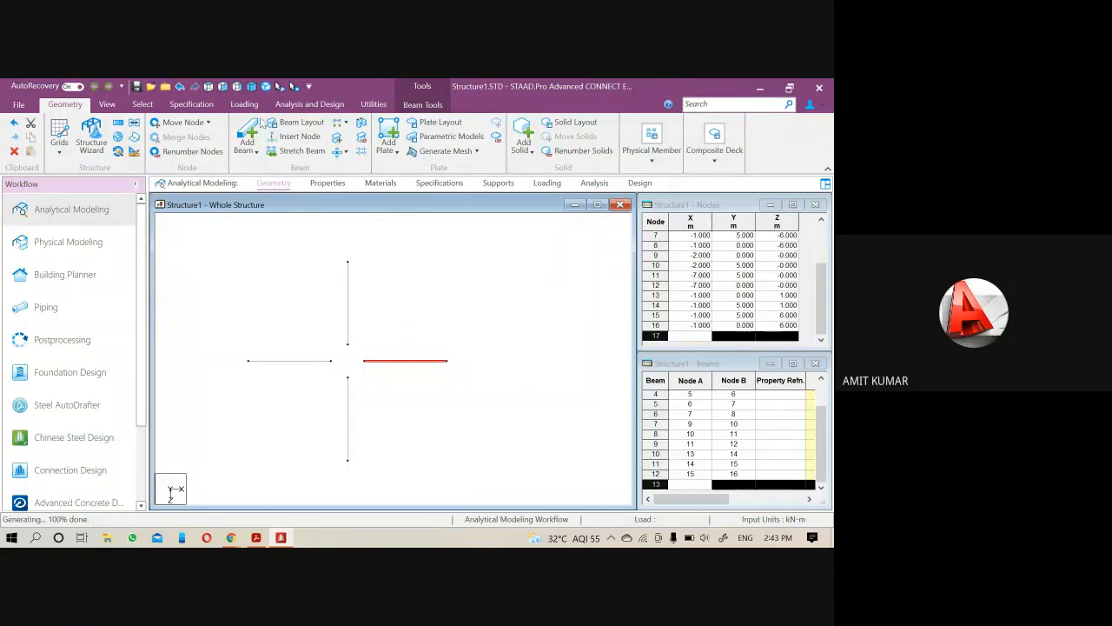
{"action": "left_click", "coordinate": [252, 87]}
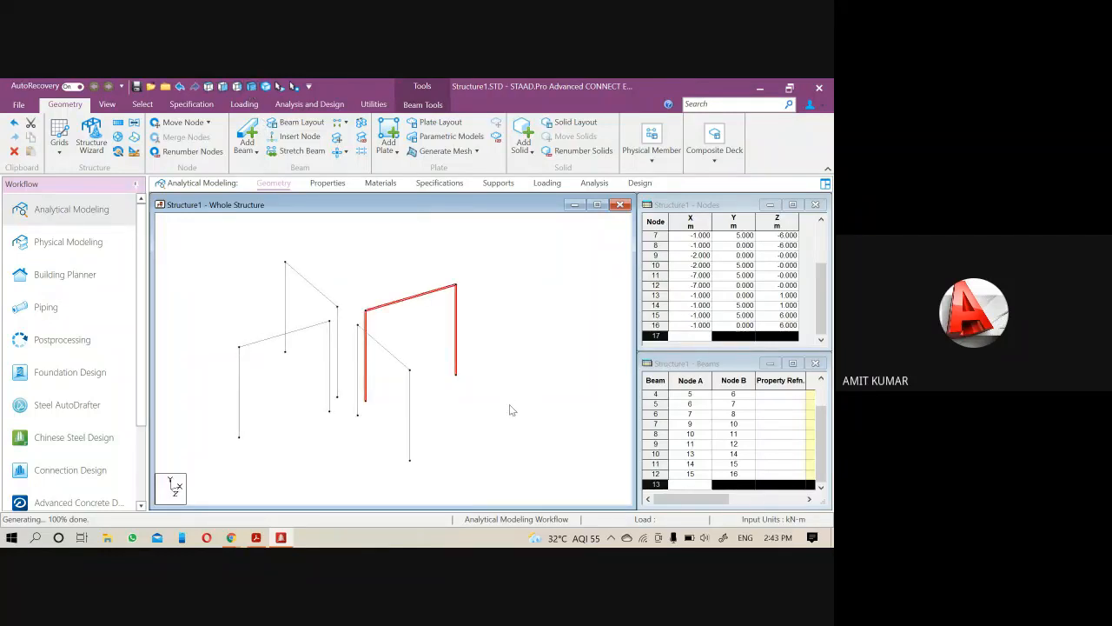
{"action": "key", "text": "ctrl+z"}
{"action": "key", "text": "ctrl+z"}
{"action": "key", "text": "ctrl+z"}
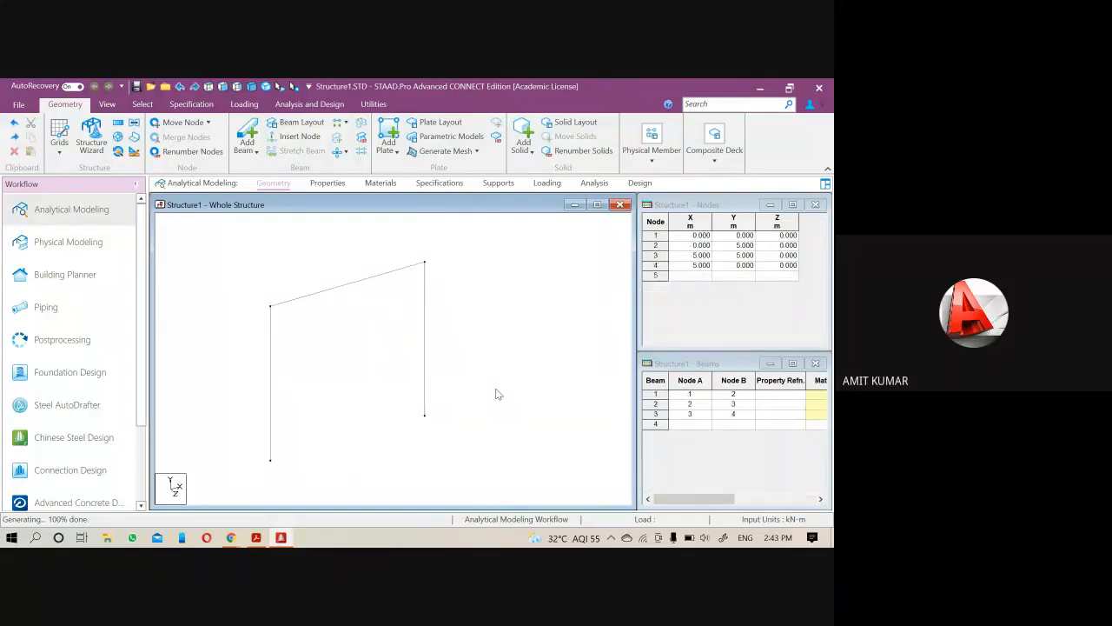
- Copy the portal's top beam and far column circularly about Y through X 0, Z 0, using 360 degrees and 4 steps
{"action": "scroll", "coordinate": [473, 365], "scroll_direction": "down", "scroll_amount": 2}
{"action": "left_click_drag", "start_coordinate": [479, 435], "coordinate": [308, 252]}
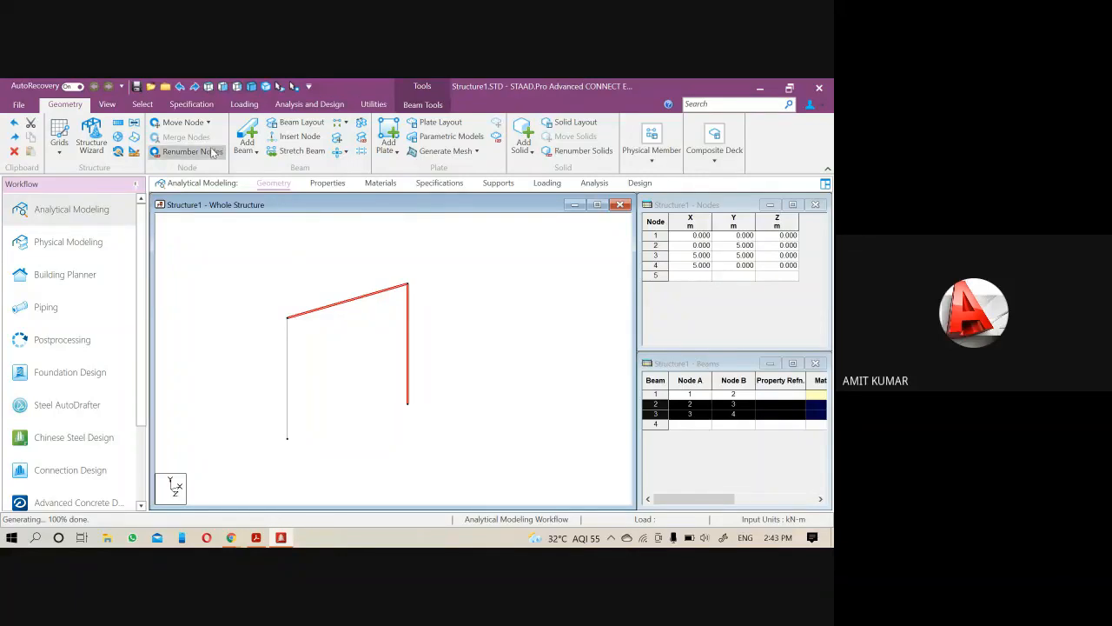
{"action": "left_click", "coordinate": [132, 152]}
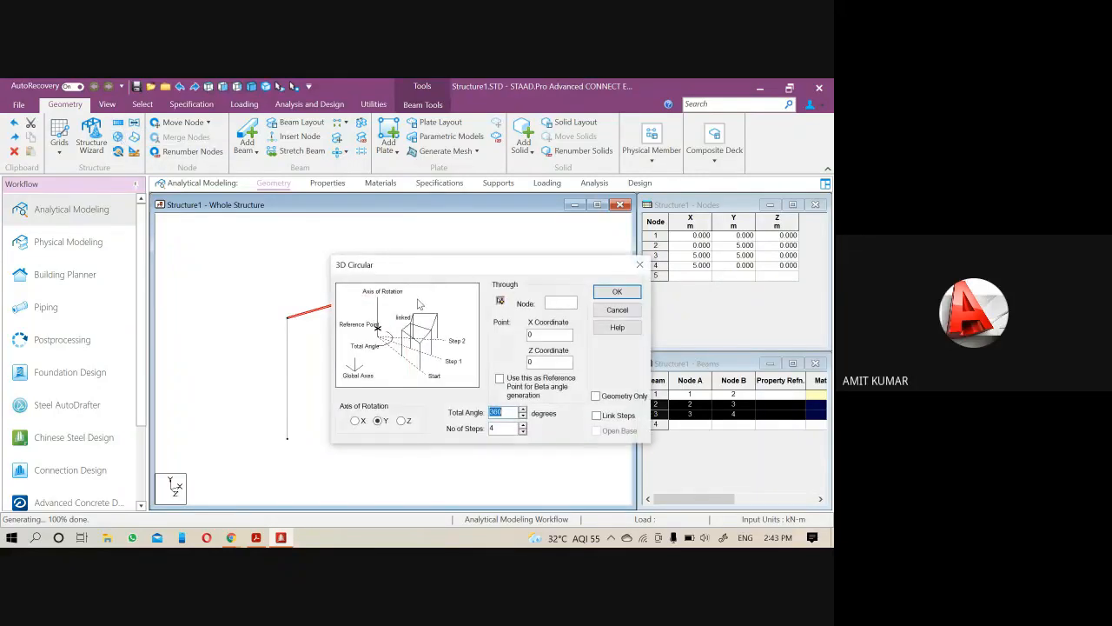
{"action": "left_click_drag", "start_coordinate": [423, 265], "coordinate": [512, 187]}
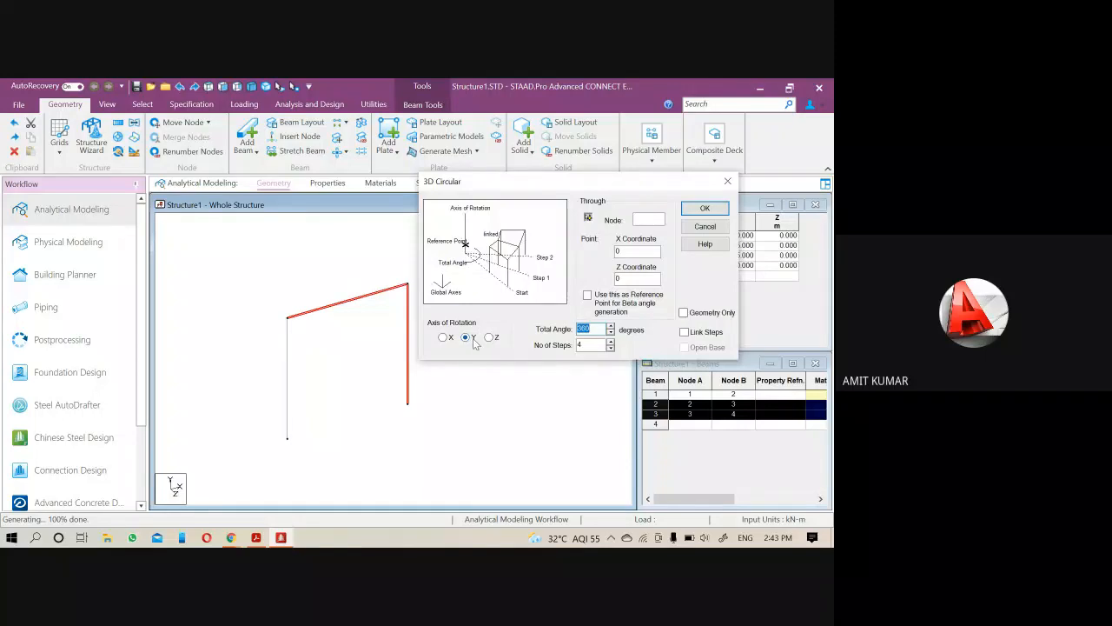
{"action": "left_click", "coordinate": [705, 208]}
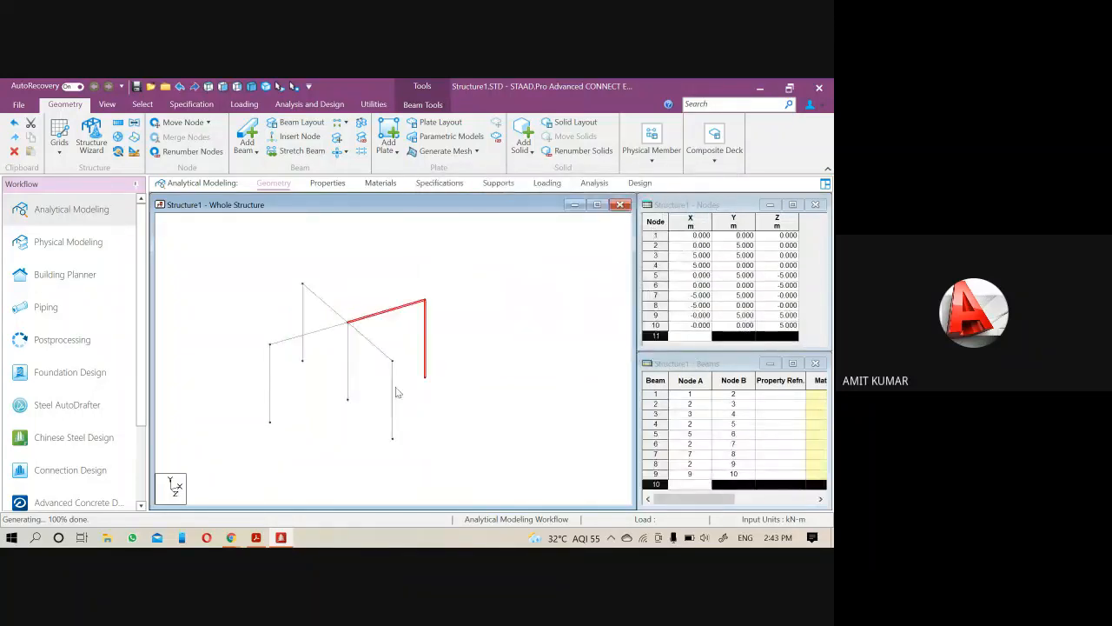
{"action": "middle_click_drag", "start_coordinate": [397, 393], "coordinate": [404, 377]}
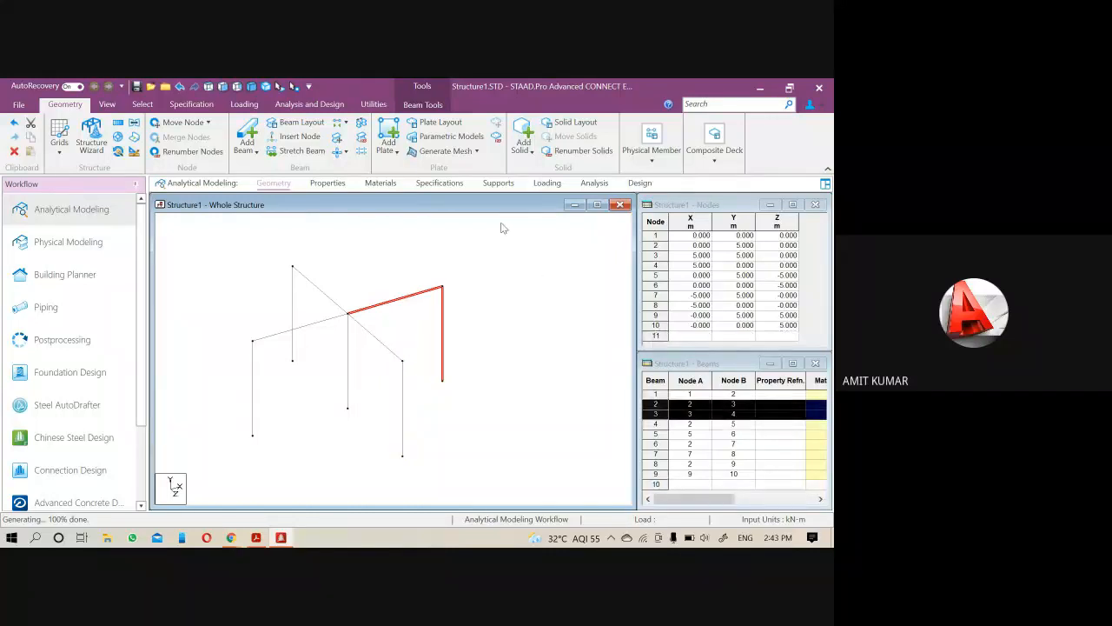
- Undo the 4-step circular copy and repeat the beam and far column about Y through 360 degrees in 3 steps
{"action": "key", "text": "ctrl+z"}
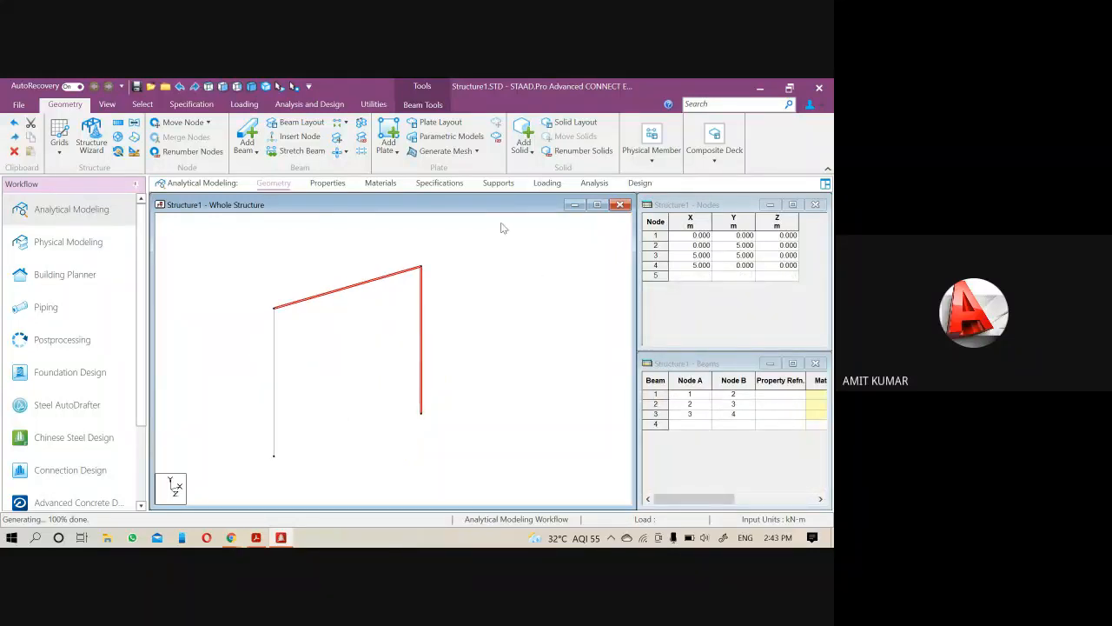
{"action": "left_click", "coordinate": [122, 137]}
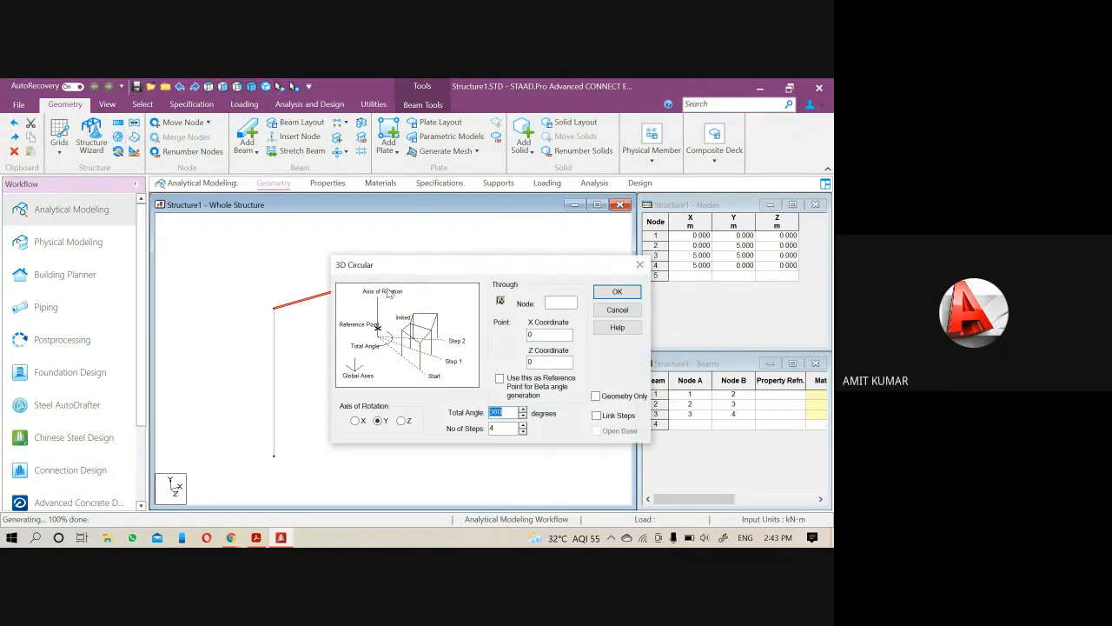
{"action": "left_click_drag", "start_coordinate": [459, 267], "coordinate": [567, 169]}
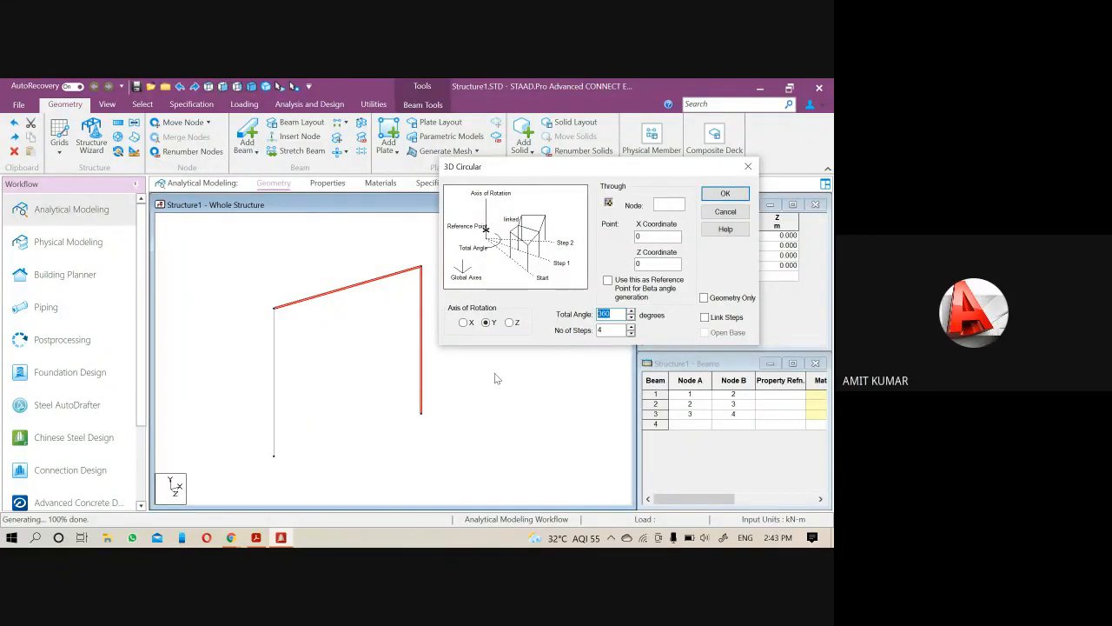
{"action": "left_click", "coordinate": [632, 336]}
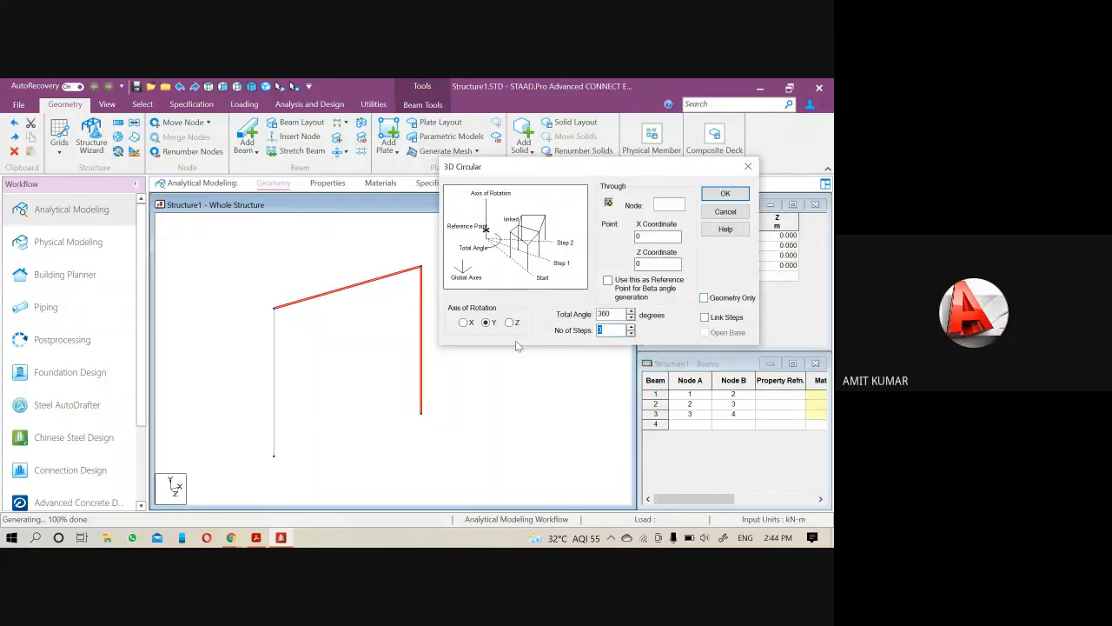
{"action": "left_click", "coordinate": [725, 193]}
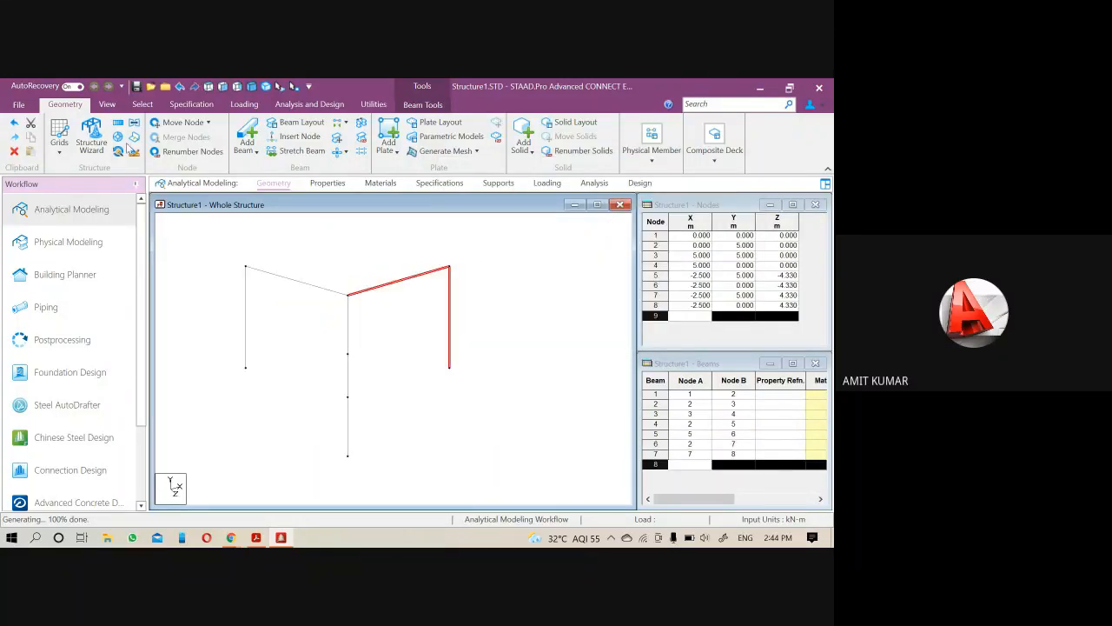
- Examine the 3-step radial copies in plan and isometric views, and undo the circular repeat
{"action": "left_click", "coordinate": [209, 87]}
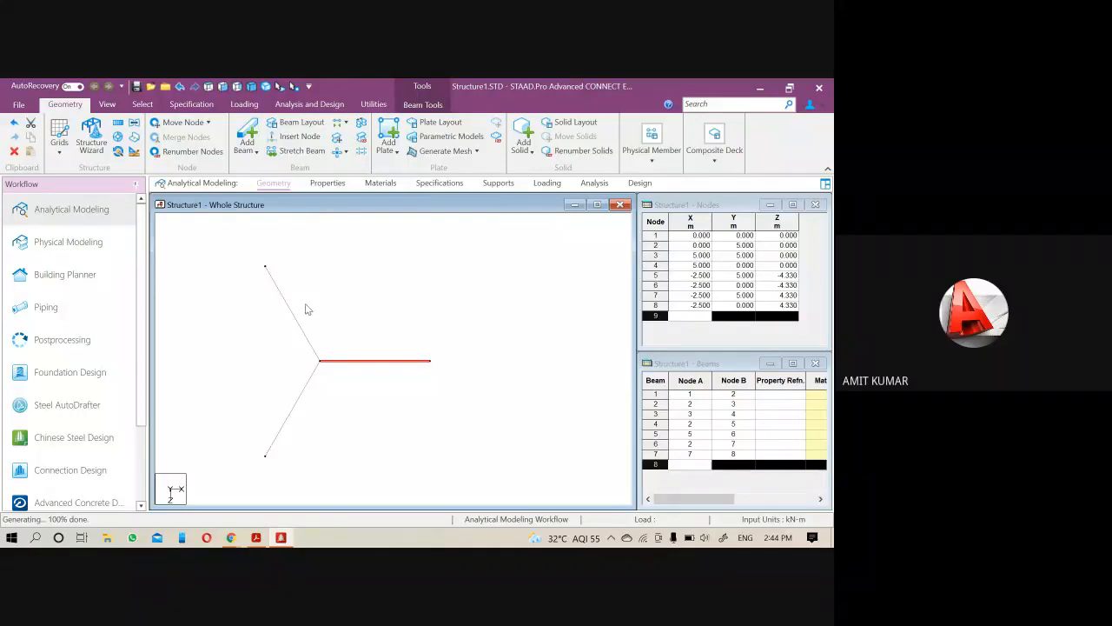
{"action": "left_click", "coordinate": [251, 87]}
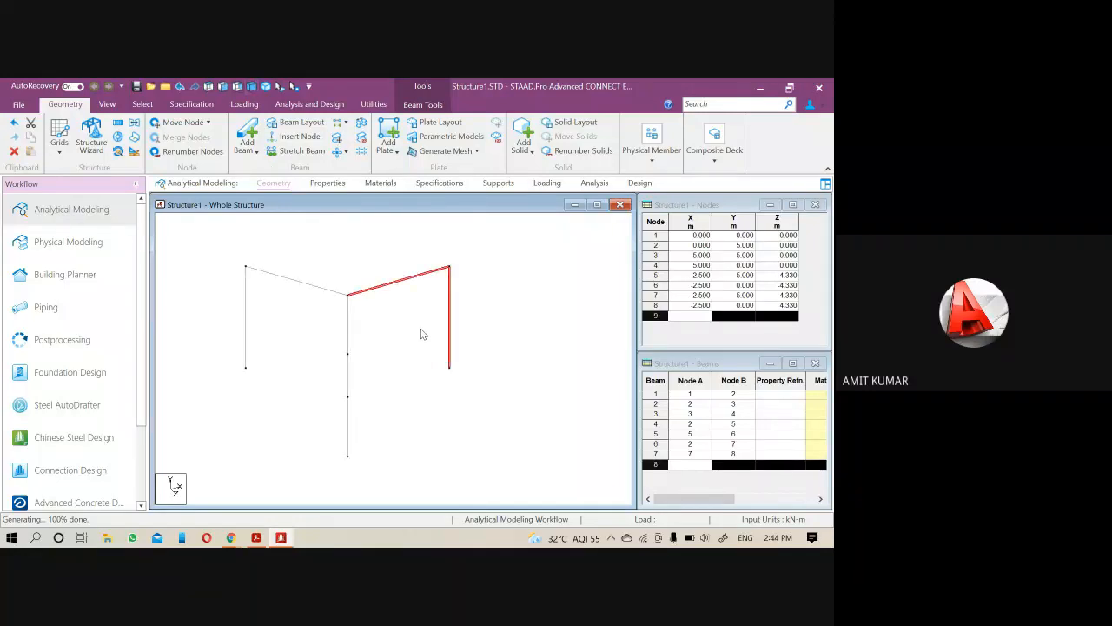
{"action": "left_click", "coordinate": [418, 391]}
{"action": "key", "text": "ctrl+z"}
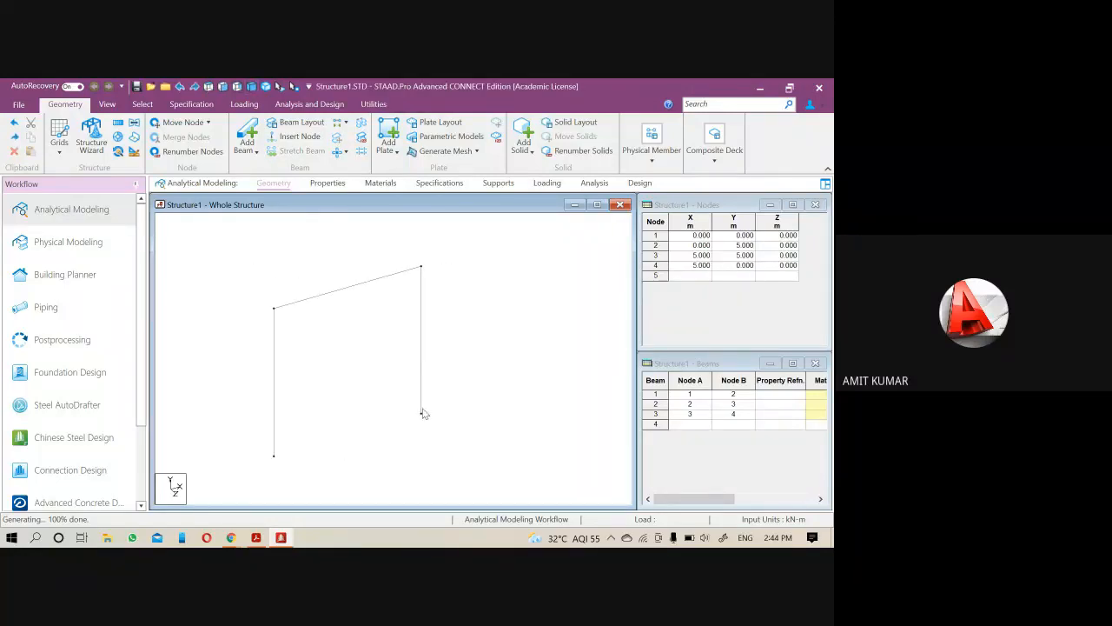
- Select the whole portal frame and copy it circularly about X through Y 0, Z 0, using 360 degrees, 4 steps and linked steps
{"action": "left_click_drag", "start_coordinate": [476, 478], "coordinate": [200, 242]}
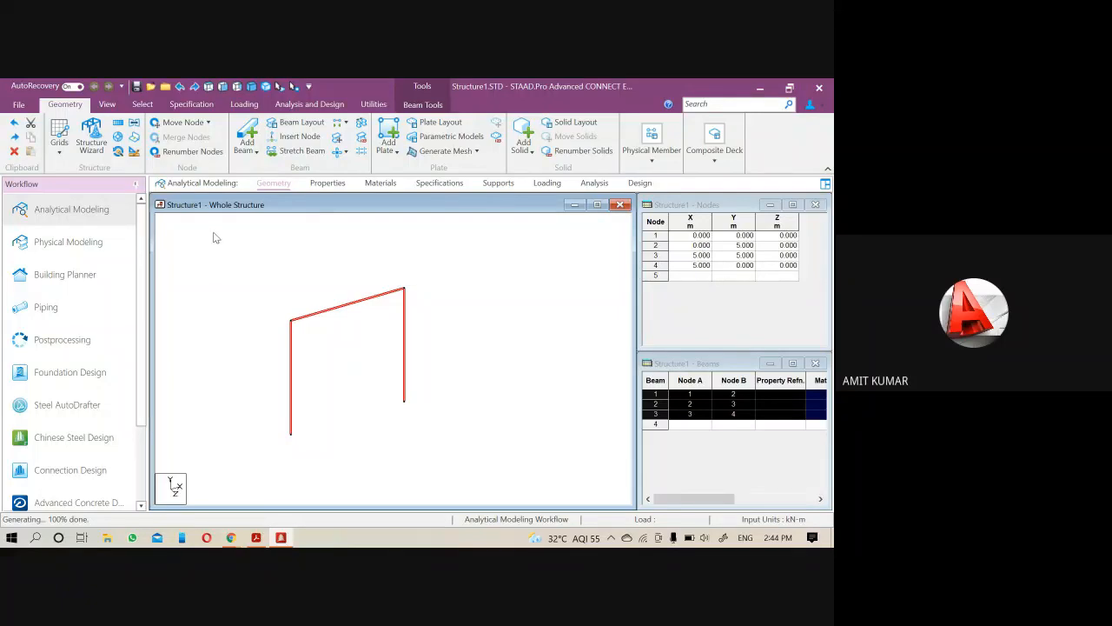
{"action": "left_click", "coordinate": [119, 137]}
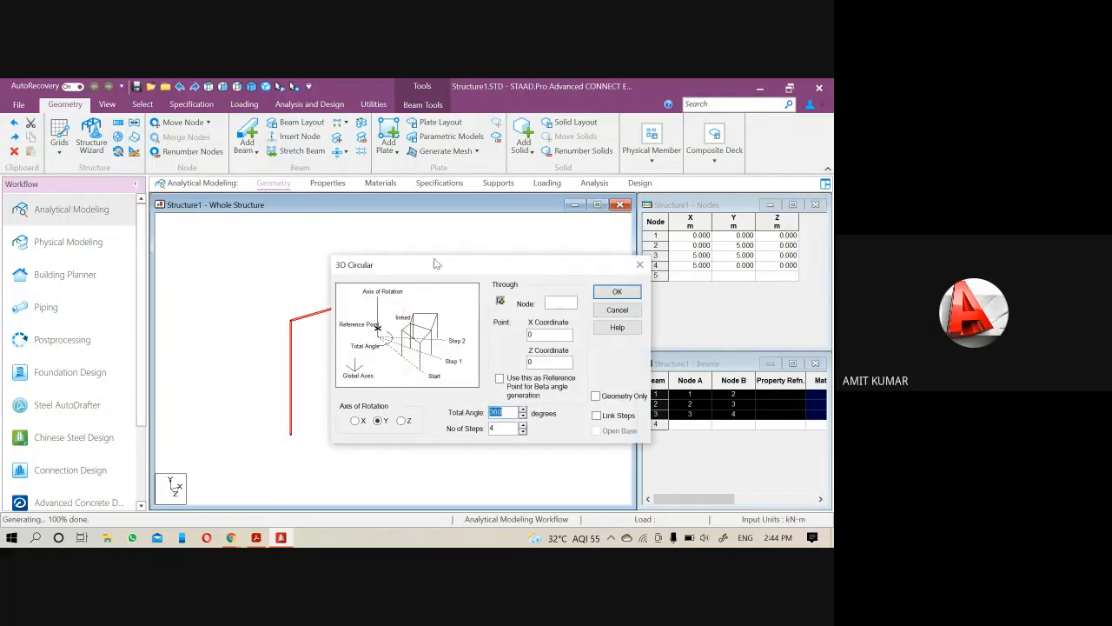
{"action": "left_click_drag", "start_coordinate": [436, 264], "coordinate": [520, 127]}
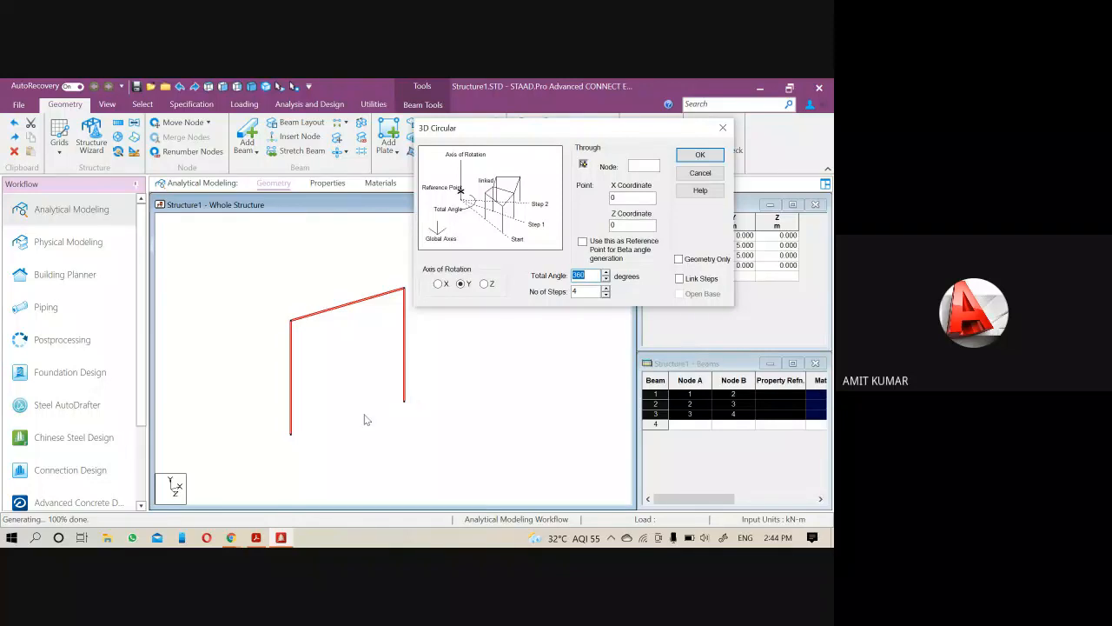
{"action": "left_click", "coordinate": [439, 284]}
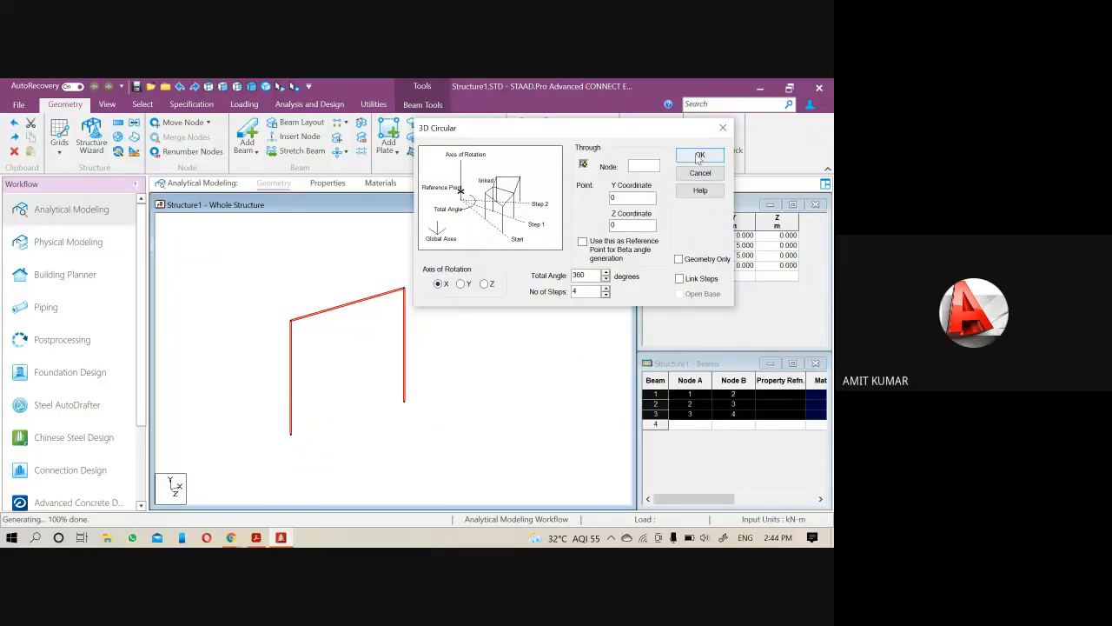
{"action": "left_click", "coordinate": [679, 279]}
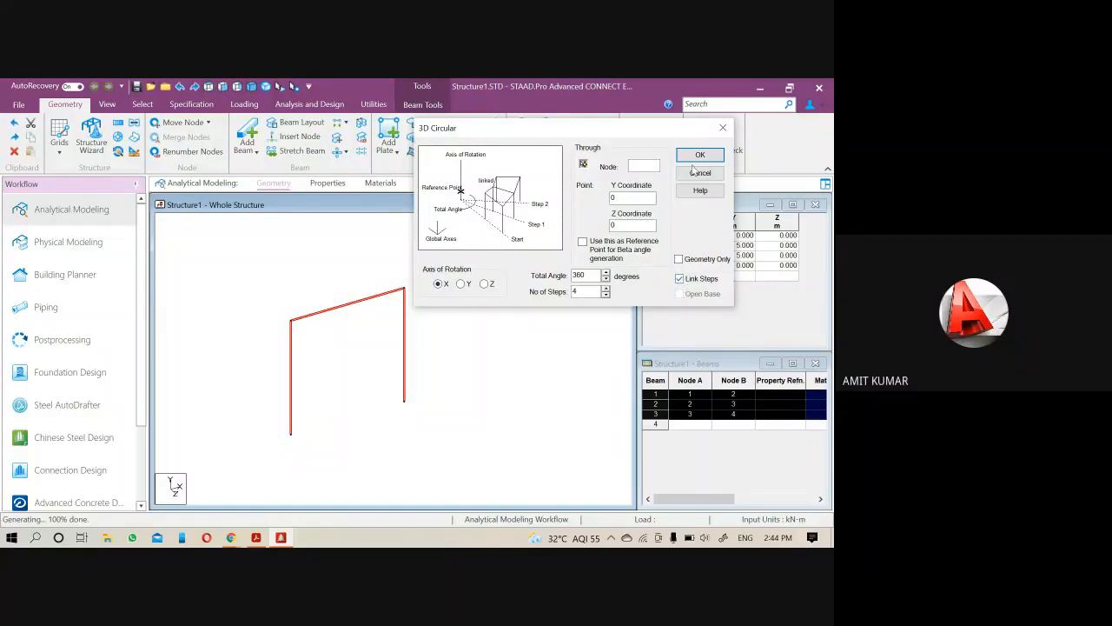
{"action": "left_click", "coordinate": [699, 155]}
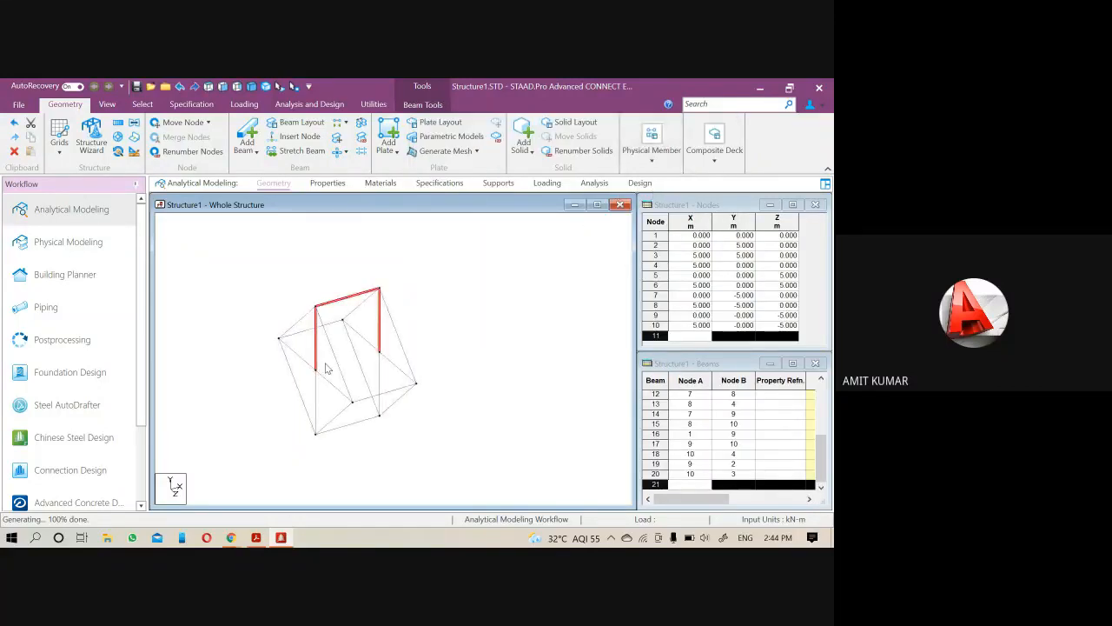
- Undo the circular copy about X and repeat the whole portal about Y through 180 degrees in 2 linked steps
{"action": "scroll", "coordinate": [310, 390], "scroll_direction": "up", "scroll_amount": 2}
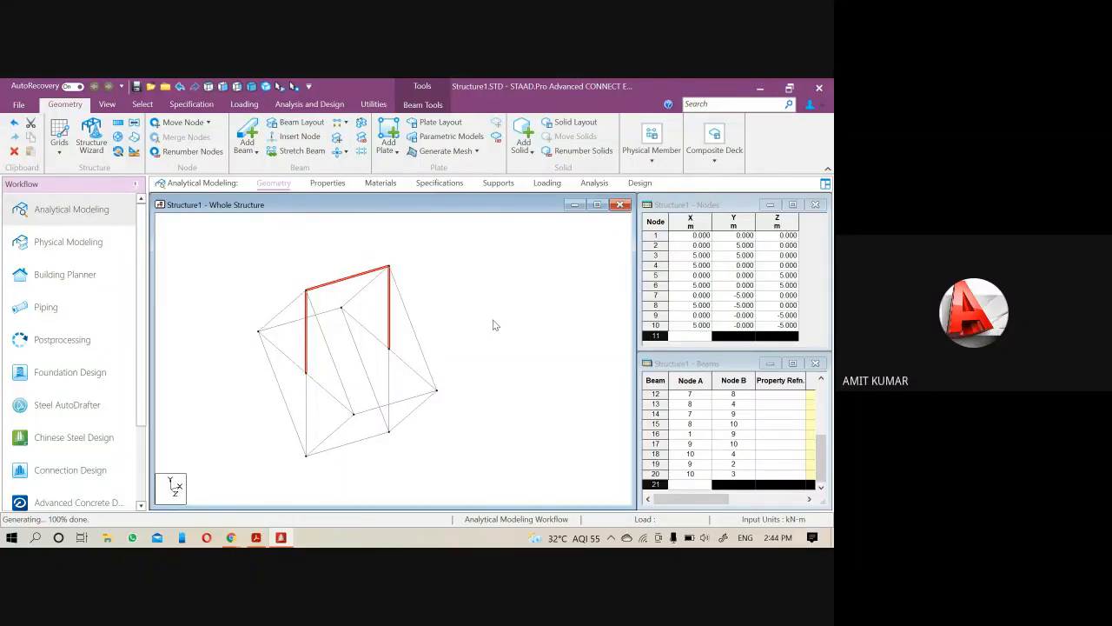
{"action": "key", "text": "ctrl+z"}
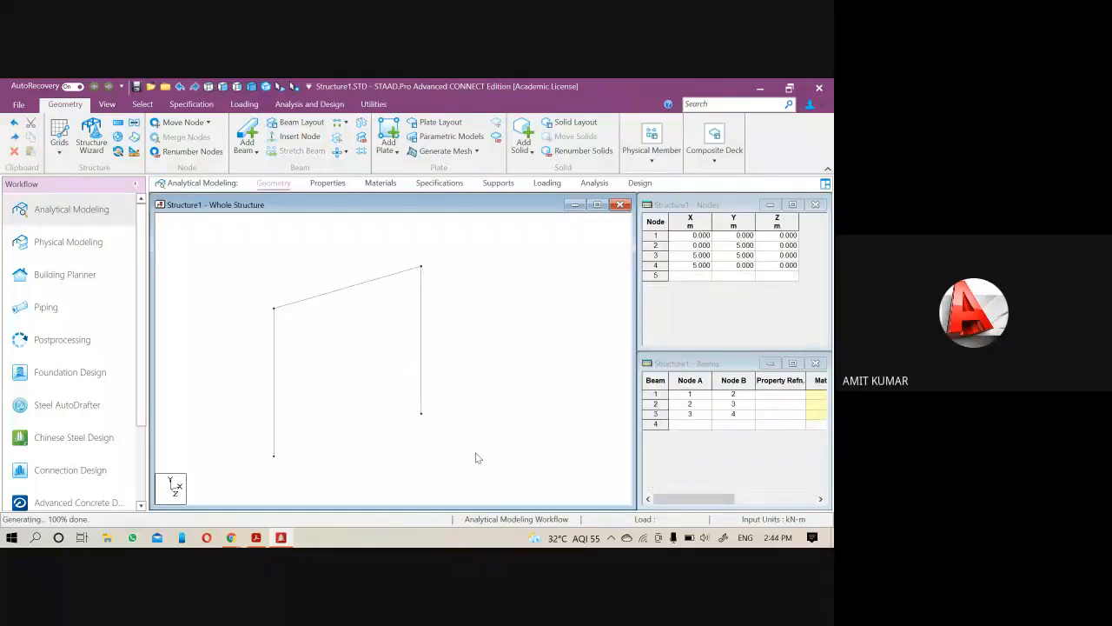
{"action": "left_click_drag", "start_coordinate": [476, 458], "coordinate": [196, 235]}
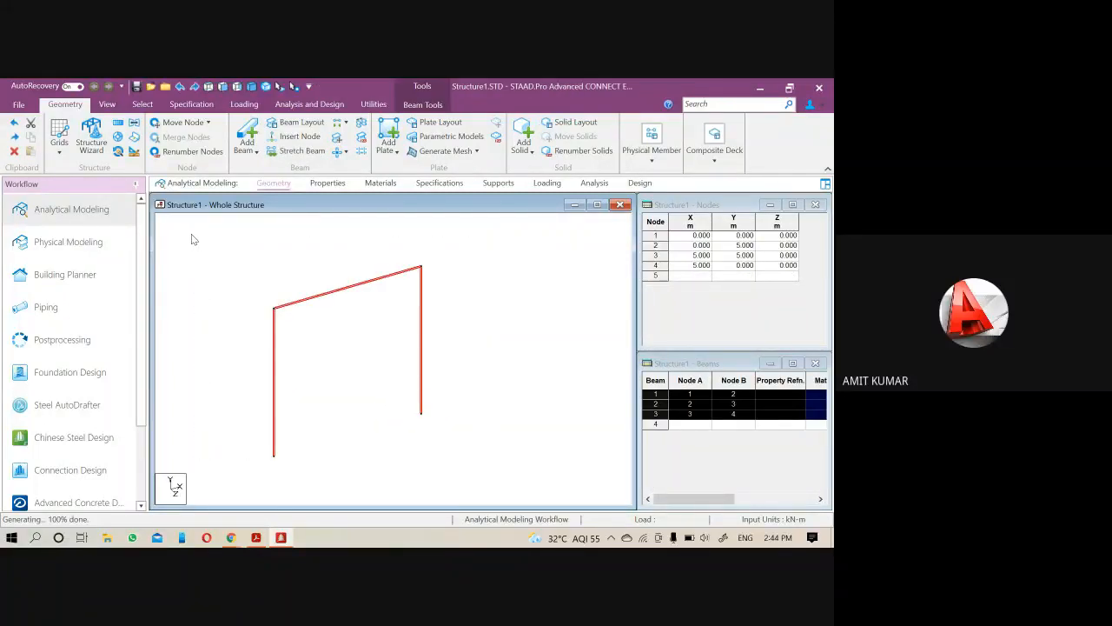
{"action": "left_click", "coordinate": [118, 136]}
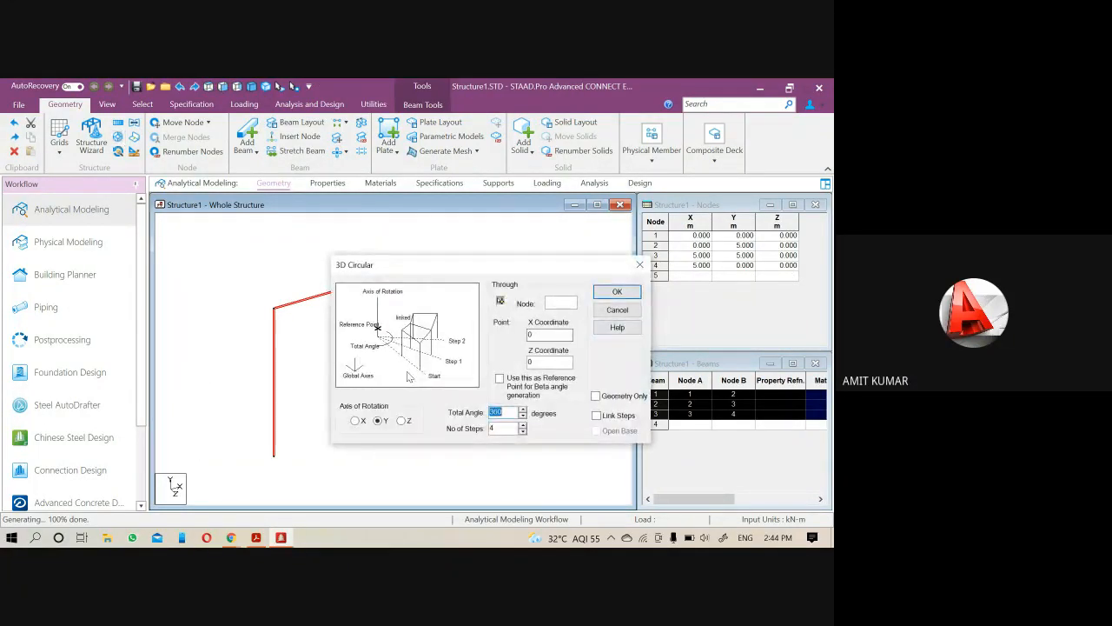
{"action": "left_click", "coordinate": [504, 429]}
{"action": "left_click_drag", "start_coordinate": [513, 412], "coordinate": [432, 426]}
{"action": "type", "text": "180"}
{"action": "left_click", "coordinate": [597, 416]}
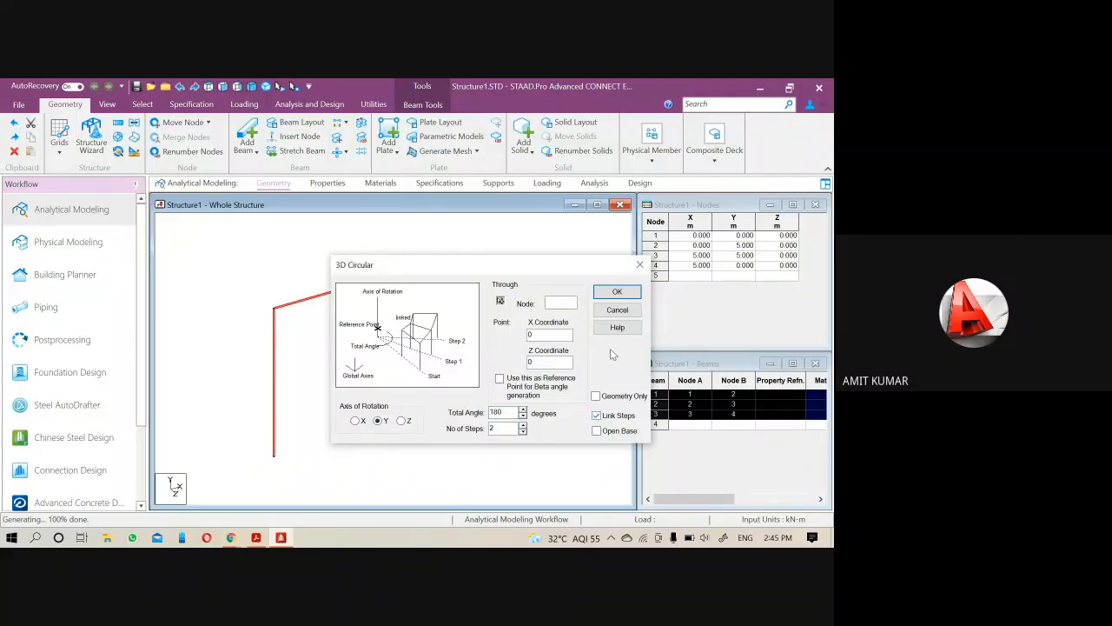
{"action": "left_click", "coordinate": [627, 293]}
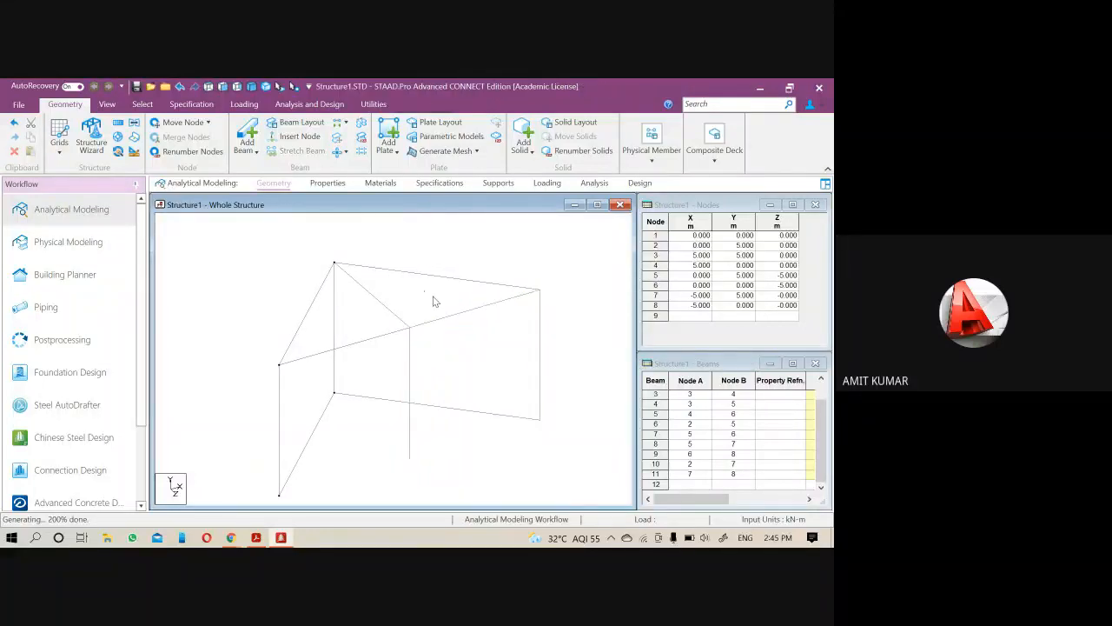
- Highlight the shared central column together with the beams and outer columns of the two copied frames
{"action": "left_click", "coordinate": [411, 367]}
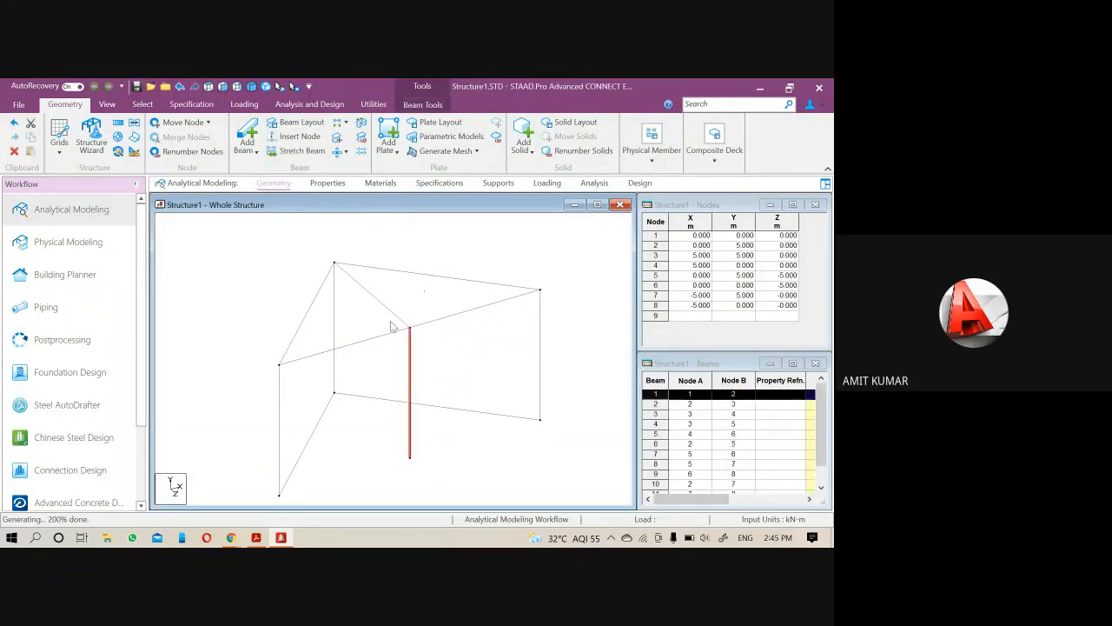
{"action": "left_click", "coordinate": [382, 306], "text": "ctrl"}
{"action": "left_click", "coordinate": [335, 318], "text": "ctrl"}
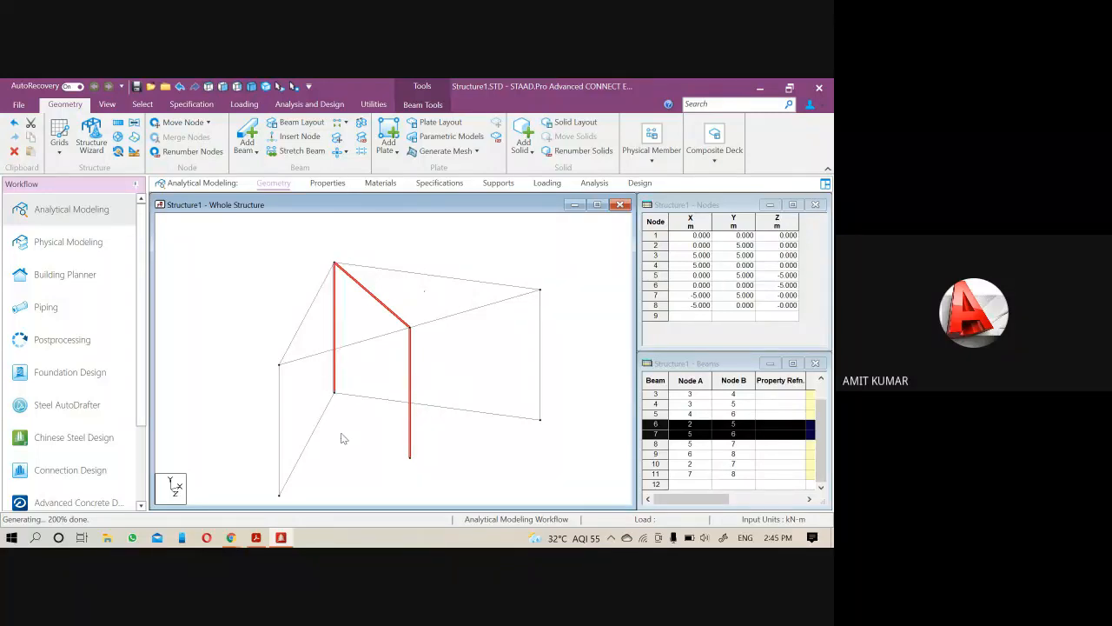
{"action": "left_click", "coordinate": [357, 343], "text": "ctrl"}
{"action": "left_click", "coordinate": [280, 393], "text": "ctrl"}
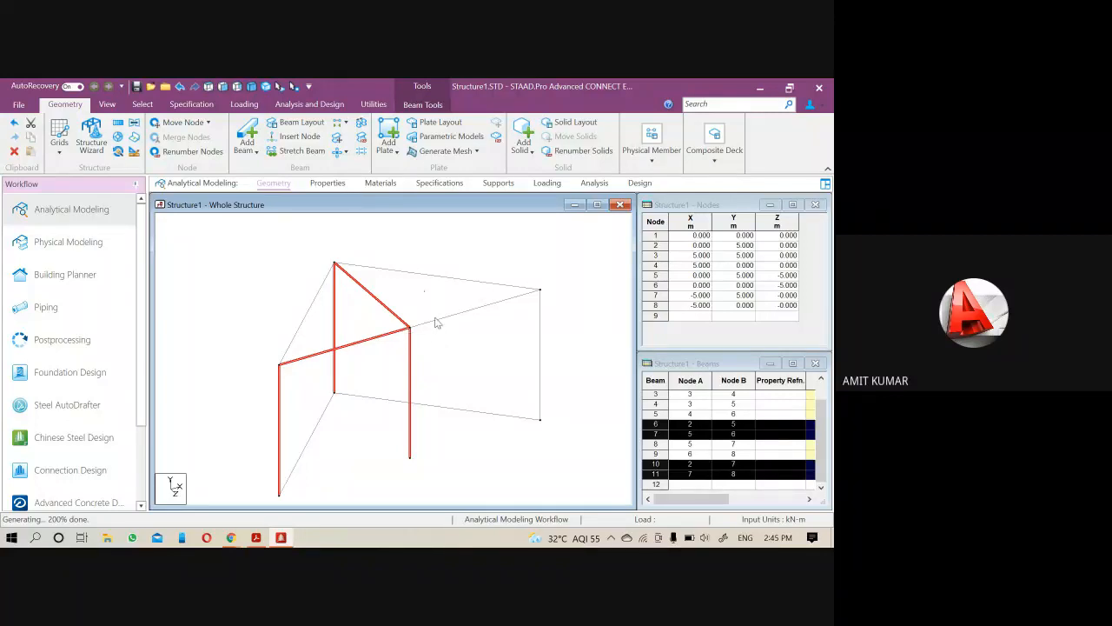
{"action": "key", "text": "Delete"}
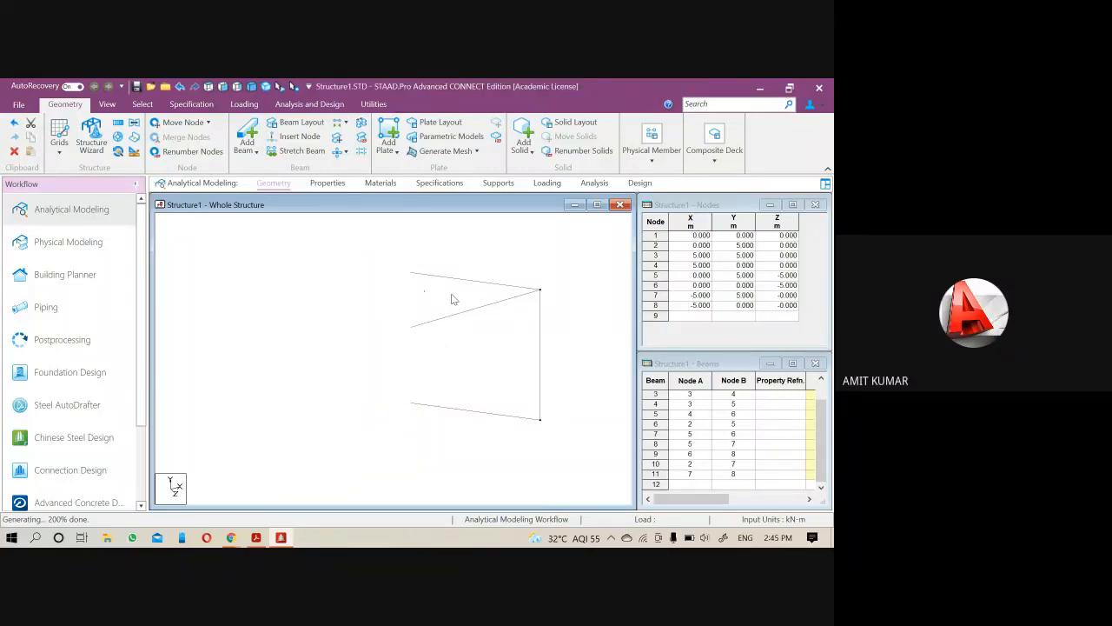
- Highlight the upper and lower link members generated between the radial frames, and clear the selection
{"action": "left_click", "coordinate": [454, 278]}
{"action": "left_click", "coordinate": [461, 408], "text": "ctrl"}
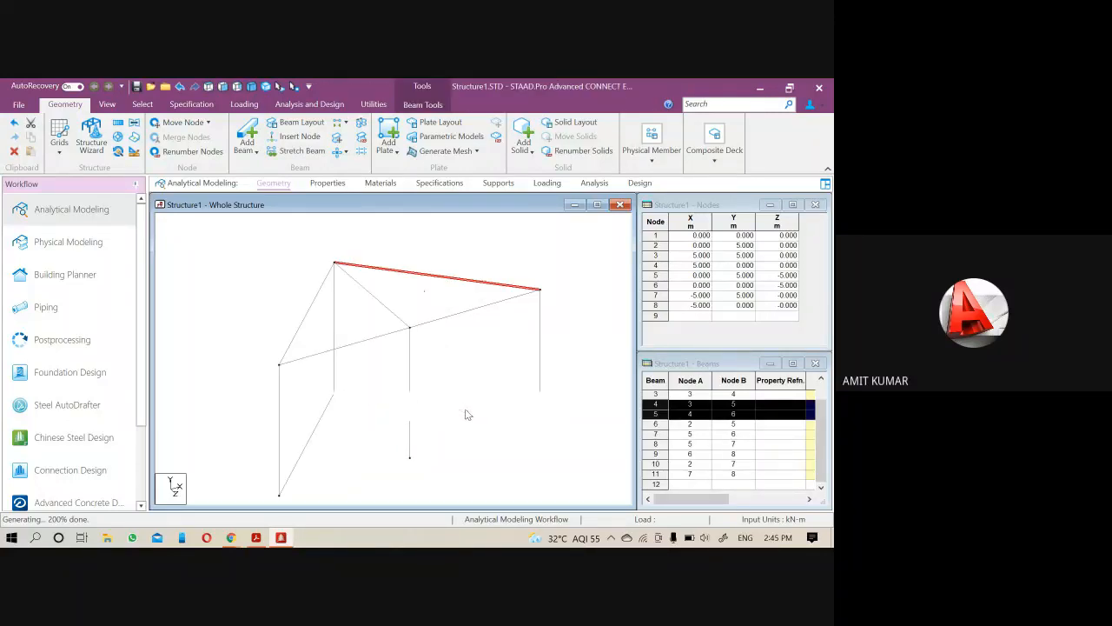
{"action": "left_click", "coordinate": [327, 405], "text": "ctrl"}
{"action": "left_click", "coordinate": [302, 322], "text": "ctrl"}
{"action": "left_click", "coordinate": [381, 342], "text": "ctrl"}
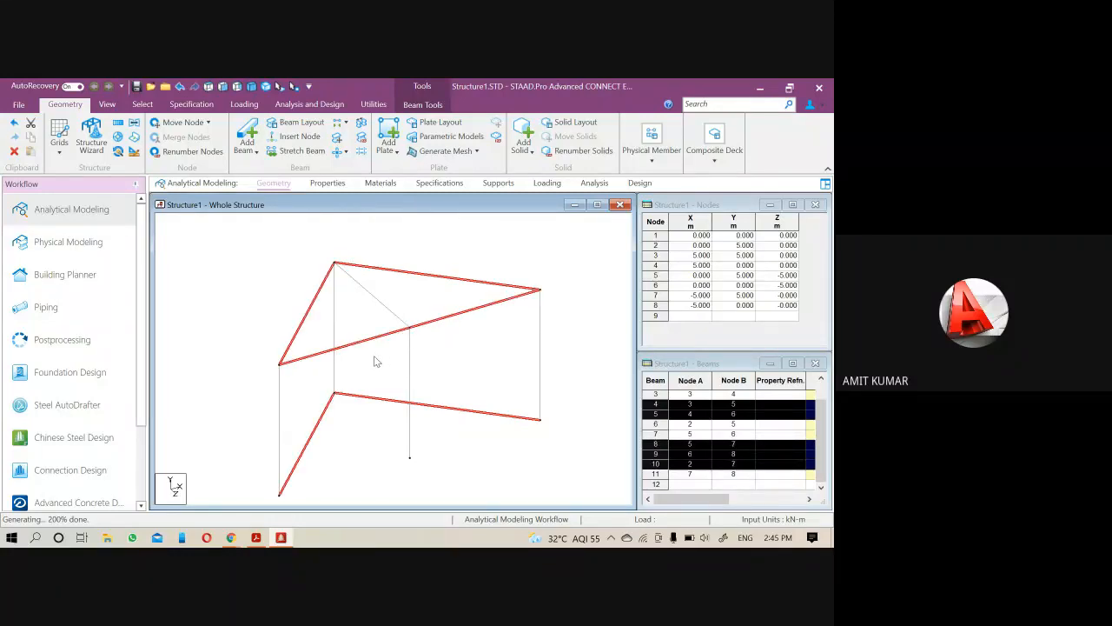
{"action": "left_click", "coordinate": [377, 344], "text": "ctrl"}
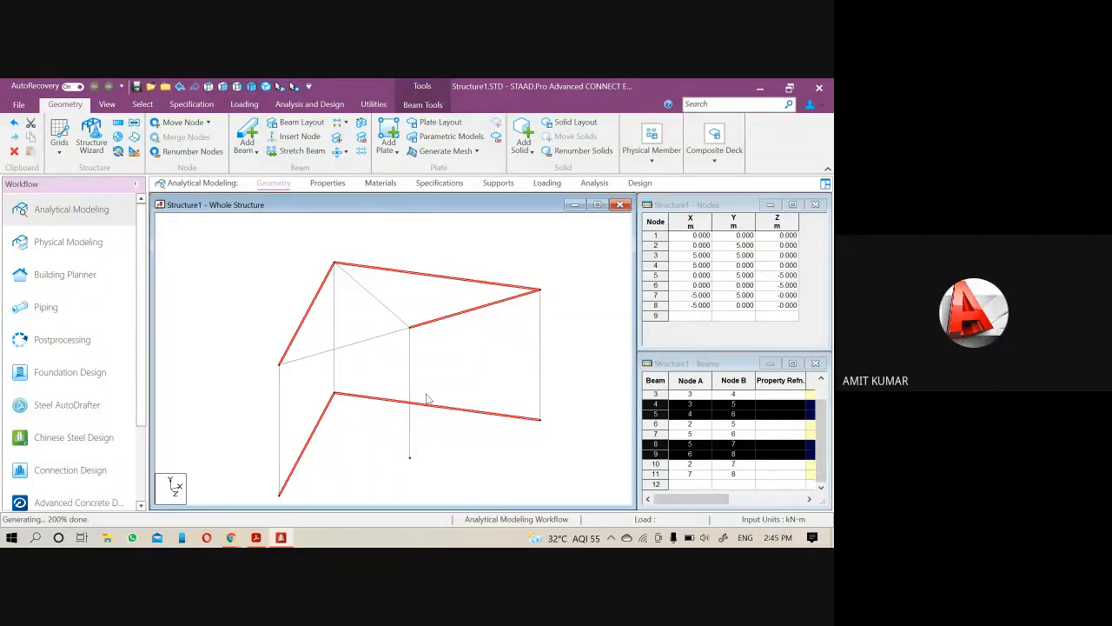
{"action": "left_click", "coordinate": [478, 346]}
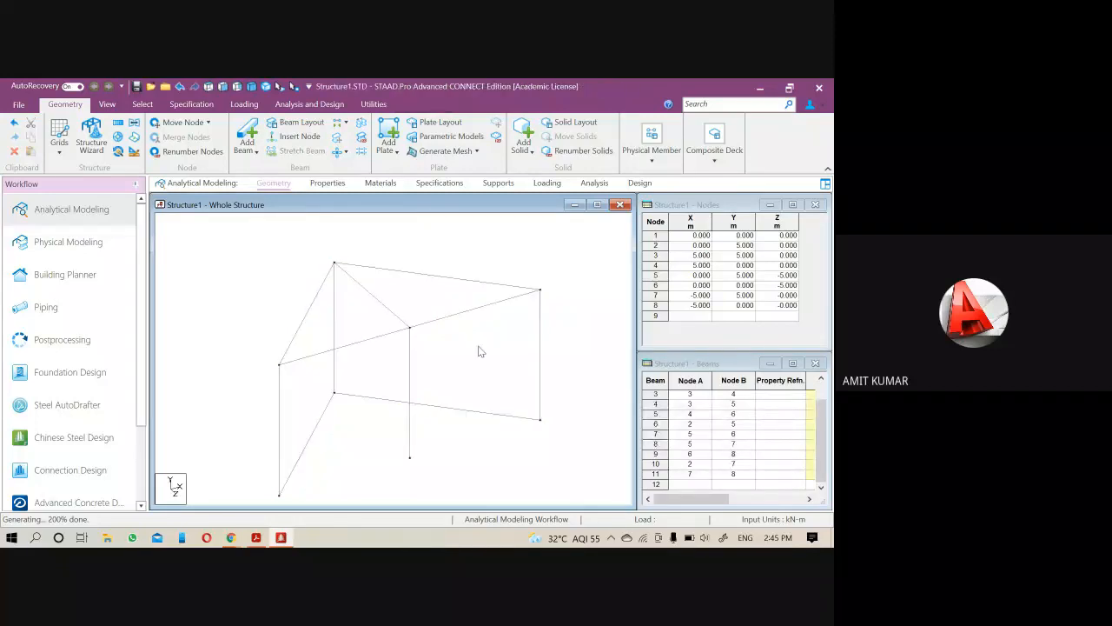
- Undo the linked 180-degree circular copy of the portal frame
{"action": "key", "text": "ctrl+z"}
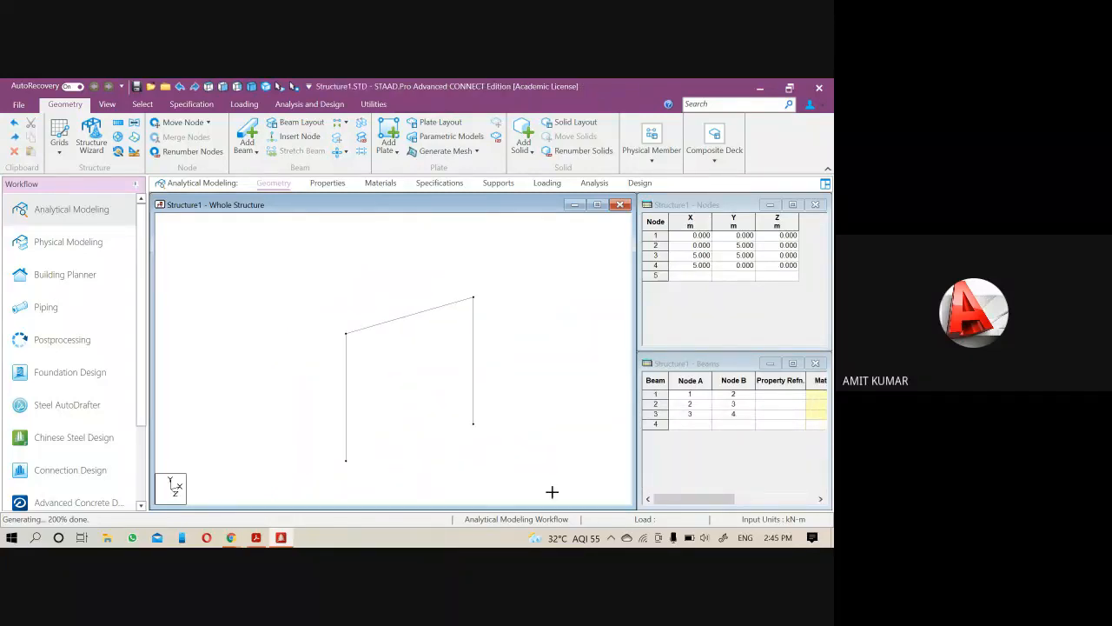
{"action": "left_click_drag", "start_coordinate": [551, 489], "coordinate": [279, 277]}
{"action": "left_click", "coordinate": [283, 277]}
{"action": "middle_click_drag", "start_coordinate": [454, 459], "coordinate": [442, 414]}
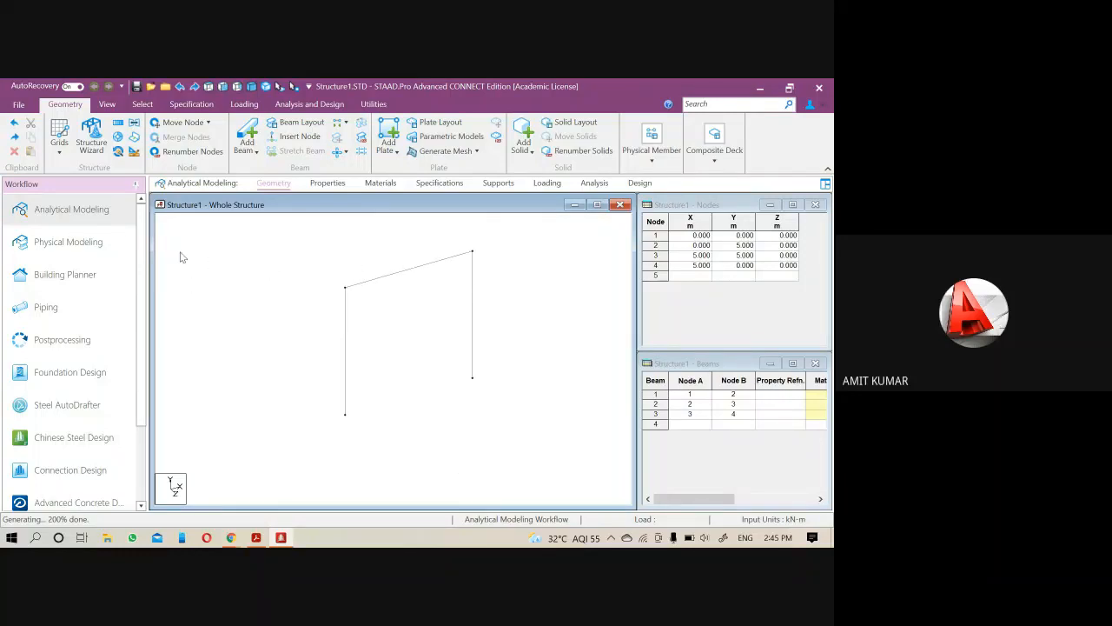
- Extend the default linear grid 2 construction lines to the left in X and add a node at X -1, Y 0, Z 0
{"action": "left_click", "coordinate": [59, 149]}
{"action": "left_click", "coordinate": [84, 174]}
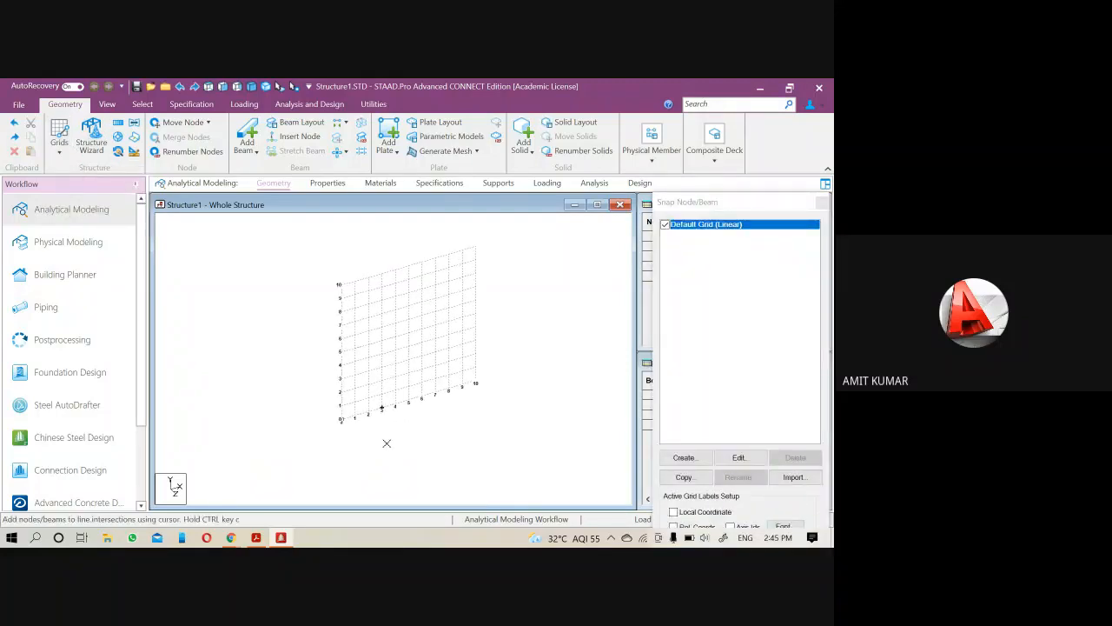
{"action": "left_click", "coordinate": [738, 457]}
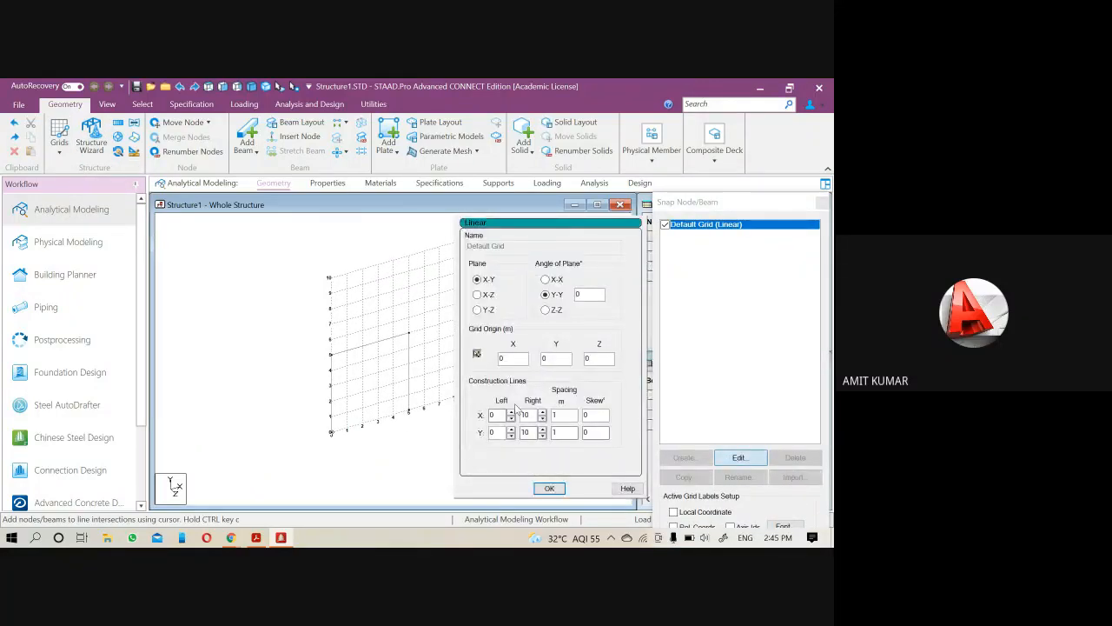
{"action": "left_click", "coordinate": [511, 412]}
{"action": "left_click", "coordinate": [511, 412]}
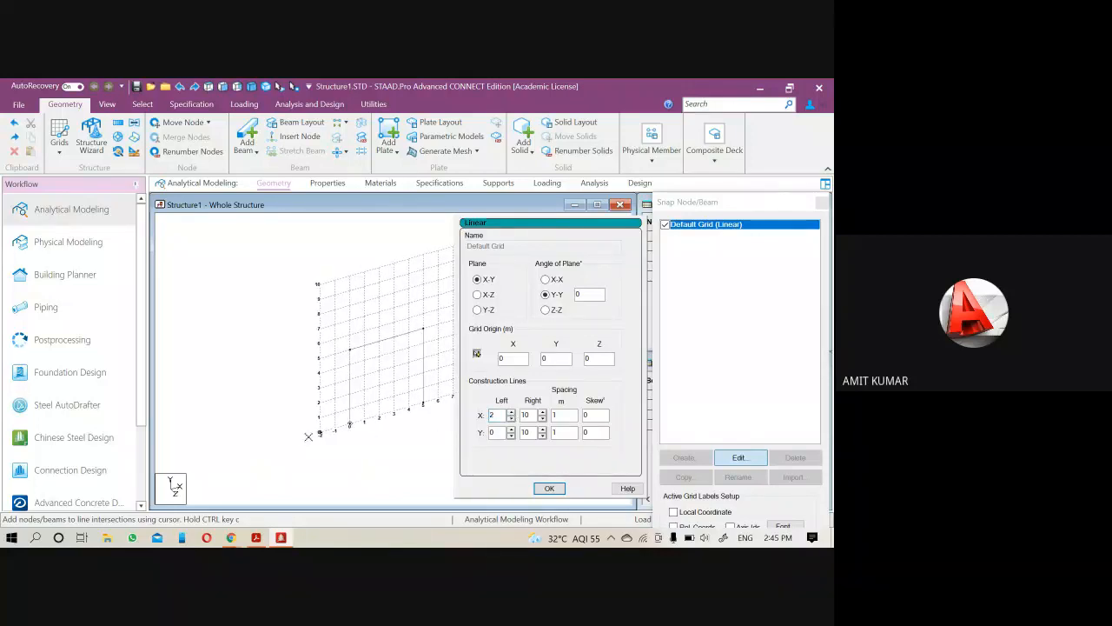
{"action": "left_click", "coordinate": [549, 488]}
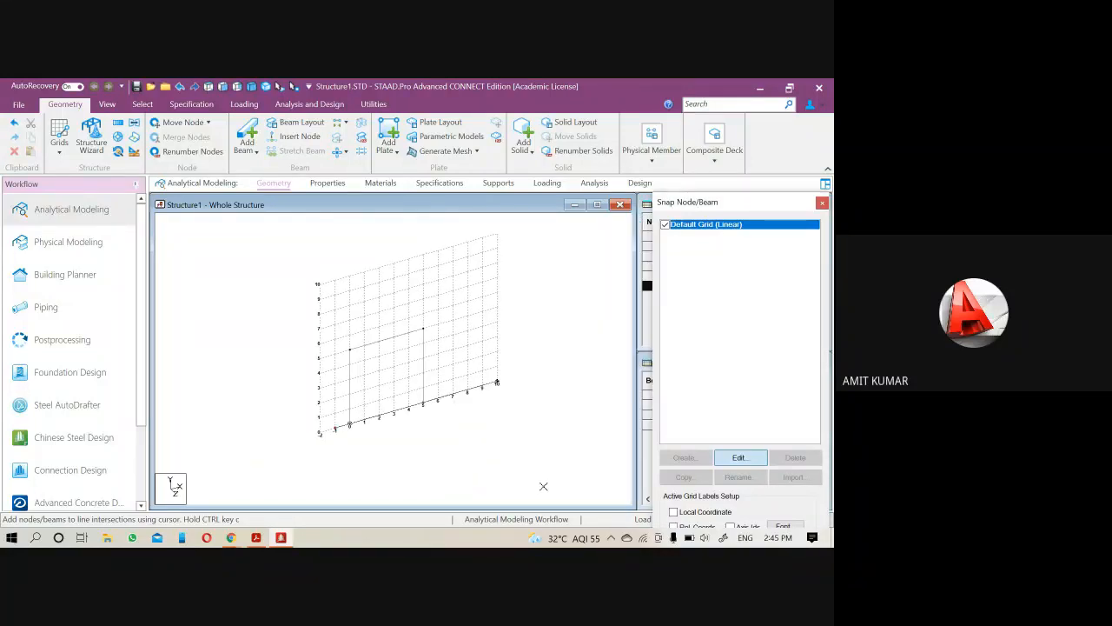
{"action": "left_click", "coordinate": [821, 204]}
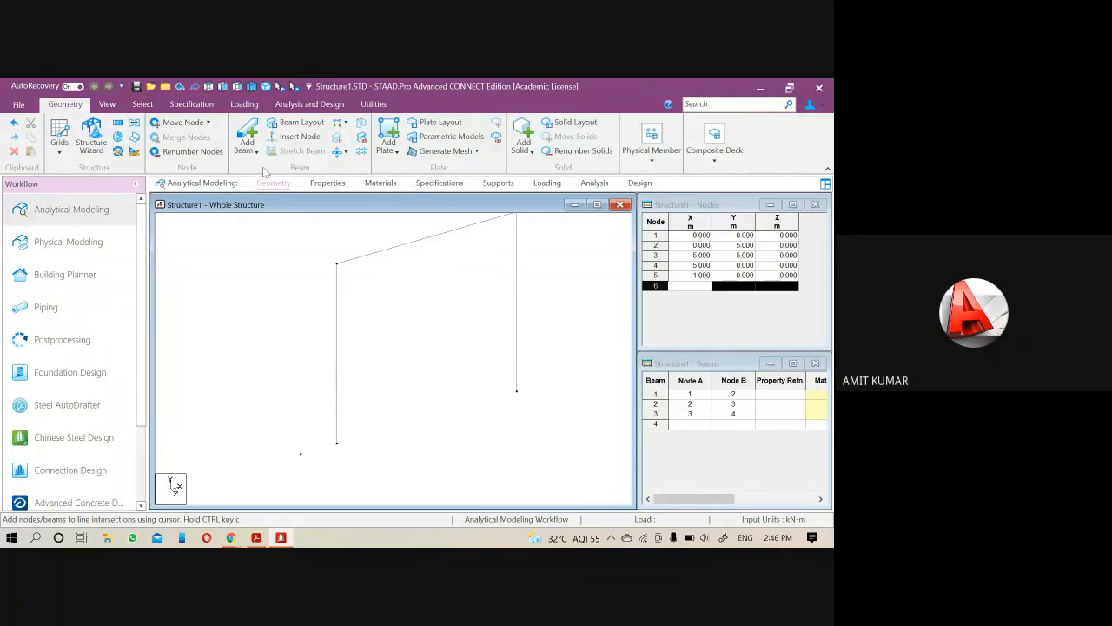
- Select the new node at X -1 using the nodes cursor, and clear the selection
{"action": "left_click", "coordinate": [300, 455]}
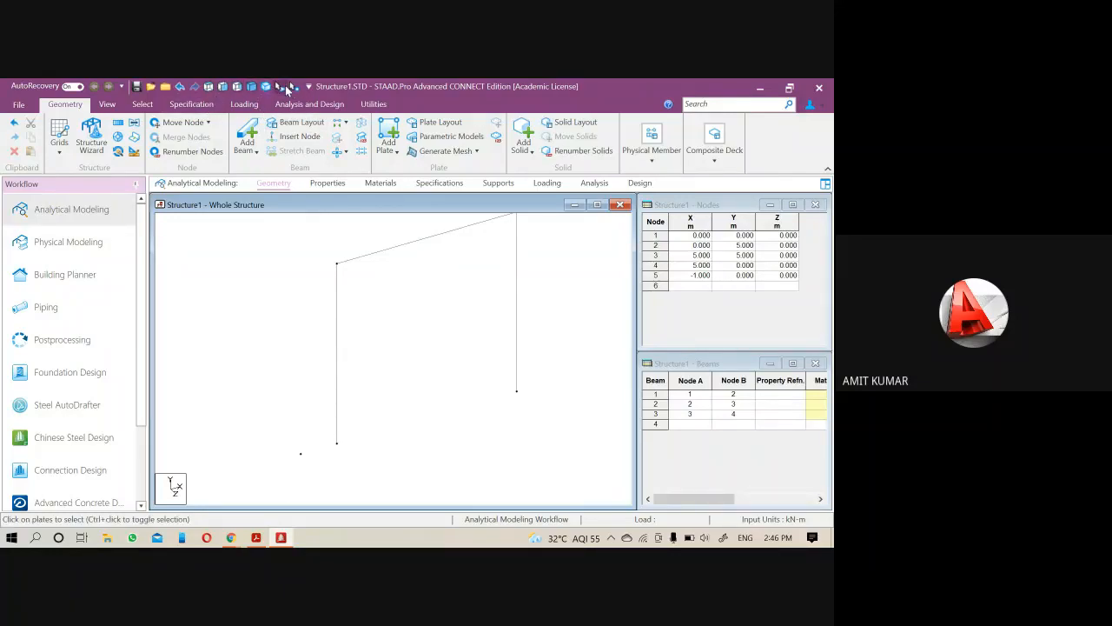
{"action": "left_click", "coordinate": [286, 88]}
{"action": "left_click", "coordinate": [304, 458]}
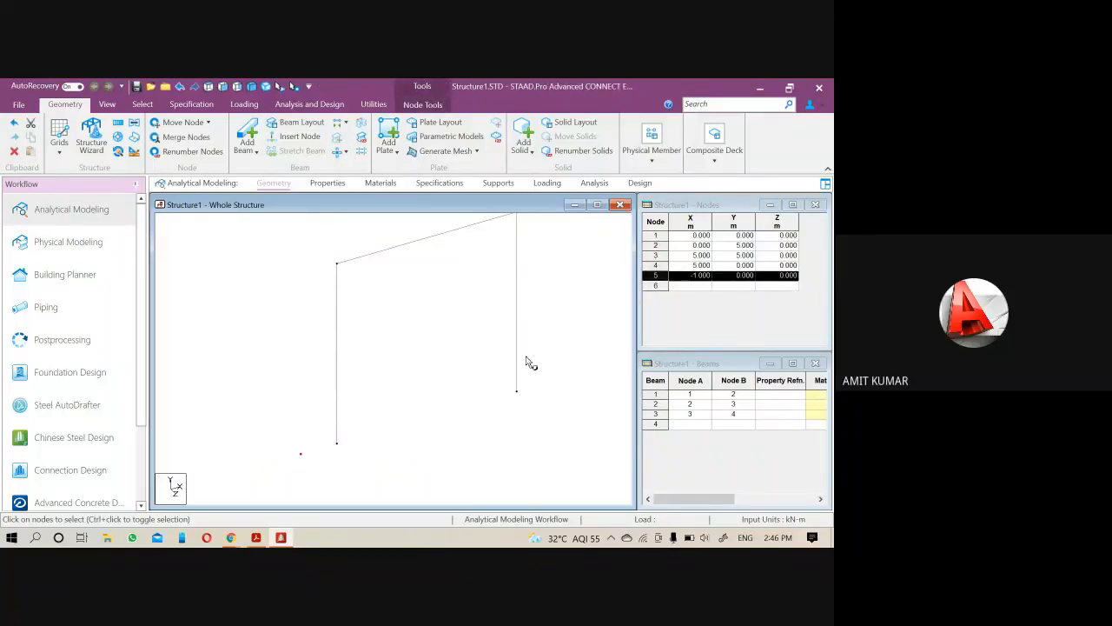
{"action": "left_click", "coordinate": [437, 393]}
- Select the portal frame's three beams and circularly repeat them about the Y axis through node 5, with 360 degrees total and 4 steps
{"action": "scroll", "coordinate": [487, 439], "scroll_direction": "down", "scroll_amount": 1}
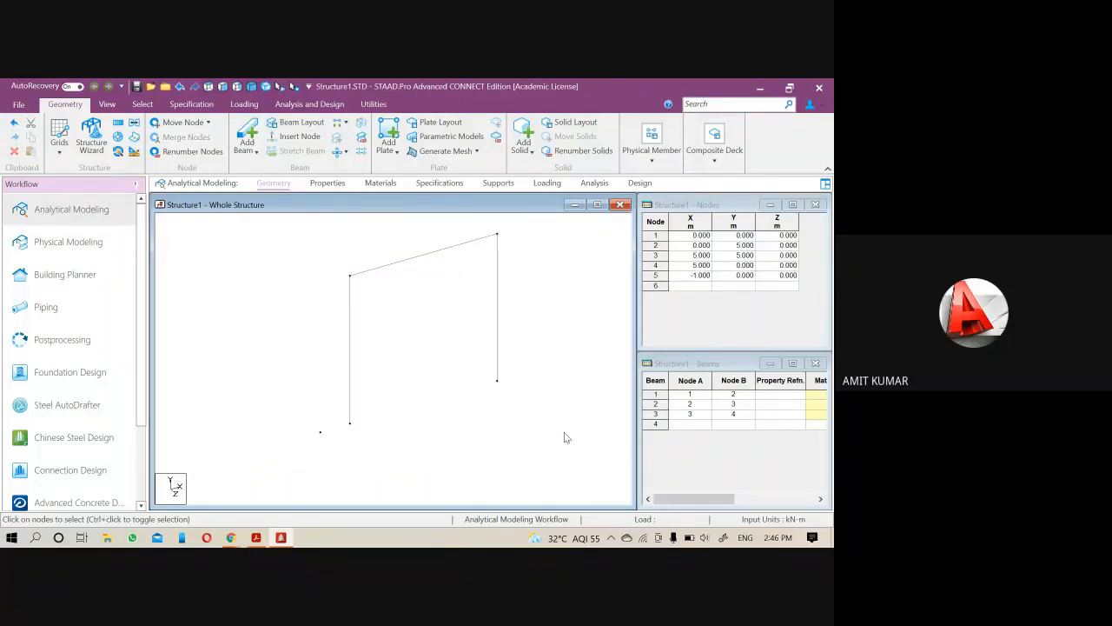
{"action": "left_click_drag", "start_coordinate": [361, 248], "coordinate": [327, 222]}
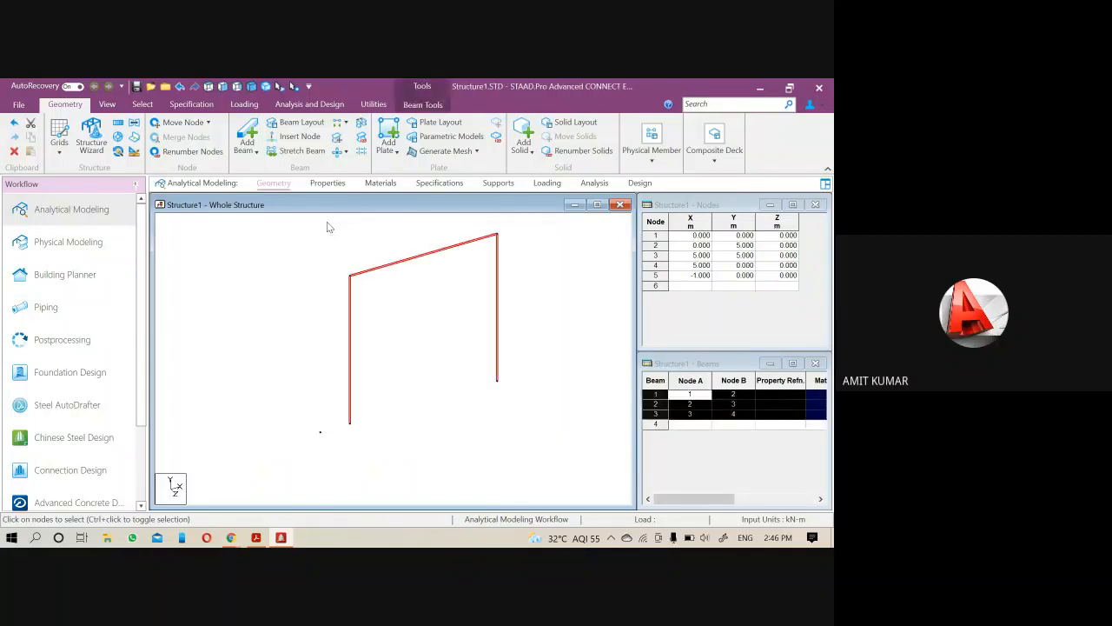
{"action": "left_click", "coordinate": [118, 137]}
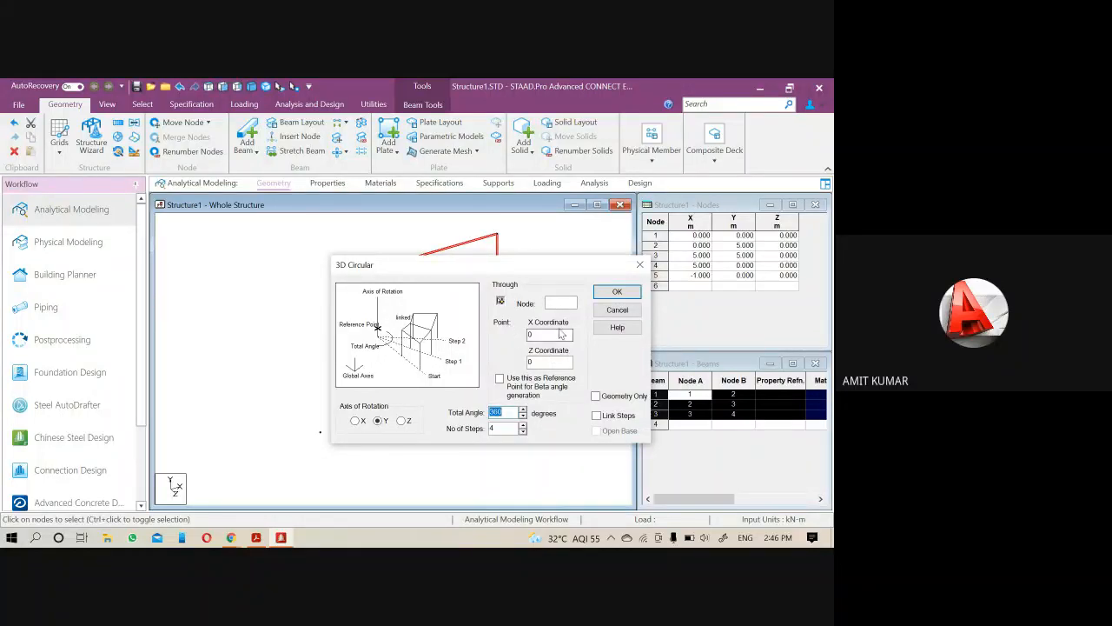
{"action": "left_click_drag", "start_coordinate": [489, 268], "coordinate": [652, 160]}
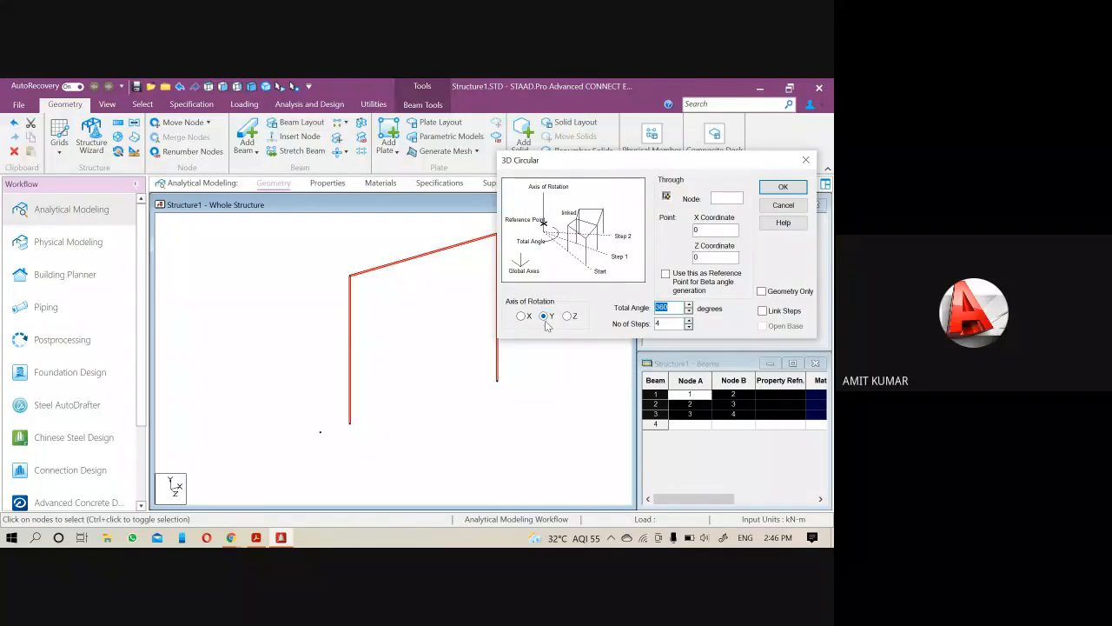
{"action": "left_click_drag", "start_coordinate": [658, 168], "coordinate": [637, 119]}
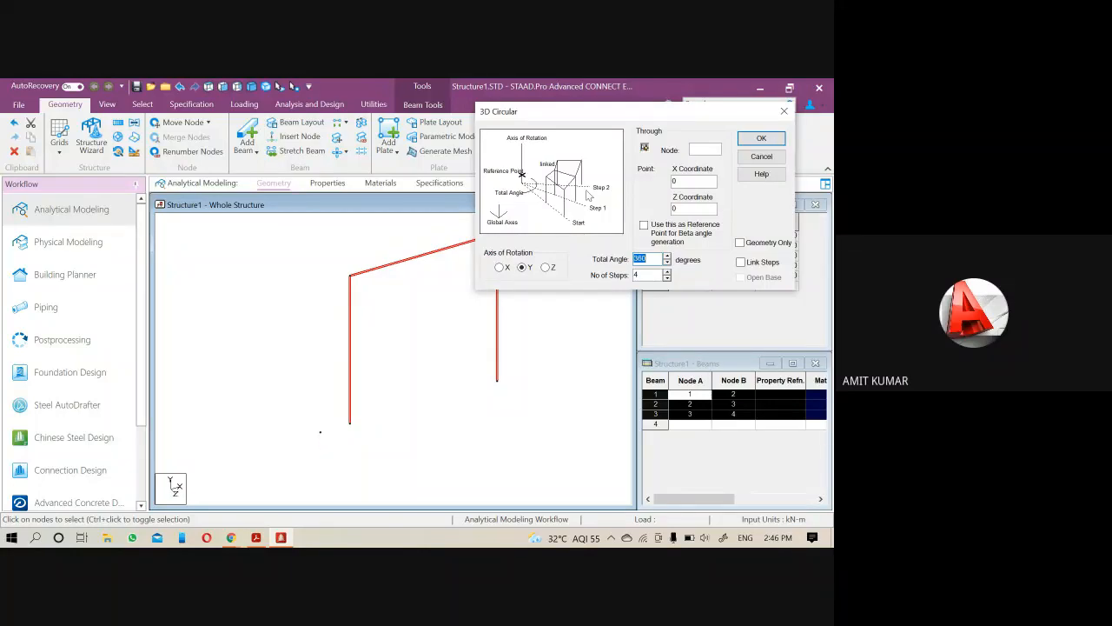
{"action": "left_click", "coordinate": [645, 148]}
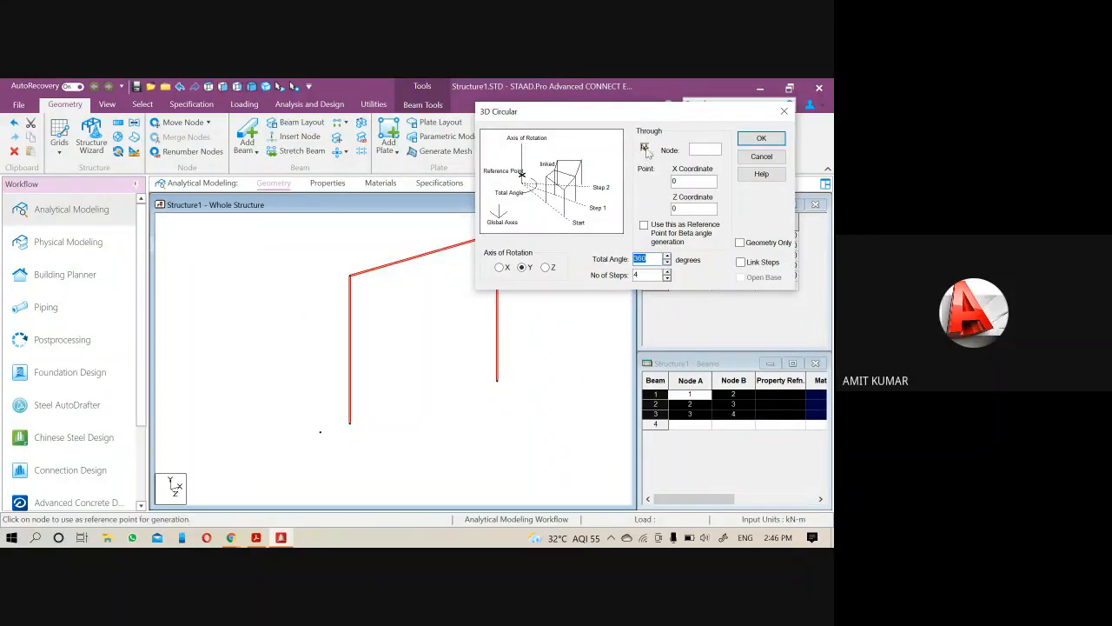
{"action": "left_click", "coordinate": [320, 435]}
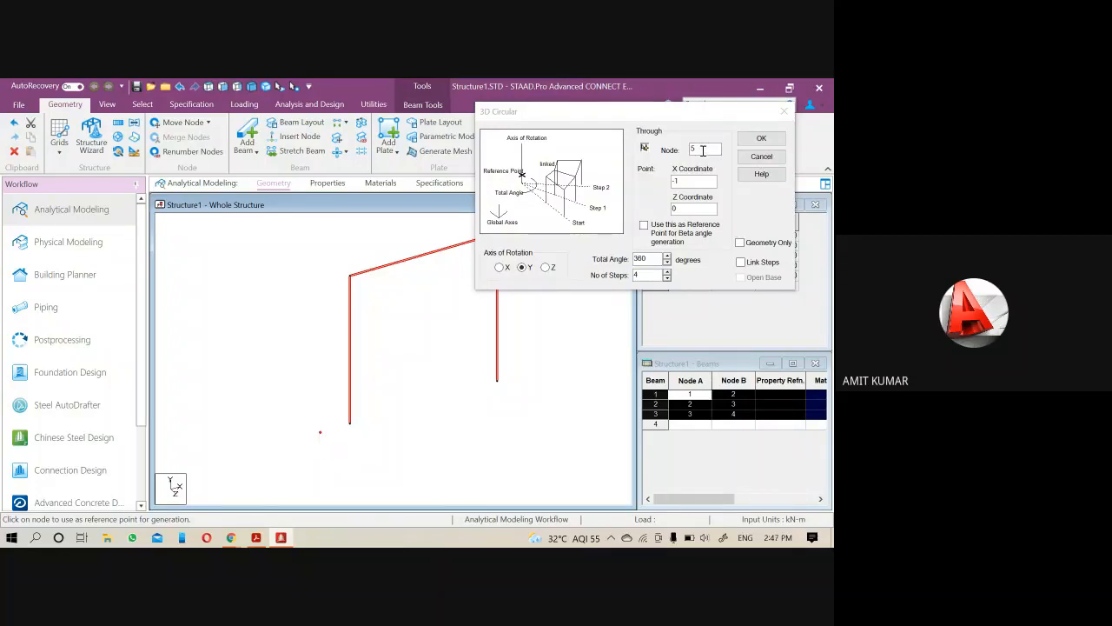
{"action": "left_click", "coordinate": [761, 140]}
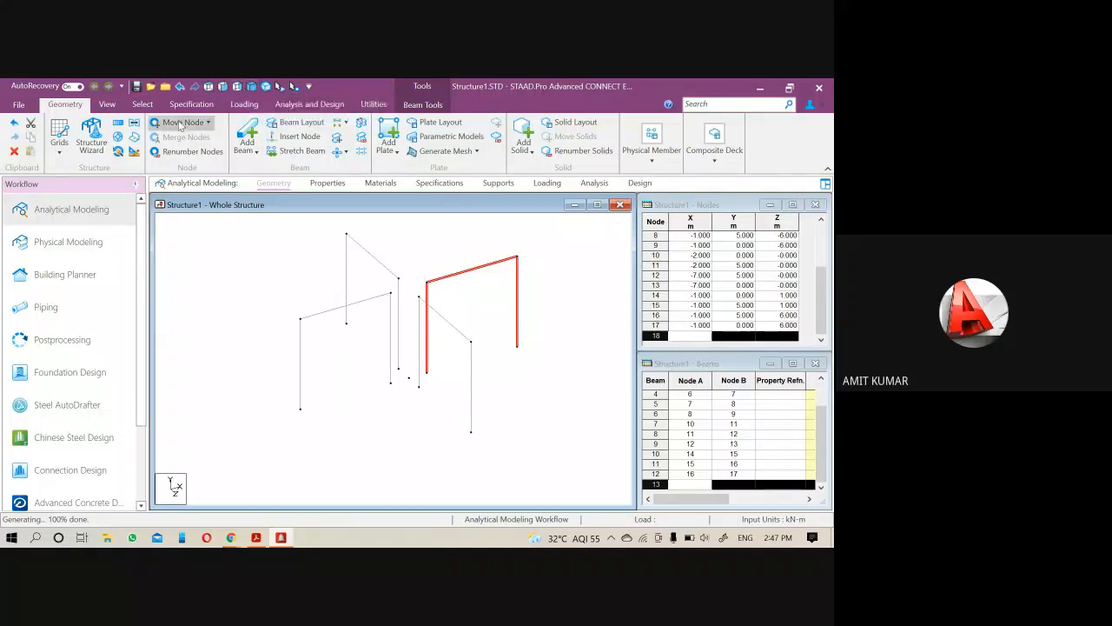
- View the radial frames around the offset centre from above, return to the isometric view, and clear the selection
{"action": "left_click", "coordinate": [107, 105]}
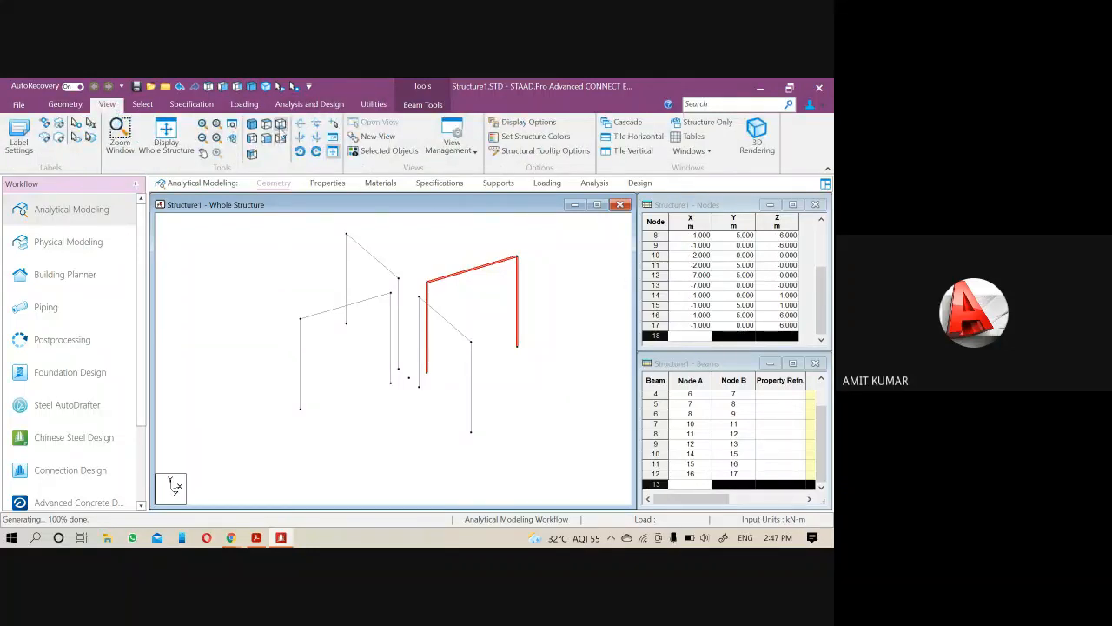
{"action": "left_click", "coordinate": [266, 127]}
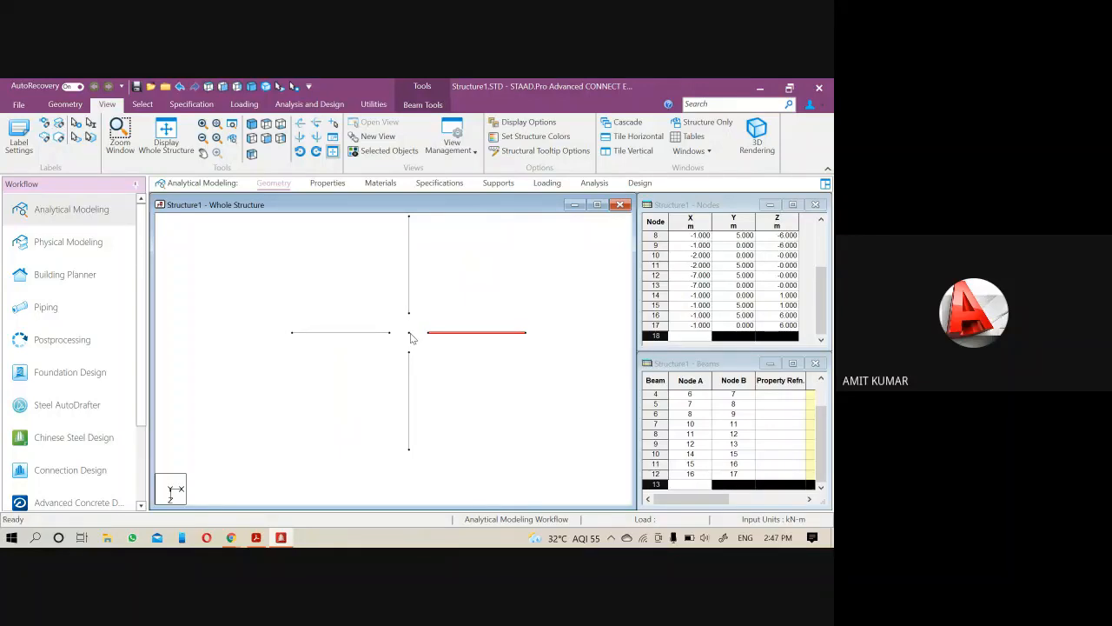
{"action": "left_click", "coordinate": [251, 88]}
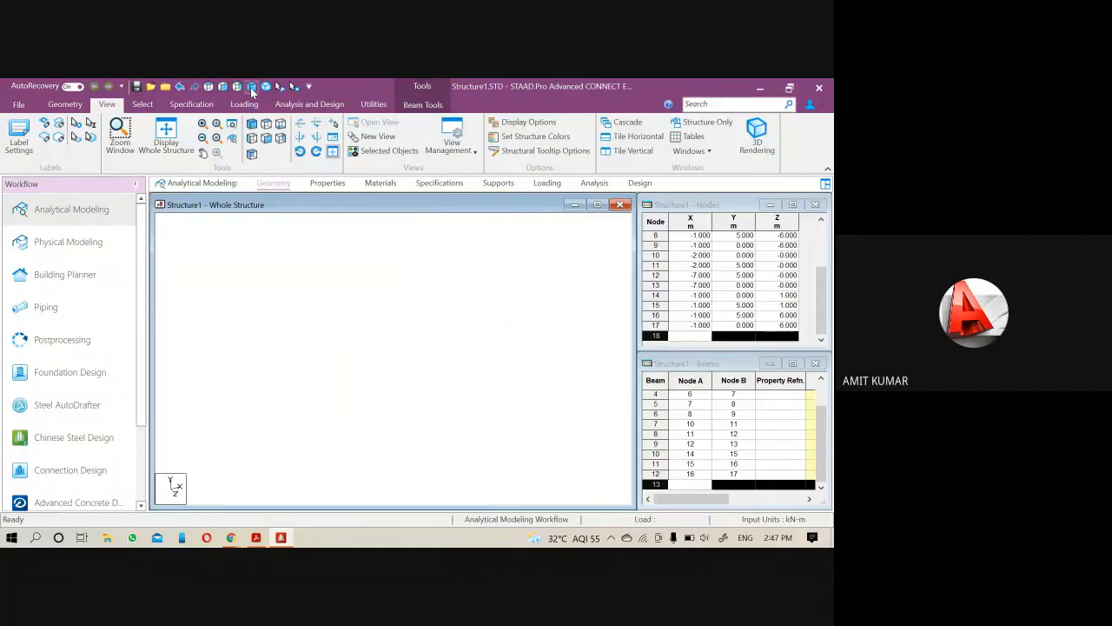
{"action": "left_click", "coordinate": [425, 434]}
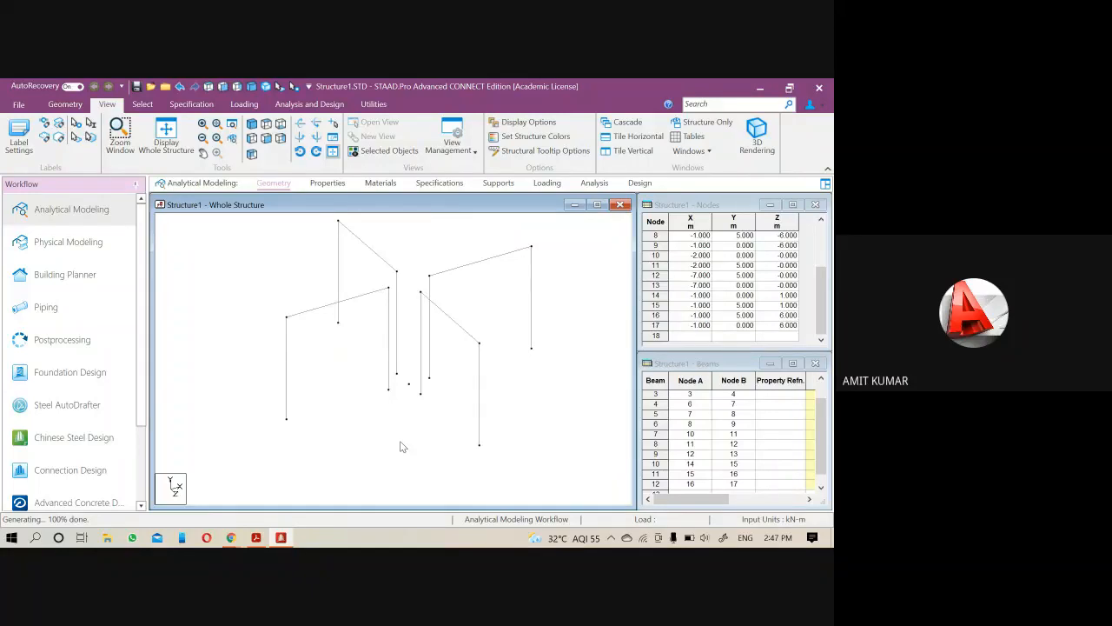
- Undo the circular repeat about node 5 and the addition of the node at X -1
{"action": "key", "text": "ctrl+z"}
{"action": "key", "text": "ctrl+z"}
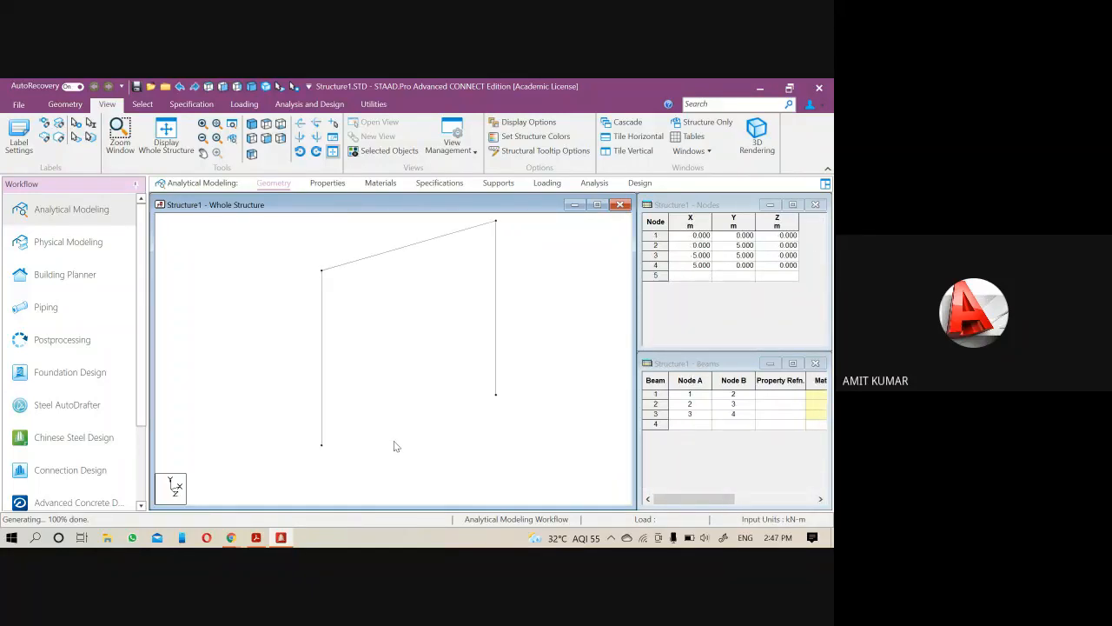
- Delete the portal frame's three beams together with the nodes they leave unattached
{"action": "scroll", "coordinate": [394, 441], "scroll_direction": "down", "scroll_amount": 2}
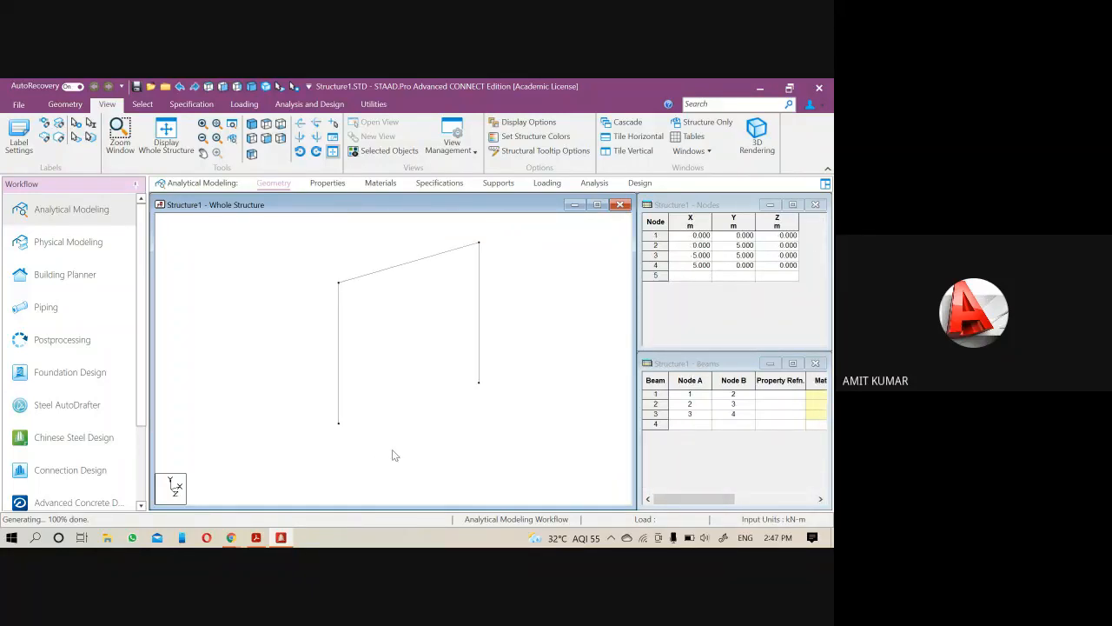
{"action": "scroll", "coordinate": [392, 455], "scroll_direction": "down", "scroll_amount": 2}
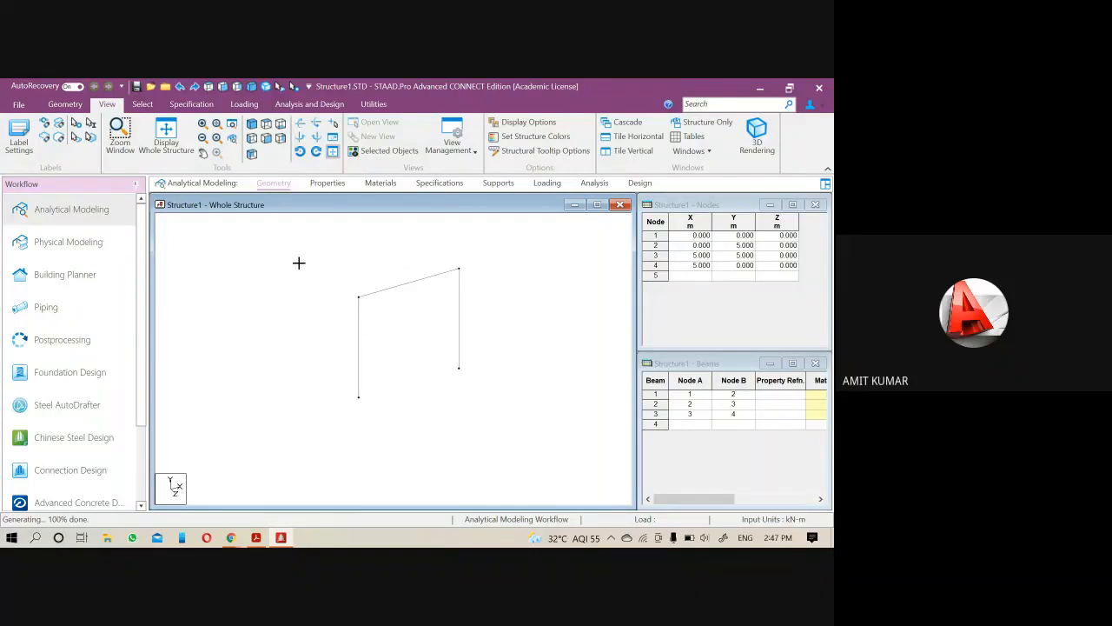
{"action": "left_click_drag", "start_coordinate": [299, 262], "coordinate": [298, 252]}
{"action": "key", "text": "Delete"}
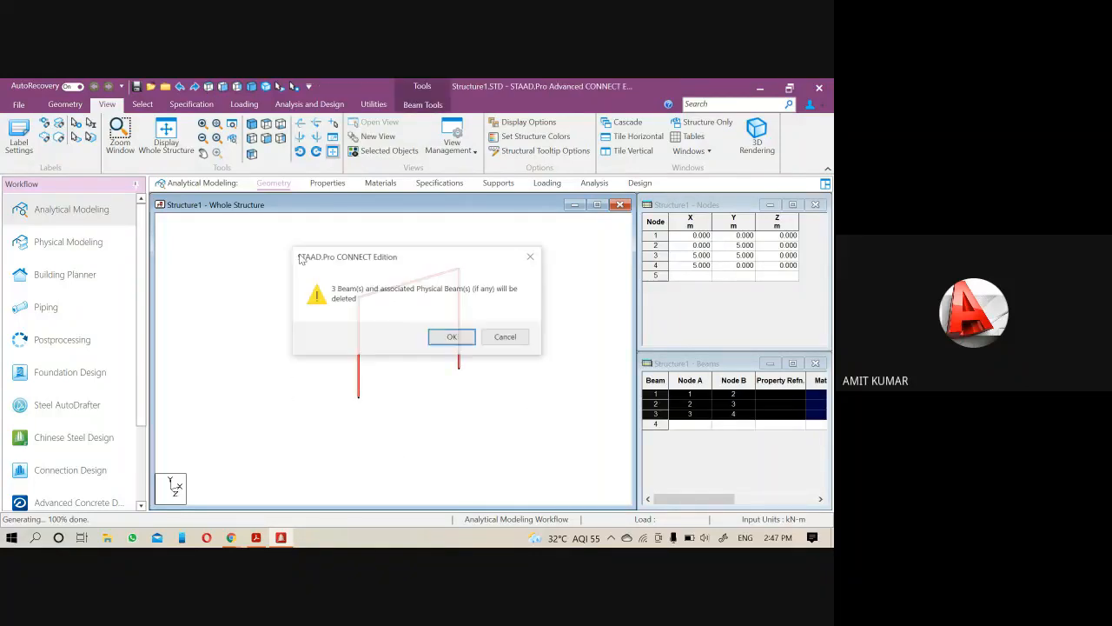
{"action": "key", "text": "Return"}
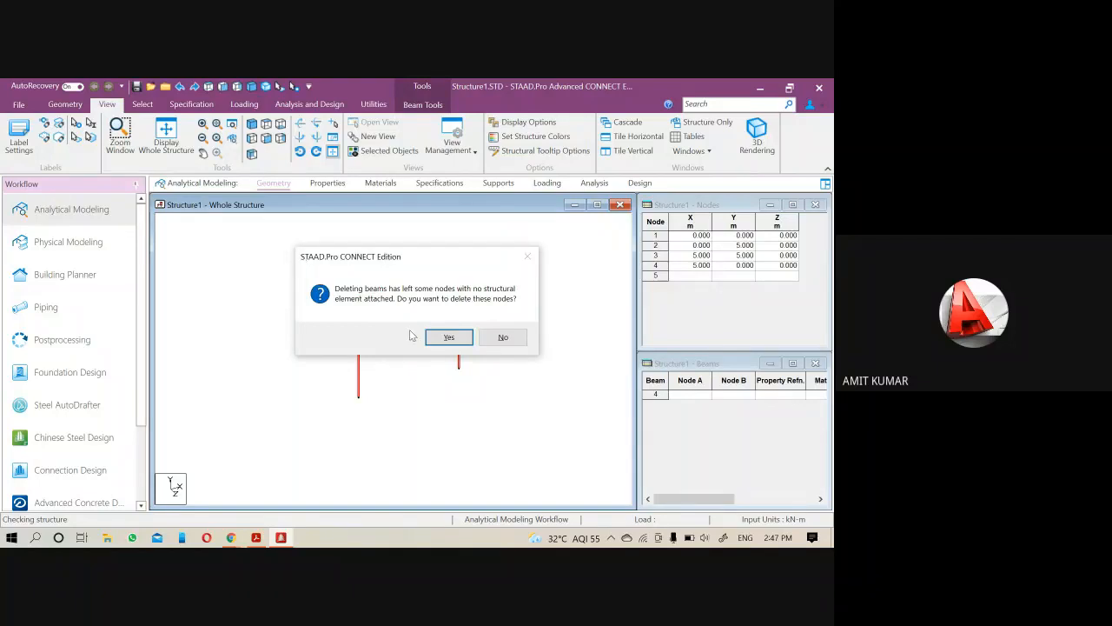
{"action": "left_click", "coordinate": [446, 336]}
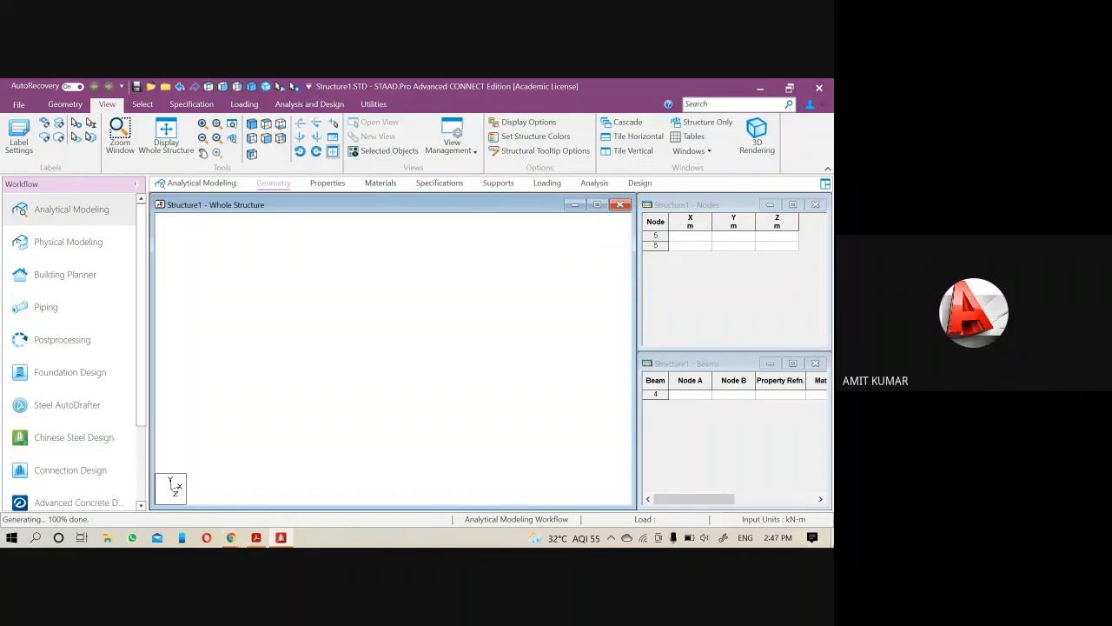
- Switch to File Explorer, open the ASSIGNMENT NO 2 image from the desktop's staad training folder in Photos, and enlarge it to 133%
{"action": "left_click", "coordinate": [833, 538]}
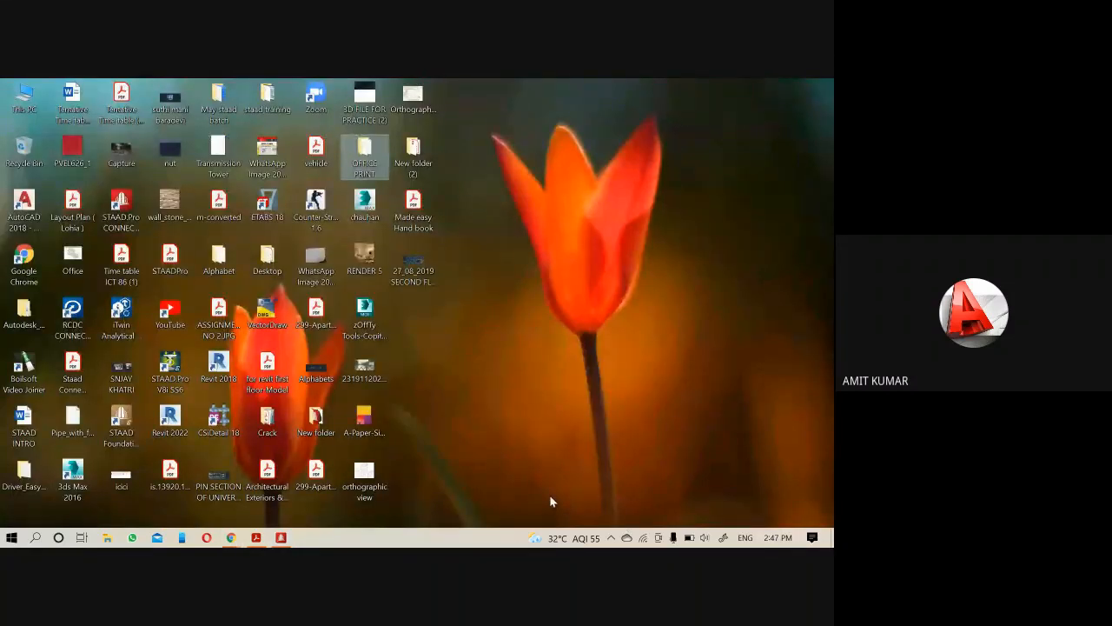
{"action": "double_click", "coordinate": [267, 98]}
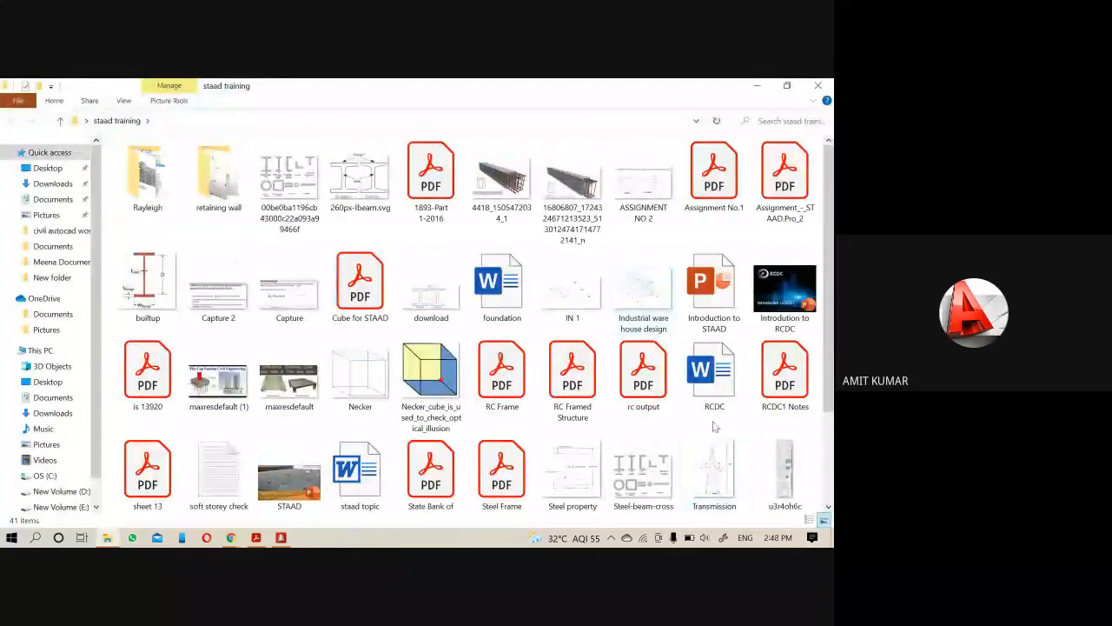
{"action": "scroll", "coordinate": [663, 447], "scroll_direction": "down", "scroll_amount": 2}
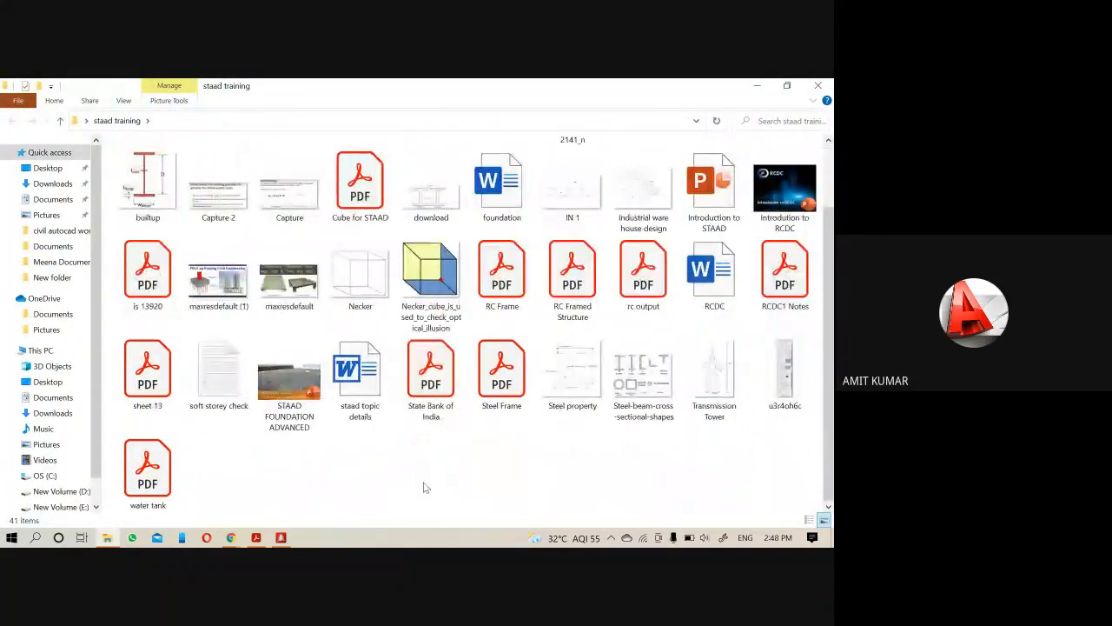
{"action": "scroll", "coordinate": [414, 479], "scroll_direction": "up", "scroll_amount": 2}
{"action": "left_click", "coordinate": [711, 178]}
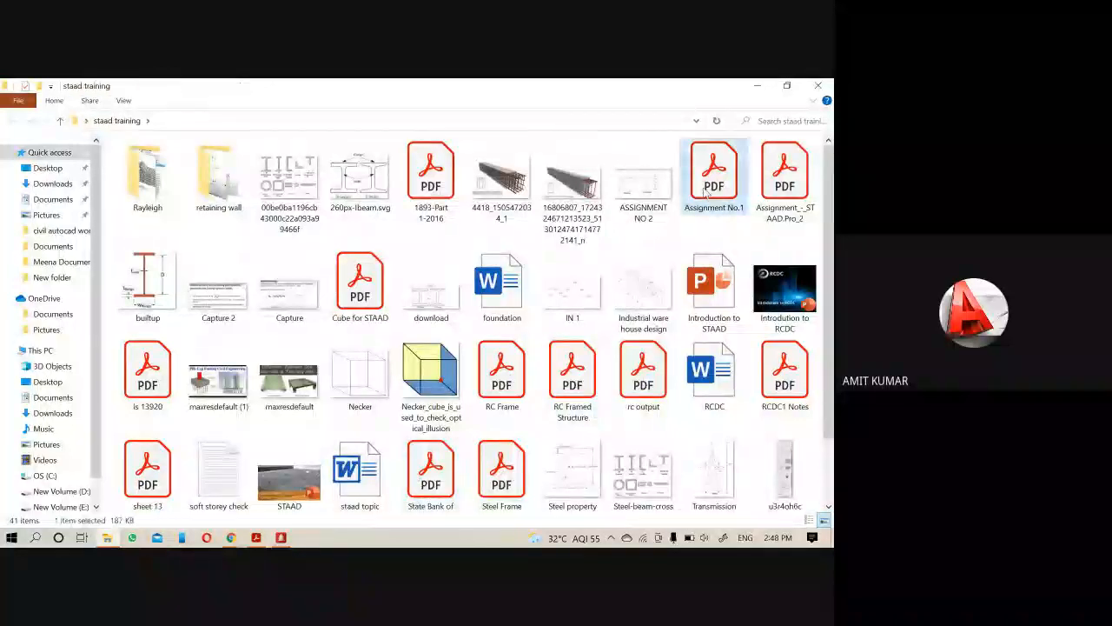
{"action": "left_click", "coordinate": [633, 191]}
{"action": "double_click", "coordinate": [633, 190]}
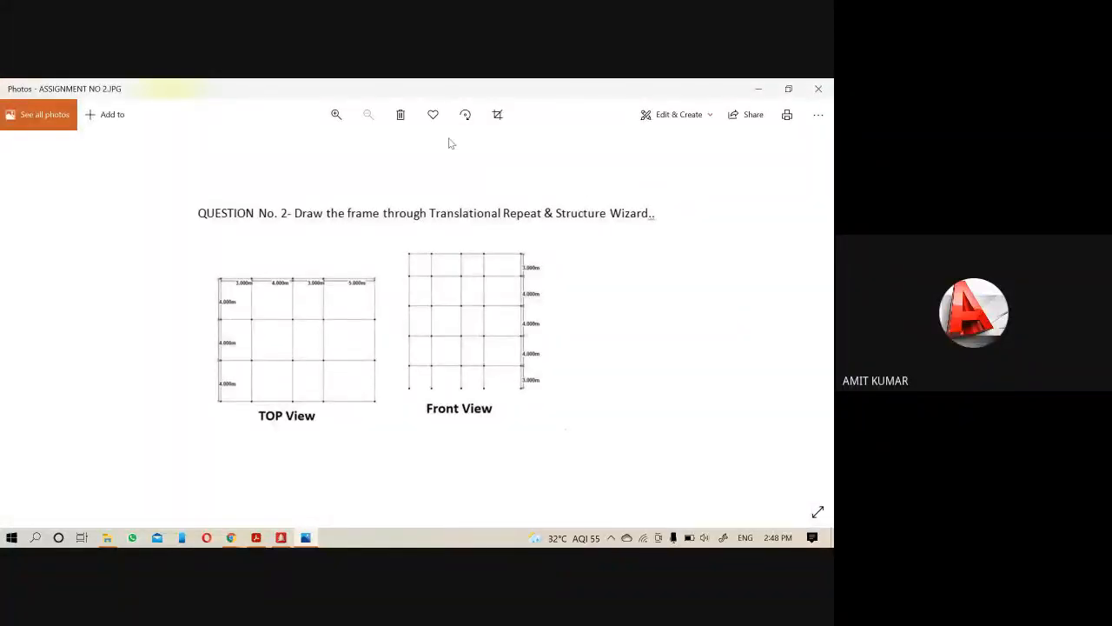
{"action": "left_click", "coordinate": [336, 115]}
{"action": "left_click", "coordinate": [337, 115]}
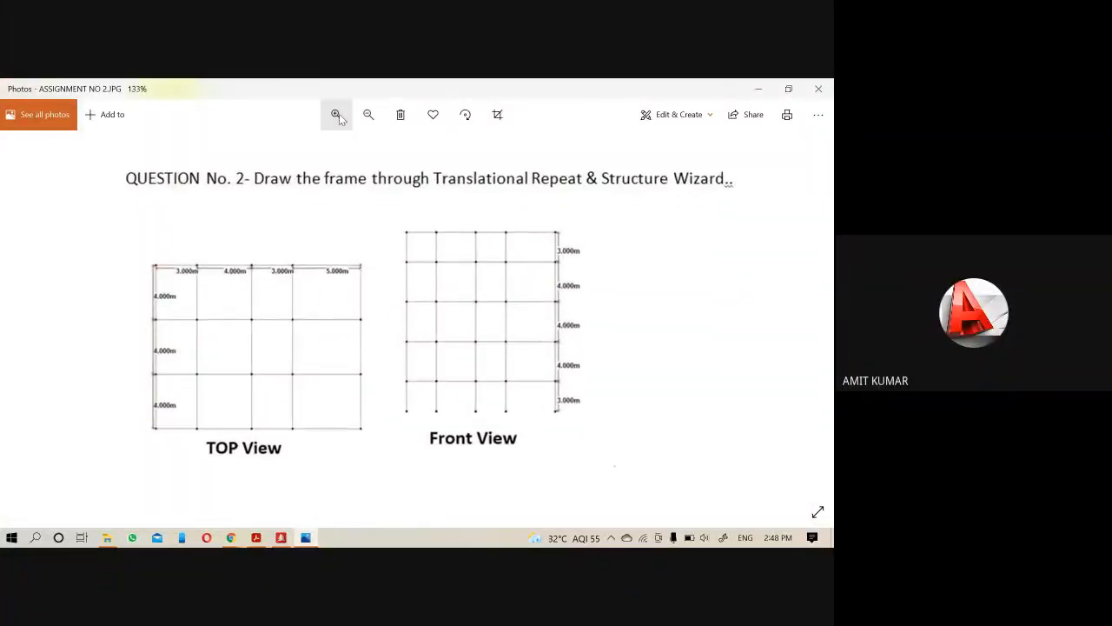
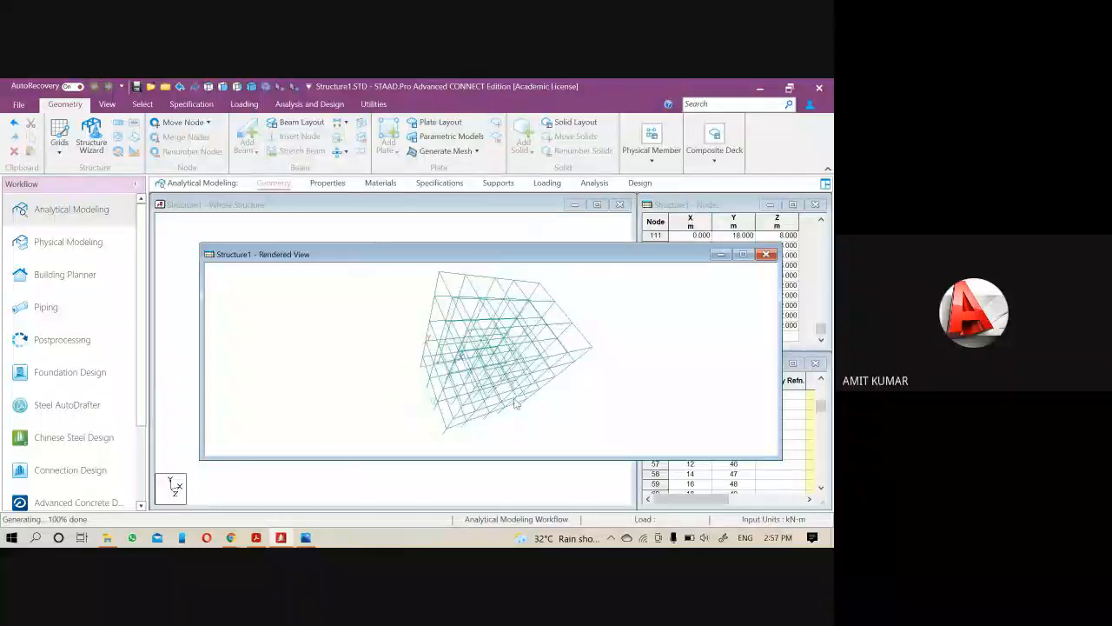
- Close the rendered view and delete all beams of the multi-storey frame along with their unattached nodes
{"action": "left_click", "coordinate": [765, 255]}
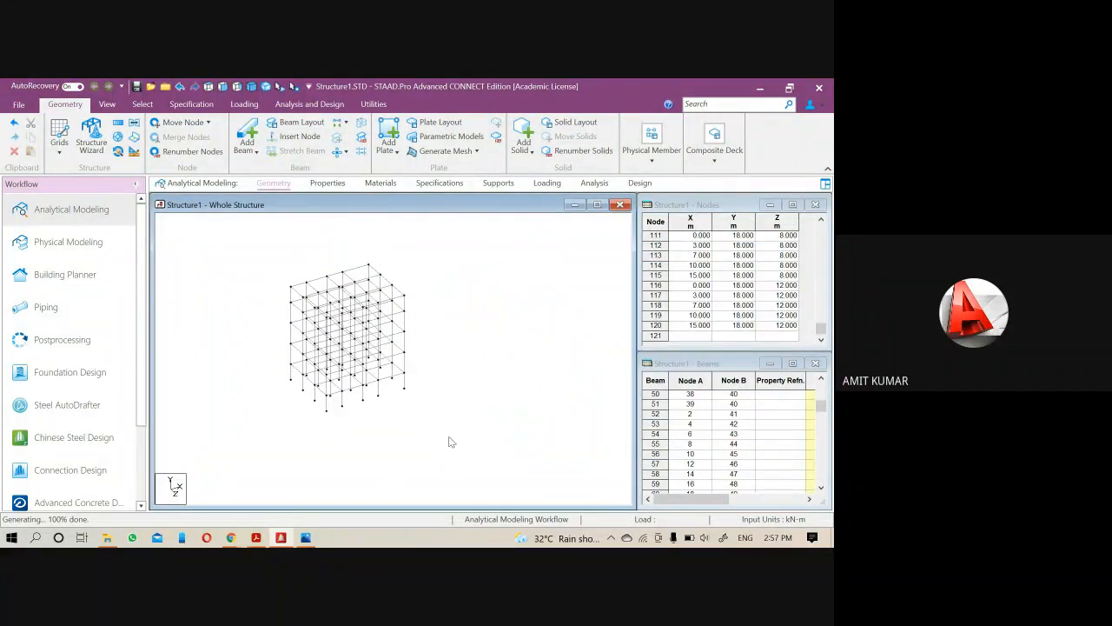
{"action": "left_click_drag", "start_coordinate": [472, 449], "coordinate": [226, 252]}
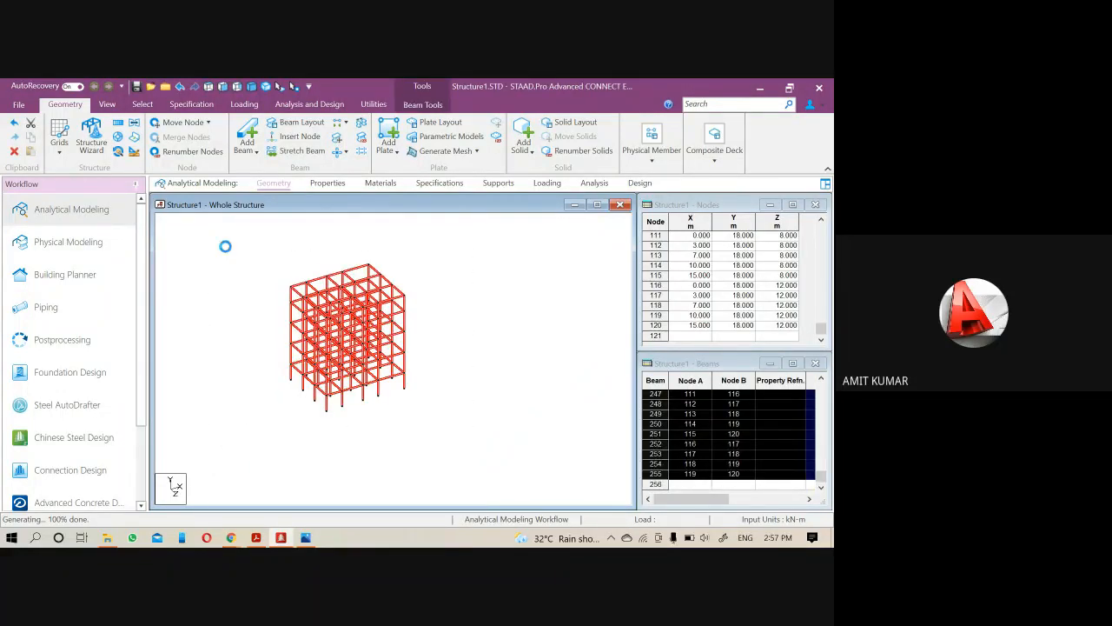
{"action": "key", "text": "Delete"}
{"action": "key", "text": "Escape"}
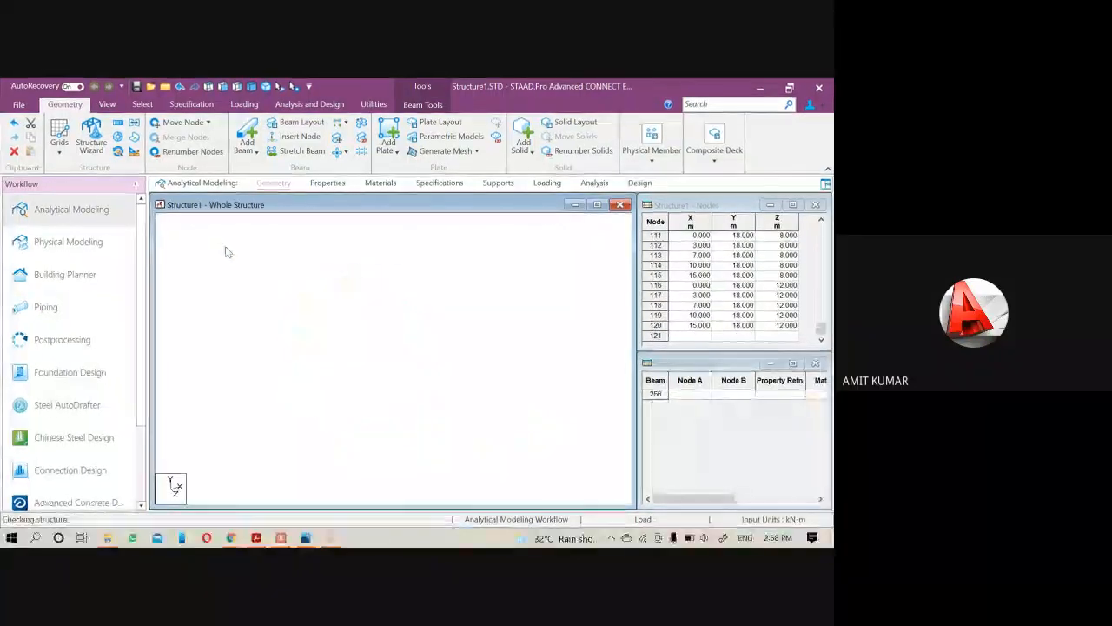
{"action": "key", "text": "Escape"}
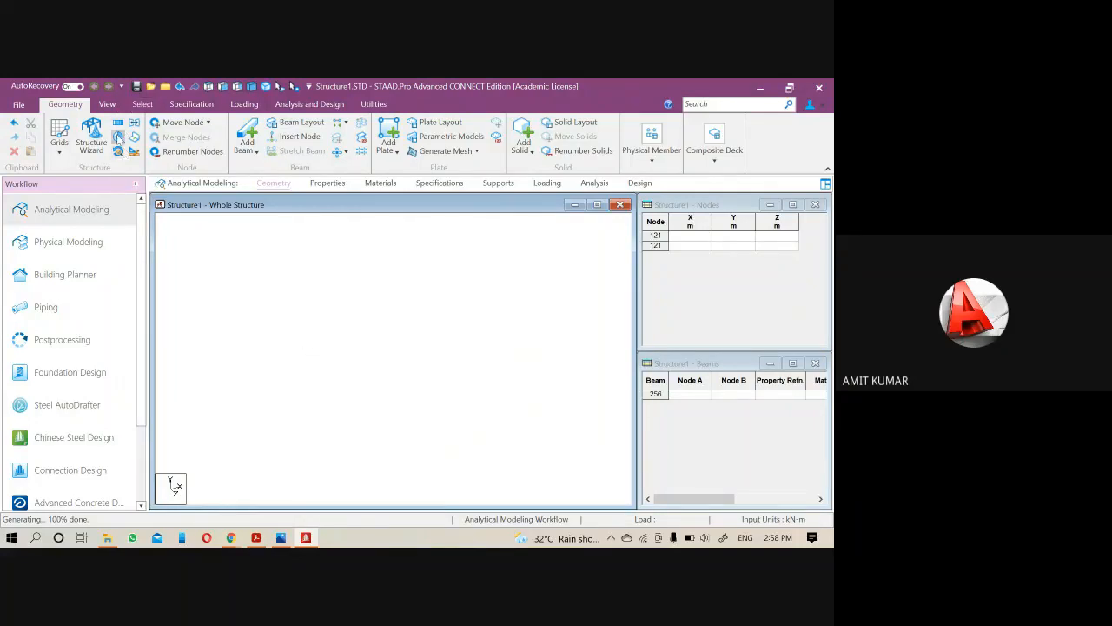
- Start Snap Node/Beam on the default linear grid and review its construction line settings without changing them
{"action": "left_click", "coordinate": [59, 143]}
{"action": "left_click", "coordinate": [84, 177]}
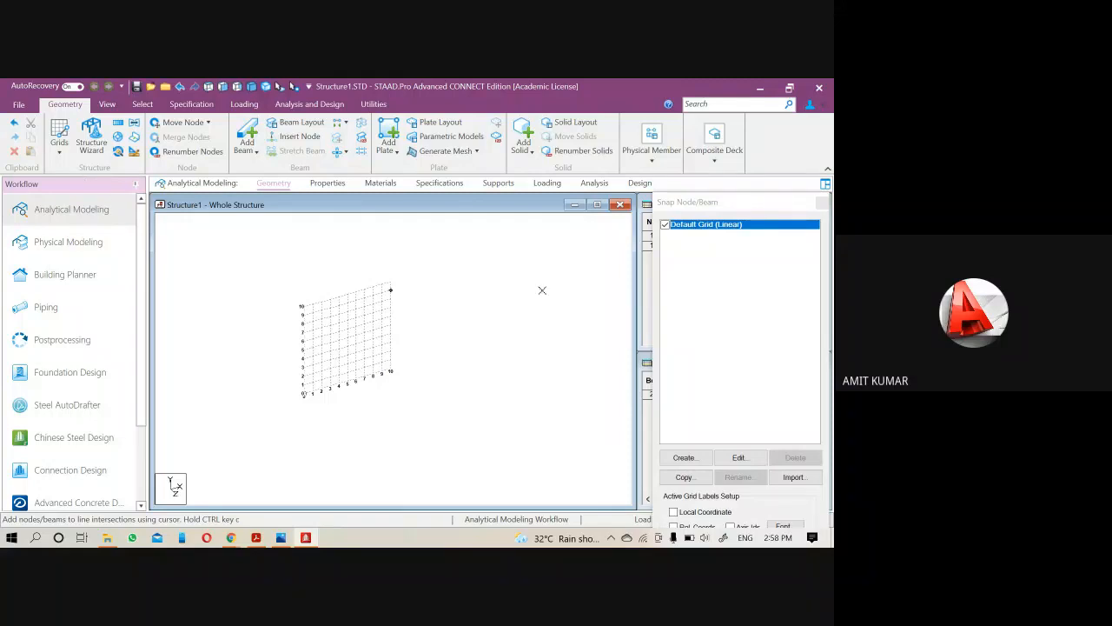
{"action": "scroll", "coordinate": [304, 399], "scroll_direction": "up", "scroll_amount": 2}
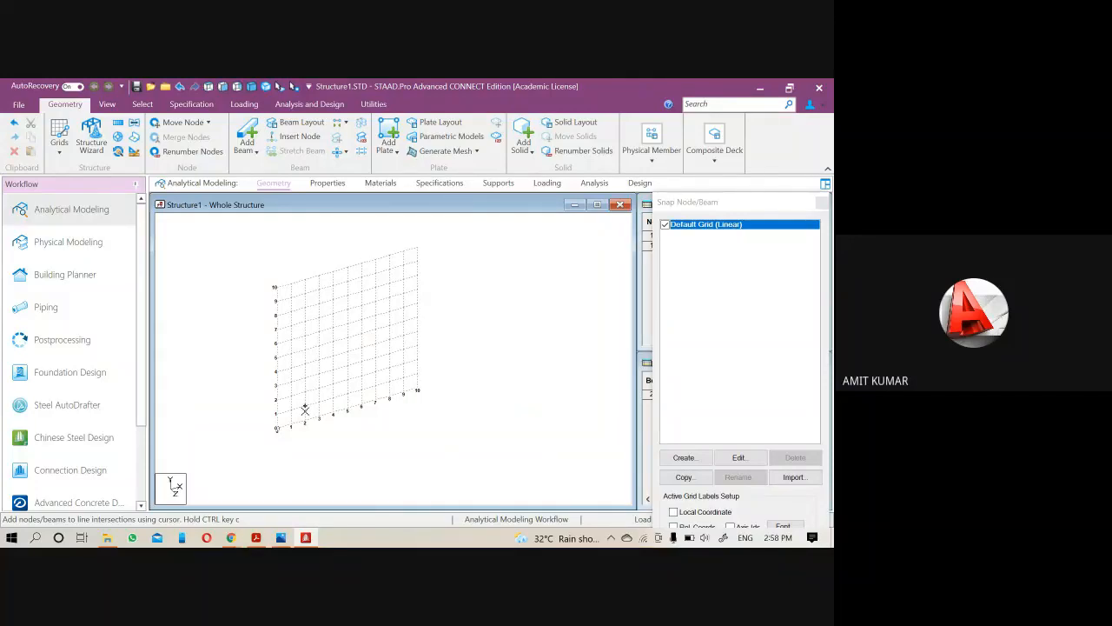
{"action": "left_click", "coordinate": [417, 388]}
{"action": "left_click", "coordinate": [758, 457]}
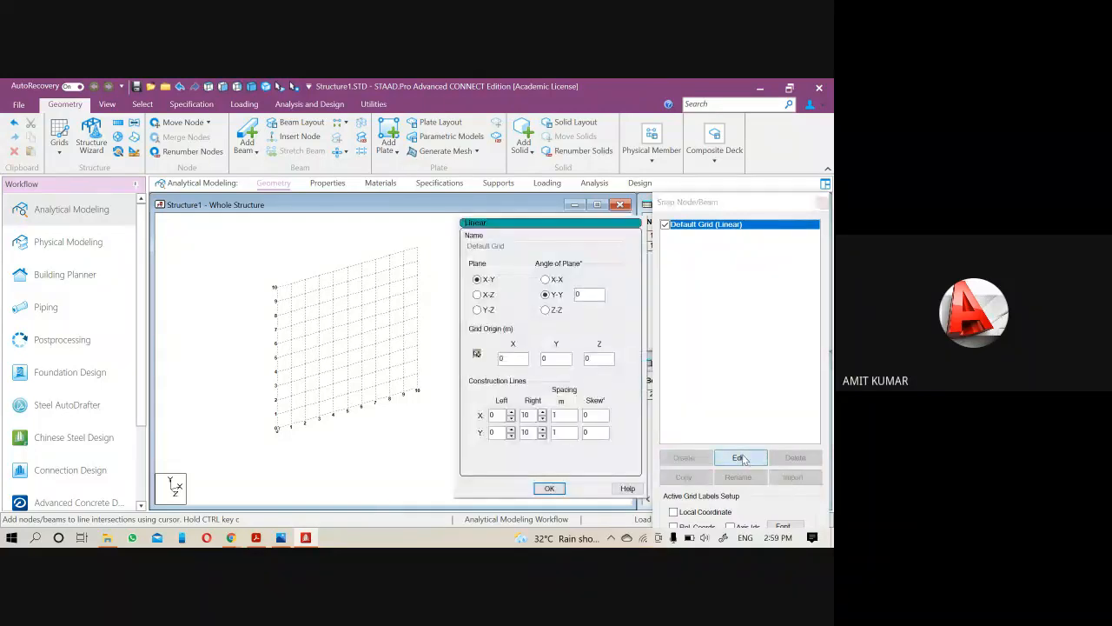
{"action": "left_click", "coordinate": [549, 488]}
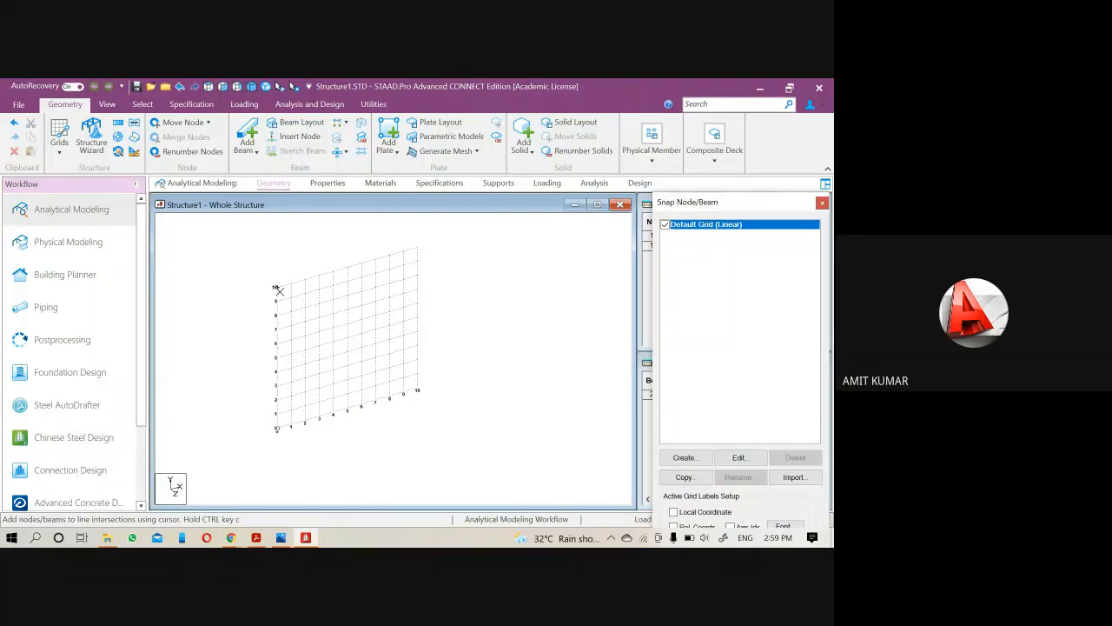
- Set the default linear grid's construction line spacing to 1 m in X and 2 m in Y
{"action": "left_click", "coordinate": [739, 457]}
{"action": "double_click", "coordinate": [560, 416]}
{"action": "type", "text": "2"}
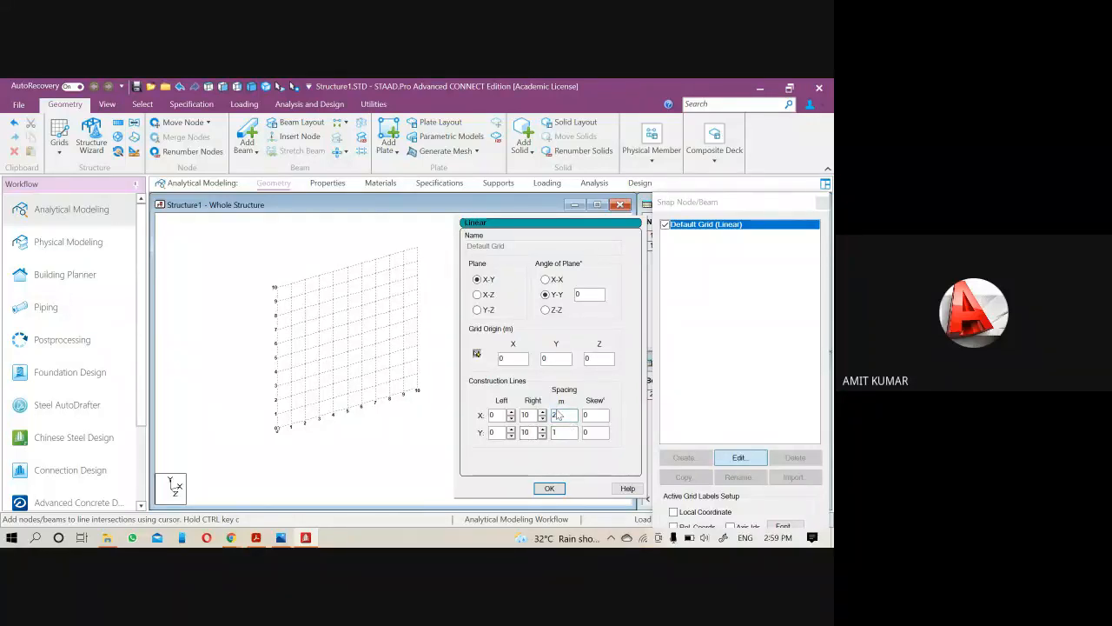
{"action": "double_click", "coordinate": [561, 415]}
{"action": "type", "text": "1"}
{"action": "left_click_drag", "start_coordinate": [571, 436], "coordinate": [526, 442]}
{"action": "type", "text": "2"}
{"action": "left_click", "coordinate": [549, 487]}
- Draw a vertical beam from the grid origin up to Y 20
{"action": "left_click", "coordinate": [306, 430]}
{"action": "left_click", "coordinate": [306, 269]}
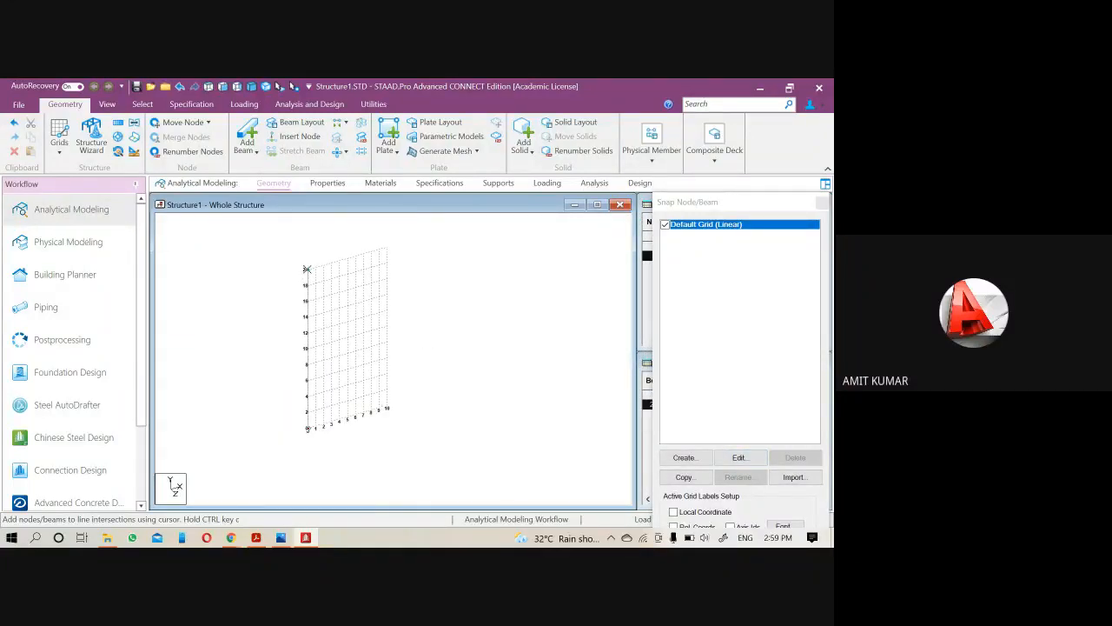
- End Snap Node/Beam and select the 20 m vertical beam
{"action": "left_click", "coordinate": [387, 277]}
{"action": "left_click", "coordinate": [822, 203]}
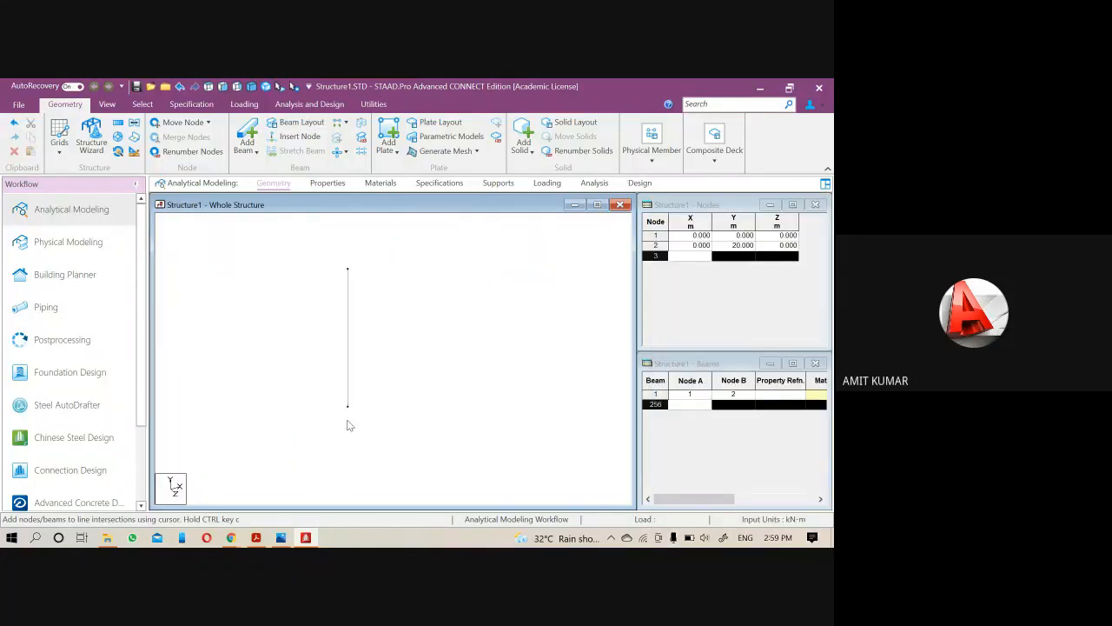
{"action": "left_click", "coordinate": [347, 363]}
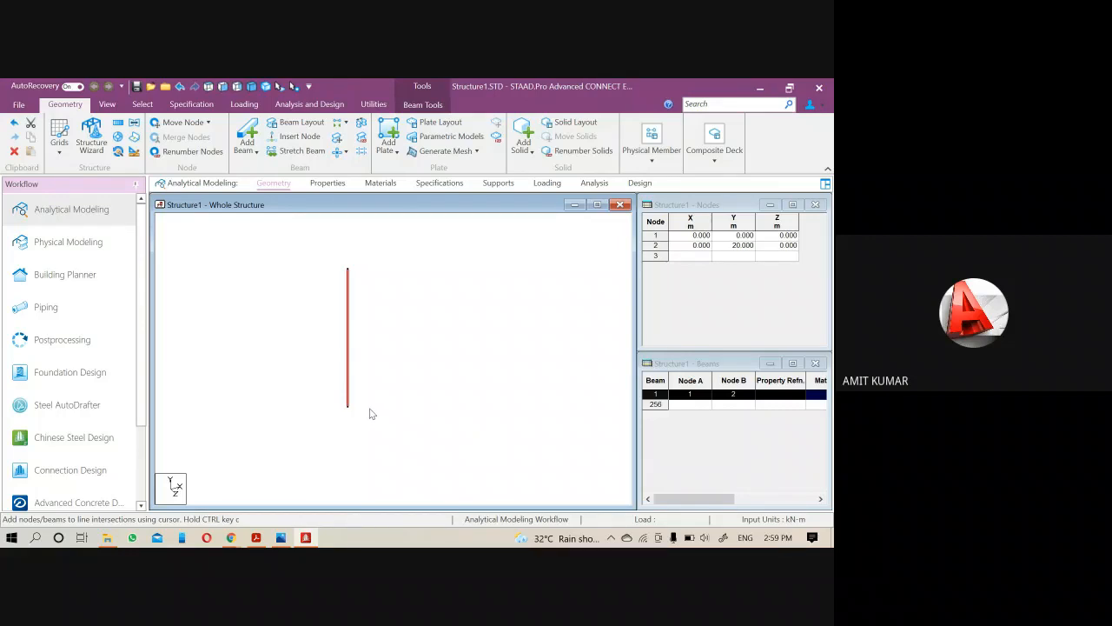
{"action": "scroll", "coordinate": [417, 400], "scroll_direction": "up", "scroll_amount": 1}
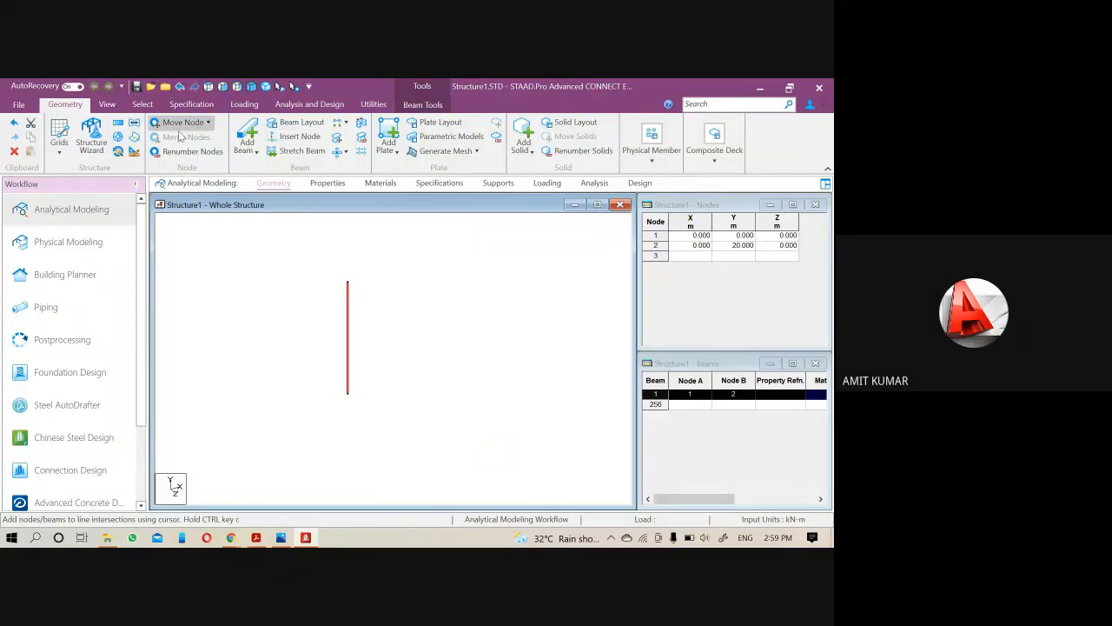
- Add a single node on the linear grid at X 5, Y 0 with Snap Node/Beam and close the grid
{"action": "left_click", "coordinate": [60, 144]}
{"action": "left_click", "coordinate": [83, 173]}
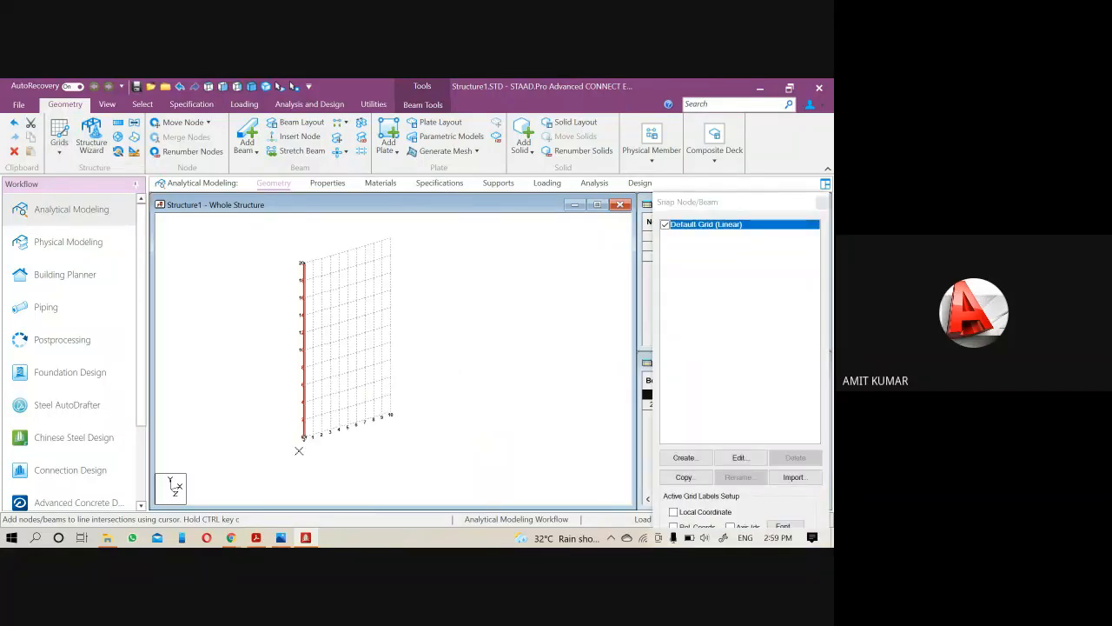
{"action": "left_click", "coordinate": [211, 87]}
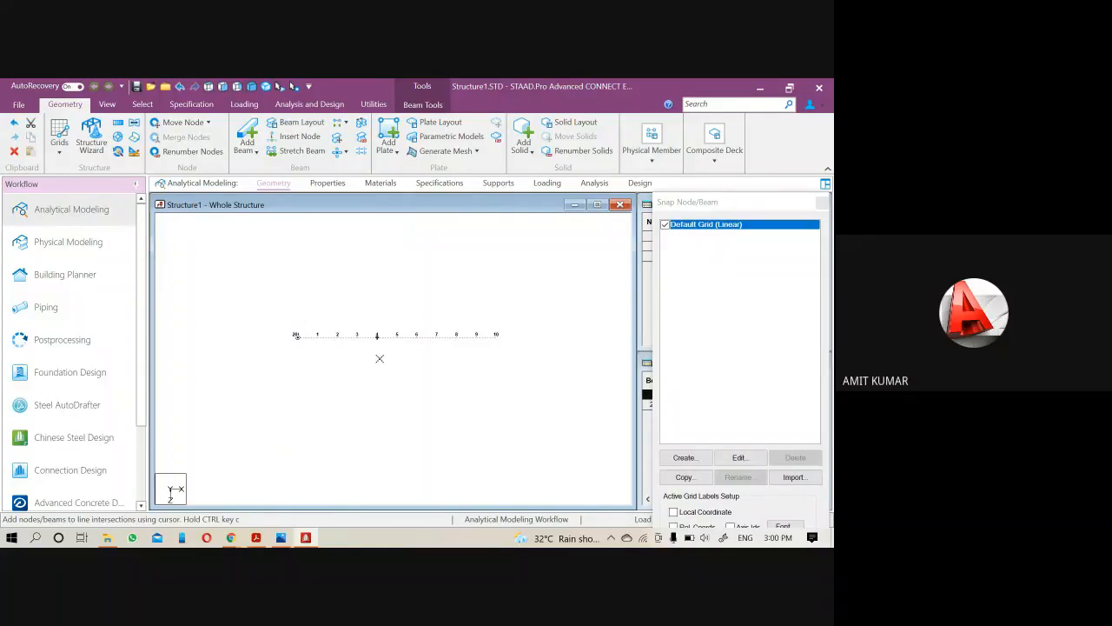
{"action": "left_click", "coordinate": [254, 89]}
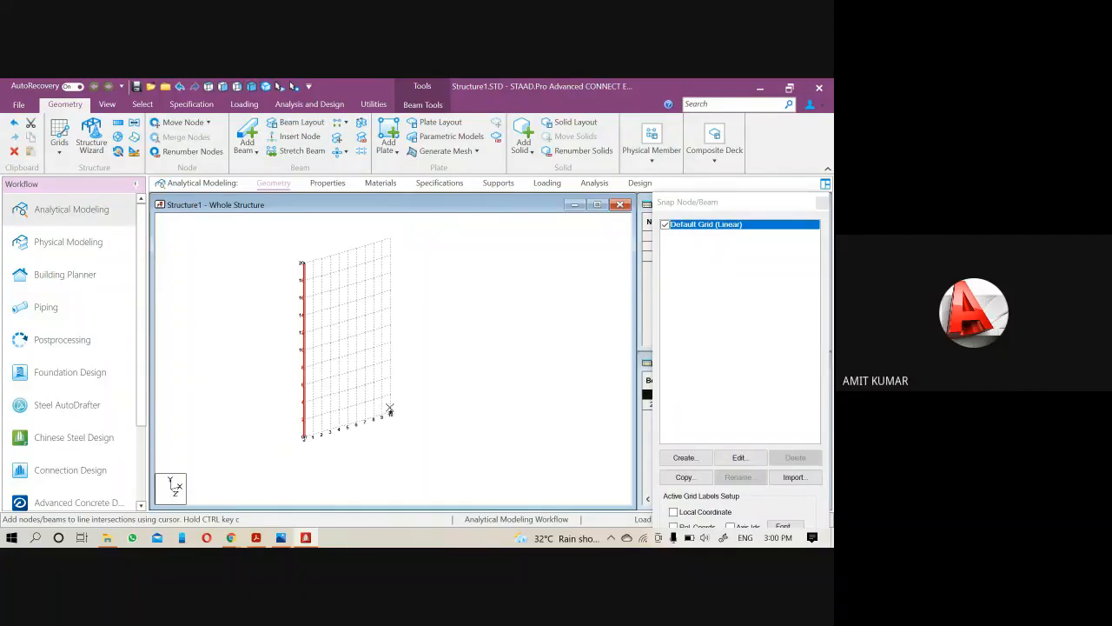
{"action": "scroll", "coordinate": [312, 393], "scroll_direction": "up", "scroll_amount": 2}
{"action": "middle_click_drag", "start_coordinate": [314, 363], "coordinate": [354, 352]}
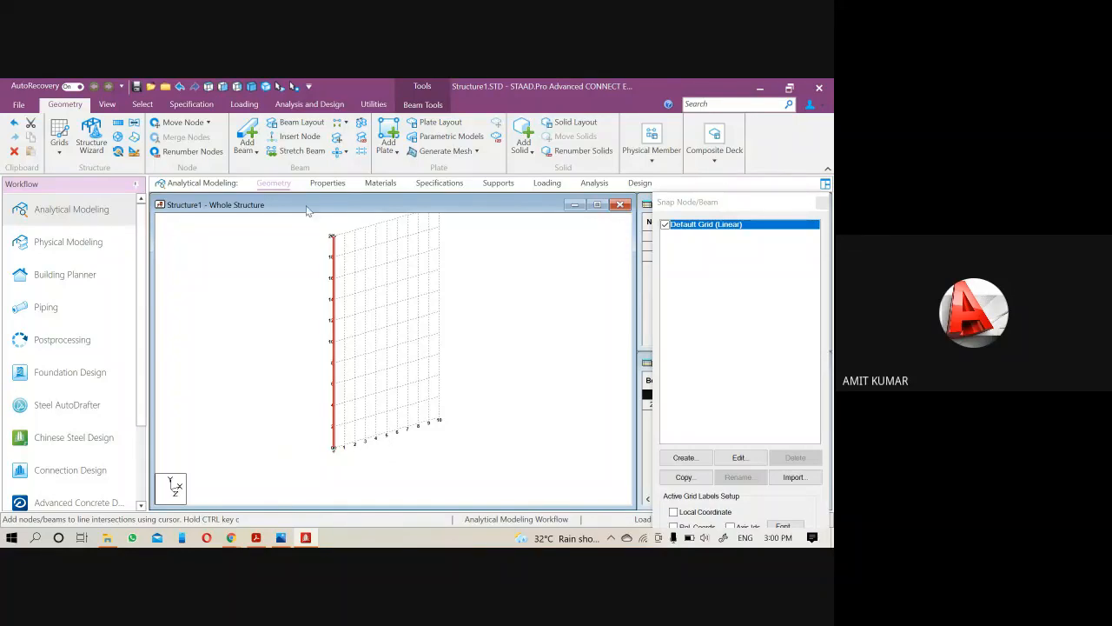
{"action": "left_click", "coordinate": [383, 434]}
{"action": "left_click", "coordinate": [821, 203]}
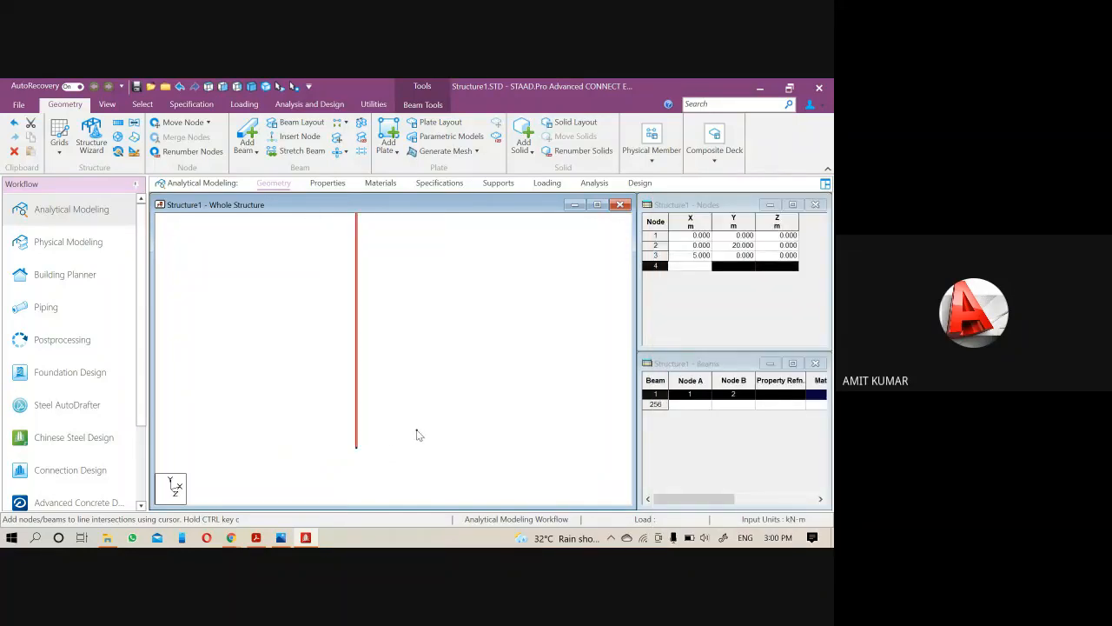
{"action": "scroll", "coordinate": [419, 436], "scroll_direction": "down", "scroll_amount": 2}
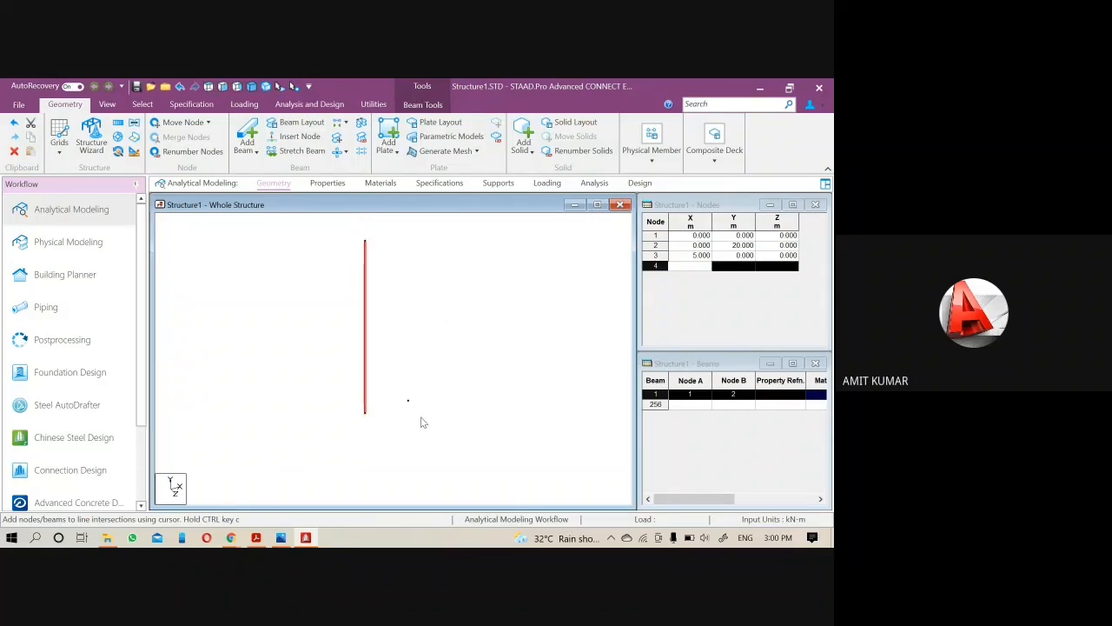
- Undo the added node and the vertical beam together with its end nodes
{"action": "key", "text": "ctrl+z"}
{"action": "key", "text": "ctrl+z"}
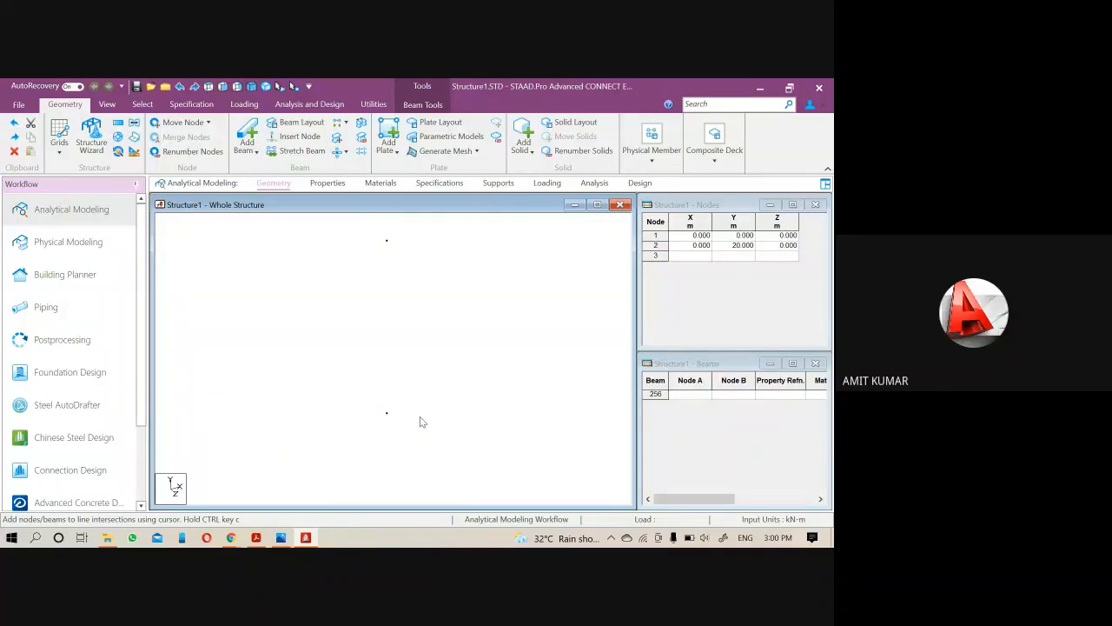
{"action": "key", "text": "ctrl+z"}
{"action": "key", "text": "ctrl+z"}
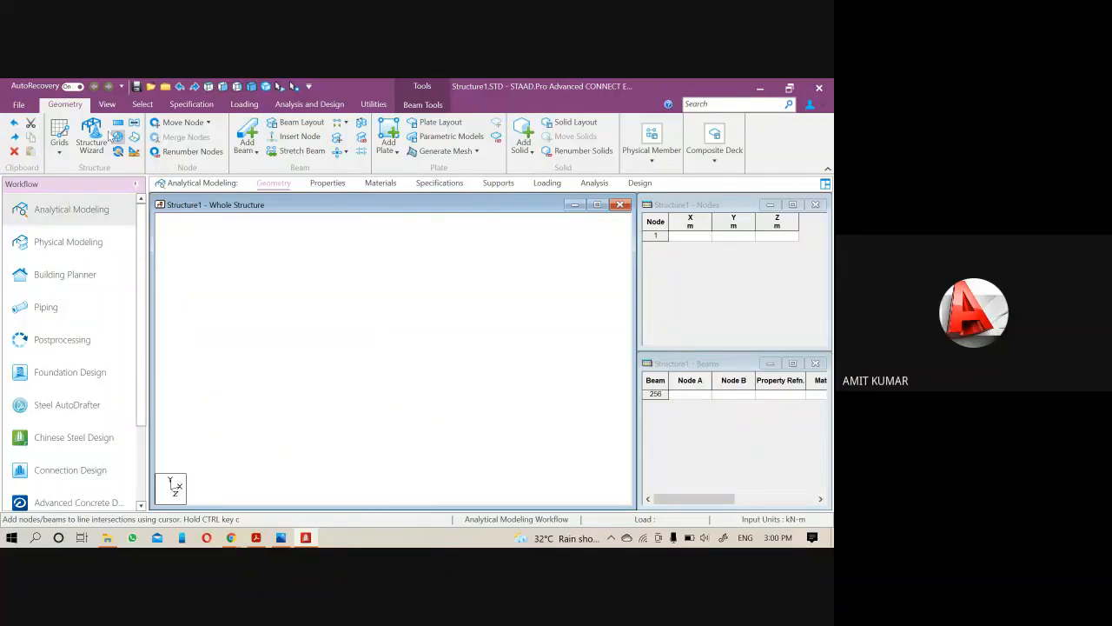
- Draw a horizontal beam from the grid origin to X 10 on the default linear grid and close the grid
{"action": "left_click", "coordinate": [59, 140]}
{"action": "left_click", "coordinate": [80, 173]}
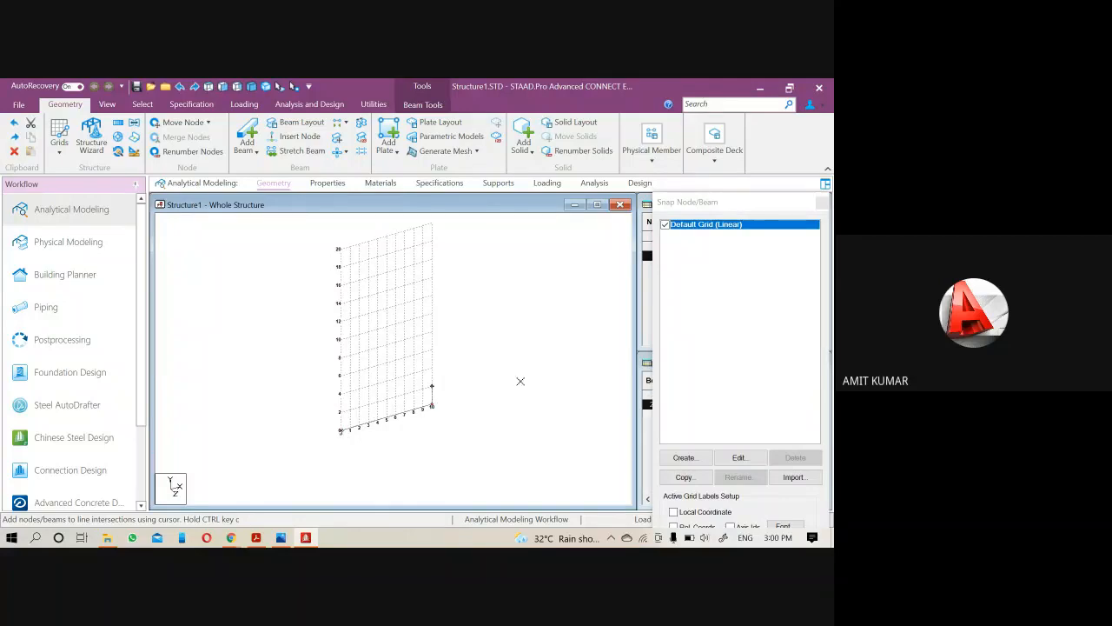
{"action": "left_click", "coordinate": [822, 201]}
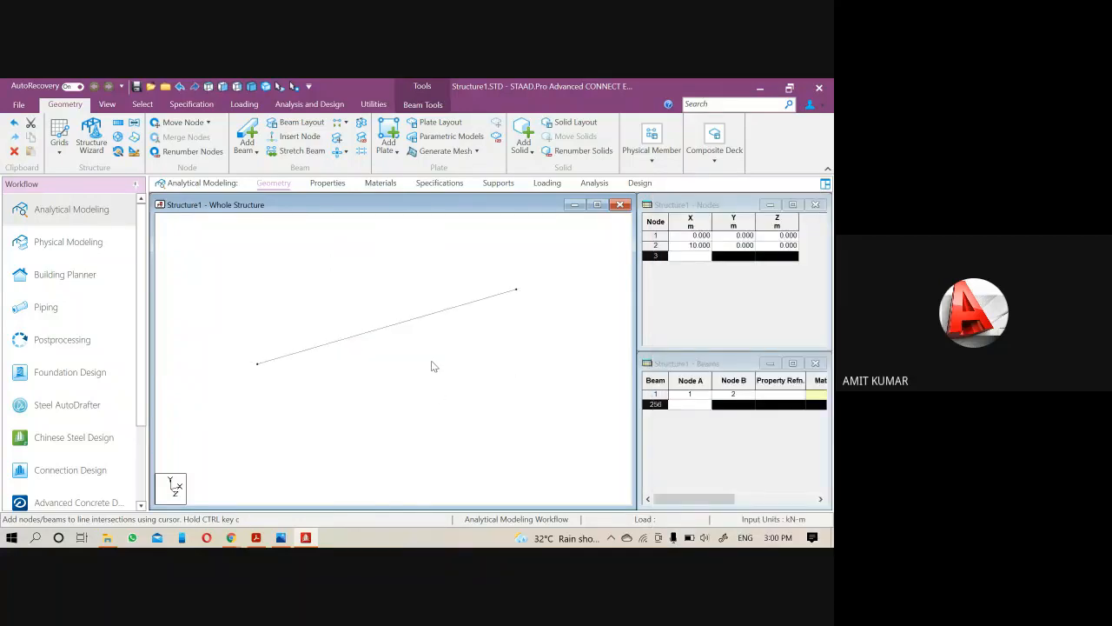
- Repeat the horizontal beam with 3D Circular about the Y axis through the origin, 360 degrees in 8 linked steps
{"action": "left_click", "coordinate": [417, 320]}
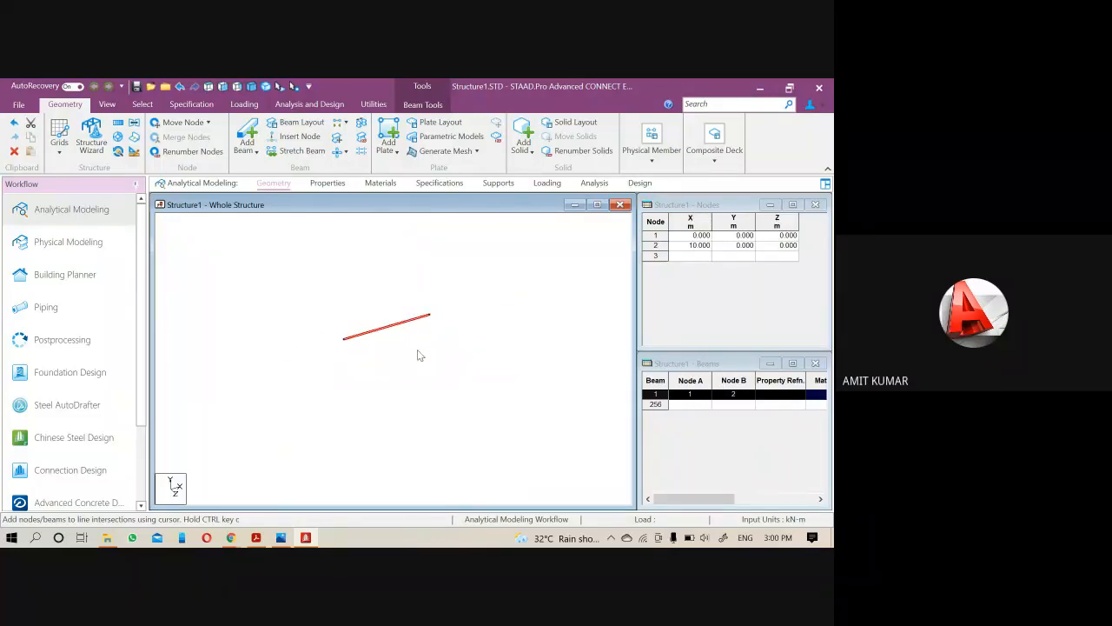
{"action": "left_click", "coordinate": [118, 137]}
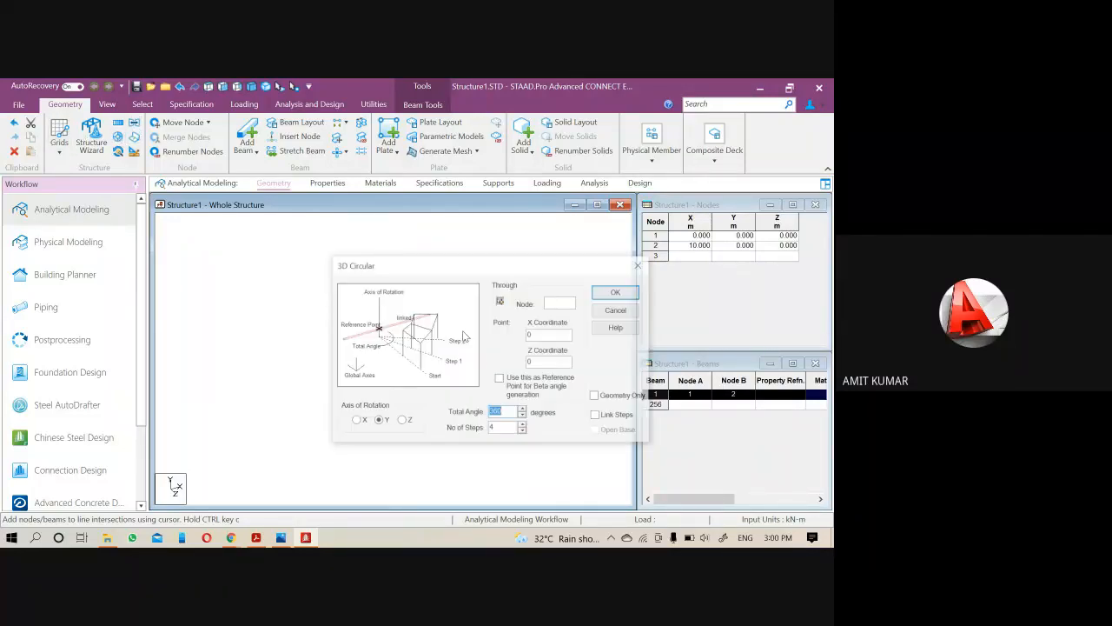
{"action": "left_click_drag", "start_coordinate": [411, 261], "coordinate": [547, 113]}
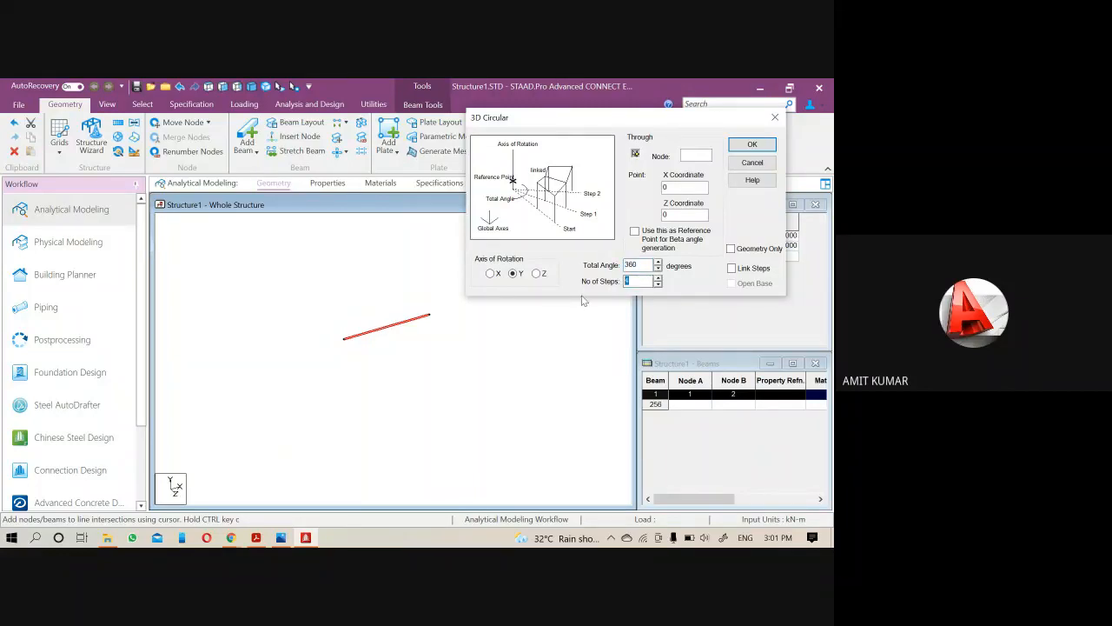
{"action": "key", "text": "Tab"}
{"action": "double_click", "coordinate": [638, 283]}
{"action": "left_click", "coordinate": [731, 268]}
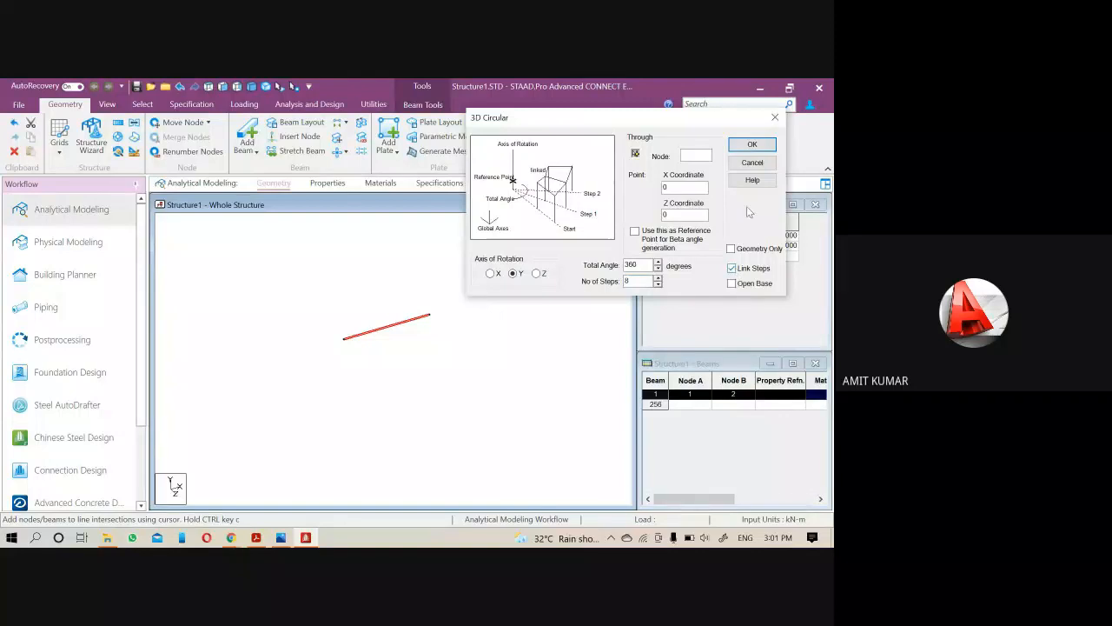
{"action": "left_click", "coordinate": [753, 144]}
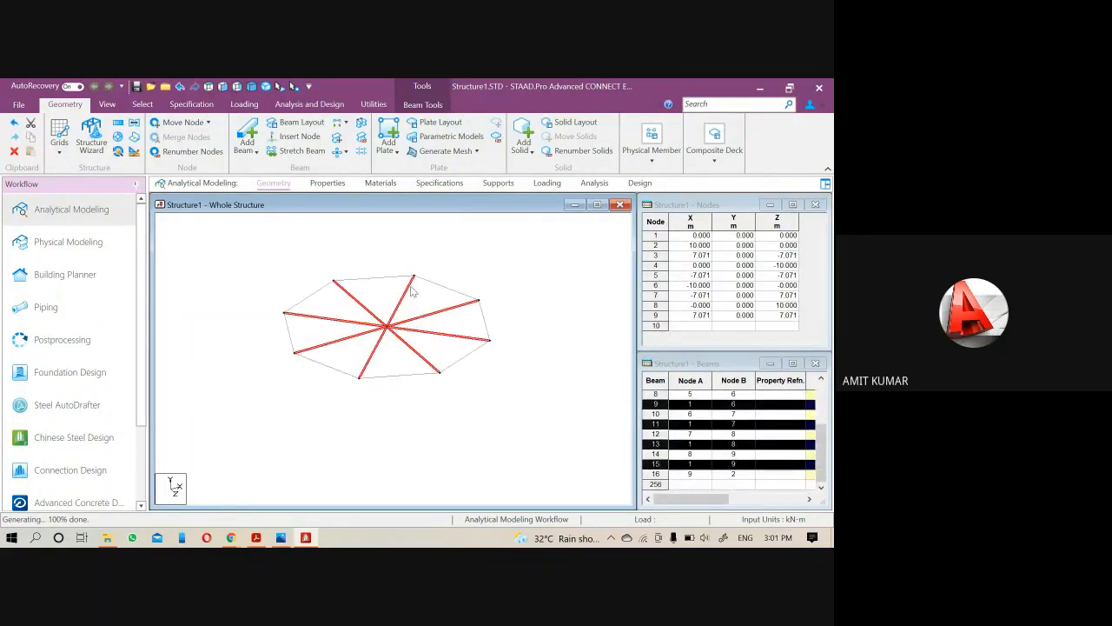
- Delete the radial beams and the centre node, keeping only the octagonal ring
{"action": "left_click", "coordinate": [282, 317]}
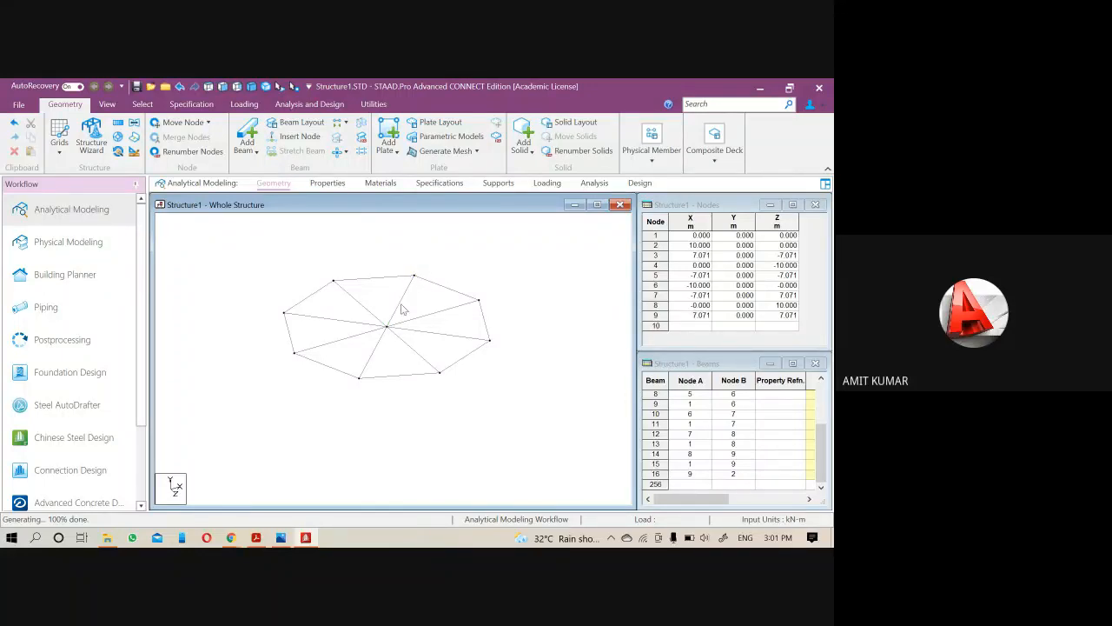
{"action": "left_click", "coordinate": [388, 328]}
{"action": "key", "text": "Delete"}
{"action": "key", "text": "Return"}
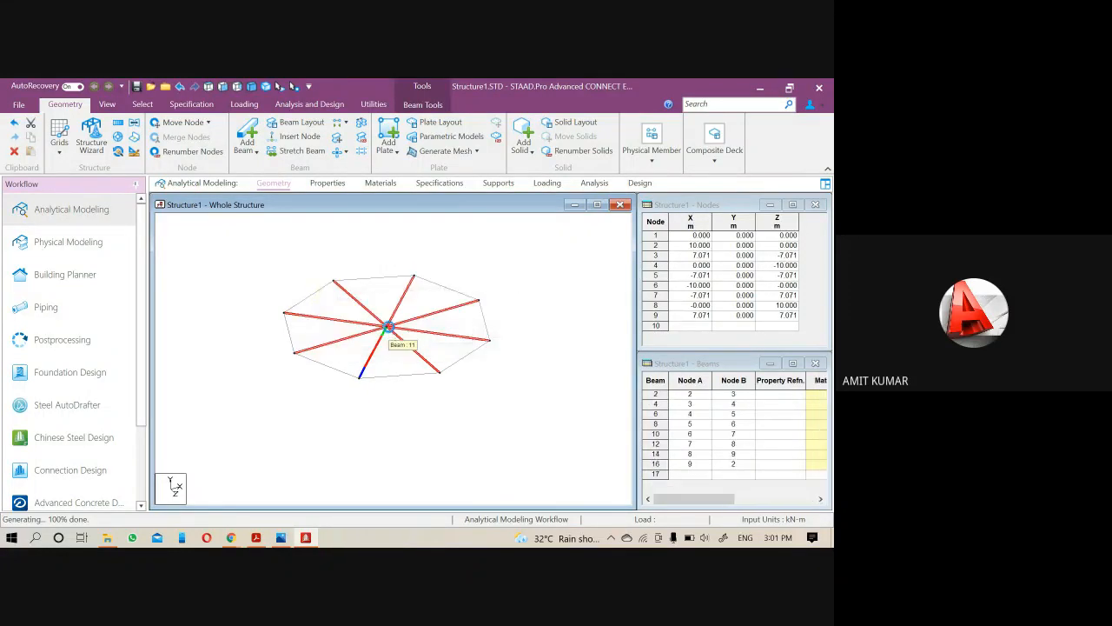
{"action": "key", "text": "Return"}
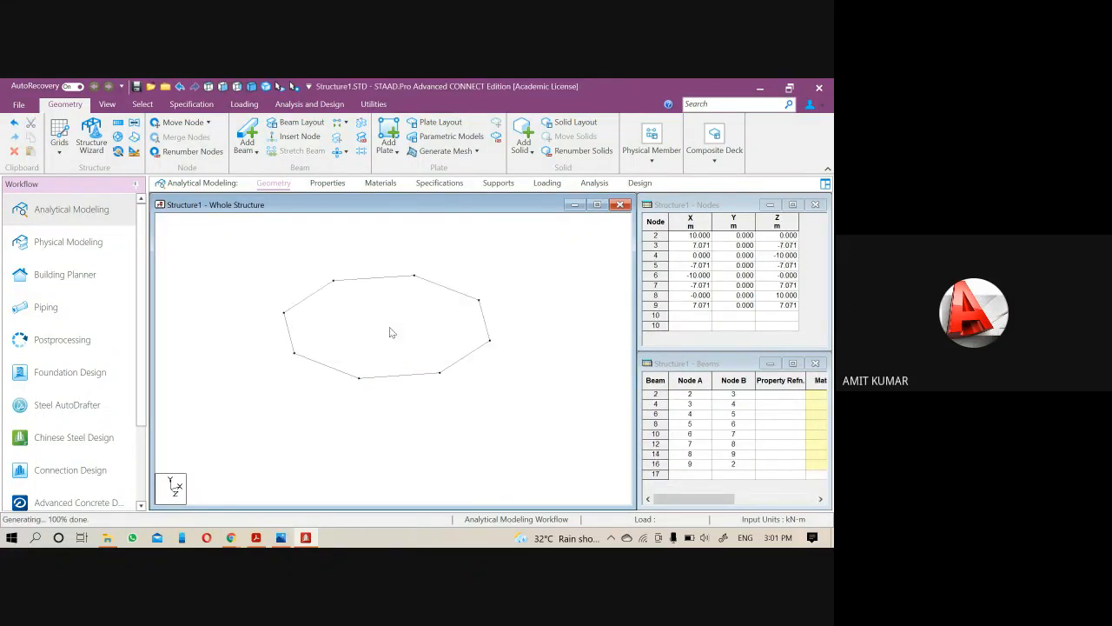
- Repeat the whole octagonal ring with Translational Repeat in Y, using 5 linked steps at 4 m spacing
{"action": "left_click_drag", "start_coordinate": [497, 392], "coordinate": [244, 246]}
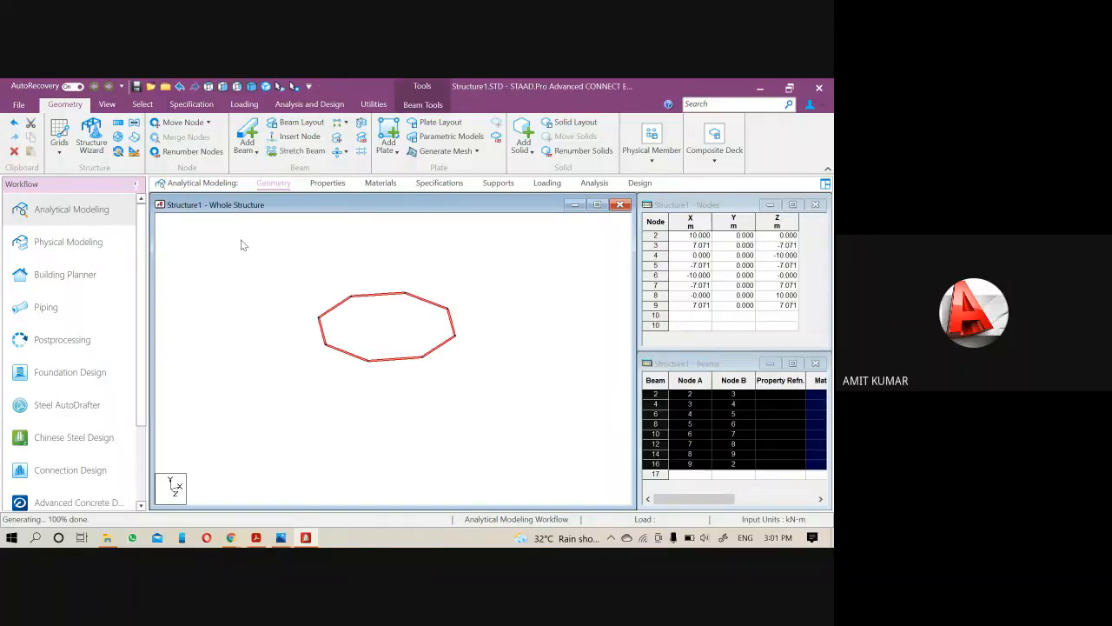
{"action": "left_click", "coordinate": [117, 128]}
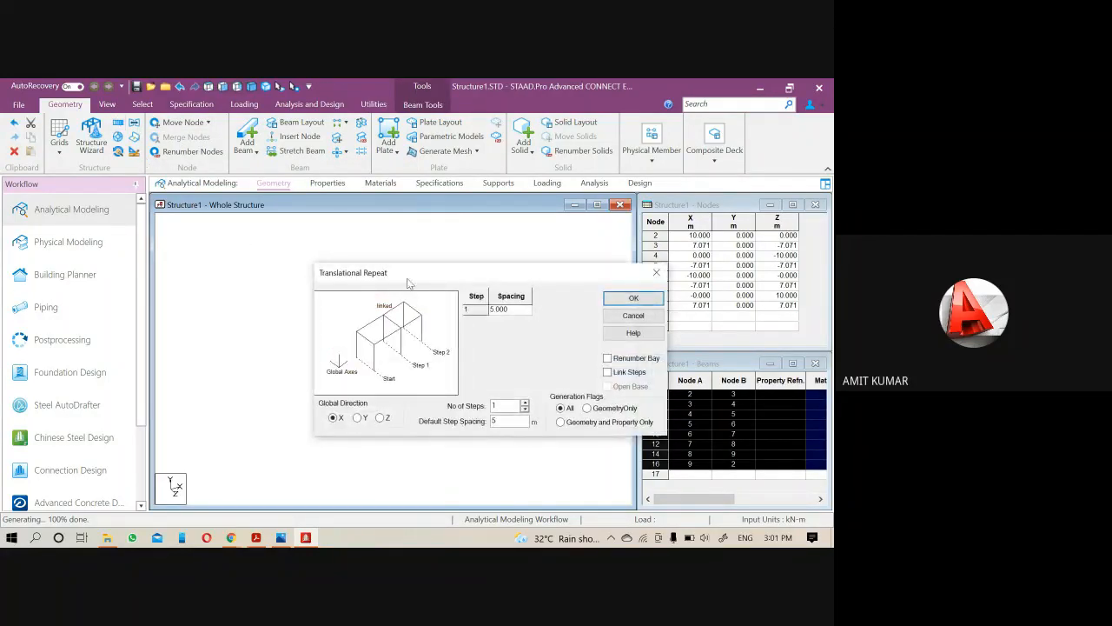
{"action": "left_click", "coordinate": [459, 295]}
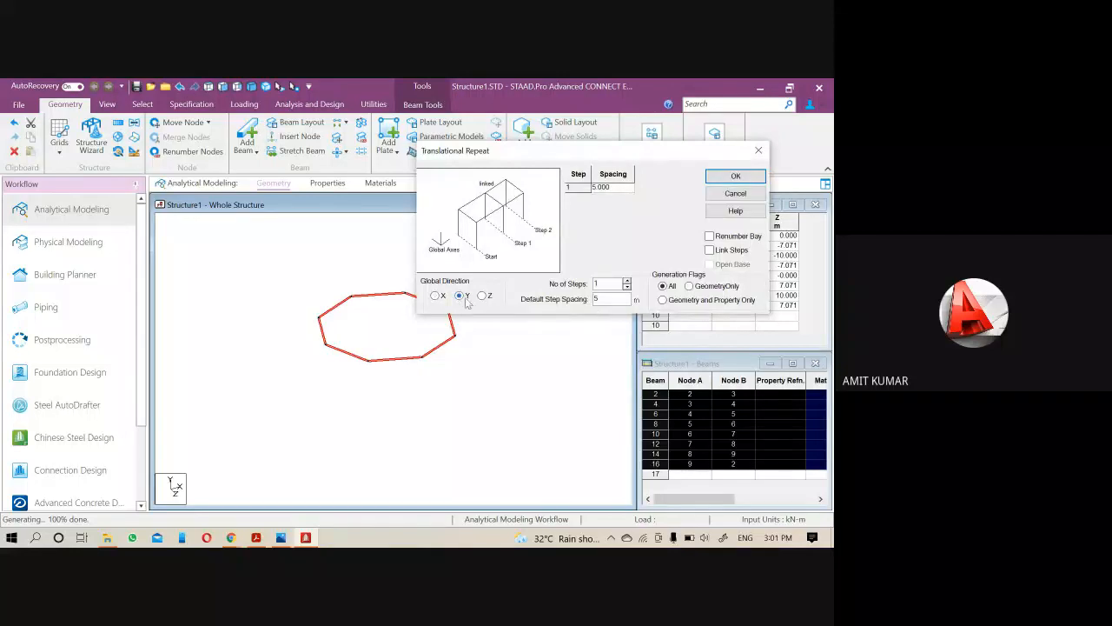
{"action": "left_click", "coordinate": [600, 299]}
{"action": "type", "text": "5"}
{"action": "key", "text": "shift+Tab"}
{"action": "type", "text": "5"}
{"action": "key", "text": "Tab"}
{"action": "type", "text": "4"}
{"action": "left_click", "coordinate": [610, 284]}
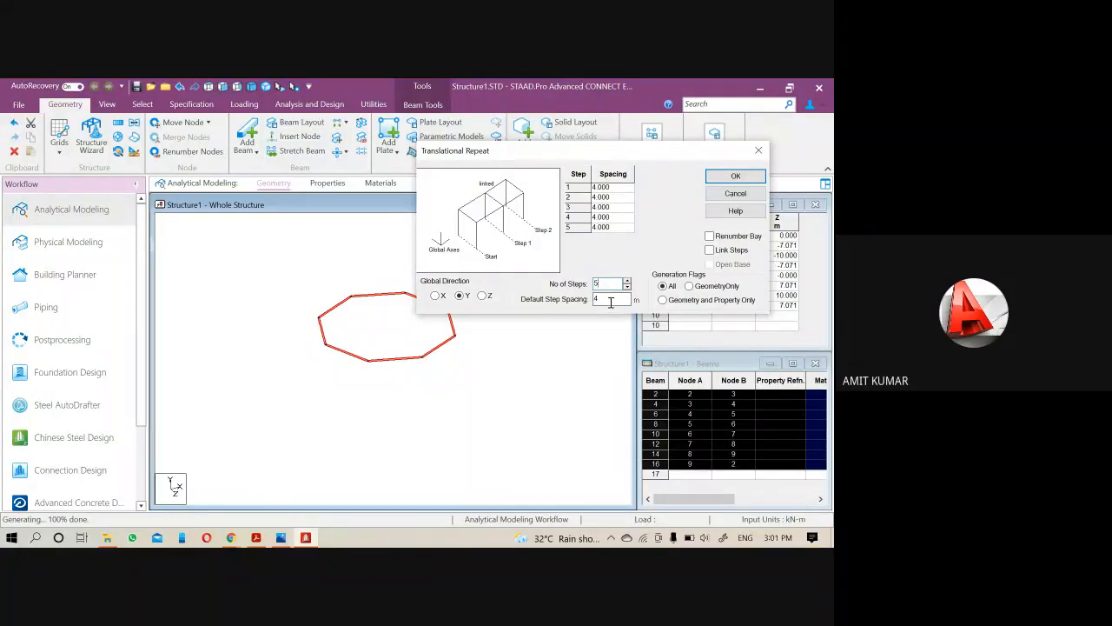
{"action": "left_click", "coordinate": [710, 250]}
{"action": "left_click", "coordinate": [735, 175]}
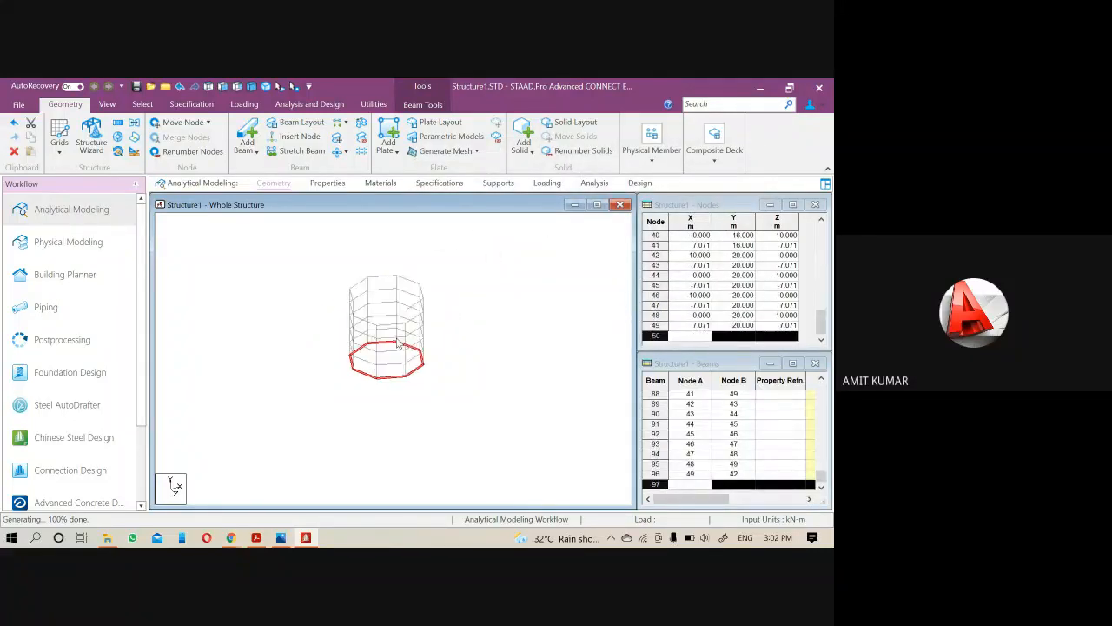
- Delete the eight beams of the octagonal ring at the base of the tower
{"action": "key", "text": "Delete"}
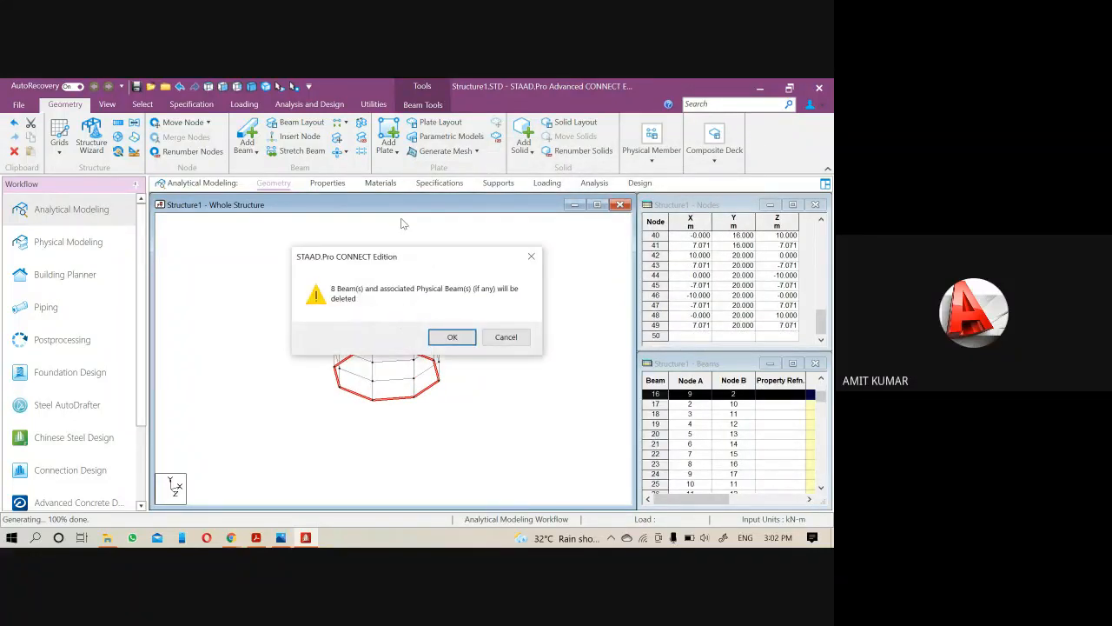
{"action": "key", "text": "Return"}
{"action": "scroll", "coordinate": [413, 325], "scroll_direction": "up", "scroll_amount": 2}
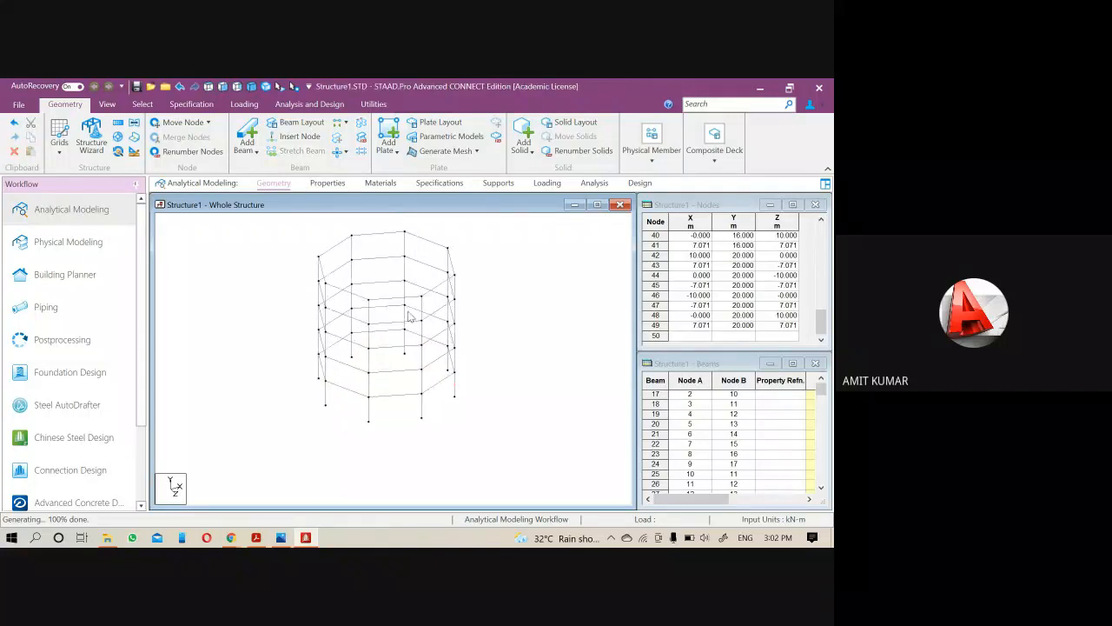
{"action": "scroll", "coordinate": [401, 419], "scroll_direction": "down", "scroll_amount": 1}
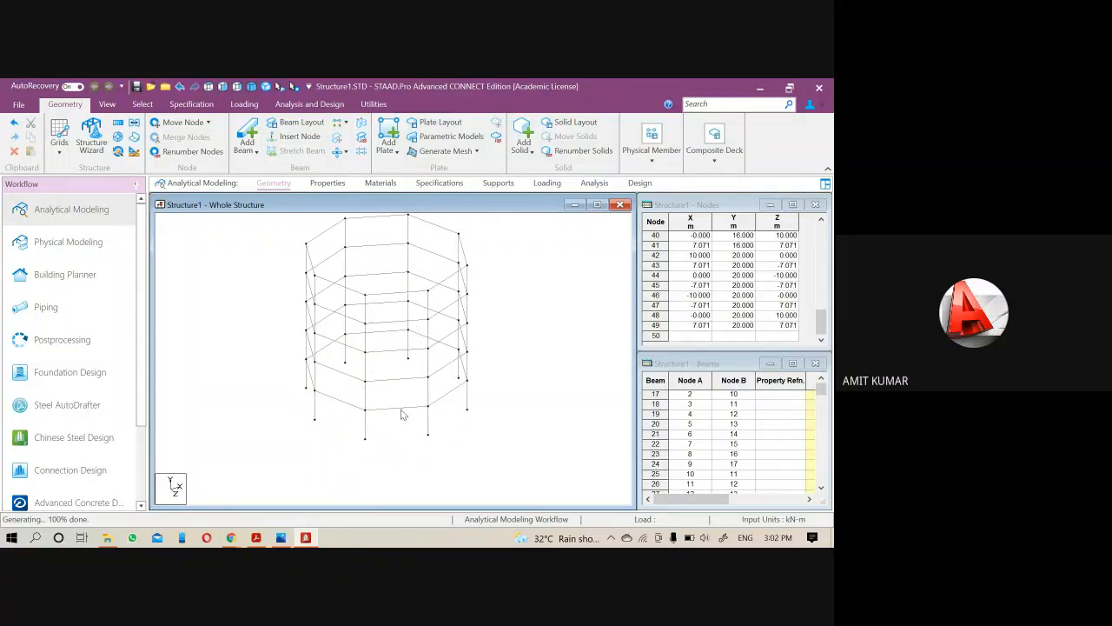
{"action": "scroll", "coordinate": [404, 414], "scroll_direction": "down", "scroll_amount": 1}
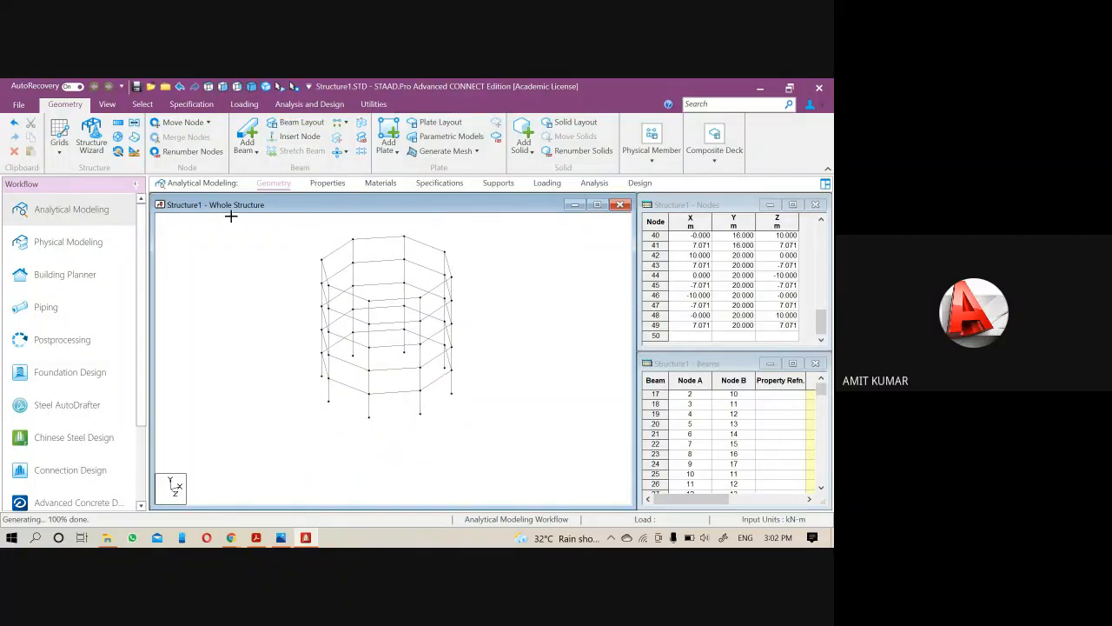
- Select the entire octagonal tower and delete all its beams and unattached nodes
{"action": "key", "text": "ctrl+a"}
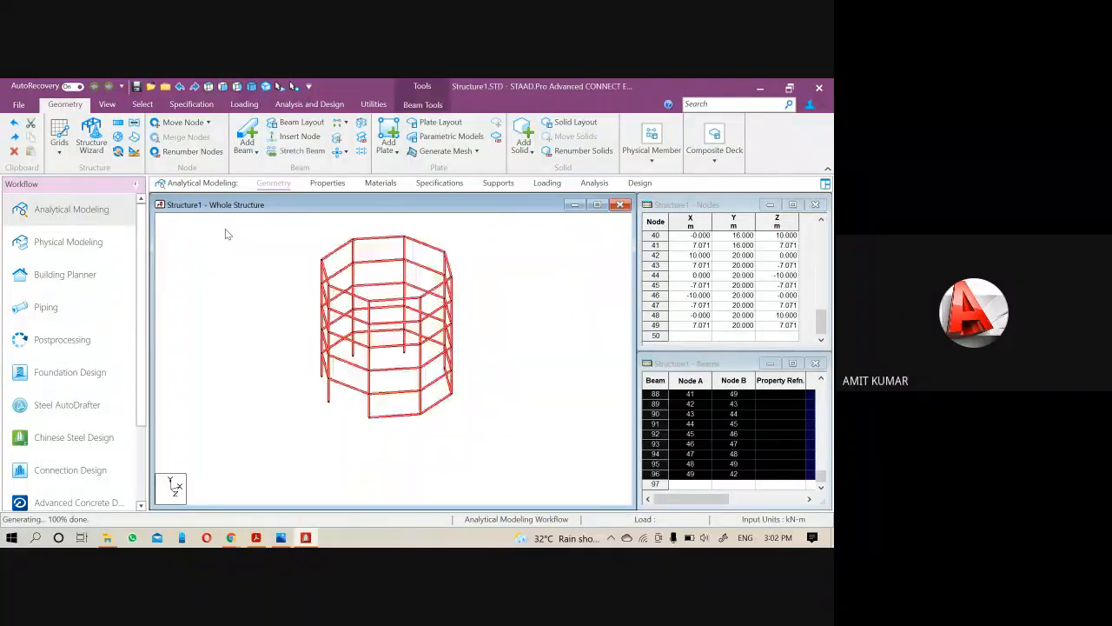
{"action": "key", "text": "Return"}
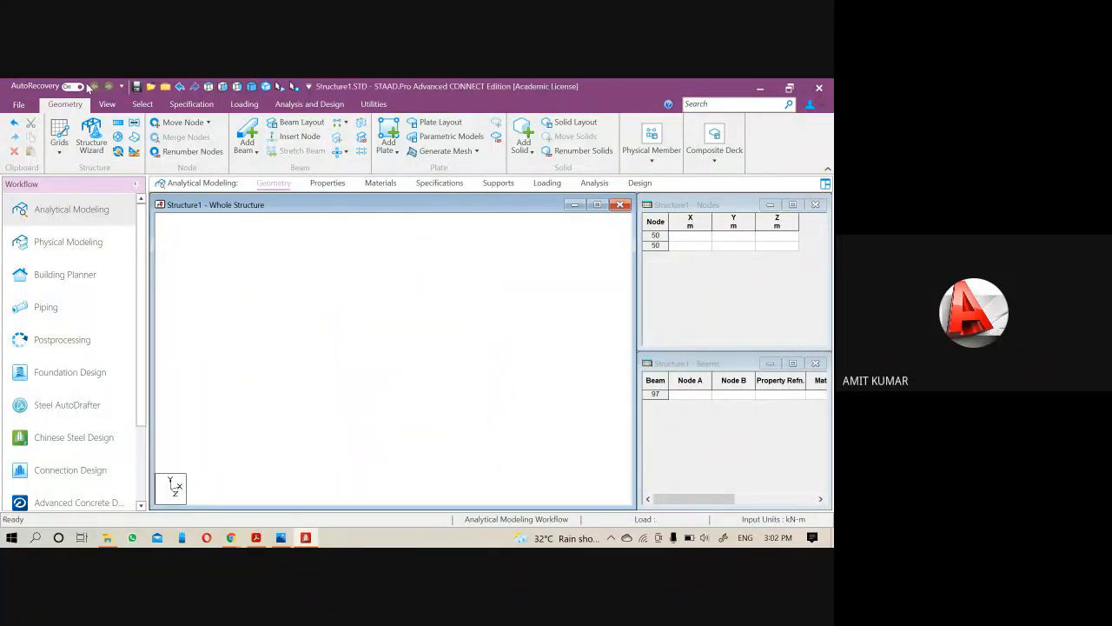
- Draw a vertical beam from the grid origin up to Y 20 and stop Snap Node/Beam
{"action": "left_click", "coordinate": [55, 159]}
{"action": "left_click", "coordinate": [74, 170]}
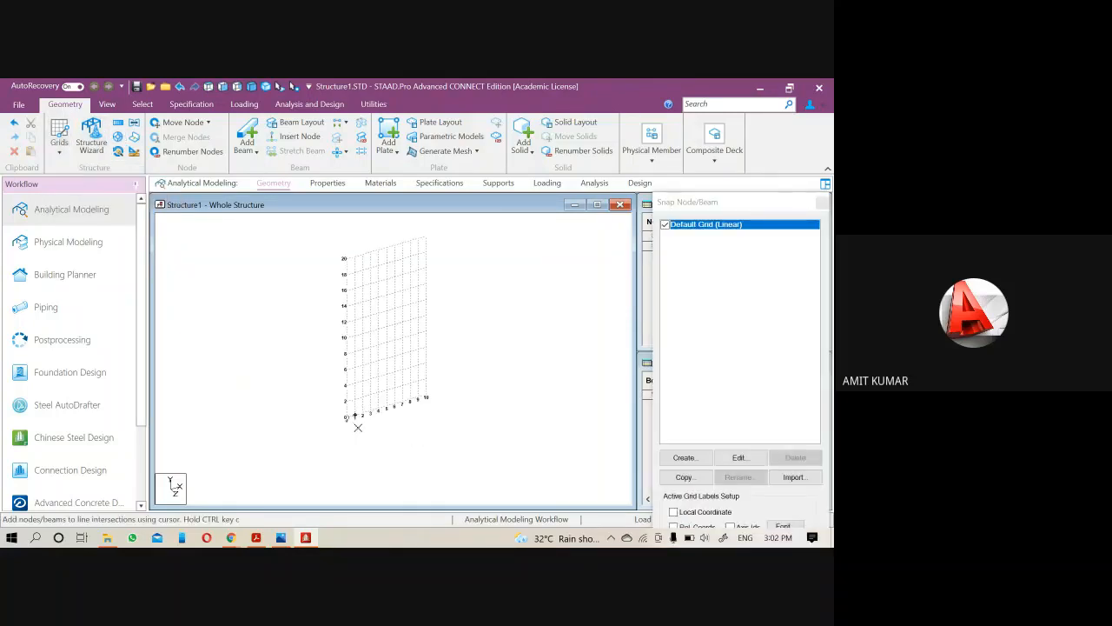
{"action": "left_click", "coordinate": [345, 259]}
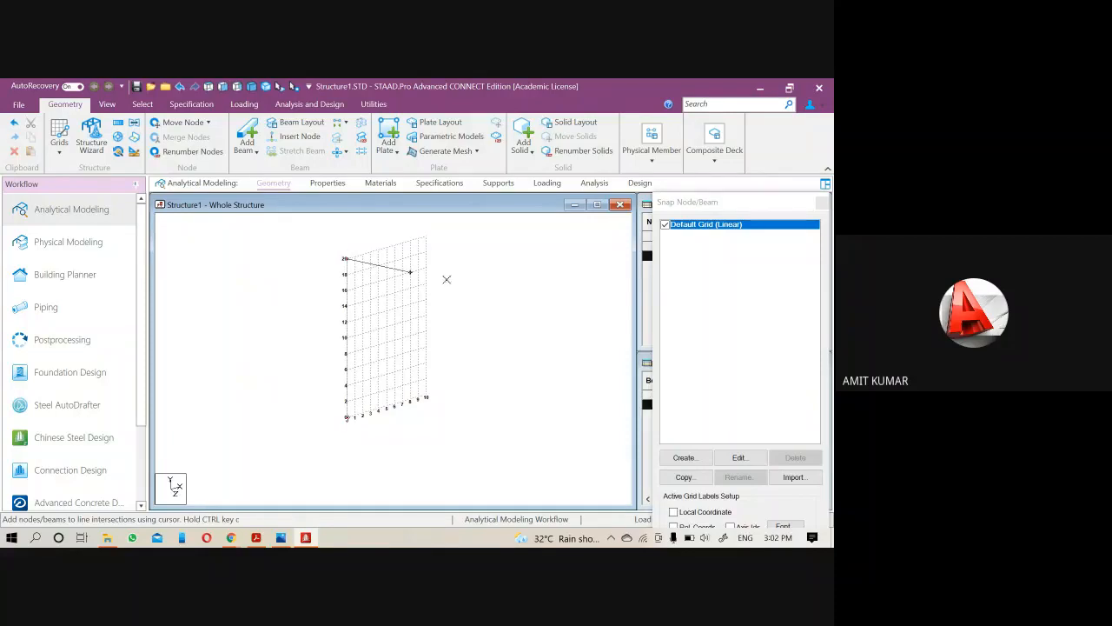
{"action": "key", "text": "Escape"}
{"action": "double_click", "coordinate": [710, 202]}
{"action": "left_click", "coordinate": [721, 520]}
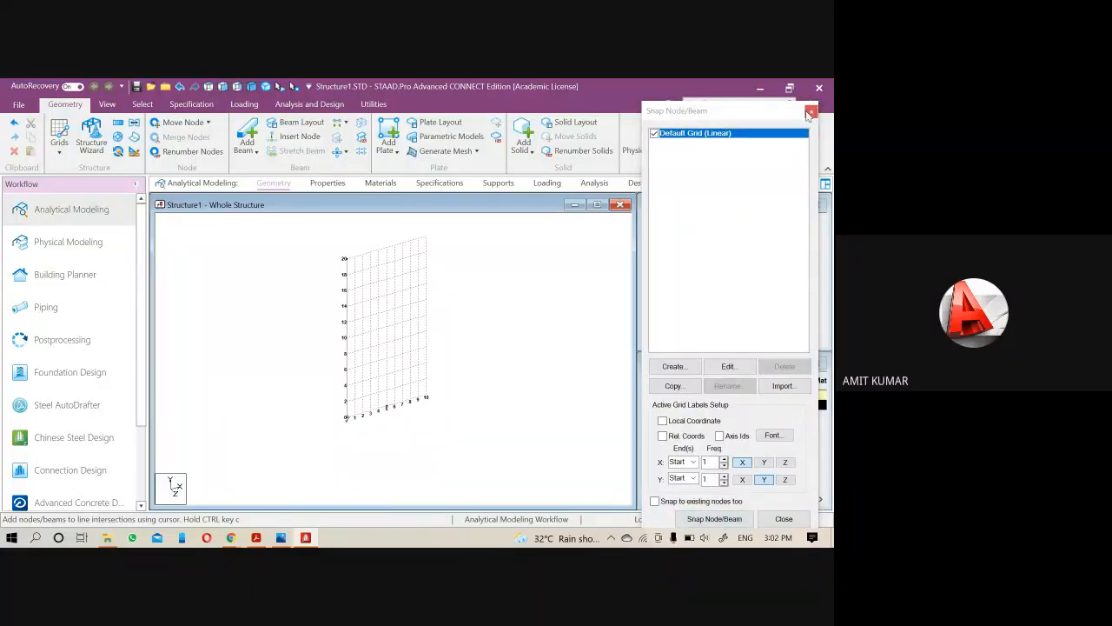
- Close the grid tool and circularly repeat the vertical beam 360 degrees about the Y axis through the node at X 5, using 8 steps
{"action": "left_click", "coordinate": [813, 111]}
{"action": "left_click", "coordinate": [364, 337]}
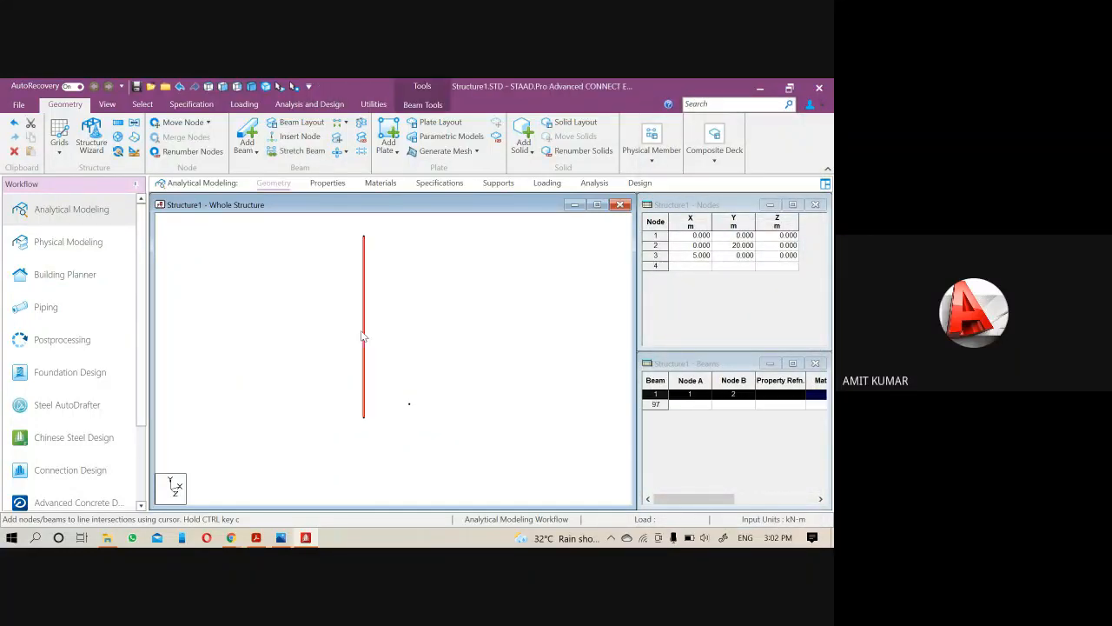
{"action": "left_click", "coordinate": [119, 124]}
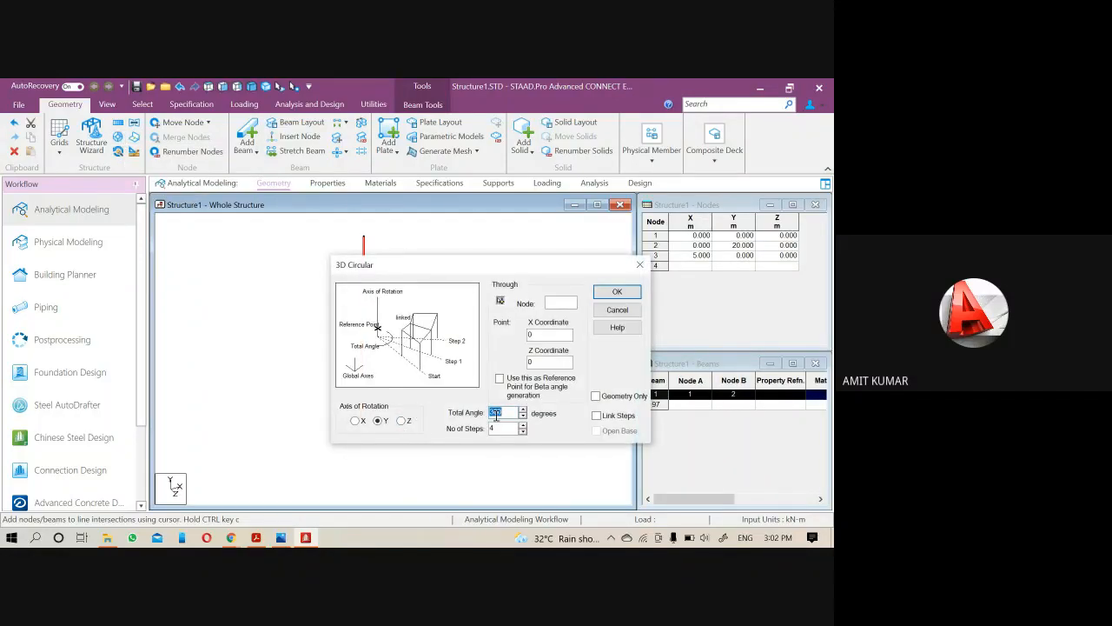
{"action": "double_click", "coordinate": [493, 428]}
{"action": "left_click_drag", "start_coordinate": [482, 268], "coordinate": [536, 120]}
{"action": "left_click", "coordinate": [410, 405]}
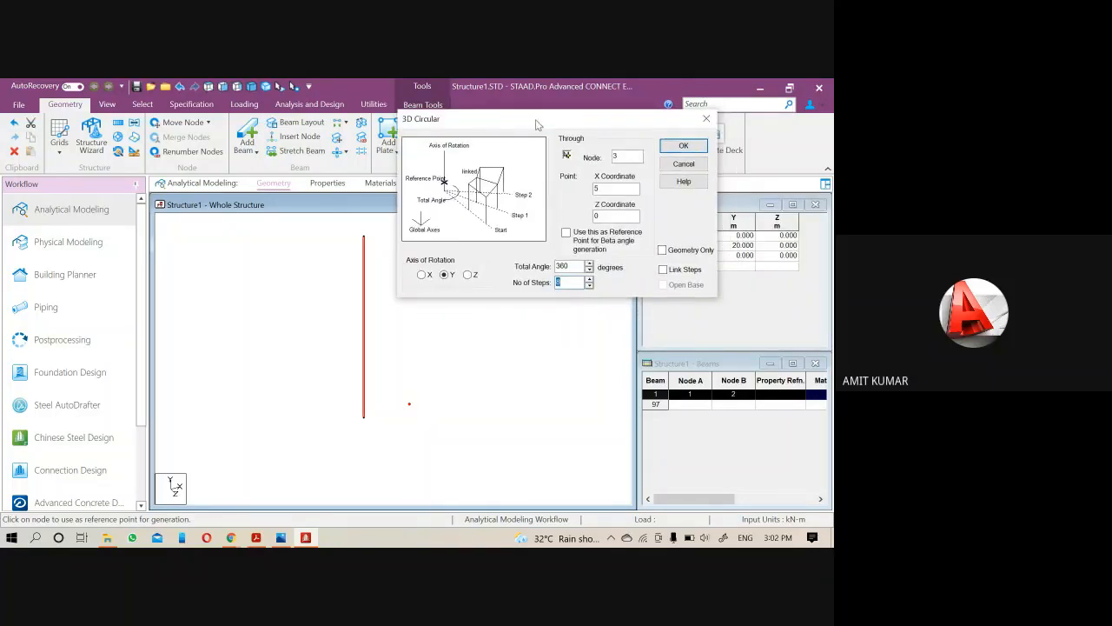
{"action": "left_click", "coordinate": [682, 146]}
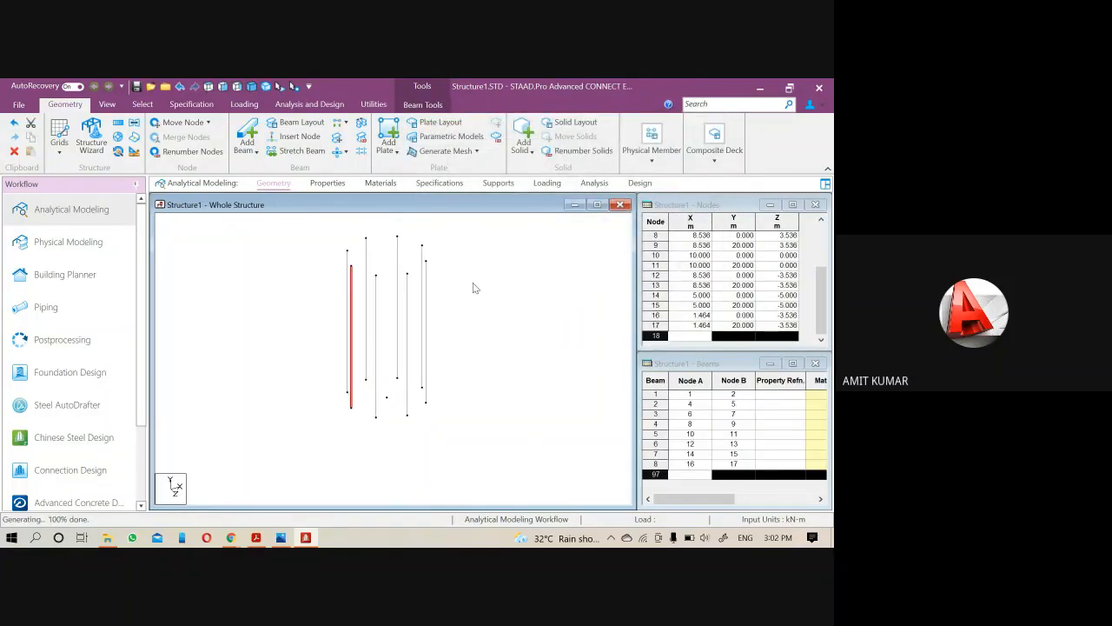
- Check the ring of vertical beams from above and in isometric view, then delete all the beams and their unattached nodes
{"action": "left_click", "coordinate": [209, 86]}
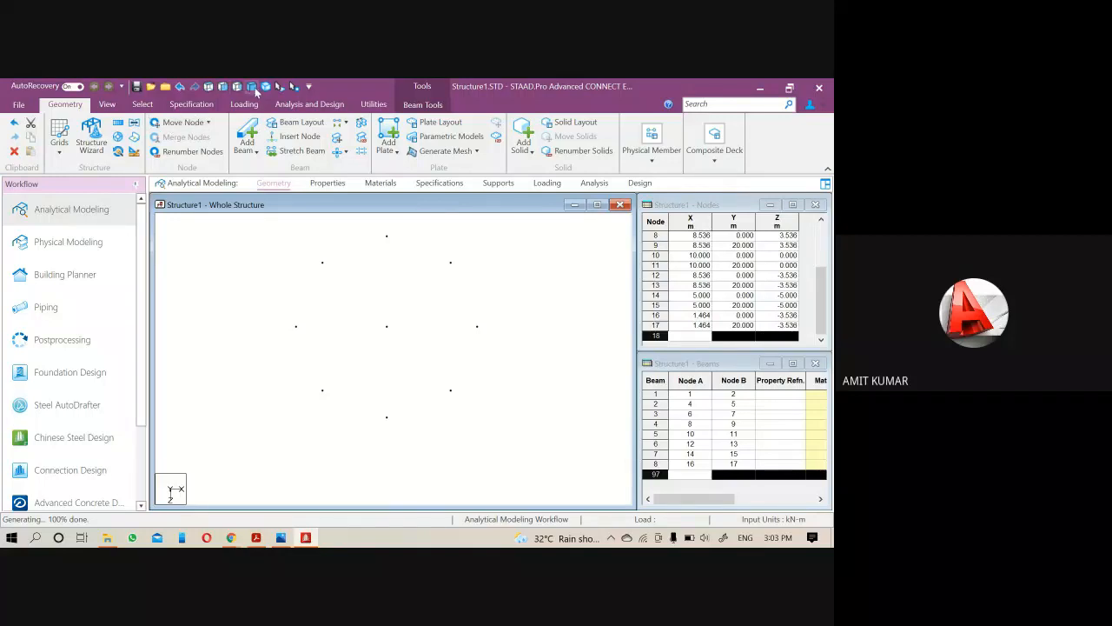
{"action": "left_click", "coordinate": [252, 88]}
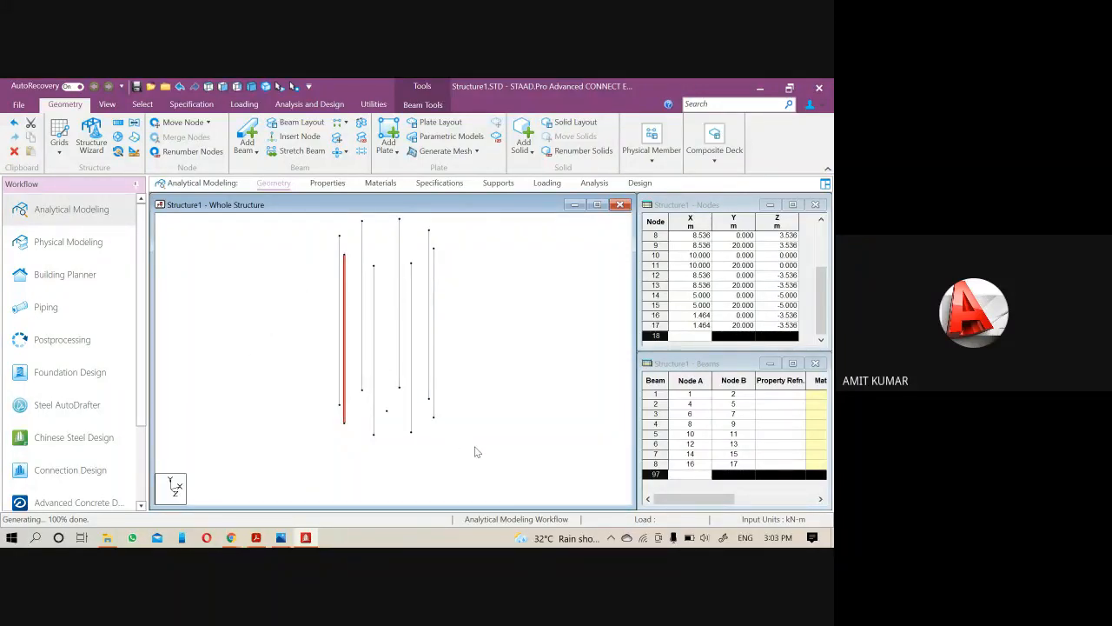
{"action": "middle_click_drag", "start_coordinate": [467, 411], "coordinate": [434, 412]}
{"action": "left_click", "coordinate": [510, 351]}
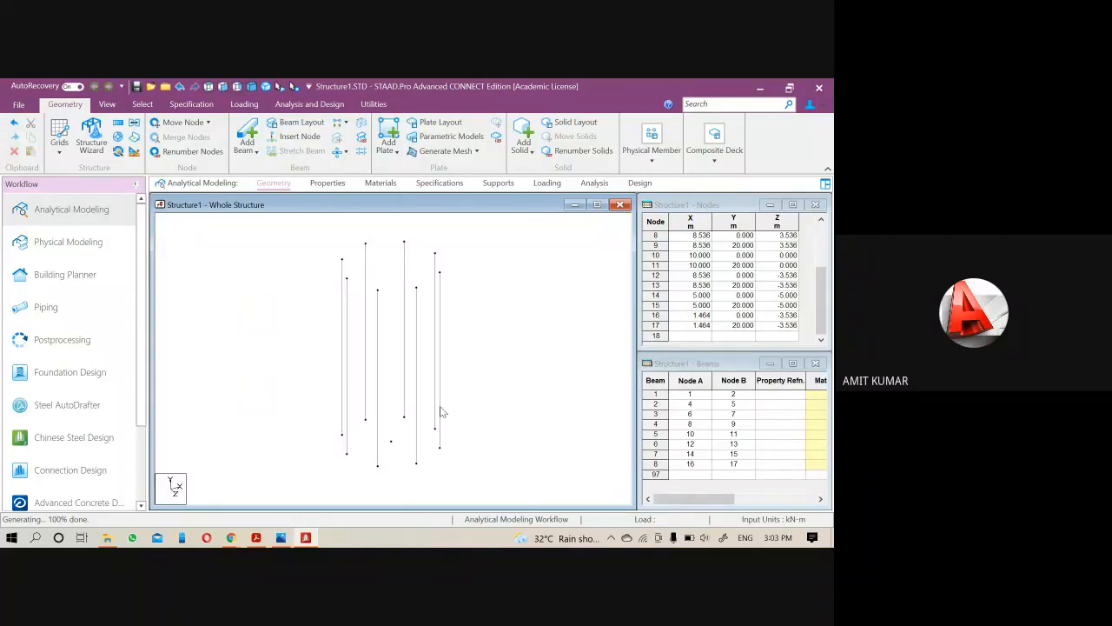
{"action": "scroll", "coordinate": [361, 300], "scroll_direction": "down", "scroll_amount": 1}
{"action": "left_click_drag", "start_coordinate": [465, 480], "coordinate": [273, 243]}
{"action": "key", "text": "Delete"}
{"action": "key", "text": "Return"}
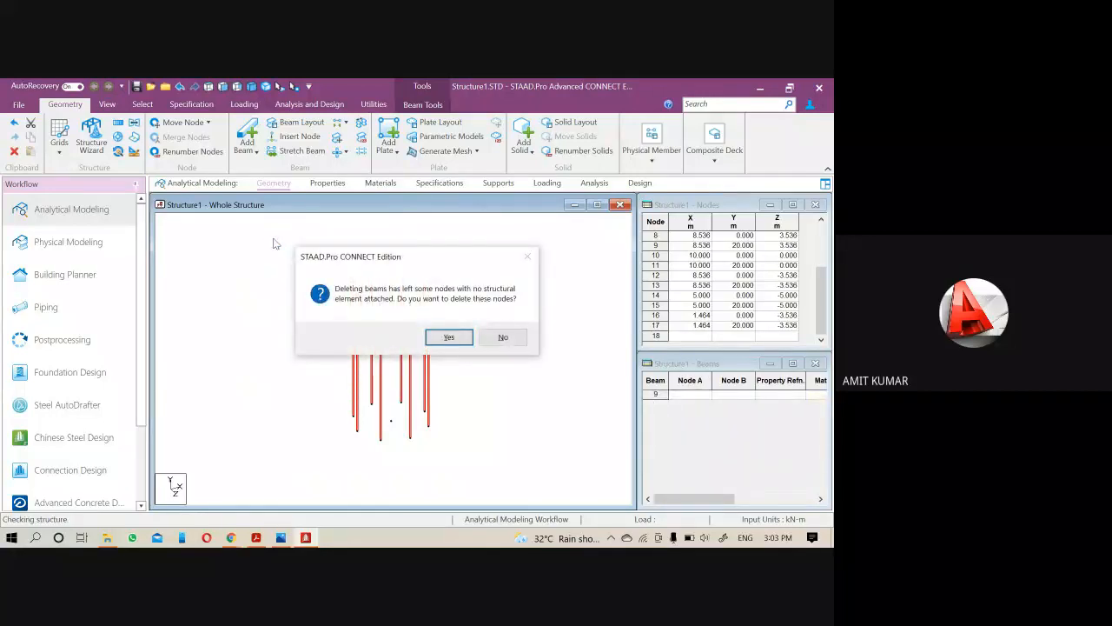
{"action": "key", "text": "Return"}
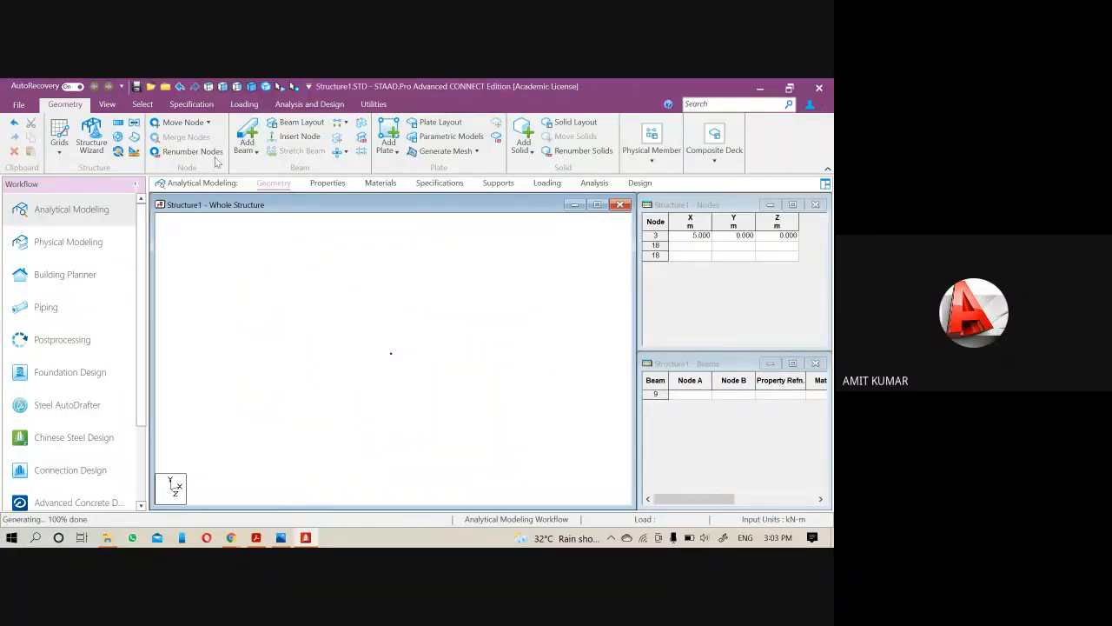
- Delete the remaining reference node at X 5
{"action": "left_click", "coordinate": [296, 88]}
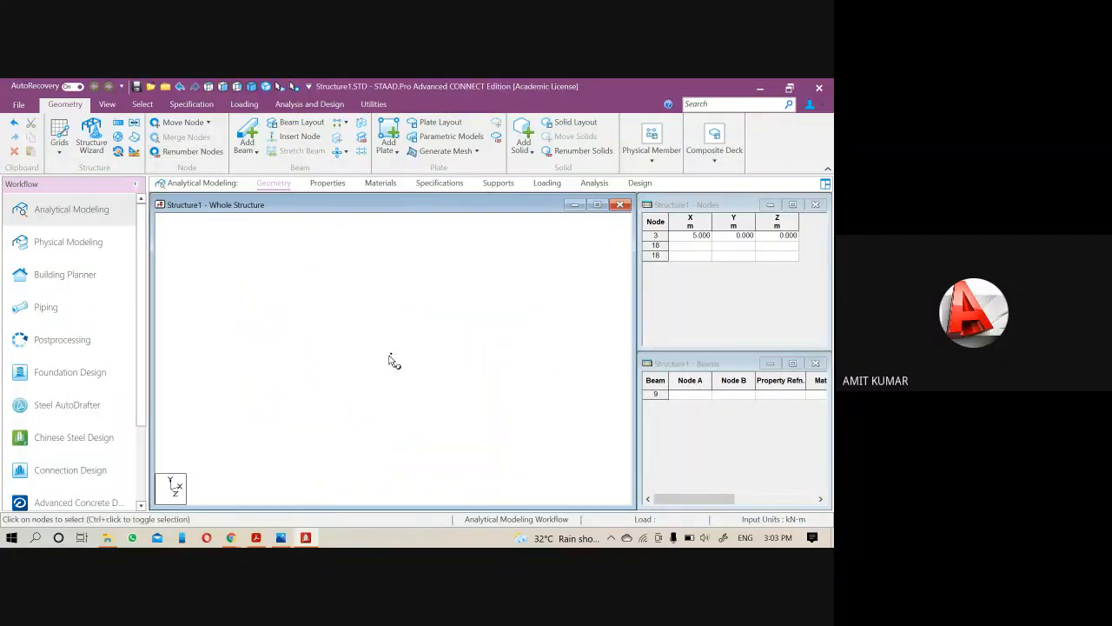
{"action": "left_click", "coordinate": [391, 355]}
{"action": "key", "text": "Delete"}
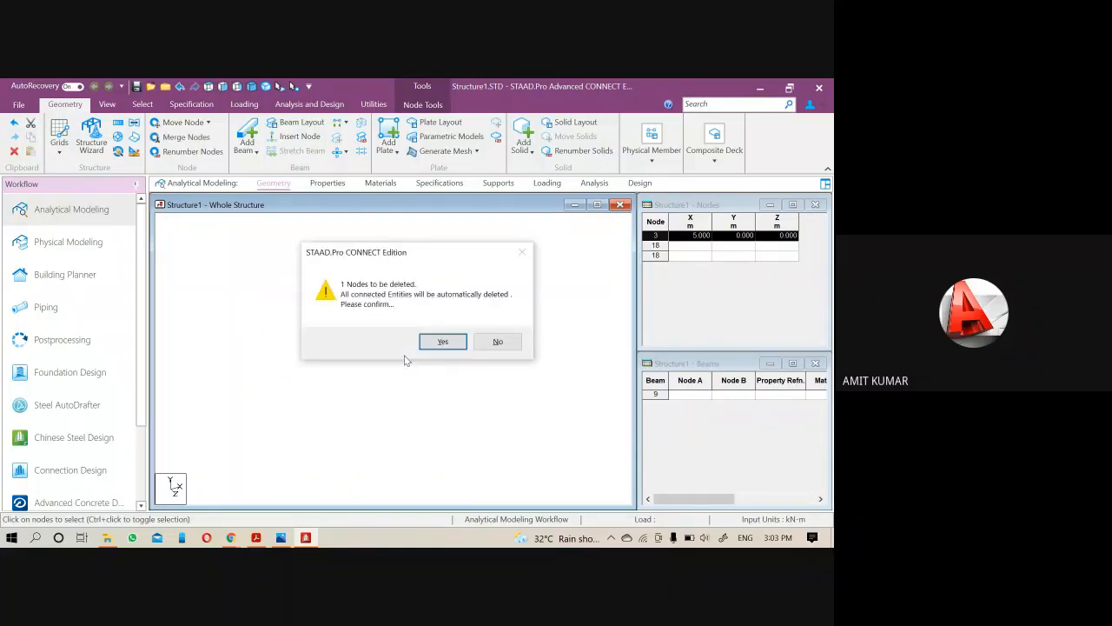
{"action": "key", "text": "Return"}
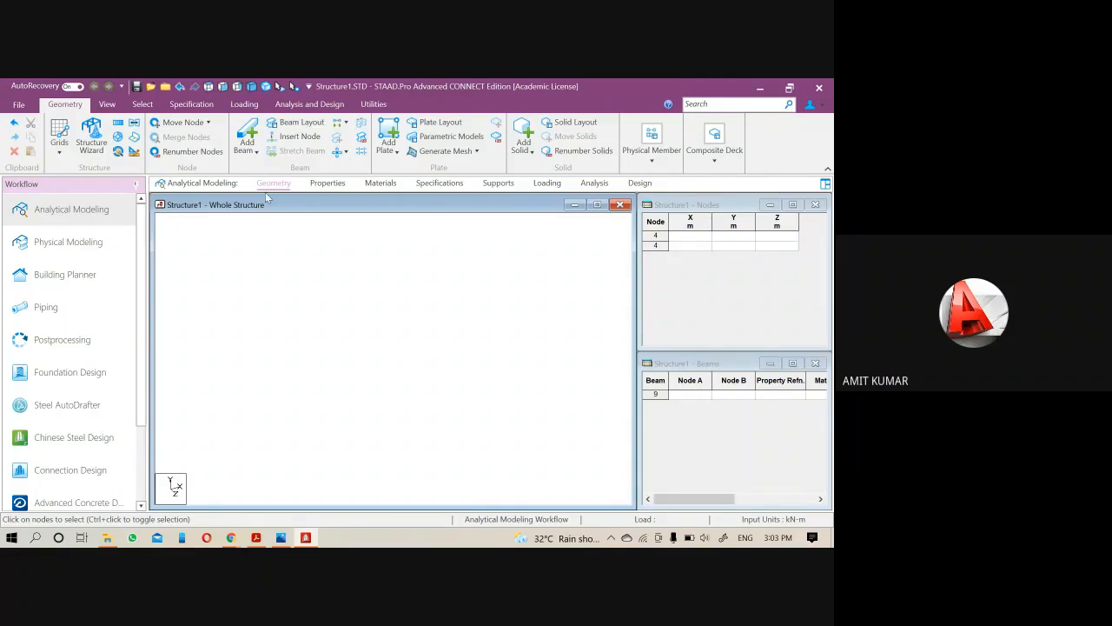
- Start a new snap grid definition and set its type to Radial
{"action": "left_click", "coordinate": [59, 152]}
{"action": "left_click", "coordinate": [76, 173]}
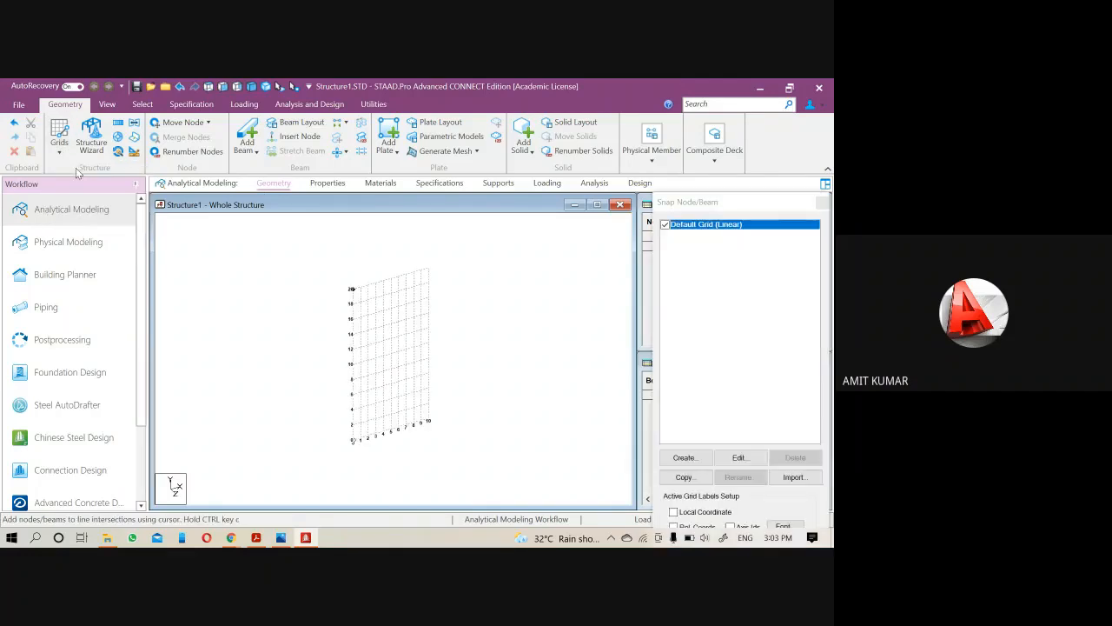
{"action": "left_click", "coordinate": [685, 458]}
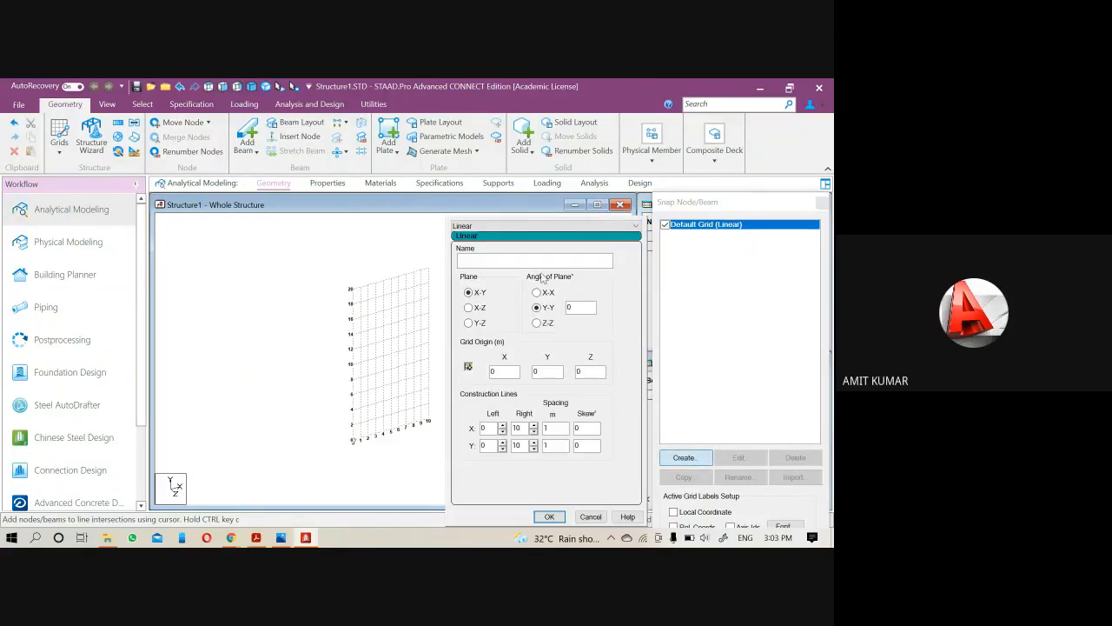
{"action": "left_click", "coordinate": [491, 226]}
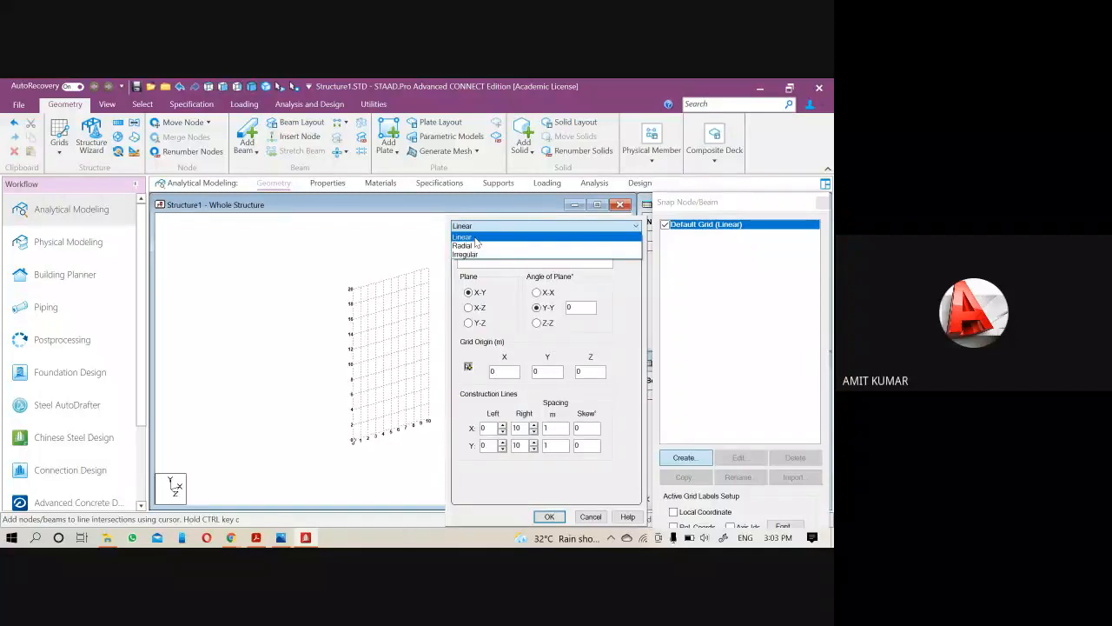
{"action": "left_click", "coordinate": [475, 238]}
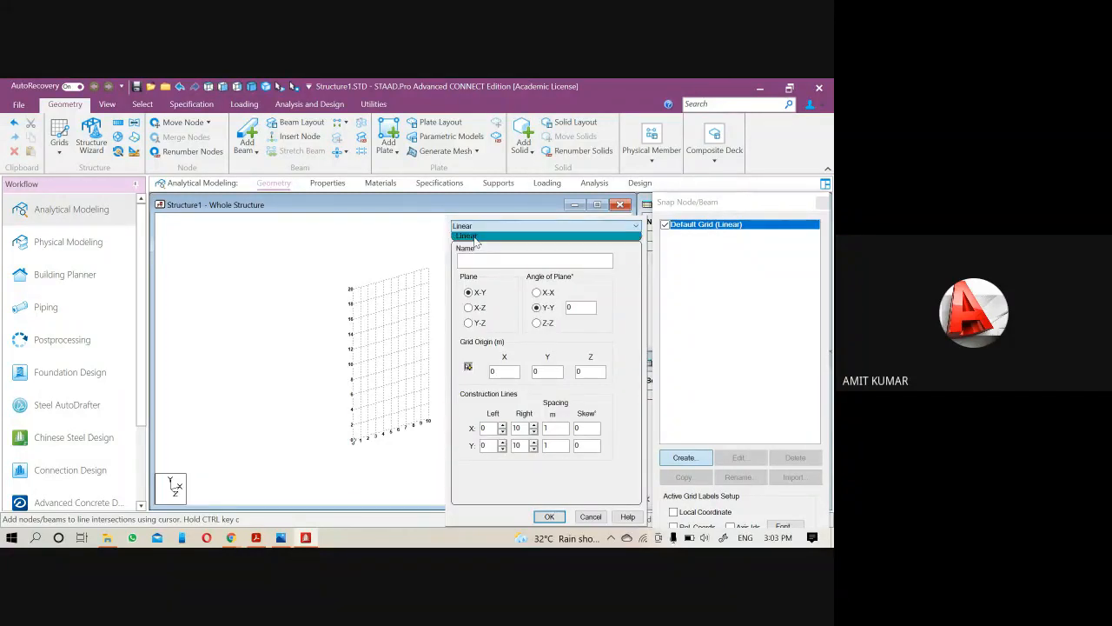
{"action": "scroll", "coordinate": [378, 459], "scroll_direction": "up", "scroll_amount": 2}
{"action": "middle_click_drag", "start_coordinate": [379, 459], "coordinate": [277, 431]}
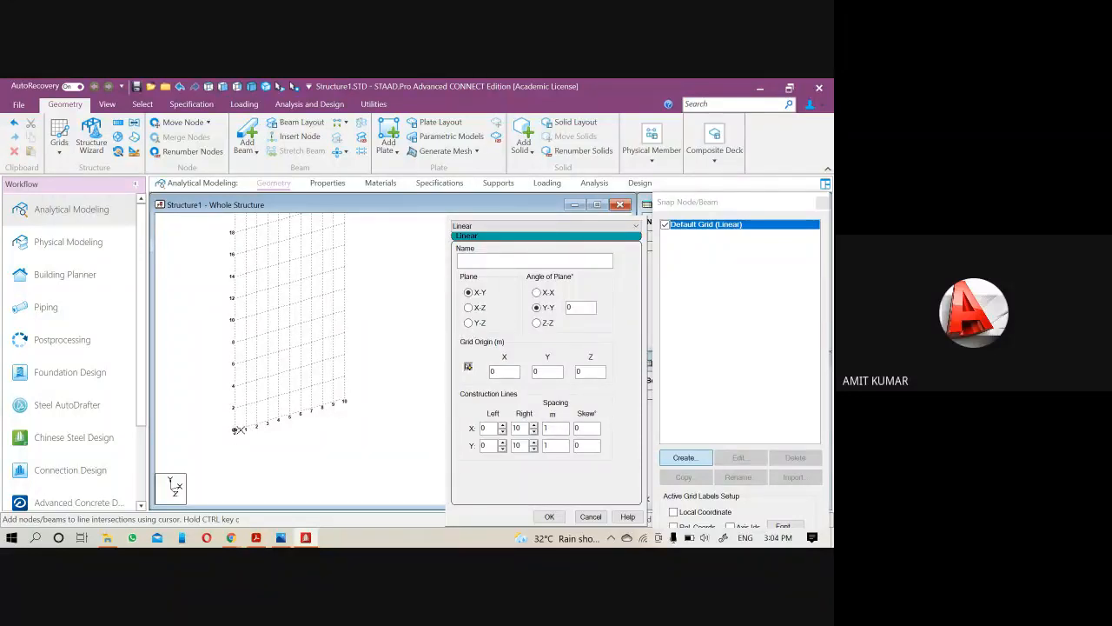
{"action": "scroll", "coordinate": [289, 392], "scroll_direction": "down", "scroll_amount": 3}
{"action": "middle_click_drag", "start_coordinate": [353, 408], "coordinate": [353, 462]}
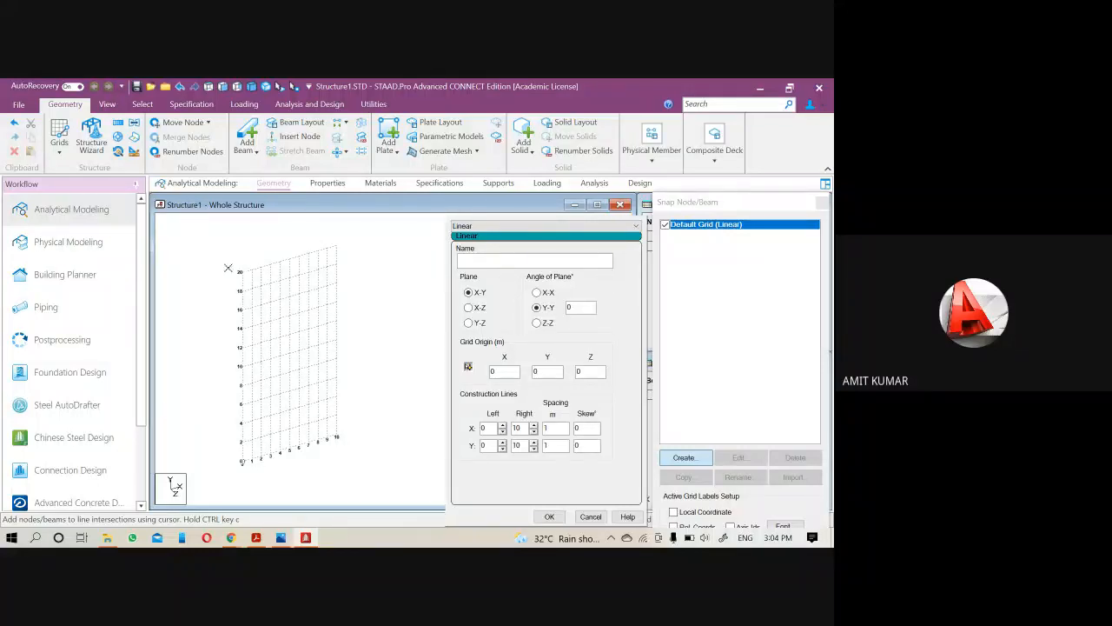
{"action": "scroll", "coordinate": [245, 476], "scroll_direction": "up", "scroll_amount": 1}
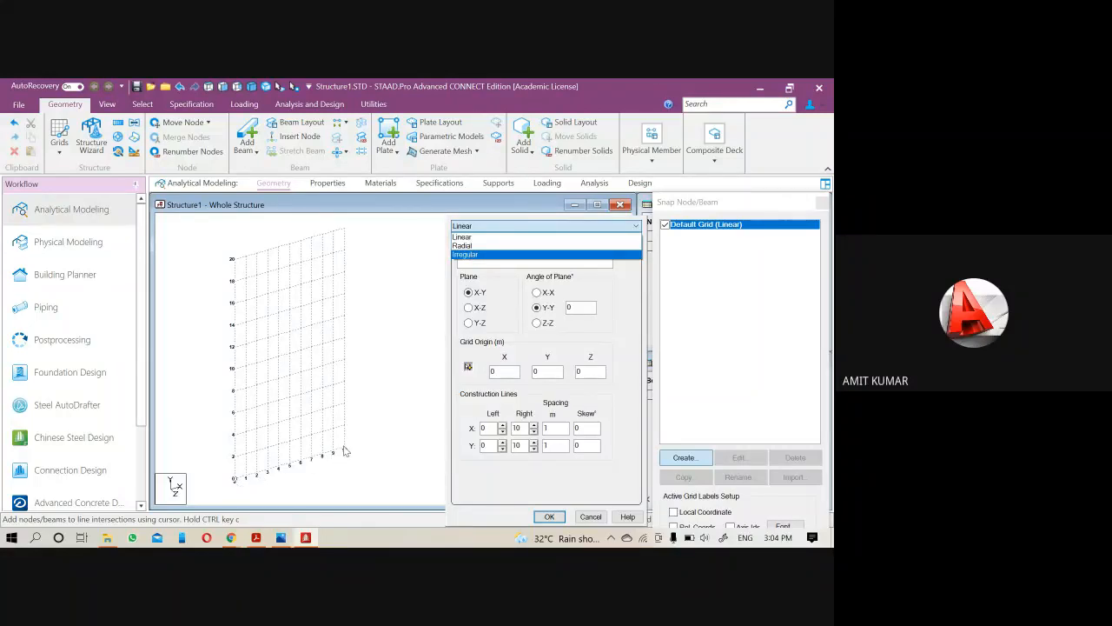
{"action": "left_click", "coordinate": [469, 246]}
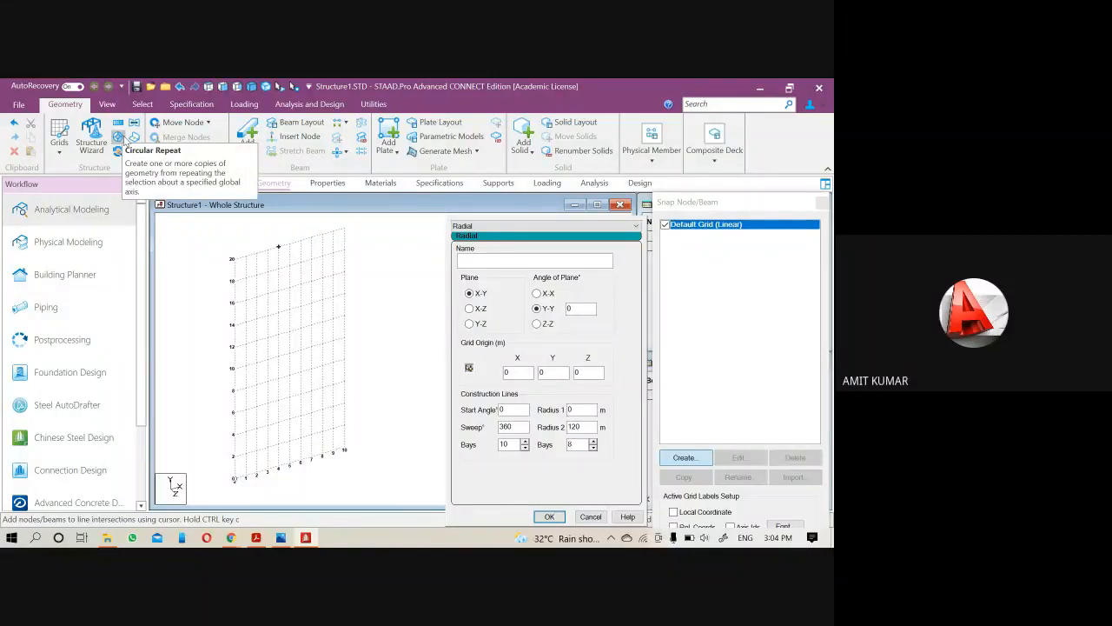
- Name the radial grid RAD, place it on the X-Z plane, and create it with the default construction lines
{"action": "left_click", "coordinate": [488, 260]}
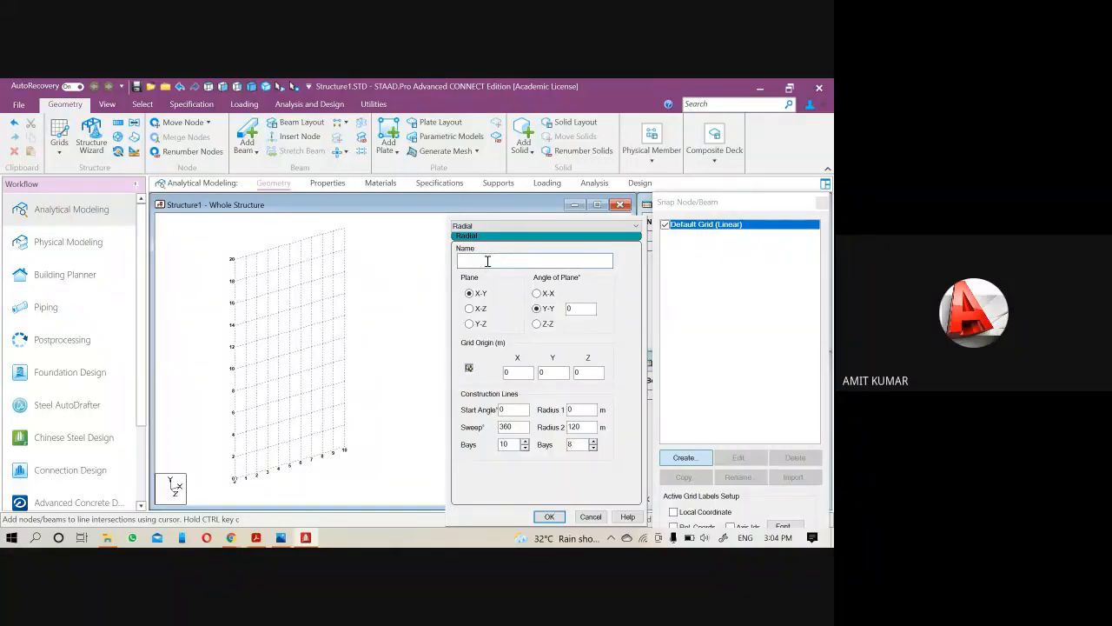
{"action": "type", "text": "RAD"}
{"action": "left_click", "coordinate": [469, 310]}
{"action": "left_click_drag", "start_coordinate": [513, 427], "coordinate": [496, 427]}
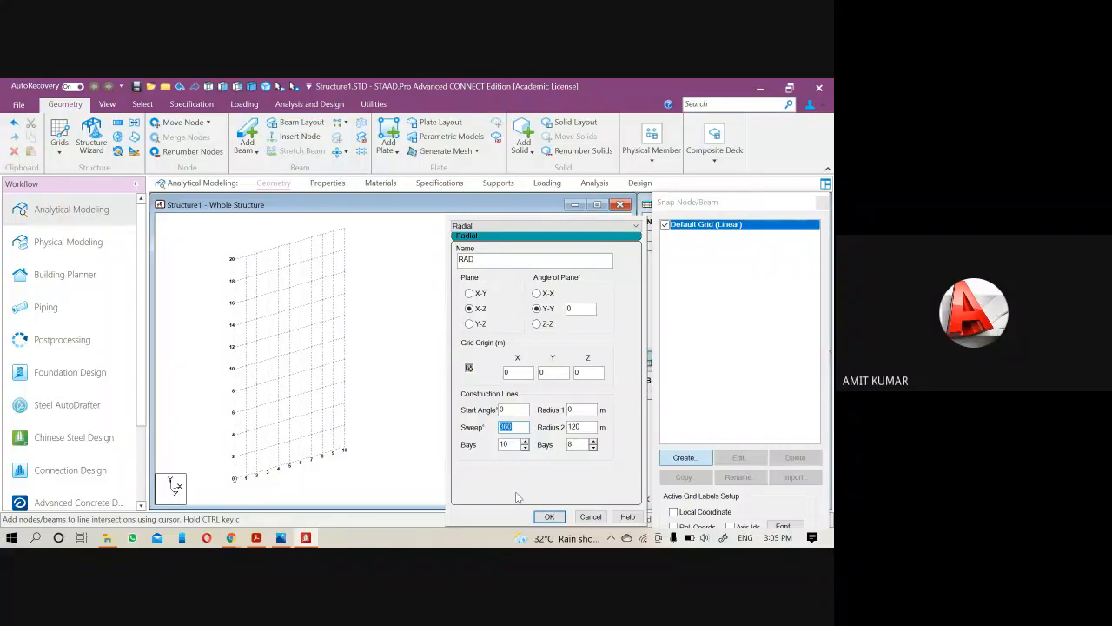
{"action": "double_click", "coordinate": [582, 426]}
{"action": "double_click", "coordinate": [505, 444]}
{"action": "double_click", "coordinate": [578, 445]}
{"action": "double_click", "coordinate": [506, 444]}
{"action": "left_click", "coordinate": [578, 445]}
{"action": "left_click", "coordinate": [548, 517]}
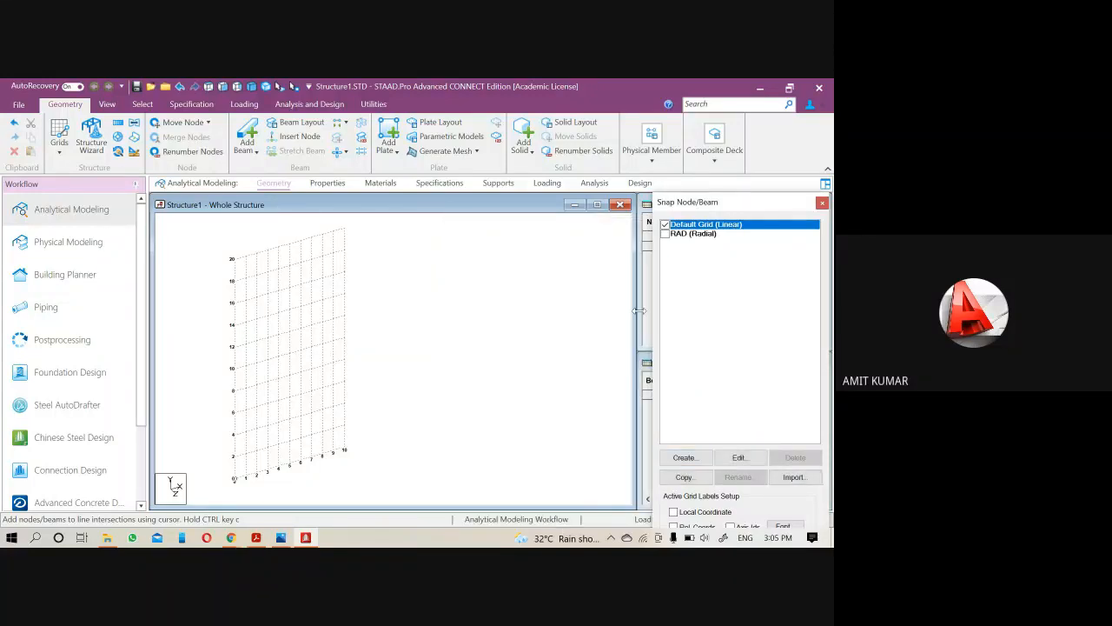
- Make RAD the active grid and edit its definition to use 10 bays along the radius
{"action": "left_click", "coordinate": [666, 233]}
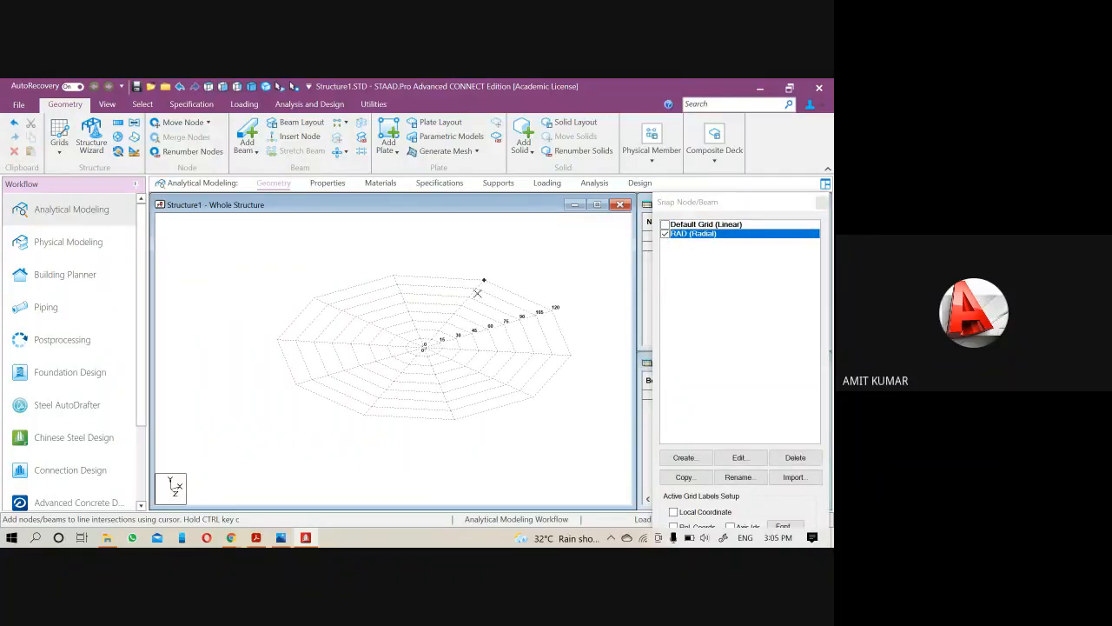
{"action": "scroll", "coordinate": [493, 363], "scroll_direction": "up", "scroll_amount": 1}
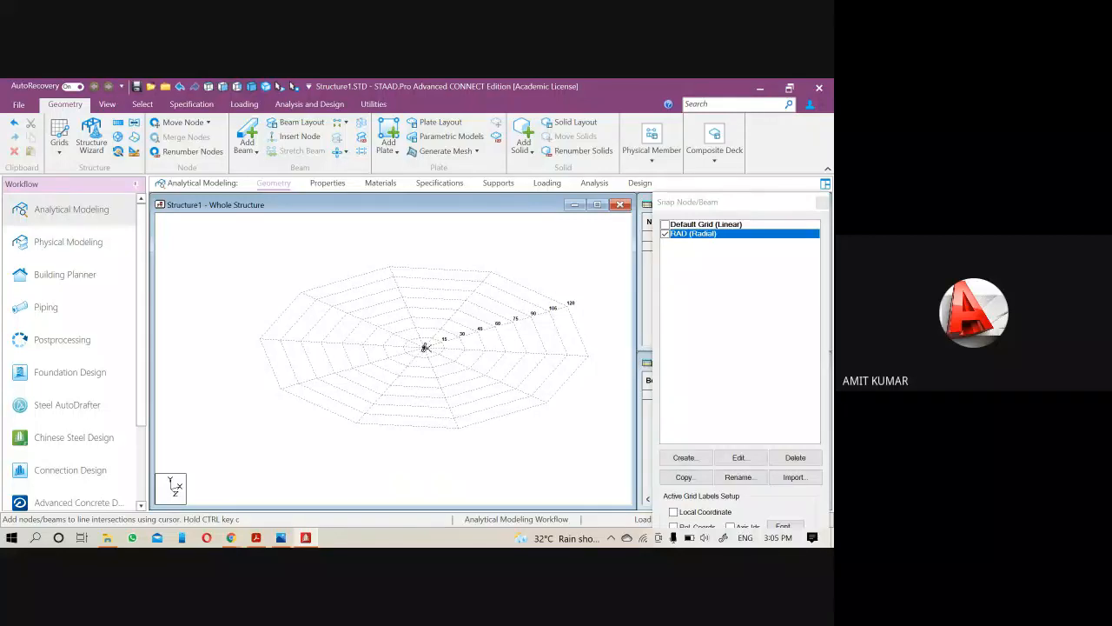
{"action": "left_click", "coordinate": [739, 457]}
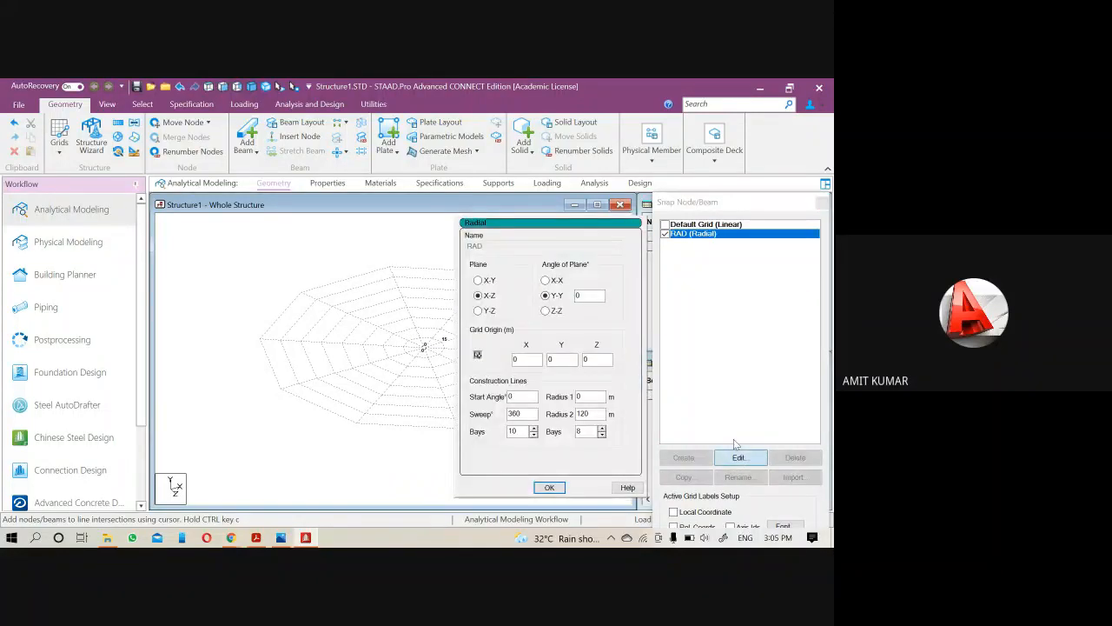
{"action": "left_click_drag", "start_coordinate": [689, 202], "coordinate": [793, 130]}
{"action": "left_click", "coordinate": [731, 302]}
{"action": "double_click", "coordinate": [728, 301]}
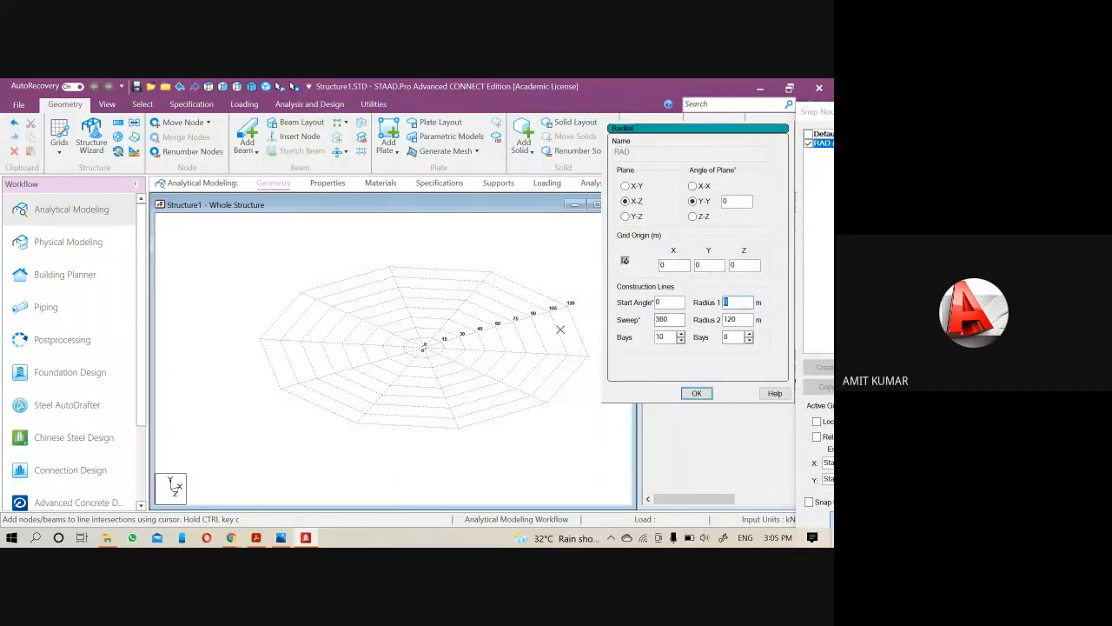
{"action": "middle_click_drag", "start_coordinate": [442, 351], "coordinate": [376, 374]}
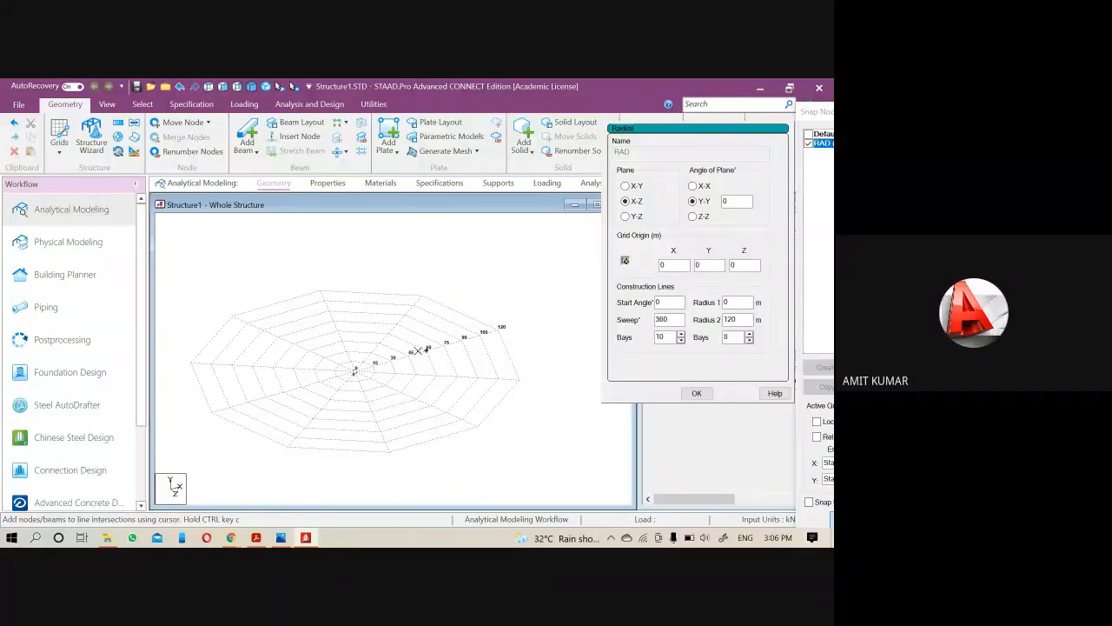
{"action": "scroll", "coordinate": [369, 369], "scroll_direction": "up", "scroll_amount": 1}
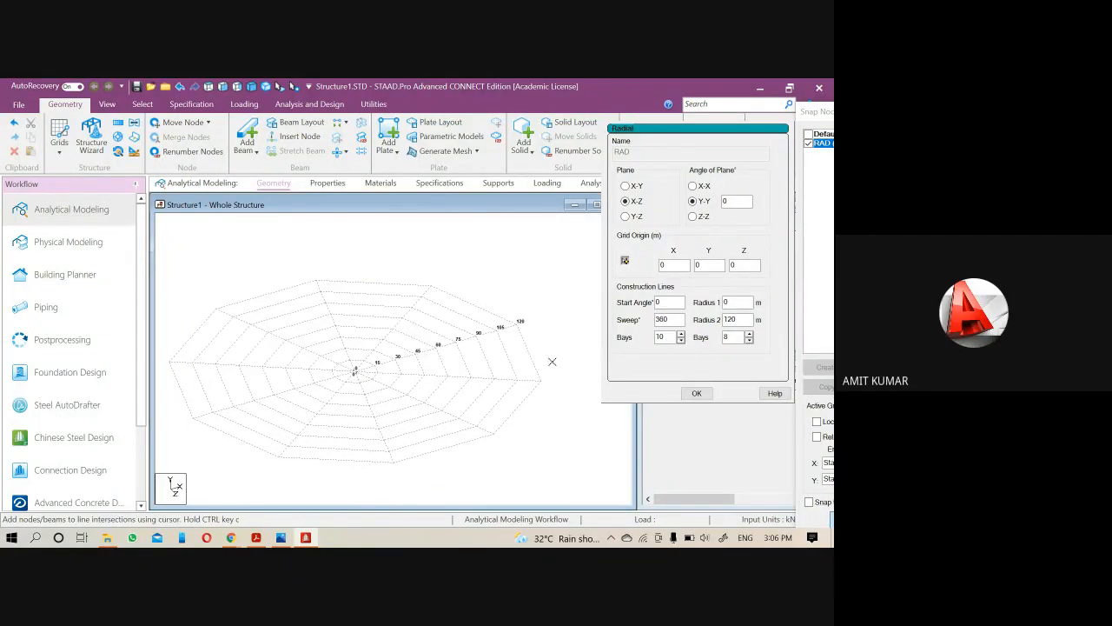
{"action": "double_click", "coordinate": [730, 339]}
{"action": "type", "text": "10"}
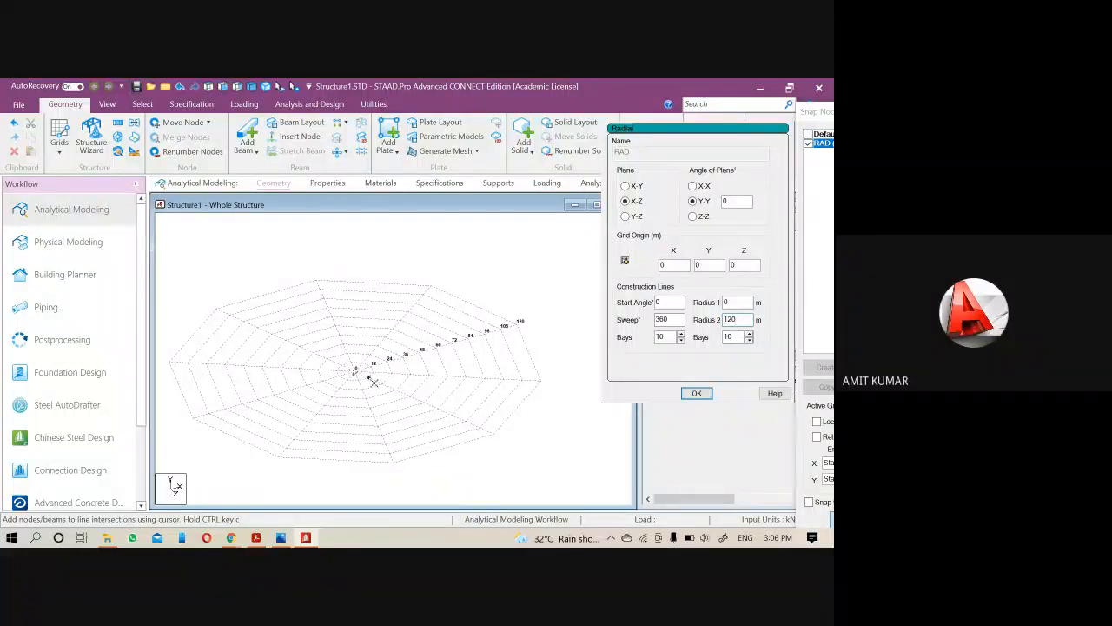
- Set the RAD grid's Radius 2 to 10 m and examine the spacing of its rings
{"action": "double_click", "coordinate": [734, 319]}
{"action": "type", "text": "1"}
{"action": "double_click", "coordinate": [746, 322]}
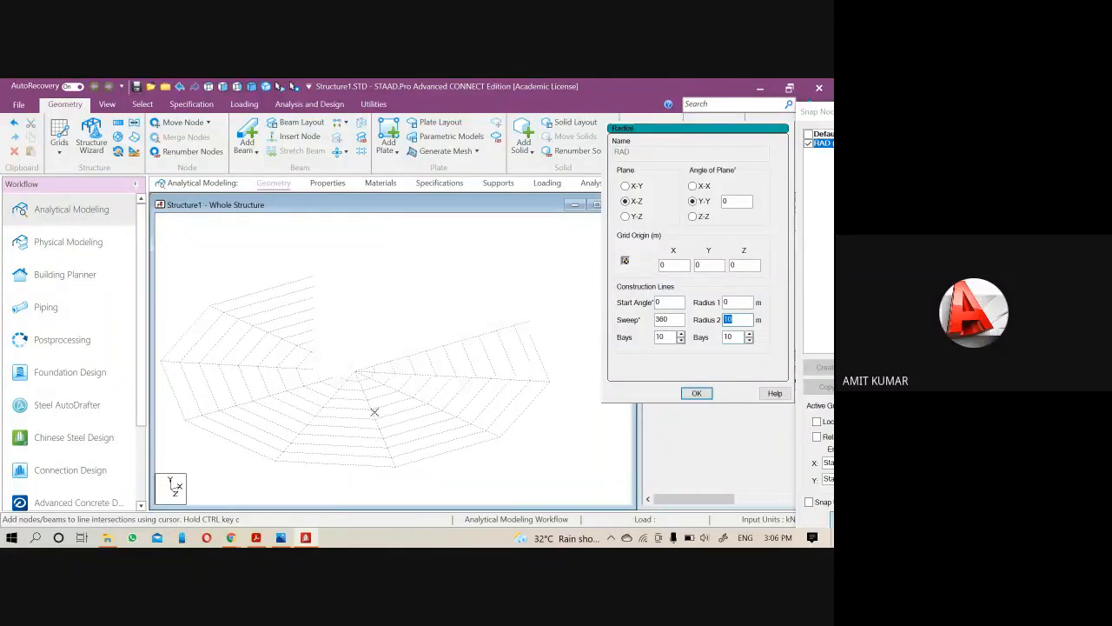
{"action": "scroll", "coordinate": [374, 420], "scroll_direction": "down", "scroll_amount": 1}
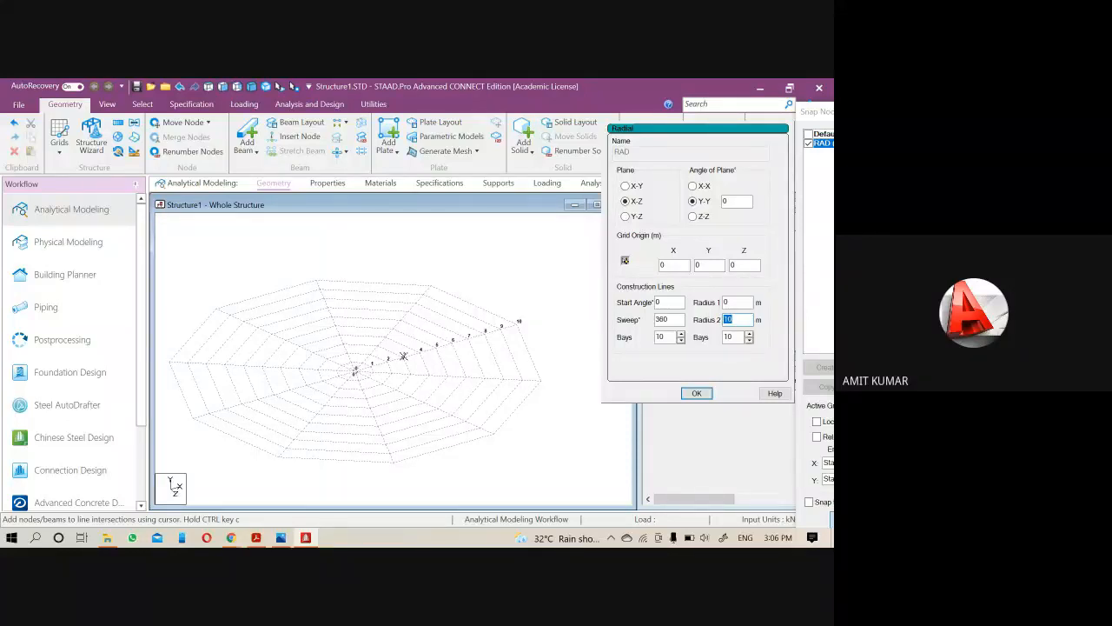
{"action": "scroll", "coordinate": [368, 373], "scroll_direction": "up", "scroll_amount": 1}
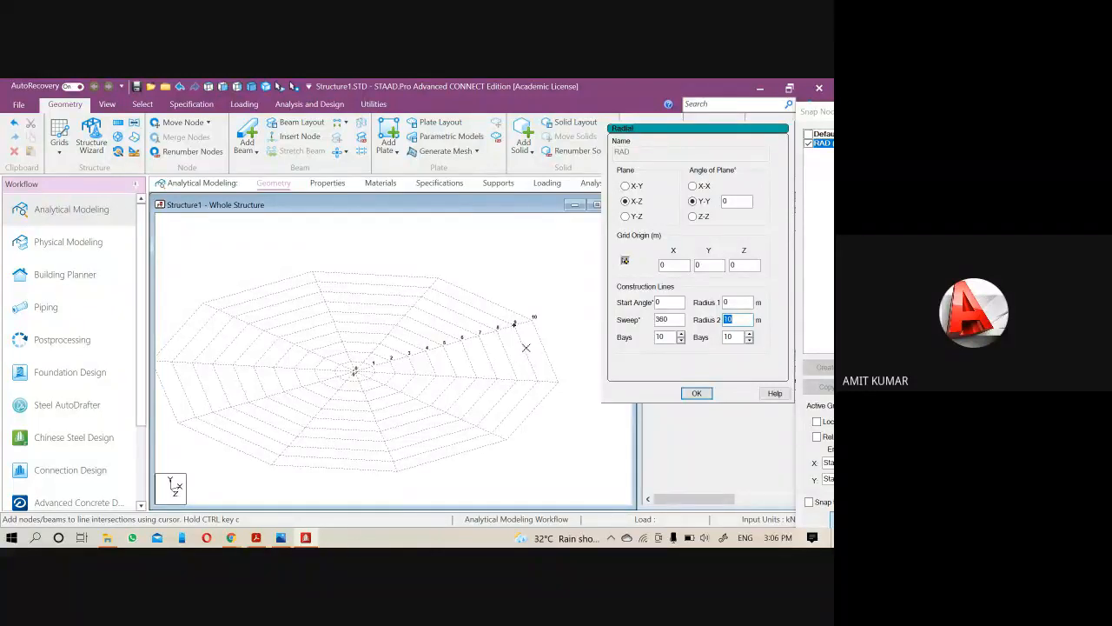
{"action": "key", "text": "Tab"}
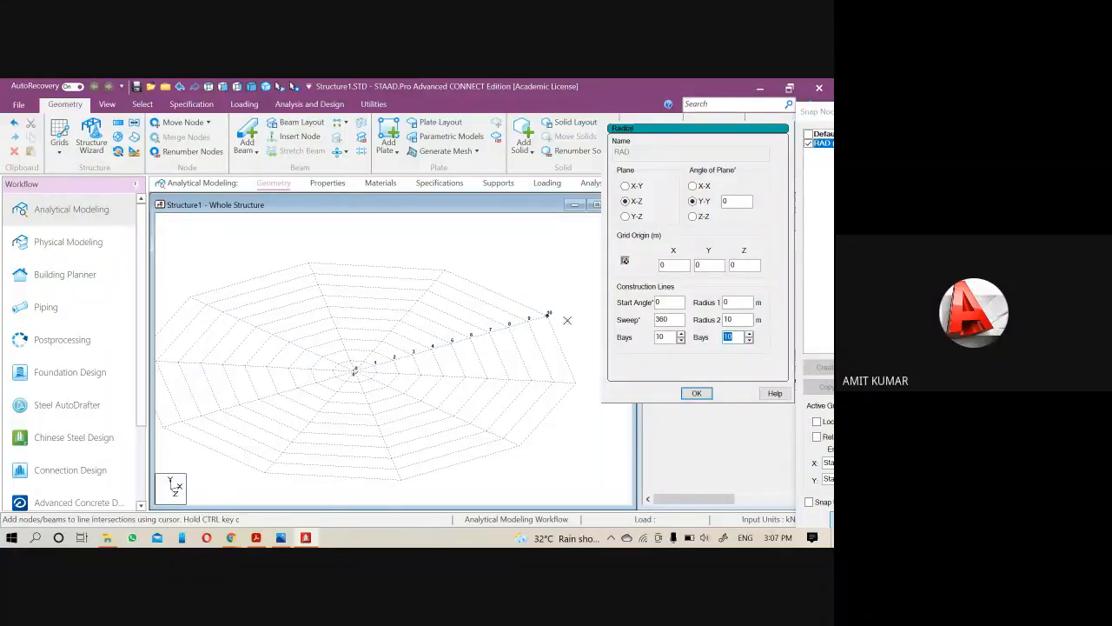
{"action": "double_click", "coordinate": [729, 337]}
{"action": "scroll", "coordinate": [590, 350], "scroll_direction": "down", "scroll_amount": 2}
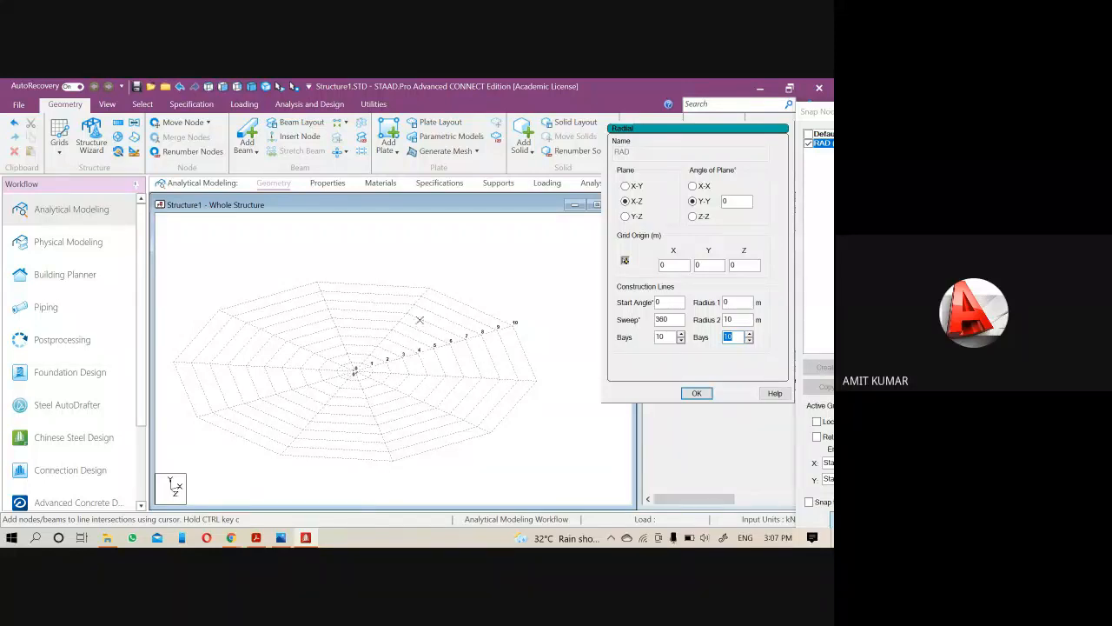
- View the RAD grid in plan and reduce its number of bays around the 360-degree sweep to 4
{"action": "left_click", "coordinate": [210, 87]}
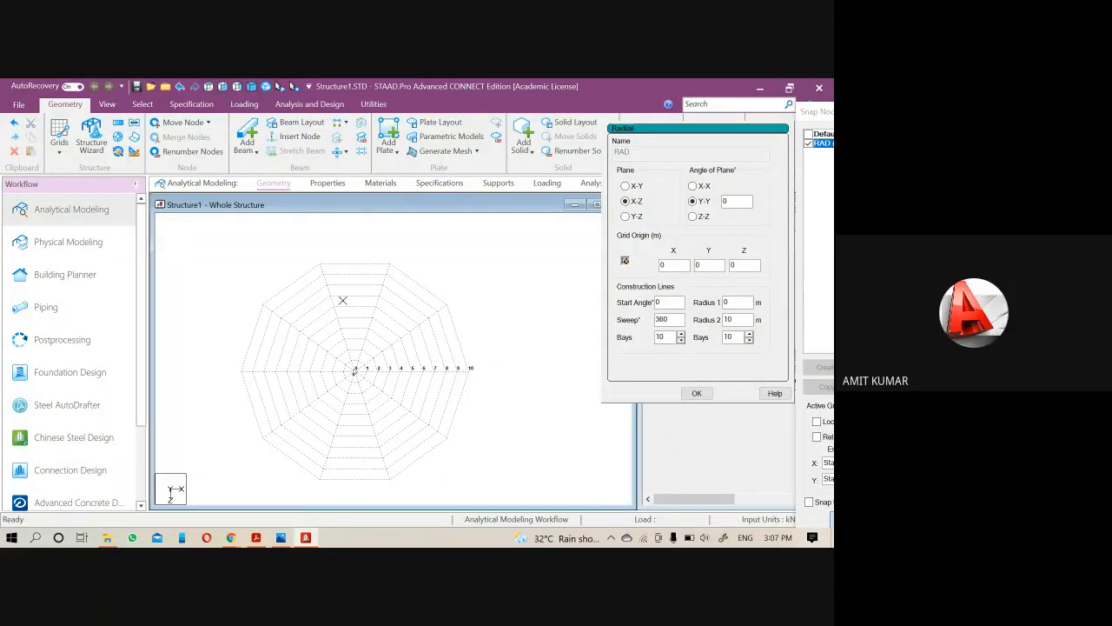
{"action": "left_click", "coordinate": [680, 340]}
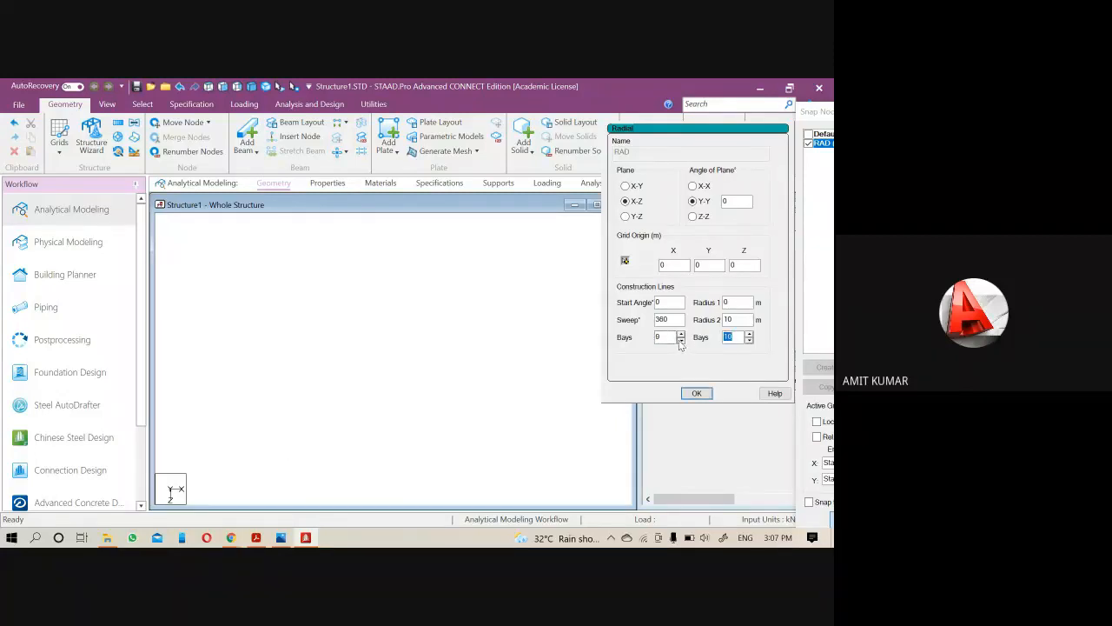
{"action": "left_click", "coordinate": [680, 340]}
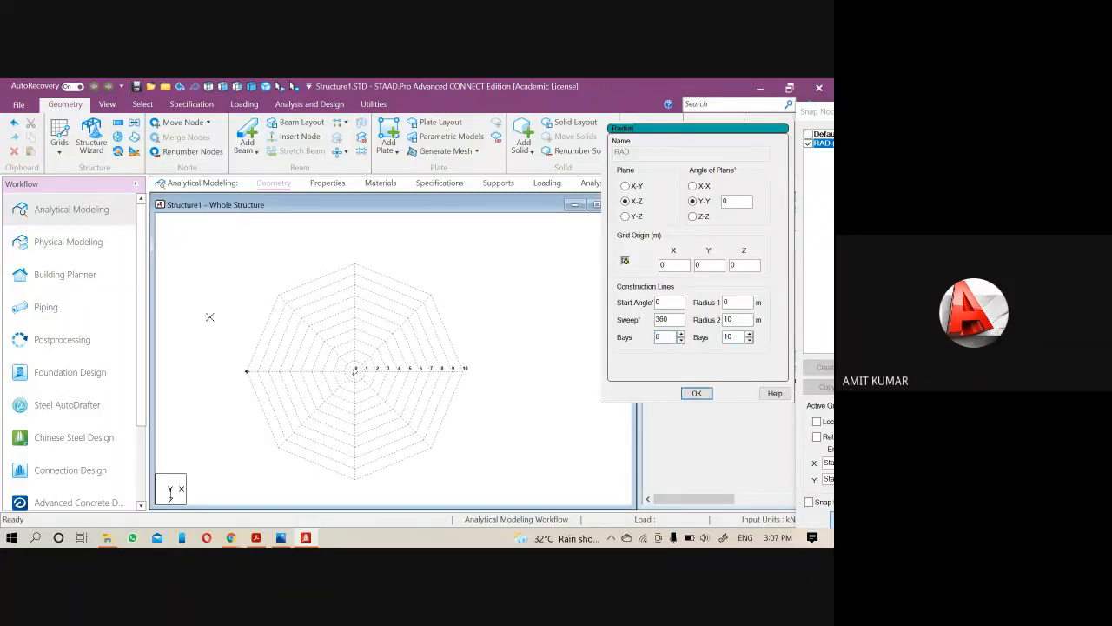
{"action": "double_click", "coordinate": [680, 340]}
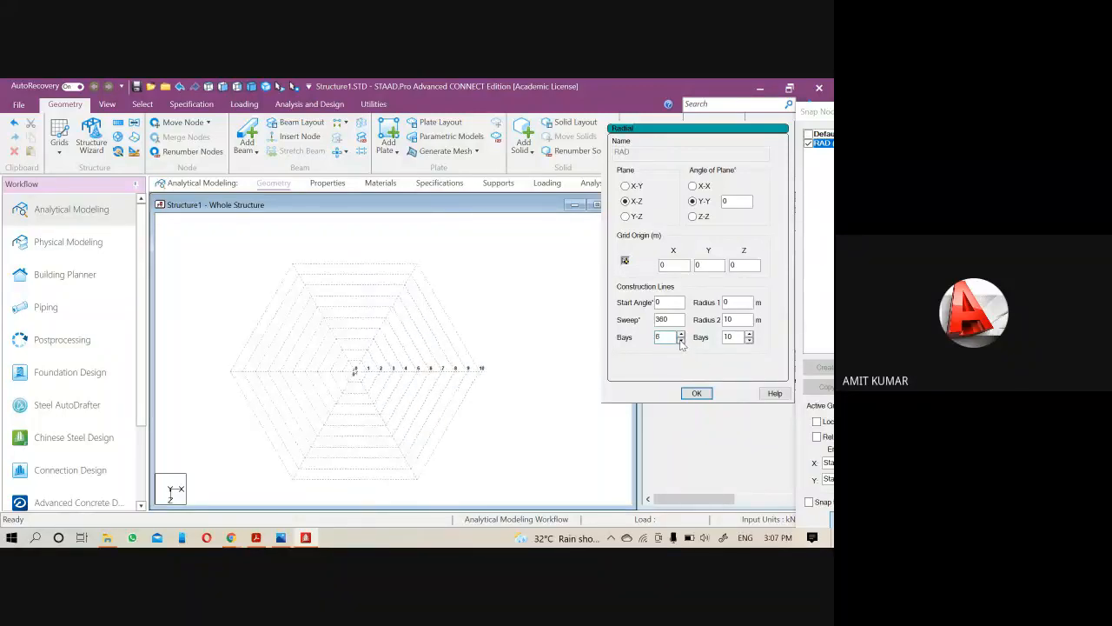
{"action": "left_click", "coordinate": [680, 341]}
{"action": "left_click", "coordinate": [682, 341]}
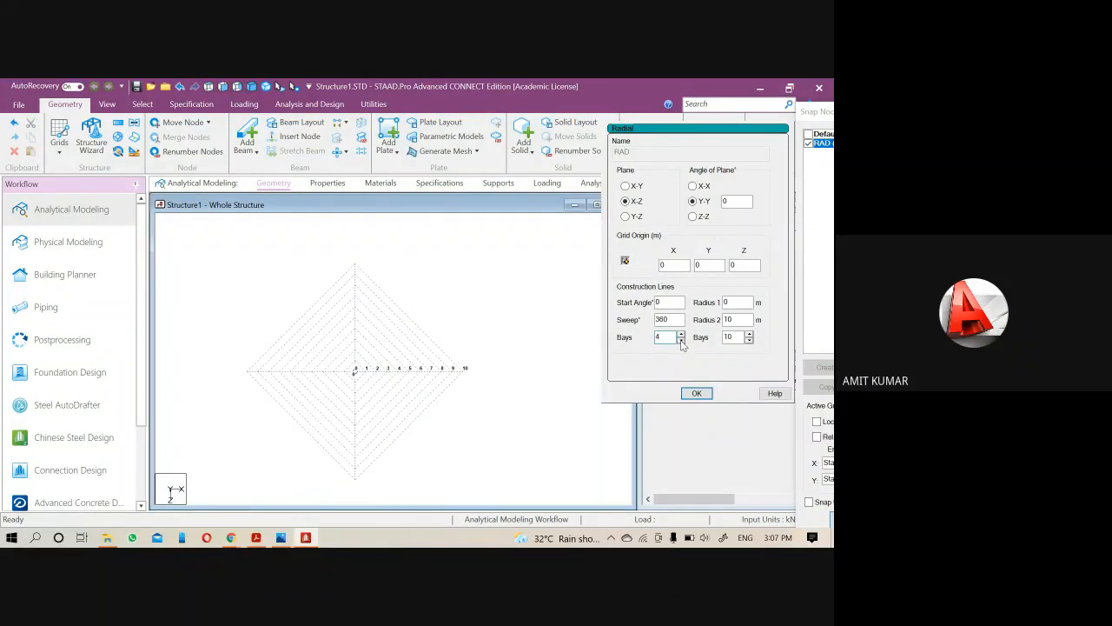
- Raise the RAD grid's bays around the 360-degree sweep to 8
{"action": "double_click", "coordinate": [658, 320]}
{"action": "left_click", "coordinate": [682, 334]}
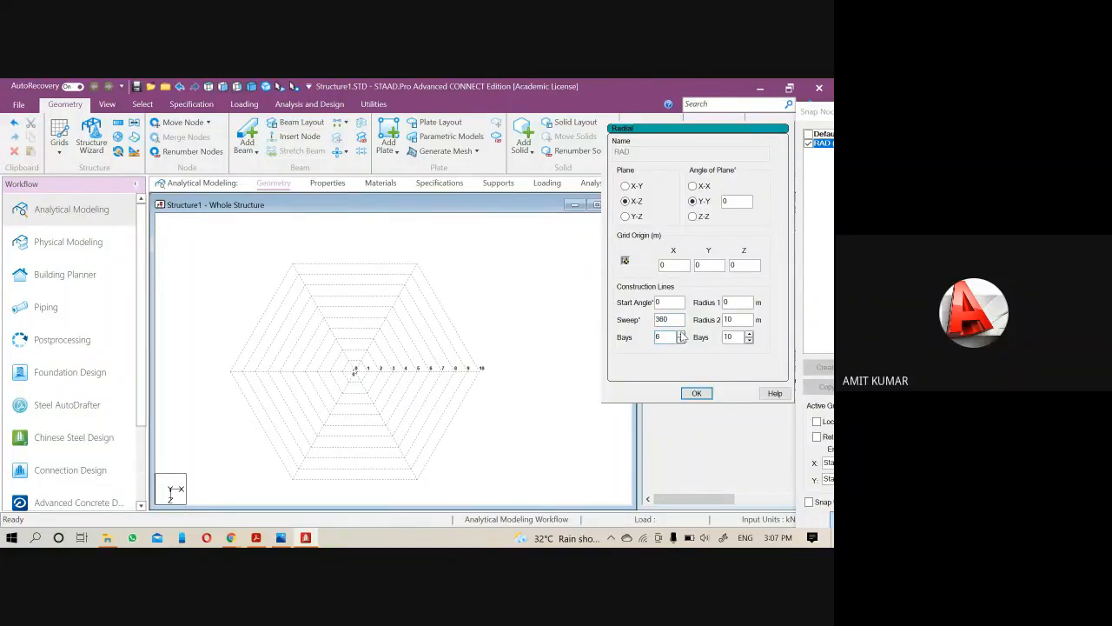
{"action": "left_click", "coordinate": [681, 334]}
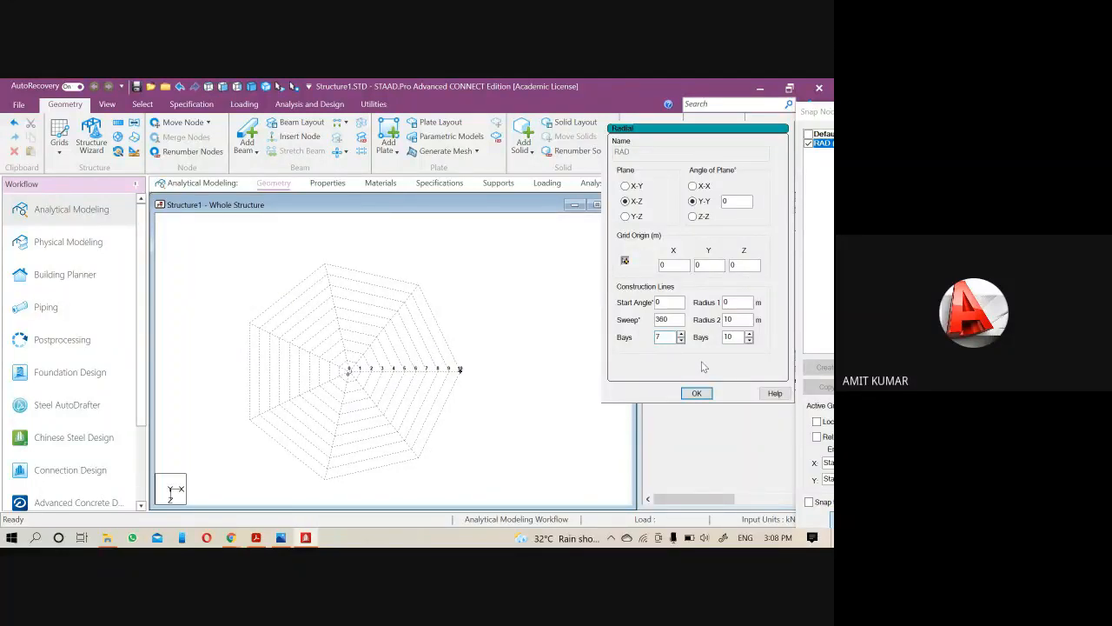
{"action": "left_click", "coordinate": [680, 333]}
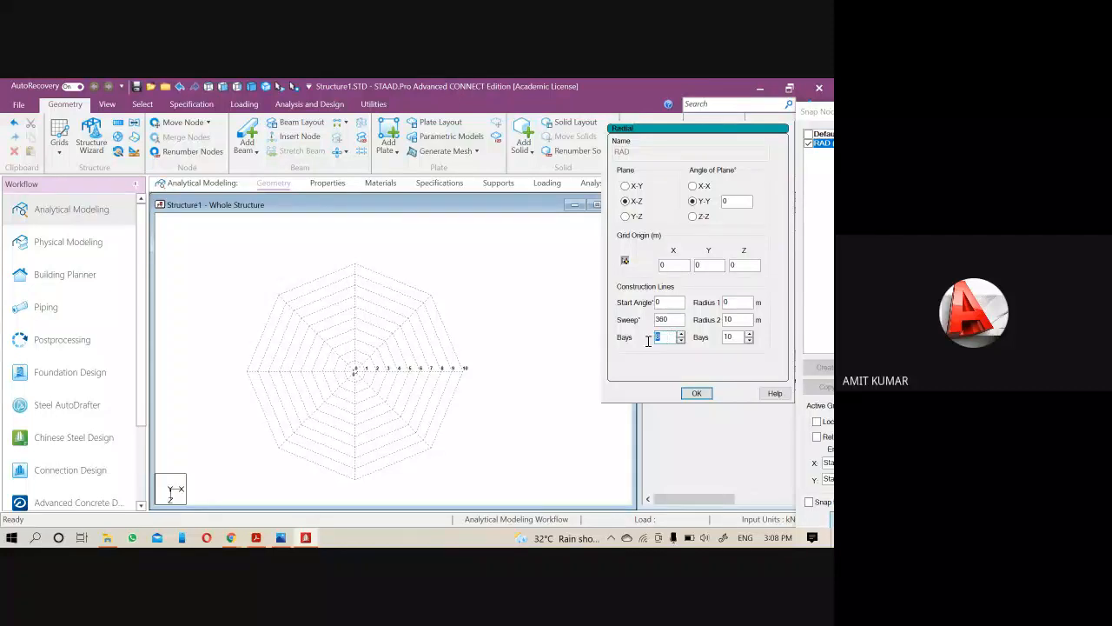
{"action": "double_click", "coordinate": [671, 337]}
{"action": "scroll", "coordinate": [407, 424], "scroll_direction": "up", "scroll_amount": 1}
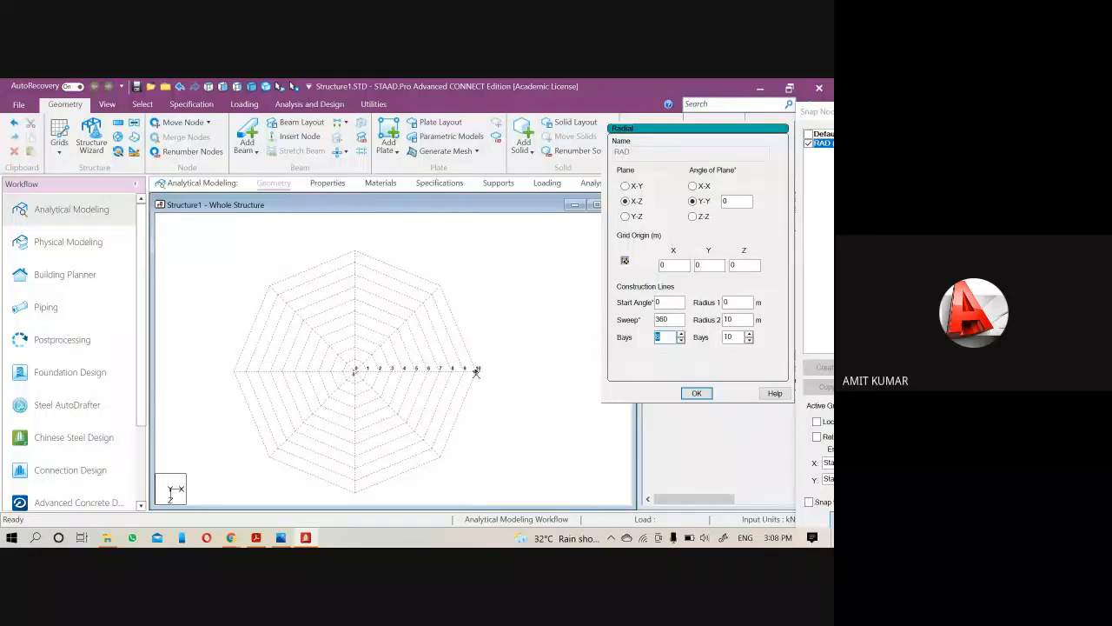
- Draw a closed octagon of eight beams through the grid points on the outermost 10 m ring
{"action": "key", "text": "Tab"}
{"action": "left_click", "coordinate": [476, 369]}
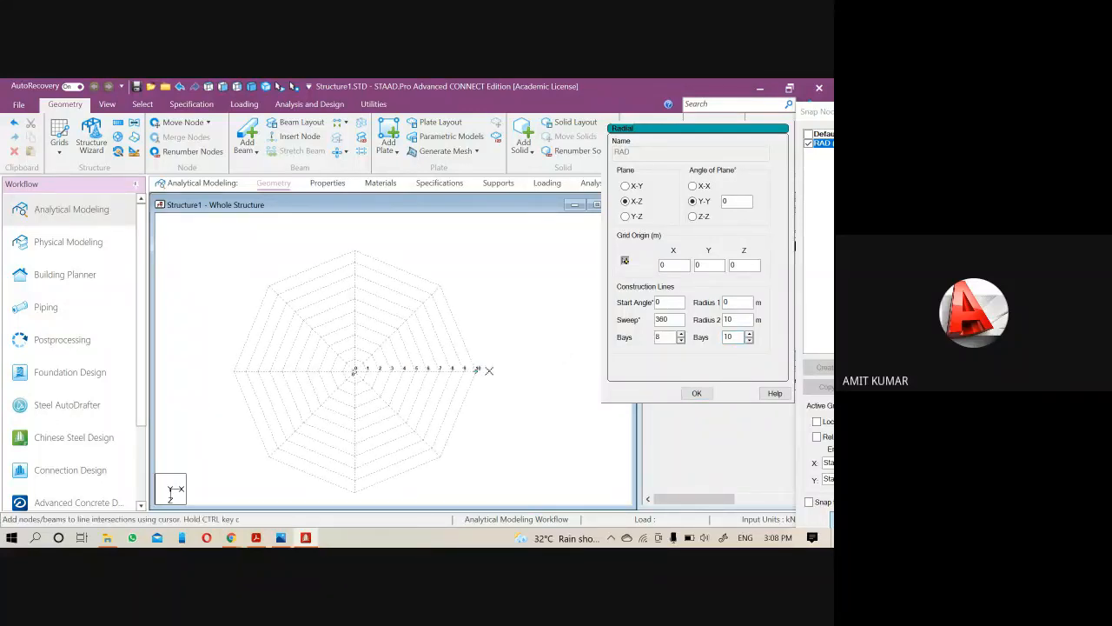
{"action": "left_click", "coordinate": [452, 270]}
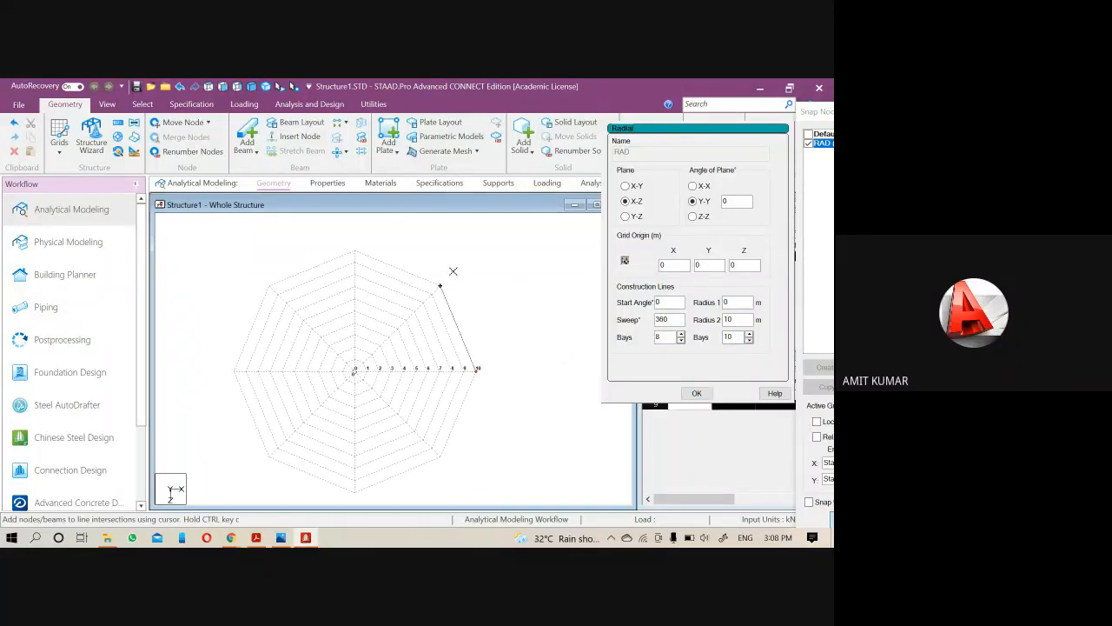
{"action": "left_click", "coordinate": [356, 252]}
{"action": "left_click", "coordinate": [270, 286]}
{"action": "left_click", "coordinate": [234, 372]}
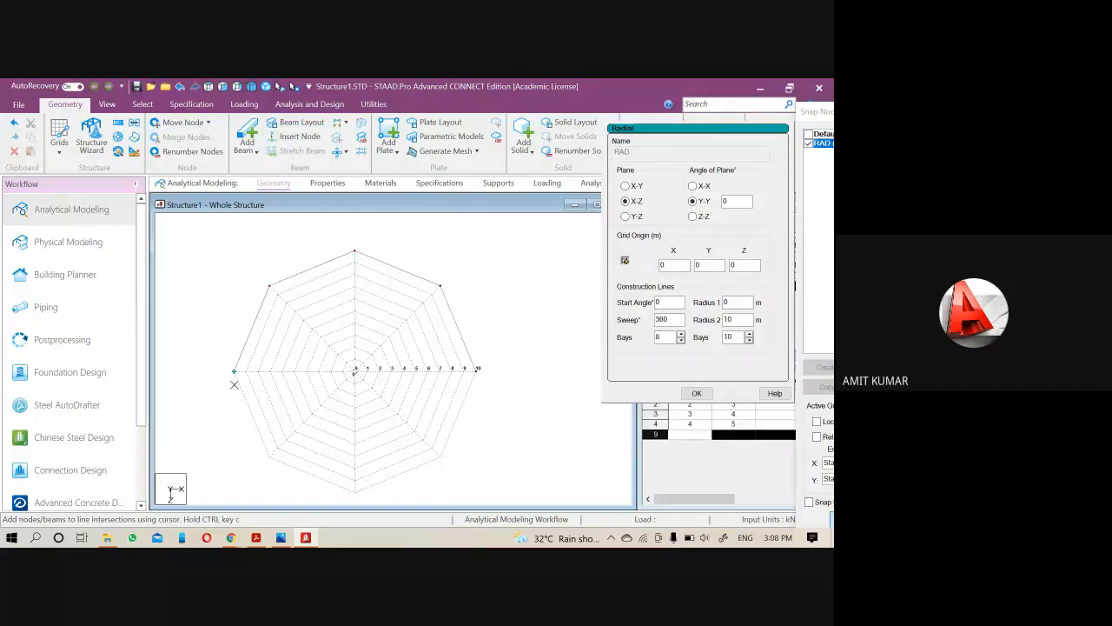
{"action": "left_click", "coordinate": [270, 457]}
{"action": "left_click", "coordinate": [355, 492]}
{"action": "left_click", "coordinate": [440, 458]}
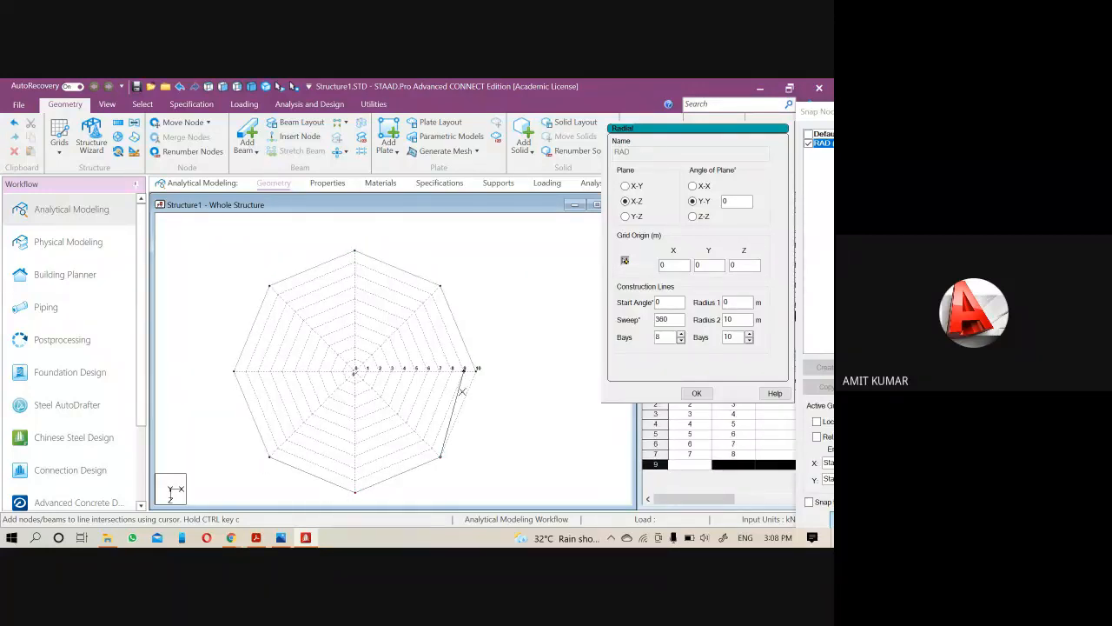
{"action": "left_click", "coordinate": [476, 369]}
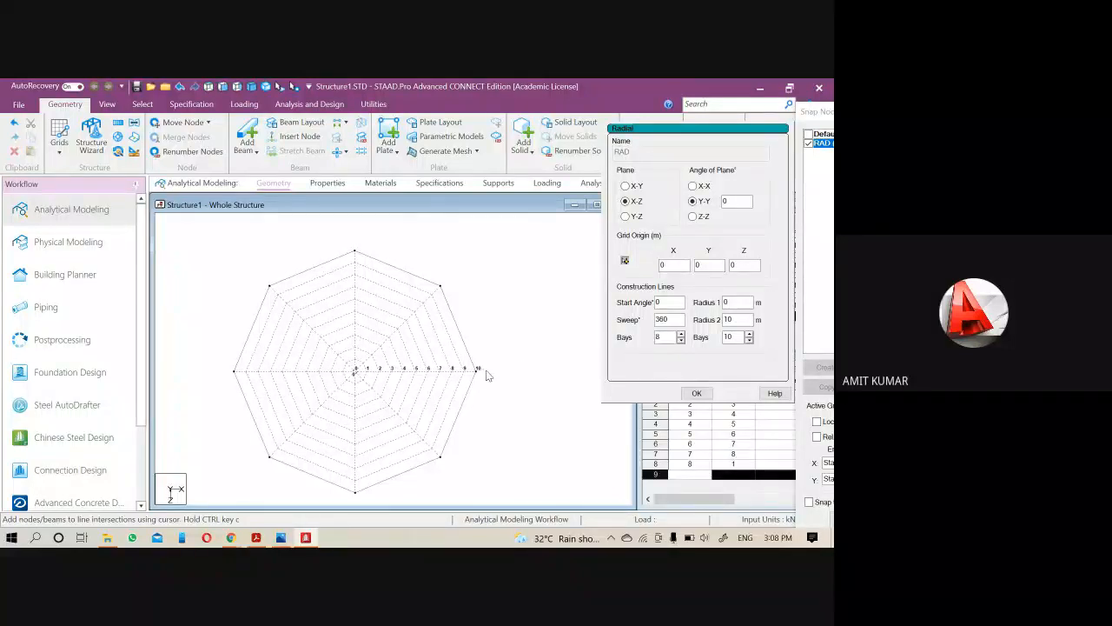
- Set the RAD grid's Radius 2 to 100 m and fit the enlarged rings in view
{"action": "double_click", "coordinate": [737, 319]}
{"action": "left_click", "coordinate": [737, 337]}
{"action": "scroll", "coordinate": [360, 378], "scroll_direction": "up", "scroll_amount": 4}
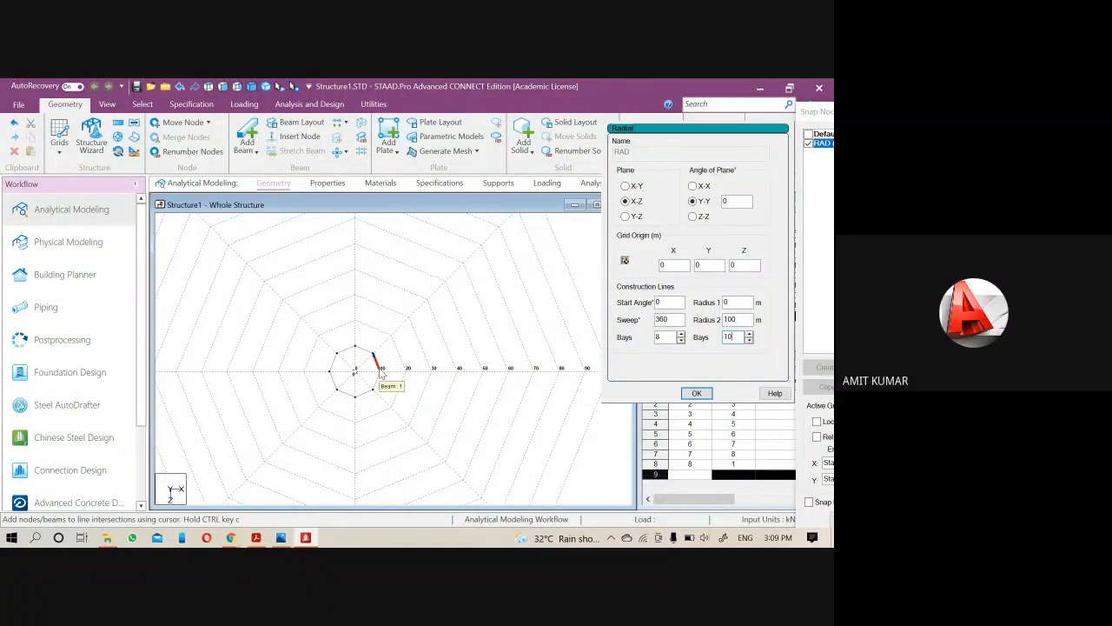
{"action": "double_click", "coordinate": [738, 319]}
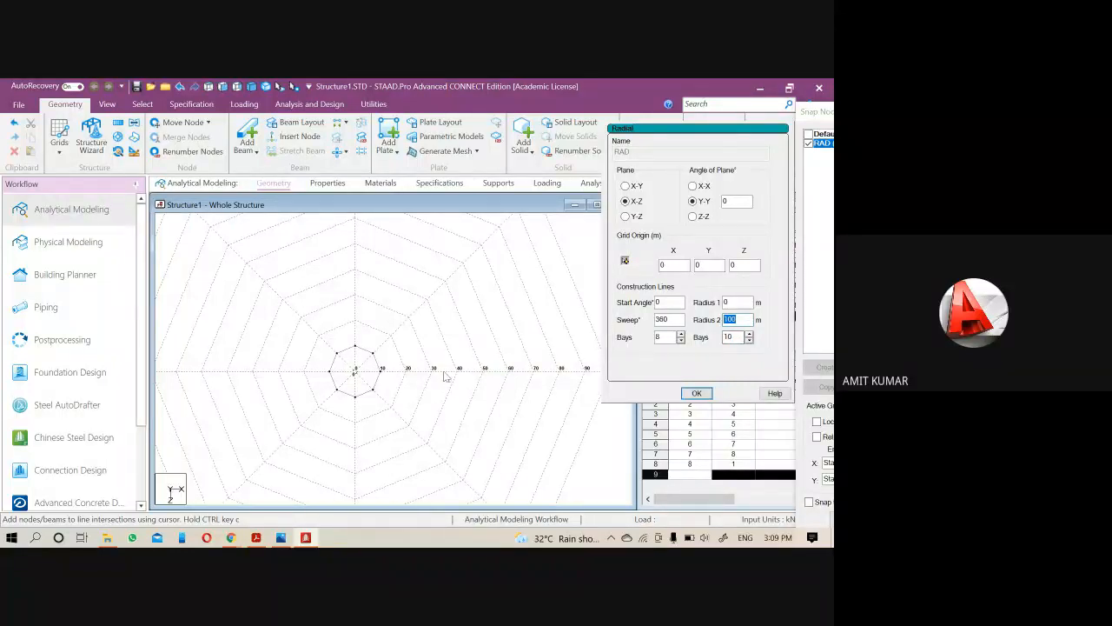
{"action": "scroll", "coordinate": [345, 381], "scroll_direction": "down", "scroll_amount": 1}
{"action": "scroll", "coordinate": [368, 379], "scroll_direction": "down", "scroll_amount": 1}
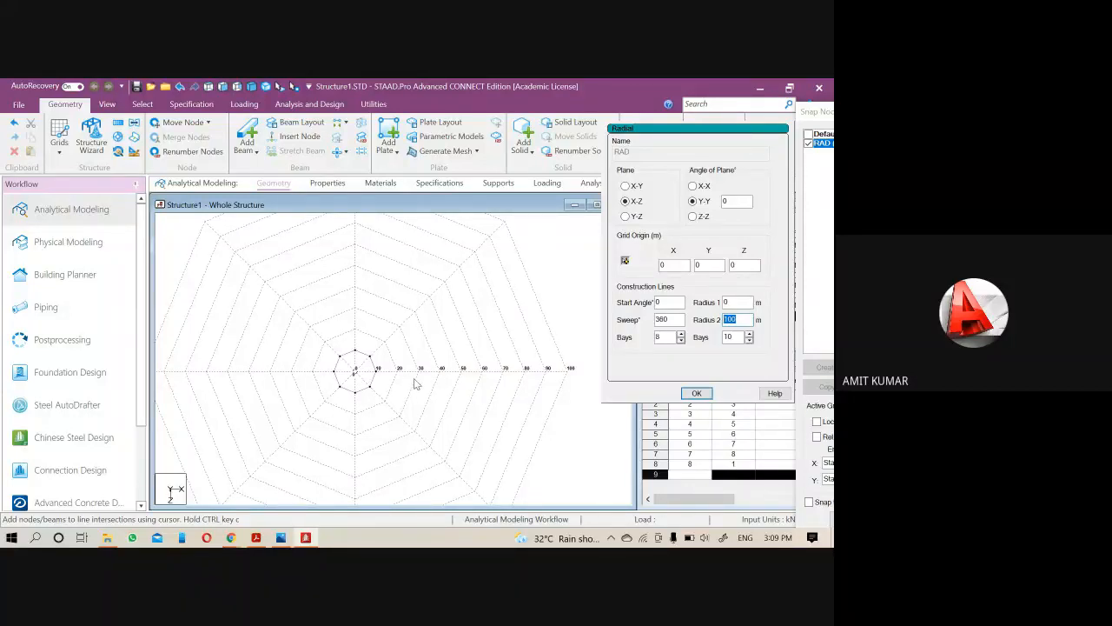
- Delete all eight beams of the octagon and accept the edited RAD grid definition
{"action": "left_click_drag", "start_coordinate": [390, 405], "coordinate": [286, 339]}
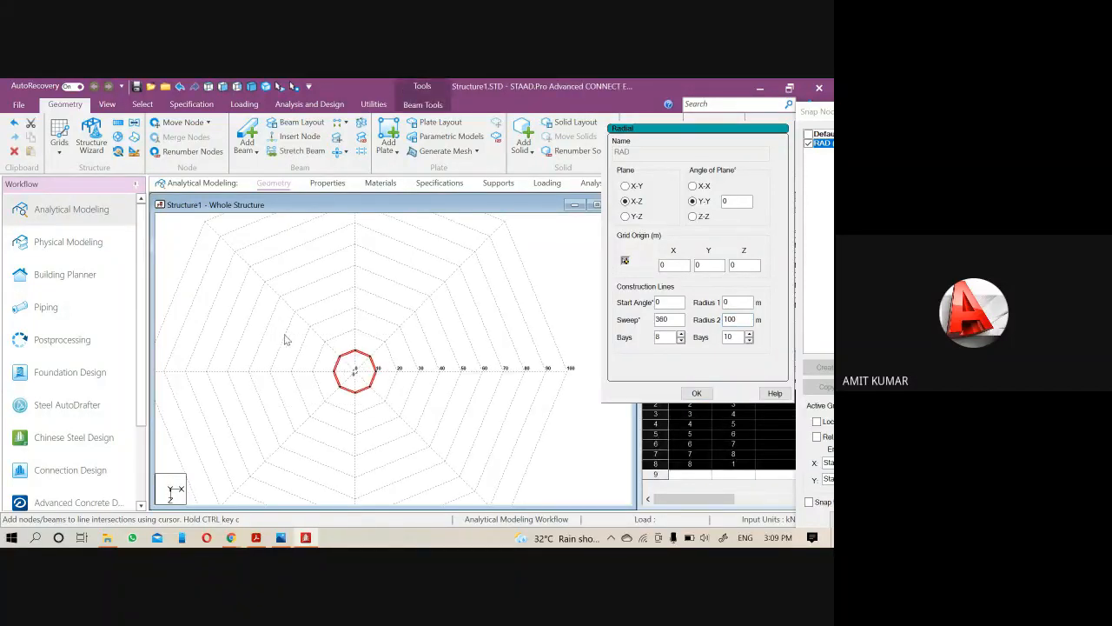
{"action": "key", "text": "Delete"}
{"action": "key", "text": "Return"}
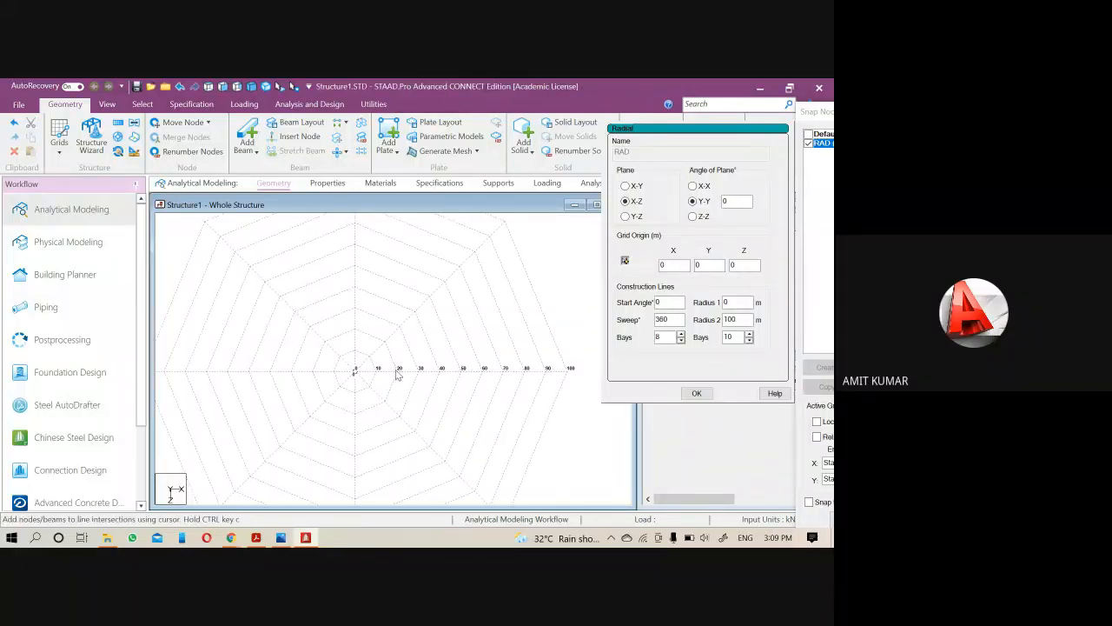
{"action": "left_click", "coordinate": [693, 393]}
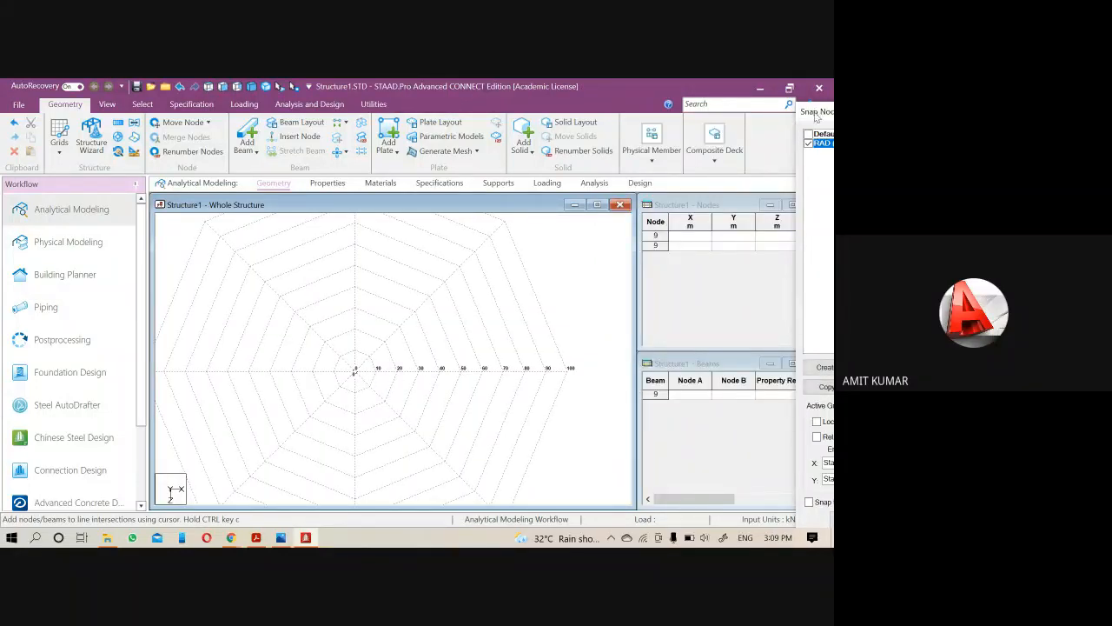
- Draw four connected beams along the 20 m ring, counter-clockwise from the positive X axis to the negative X axis
{"action": "left_click_drag", "start_coordinate": [816, 117], "coordinate": [688, 94]}
{"action": "left_click", "coordinate": [742, 496]}
{"action": "left_click", "coordinate": [399, 368]}
{"action": "left_click", "coordinate": [385, 341]}
{"action": "left_click", "coordinate": [355, 329]}
{"action": "left_click", "coordinate": [325, 341]}
{"action": "left_click", "coordinate": [312, 371]}
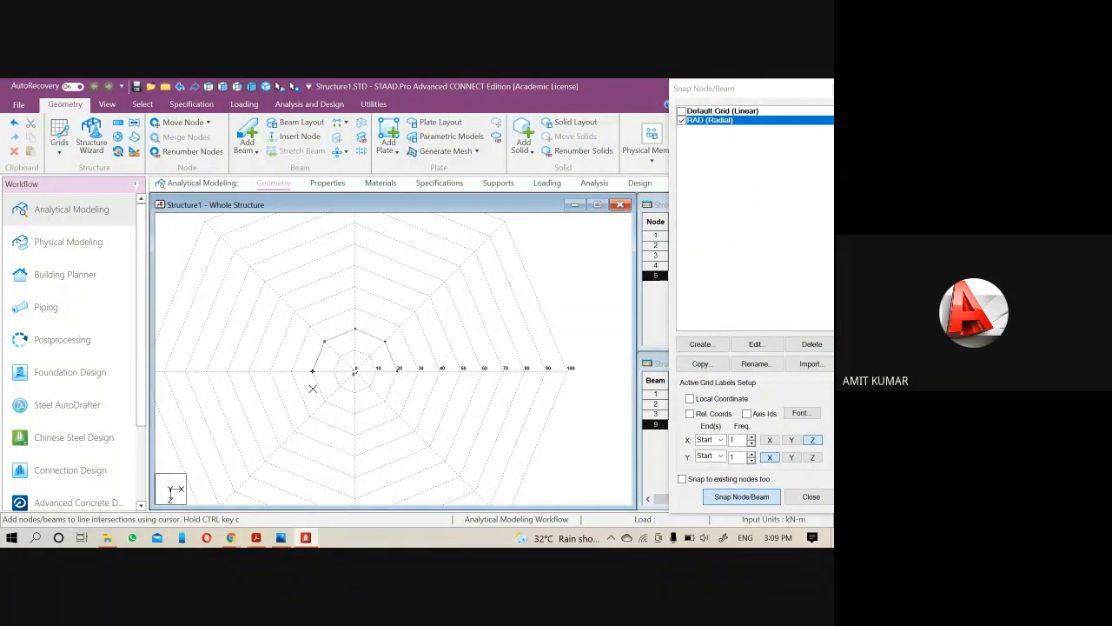
- Undo the last two beams placed on the 20 m ring and stop beam placement
{"action": "left_click", "coordinate": [313, 389]}
{"action": "key", "text": "ctrl+z"}
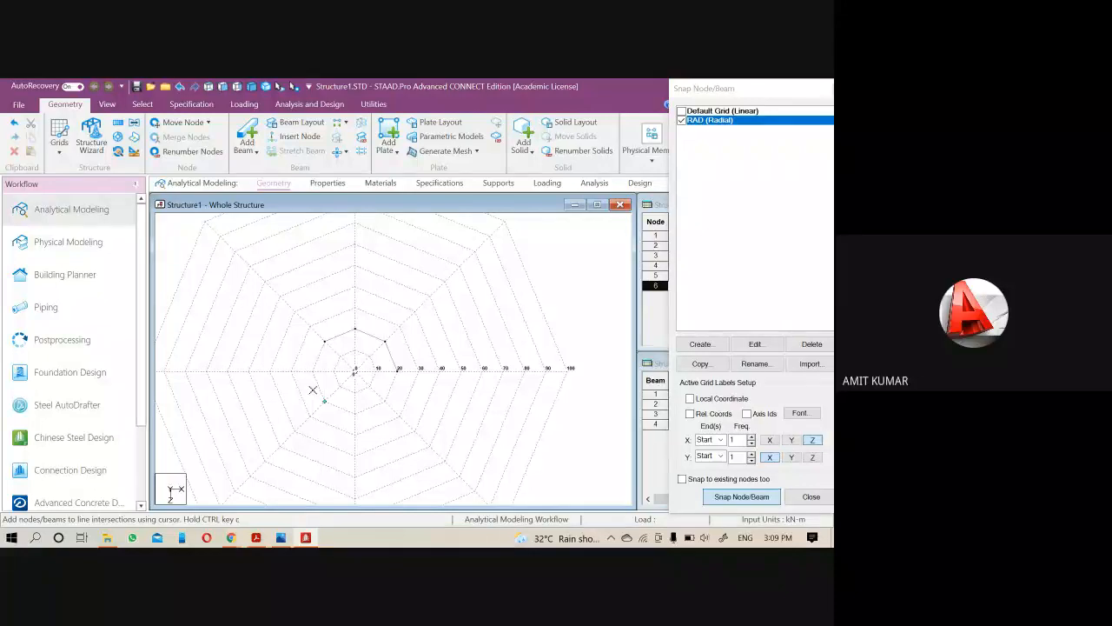
{"action": "key", "text": "ctrl+z"}
{"action": "key", "text": "Escape"}
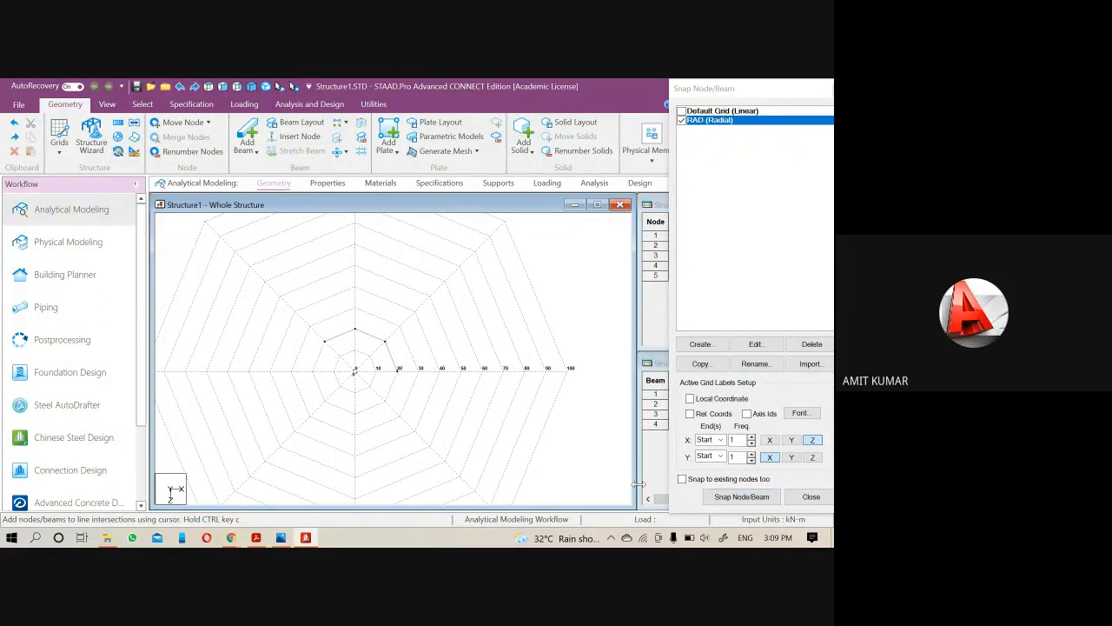
- Complete the octagon of beams around the 20 m ring back to its starting node and close the snap grid settings
{"action": "left_click", "coordinate": [742, 496]}
{"action": "left_click", "coordinate": [324, 341]}
{"action": "left_click", "coordinate": [312, 372]}
{"action": "left_click", "coordinate": [322, 403]}
{"action": "left_click", "coordinate": [355, 413]}
{"action": "left_click", "coordinate": [385, 401]}
{"action": "left_click", "coordinate": [399, 372]}
{"action": "key", "text": "Escape"}
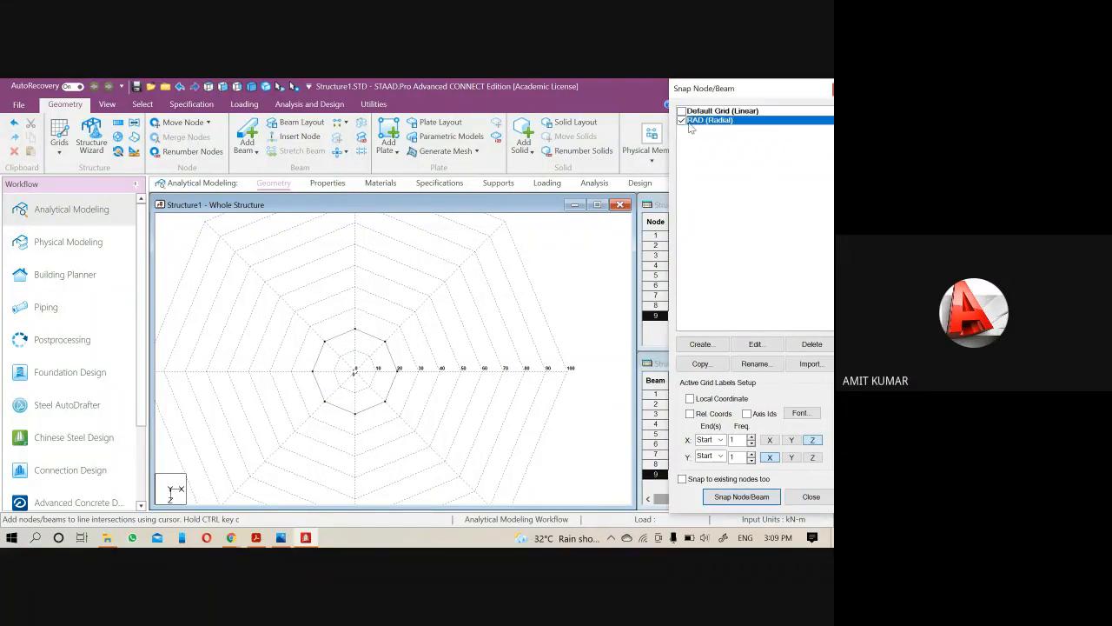
{"action": "left_click_drag", "start_coordinate": [712, 91], "coordinate": [649, 113]}
{"action": "left_click", "coordinate": [776, 110]}
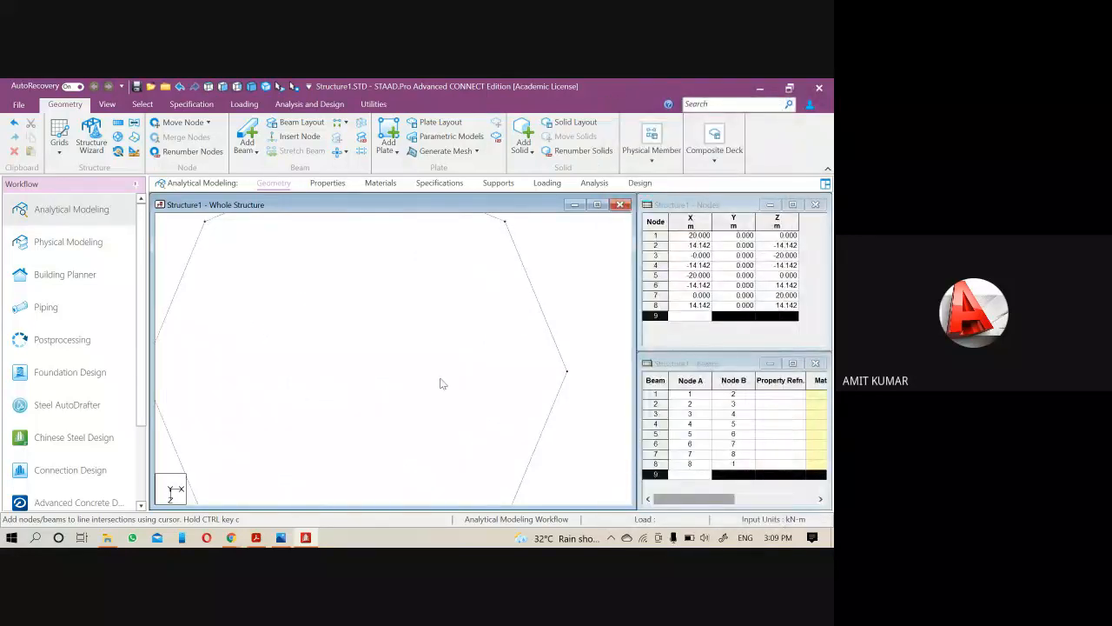
{"action": "left_click", "coordinate": [251, 86]}
{"action": "scroll", "coordinate": [443, 339], "scroll_direction": "down", "scroll_amount": 5}
{"action": "left_click_drag", "start_coordinate": [474, 447], "coordinate": [239, 294]}
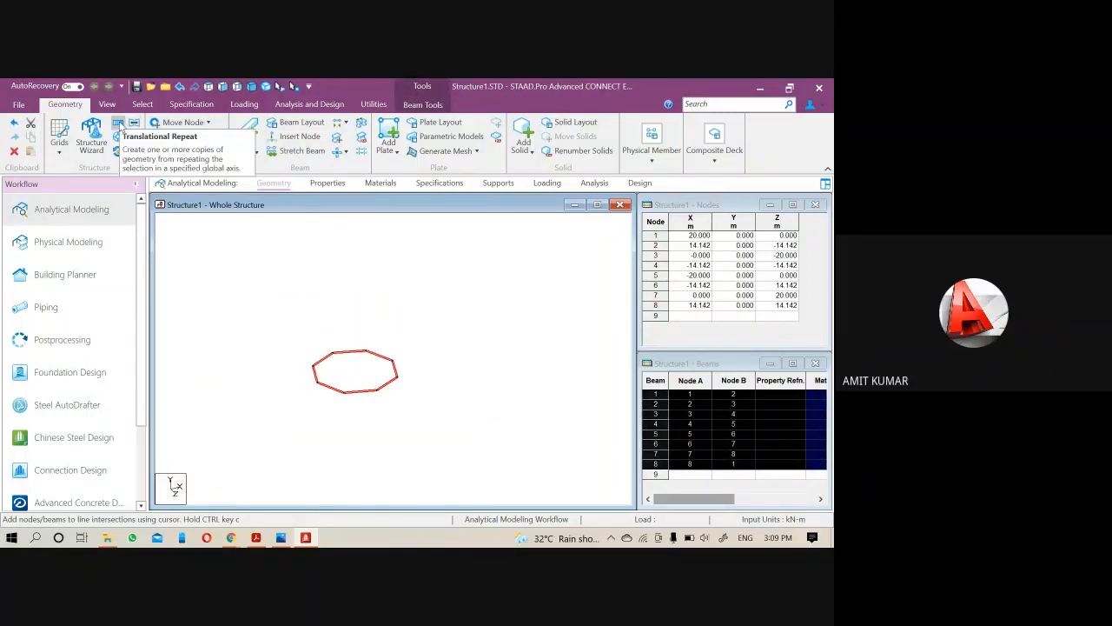
{"action": "left_click", "coordinate": [119, 126]}
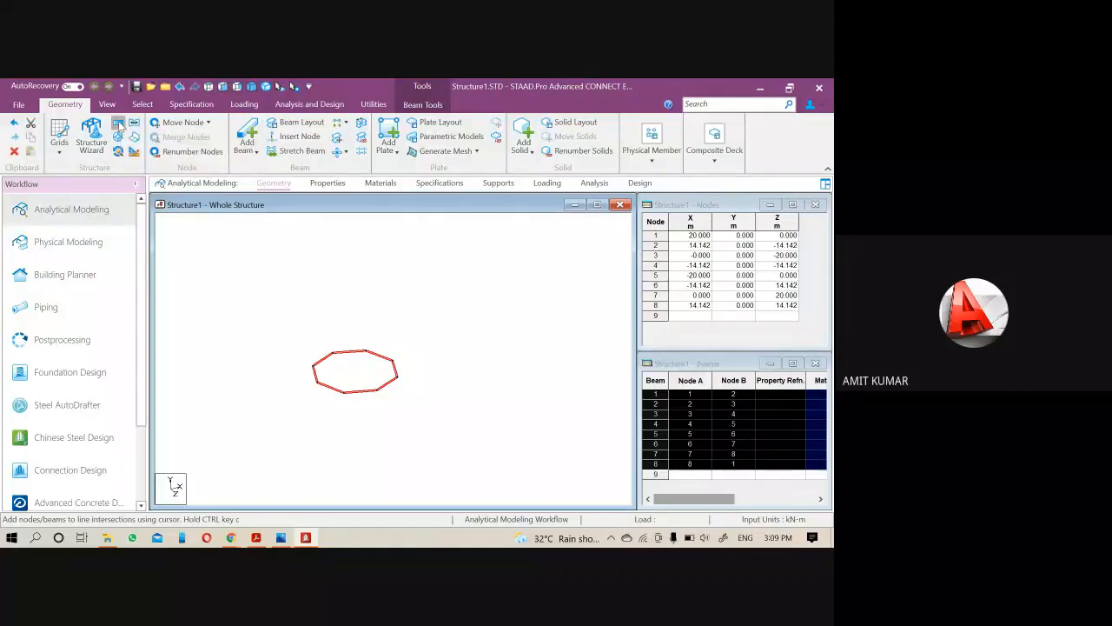
{"action": "left_click_drag", "start_coordinate": [454, 273], "coordinate": [578, 211]}
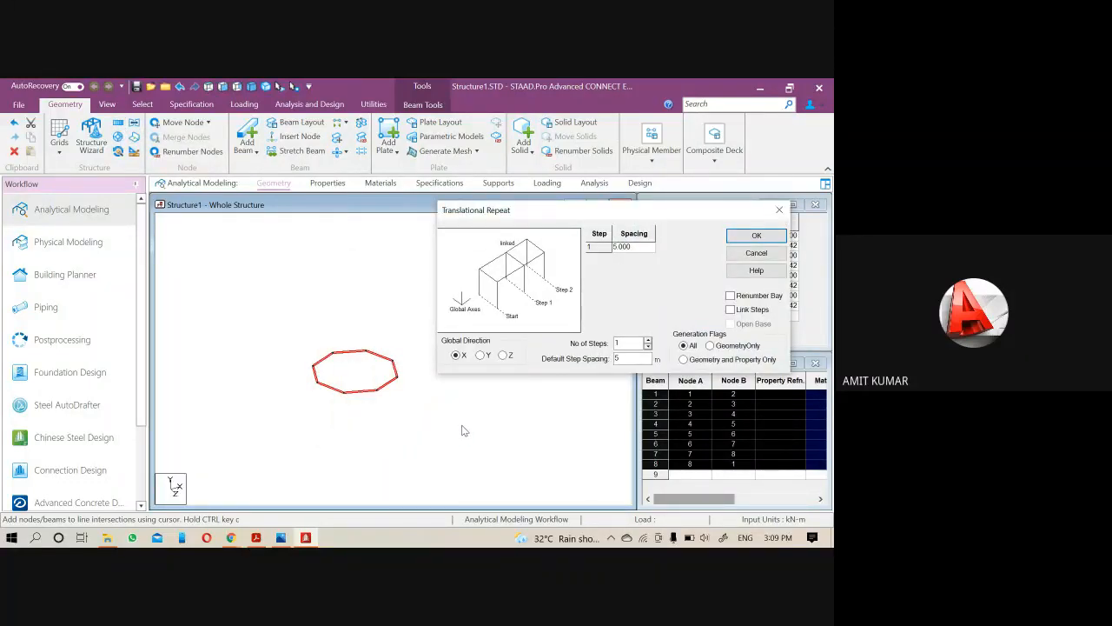
{"action": "left_click", "coordinate": [779, 210]}
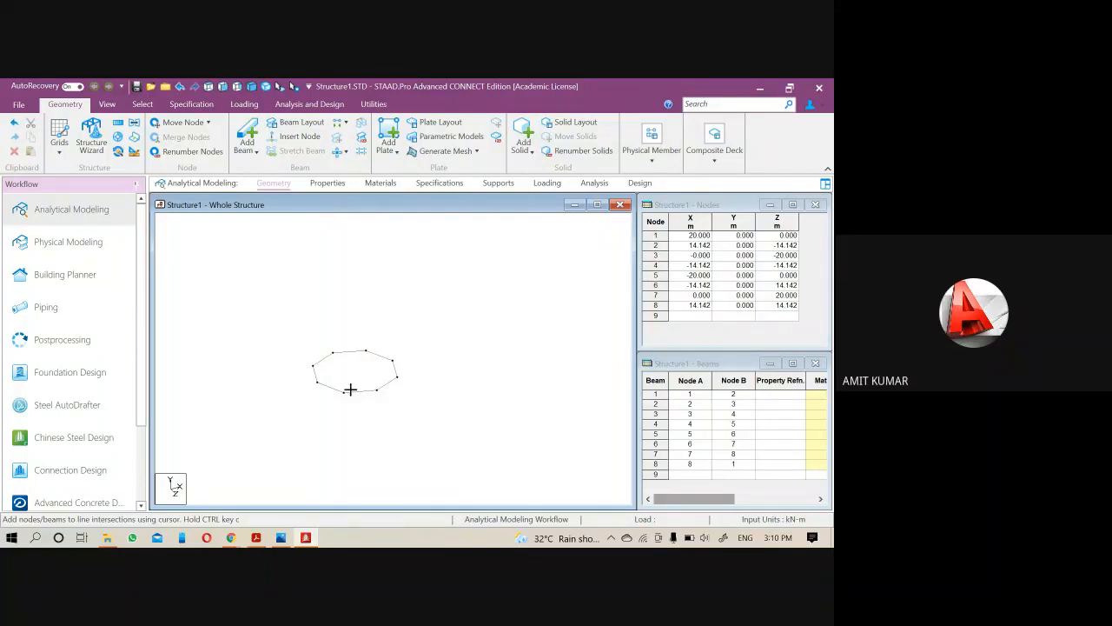
- Delete all eight beams of the 20 m octagon from the model
{"action": "left_click_drag", "start_coordinate": [440, 444], "coordinate": [221, 335]}
{"action": "key", "text": "Delete"}
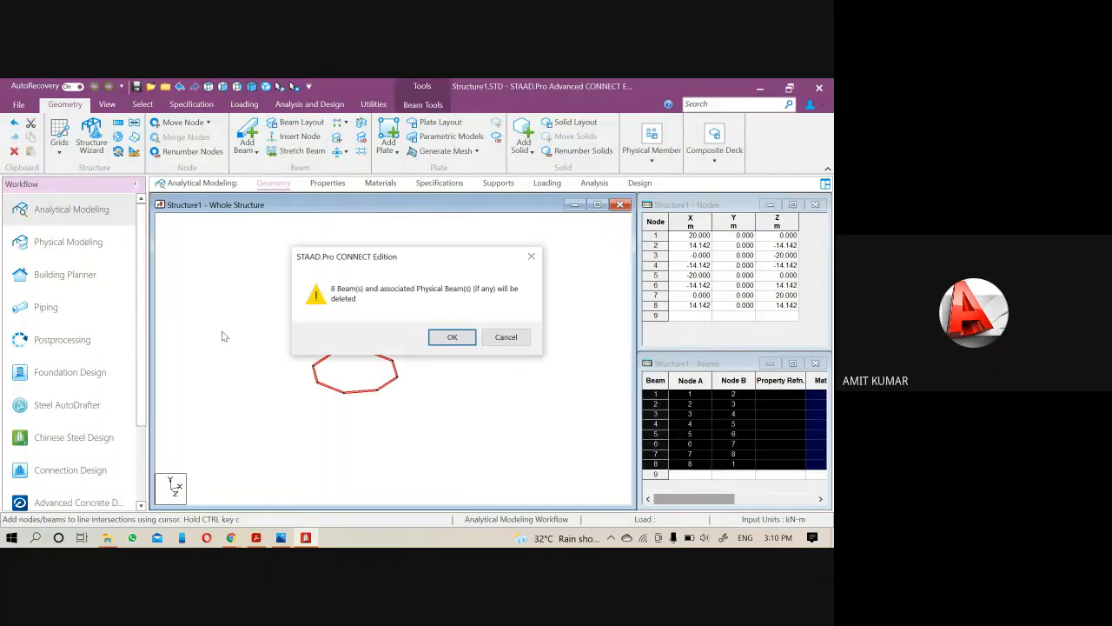
{"action": "key", "text": "Return"}
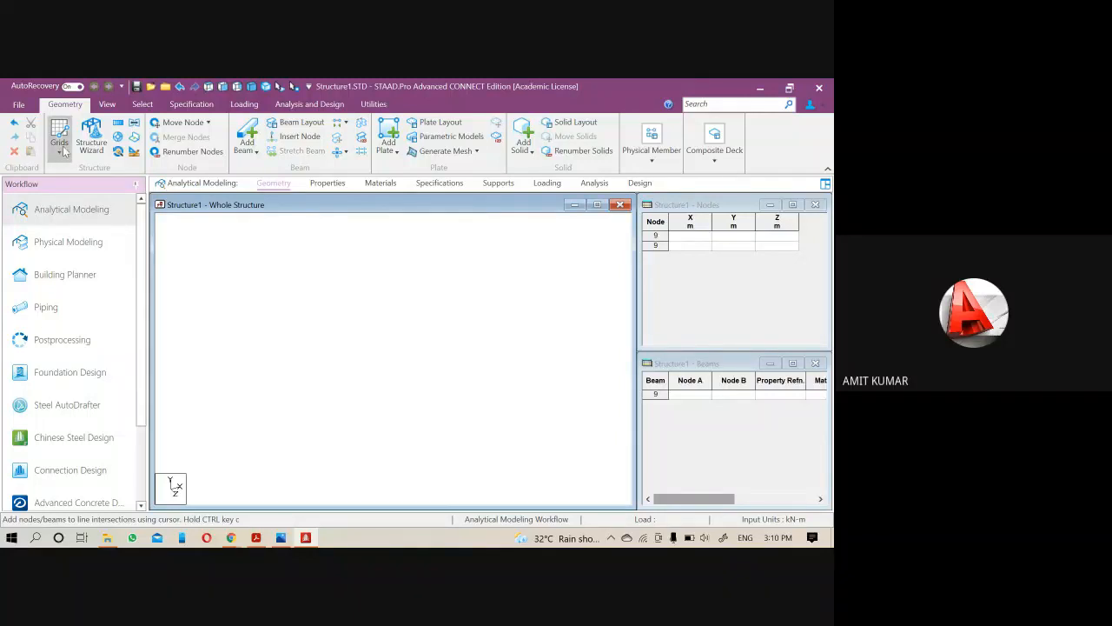
- Start a new snap grid definition, set its type to Irregular and name it IRR
{"action": "left_click", "coordinate": [61, 153]}
{"action": "left_click", "coordinate": [84, 178]}
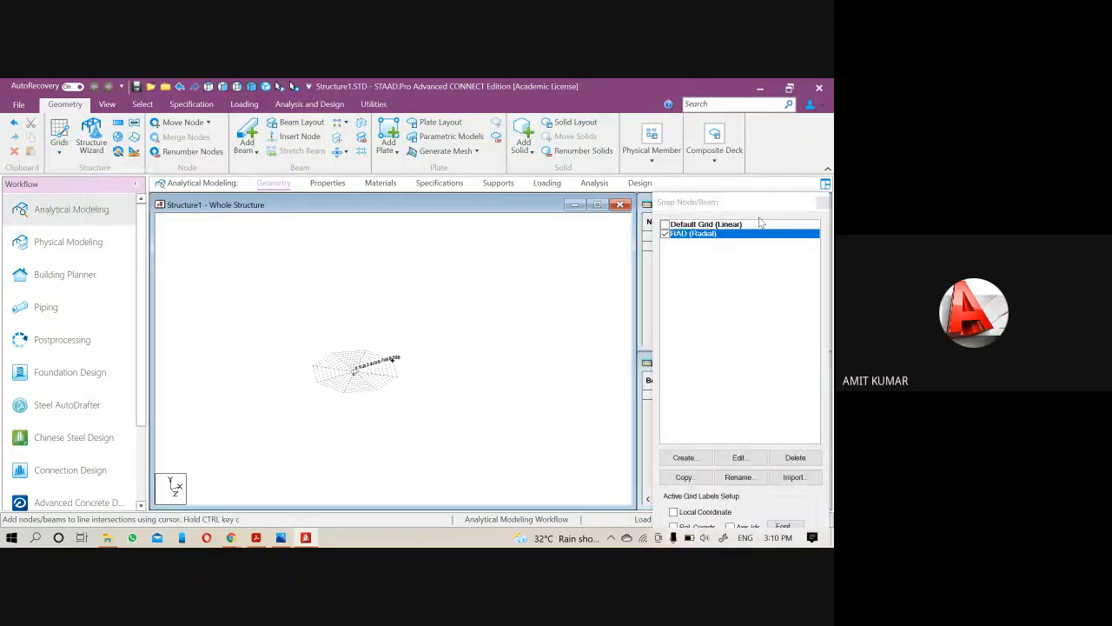
{"action": "left_click", "coordinate": [640, 388]}
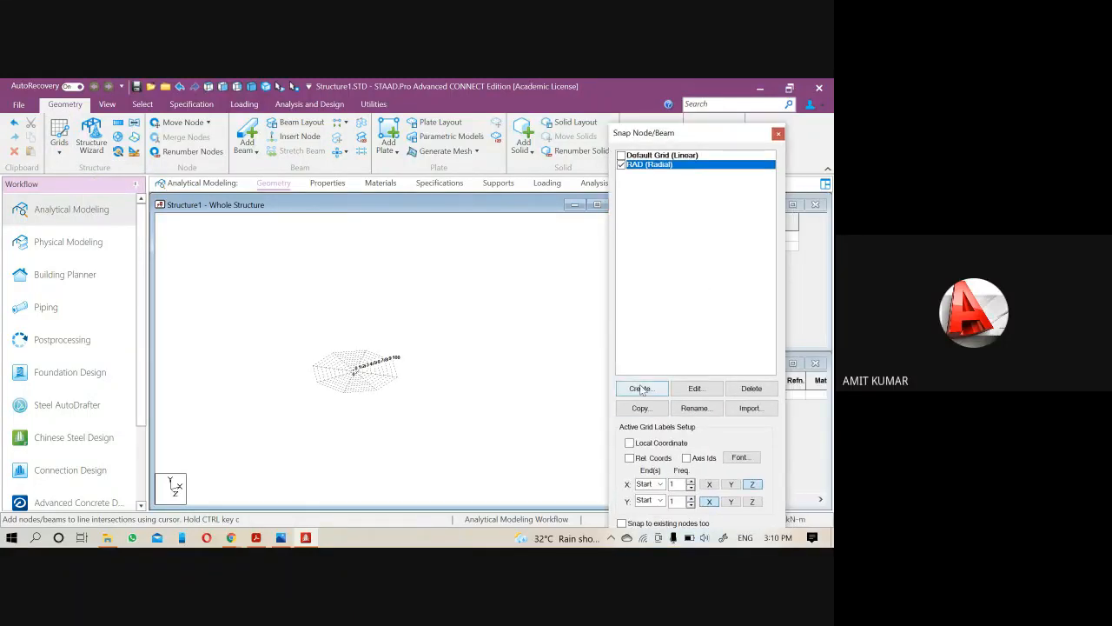
{"action": "left_click_drag", "start_coordinate": [646, 151], "coordinate": [437, 151]}
{"action": "left_click", "coordinate": [437, 158]}
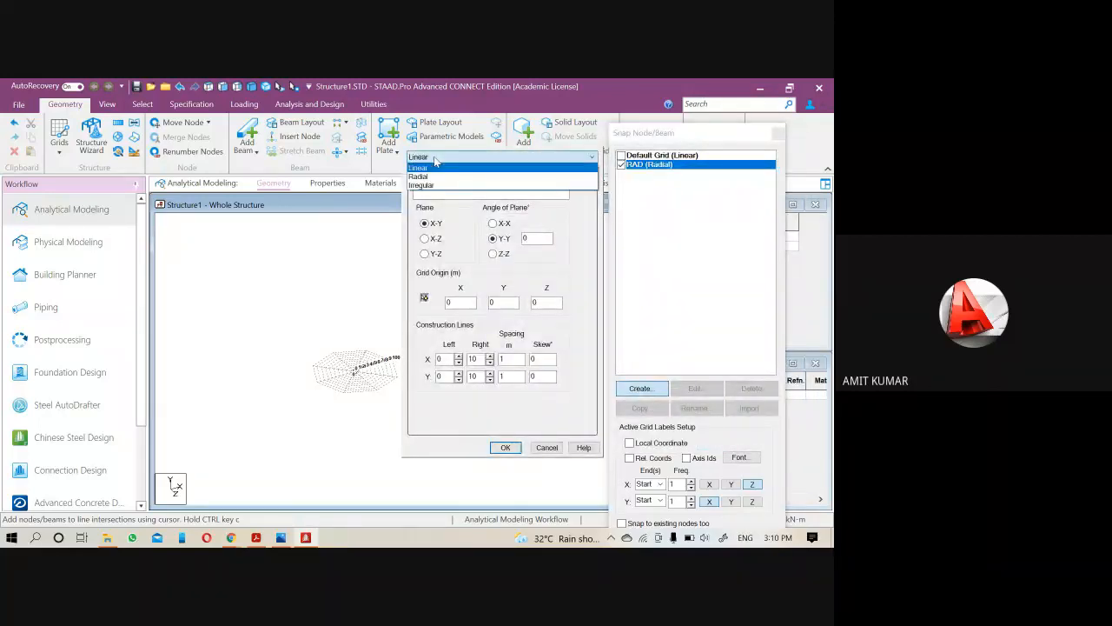
{"action": "left_click", "coordinate": [433, 188]}
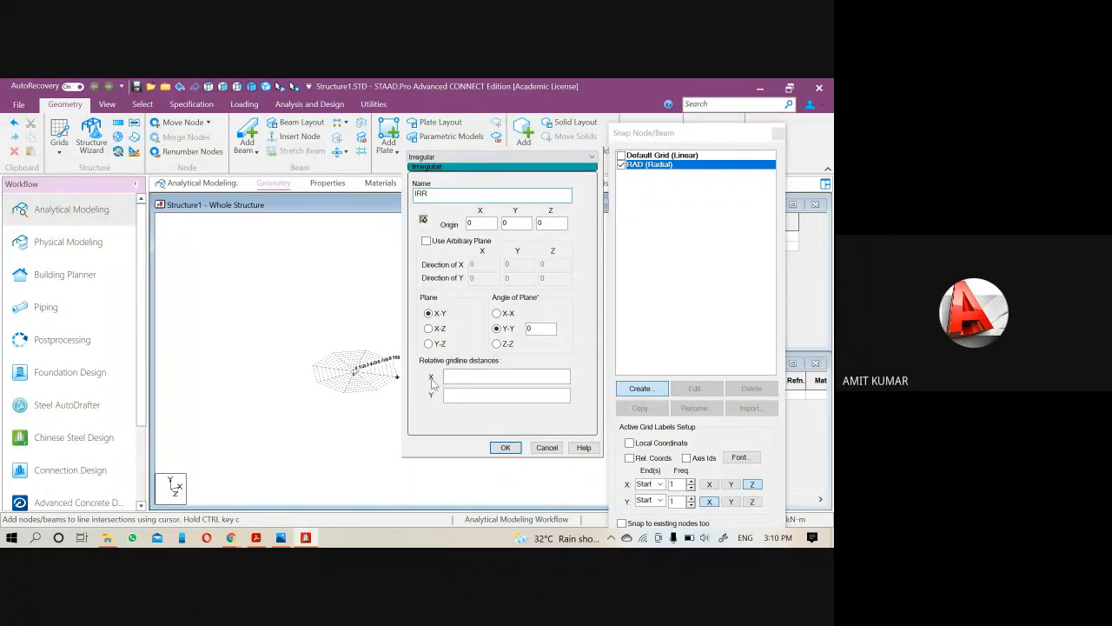
- Create the irregular grid IRR on the X-Y plane with no gridline distances and make it the active snap grid
{"action": "left_click", "coordinate": [429, 330]}
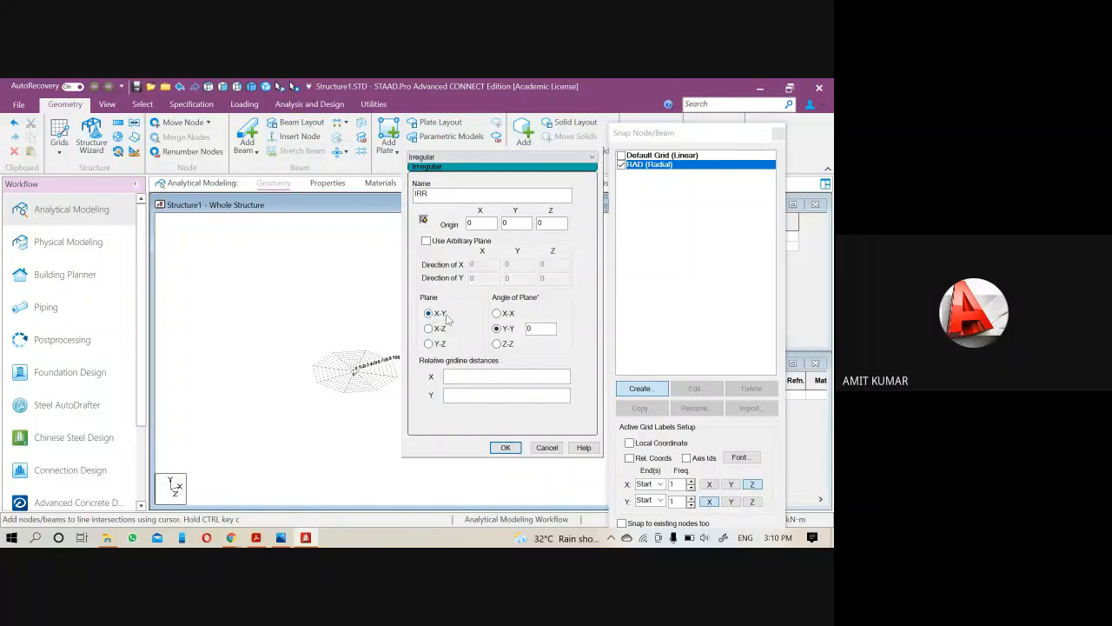
{"action": "middle_click_drag", "start_coordinate": [307, 355], "coordinate": [232, 343]}
{"action": "left_click", "coordinate": [483, 375]}
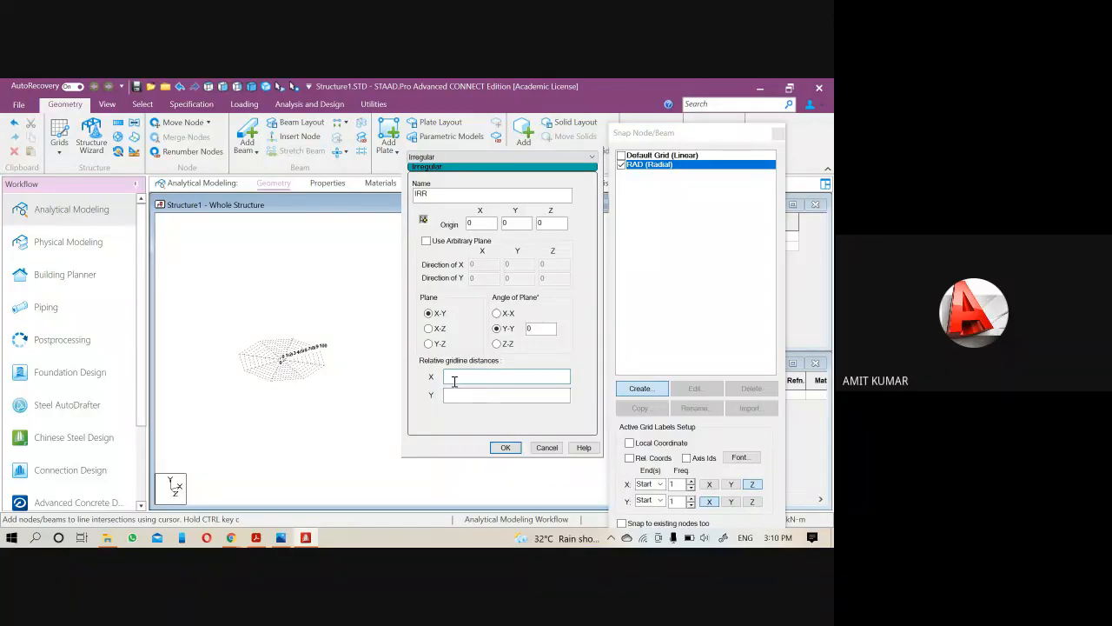
{"action": "left_click", "coordinate": [504, 447]}
{"action": "left_click", "coordinate": [621, 174]}
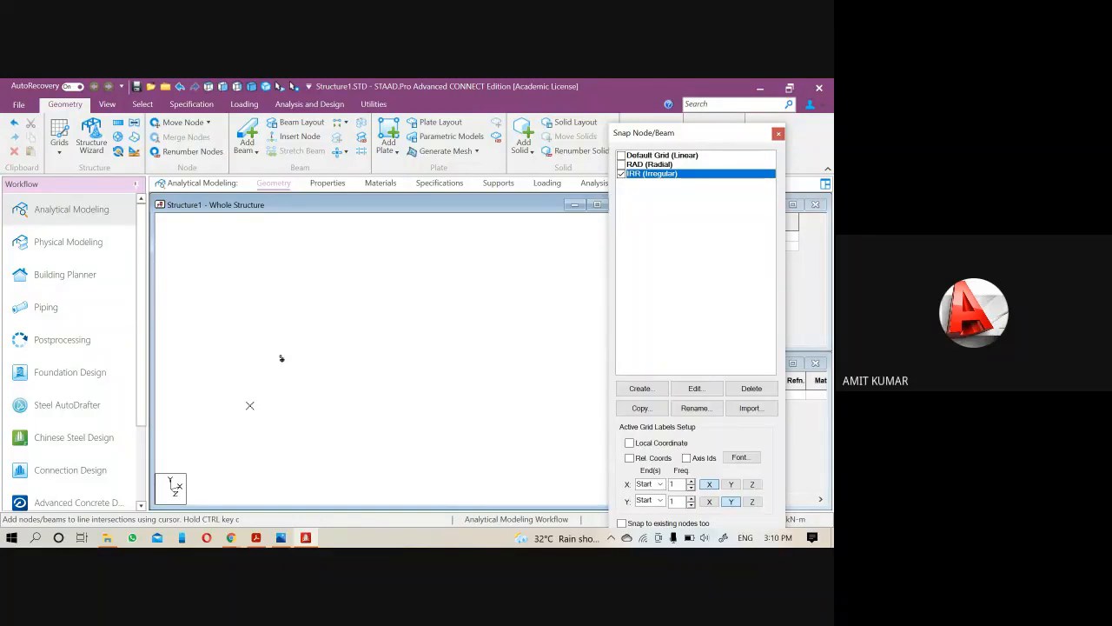
- Edit the IRR grid and set its relative X gridline distances to 2.5, 3 and 4.5
{"action": "left_click", "coordinate": [696, 388]}
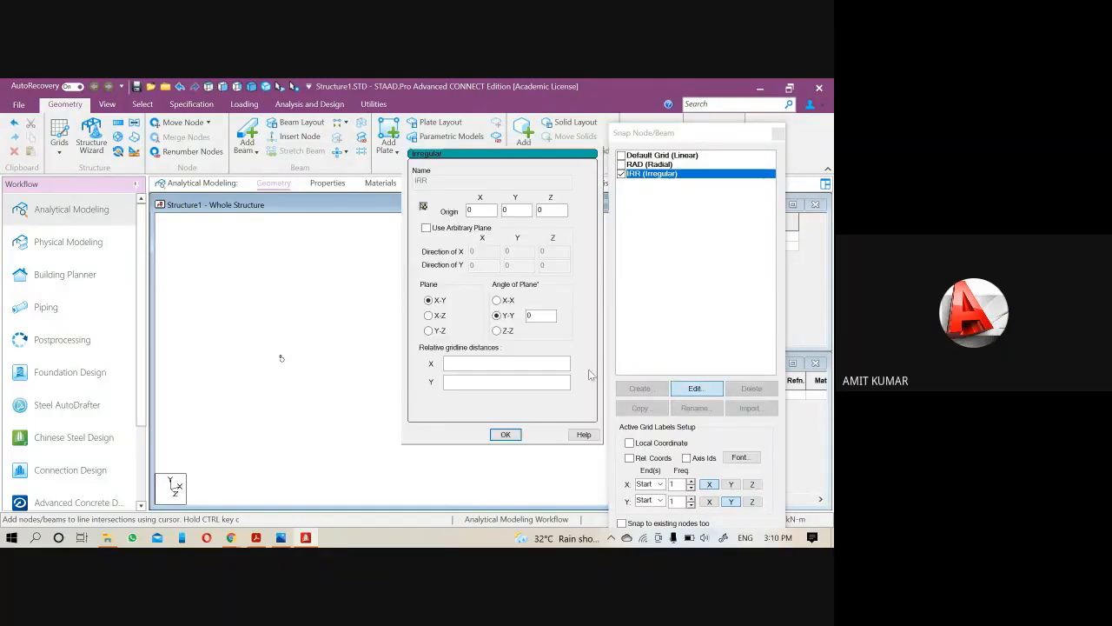
{"action": "left_click", "coordinate": [494, 363]}
{"action": "type", "text": "2. 5 3 4 5"}
- Set the IRR grid's relative Y gridline distances to 1, 2 and 4, accept the edit and close the snap grid settings
{"action": "left_click", "coordinate": [461, 382]}
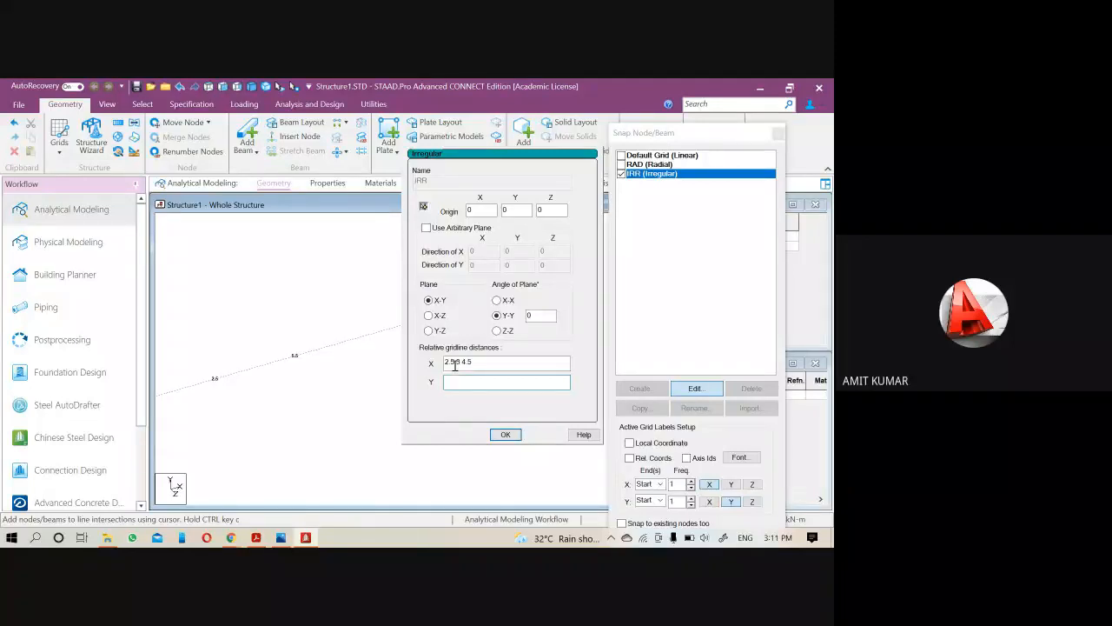
{"action": "scroll", "coordinate": [392, 365], "scroll_direction": "down", "scroll_amount": 5}
{"action": "scroll", "coordinate": [280, 383], "scroll_direction": "up", "scroll_amount": 3}
{"action": "left_click", "coordinate": [471, 383]}
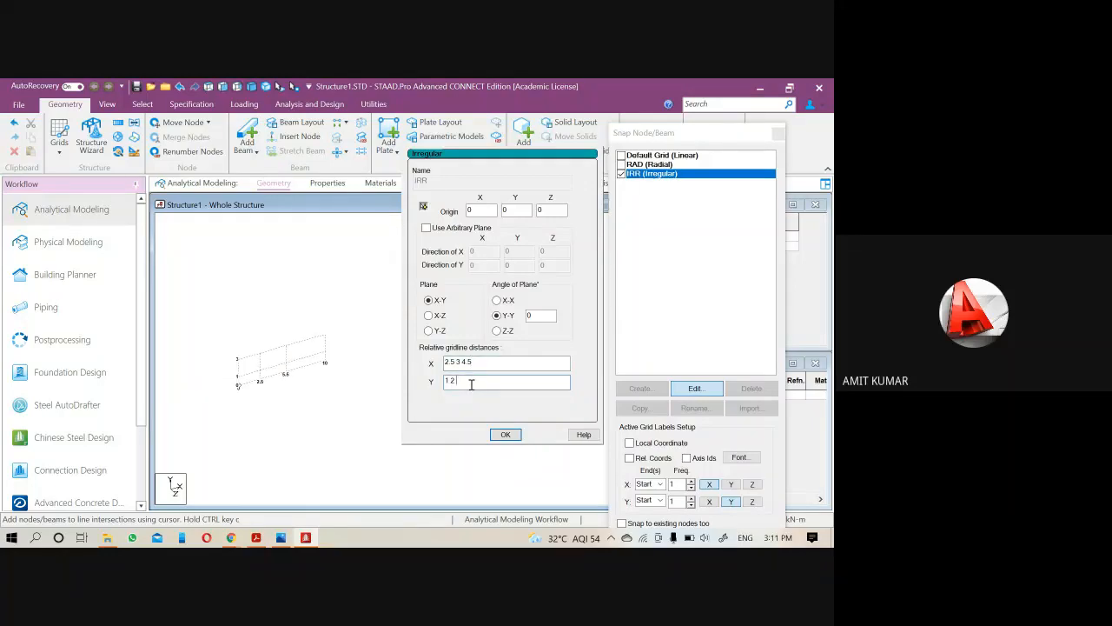
{"action": "type", "text": "4"}
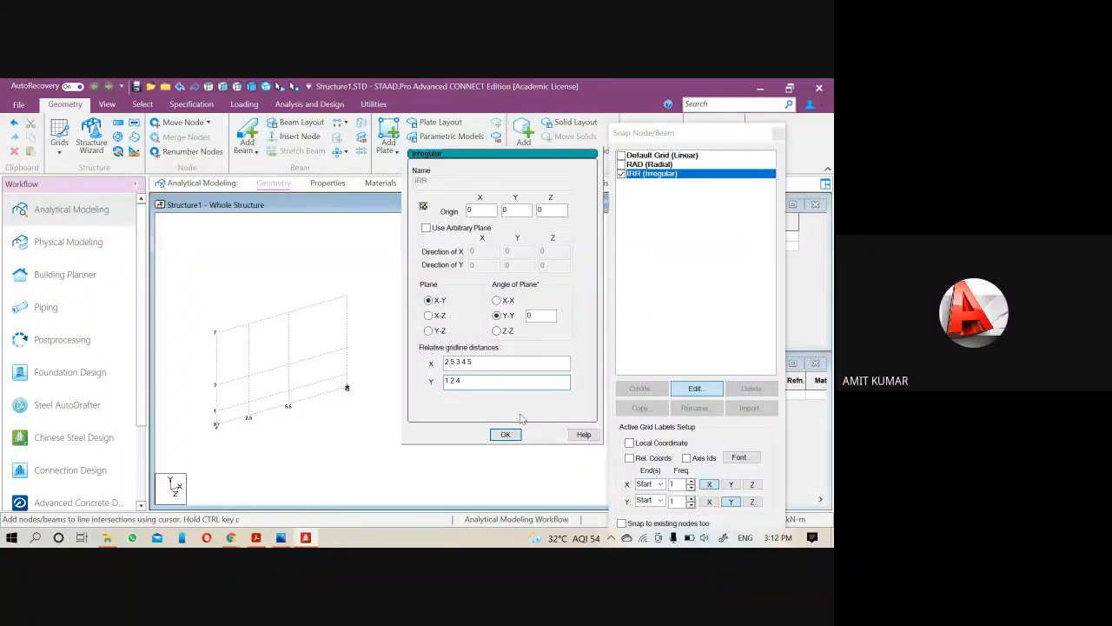
{"action": "left_click", "coordinate": [508, 434]}
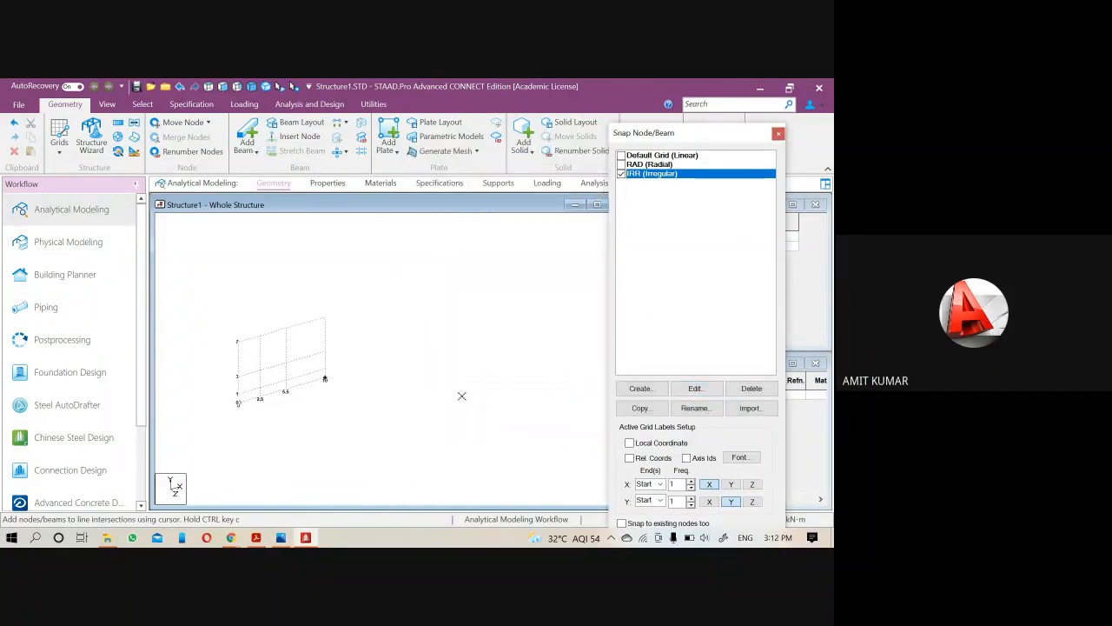
{"action": "key", "text": "Escape"}
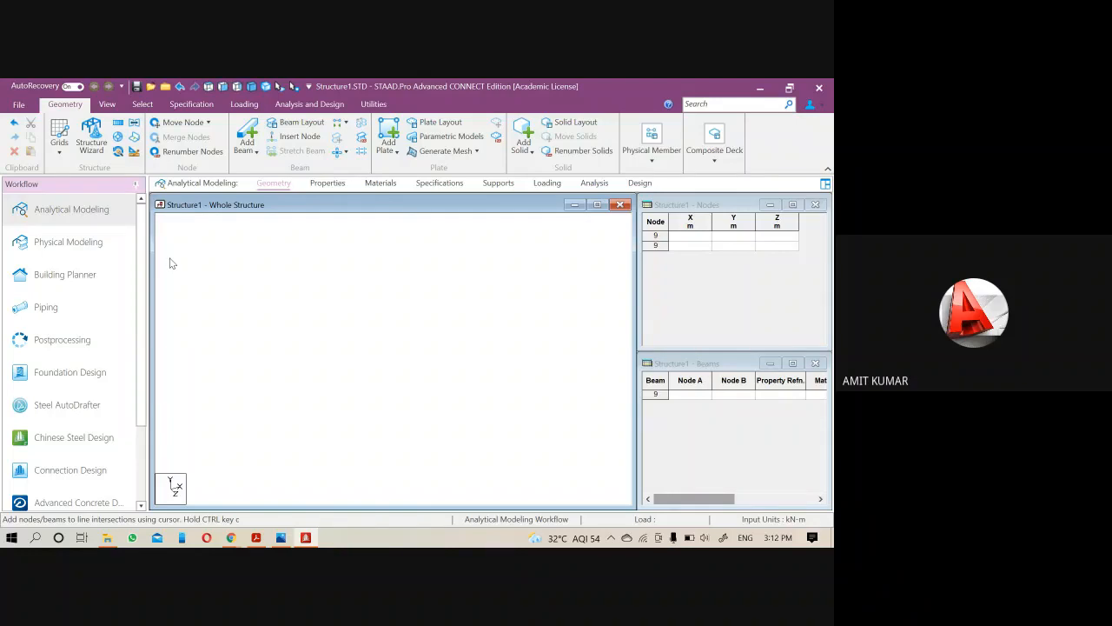
{"action": "left_click", "coordinate": [59, 140]}
{"action": "left_click", "coordinate": [79, 173]}
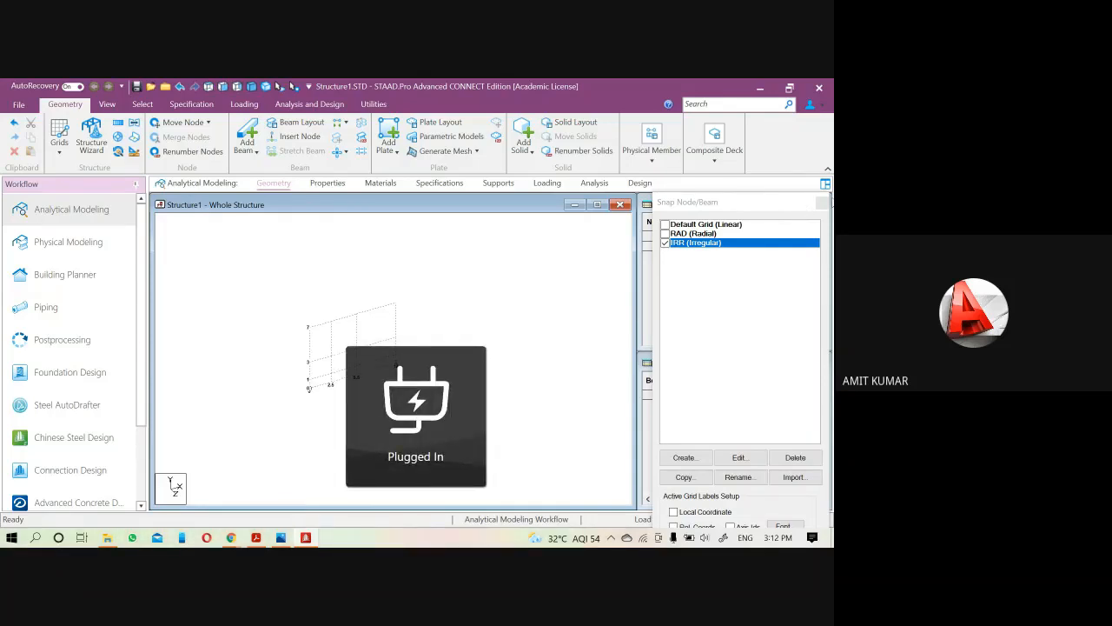
{"action": "left_click", "coordinate": [823, 204]}
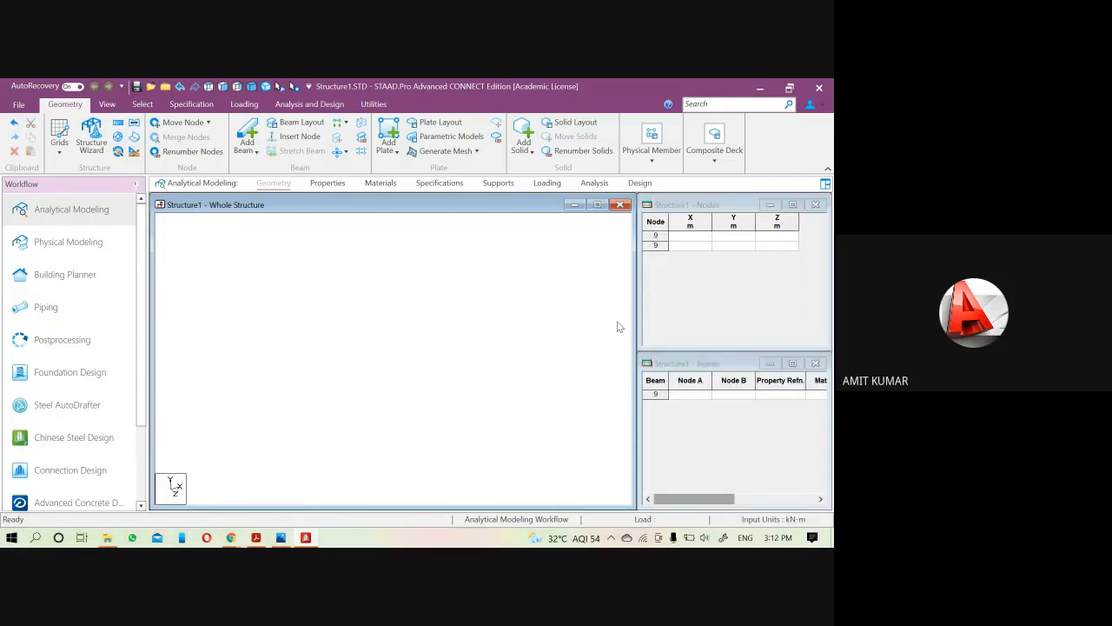
- Reopen the beam snap grid settings and make the default linear grid active
{"action": "left_click", "coordinate": [59, 143]}
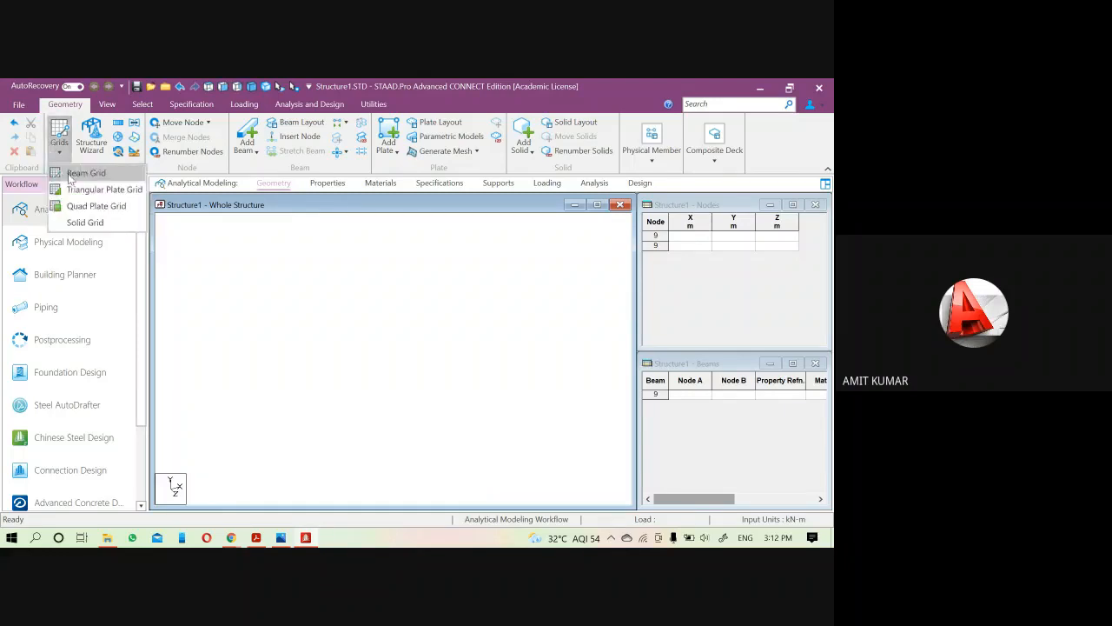
{"action": "left_click", "coordinate": [86, 173]}
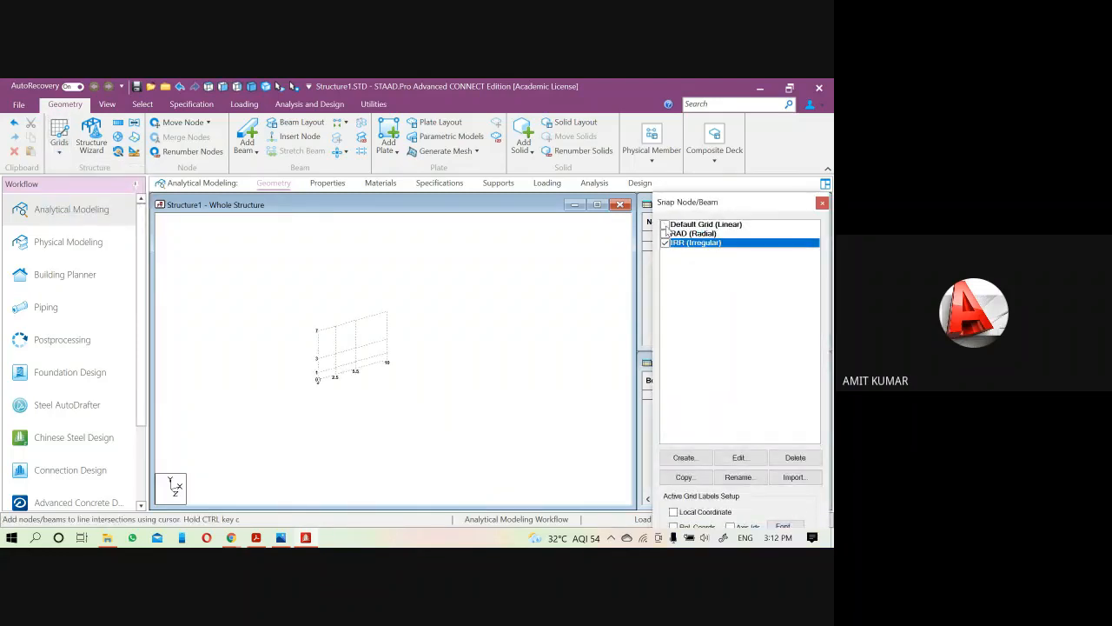
{"action": "left_click", "coordinate": [666, 225]}
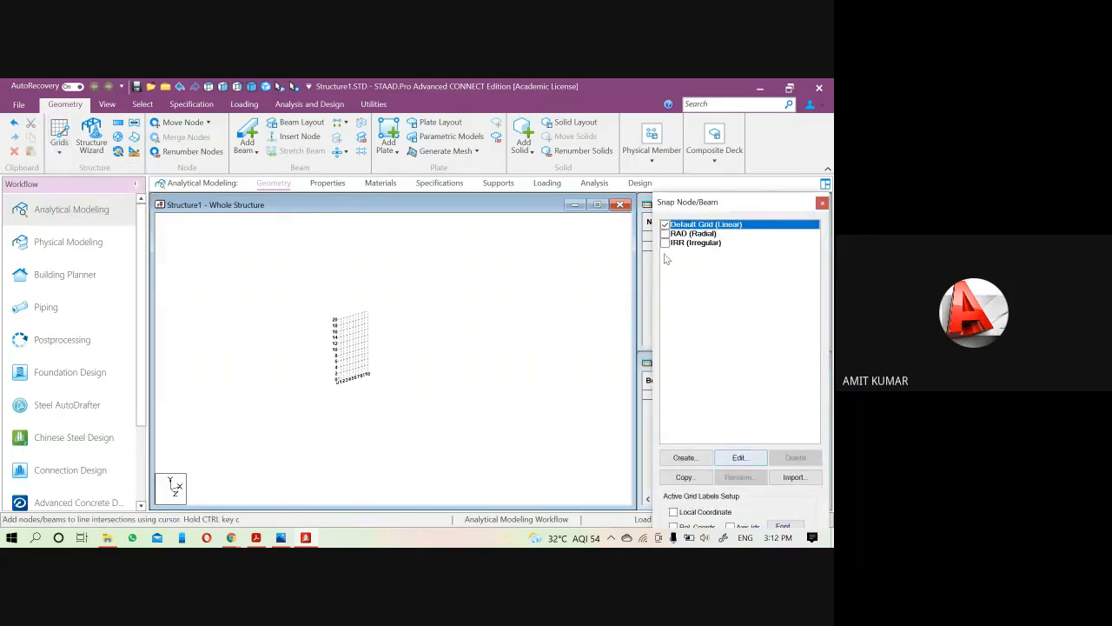
- Set the default linear grid's Y construction line spacing to 1 m and accept the edit
{"action": "left_click", "coordinate": [738, 457]}
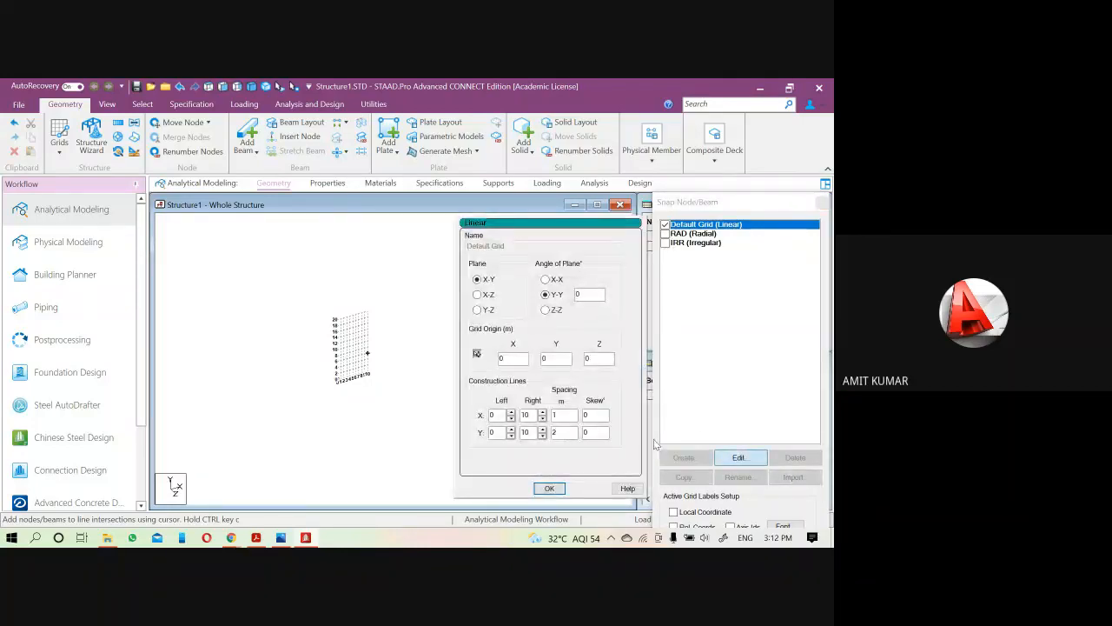
{"action": "double_click", "coordinate": [556, 432]}
{"action": "type", "text": "1"}
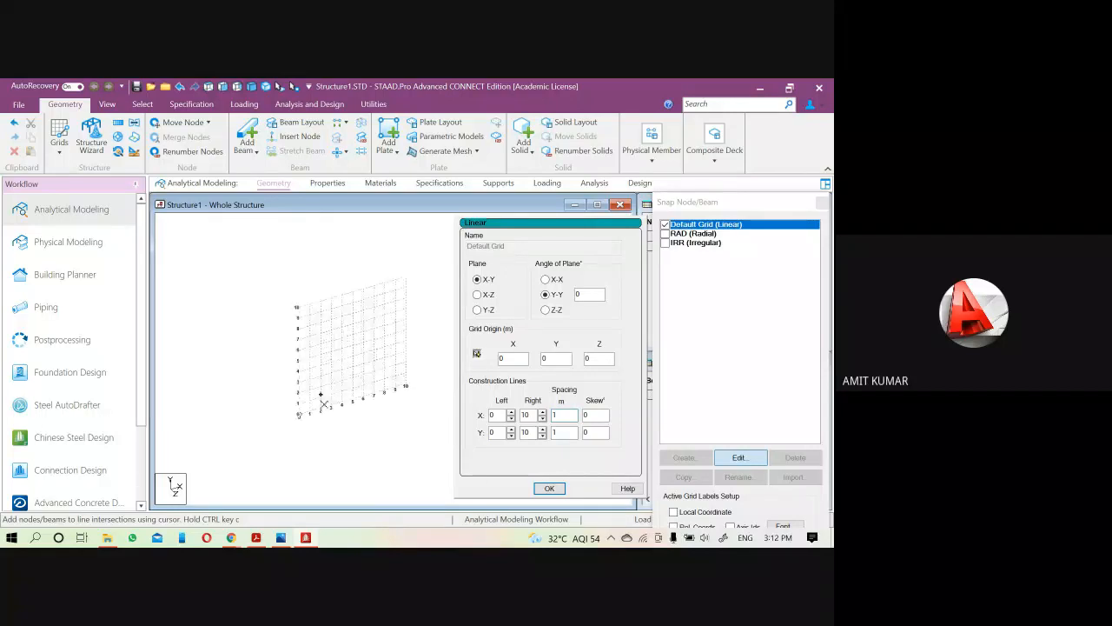
{"action": "scroll", "coordinate": [320, 413], "scroll_direction": "up", "scroll_amount": 2}
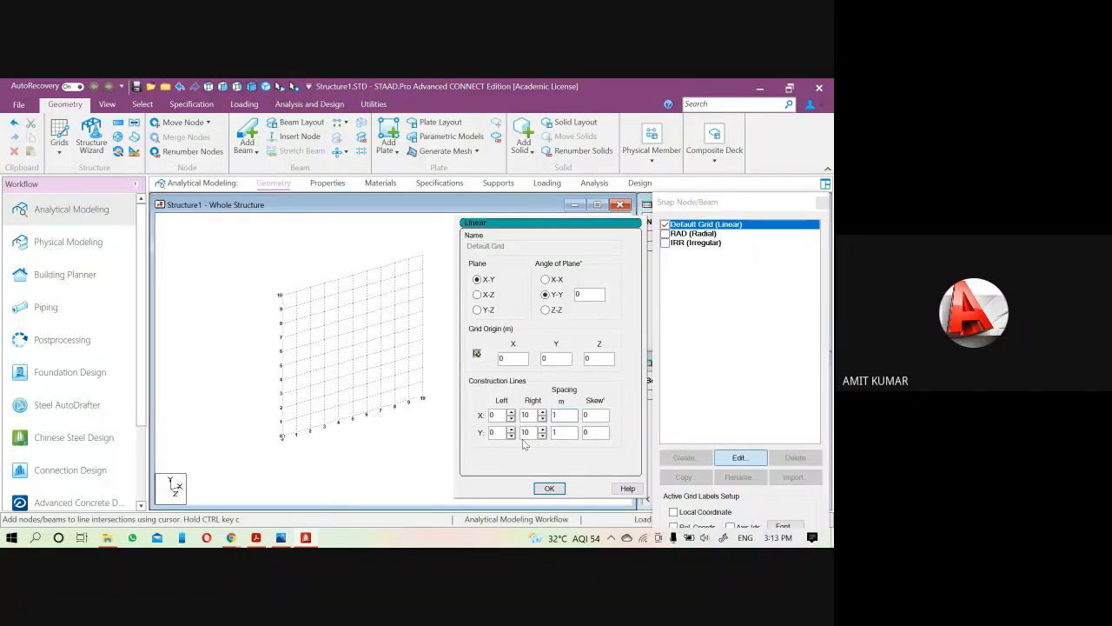
{"action": "left_click", "coordinate": [550, 490]}
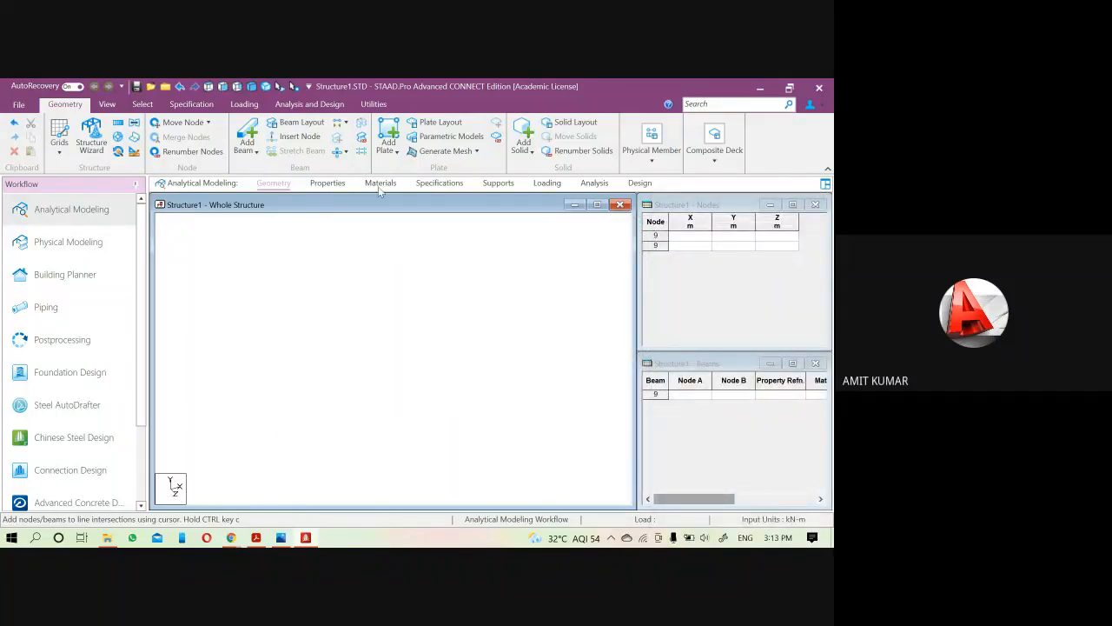
- Draw five connected beams on the default X-Y grid through (0,0), (0,5), (5,5), (5,0), (8,0) and (8,5), and close the snap grid settings
{"action": "left_click", "coordinate": [57, 148]}
{"action": "left_click", "coordinate": [71, 171]}
{"action": "left_click", "coordinate": [58, 146]}
{"action": "left_click", "coordinate": [71, 171]}
{"action": "left_click", "coordinate": [280, 434]}
{"action": "left_click", "coordinate": [280, 365]}
{"action": "left_click", "coordinate": [352, 345]}
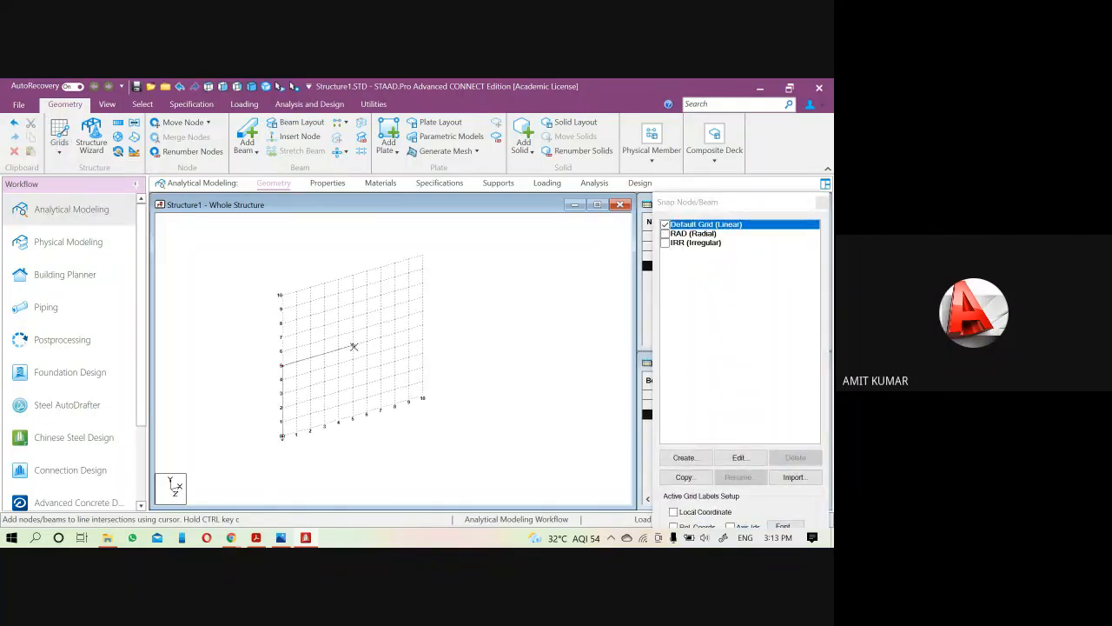
{"action": "left_click", "coordinate": [352, 418]}
{"action": "left_click", "coordinate": [395, 406]}
{"action": "left_click", "coordinate": [394, 333]}
{"action": "left_click", "coordinate": [823, 204]}
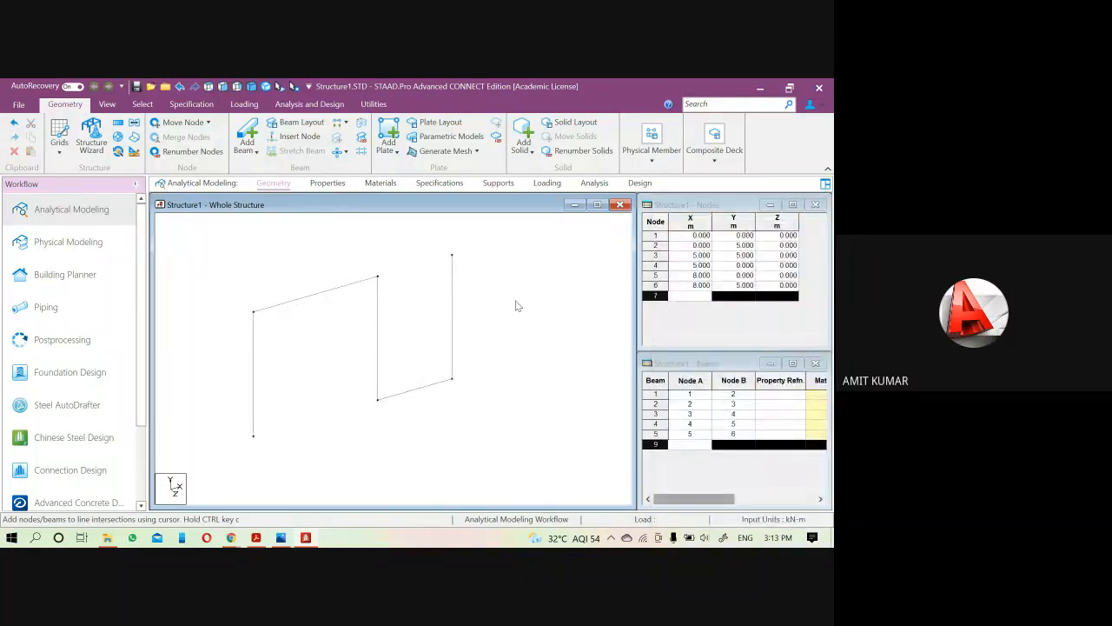
{"action": "scroll", "coordinate": [325, 385], "scroll_direction": "up", "scroll_amount": 1}
{"action": "scroll", "coordinate": [338, 330], "scroll_direction": "up", "scroll_amount": 1}
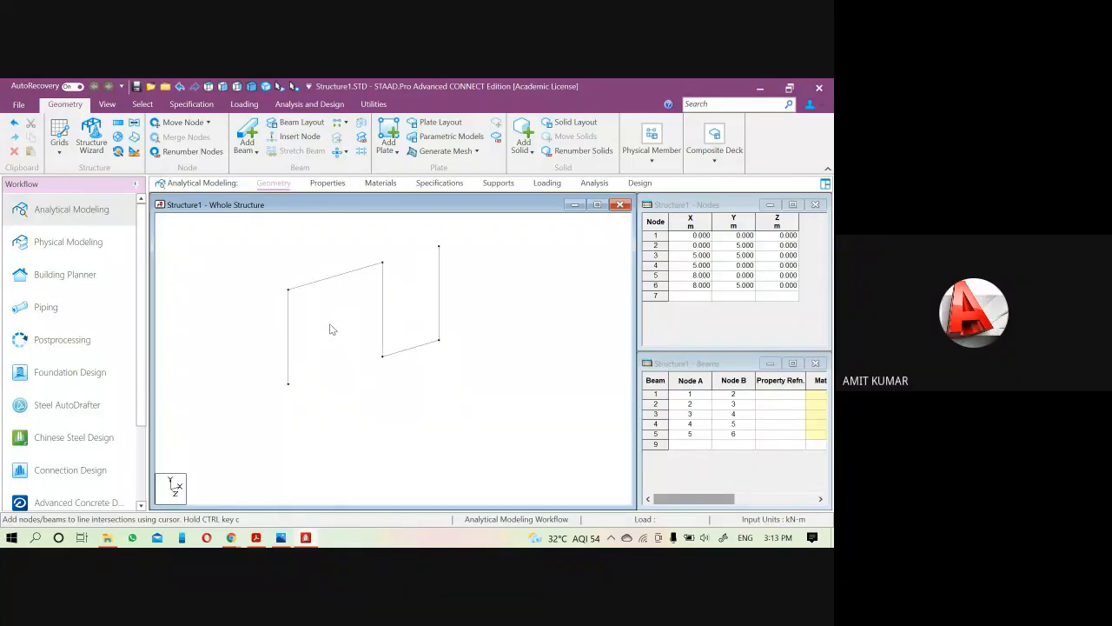
{"action": "middle_click_drag", "start_coordinate": [331, 327], "coordinate": [325, 350]}
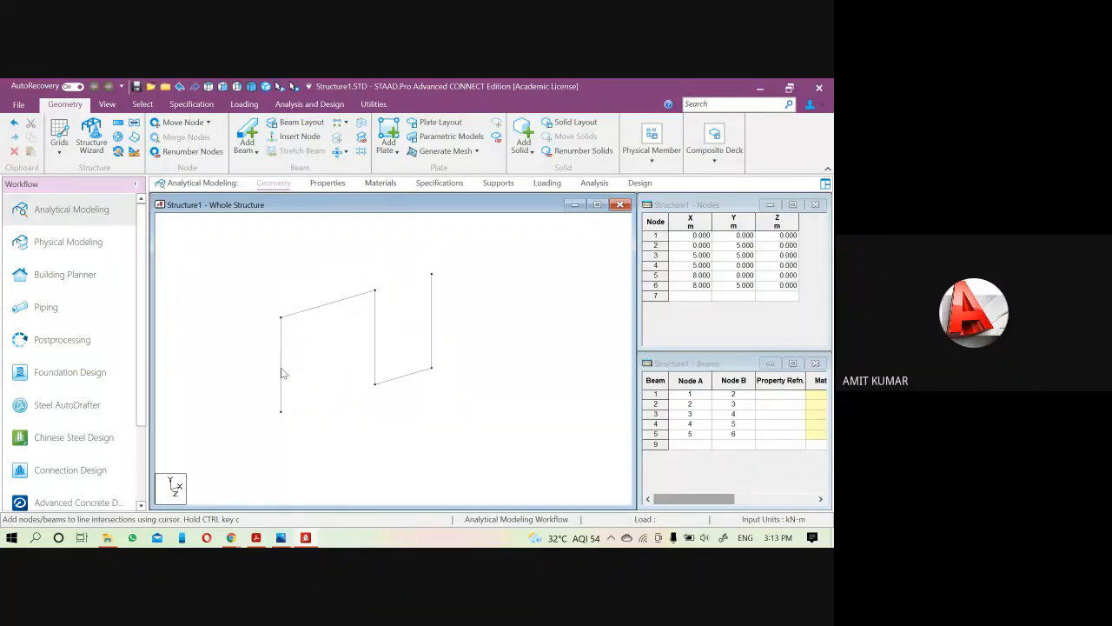
{"action": "left_click", "coordinate": [280, 373]}
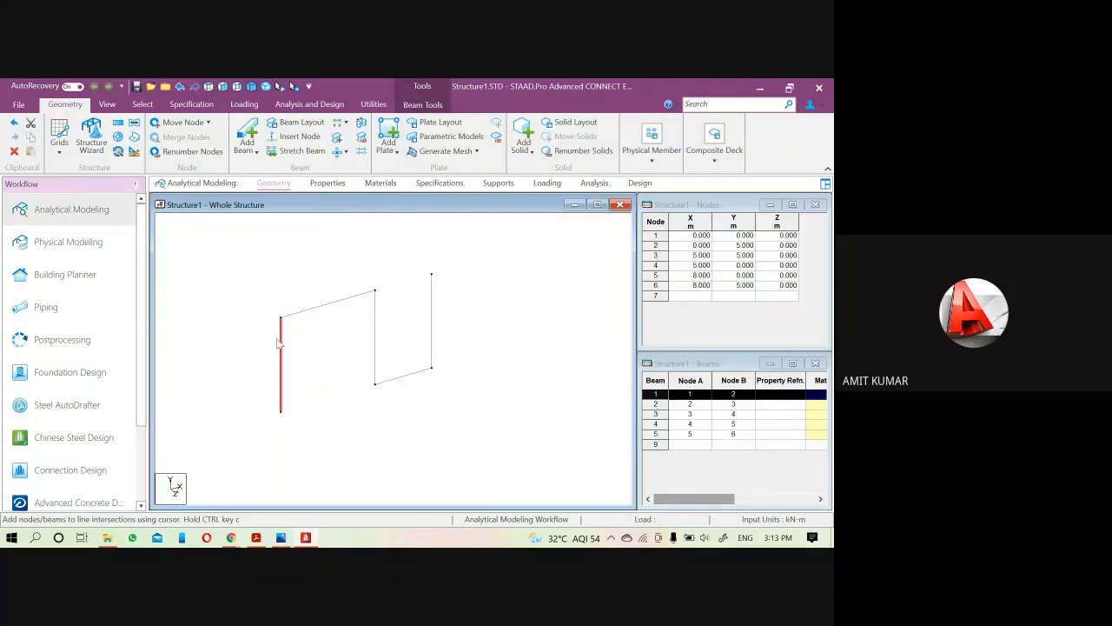
{"action": "left_click", "coordinate": [295, 364]}
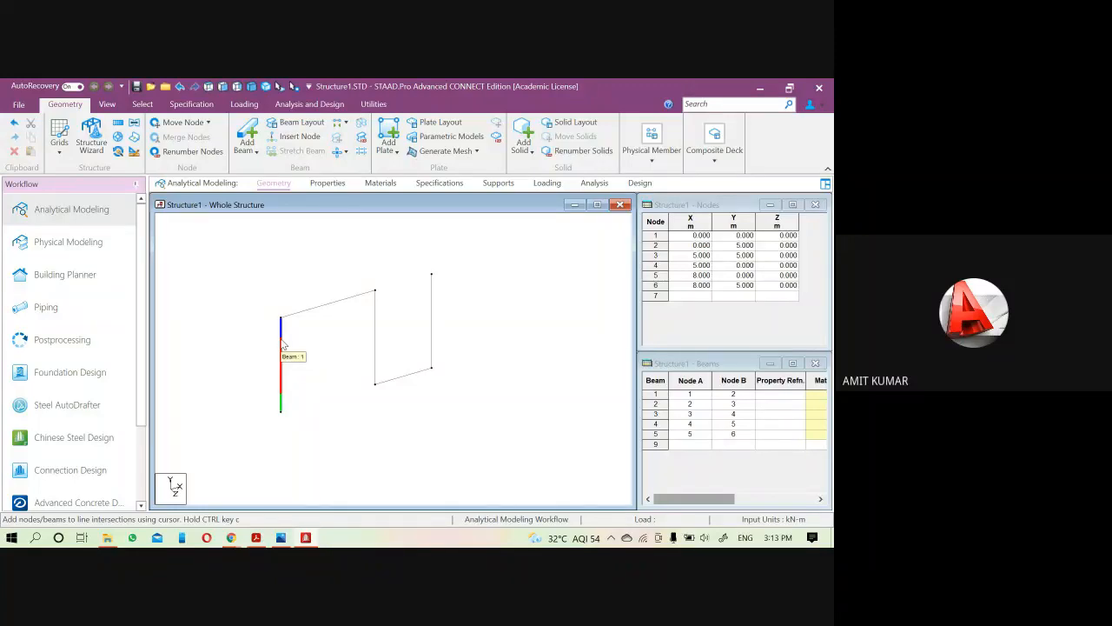
{"action": "left_click", "coordinate": [283, 345]}
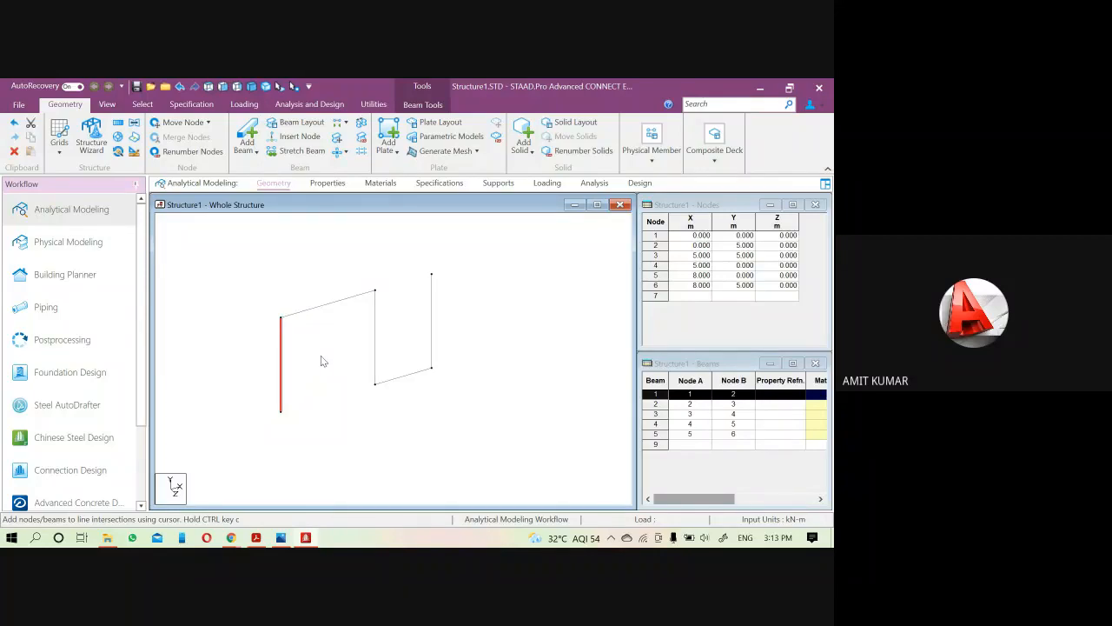
{"action": "key", "text": "Delete"}
{"action": "key", "text": "ctrl+z"}
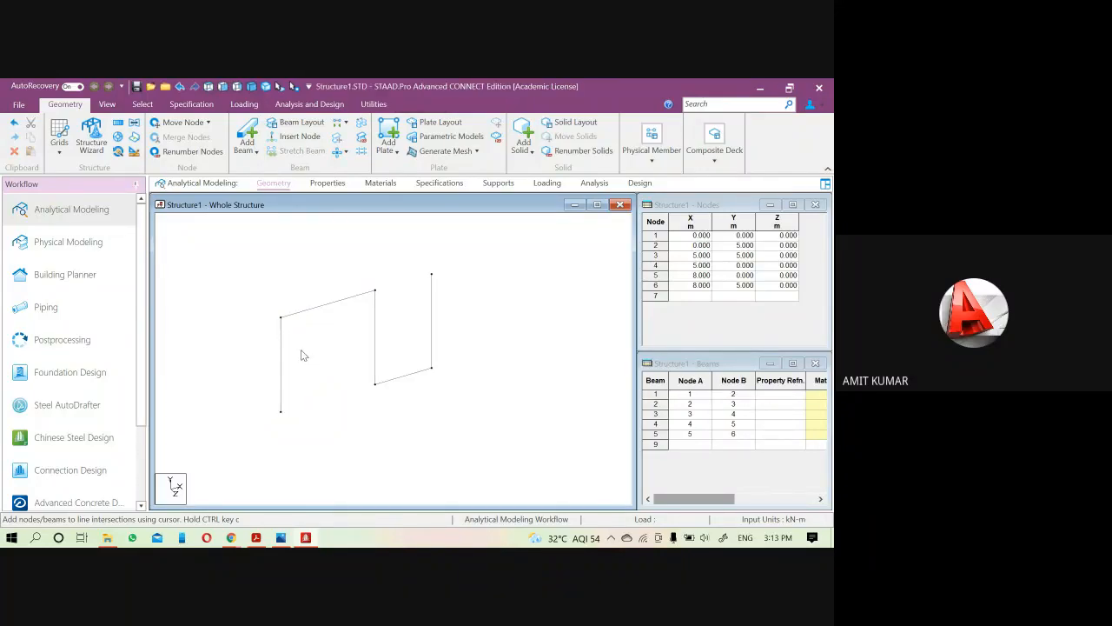
{"action": "left_click", "coordinate": [282, 342]}
{"action": "left_click", "coordinate": [310, 350]}
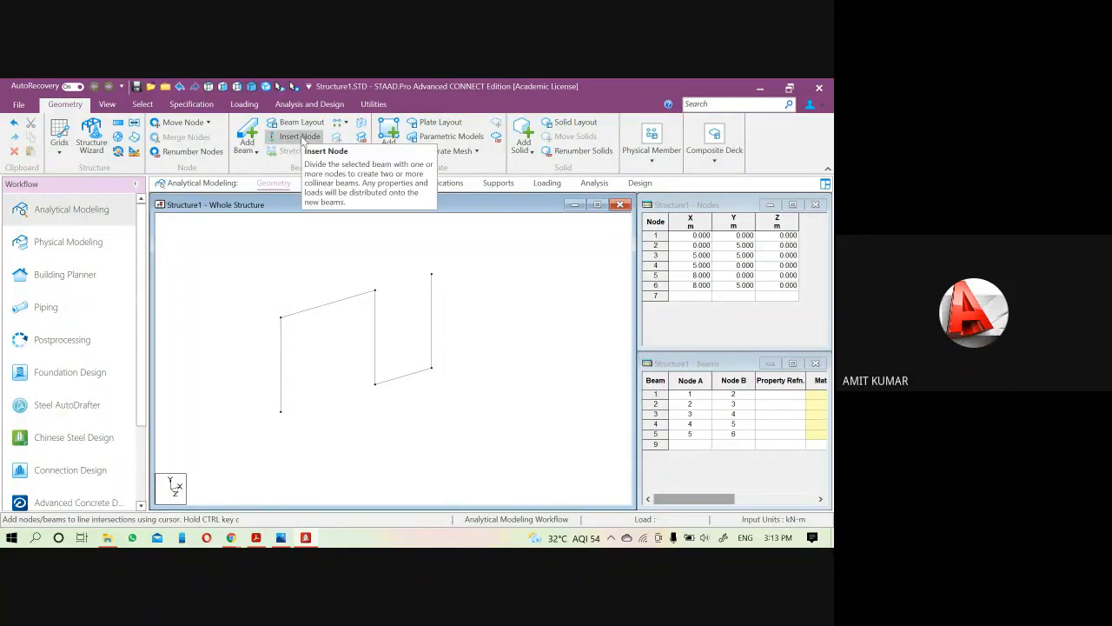
- Examine the Insert Node settings for the leftmost column and close them without adding any points
{"action": "left_click", "coordinate": [302, 139]}
{"action": "left_click", "coordinate": [282, 356]}
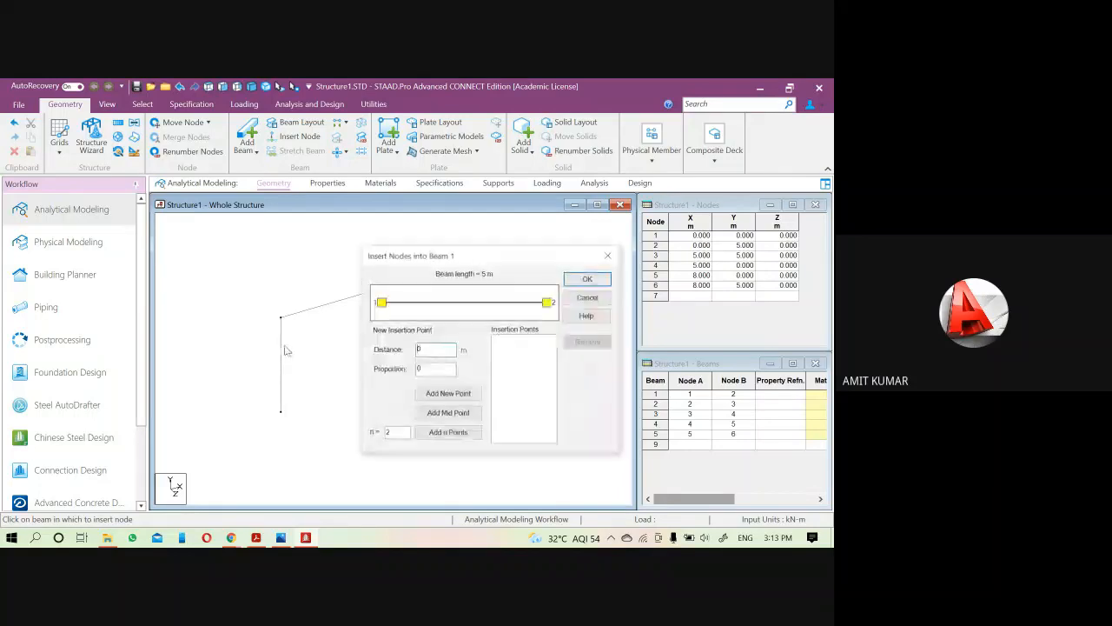
{"action": "left_click_drag", "start_coordinate": [433, 254], "coordinate": [443, 229]}
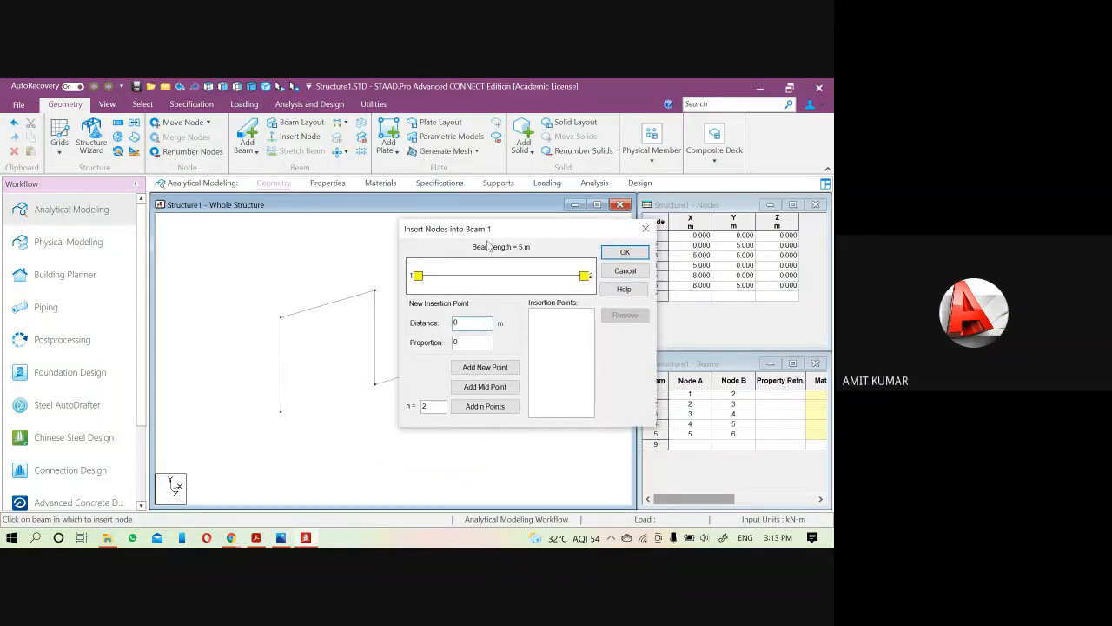
{"action": "key", "text": "Escape"}
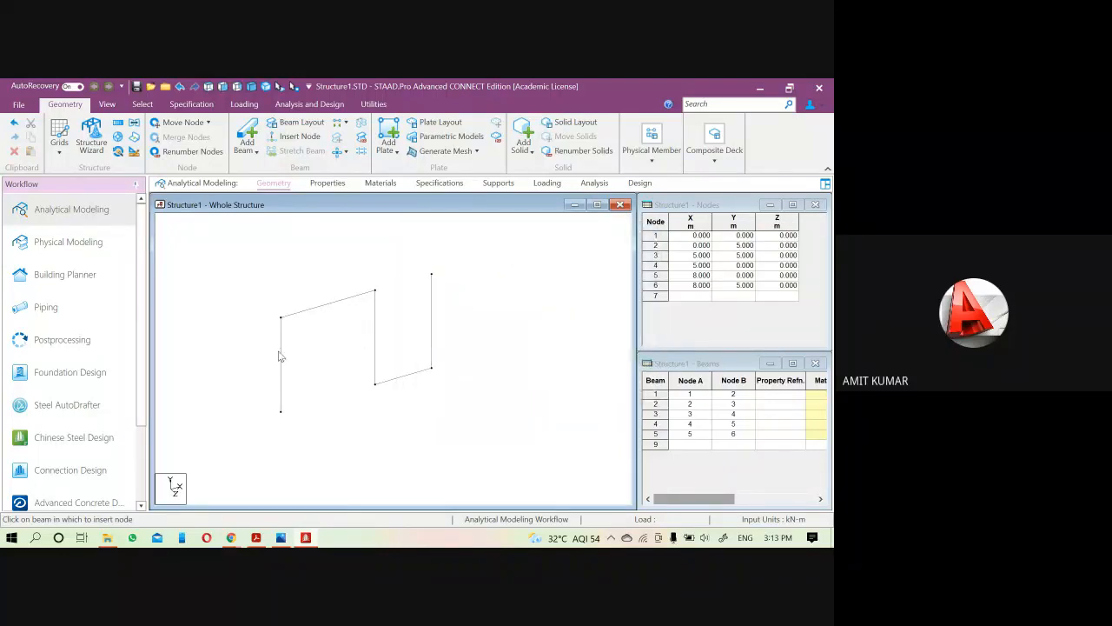
{"action": "left_click", "coordinate": [280, 356]}
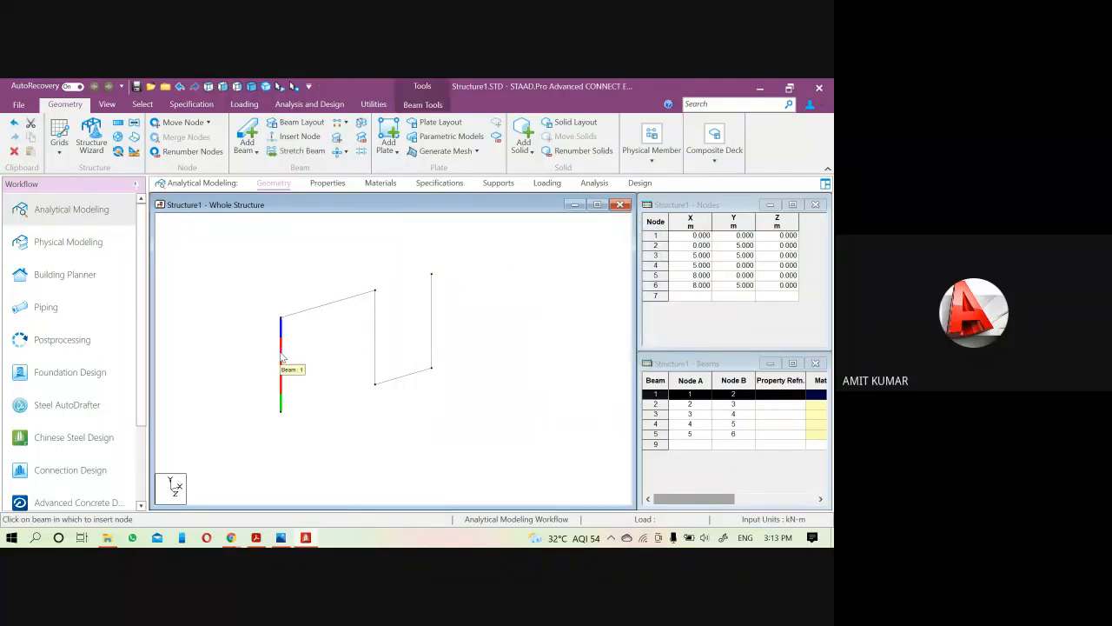
{"action": "left_click", "coordinate": [299, 137]}
{"action": "left_click_drag", "start_coordinate": [454, 252], "coordinate": [531, 210]}
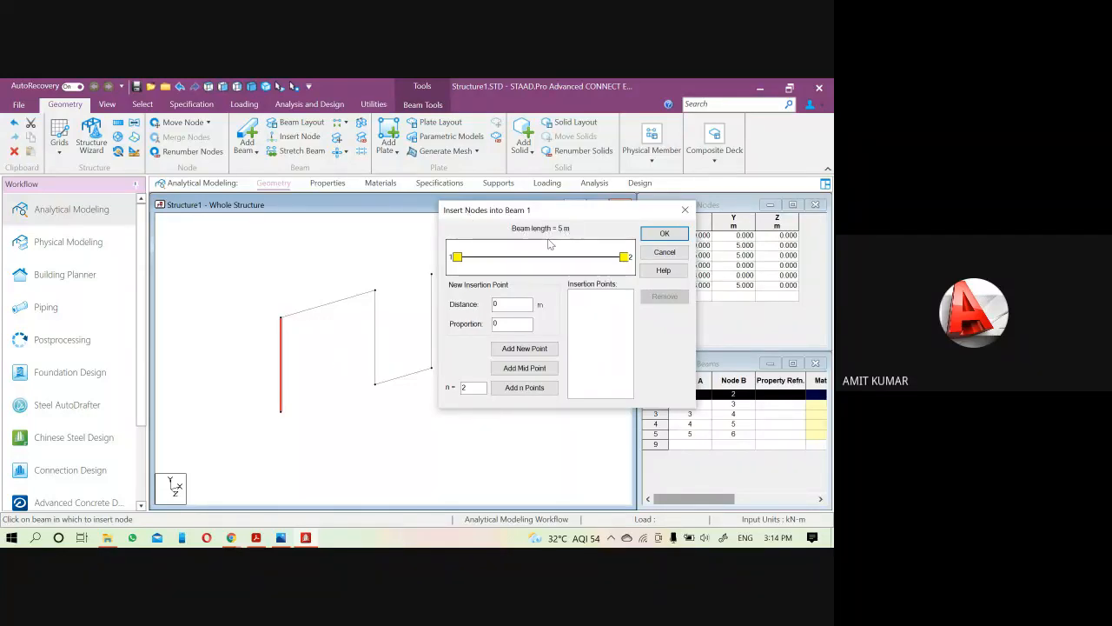
{"action": "left_click", "coordinate": [405, 380]}
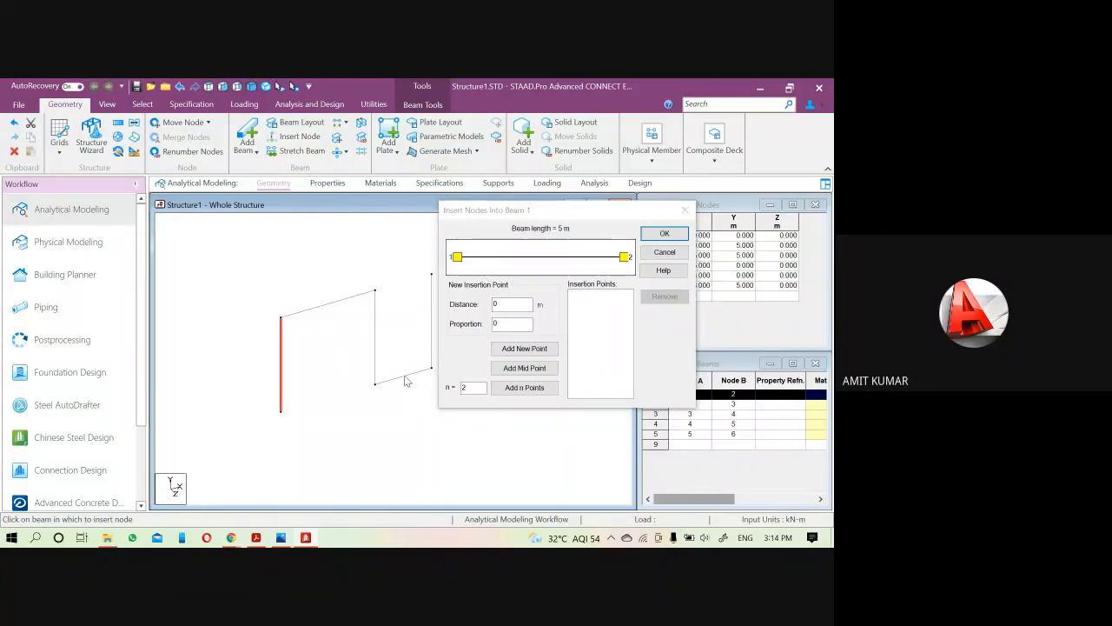
{"action": "left_click", "coordinate": [685, 210]}
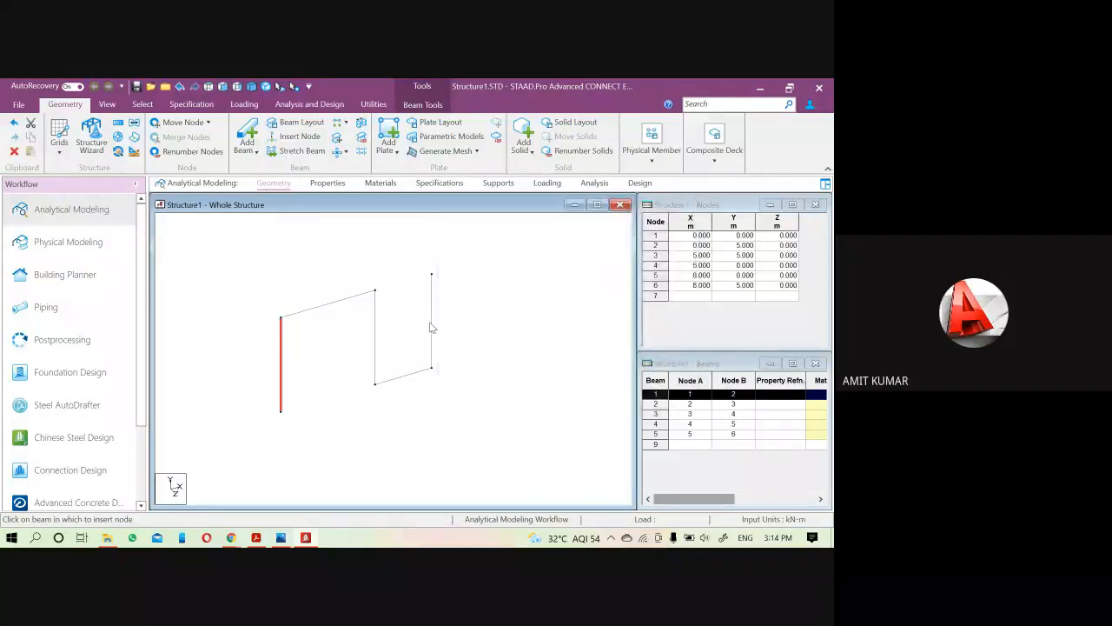
- Examine the Insert Node settings for the lower beam between nodes 4 and 5, adding no points
{"action": "left_click", "coordinate": [422, 376]}
{"action": "left_click", "coordinate": [289, 138]}
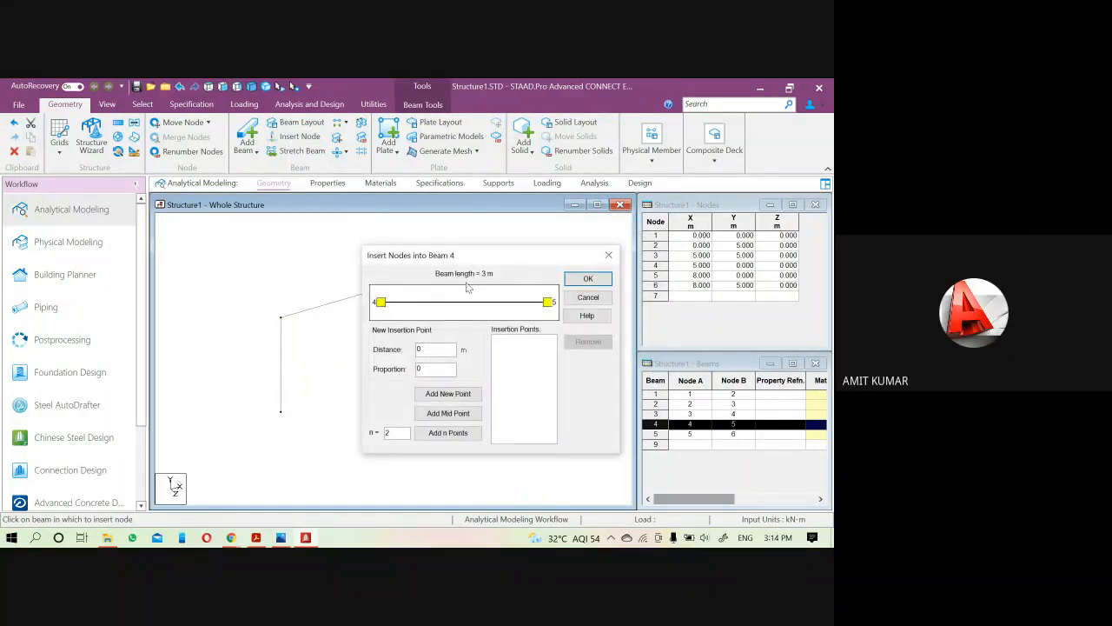
{"action": "left_click", "coordinate": [609, 255]}
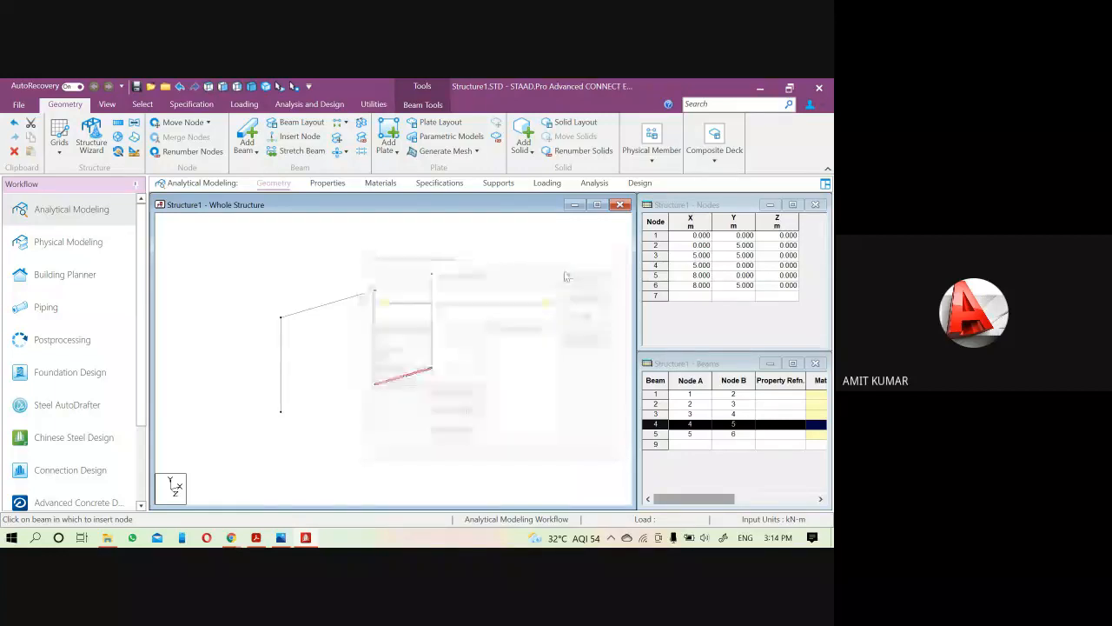
- Try inserting a node into the leftmost column at a distance of 1.5 m from its base node
{"action": "left_click", "coordinate": [282, 344]}
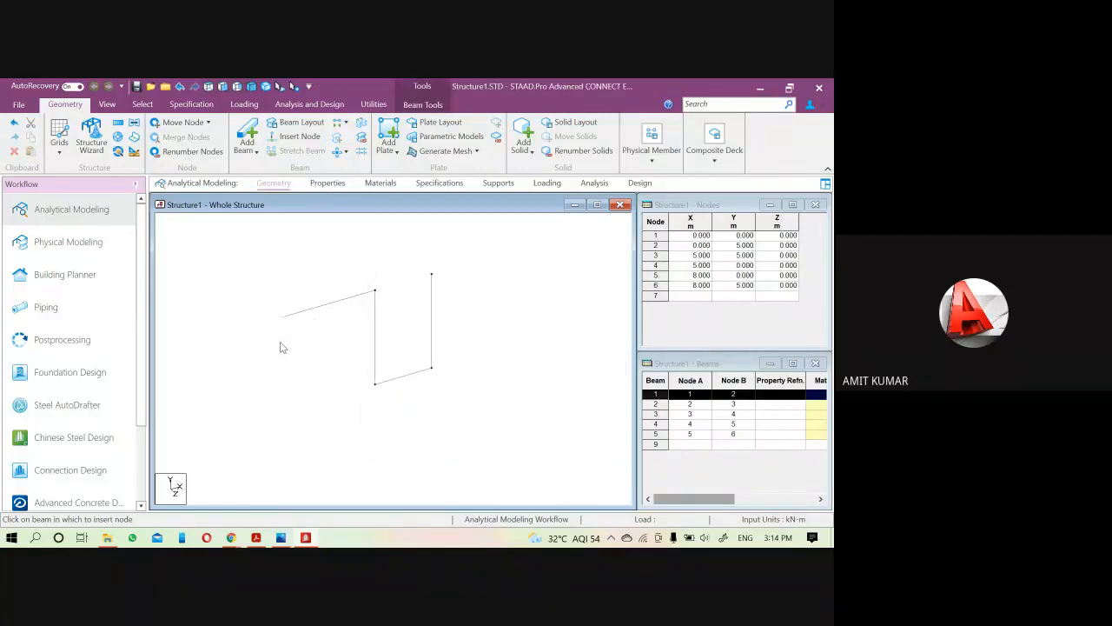
{"action": "left_click", "coordinate": [292, 138]}
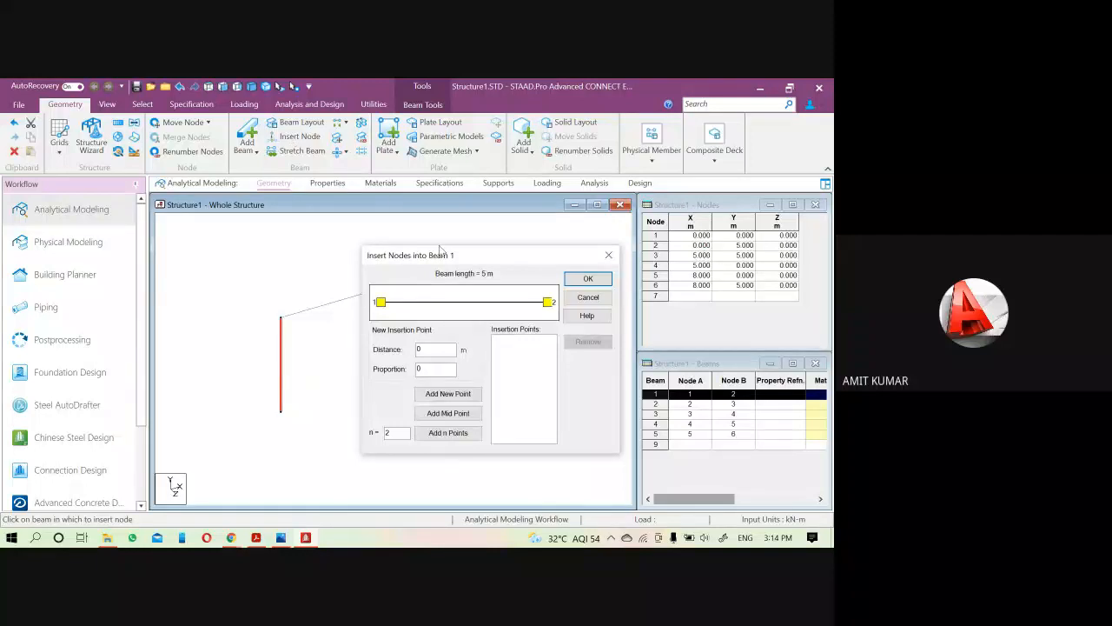
{"action": "left_click_drag", "start_coordinate": [445, 256], "coordinate": [510, 195]}
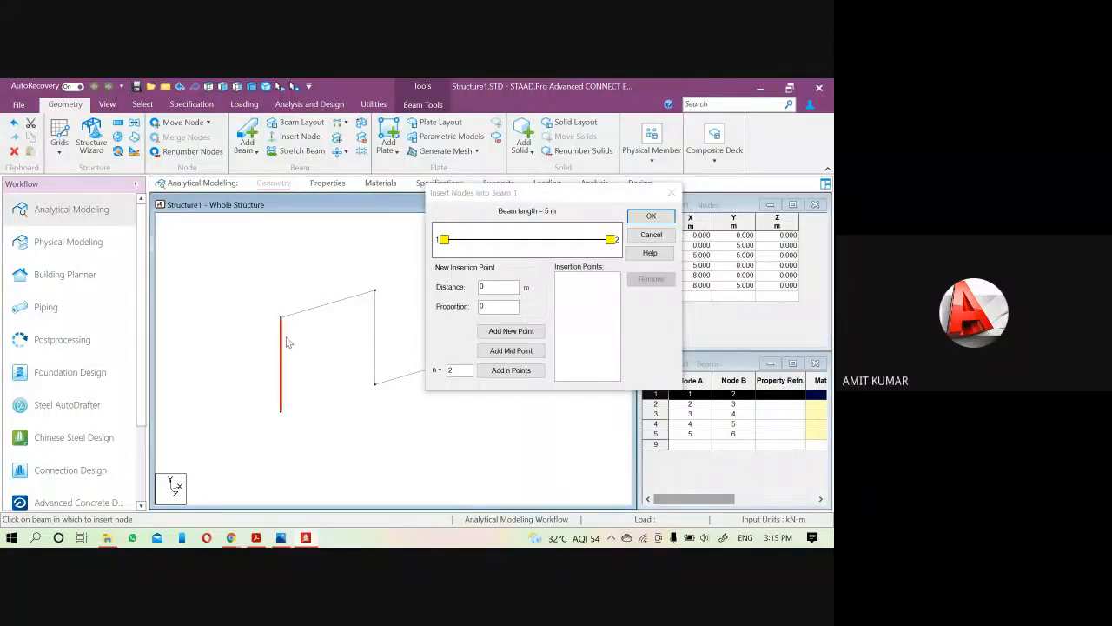
{"action": "left_click", "coordinate": [521, 350]}
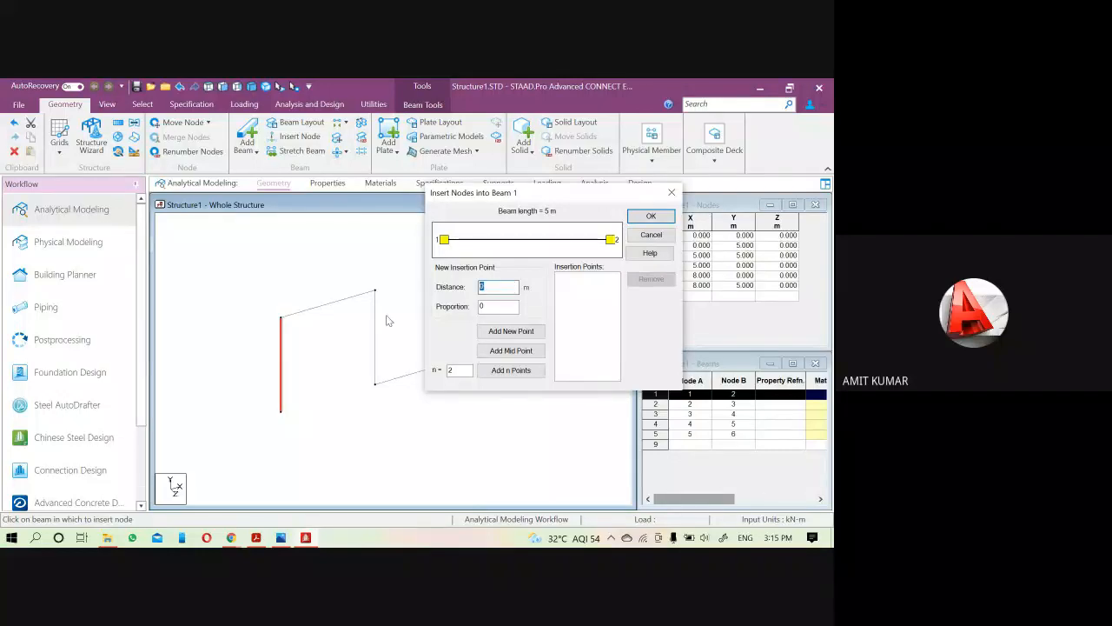
{"action": "type", "text": "1.5"}
{"action": "left_click_drag", "start_coordinate": [501, 287], "coordinate": [450, 296]}
{"action": "left_click", "coordinate": [512, 339]}
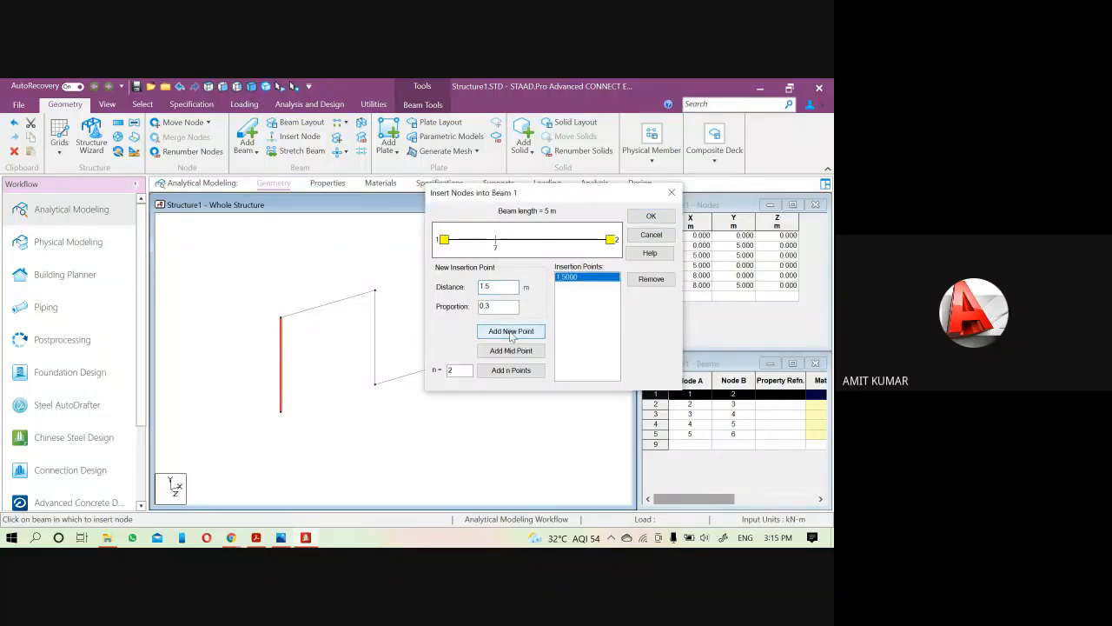
{"action": "left_click", "coordinate": [660, 220]}
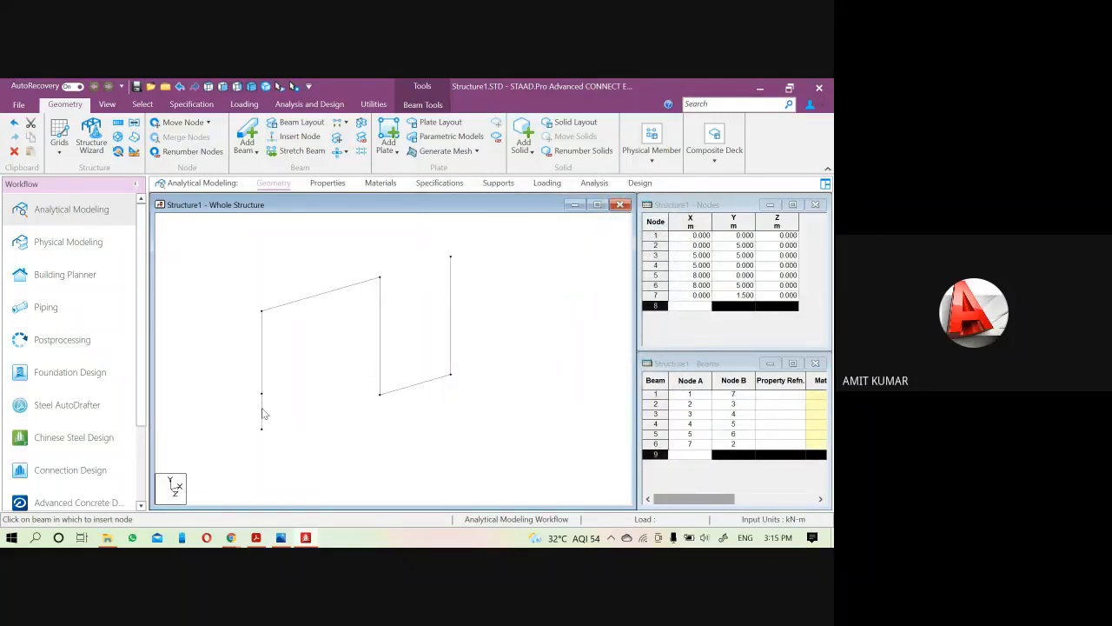
{"action": "left_click", "coordinate": [327, 368]}
{"action": "key", "text": "ctrl+z"}
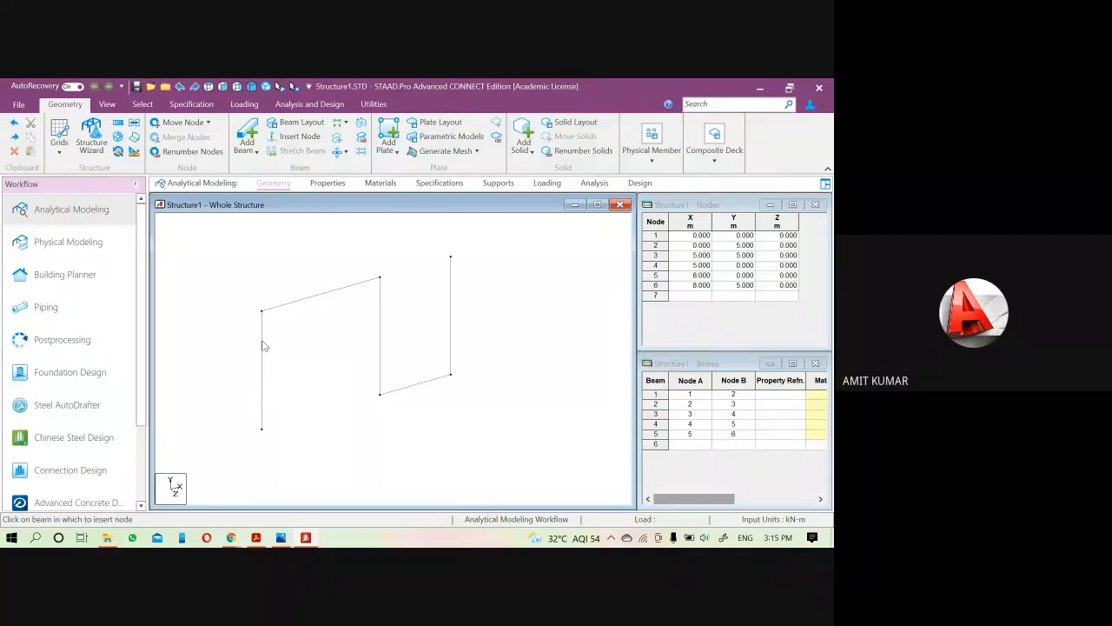
- Display the local axis orientation on all beams of the frame
{"action": "left_click", "coordinate": [262, 347]}
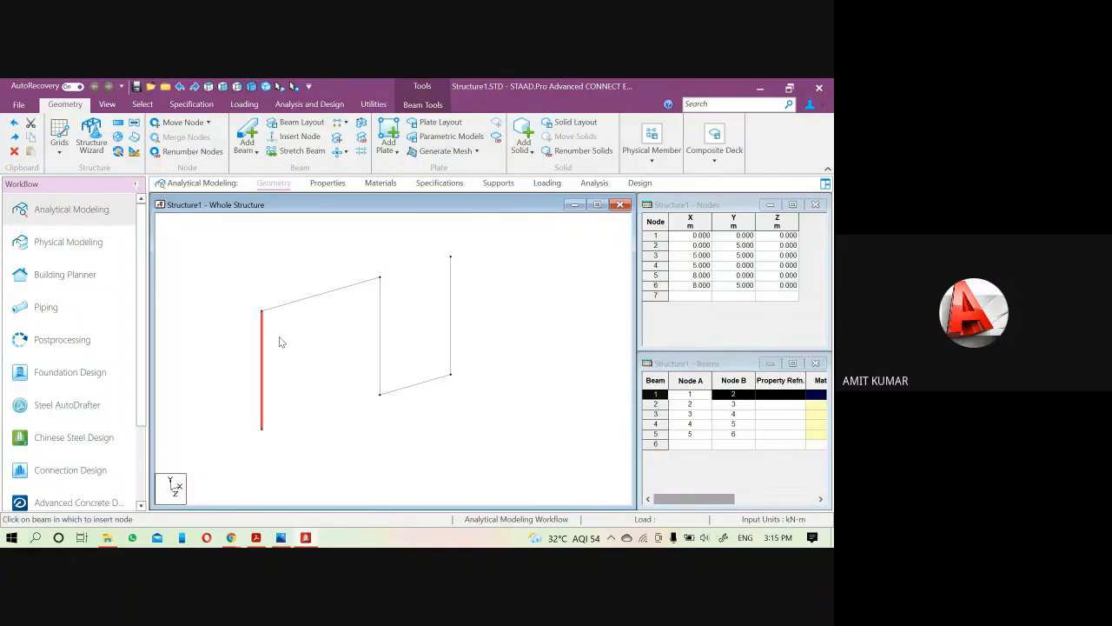
{"action": "key", "text": "shift+o"}
{"action": "left_click", "coordinate": [282, 341]}
{"action": "scroll", "coordinate": [270, 393], "scroll_direction": "up", "scroll_amount": 1}
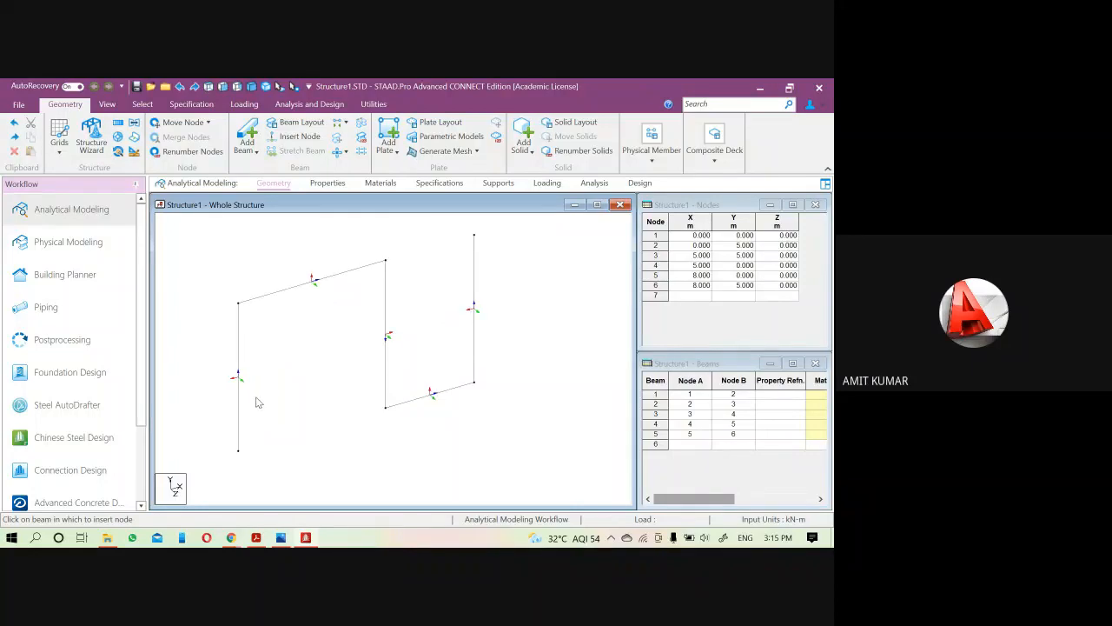
{"action": "middle_click_drag", "start_coordinate": [275, 418], "coordinate": [327, 382]}
{"action": "scroll", "coordinate": [289, 346], "scroll_direction": "up", "scroll_amount": 2}
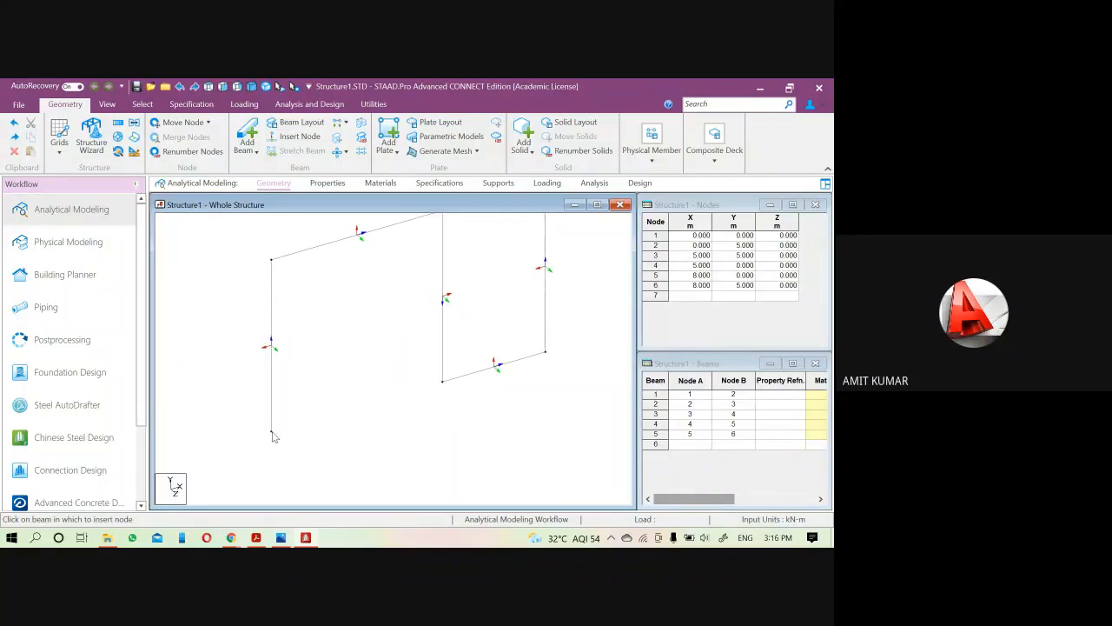
- Insert a node into the leftmost column at a distance of 3.5 m from its base node
{"action": "left_click", "coordinate": [272, 303]}
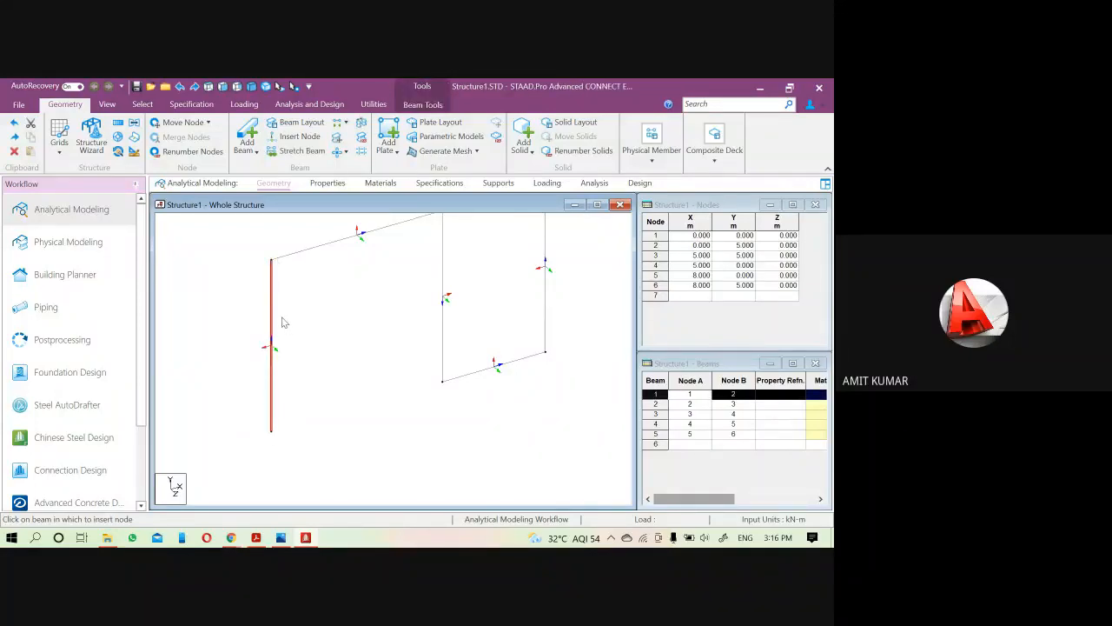
{"action": "left_click", "coordinate": [300, 137]}
{"action": "double_click", "coordinate": [430, 350]}
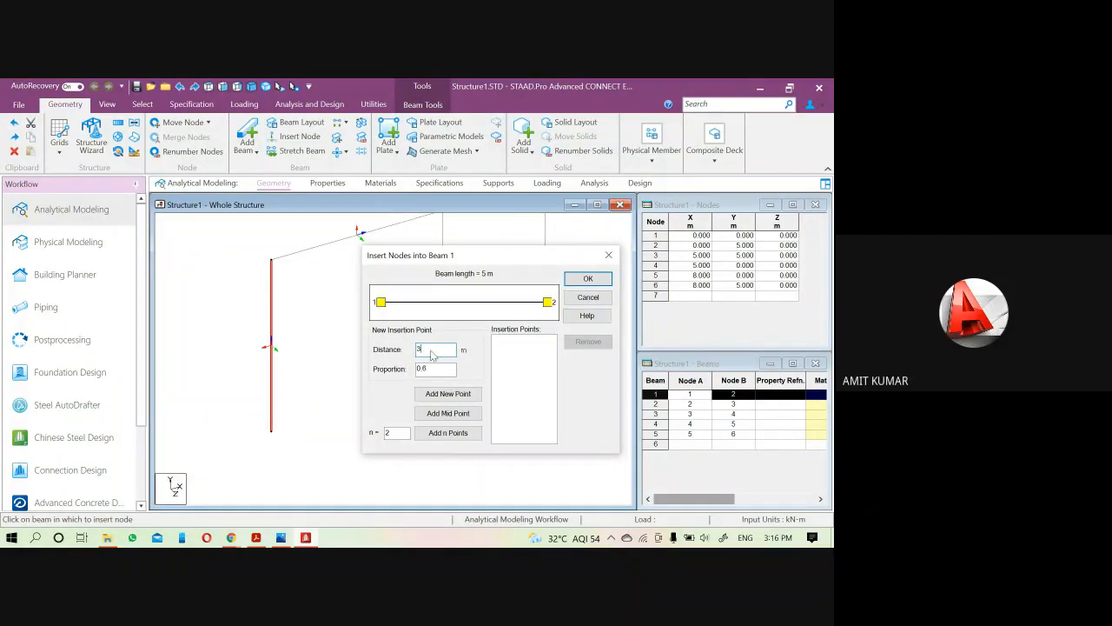
{"action": "type", "text": ".5"}
{"action": "left_click_drag", "start_coordinate": [433, 352], "coordinate": [377, 348]}
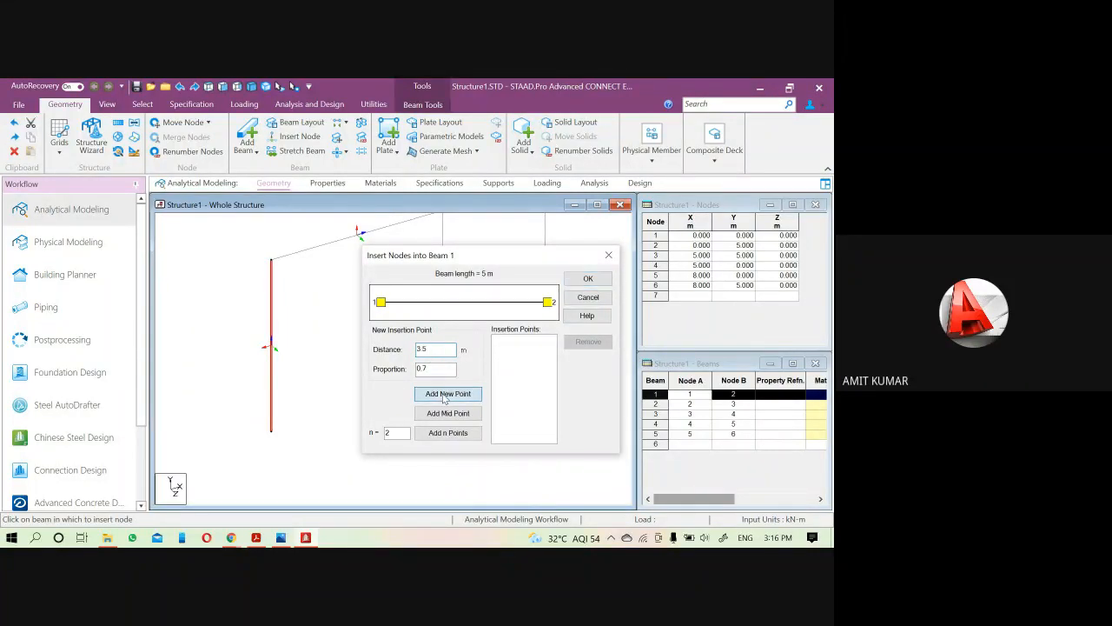
{"action": "left_click", "coordinate": [446, 395]}
{"action": "left_click", "coordinate": [586, 279]}
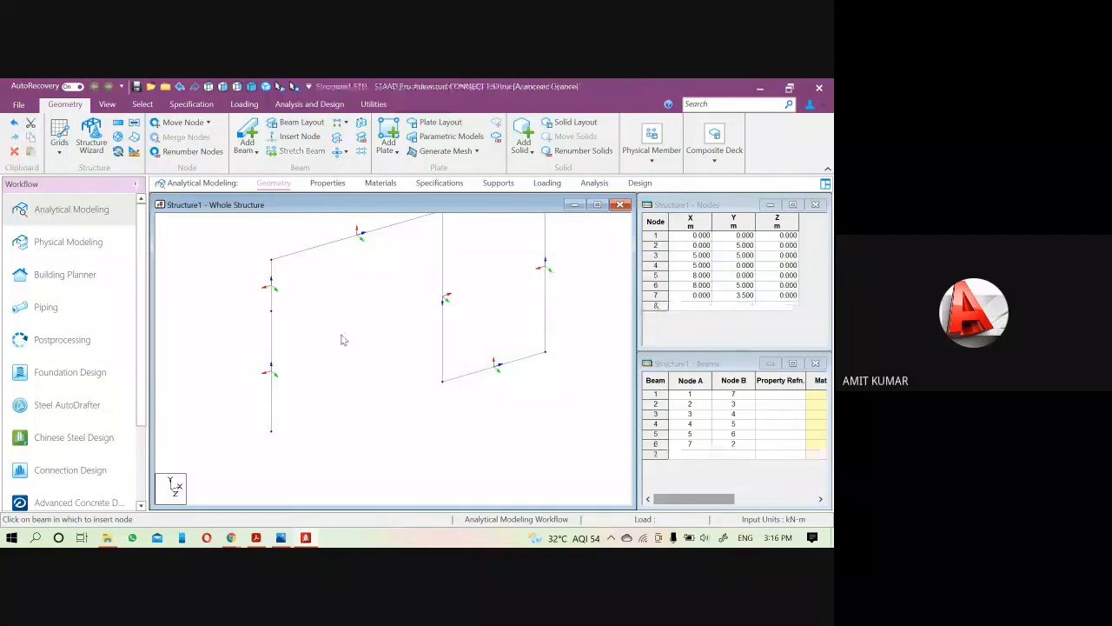
- Check the length of the leftmost column's upper segment, then undo the node insertion
{"action": "double_click", "coordinate": [273, 276]}
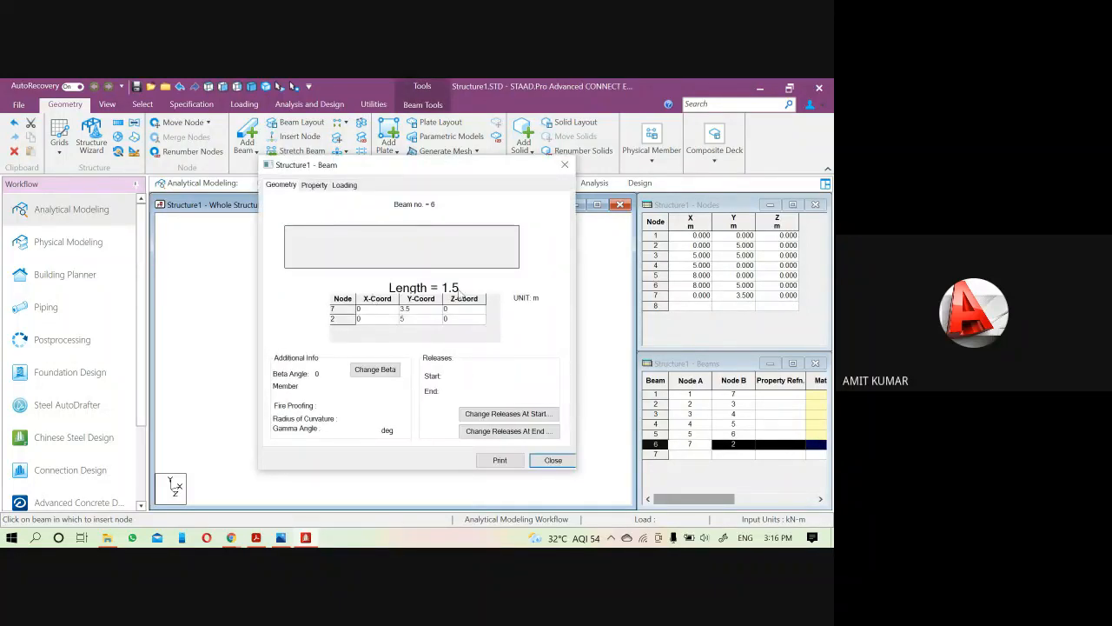
{"action": "left_click", "coordinate": [565, 166]}
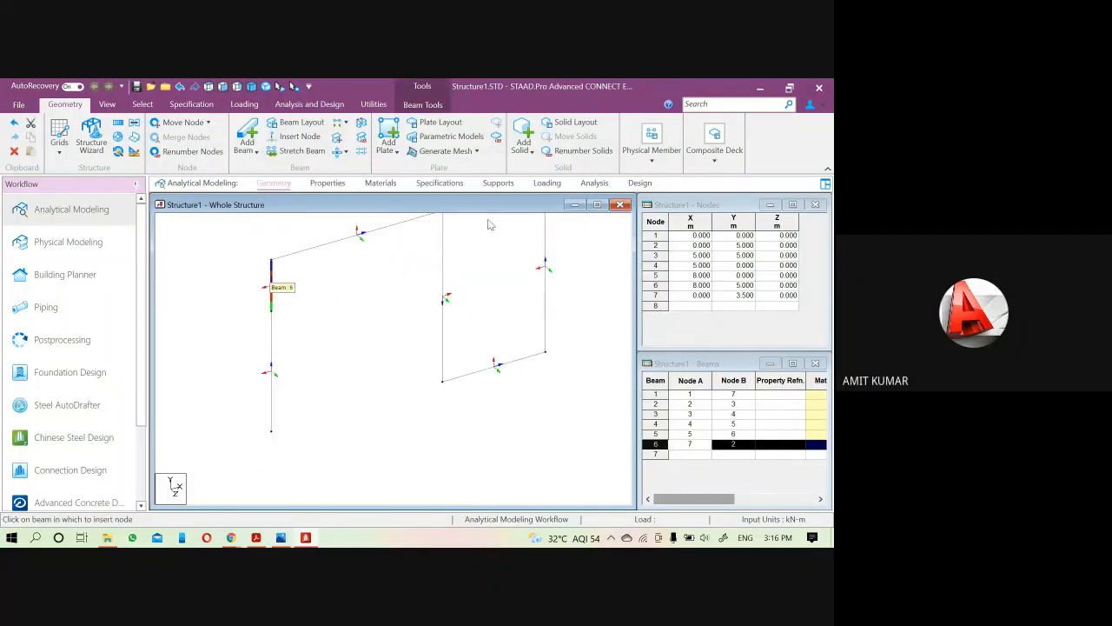
{"action": "key", "text": "ctrl+z"}
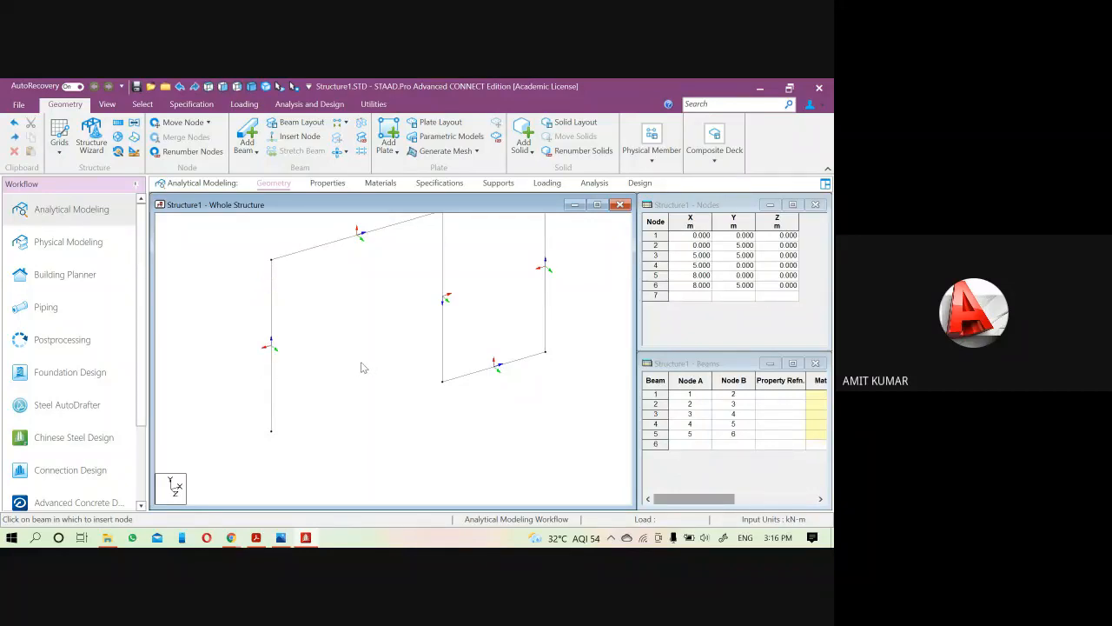
- Start inserting a node into the leftmost column and set its insertion proportion to 0.7
{"action": "left_click", "coordinate": [272, 307]}
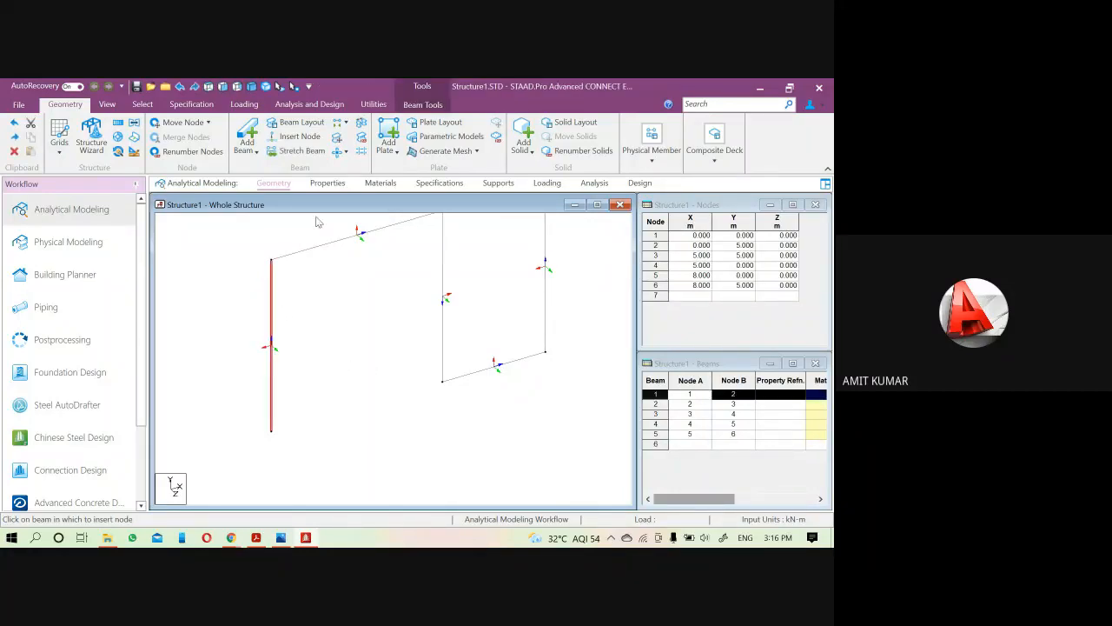
{"action": "left_click", "coordinate": [296, 137]}
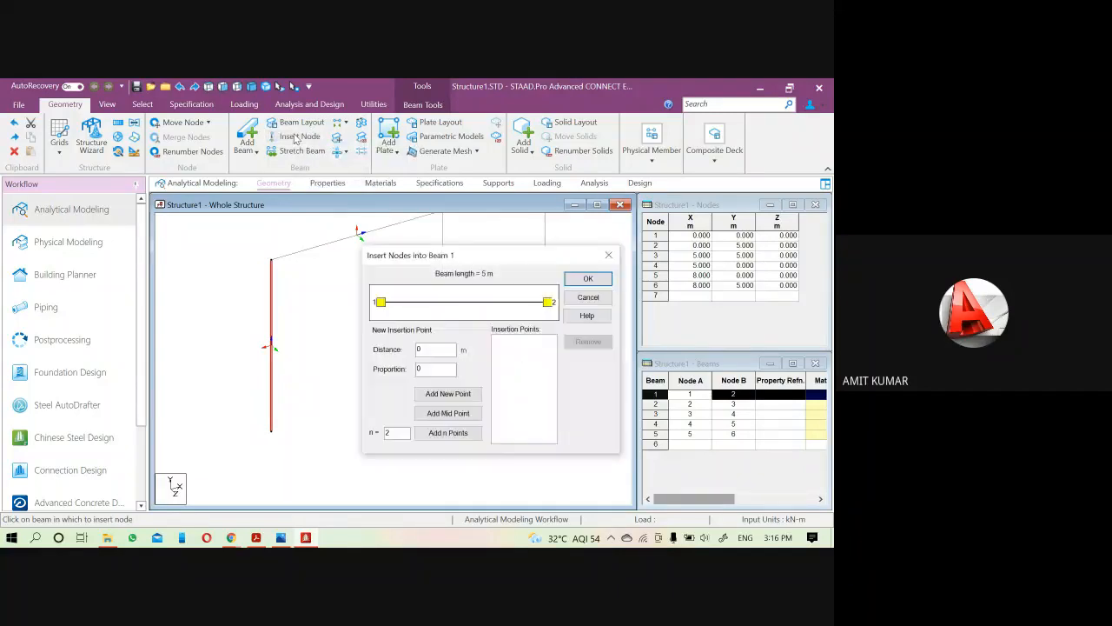
{"action": "left_click_drag", "start_coordinate": [429, 262], "coordinate": [536, 175]}
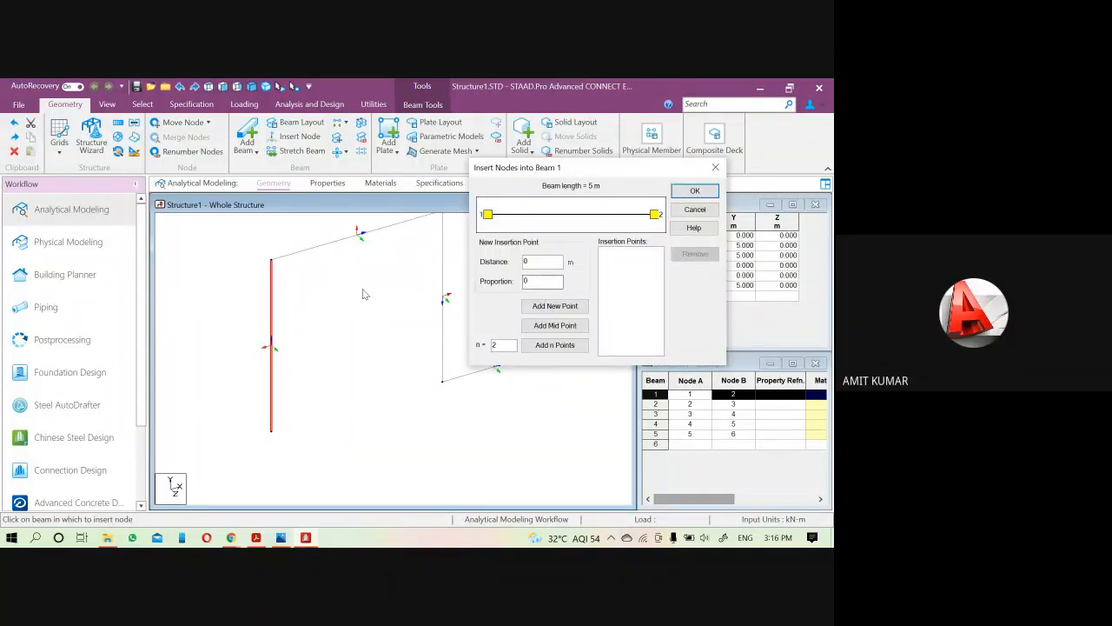
{"action": "left_click_drag", "start_coordinate": [538, 284], "coordinate": [485, 290]}
{"action": "mouse_move", "coordinate": [534, 281]}
{"action": "left_mouse_down"}
{"action": "mouse_move", "coordinate": [502, 287]}
{"action": "mouse_move", "coordinate": [504, 273]}
{"action": "mouse_move", "coordinate": [523, 283]}
{"action": "left_mouse_up"}
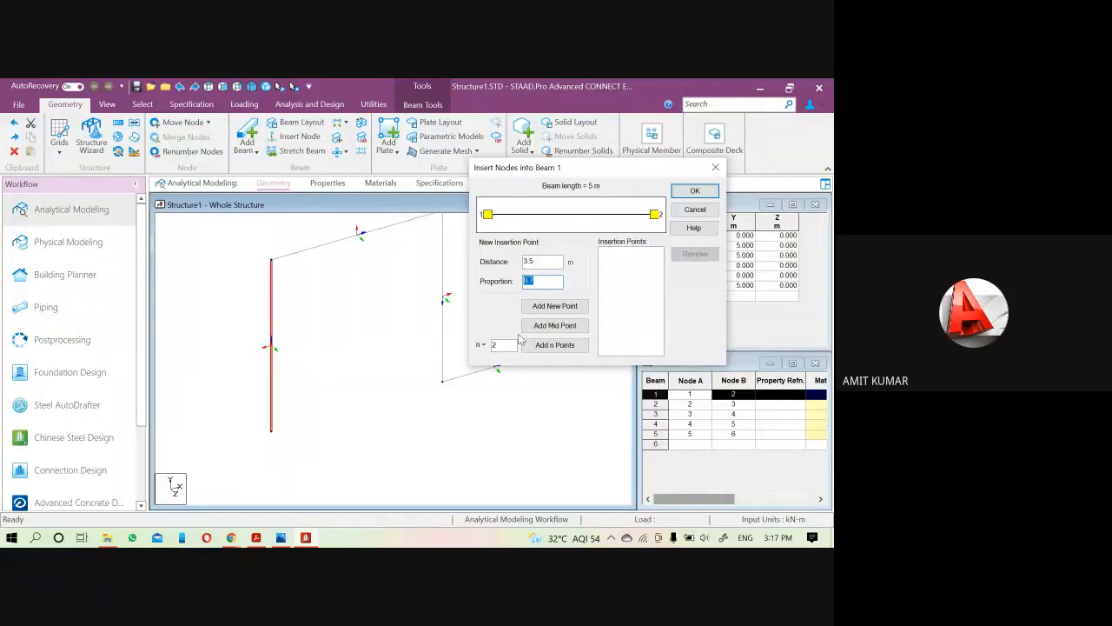
- Try a proportion of 0.333 for the leftmost column's insertion point and check the matching distance
{"action": "key", "text": "BackSpace"}
{"action": "left_click", "coordinate": [557, 259]}
{"action": "key", "text": "Tab"}
{"action": "type", "text": ".333"}
{"action": "double_click", "coordinate": [549, 261]}
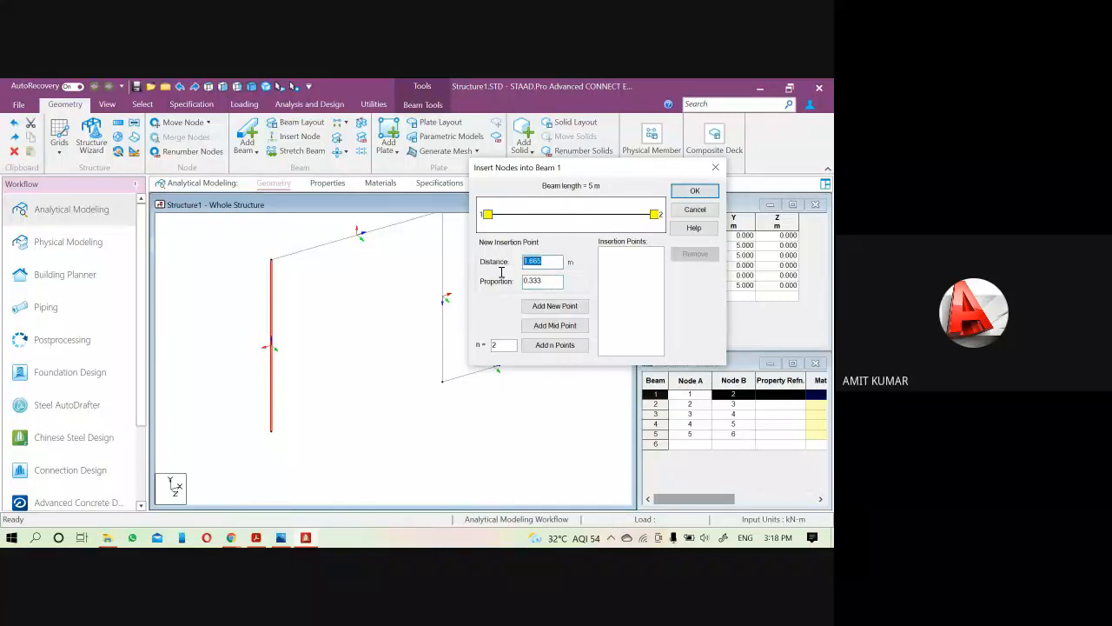
{"action": "left_click", "coordinate": [549, 261]}
- Insert a node into the leftmost column at a proportion of 0.6667 of its length
{"action": "double_click", "coordinate": [550, 281]}
{"action": "key", "text": "BackSpace"}
{"action": "type", "text": "0.6667"}
{"action": "left_click", "coordinate": [556, 262]}
{"action": "double_click", "coordinate": [556, 262]}
{"action": "left_click", "coordinate": [569, 308]}
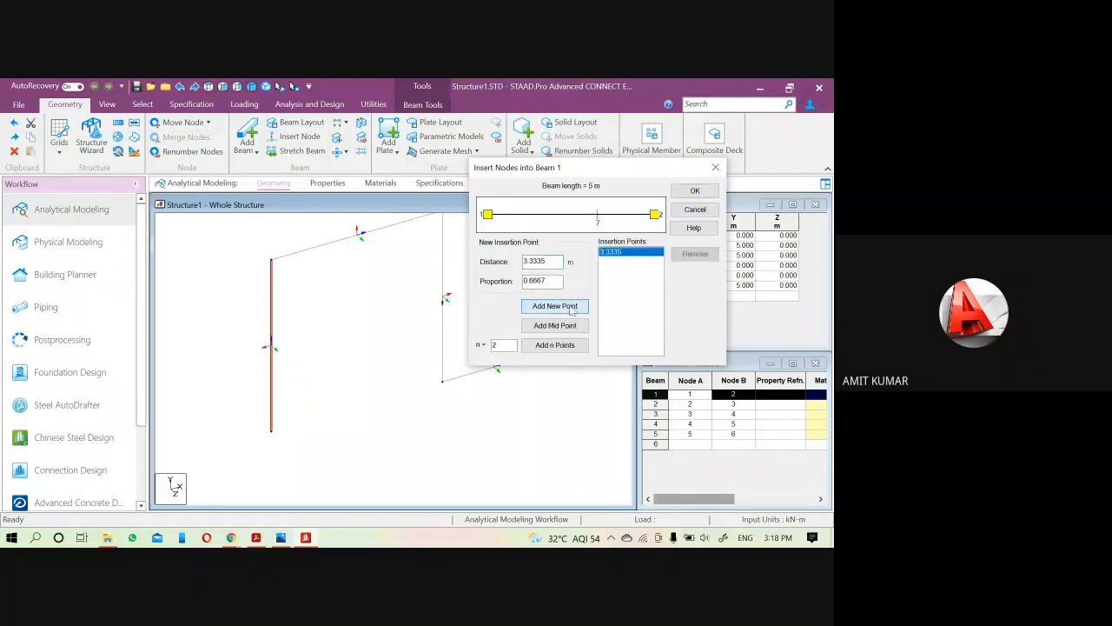
{"action": "left_click", "coordinate": [695, 191]}
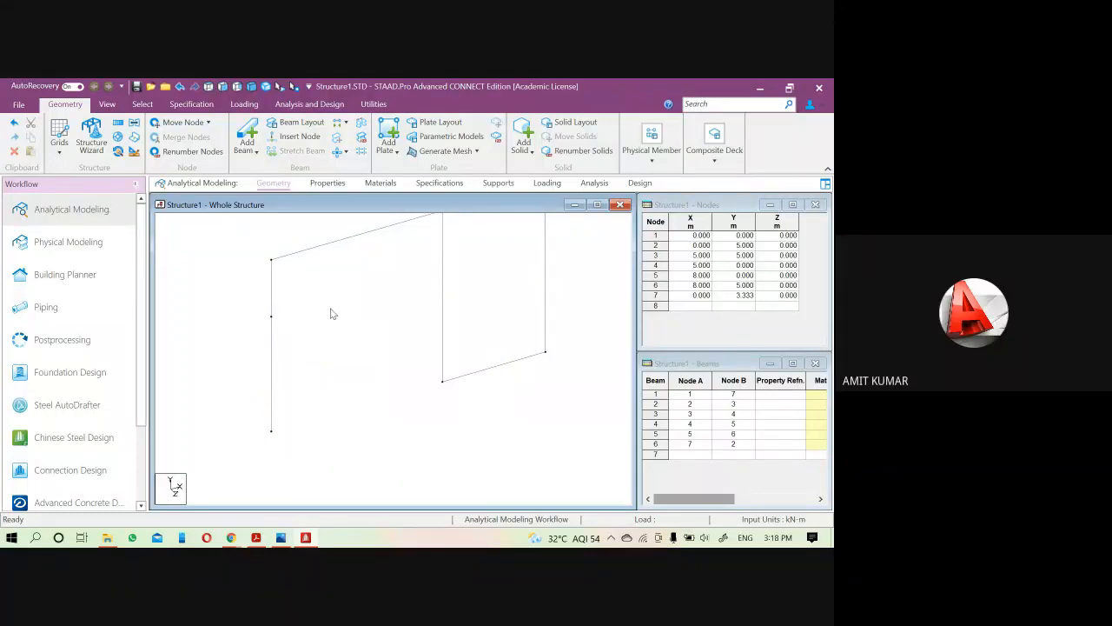
- Insert a node at the midpoint of the sloping-view top beam that joins the leftmost and middle columns
{"action": "left_click", "coordinate": [307, 252]}
{"action": "middle_click_drag", "start_coordinate": [332, 352], "coordinate": [323, 406]}
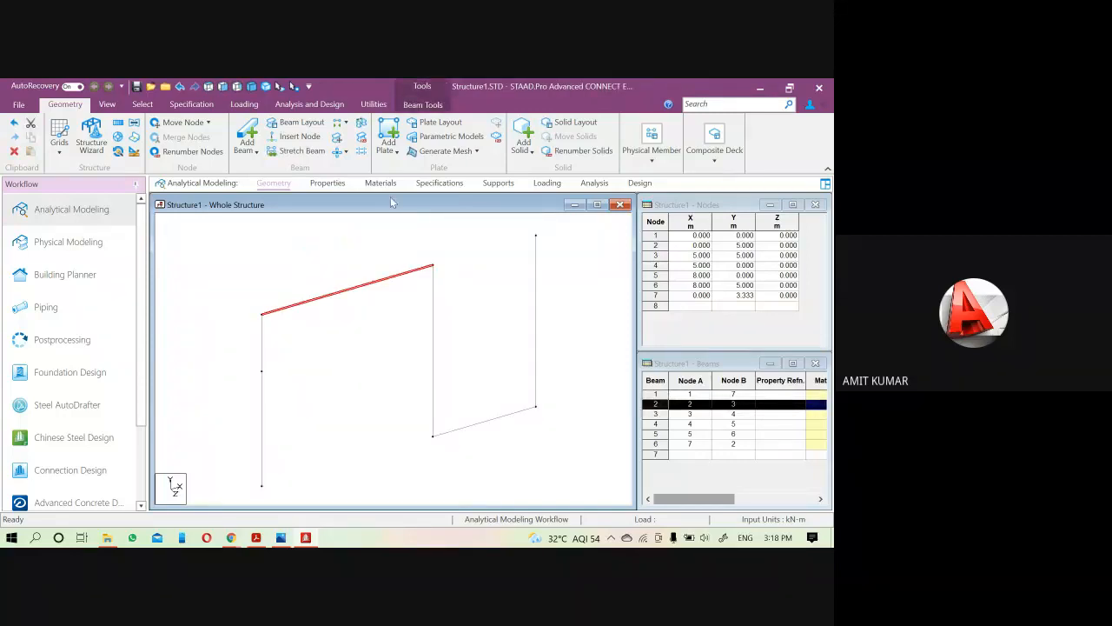
{"action": "left_click", "coordinate": [300, 139]}
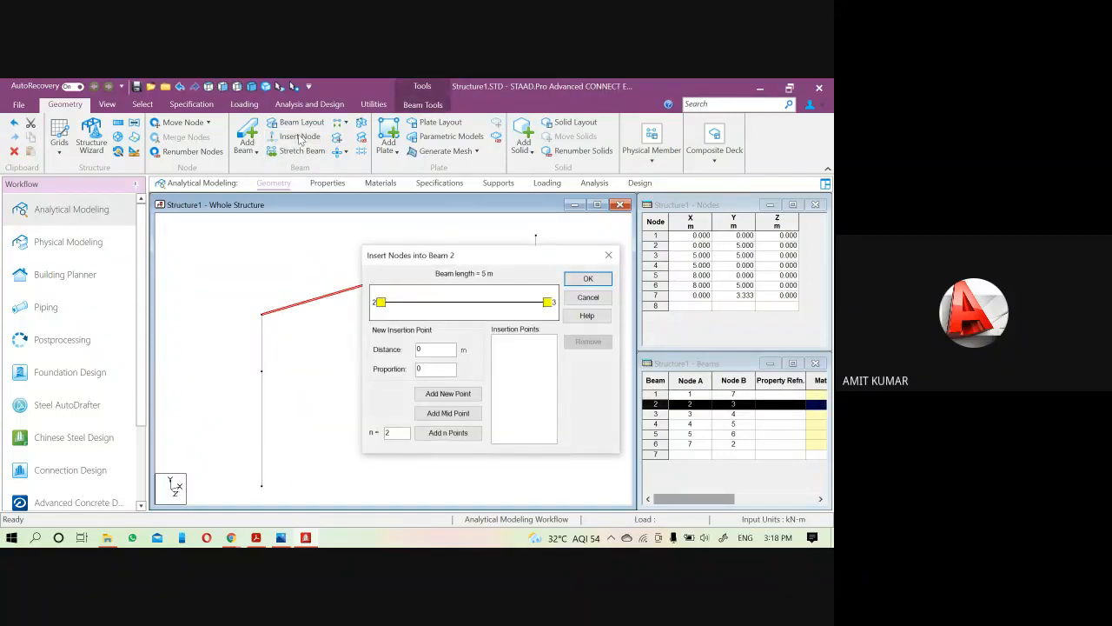
{"action": "left_click_drag", "start_coordinate": [465, 244], "coordinate": [585, 160]}
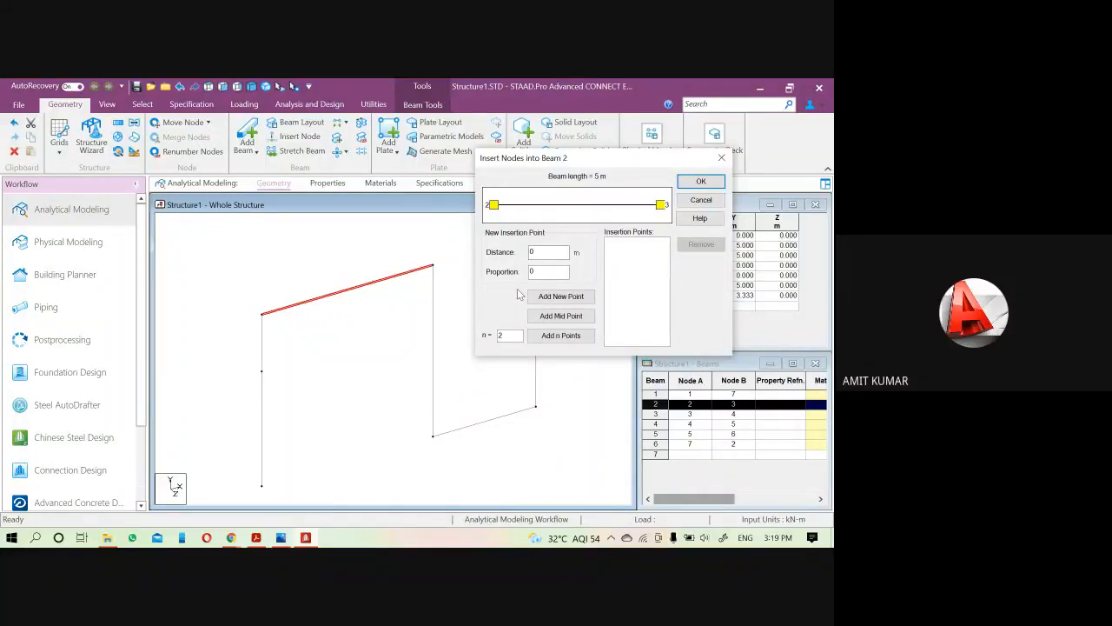
{"action": "double_click", "coordinate": [539, 273]}
{"action": "type", "text": ".5"}
{"action": "key", "text": "BackSpace"}
{"action": "key", "text": "BackSpace"}
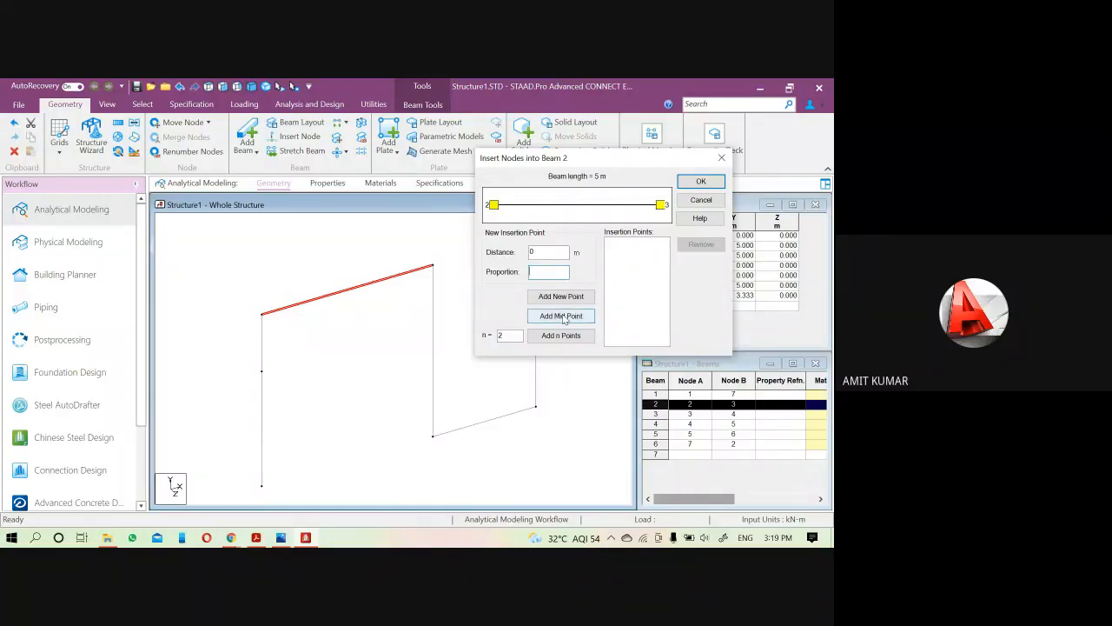
{"action": "left_click", "coordinate": [563, 318]}
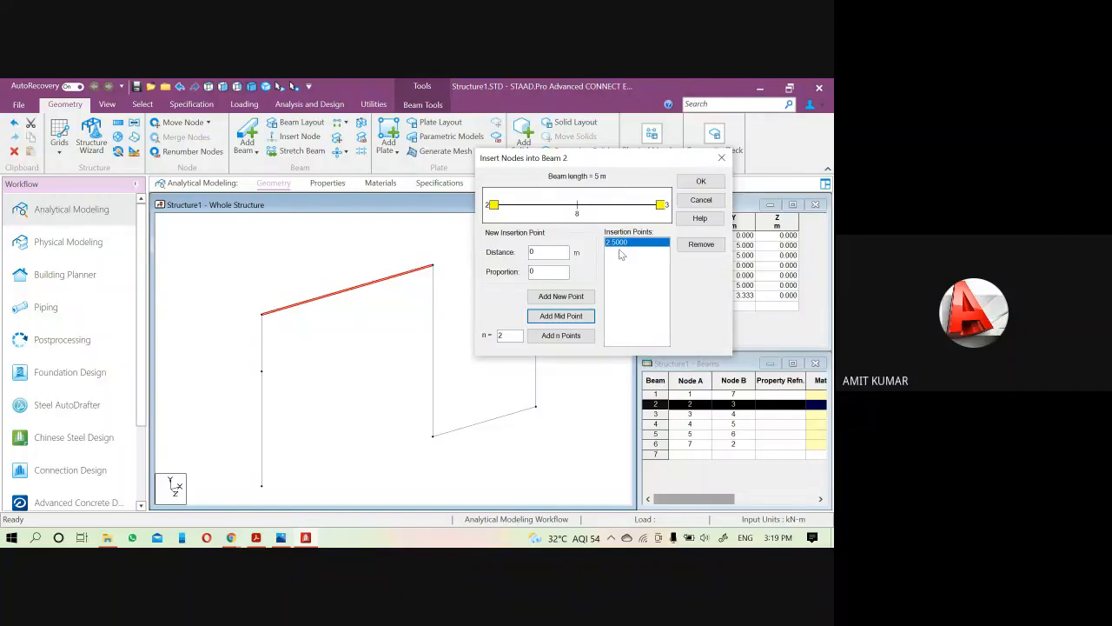
{"action": "left_click", "coordinate": [701, 182]}
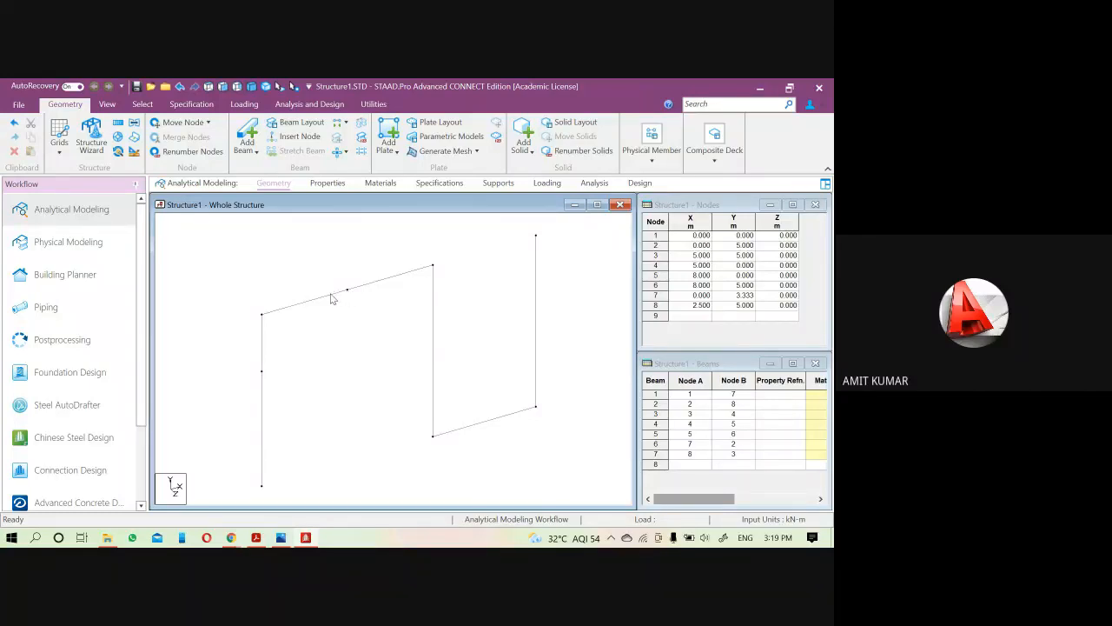
- Check the length of the top beam's segment nearest the leftmost column
{"action": "double_click", "coordinate": [331, 298]}
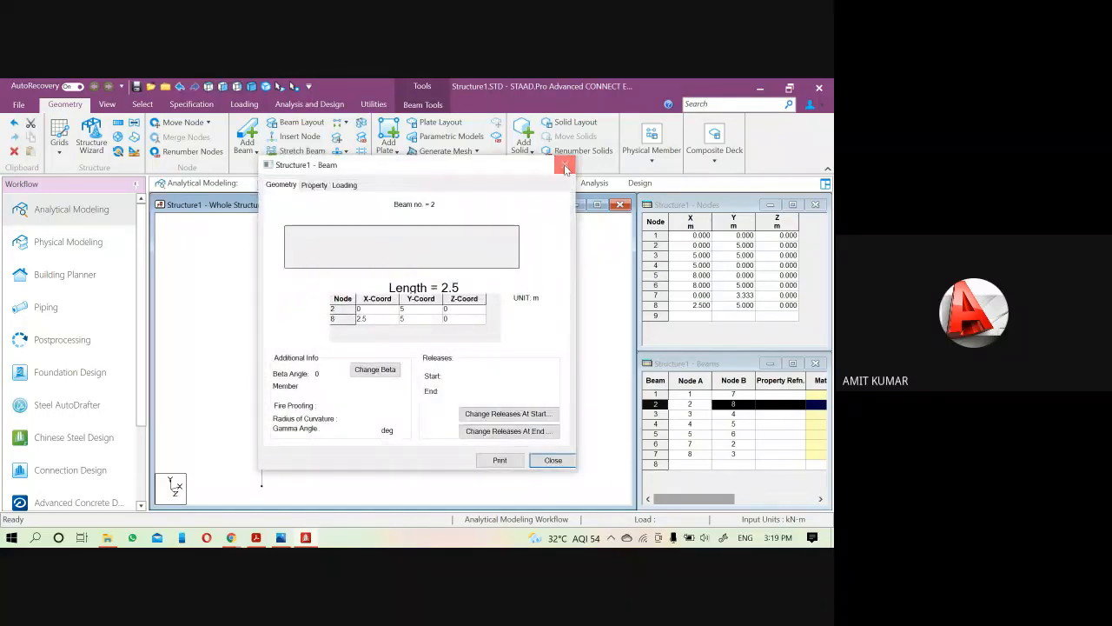
{"action": "left_click", "coordinate": [565, 167]}
{"action": "left_click", "coordinate": [388, 325]}
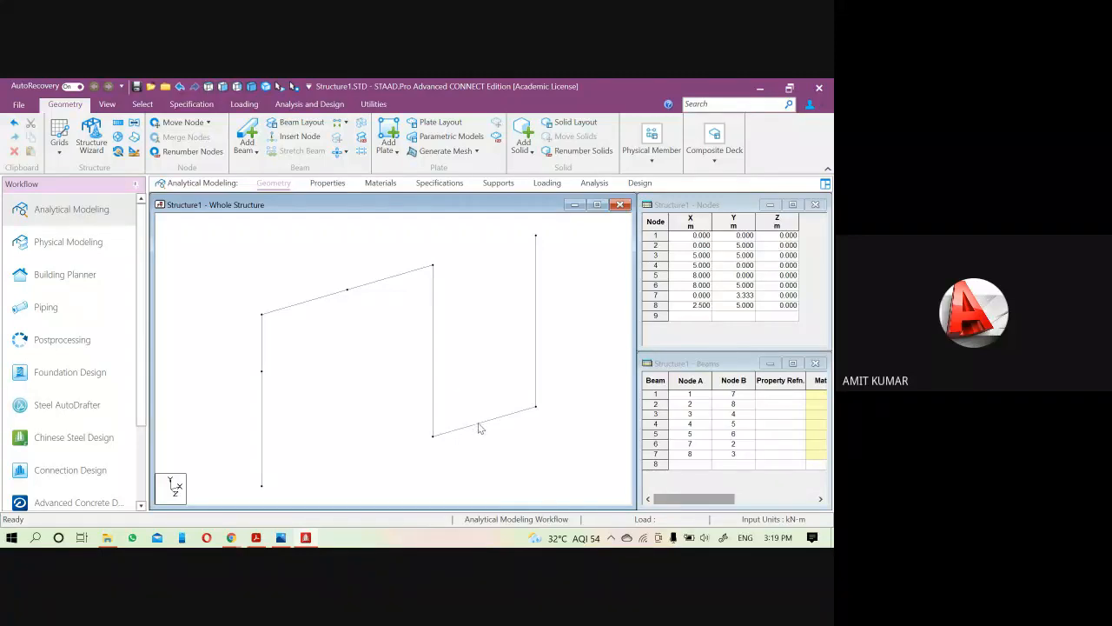
- Insert five equally spaced nodes into the middle column, then undo the insertion
{"action": "left_click", "coordinate": [481, 425]}
{"action": "left_click", "coordinate": [435, 329]}
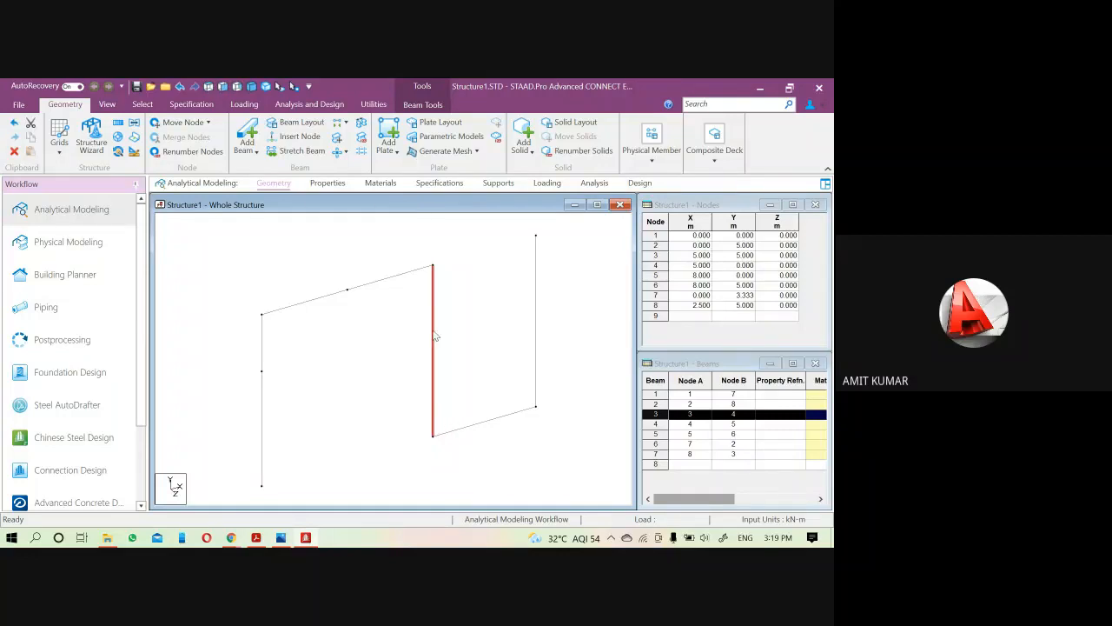
{"action": "left_click", "coordinate": [295, 137]}
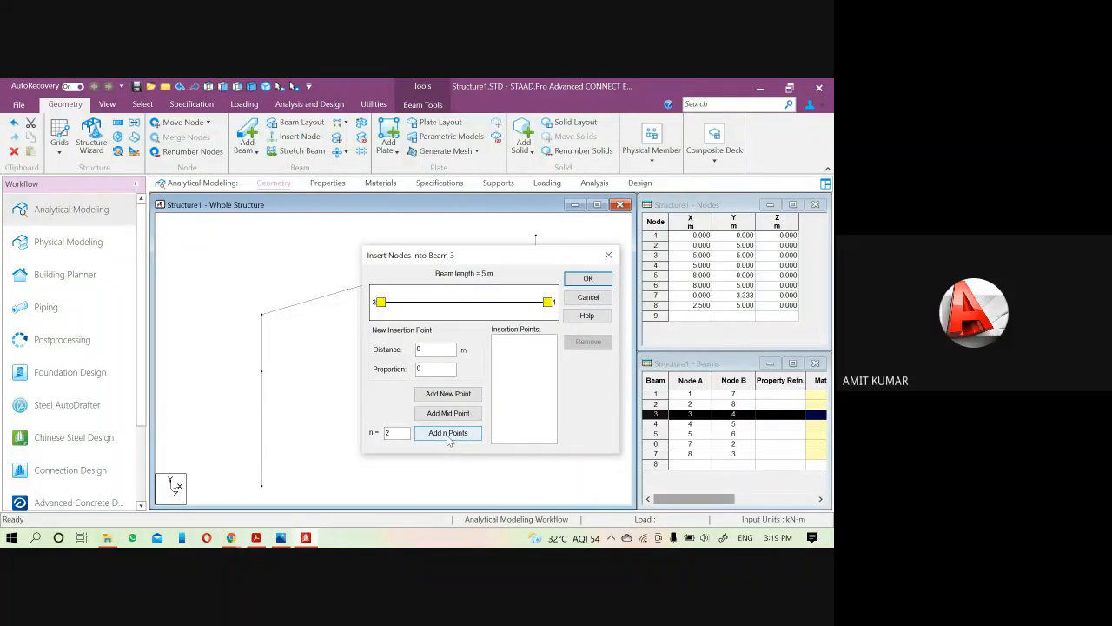
{"action": "double_click", "coordinate": [398, 433]}
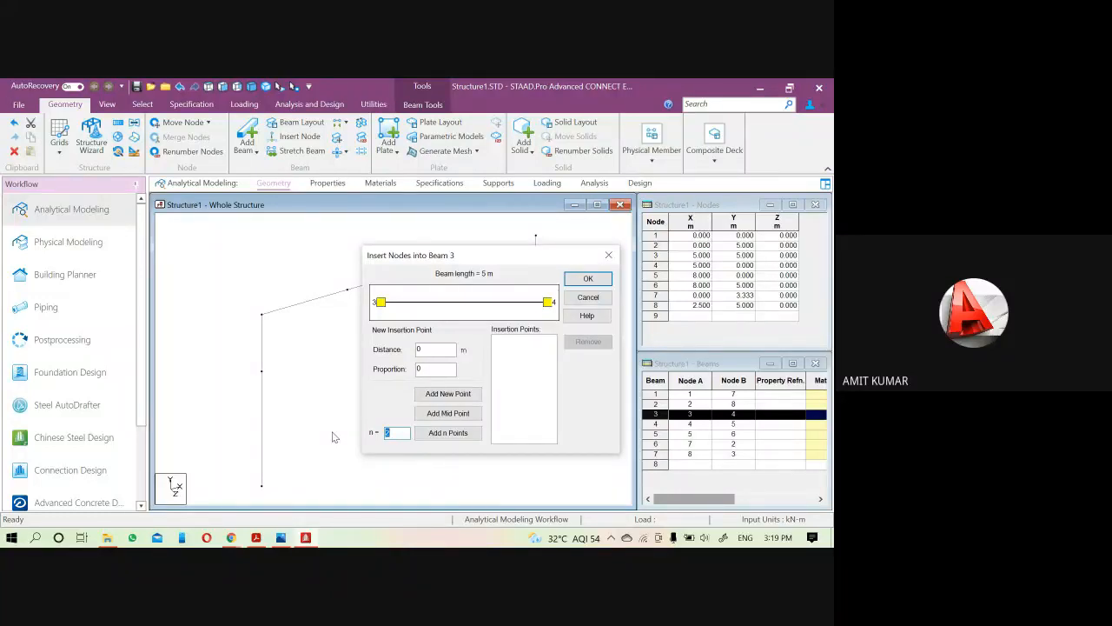
{"action": "key", "text": "BackSpace"}
{"action": "type", "text": "5"}
{"action": "left_click", "coordinate": [460, 434]}
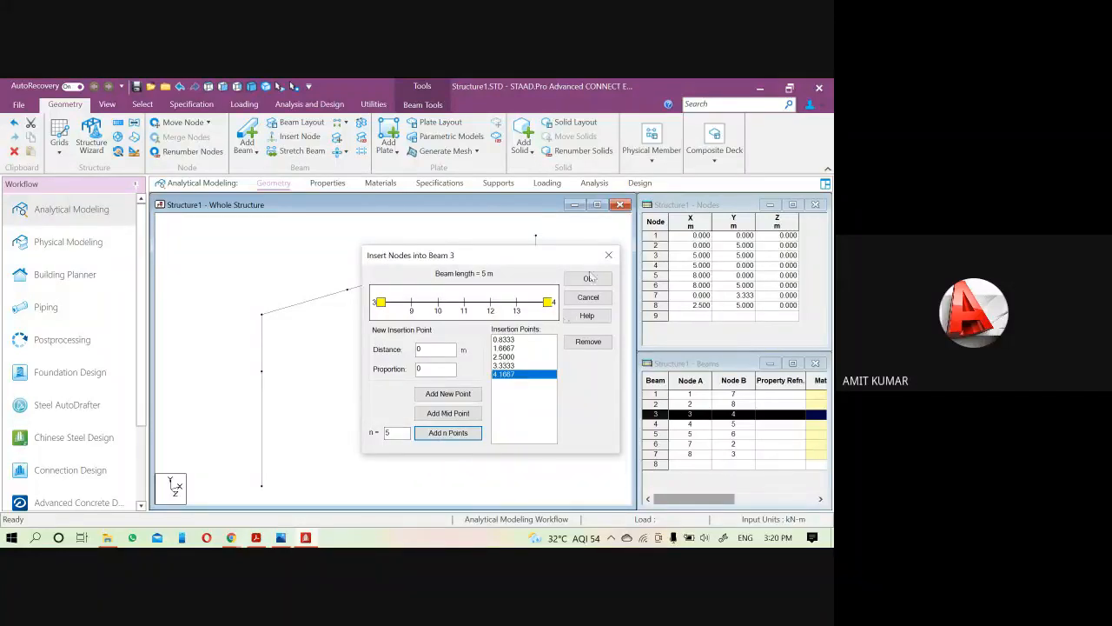
{"action": "left_click", "coordinate": [588, 278]}
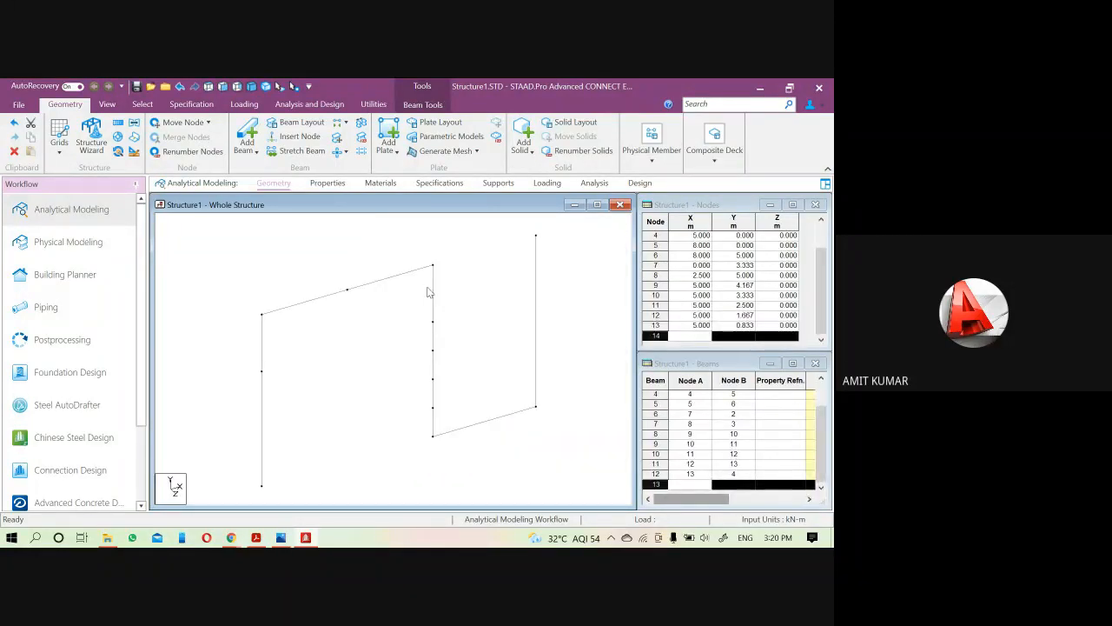
{"action": "left_click", "coordinate": [433, 280]}
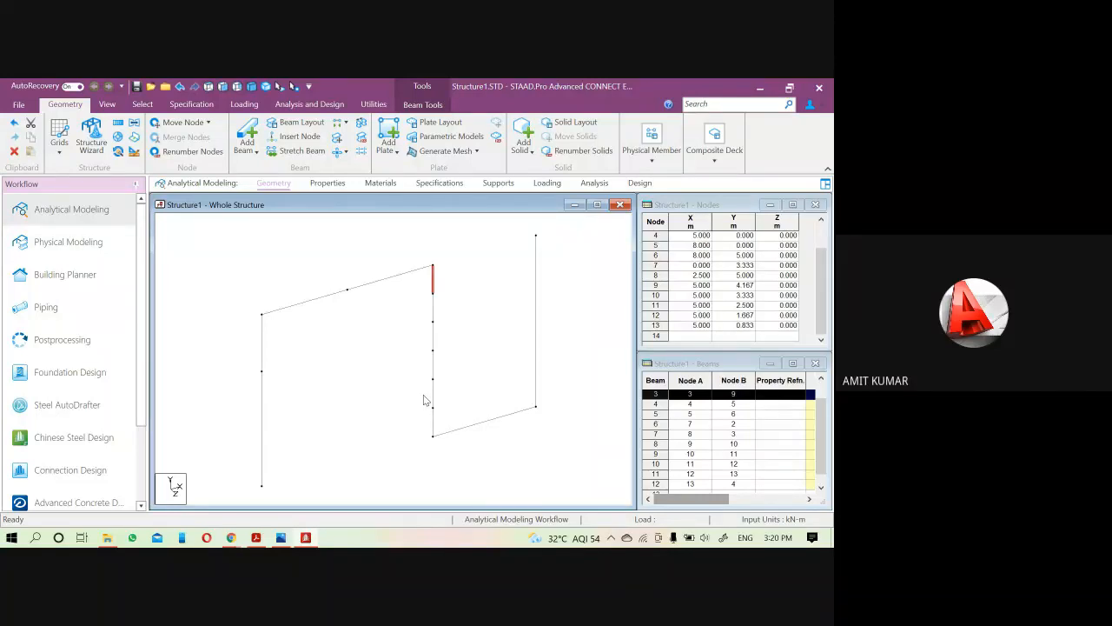
{"action": "key", "text": "ctrl+z"}
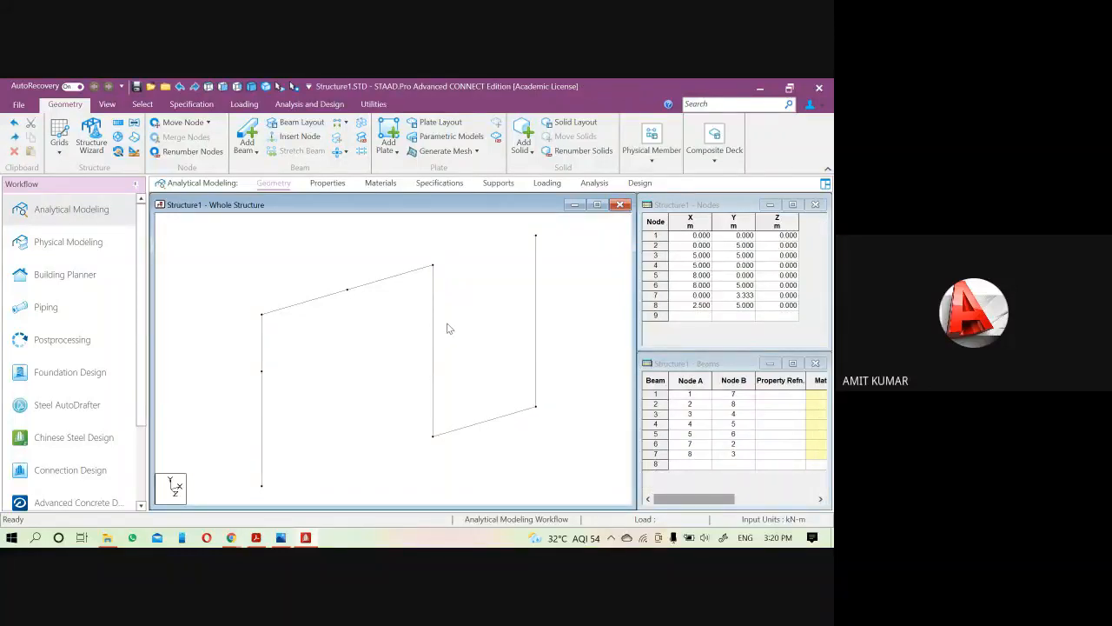
- Insert two equally spaced nodes into the middle column to divide it into three equal segments
{"action": "left_click", "coordinate": [434, 306]}
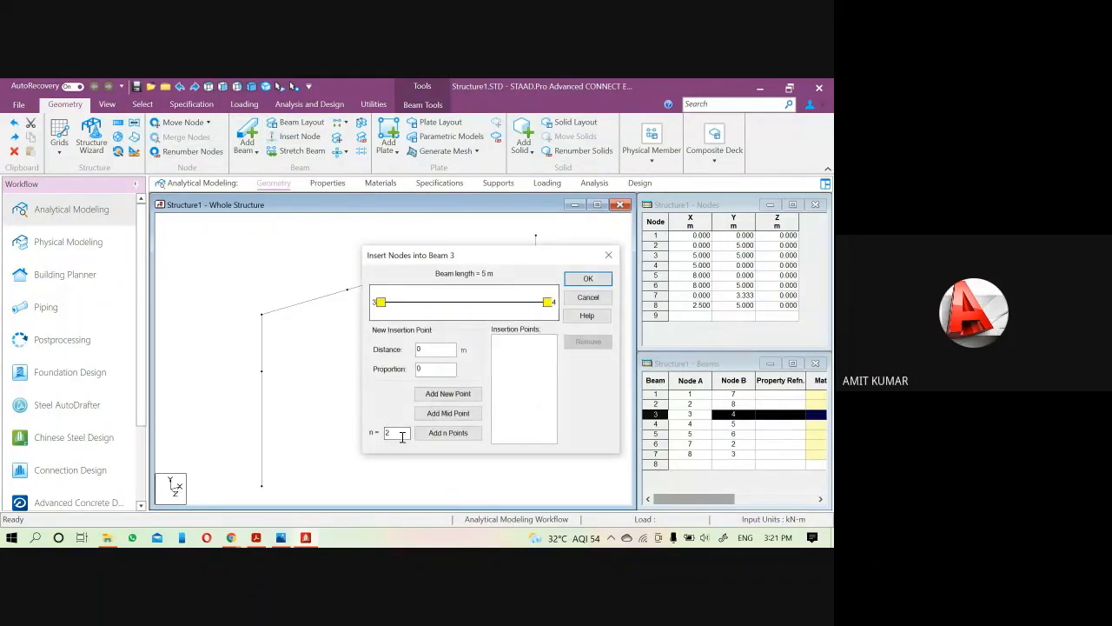
{"action": "left_click", "coordinate": [445, 433]}
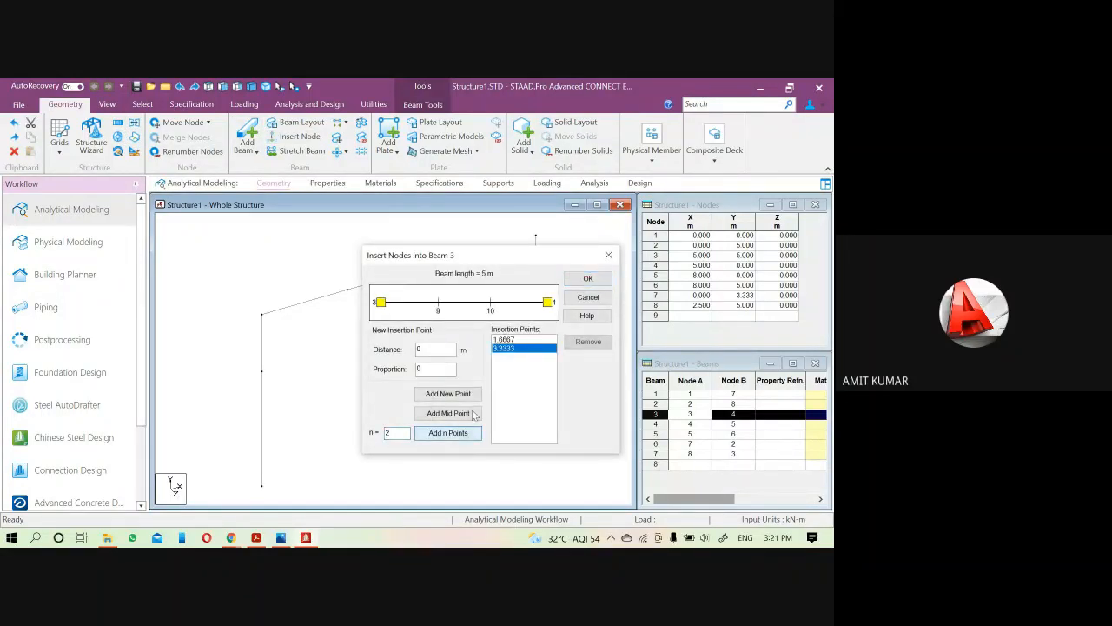
{"action": "left_click", "coordinate": [588, 278]}
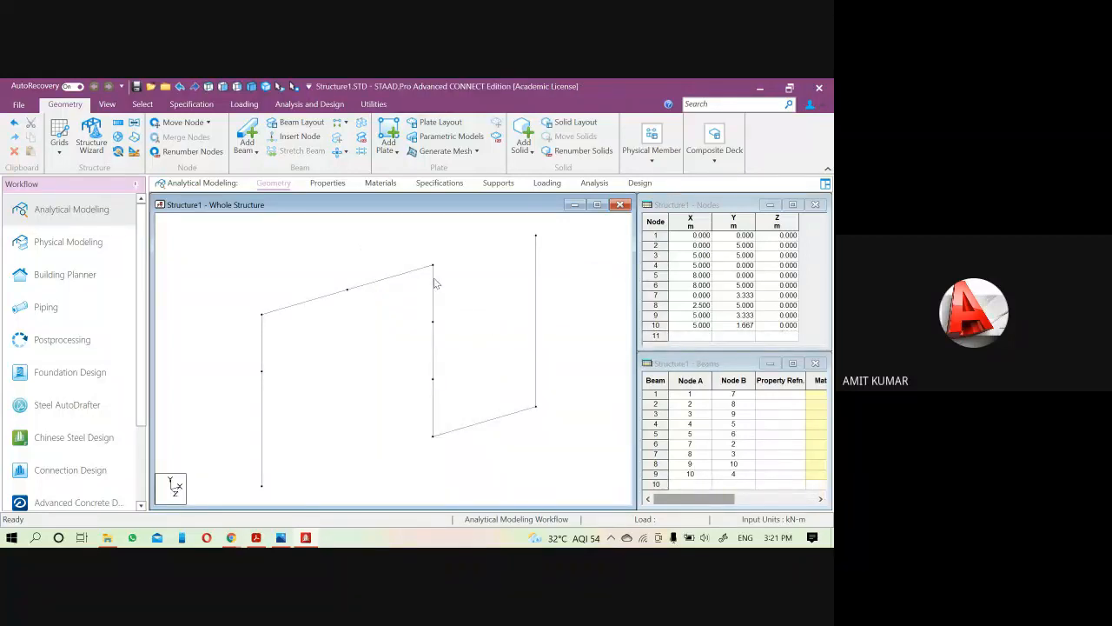
- Examine the middle column's segments by selecting each one individually and the lower two together, then clear the selection
{"action": "left_click", "coordinate": [432, 300]}
{"action": "left_click", "coordinate": [433, 360]}
{"action": "left_click", "coordinate": [433, 419]}
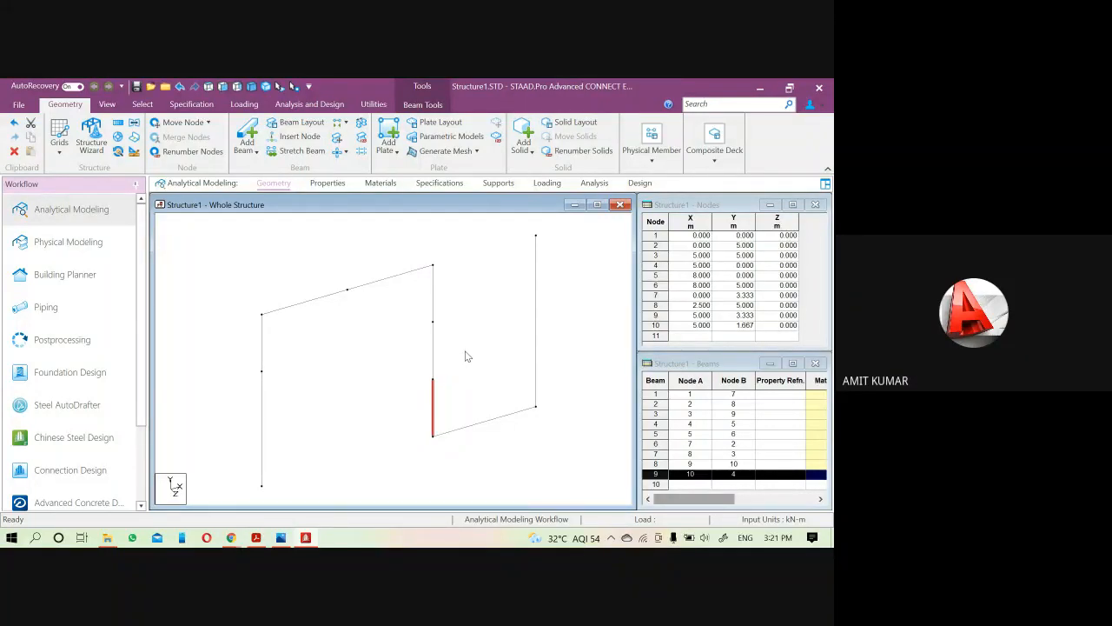
{"action": "left_click", "coordinate": [487, 376]}
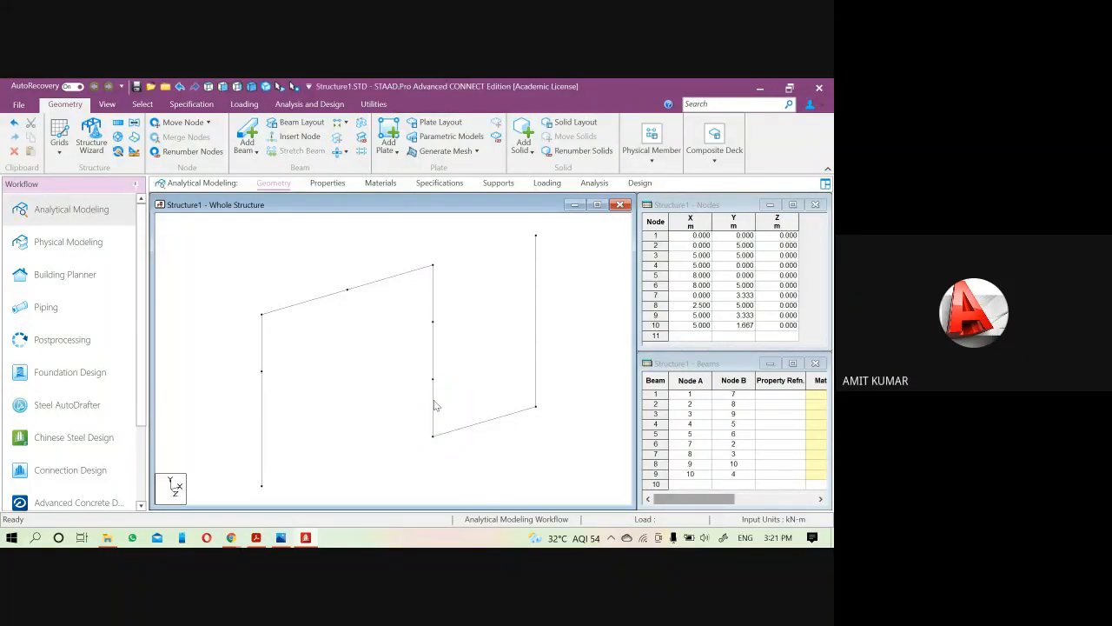
{"action": "left_click", "coordinate": [437, 406]}
{"action": "left_click", "coordinate": [434, 370], "text": "ctrl"}
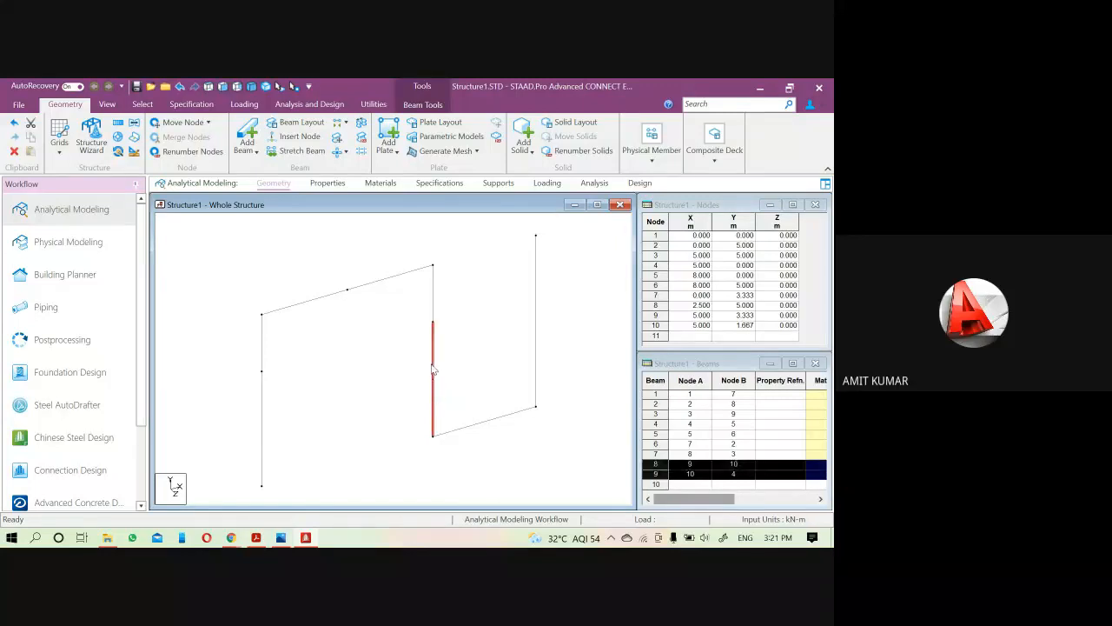
{"action": "left_click", "coordinate": [474, 319]}
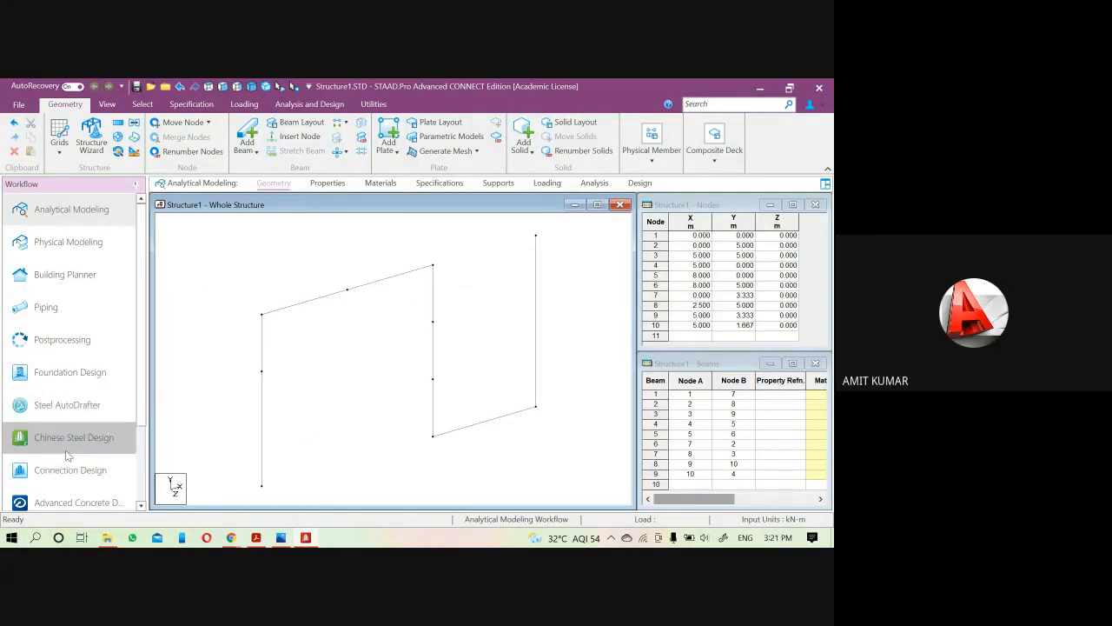
- Switch to a new blank Notepad document and maximize its window
{"action": "left_click", "coordinate": [38, 535]}
{"action": "type", "text": "note"}
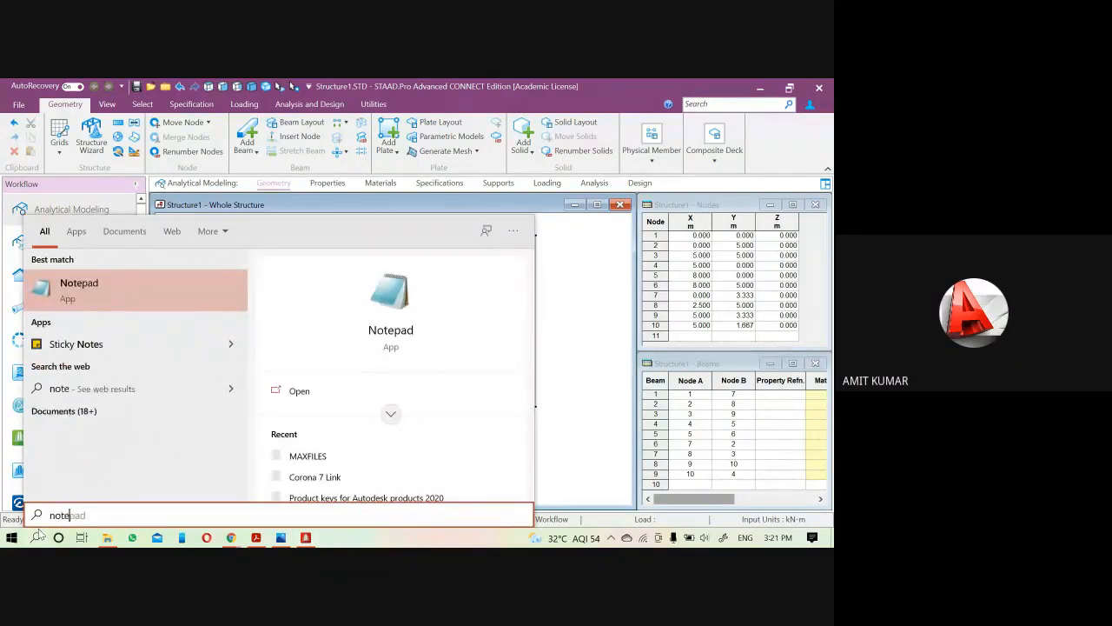
{"action": "left_click", "coordinate": [57, 298]}
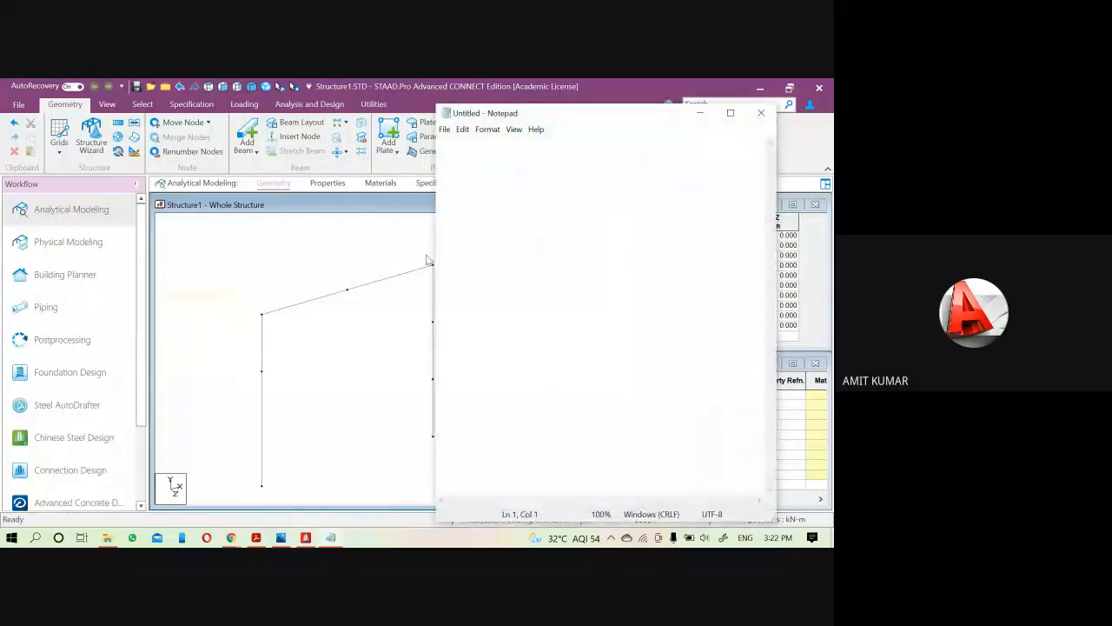
{"action": "left_click", "coordinate": [730, 112]}
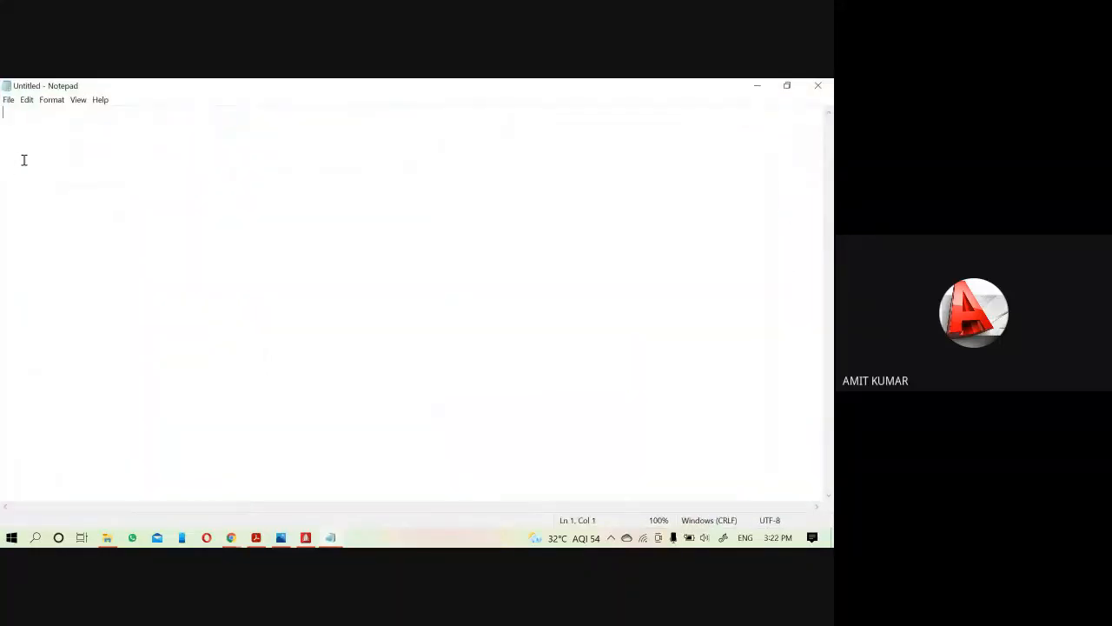
- Write a numbered list in Notepad: "1) Node to Node", "2) Between Mid Points" and "3) Perpendicular Inrersection"
{"action": "type", "text": "1) Node to Node "}
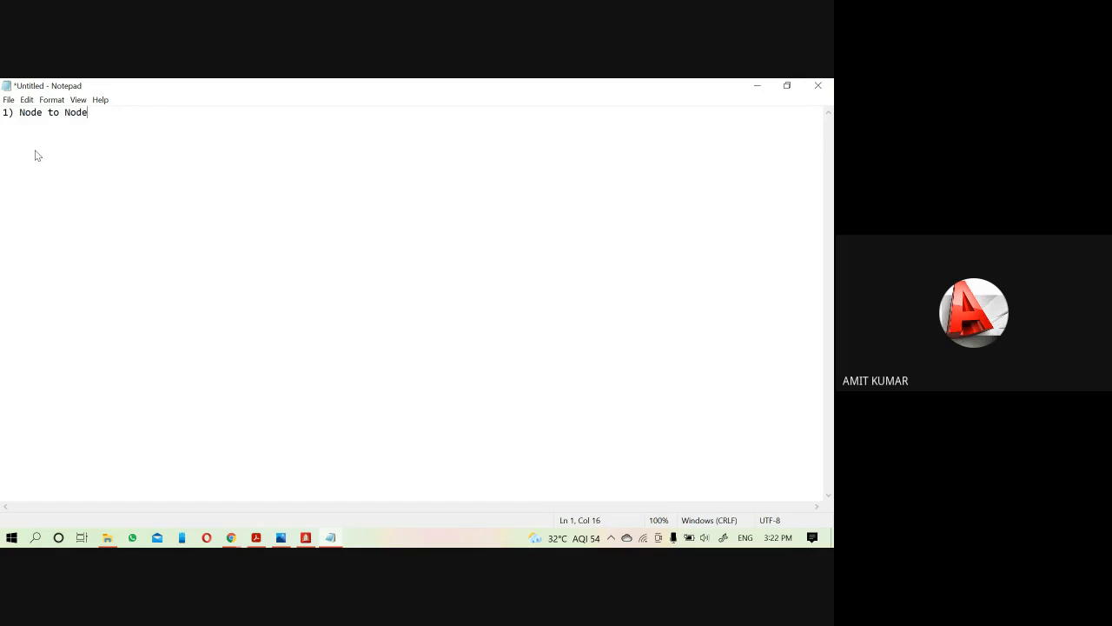
{"action": "type", "text": "2"}
{"action": "type", "text": ")"}
{"action": "type", "text": "Bet"}
{"action": "type", "text": "w"}
{"action": "key", "text": "BackSpace"}
{"action": "type", "text": "tween Mid Points"}
{"action": "key", "text": "Return"}
{"action": "type", "text": "3)"}
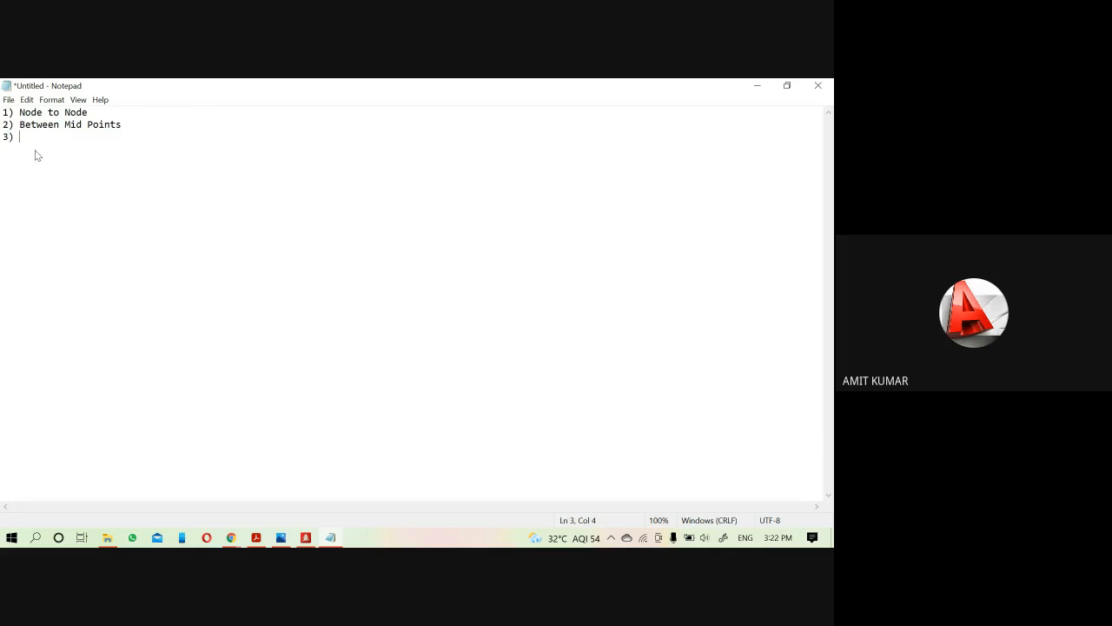
{"action": "type", "text": " Perpendicular Innersection"}
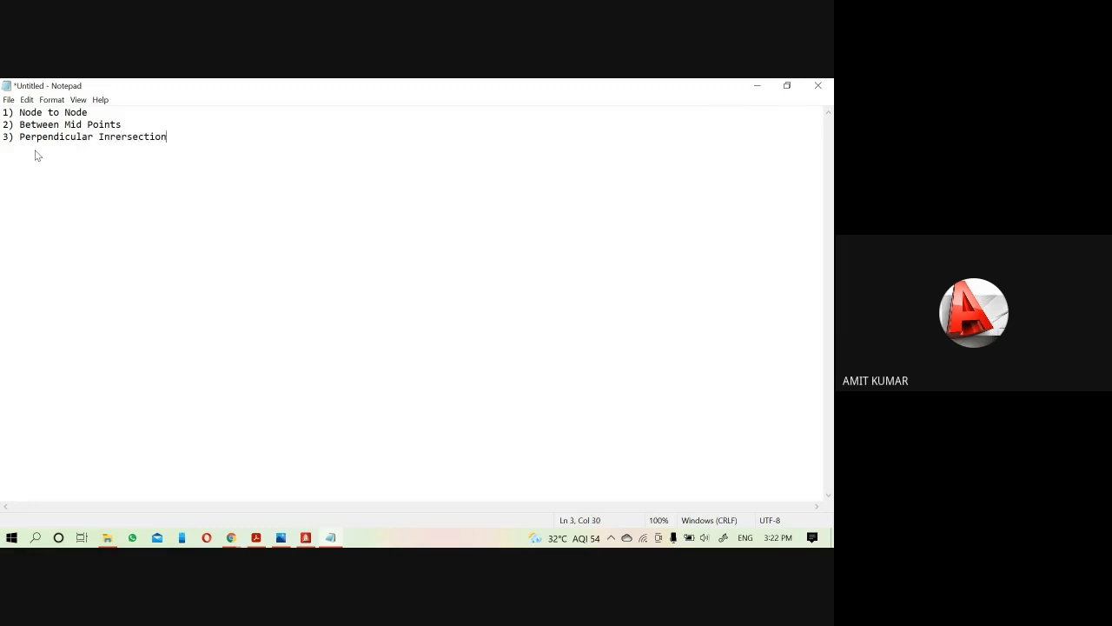
- Add "4) Curved Beam" to the list and append "(beam to beam)" to the Between Mid Points item
{"action": "key", "text": "Return"}
{"action": "type", "text": "4) Curved Beam"}
{"action": "left_click", "coordinate": [113, 112]}
{"action": "left_click", "coordinate": [139, 126]}
{"action": "type", "text": "B"}
{"action": "key", "text": "BackSpace"}
{"action": "type", "text": "(beam to beam)"}
- Append "( Node to beam)" to item 3 and "(node to node)" to item 4, then highlight the whole list
{"action": "left_click", "coordinate": [170, 139]}
{"action": "type", "text": "( Node to beam)"}
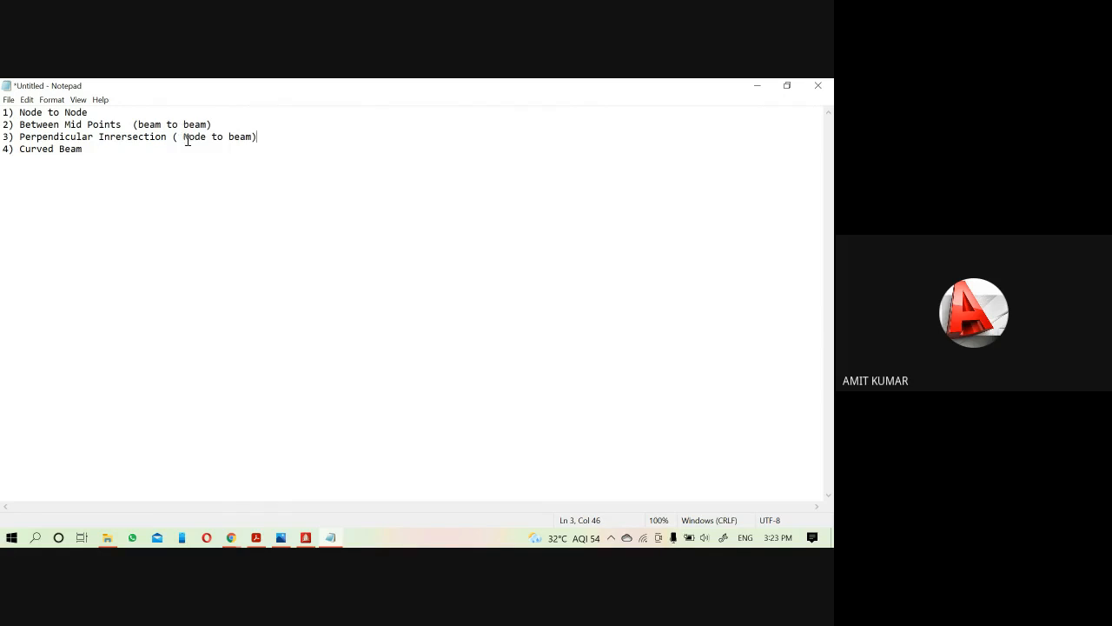
{"action": "left_click", "coordinate": [106, 149]}
{"action": "type", "text": "(node to node)"}
{"action": "left_click_drag", "start_coordinate": [5, 112], "coordinate": [198, 163]}
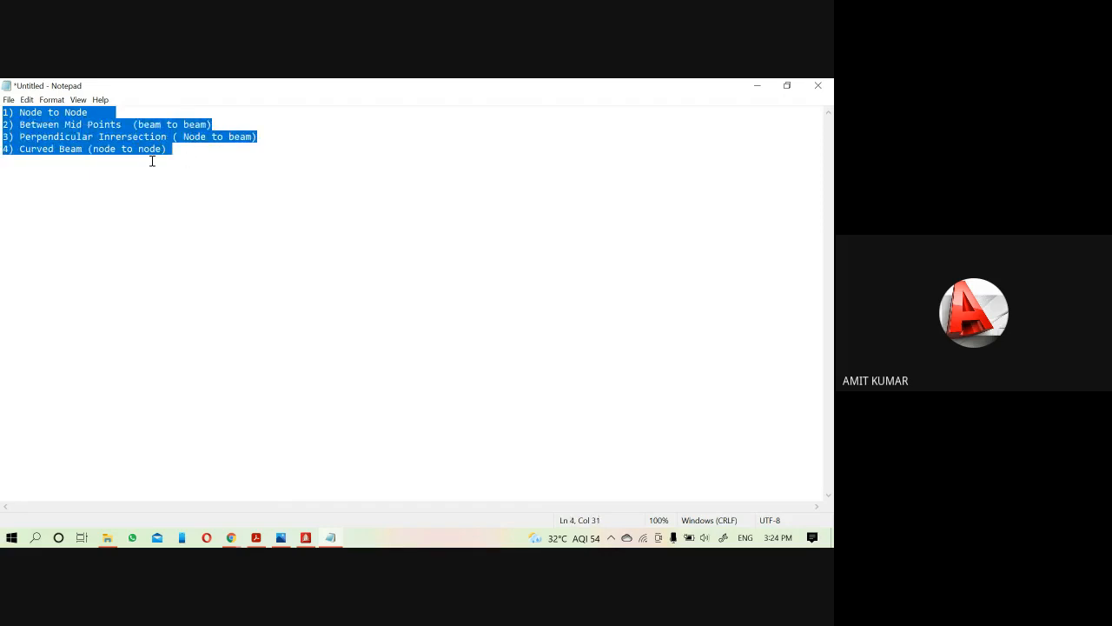
- Return from Notepad to the STAAD.Pro model and review the available Add Beam methods
{"action": "left_click", "coordinate": [756, 85]}
{"action": "scroll", "coordinate": [338, 334], "scroll_direction": "down", "scroll_amount": 1}
{"action": "scroll", "coordinate": [358, 343], "scroll_direction": "up", "scroll_amount": 1}
{"action": "middle_click_drag", "start_coordinate": [363, 361], "coordinate": [367, 395]}
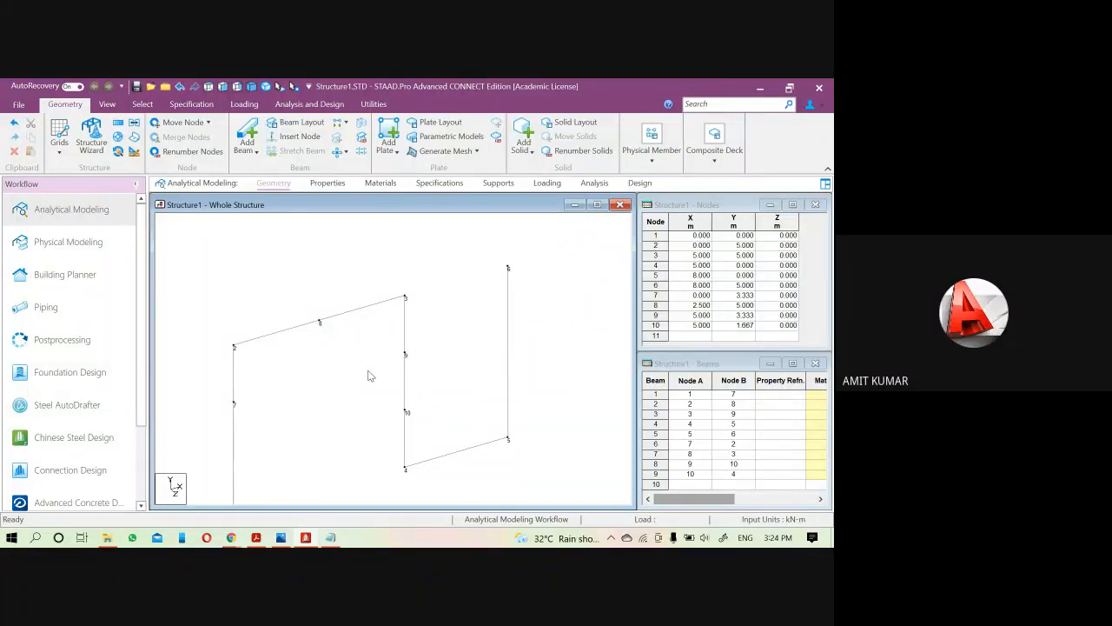
{"action": "scroll", "coordinate": [476, 335], "scroll_direction": "up", "scroll_amount": 1}
{"action": "scroll", "coordinate": [476, 336], "scroll_direction": "down", "scroll_amount": 1}
{"action": "middle_click_drag", "start_coordinate": [479, 371], "coordinate": [473, 382]}
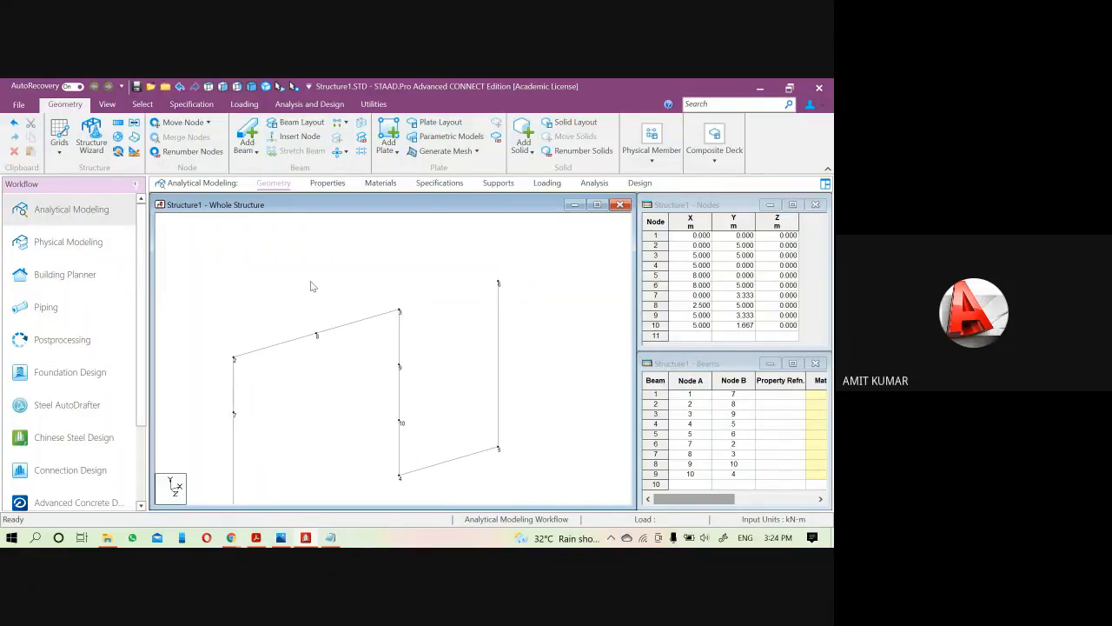
{"action": "left_click", "coordinate": [257, 152]}
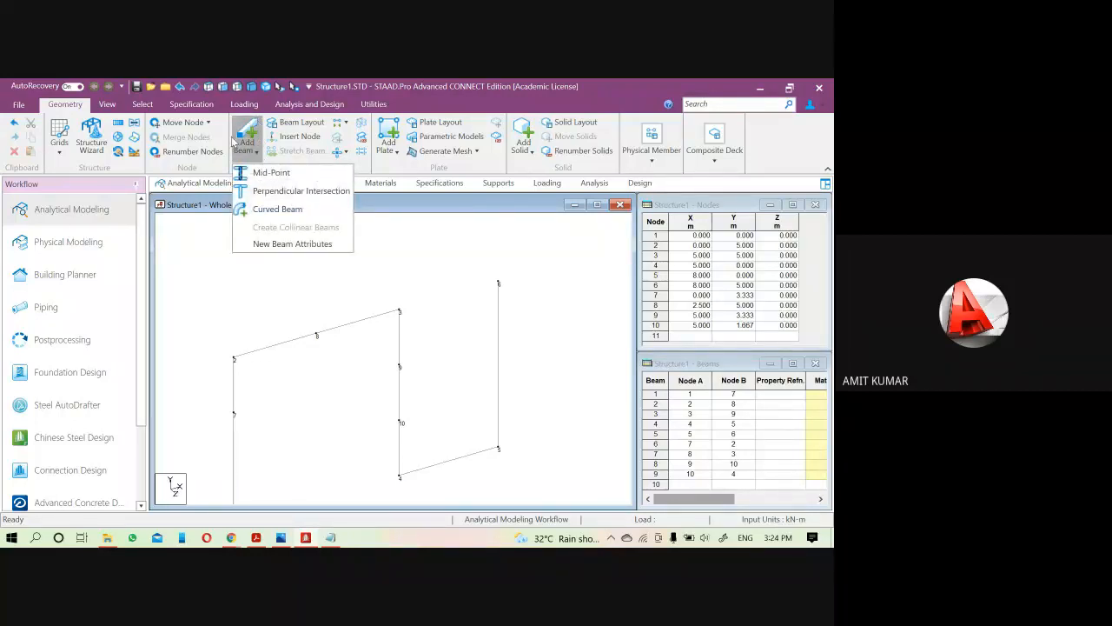
{"action": "left_click", "coordinate": [405, 223]}
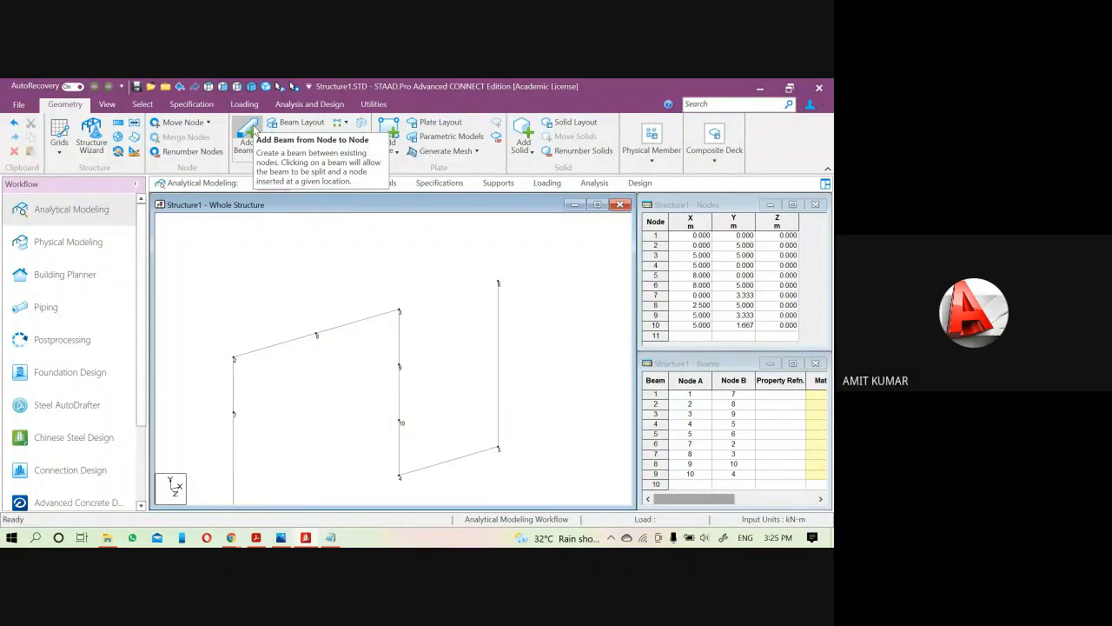
- Start adding a node-to-node beam and insert a node 0.918587 m along beam 3, the middle column's uppermost segment
{"action": "left_click", "coordinate": [251, 137]}
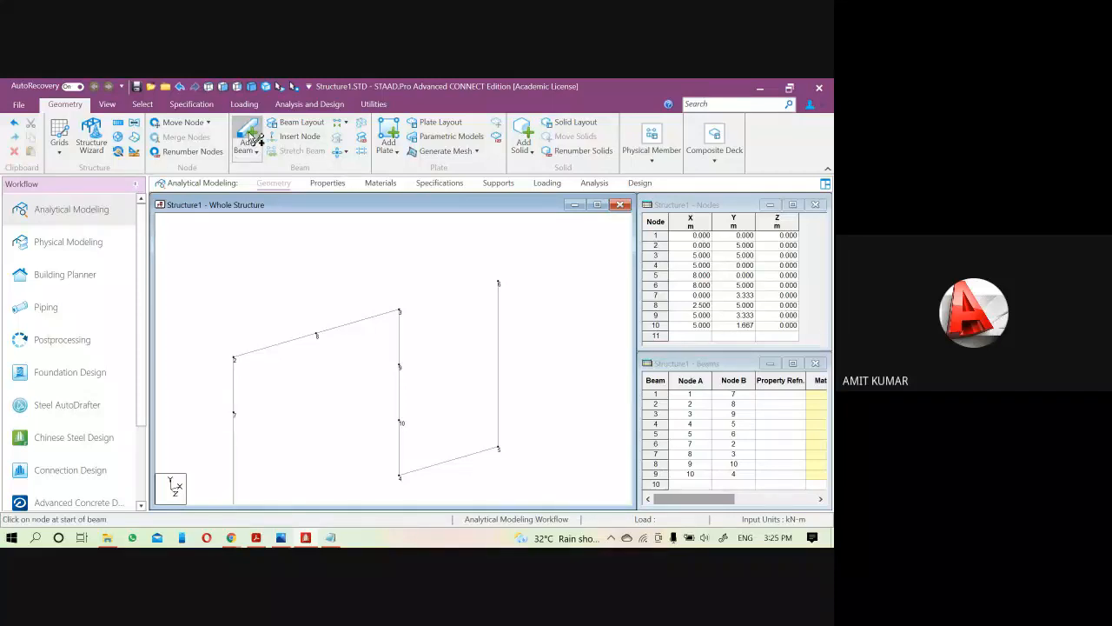
{"action": "left_click", "coordinate": [399, 339]}
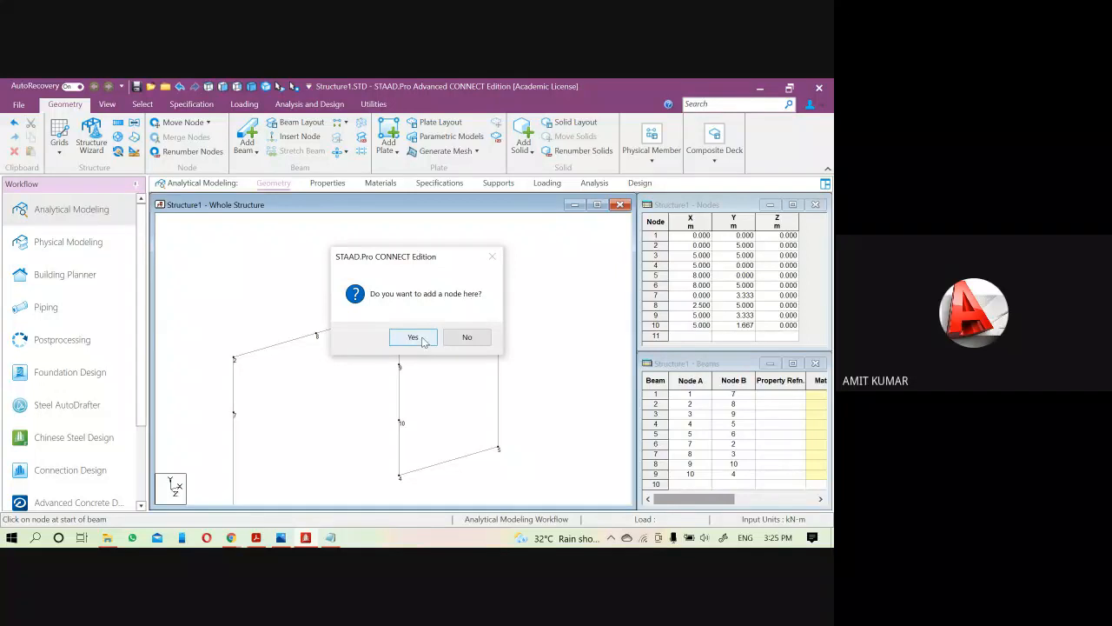
{"action": "left_click", "coordinate": [414, 337]}
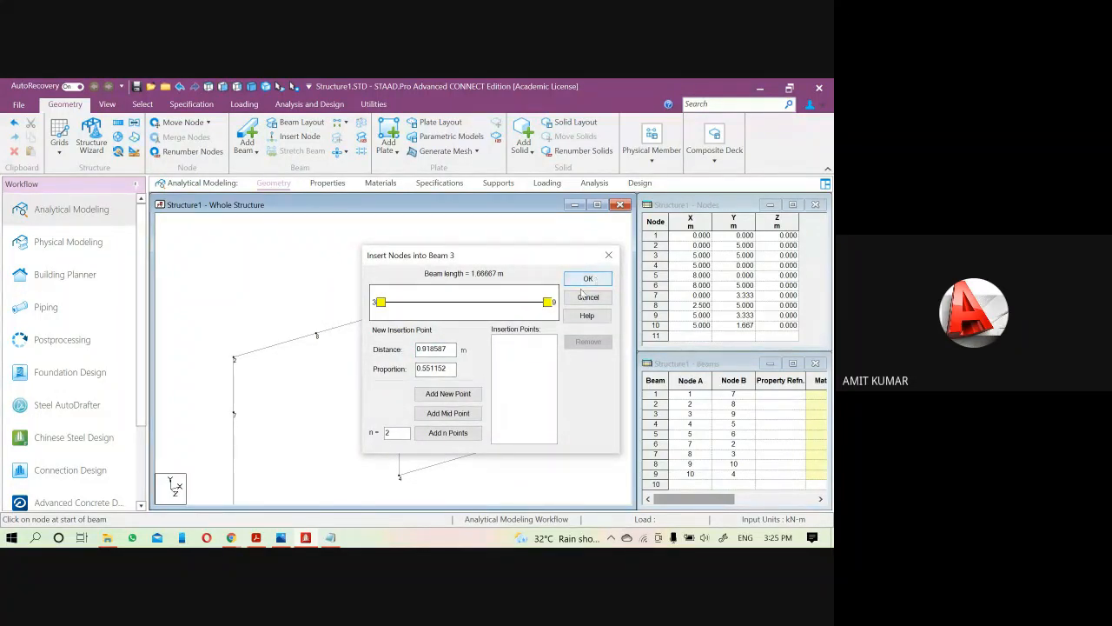
{"action": "left_click", "coordinate": [448, 394]}
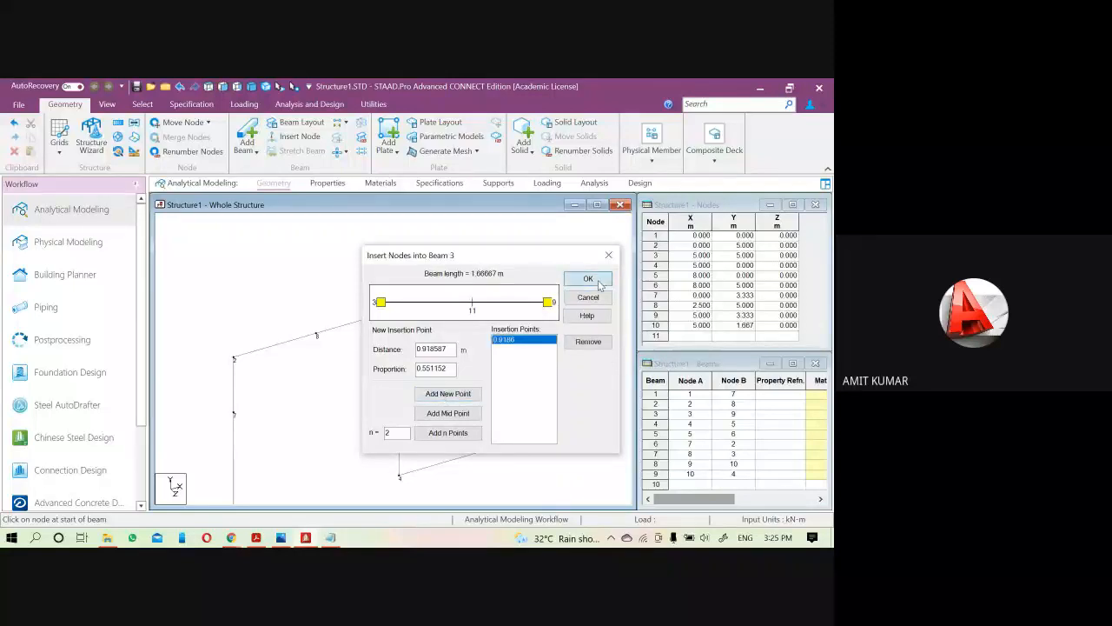
{"action": "left_click", "coordinate": [587, 279]}
- Add node-to-node beams from new node 11 to node 6 and from node 6 to node 9
{"action": "left_click_drag", "start_coordinate": [400, 342], "coordinate": [499, 283]}
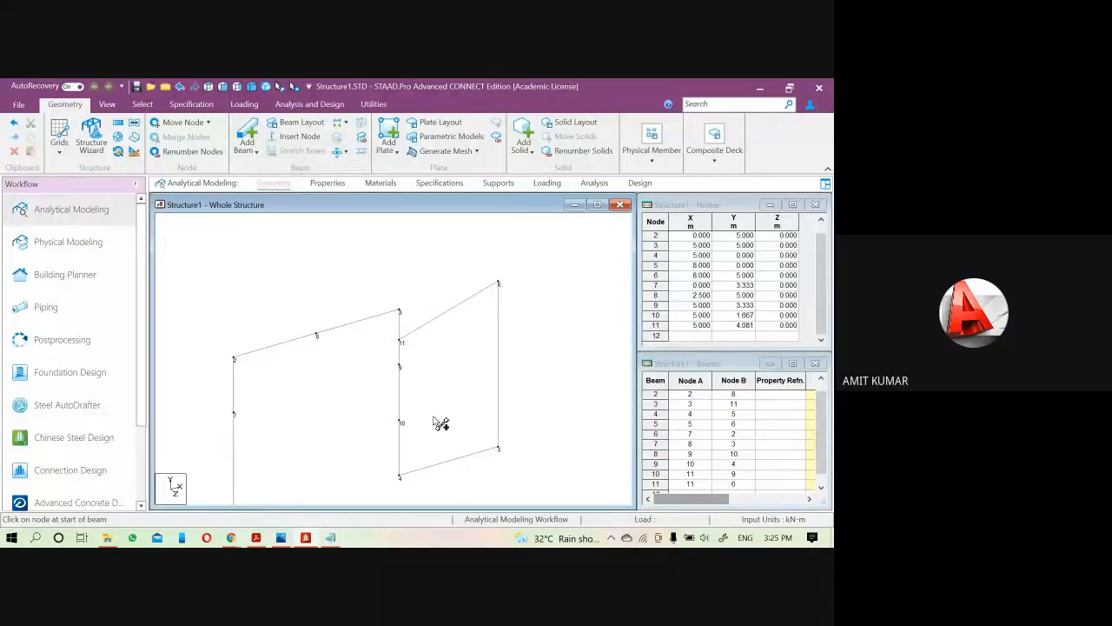
{"action": "left_click_drag", "start_coordinate": [499, 285], "coordinate": [400, 367]}
{"action": "scroll", "coordinate": [445, 414], "scroll_direction": "down", "scroll_amount": 1}
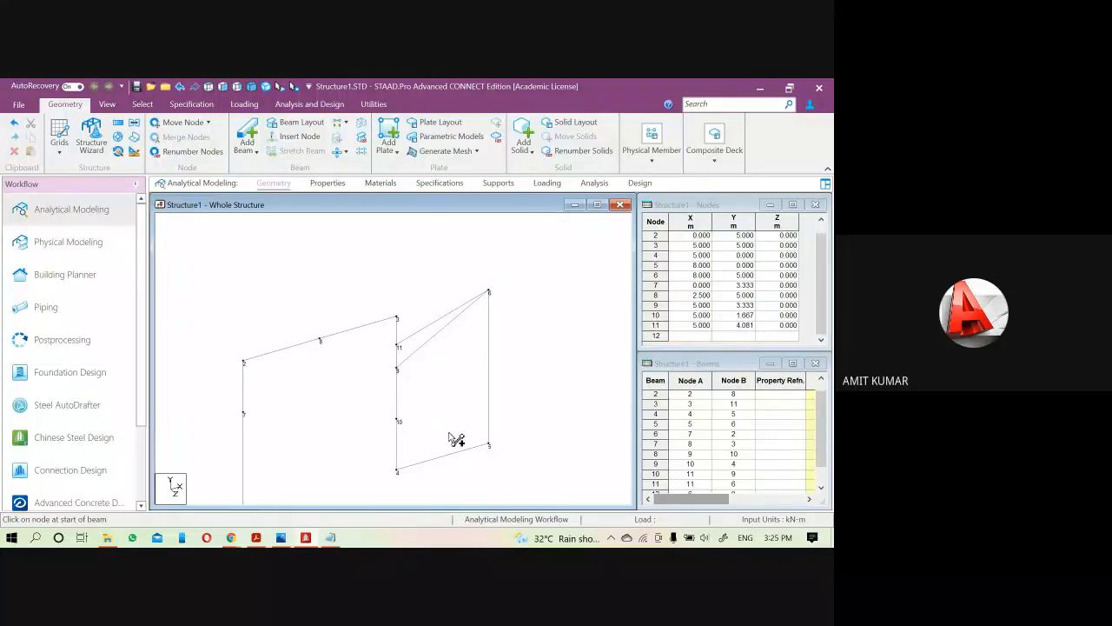
- Add a mid-point beam between the middle column's lowest segment and the far column from node 5 to node 6
{"action": "left_click", "coordinate": [248, 150]}
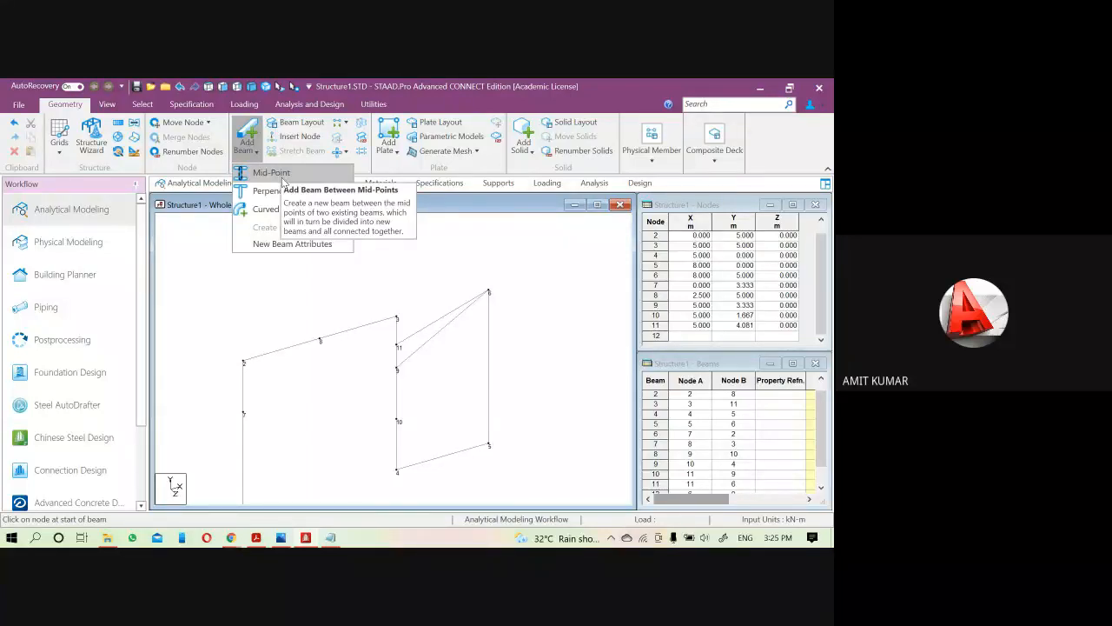
{"action": "left_click", "coordinate": [271, 173]}
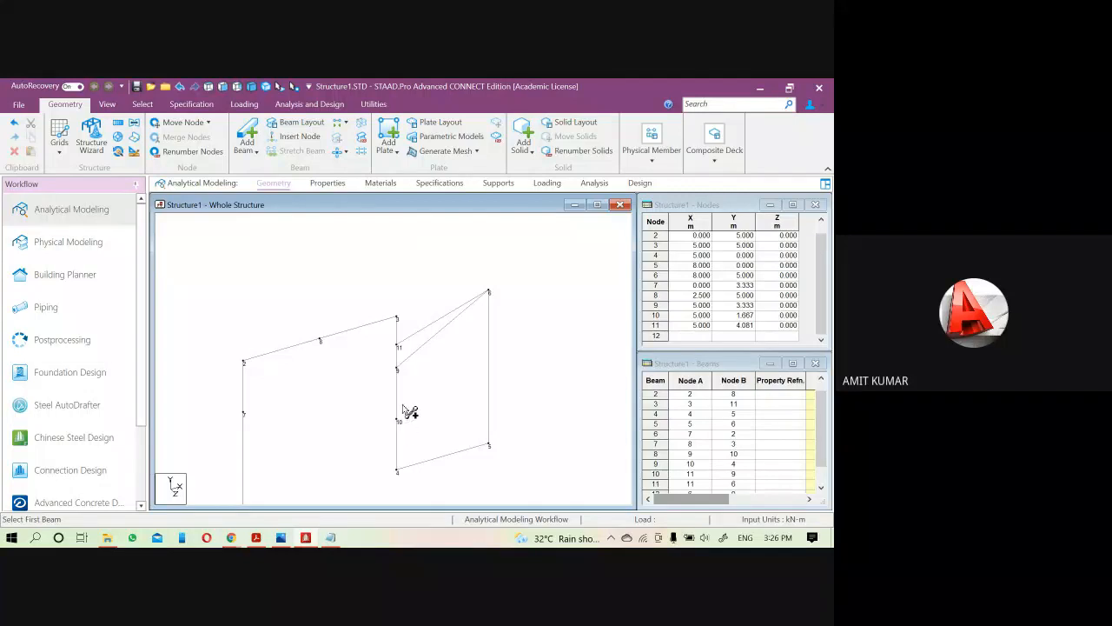
{"action": "left_click", "coordinate": [398, 456]}
{"action": "left_click", "coordinate": [488, 313]}
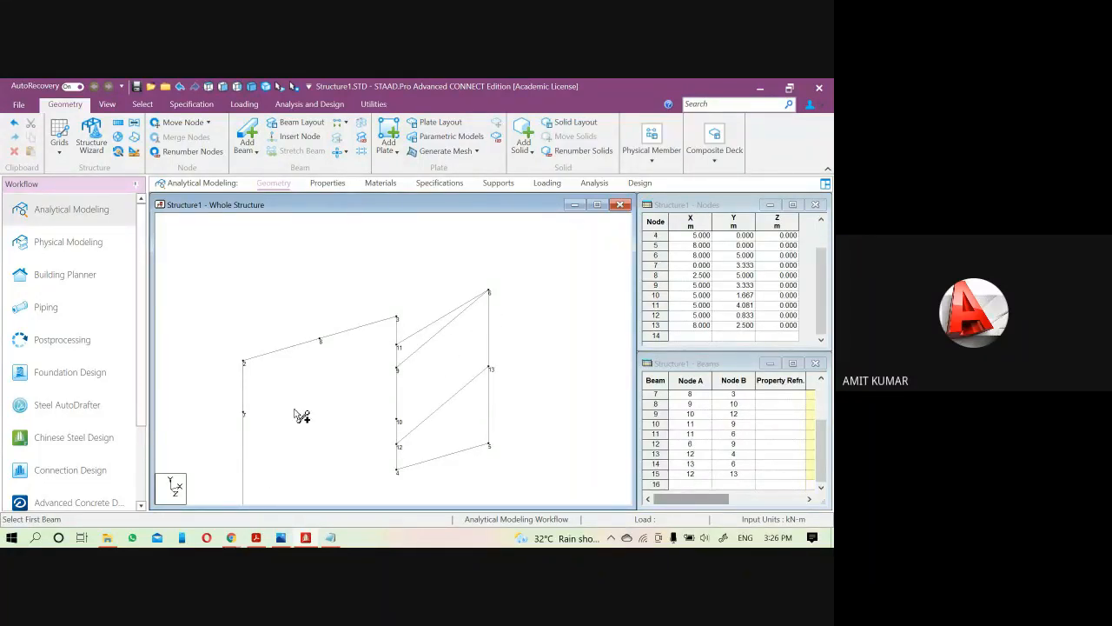
- Add another mid-point beam between the first column's lower segment and the top beam's segment from node 8 to node 3
{"action": "scroll", "coordinate": [287, 447], "scroll_direction": "down", "scroll_amount": 2}
{"action": "scroll", "coordinate": [326, 465], "scroll_direction": "down", "scroll_amount": 2}
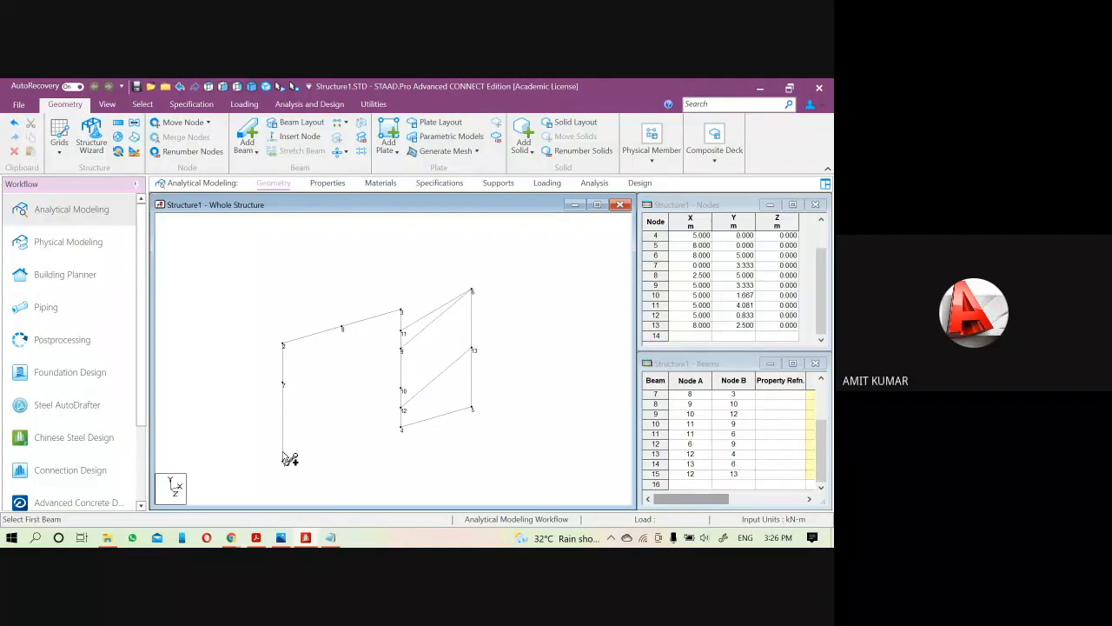
{"action": "left_click", "coordinate": [284, 454]}
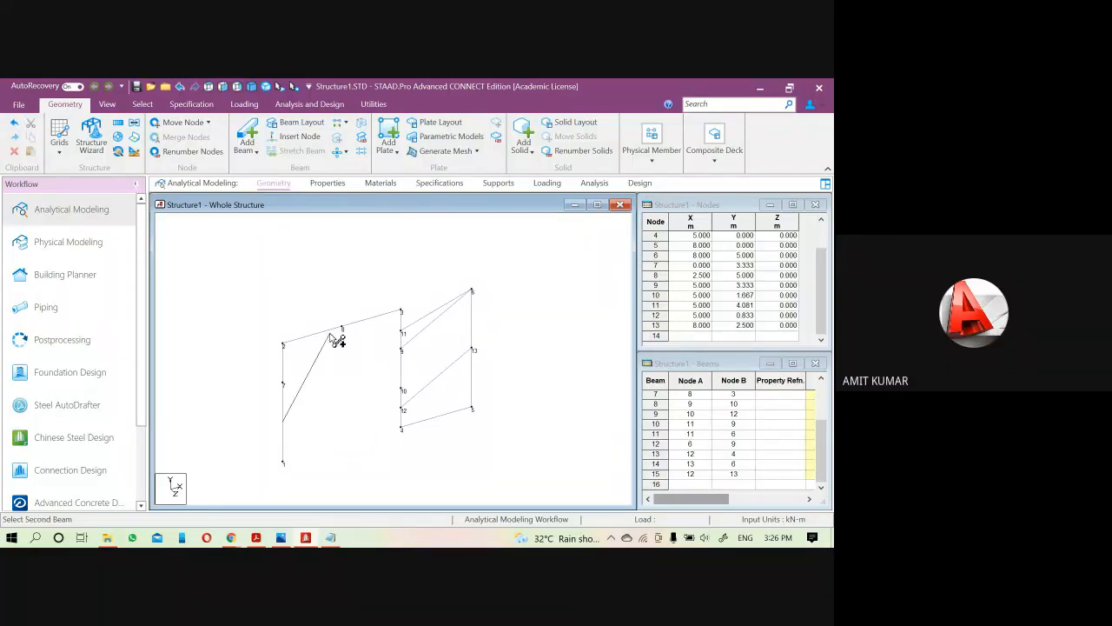
{"action": "left_click", "coordinate": [396, 313]}
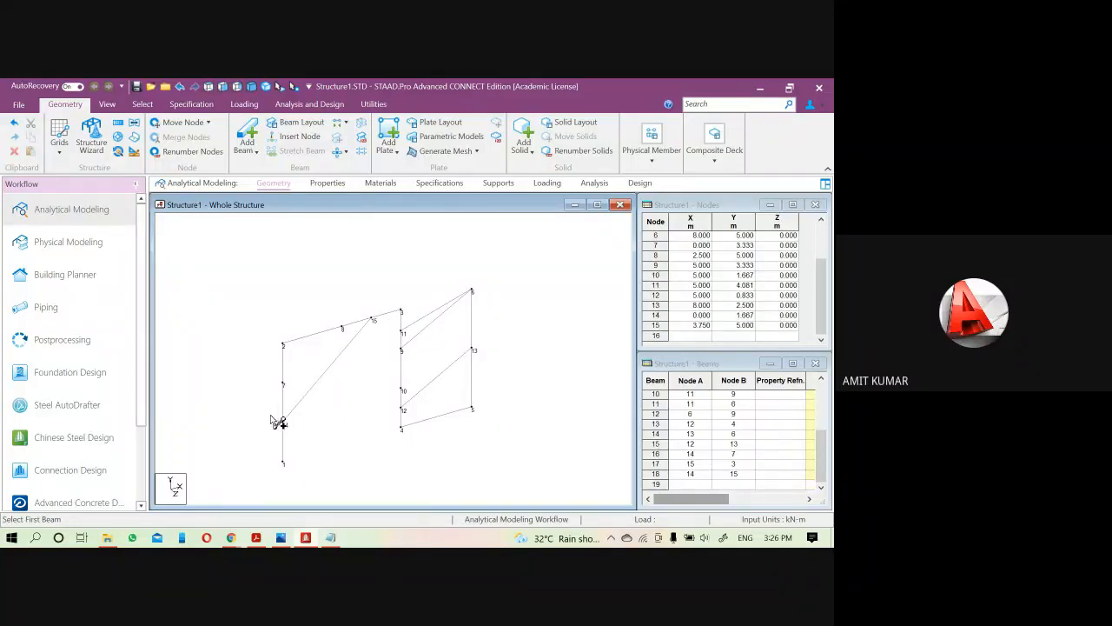
{"action": "left_click", "coordinate": [256, 153]}
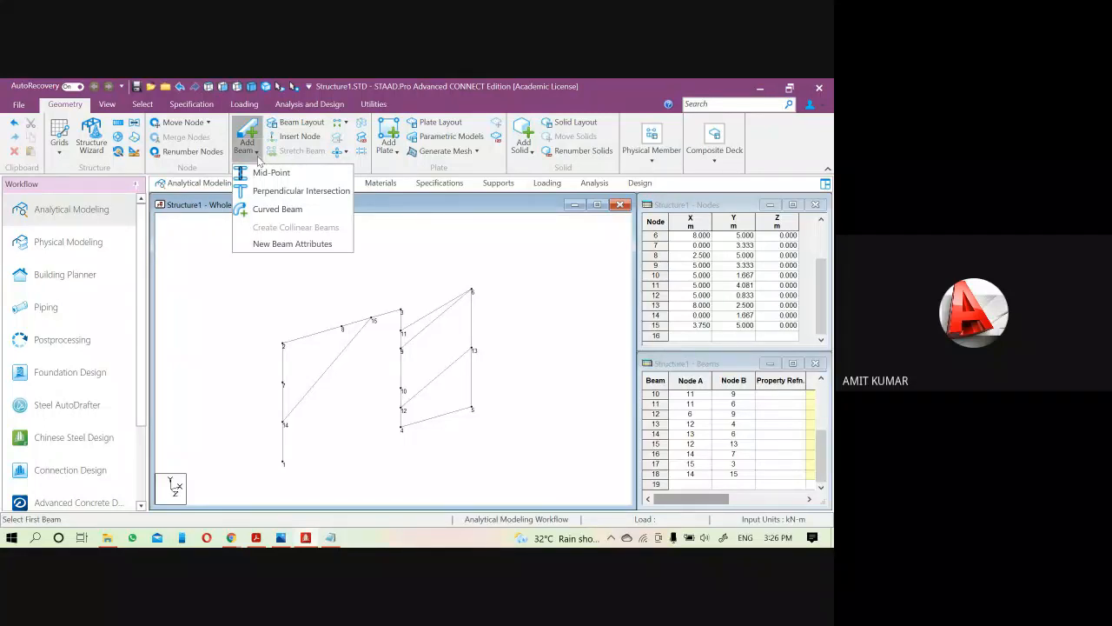
{"action": "left_click", "coordinate": [256, 154]}
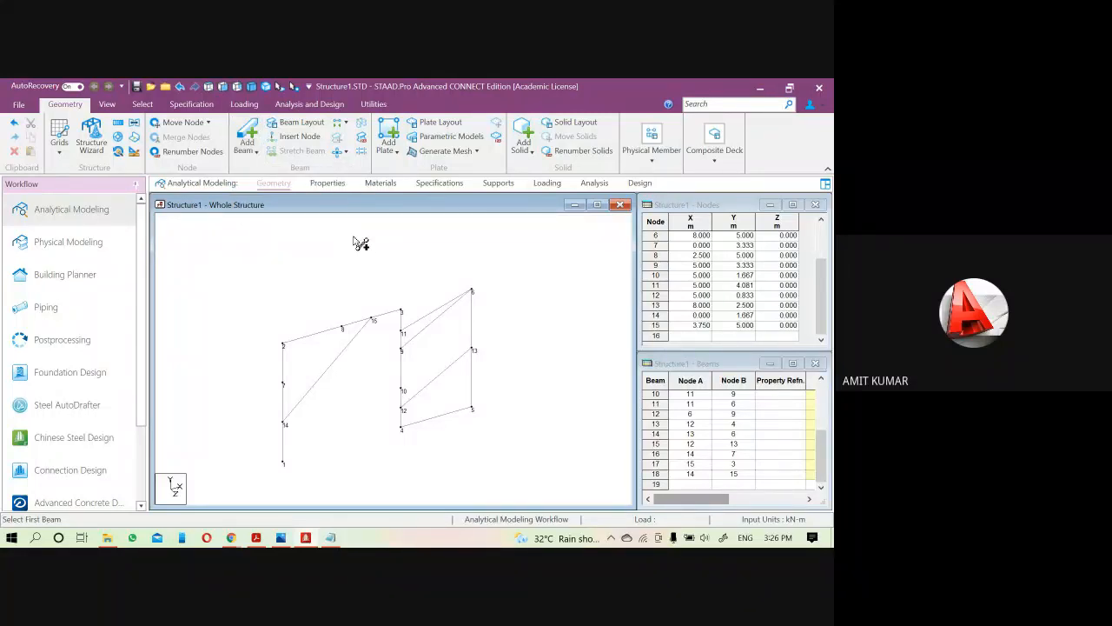
{"action": "left_click", "coordinate": [59, 139]}
{"action": "left_click", "coordinate": [78, 172]}
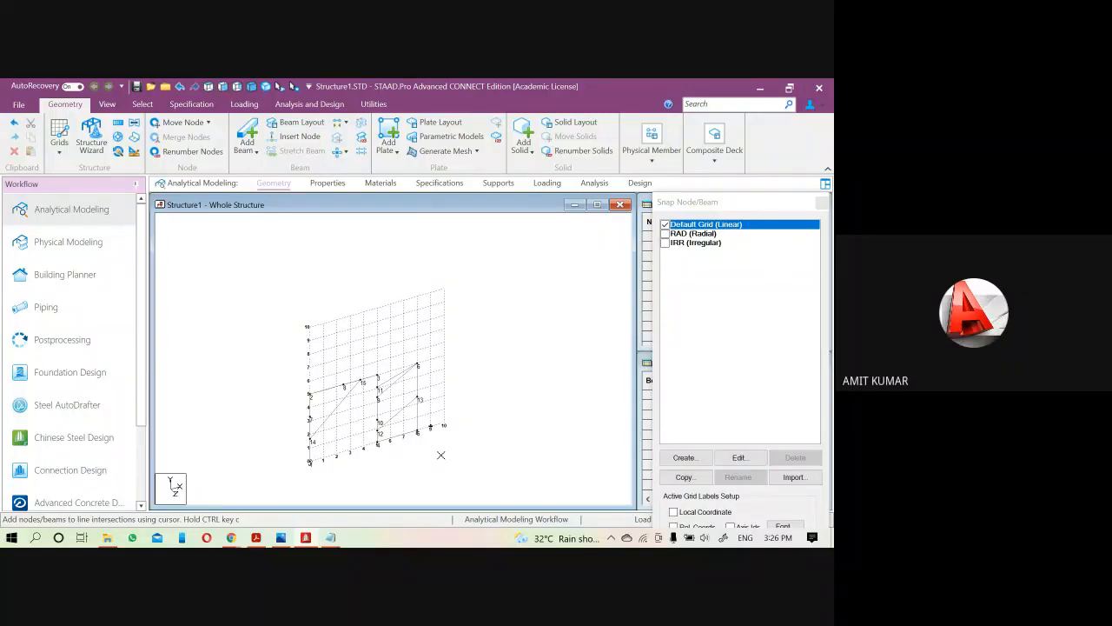
{"action": "left_click", "coordinate": [822, 202]}
{"action": "scroll", "coordinate": [463, 376], "scroll_direction": "up", "scroll_amount": 1}
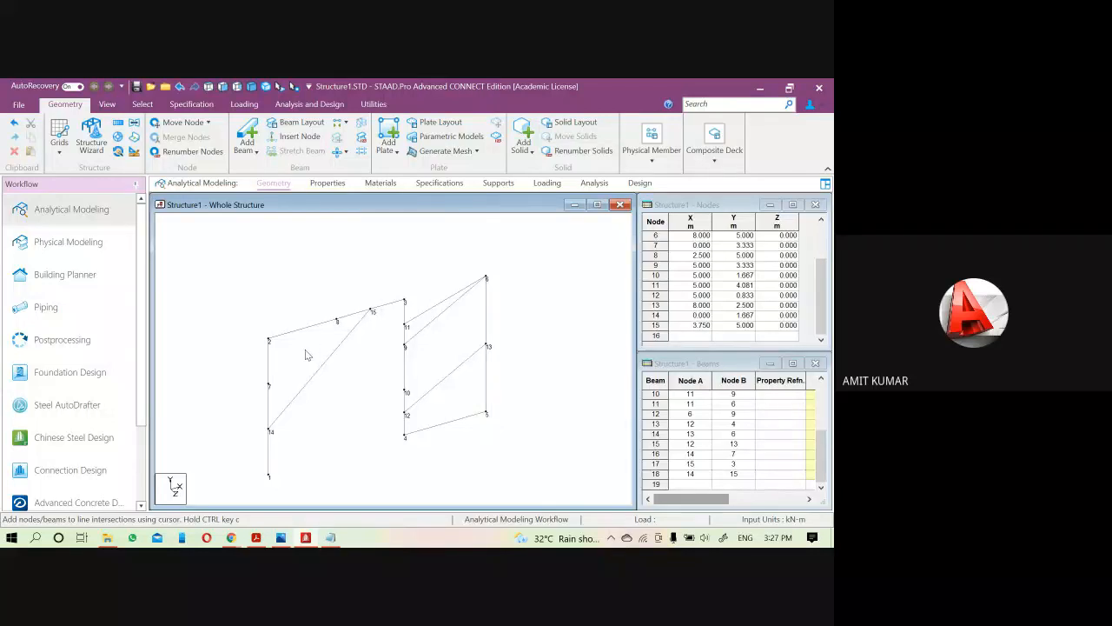
- Show the beam numbers and add a perpendicular-intersection beam from node 10 to diagonal beam 18
{"action": "key", "text": "shift+b"}
{"action": "left_click", "coordinate": [255, 153]}
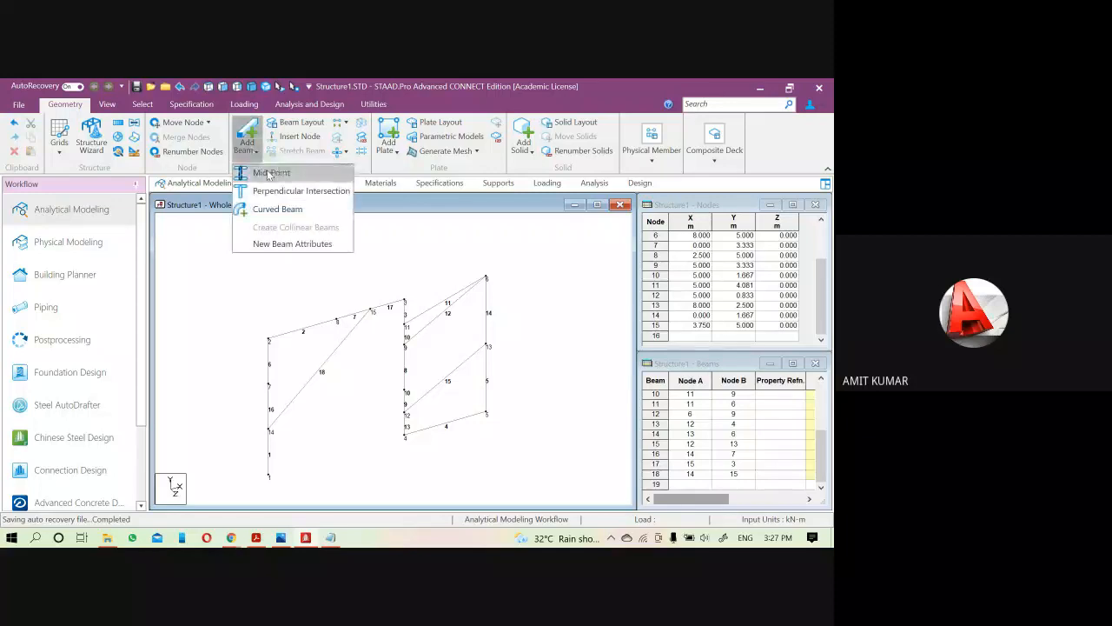
{"action": "left_click", "coordinate": [287, 192]}
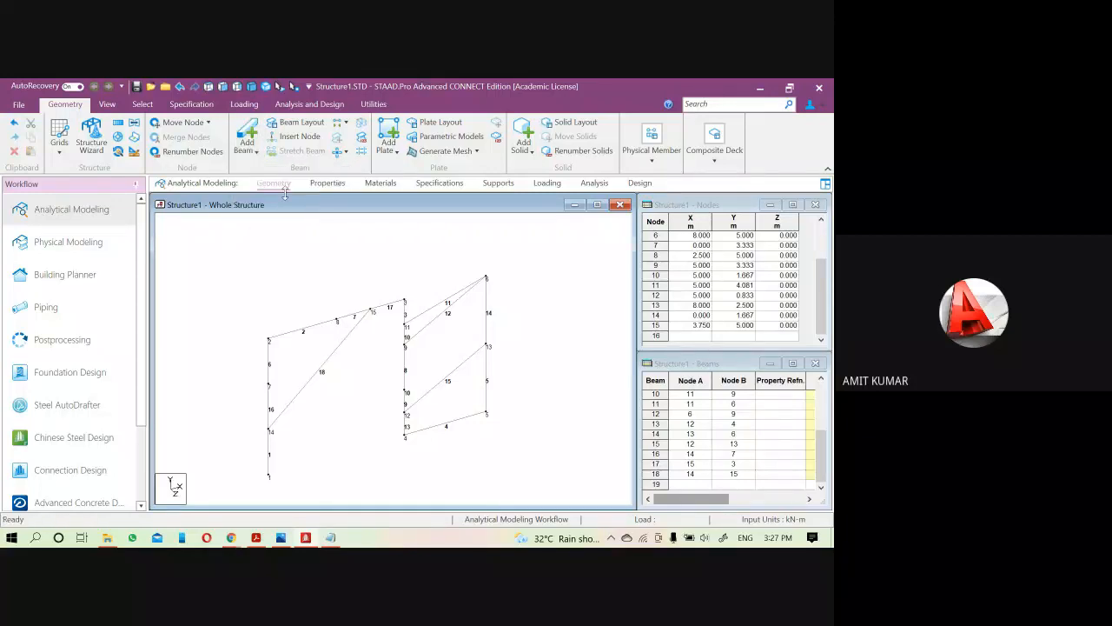
{"action": "left_click", "coordinate": [405, 392]}
{"action": "left_click", "coordinate": [283, 420]}
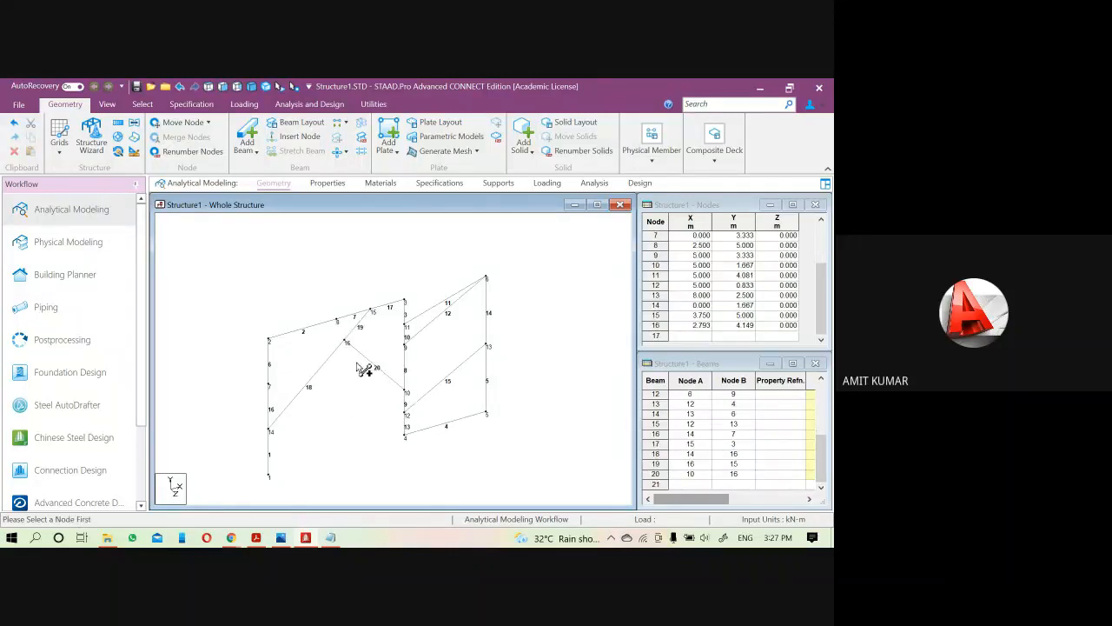
- Switch to the flat X-Y view and add perpendicular-intersection beams from node 13 to beam 8 and to beam 12
{"action": "scroll", "coordinate": [365, 368], "scroll_direction": "up", "scroll_amount": 2}
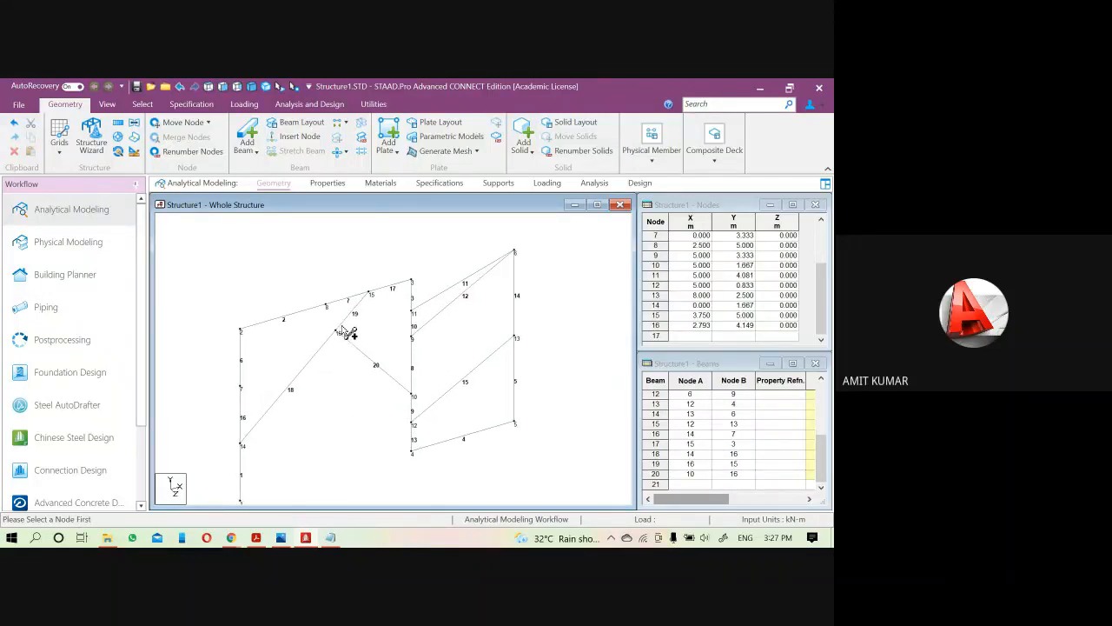
{"action": "left_click", "coordinate": [223, 86]}
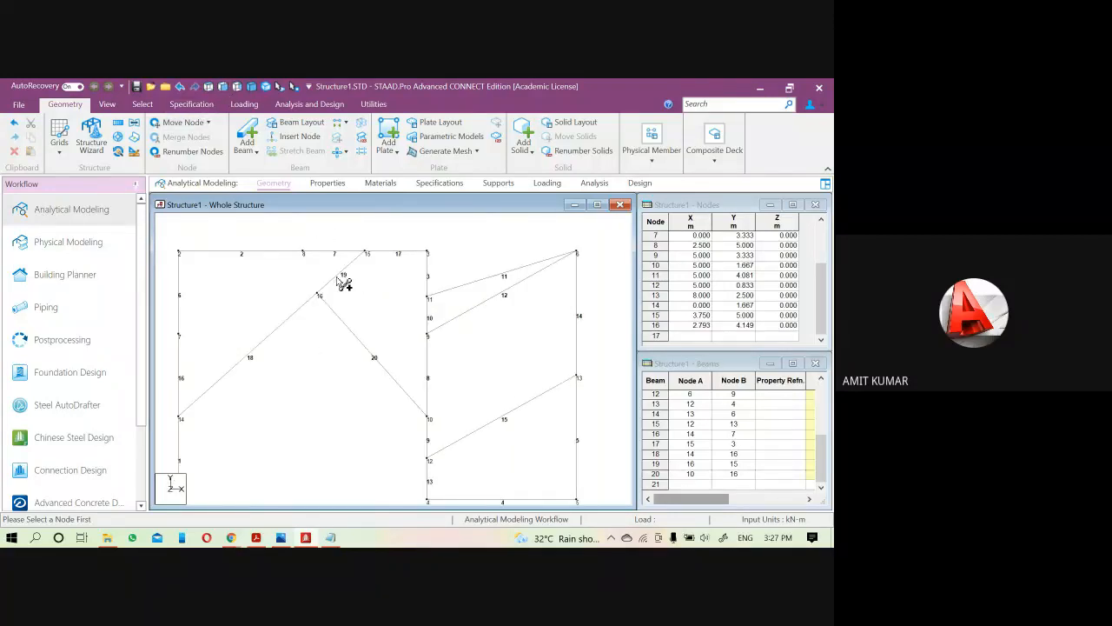
{"action": "scroll", "coordinate": [360, 301], "scroll_direction": "down", "scroll_amount": 1}
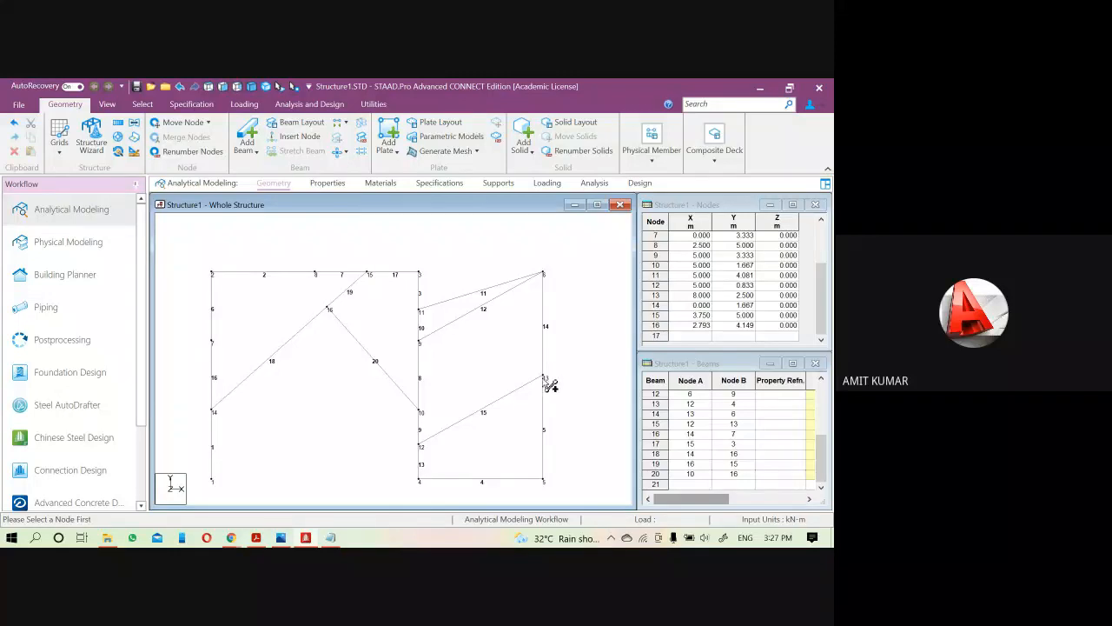
{"action": "left_click", "coordinate": [544, 375]}
{"action": "left_click", "coordinate": [422, 370]}
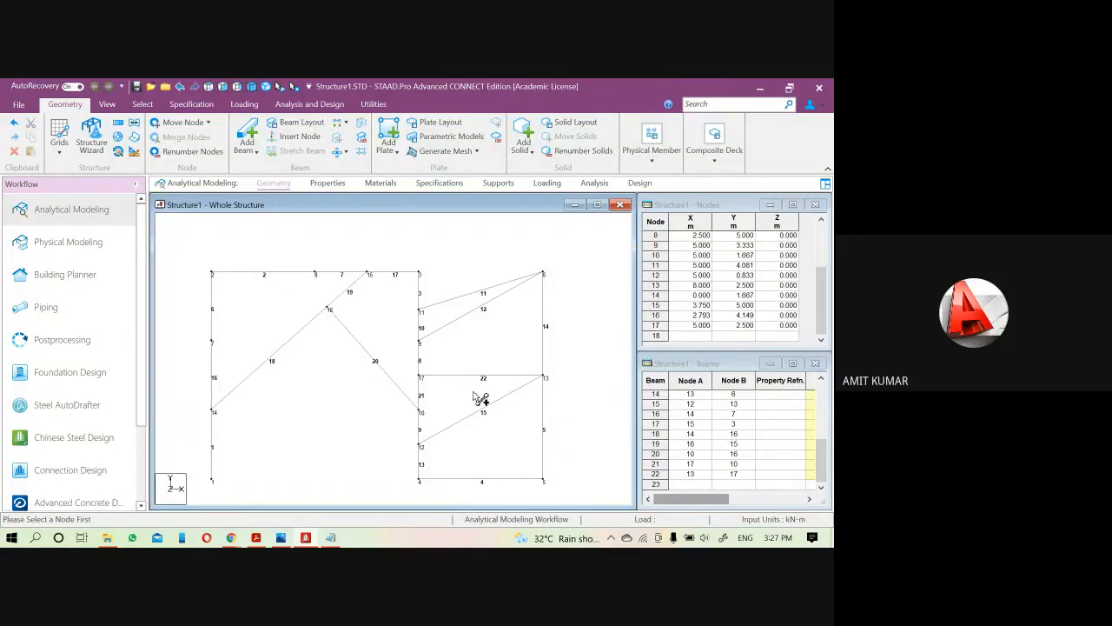
{"action": "left_click", "coordinate": [545, 377]}
{"action": "left_click", "coordinate": [524, 285]}
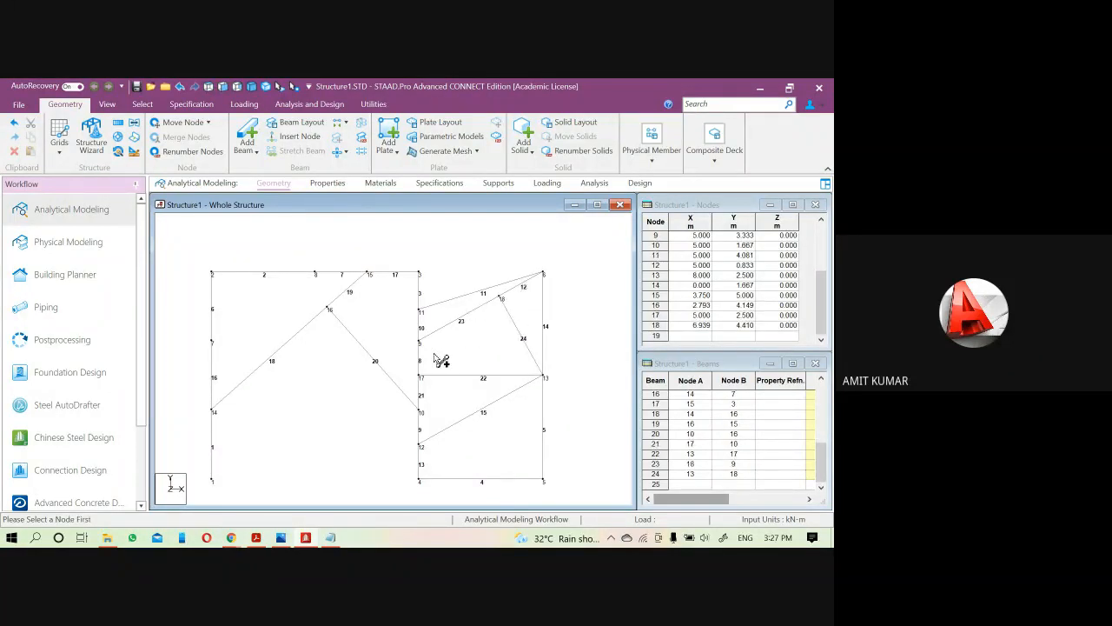
- Try to add a perpendicular-intersection beam from node 1 to diagonal beam 15
{"action": "middle_click_drag", "start_coordinate": [269, 436], "coordinate": [292, 386]}
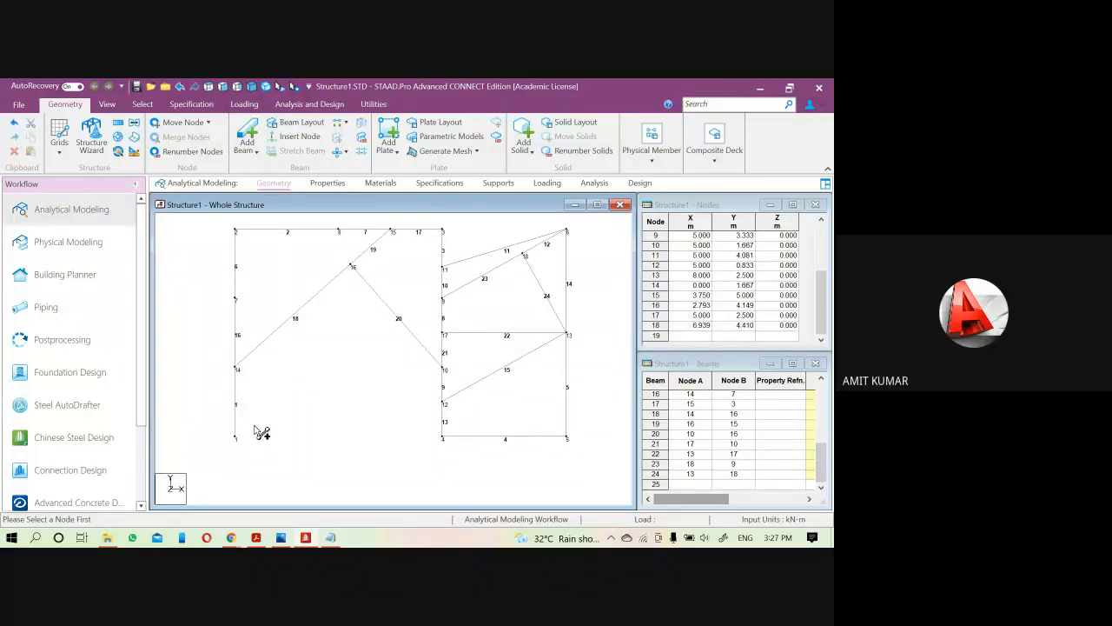
{"action": "middle_click_drag", "start_coordinate": [299, 407], "coordinate": [286, 446]}
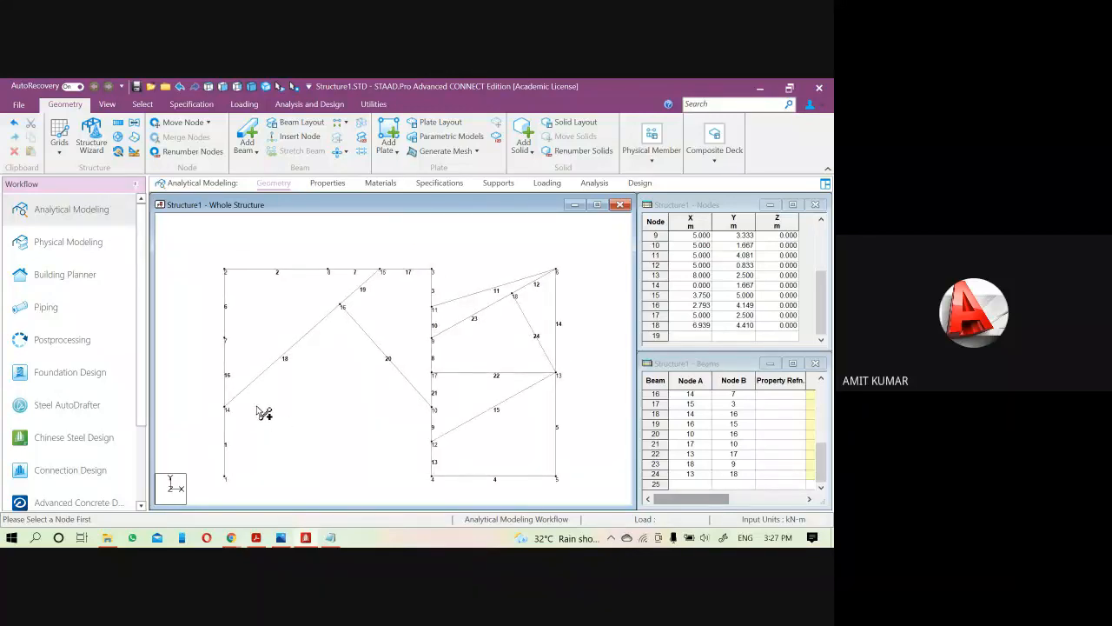
{"action": "scroll", "coordinate": [258, 453], "scroll_direction": "down", "scroll_amount": 1}
{"action": "mouse_move", "coordinate": [268, 464]}
{"action": "middle_mouse_down"}
{"action": "mouse_move", "coordinate": [313, 398]}
{"action": "mouse_move", "coordinate": [311, 367]}
{"action": "mouse_move", "coordinate": [298, 429]}
{"action": "middle_mouse_up"}
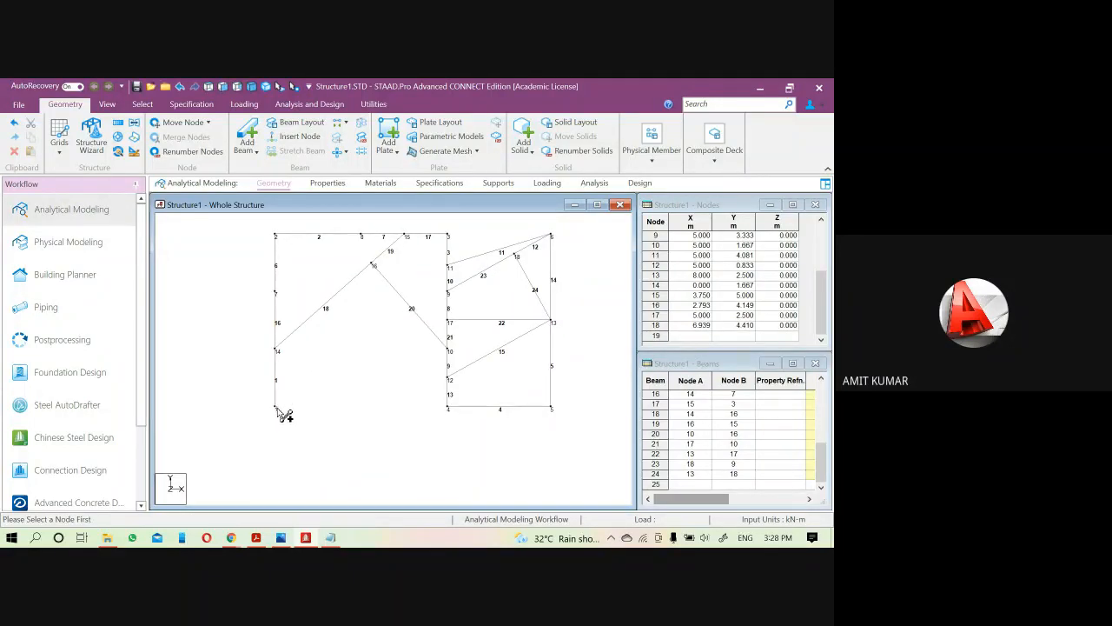
{"action": "left_click", "coordinate": [277, 408]}
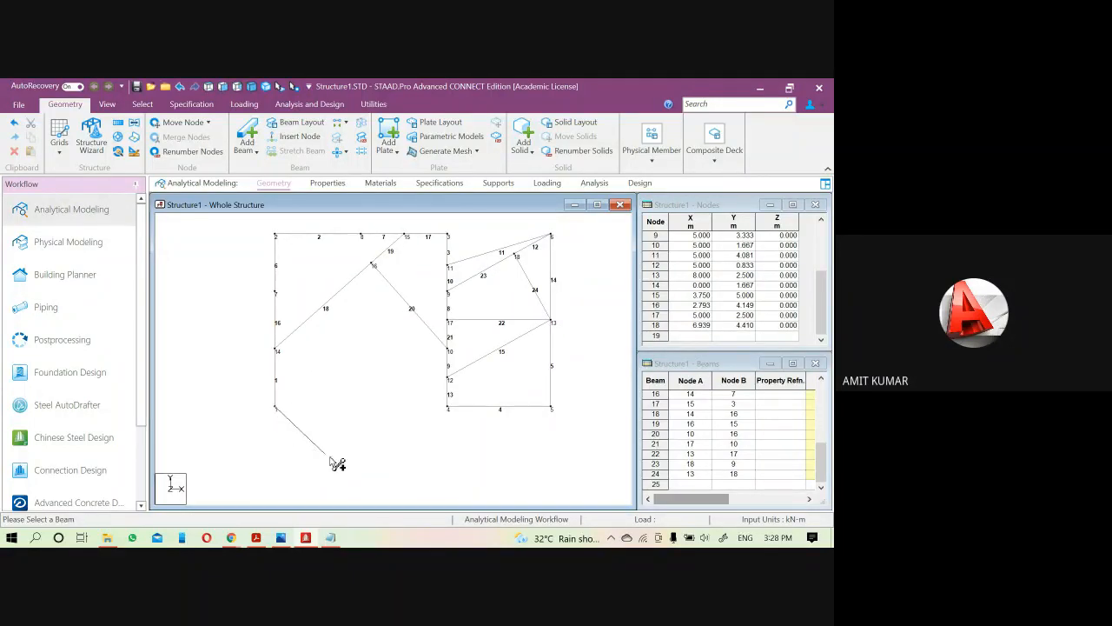
{"action": "left_click", "coordinate": [486, 357]}
{"action": "left_click_drag", "start_coordinate": [365, 257], "coordinate": [348, 166]}
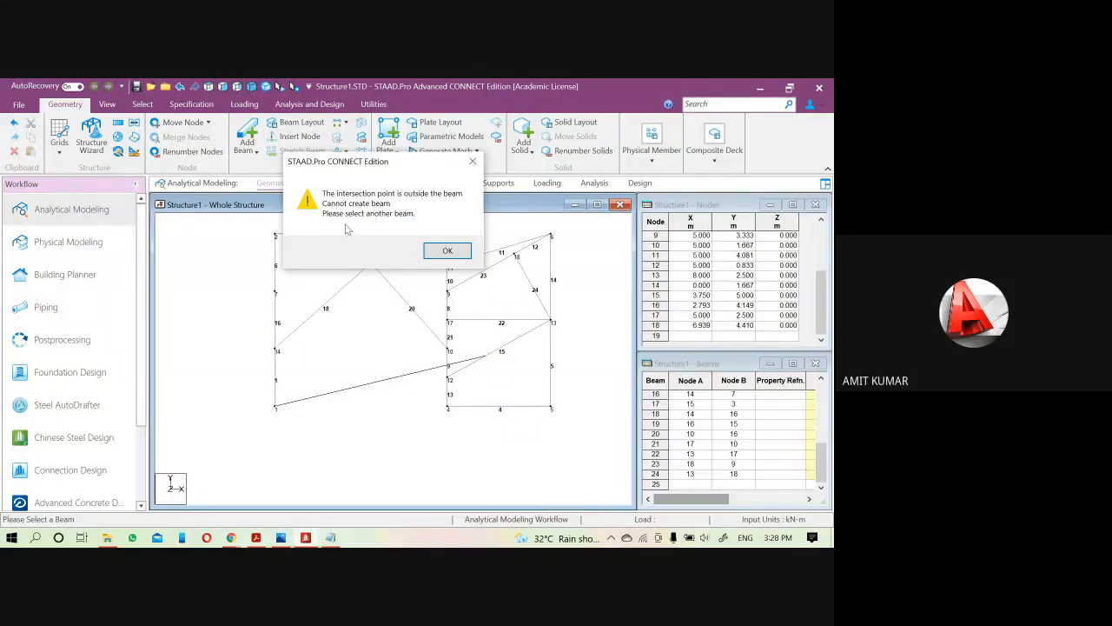
{"action": "left_click", "coordinate": [436, 249]}
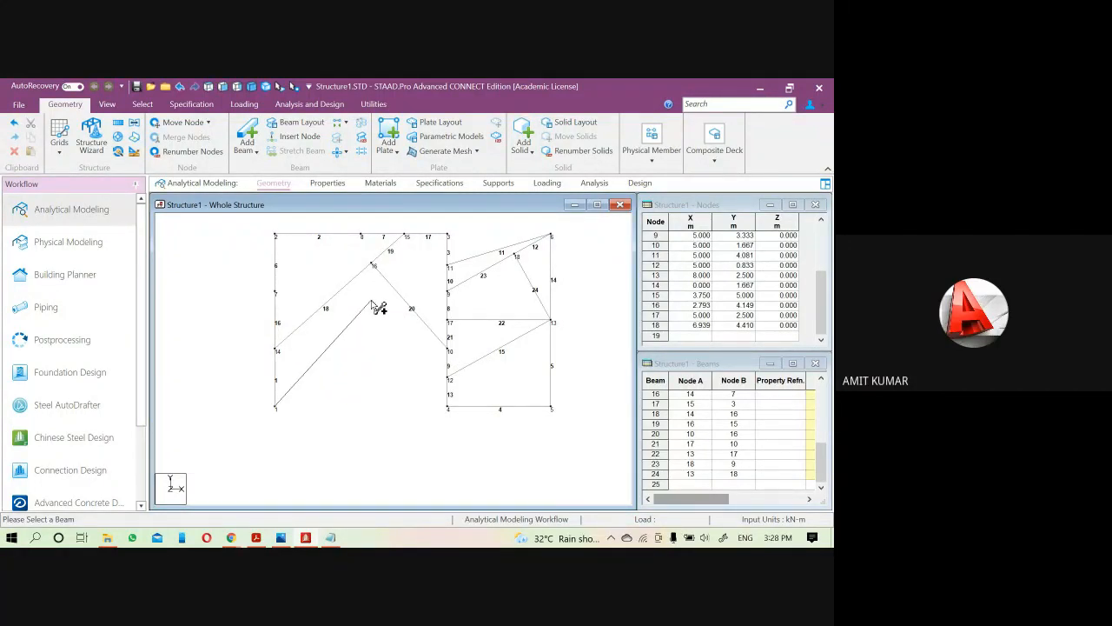
{"action": "scroll", "coordinate": [374, 322], "scroll_direction": "down", "scroll_amount": 2}
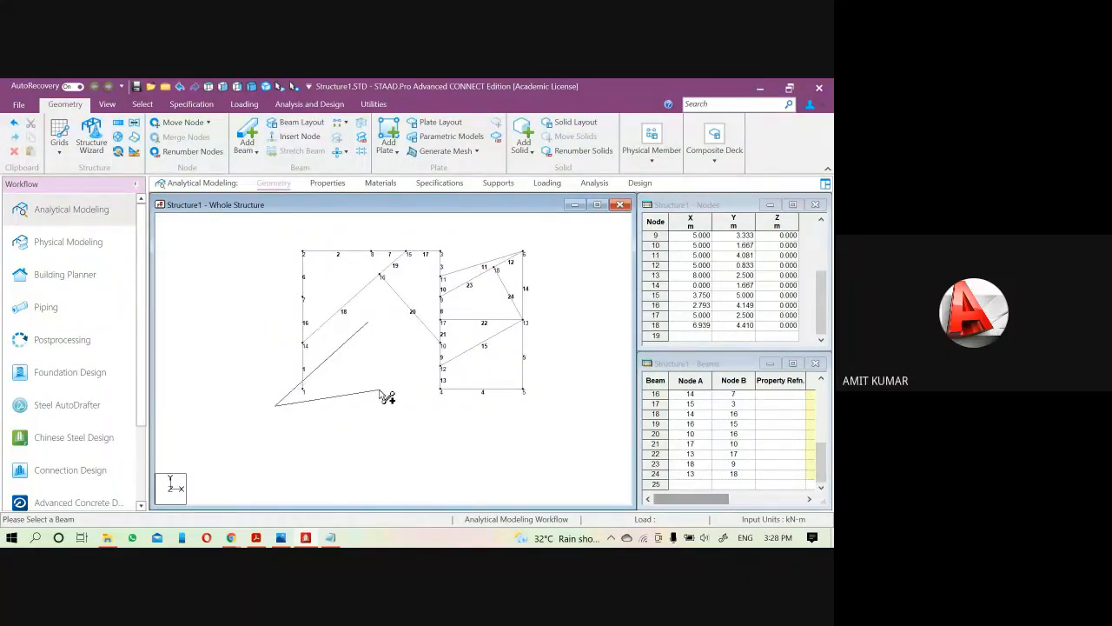
{"action": "scroll", "coordinate": [484, 425], "scroll_direction": "down", "scroll_amount": 2}
{"action": "key", "text": "Escape"}
- Delete all the beams of the structure but keep their unattached nodes
{"action": "left_click_drag", "start_coordinate": [290, 290], "coordinate": [227, 267]}
{"action": "scroll", "coordinate": [412, 331], "scroll_direction": "up", "scroll_amount": 2}
{"action": "left_click_drag", "start_coordinate": [548, 417], "coordinate": [172, 234]}
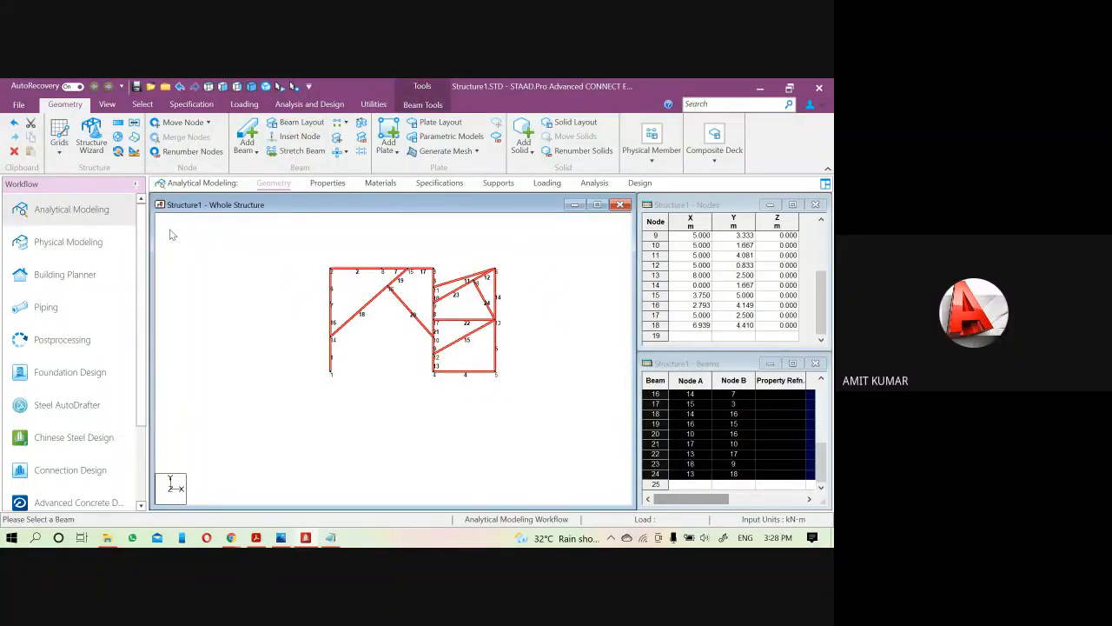
{"action": "key", "text": "Delete"}
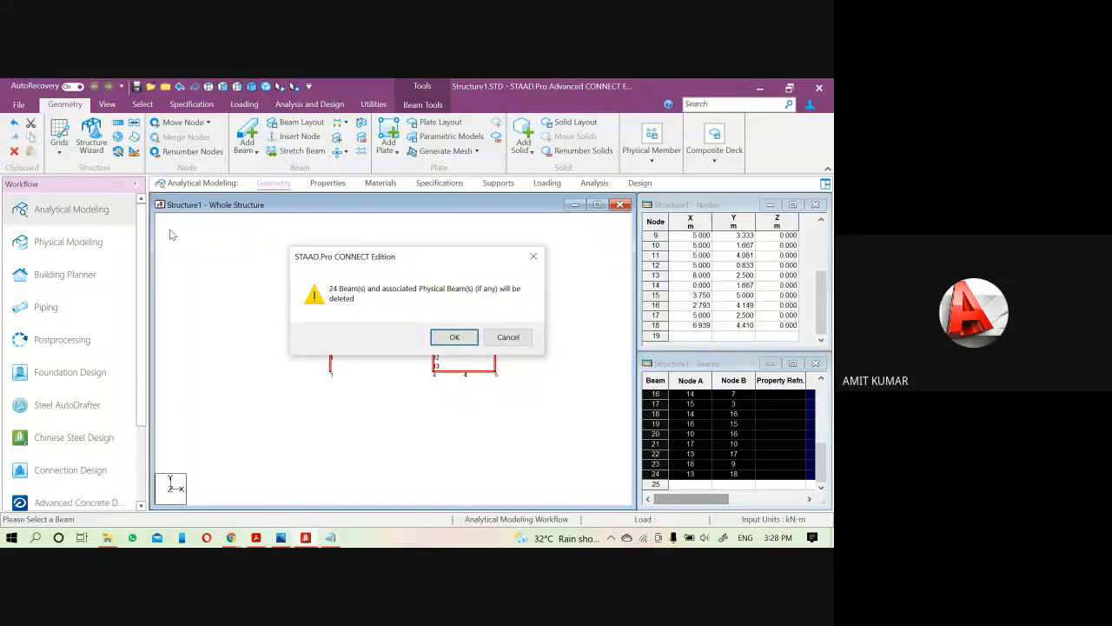
{"action": "left_click", "coordinate": [458, 338]}
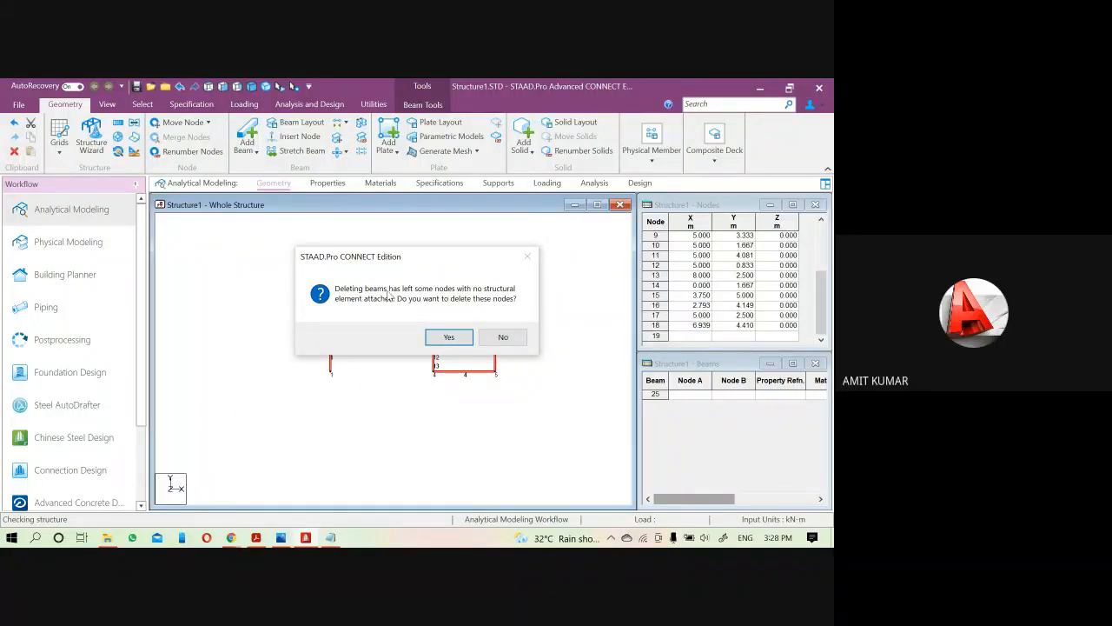
{"action": "left_click_drag", "start_coordinate": [399, 258], "coordinate": [425, 206]}
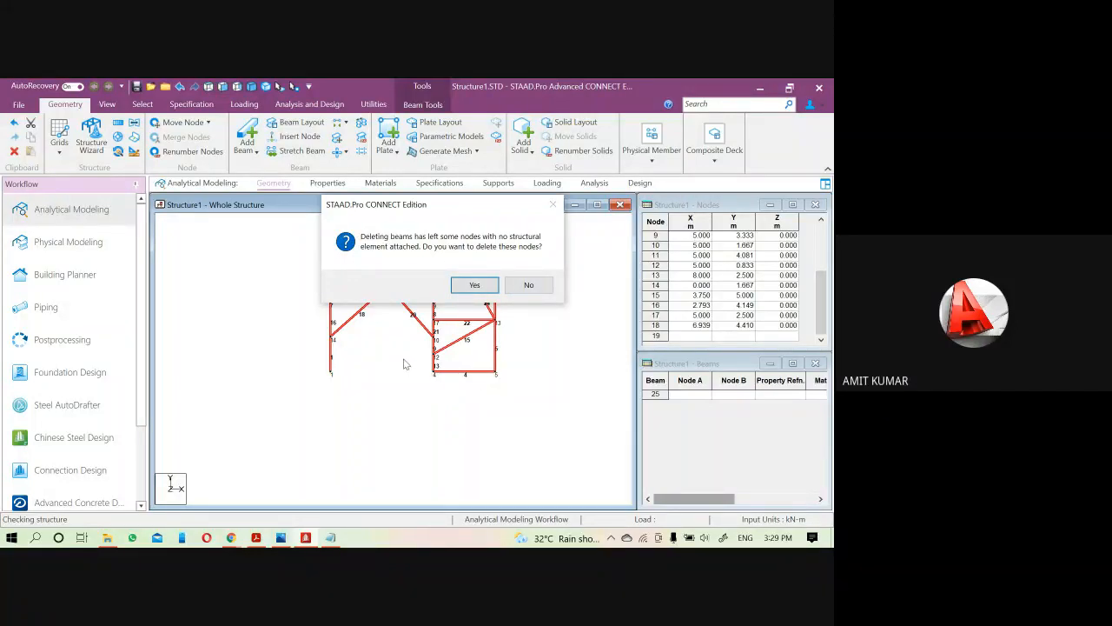
{"action": "left_click", "coordinate": [530, 286]}
{"action": "scroll", "coordinate": [549, 420], "scroll_direction": "up", "scroll_amount": 2}
{"action": "scroll", "coordinate": [423, 418], "scroll_direction": "down", "scroll_amount": 1}
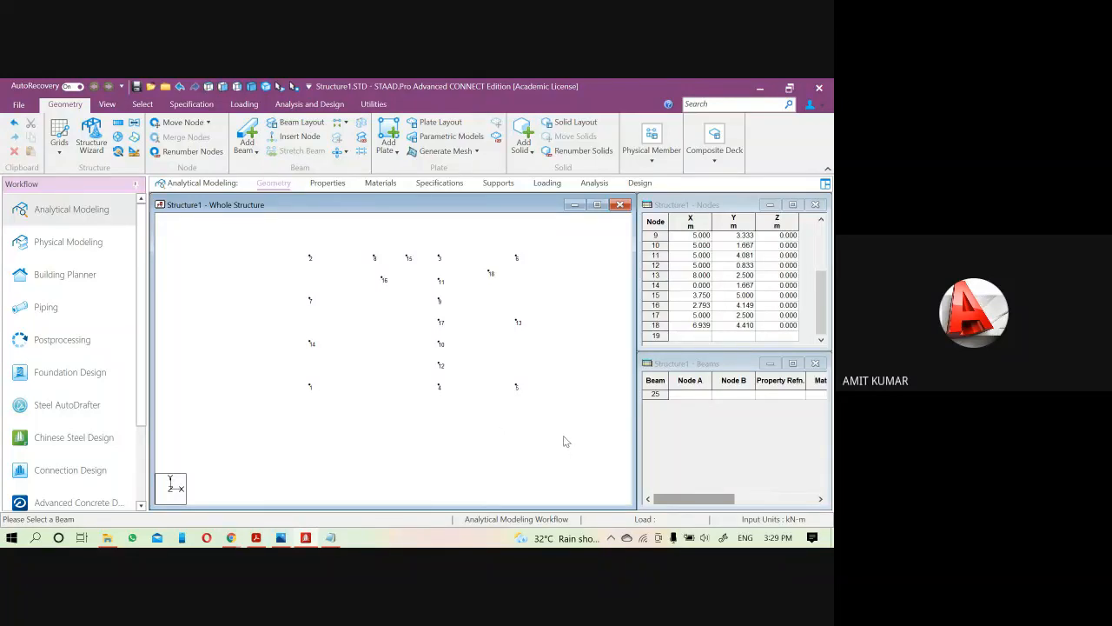
- Select all the remaining nodes with the Node Cursor and delete them
{"action": "left_click_drag", "start_coordinate": [580, 446], "coordinate": [243, 245]}
{"action": "left_click_drag", "start_coordinate": [583, 427], "coordinate": [255, 247]}
{"action": "left_click", "coordinate": [142, 105]}
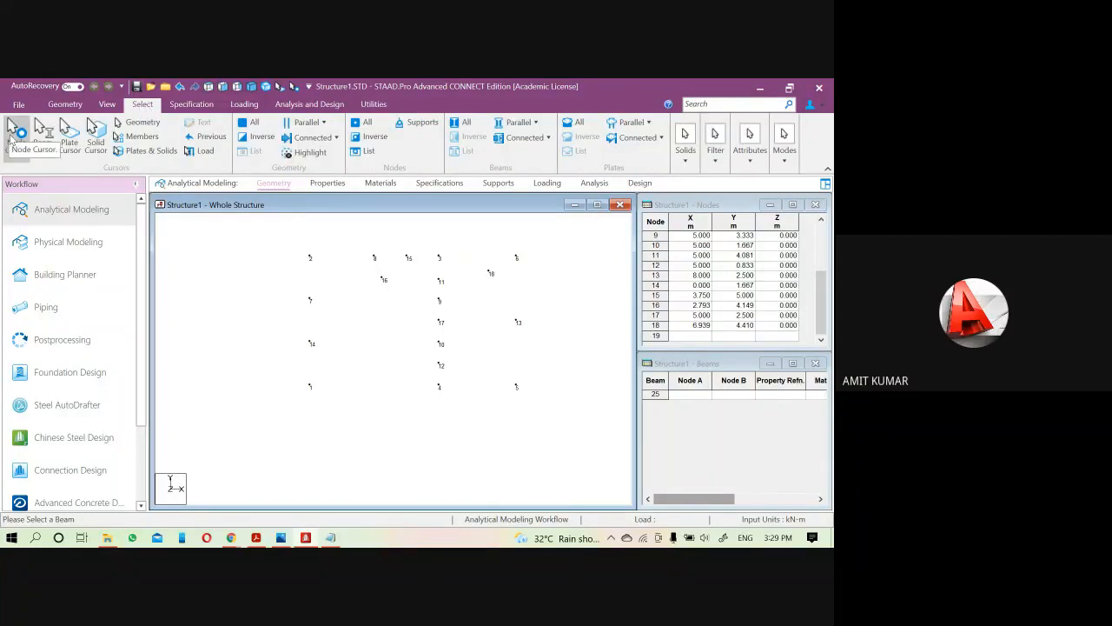
{"action": "left_click", "coordinate": [12, 135]}
{"action": "scroll", "coordinate": [437, 397], "scroll_direction": "down", "scroll_amount": 2}
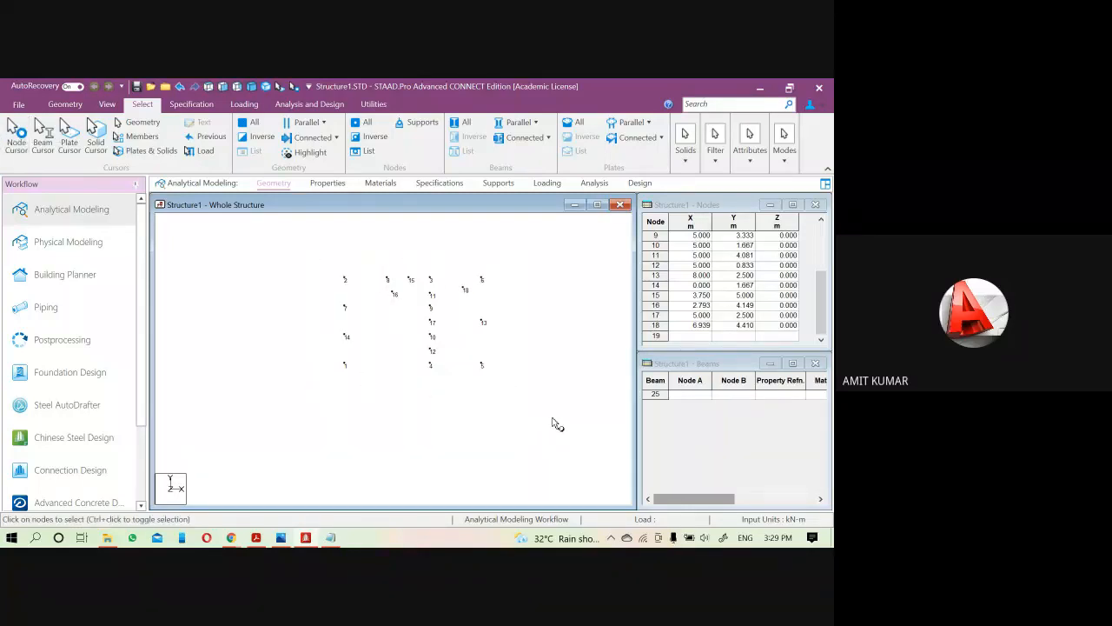
{"action": "left_click_drag", "start_coordinate": [555, 415], "coordinate": [251, 260]}
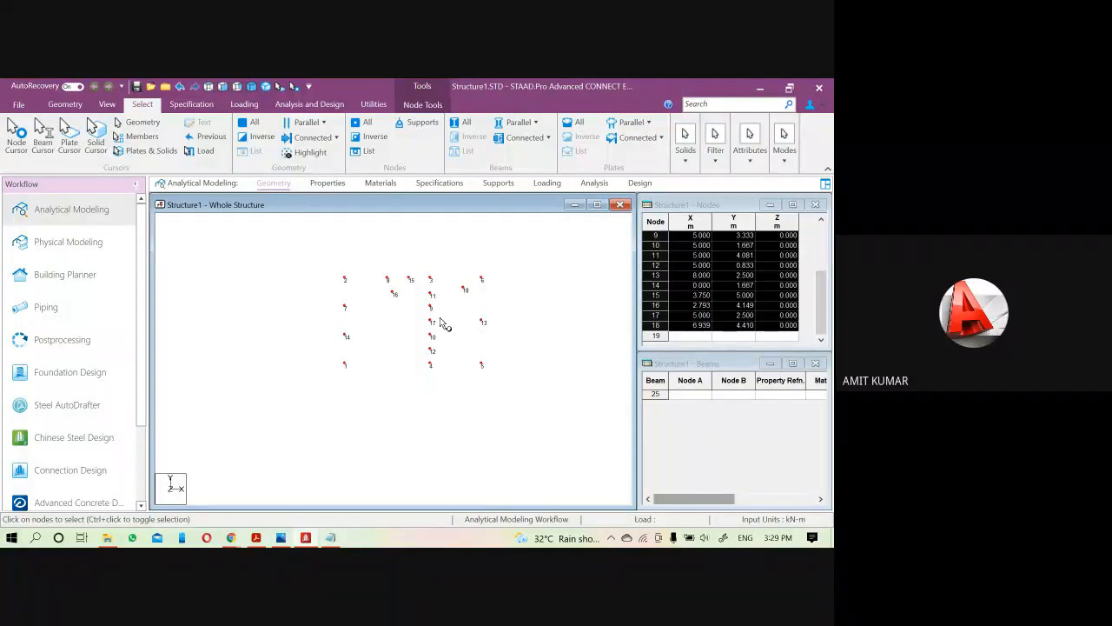
{"action": "key", "text": "Delete"}
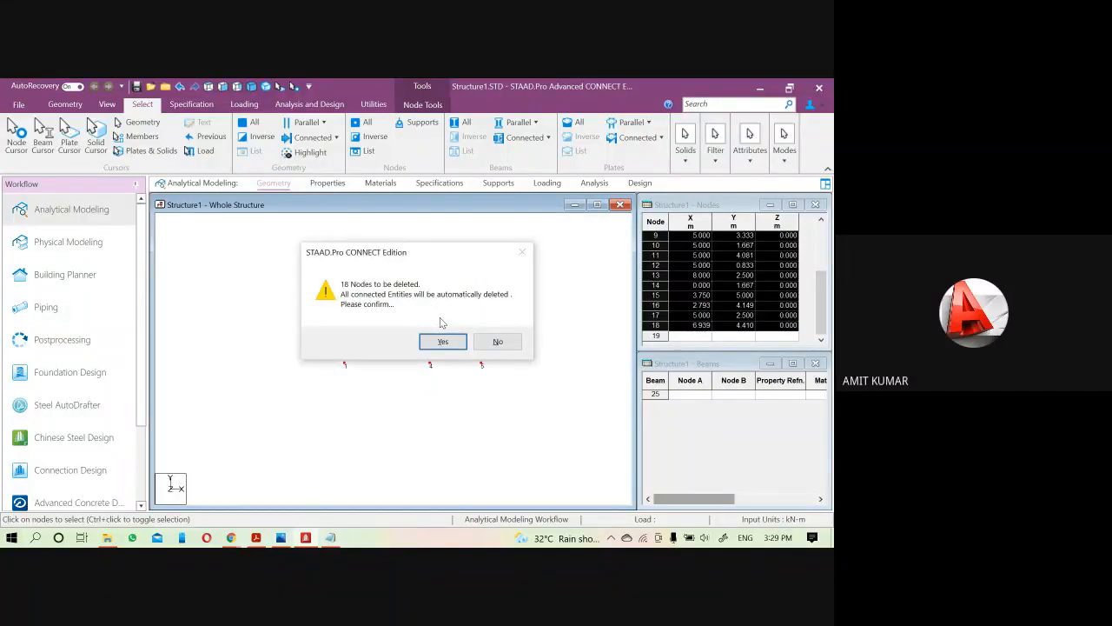
{"action": "key", "text": "Return"}
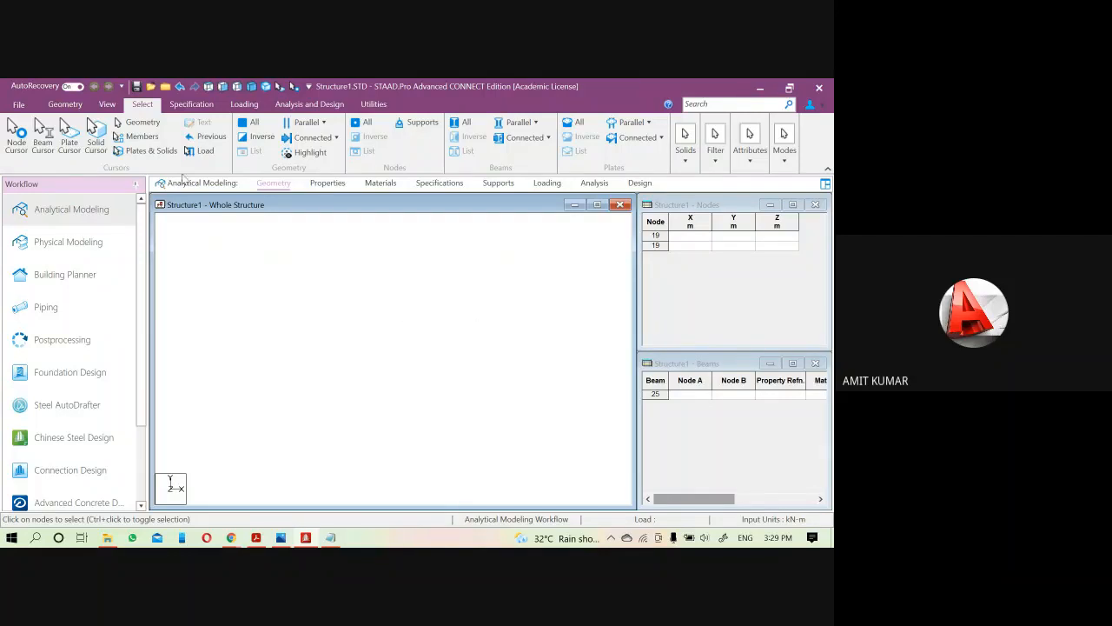
- Draw a portal frame 6 m wide and 4 m high on the default linear beam grid, starting from the origin
{"action": "left_click", "coordinate": [66, 105]}
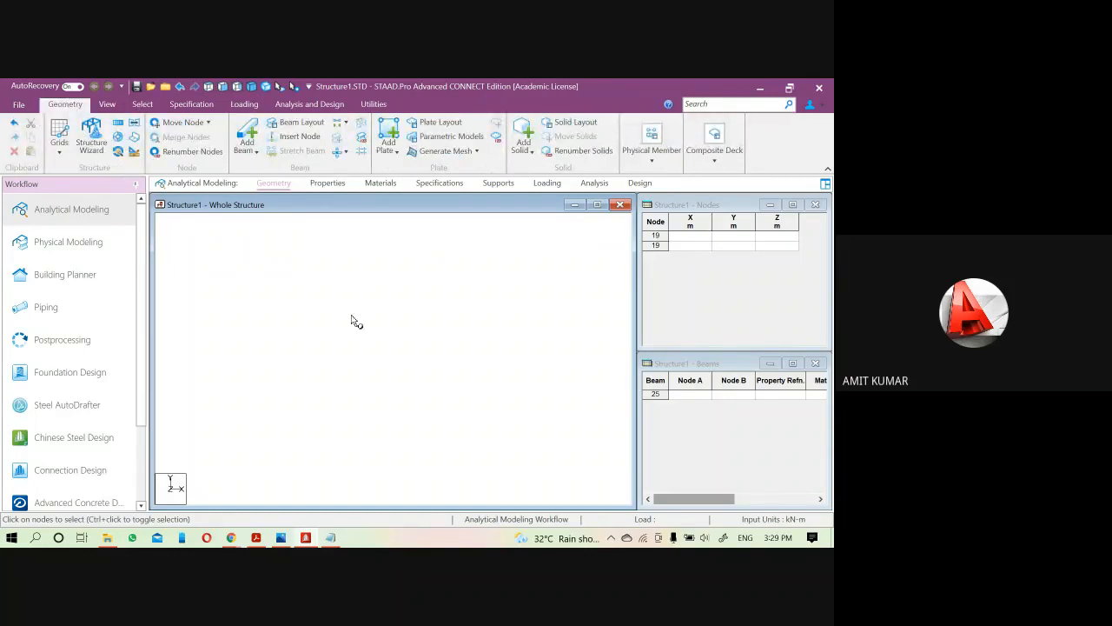
{"action": "left_click", "coordinate": [59, 141]}
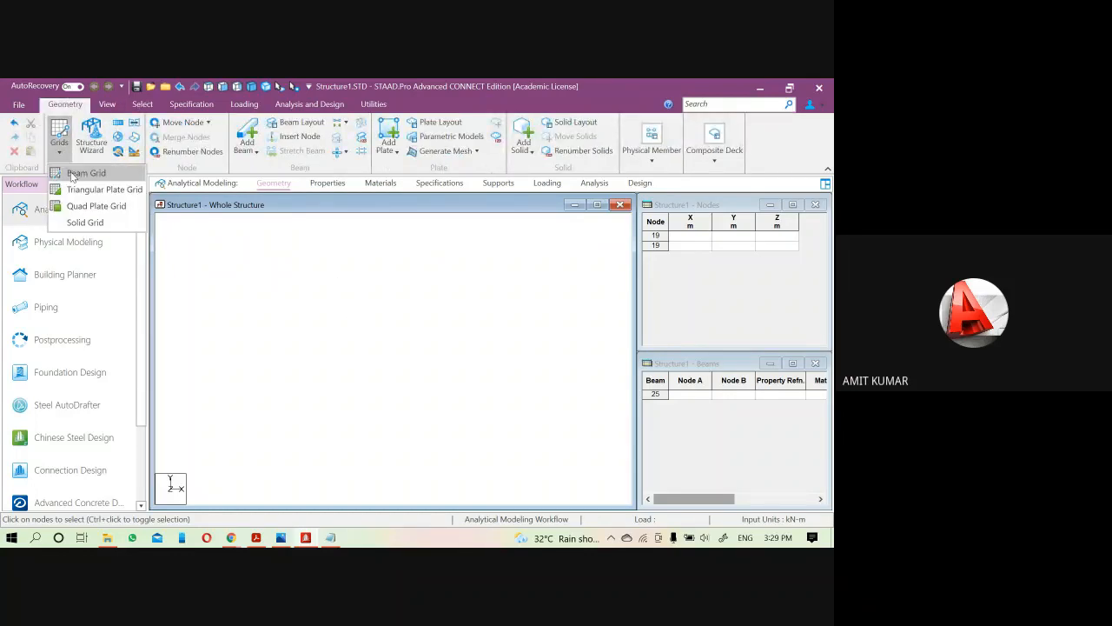
{"action": "left_click", "coordinate": [85, 173]}
{"action": "left_click", "coordinate": [368, 365]}
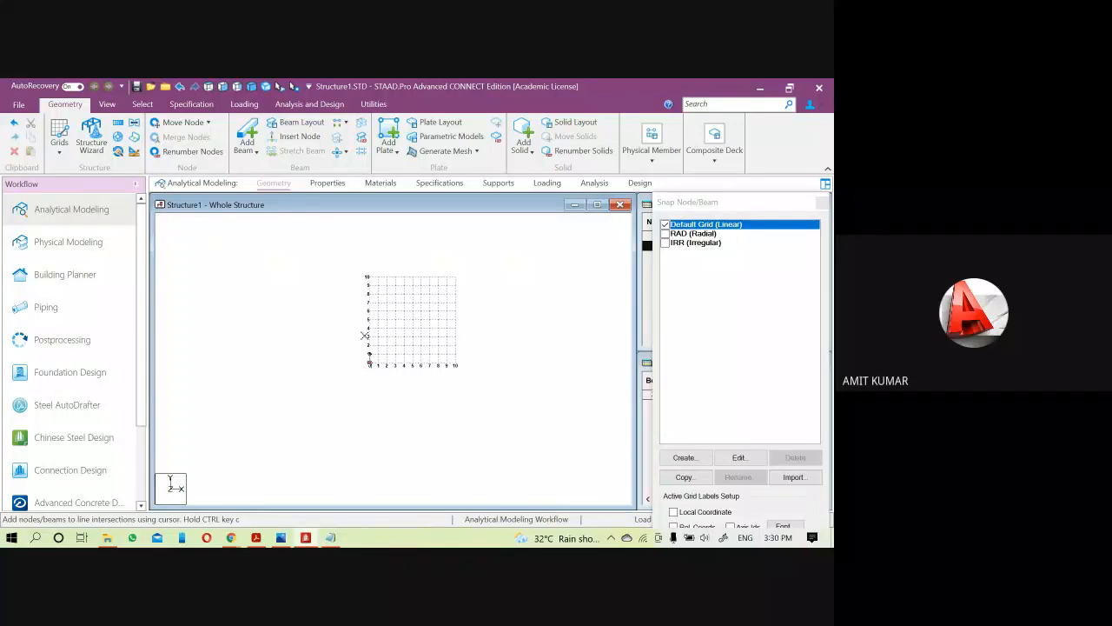
{"action": "left_click", "coordinate": [370, 329]}
{"action": "left_click", "coordinate": [421, 331]}
{"action": "left_click", "coordinate": [421, 365]}
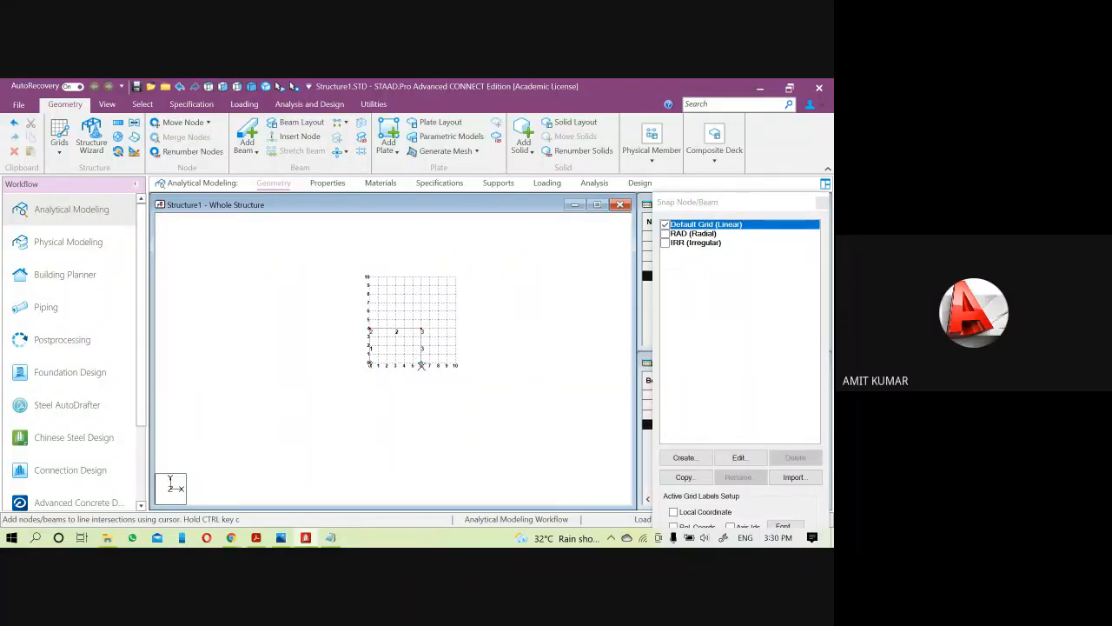
{"action": "left_click", "coordinate": [822, 203]}
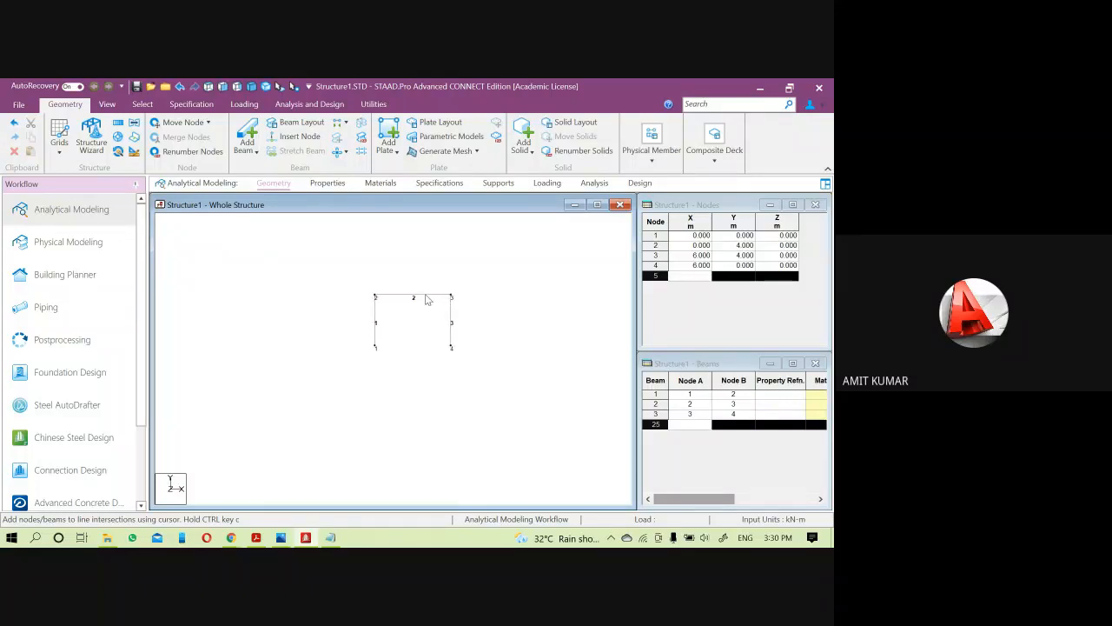
- Check the length of the frame's top beam in its beam properties
{"action": "double_click", "coordinate": [427, 300]}
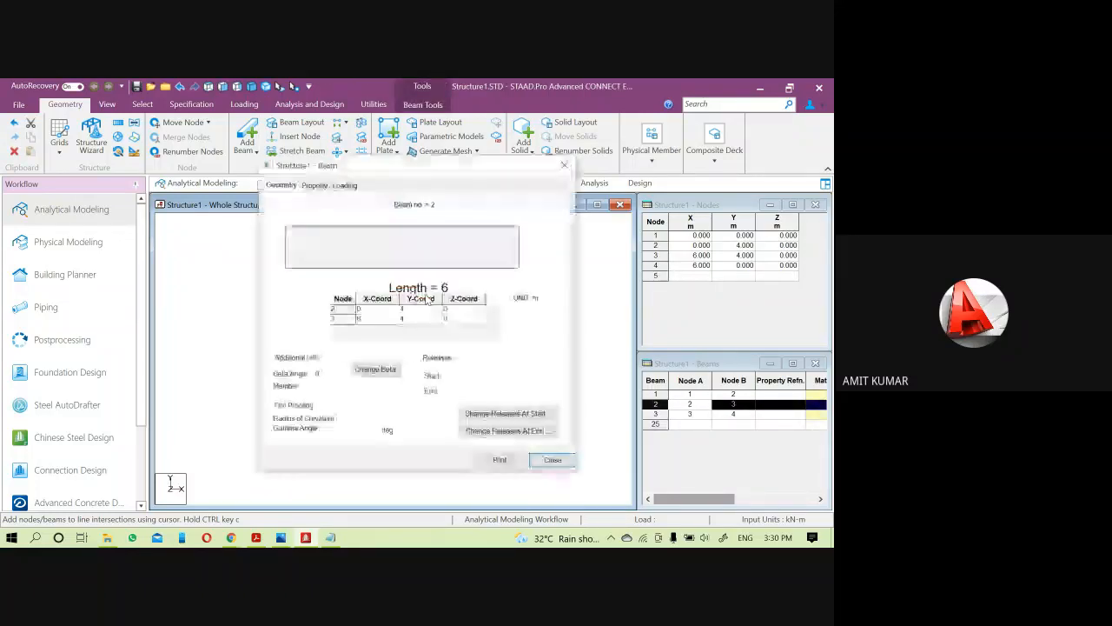
{"action": "left_click", "coordinate": [564, 164]}
{"action": "left_click", "coordinate": [416, 326]}
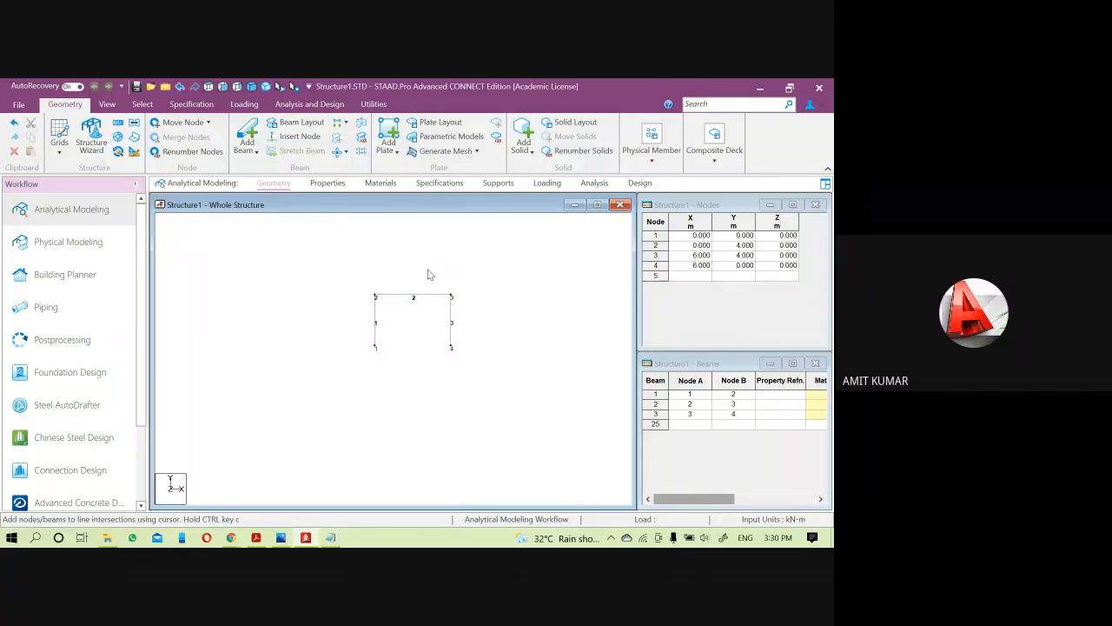
- Add a curved beam from node 3 to node 2 with a 3 m radius of curvature
{"action": "scroll", "coordinate": [393, 377], "scroll_direction": "up", "scroll_amount": 2}
{"action": "middle_click_drag", "start_coordinate": [400, 382], "coordinate": [395, 436]}
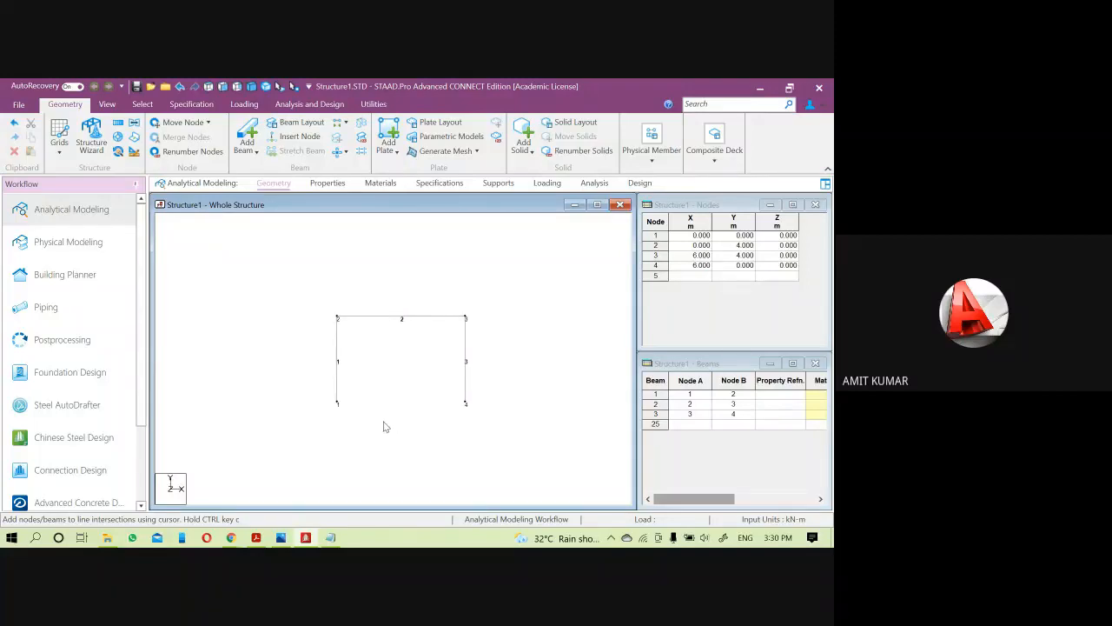
{"action": "left_click", "coordinate": [257, 153]}
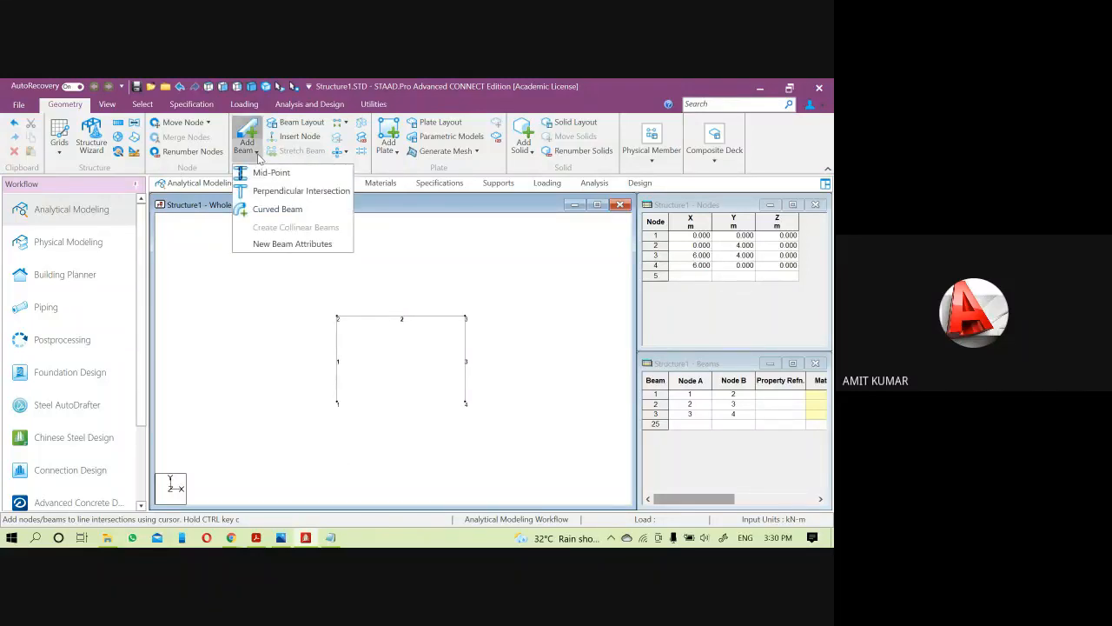
{"action": "left_click", "coordinate": [287, 211]}
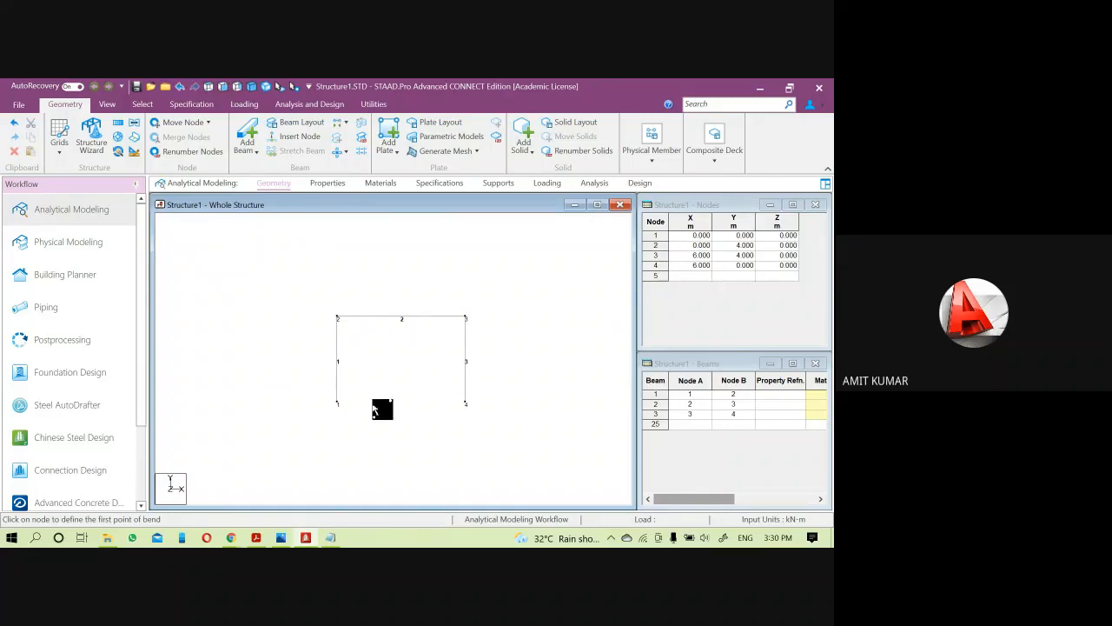
{"action": "left_click", "coordinate": [466, 319]}
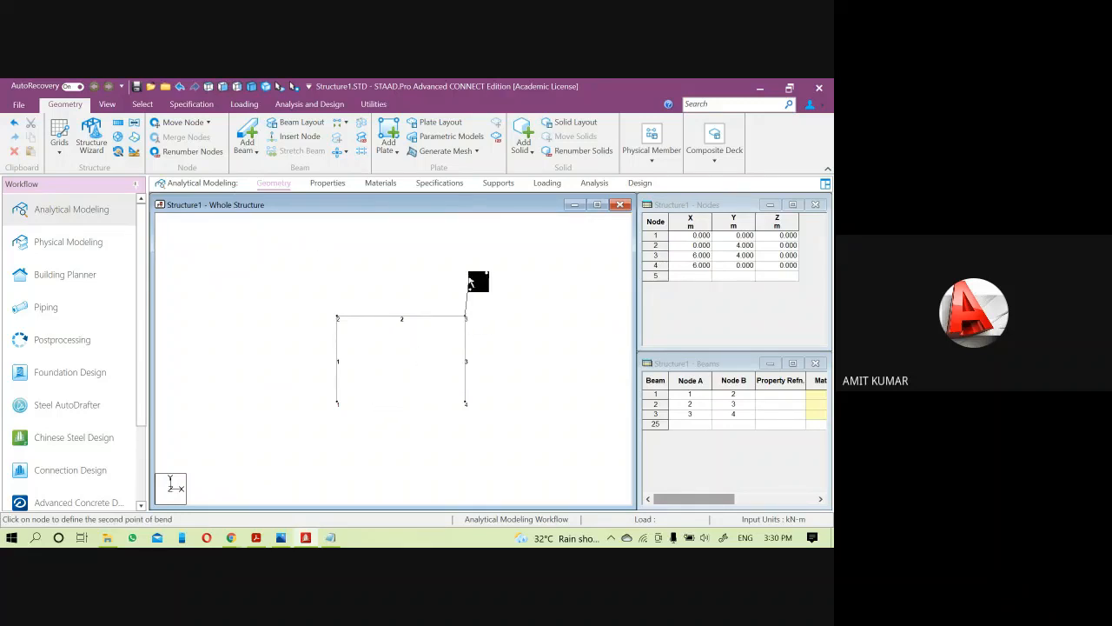
{"action": "left_click", "coordinate": [338, 319]}
{"action": "left_click_drag", "start_coordinate": [381, 248], "coordinate": [314, 145]}
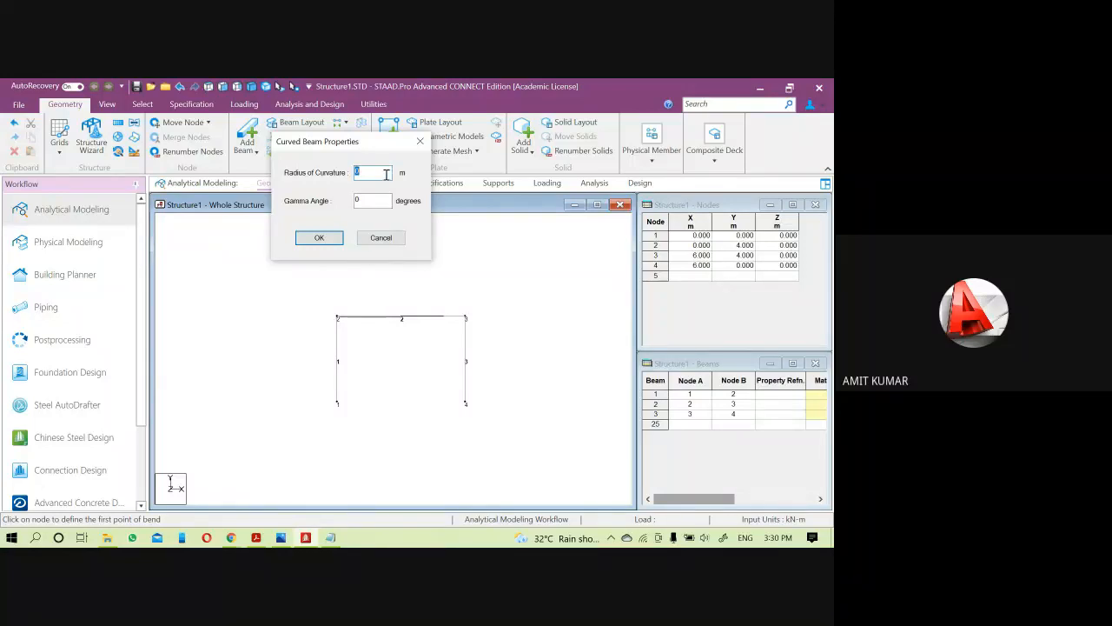
{"action": "type", "text": "3"}
{"action": "left_click", "coordinate": [320, 239]}
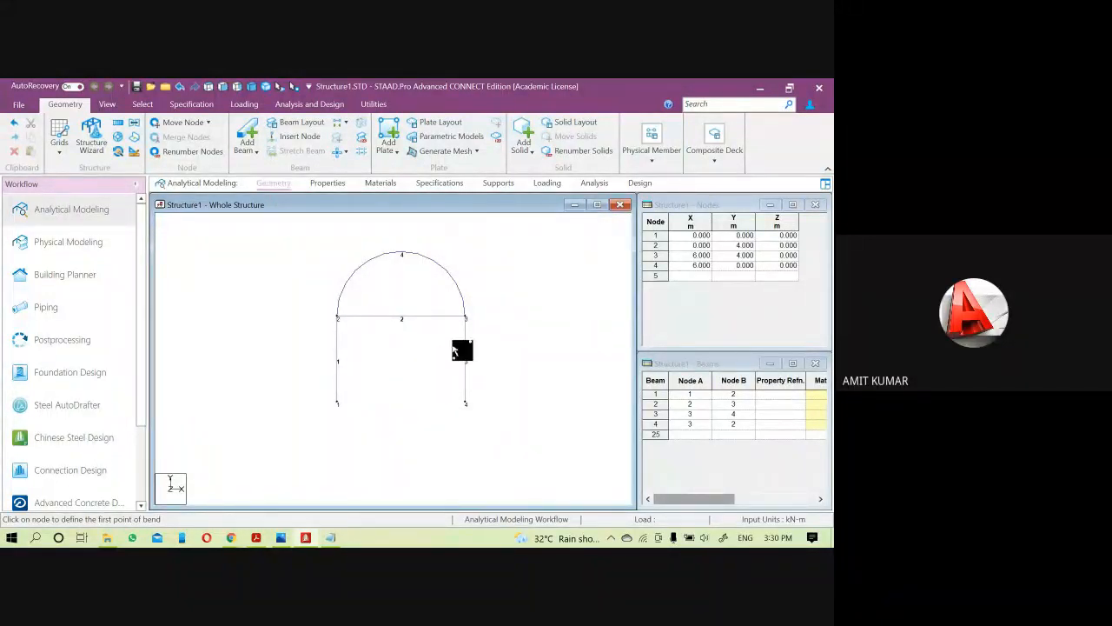
- Add another curved beam from node 3 to node 2 with a 2 m radius of curvature
{"action": "left_click", "coordinate": [466, 327]}
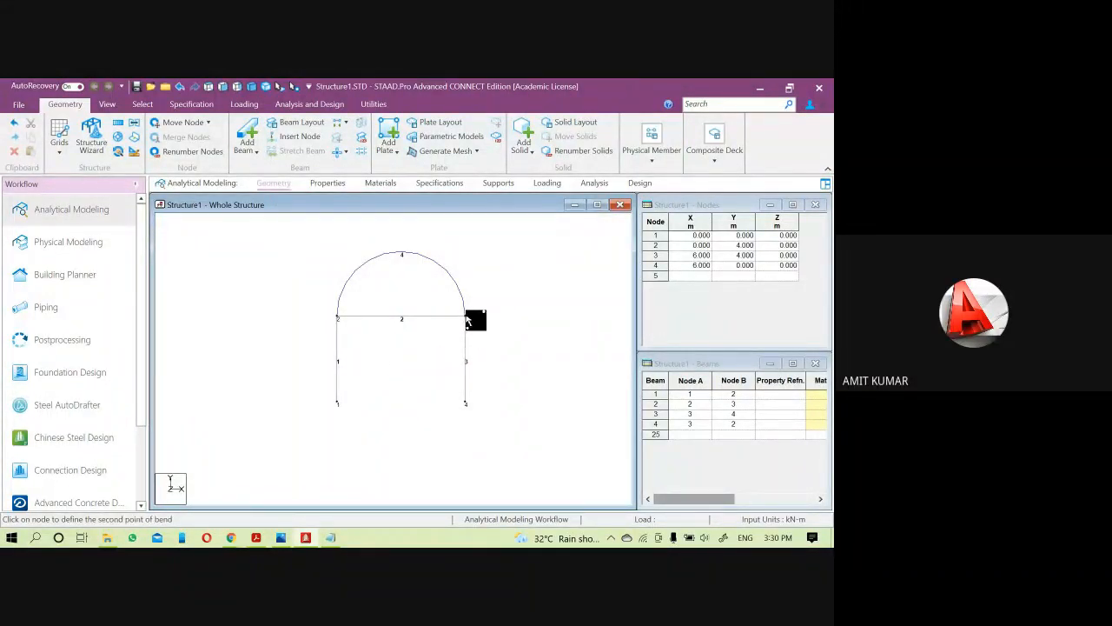
{"action": "left_click", "coordinate": [337, 320]}
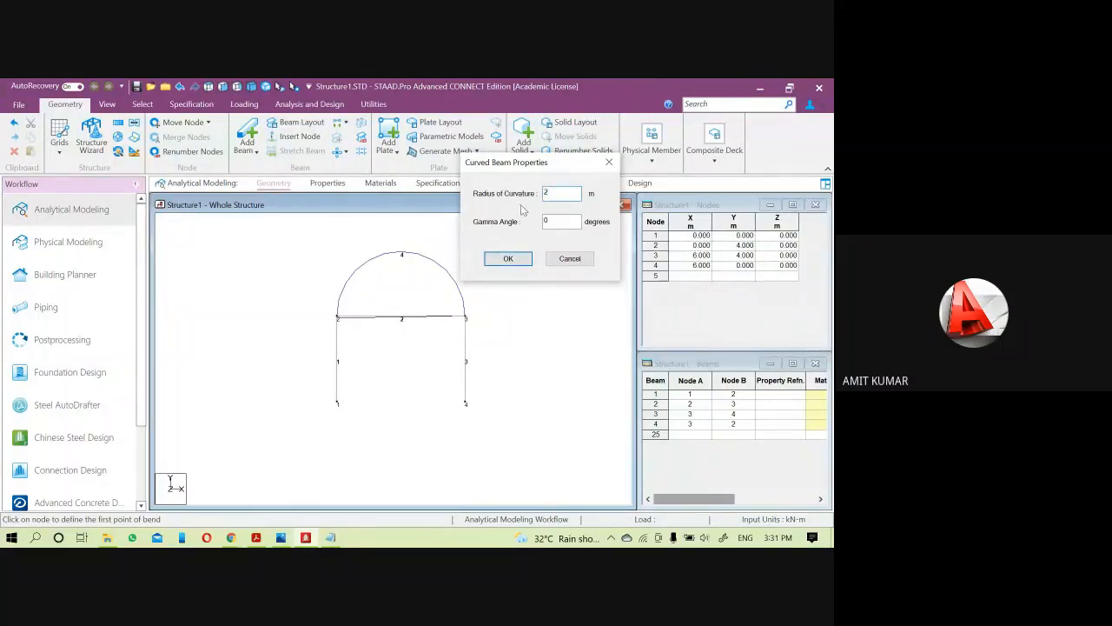
{"action": "left_click", "coordinate": [506, 260]}
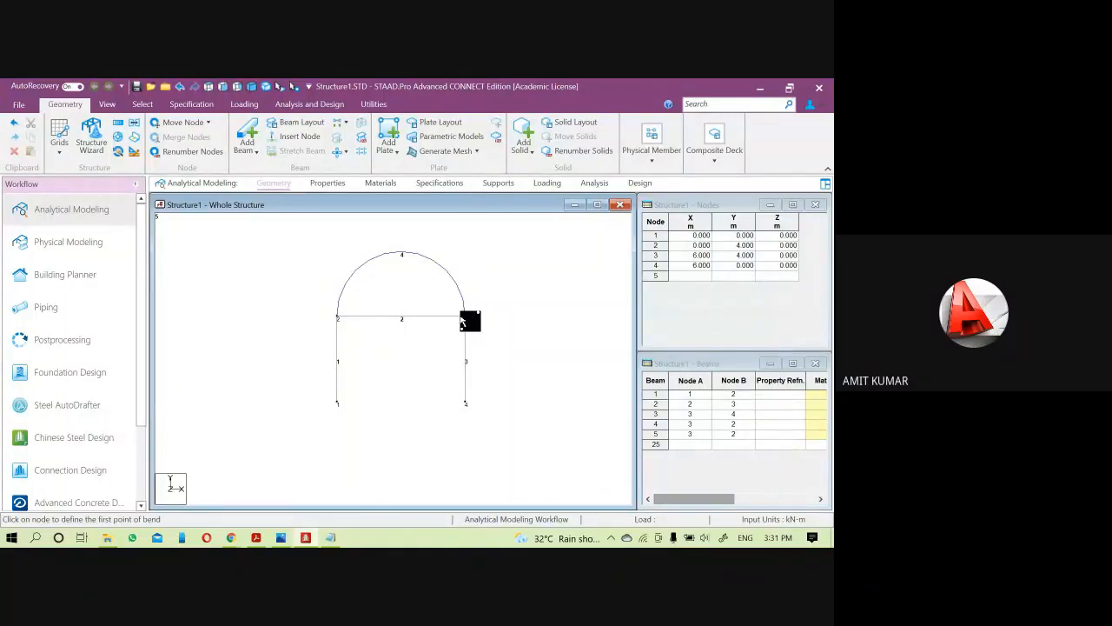
- Add a flatter curved beam from node 3 to node 2, using a larger radius of curvature than the semicircular arch
{"action": "left_click", "coordinate": [249, 150]}
{"action": "left_click", "coordinate": [277, 210]}
{"action": "left_click", "coordinate": [247, 150]}
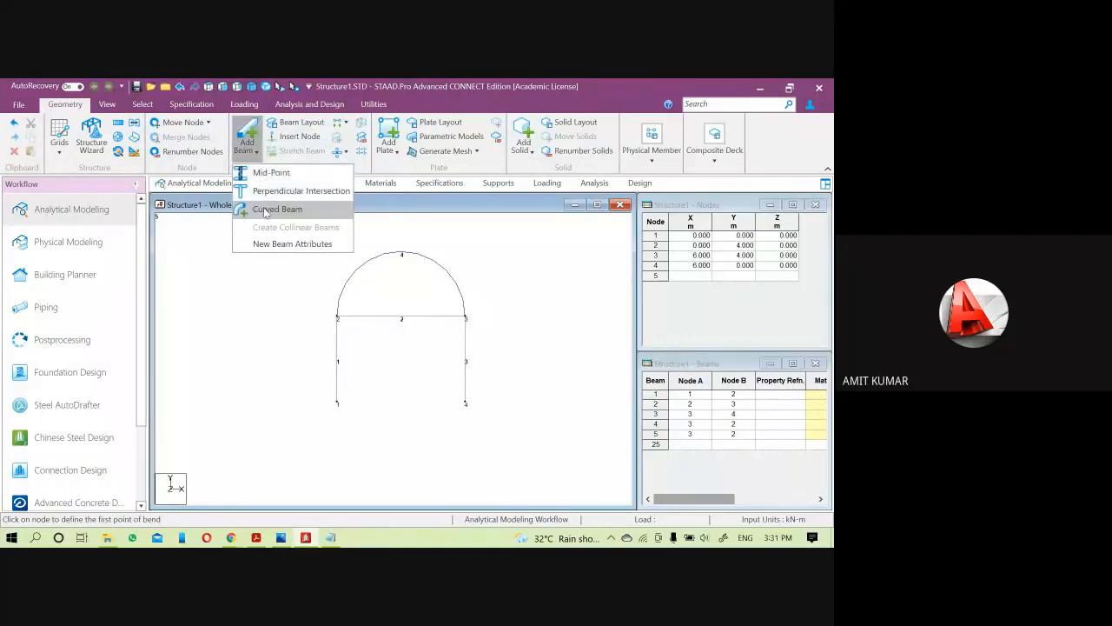
{"action": "left_click", "coordinate": [276, 209]}
{"action": "left_click", "coordinate": [467, 319]}
{"action": "left_click", "coordinate": [337, 320]}
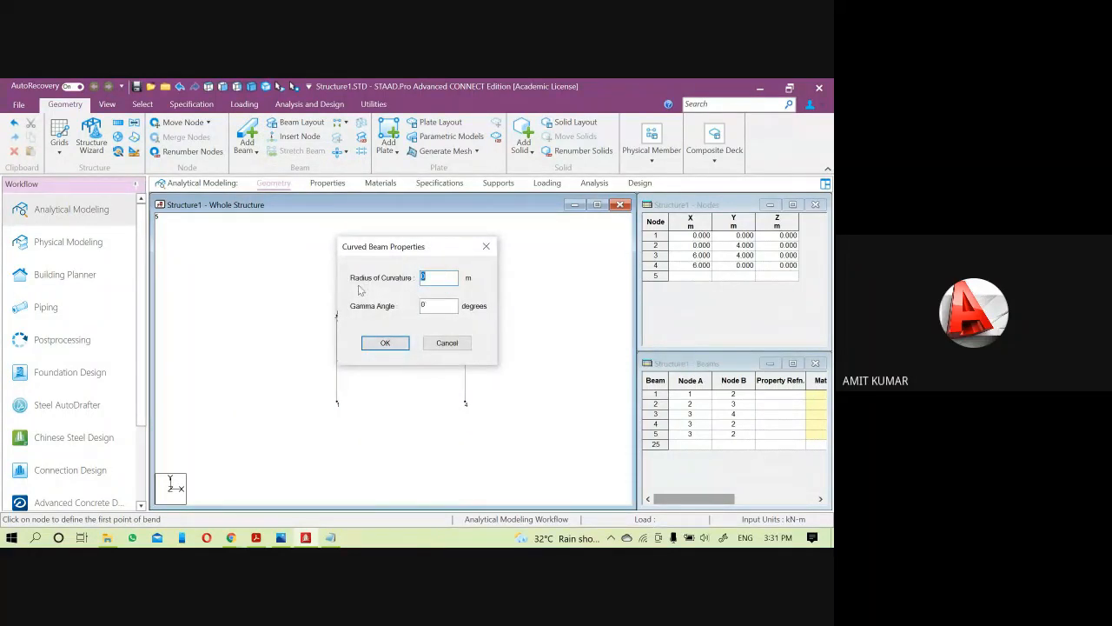
{"action": "left_click", "coordinate": [386, 343]}
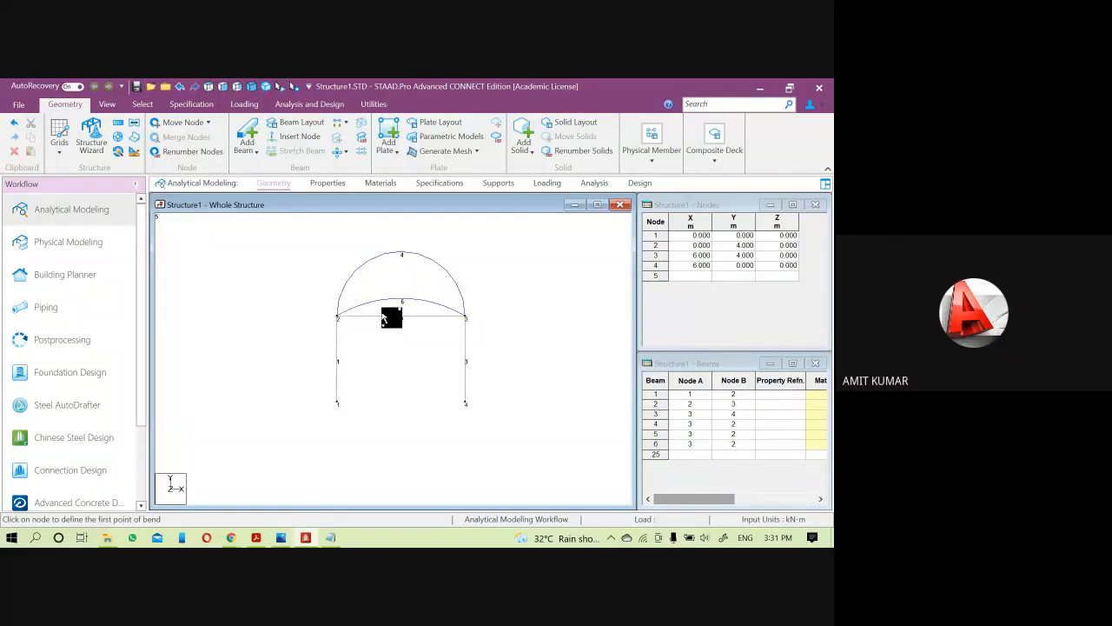
- Add a curved beam from node 3 to node 2 with a 3 m radius of curvature and a 45-degree gamma angle
{"action": "scroll", "coordinate": [396, 318], "scroll_direction": "up", "scroll_amount": 1}
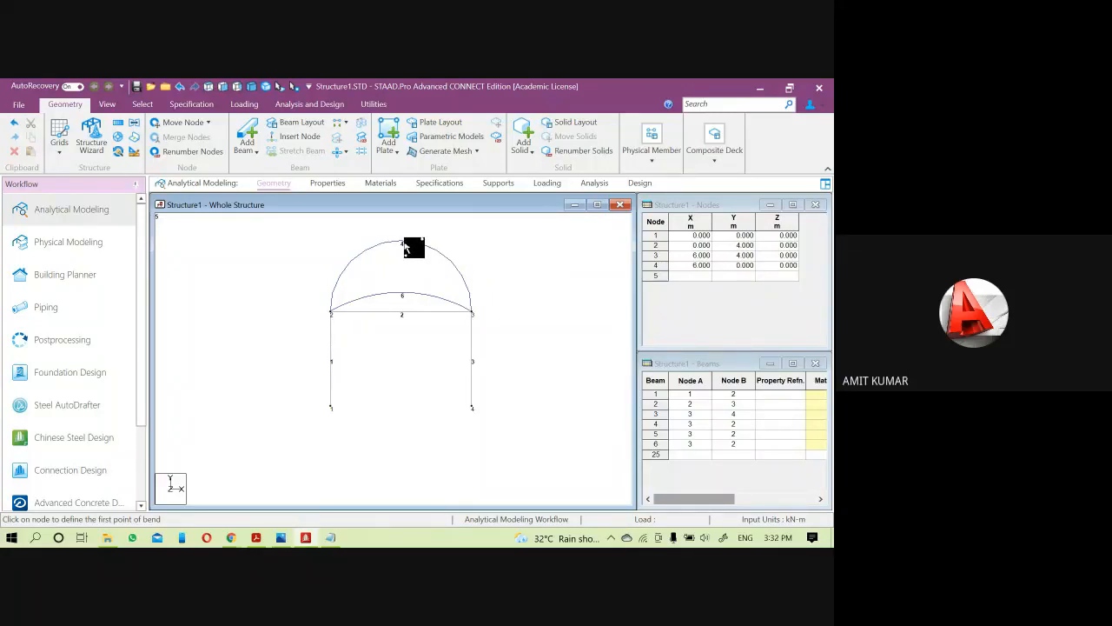
{"action": "left_click", "coordinate": [247, 148]}
{"action": "left_click", "coordinate": [273, 208]}
{"action": "left_click", "coordinate": [246, 150]}
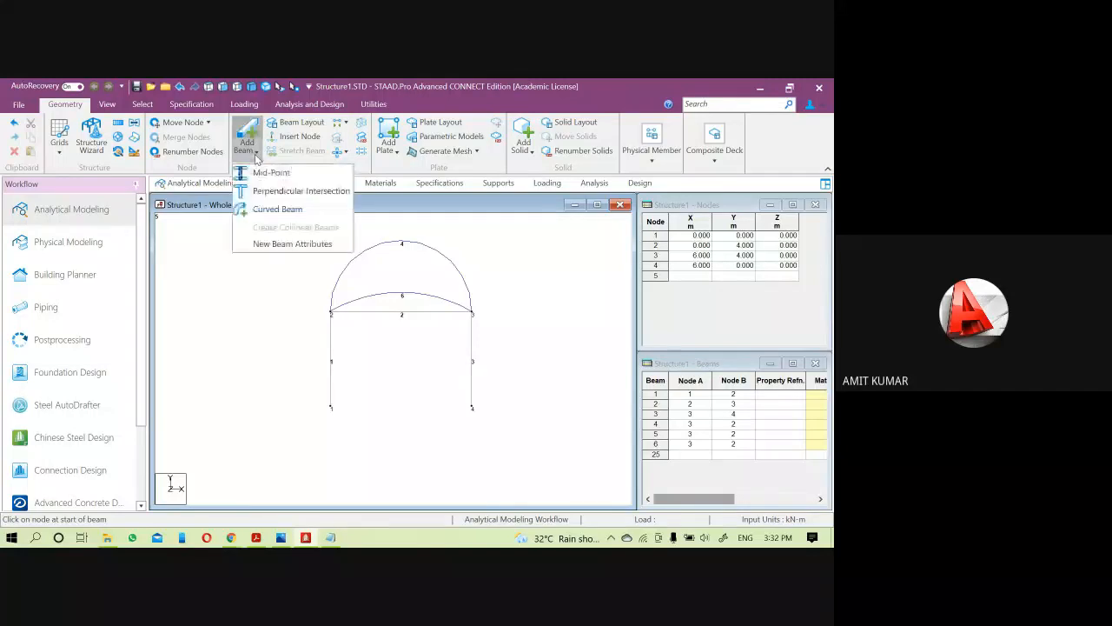
{"action": "left_click", "coordinate": [278, 210]}
{"action": "left_click", "coordinate": [472, 313]}
{"action": "left_click", "coordinate": [331, 313]}
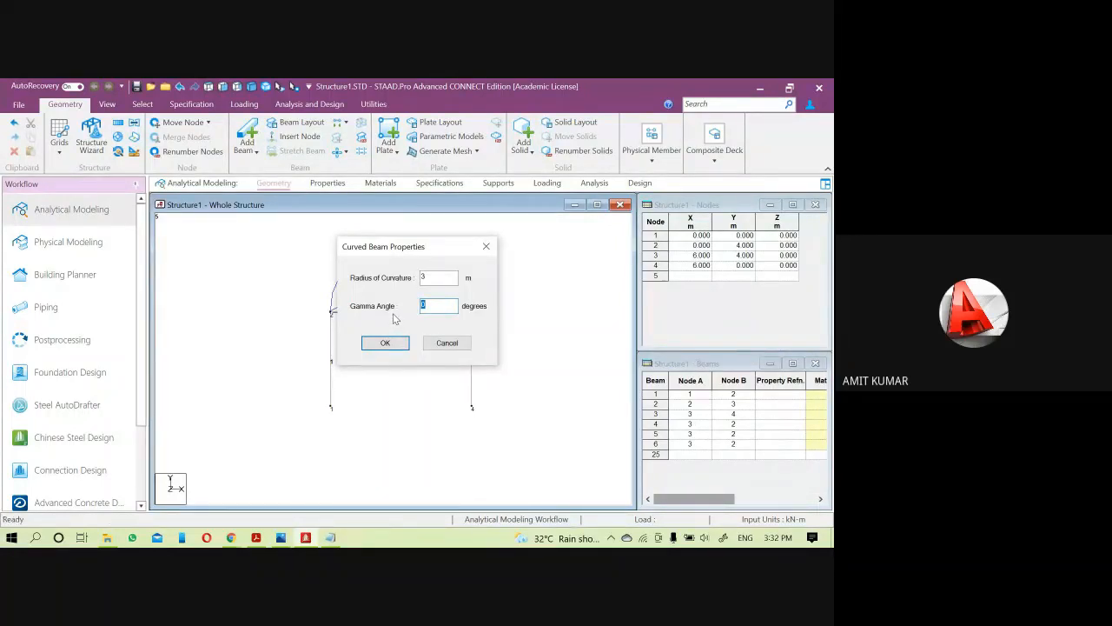
{"action": "type", "text": "0"}
{"action": "left_click", "coordinate": [391, 343]}
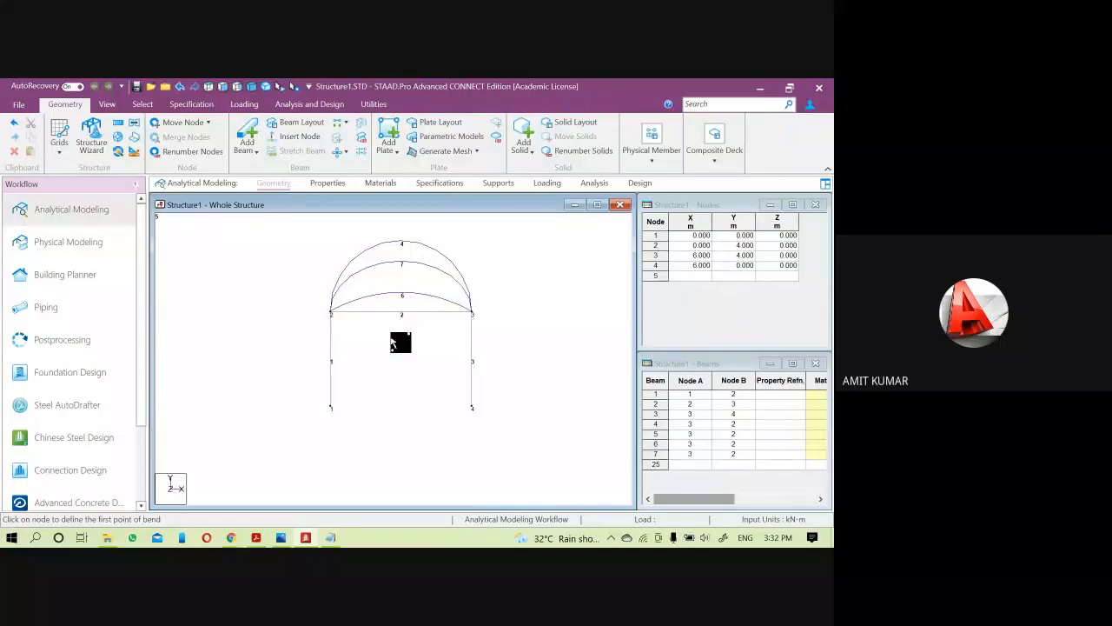
- Examine the inclined curved beam's tilt out of the frame plane in isometric, plan and side views
{"action": "left_click", "coordinate": [251, 89]}
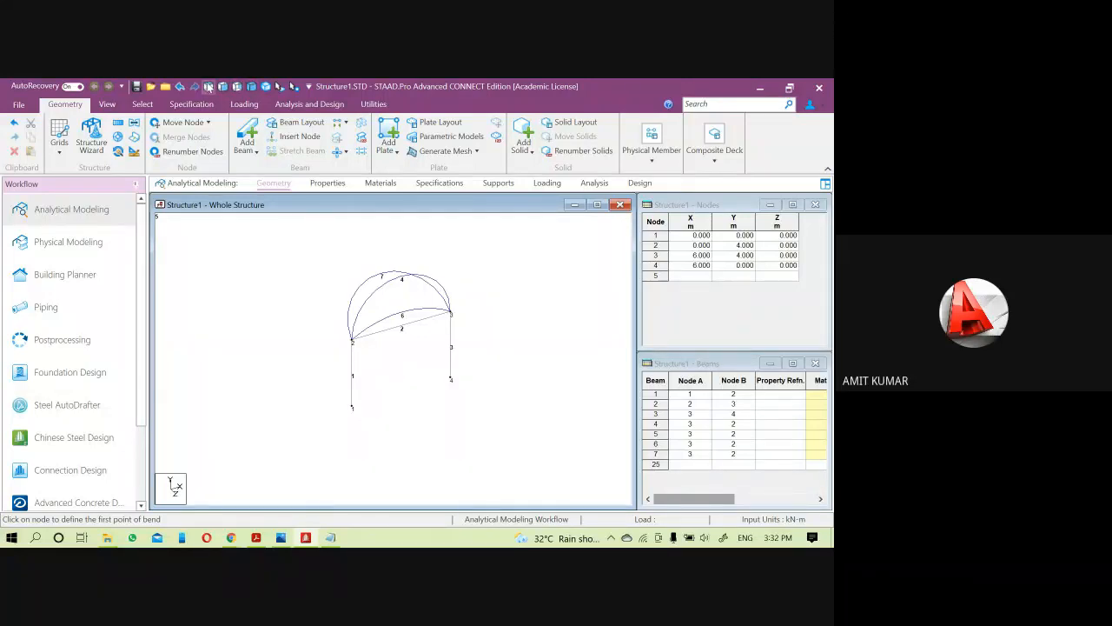
{"action": "left_click", "coordinate": [208, 88]}
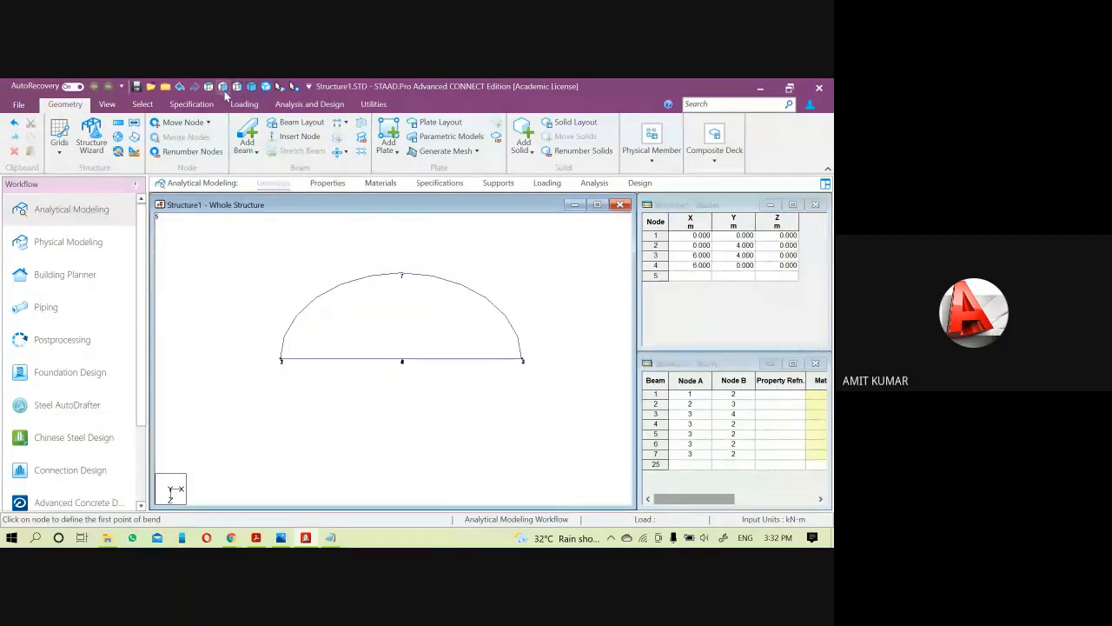
{"action": "left_click", "coordinate": [223, 88]}
{"action": "scroll", "coordinate": [433, 307], "scroll_direction": "up", "scroll_amount": 2}
{"action": "middle_click_drag", "start_coordinate": [425, 297], "coordinate": [359, 425]}
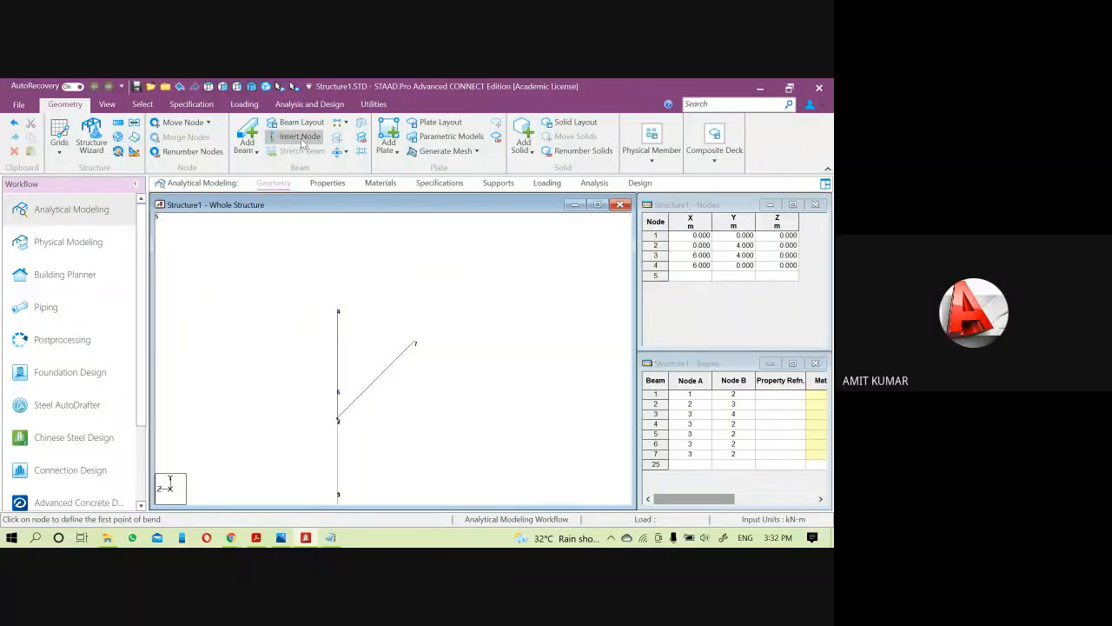
- Add a curved beam from node 2 to node 3 with a 3 m radius of curvature and a 90-degree gamma angle
{"action": "left_click", "coordinate": [251, 87]}
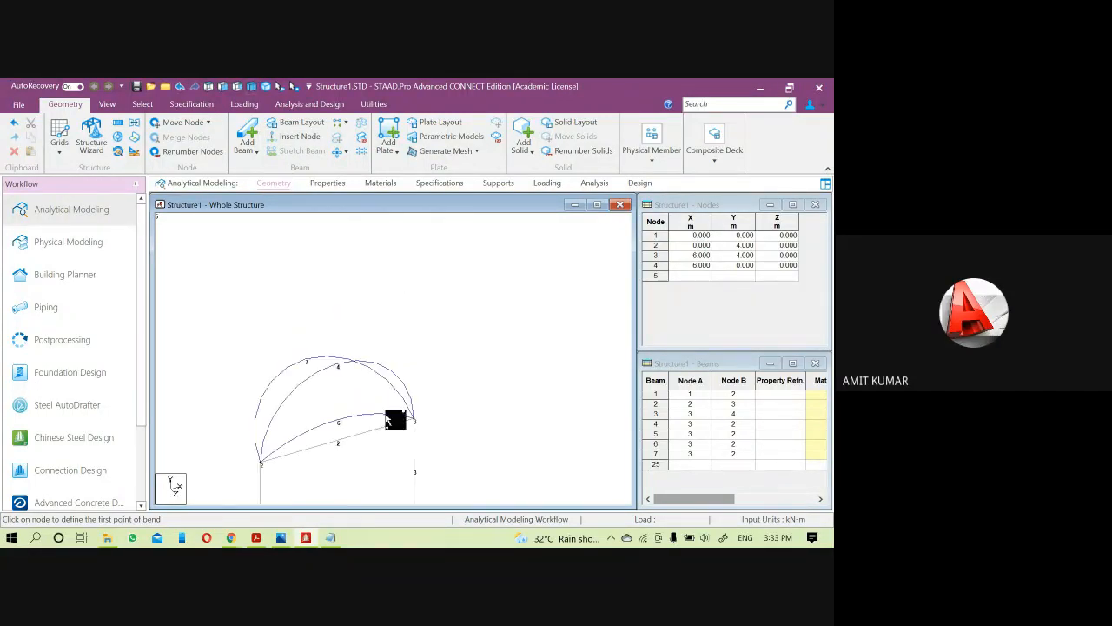
{"action": "left_click", "coordinate": [262, 461]}
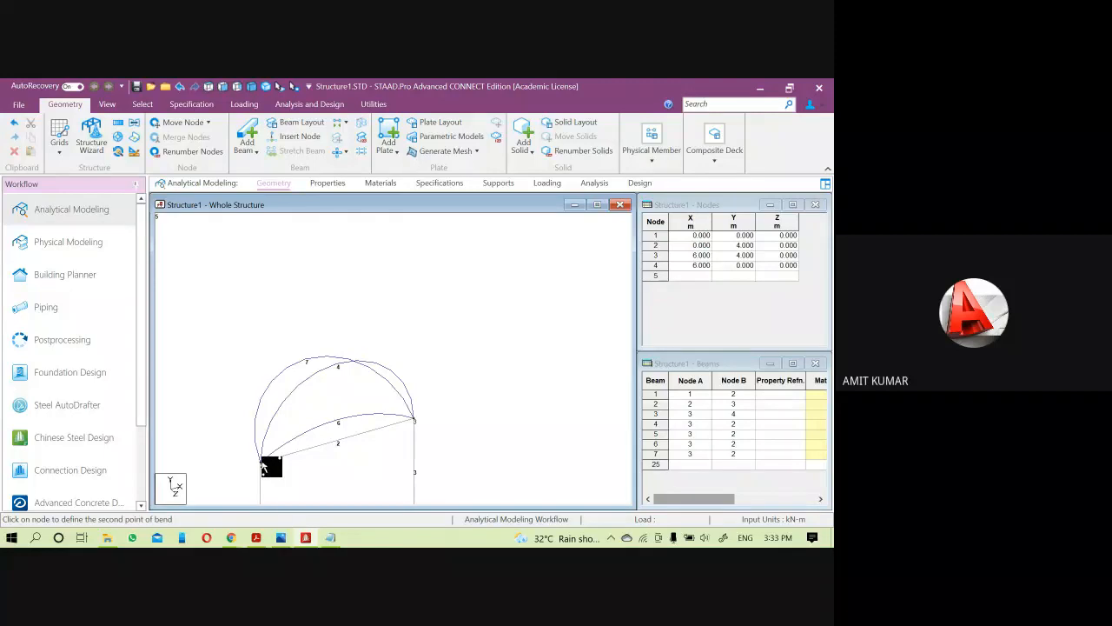
{"action": "left_click", "coordinate": [415, 421]}
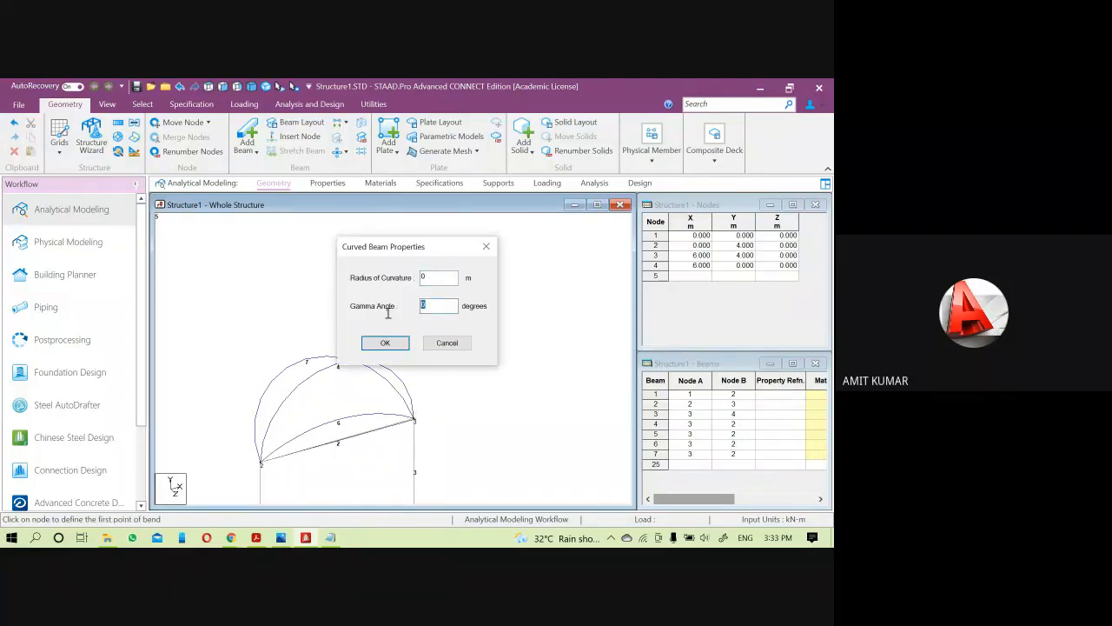
{"action": "type", "text": "90"}
{"action": "key", "text": "shift+Tab"}
{"action": "type", "text": "3"}
{"action": "left_click", "coordinate": [402, 343]}
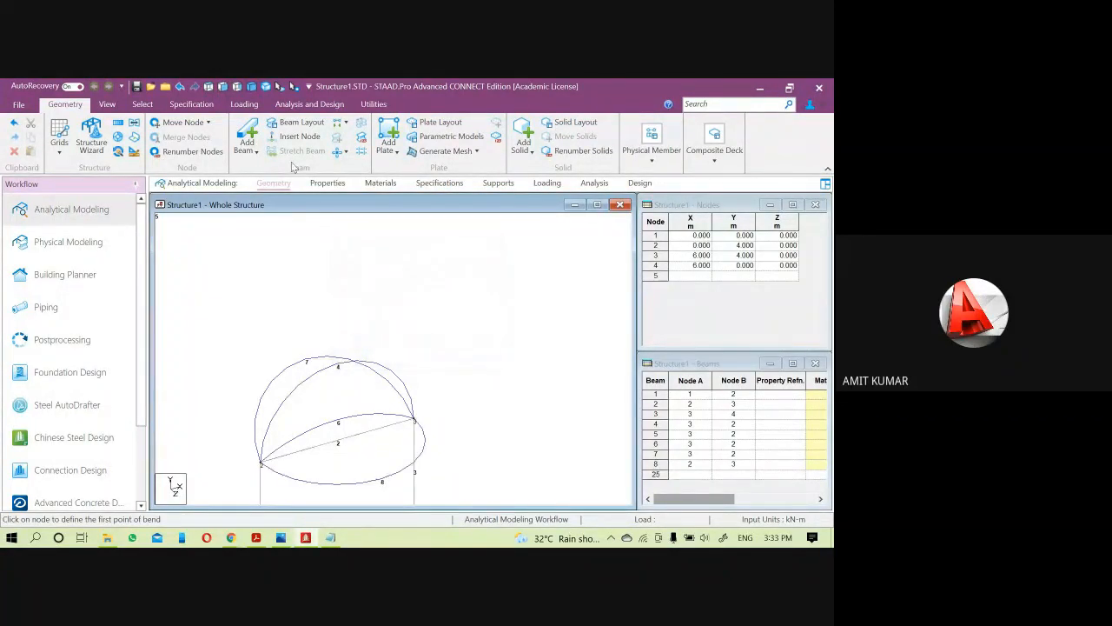
- Delete the horizontal curved beam that runs from node 2 to node 3
{"action": "left_click", "coordinate": [251, 86]}
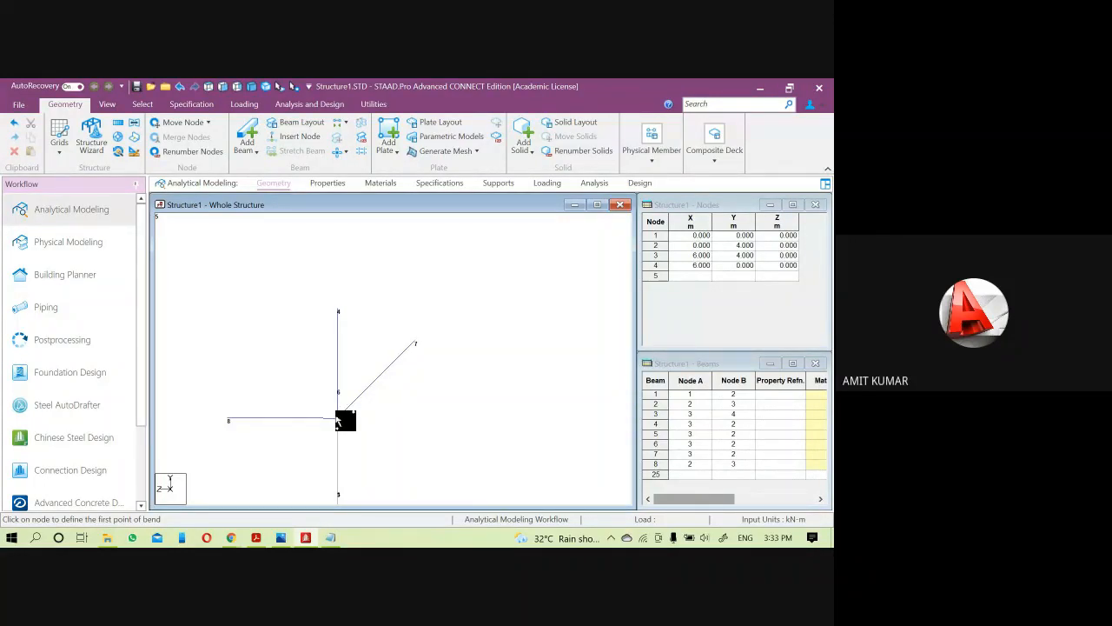
{"action": "left_click", "coordinate": [235, 84]}
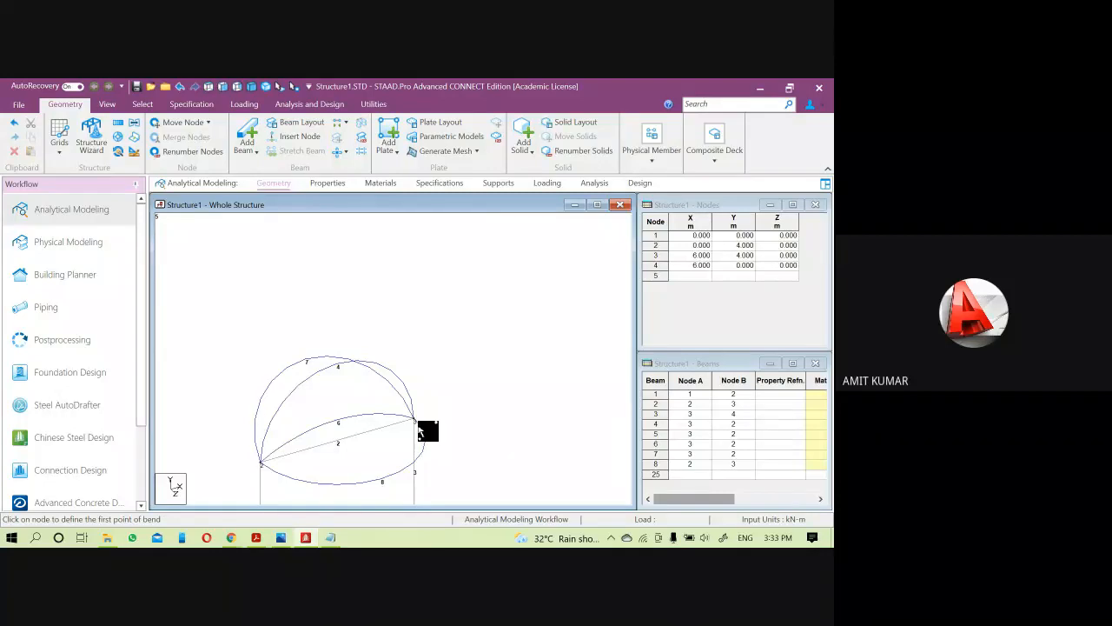
{"action": "scroll", "coordinate": [435, 396], "scroll_direction": "down", "scroll_amount": 2}
{"action": "middle_click_drag", "start_coordinate": [458, 457], "coordinate": [484, 406]}
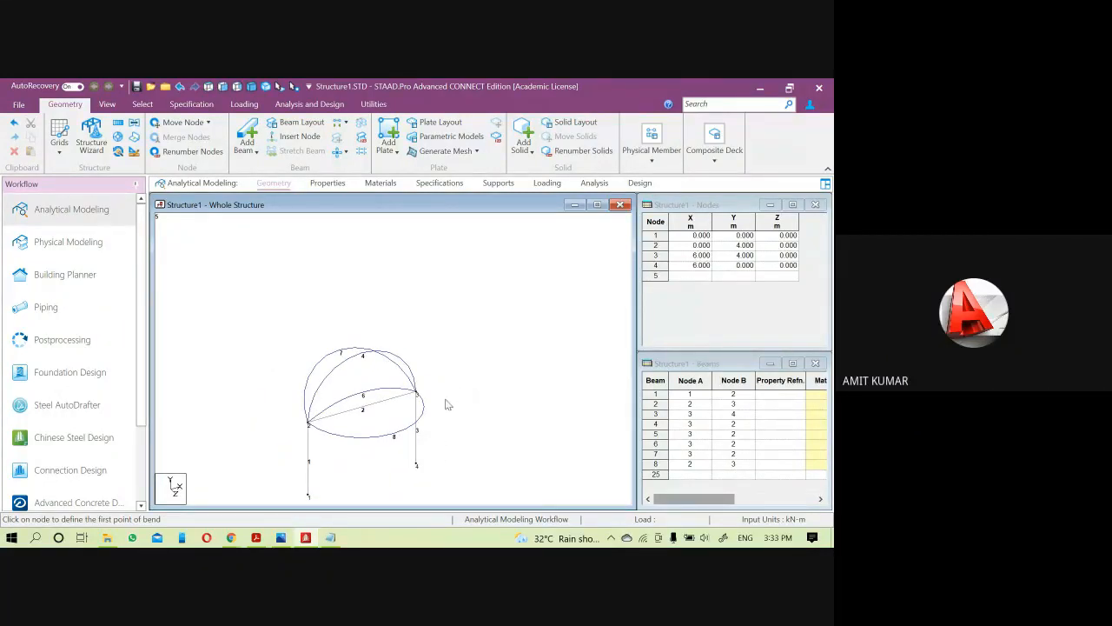
{"action": "scroll", "coordinate": [465, 386], "scroll_direction": "up", "scroll_amount": 1}
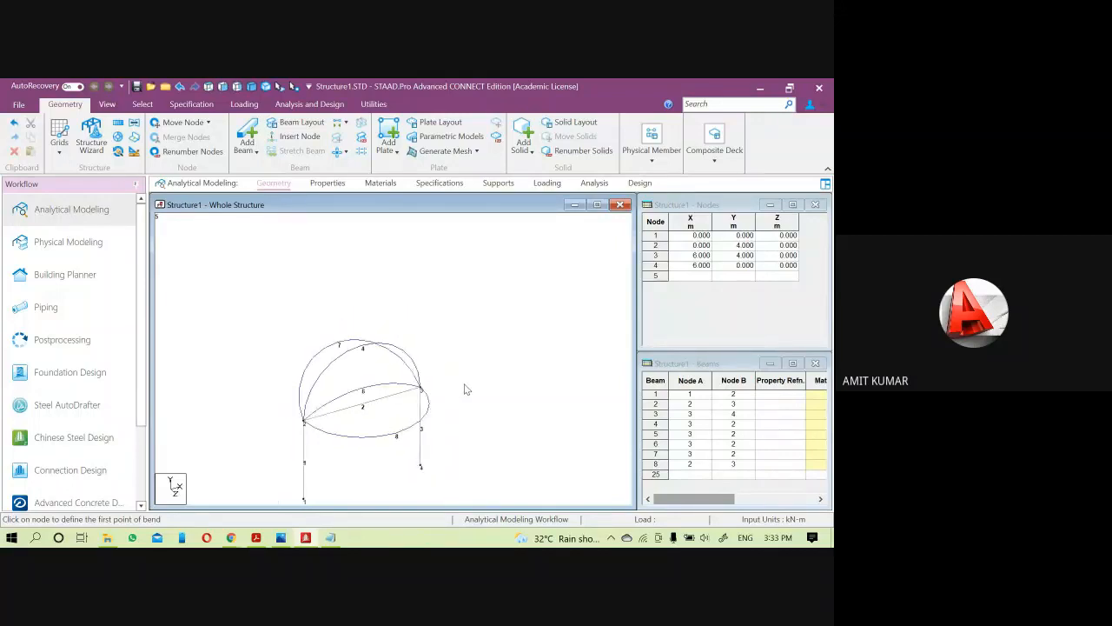
{"action": "left_click", "coordinate": [405, 435]}
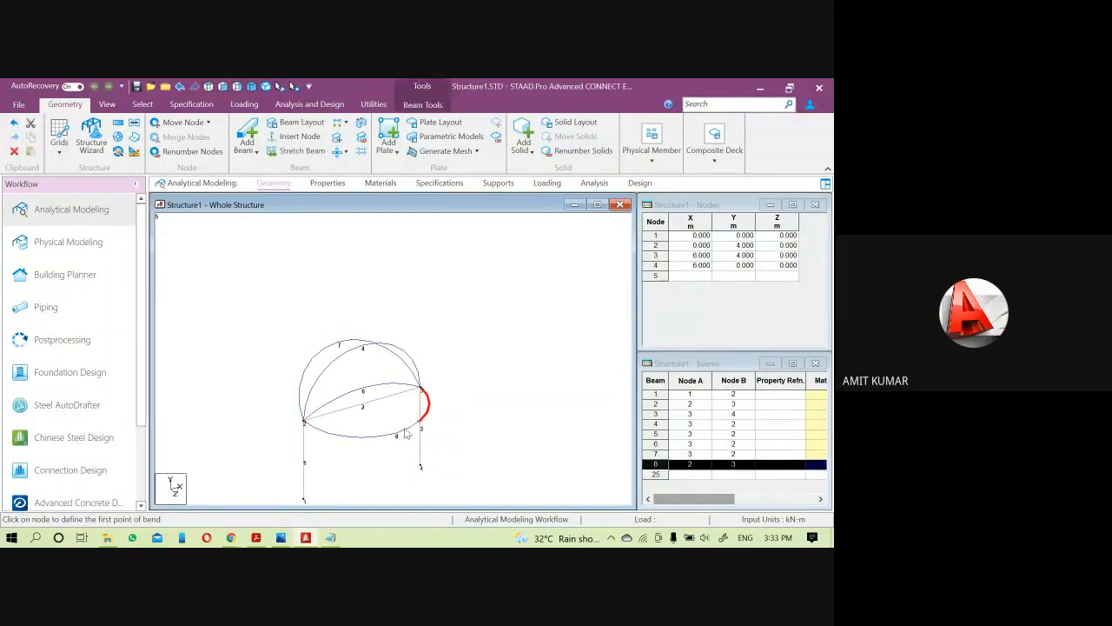
{"action": "key", "text": "Delete"}
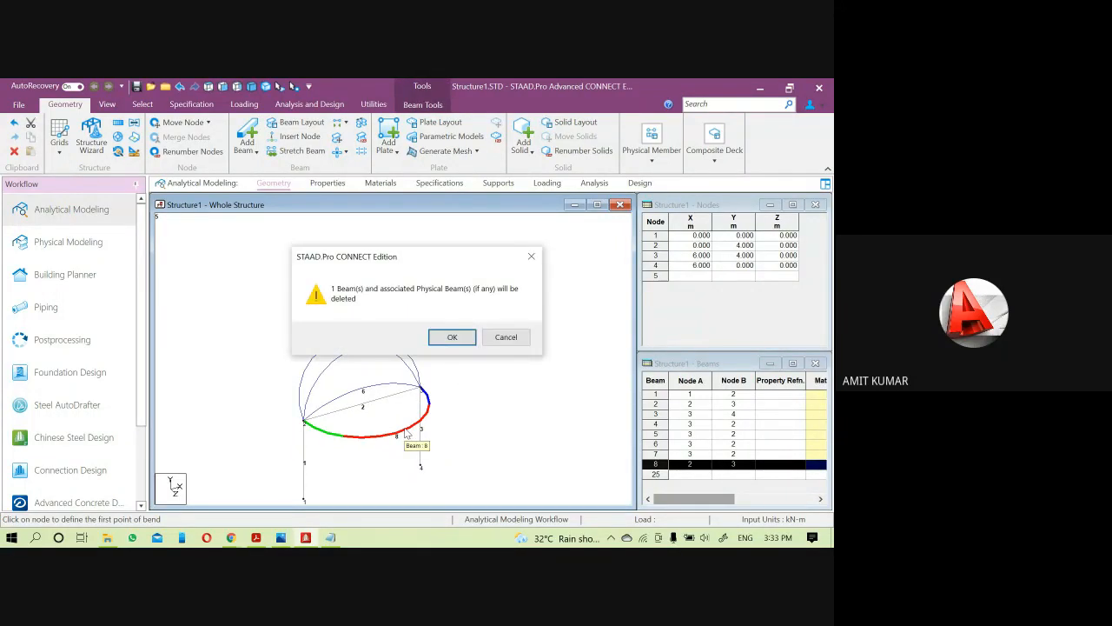
{"action": "left_click", "coordinate": [447, 335]}
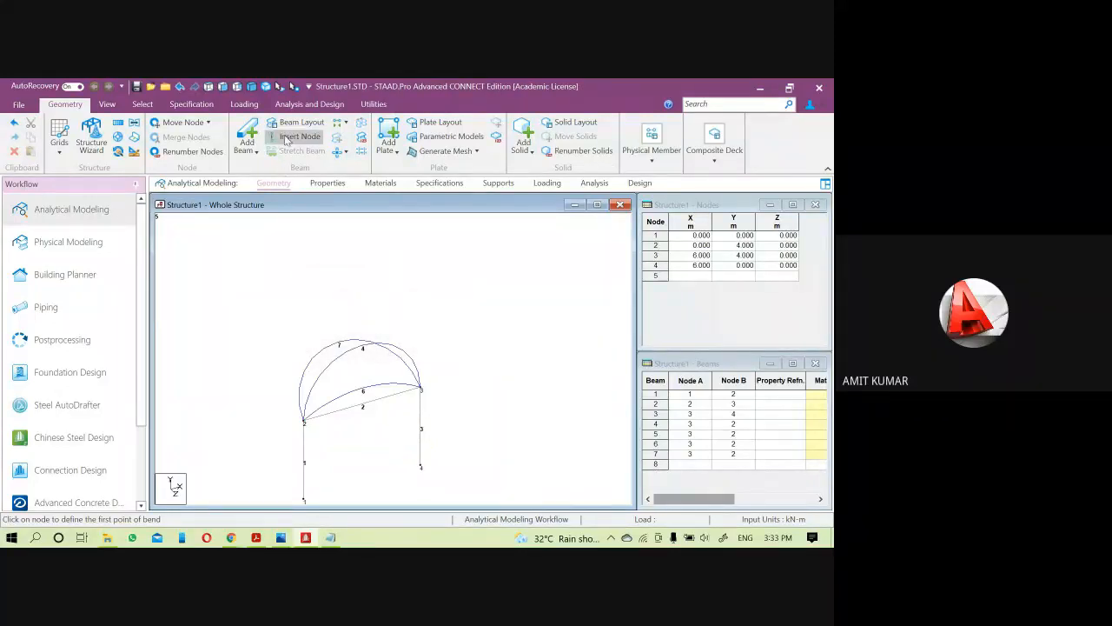
- Add a curved beam from node 3 to node 2 with a 3 m radius of curvature and a 90-degree gamma angle
{"action": "left_click", "coordinate": [247, 146]}
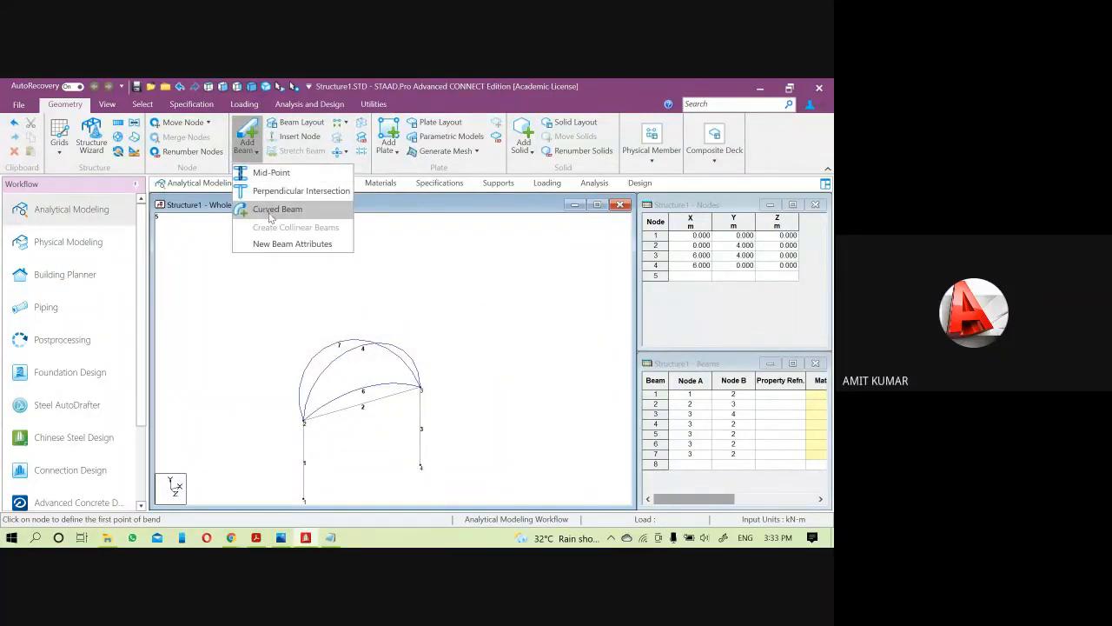
{"action": "left_click", "coordinate": [273, 212]}
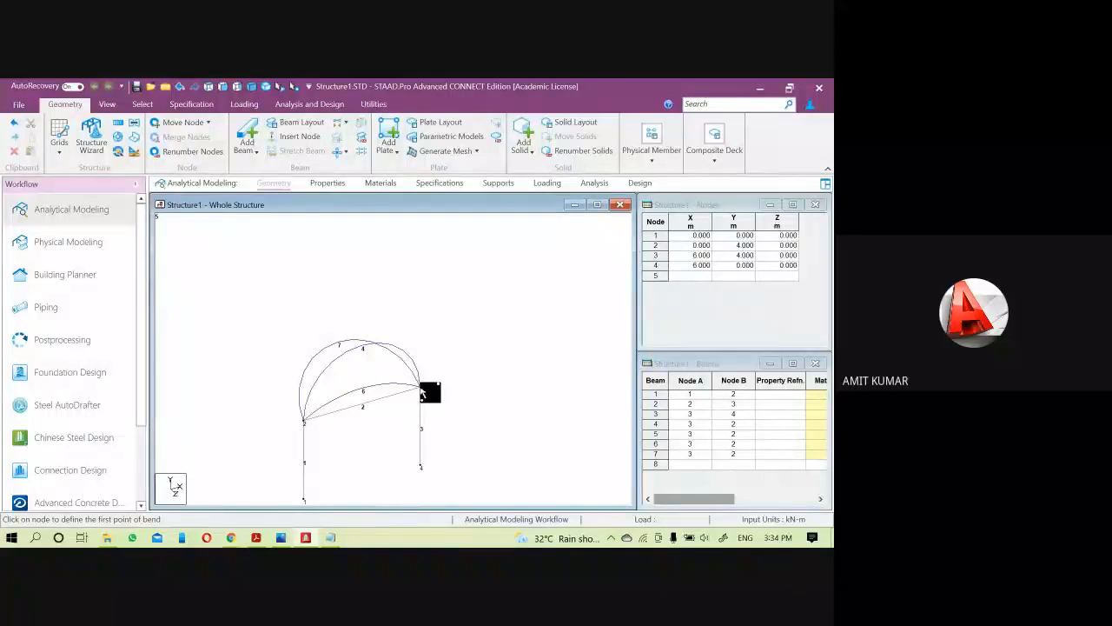
{"action": "left_click", "coordinate": [422, 391]}
{"action": "left_click", "coordinate": [304, 421]}
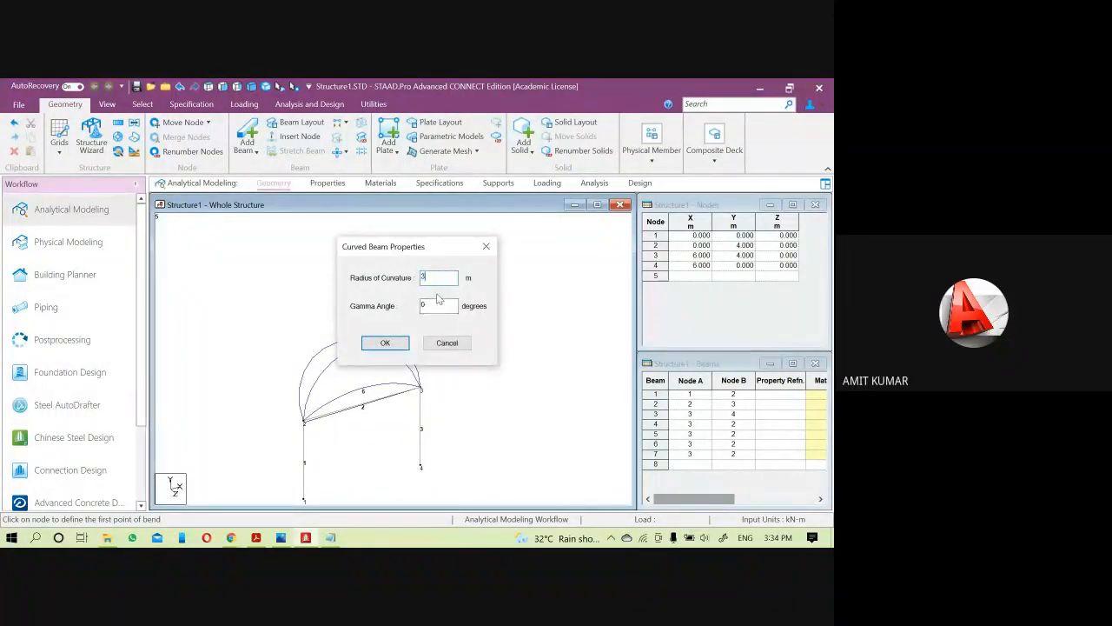
{"action": "key", "text": "Tab"}
{"action": "type", "text": "90"}
{"action": "left_click", "coordinate": [382, 344]}
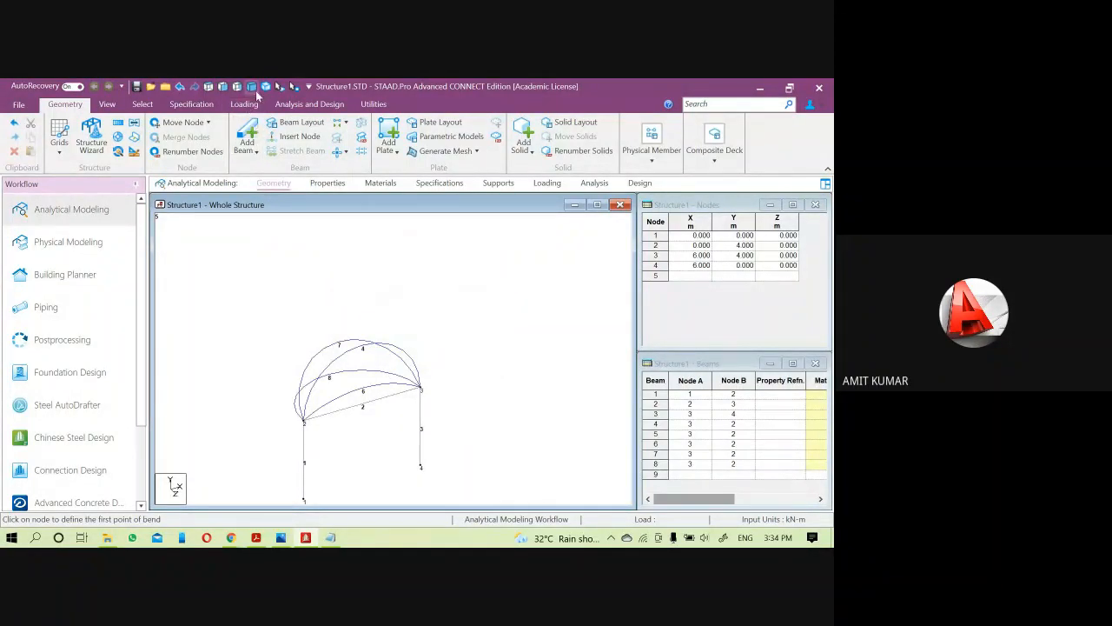
- Display the local axes of the frame's beams in the isometric view
{"action": "left_click", "coordinate": [237, 87]}
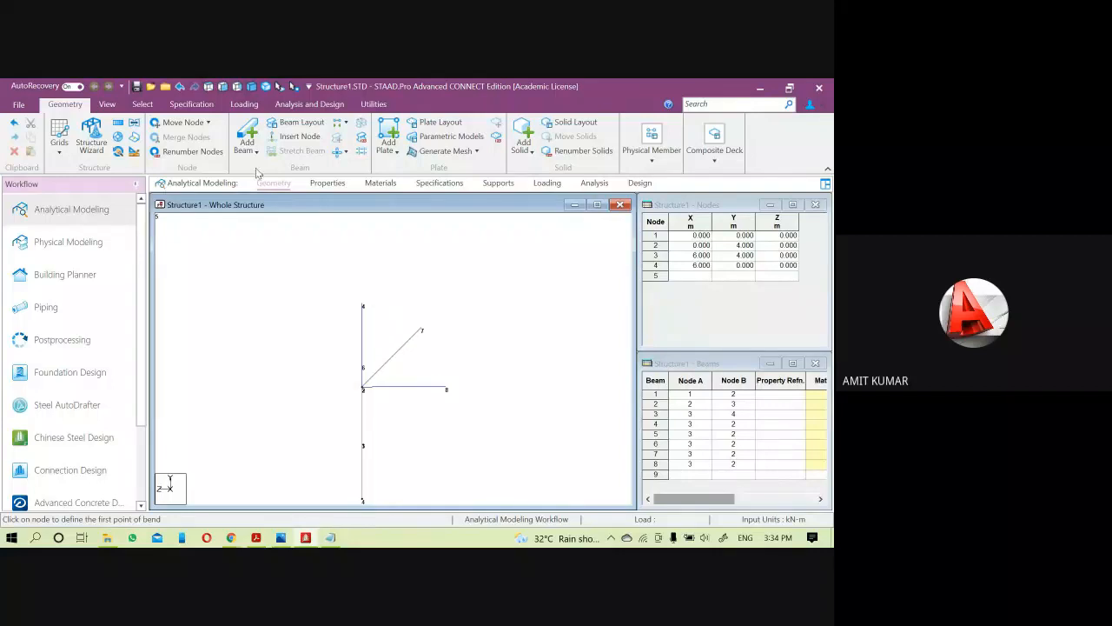
{"action": "left_click", "coordinate": [256, 91]}
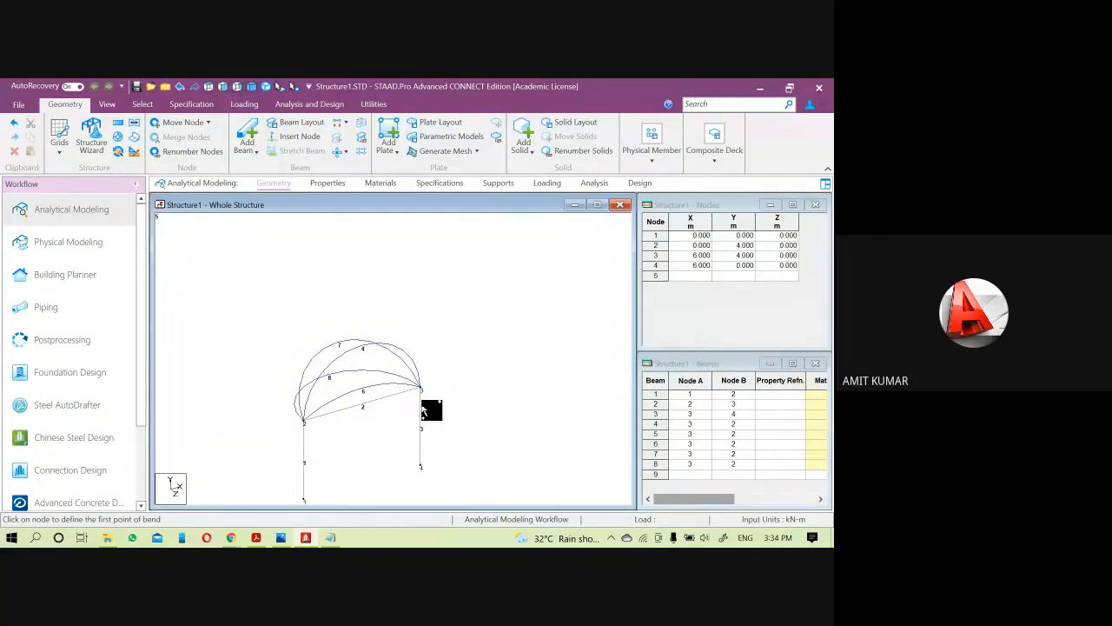
{"action": "scroll", "coordinate": [426, 393], "scroll_direction": "up", "scroll_amount": 1}
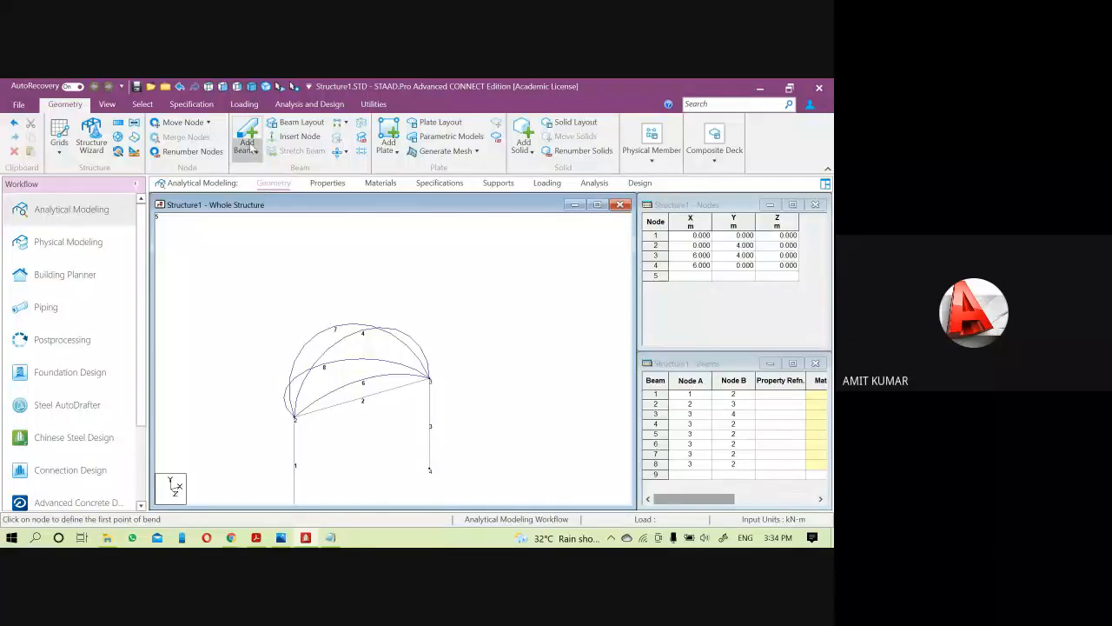
{"action": "left_click", "coordinate": [246, 148]}
{"action": "left_click", "coordinate": [475, 270]}
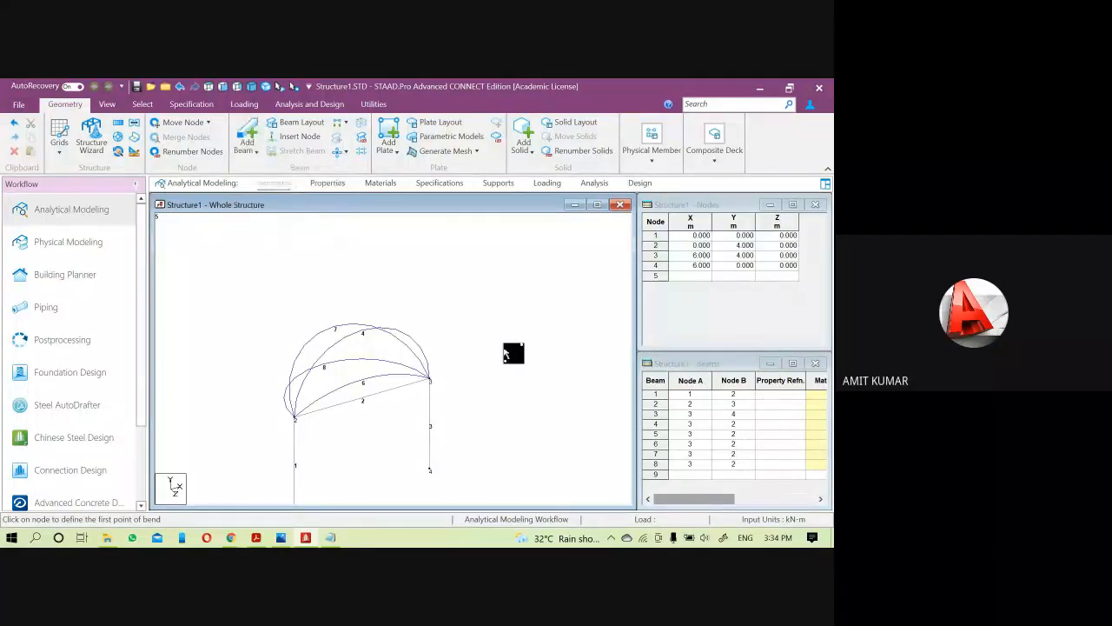
{"action": "middle_click_drag", "start_coordinate": [491, 380], "coordinate": [503, 344]}
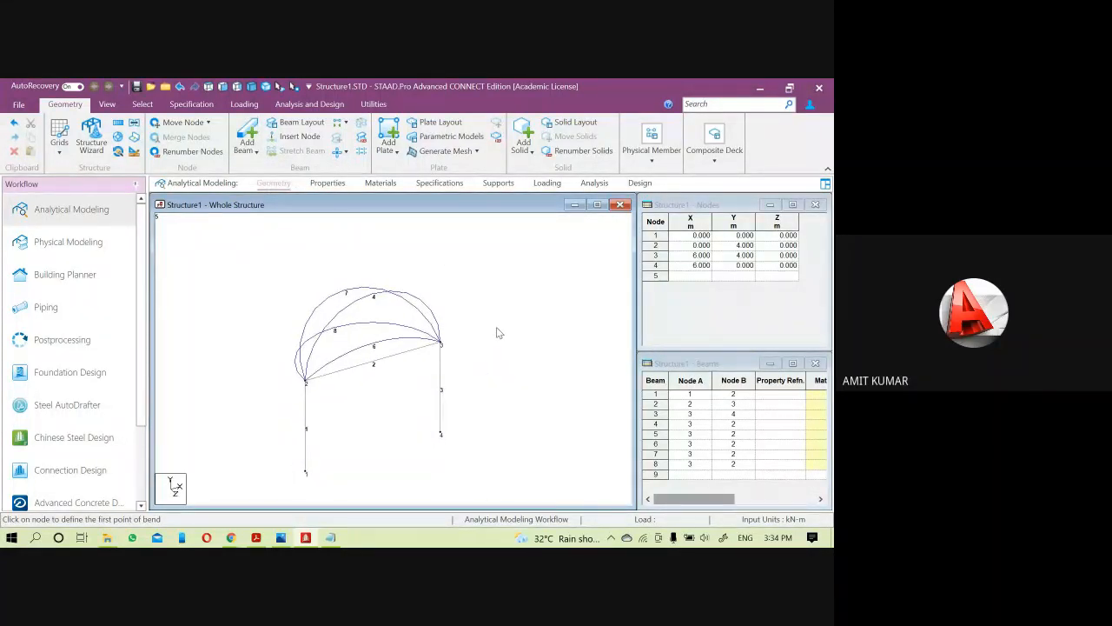
{"action": "key", "text": "shift+a"}
{"action": "scroll", "coordinate": [375, 371], "scroll_direction": "up", "scroll_amount": 3}
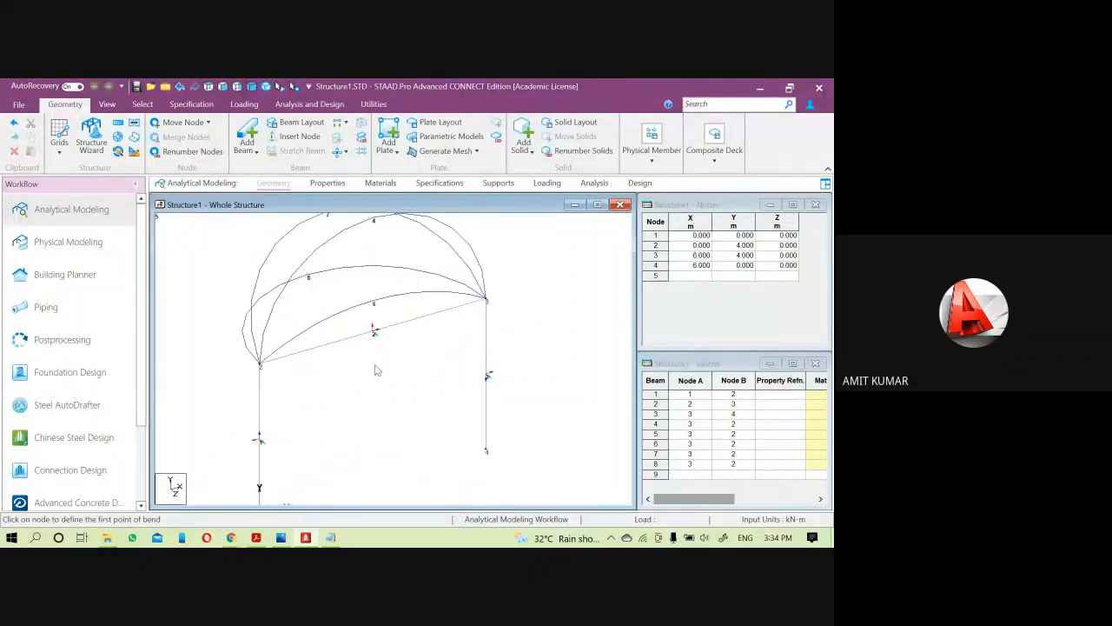
{"action": "scroll", "coordinate": [387, 341], "scroll_direction": "up", "scroll_amount": 2}
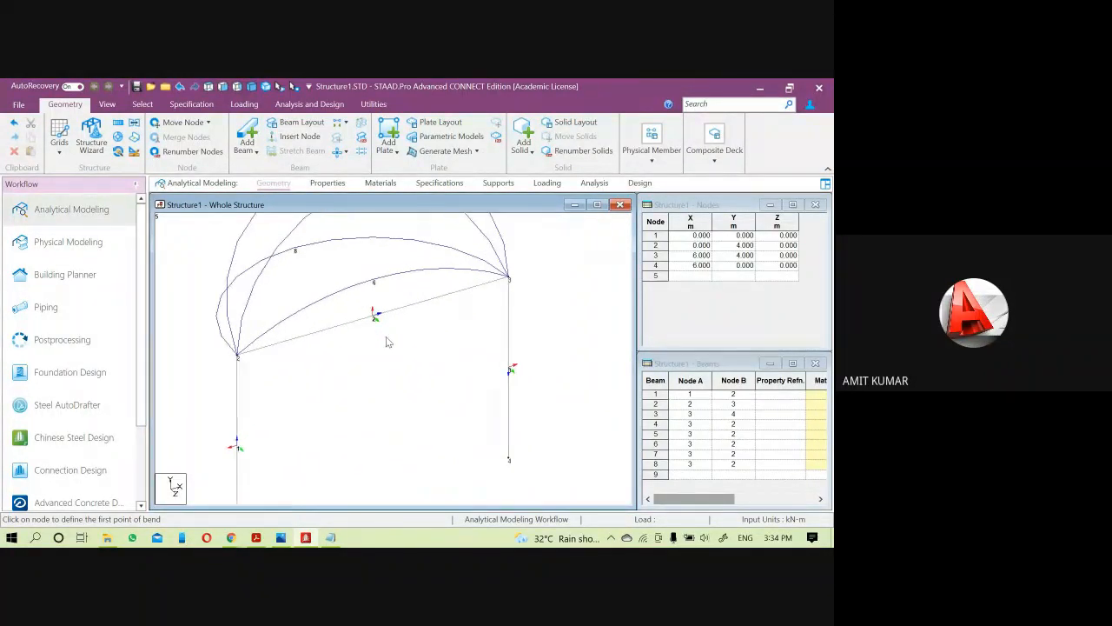
- Check the geometry of the horizontal curved beam from node 3 to node 2 in its beam properties
{"action": "scroll", "coordinate": [398, 342], "scroll_direction": "down", "scroll_amount": 1}
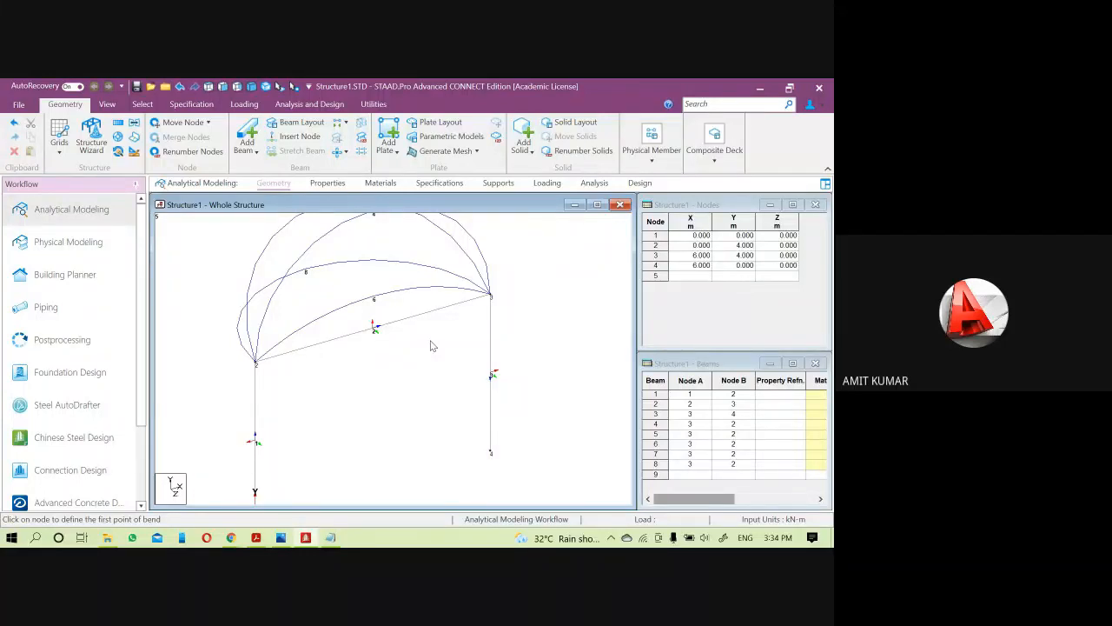
{"action": "scroll", "coordinate": [385, 345], "scroll_direction": "up", "scroll_amount": 2}
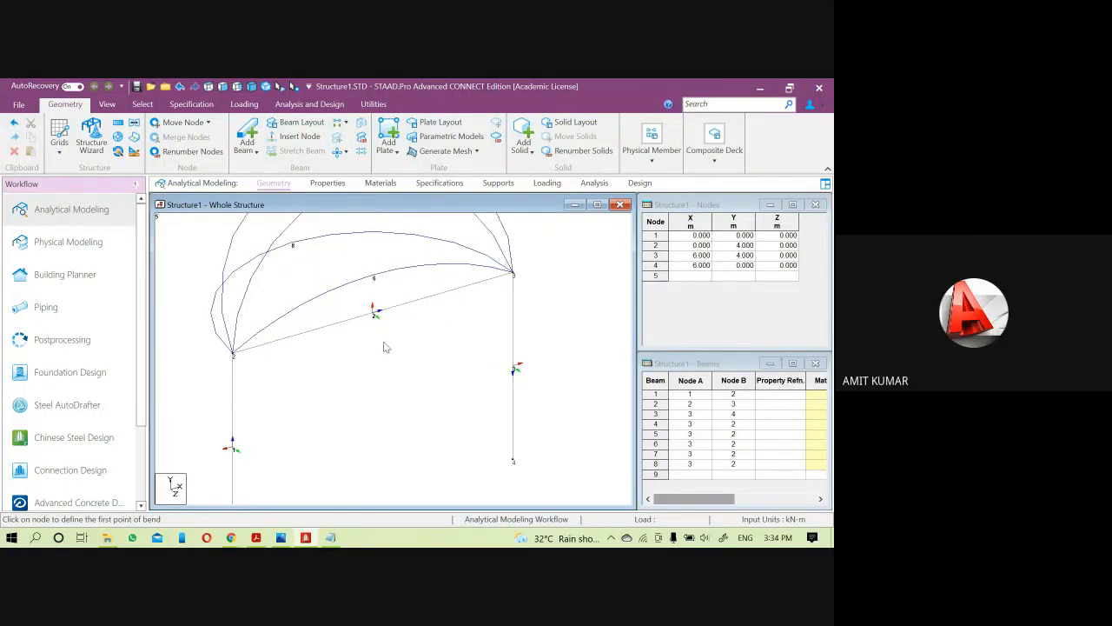
{"action": "double_click", "coordinate": [398, 295]}
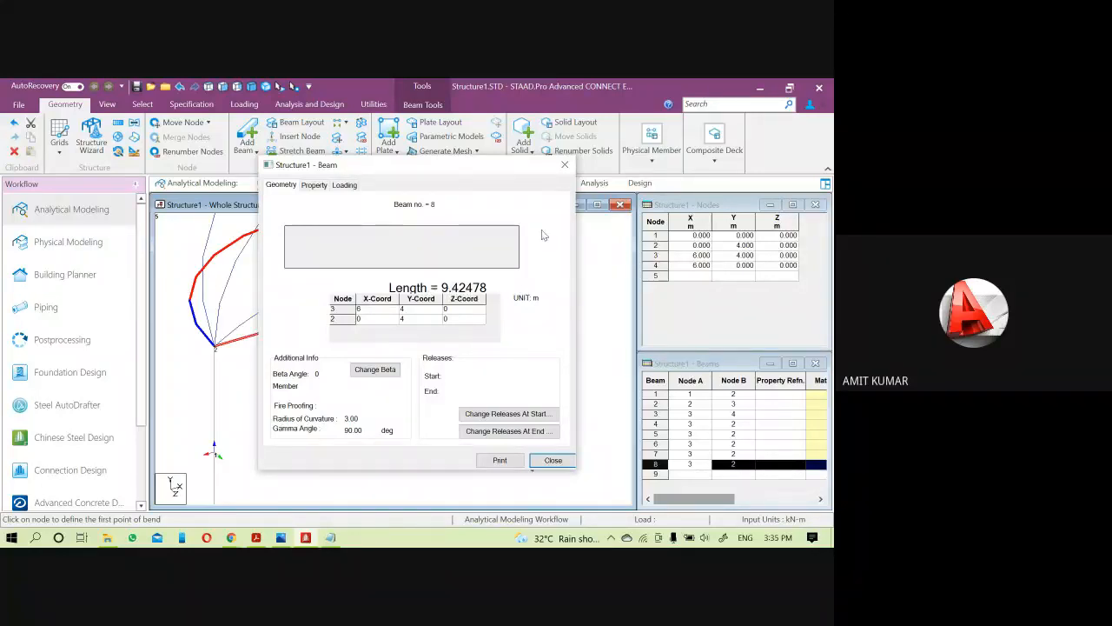
- Examine the local axes and the start and end nodes of the straight top beam between nodes 2 and 3
{"action": "left_click", "coordinate": [565, 165]}
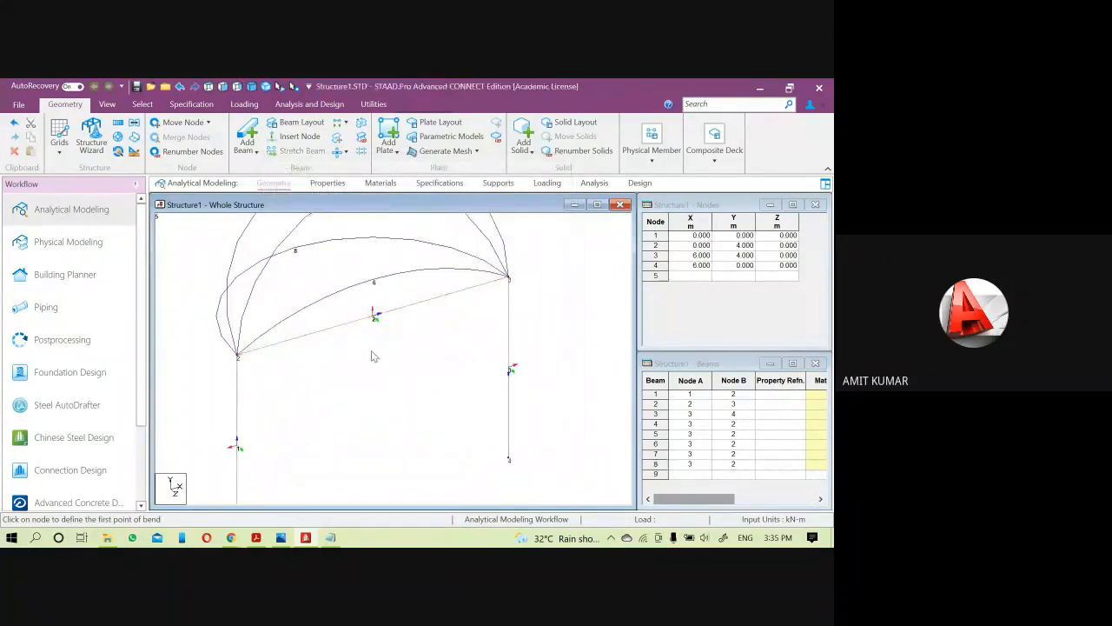
{"action": "left_click", "coordinate": [352, 326]}
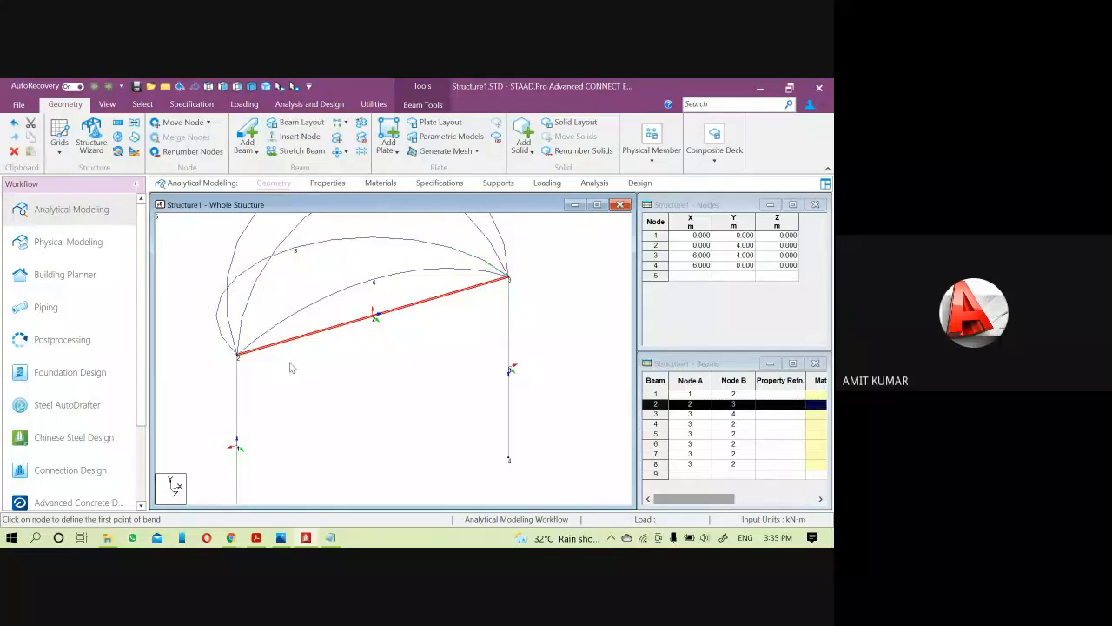
{"action": "key", "text": "Right"}
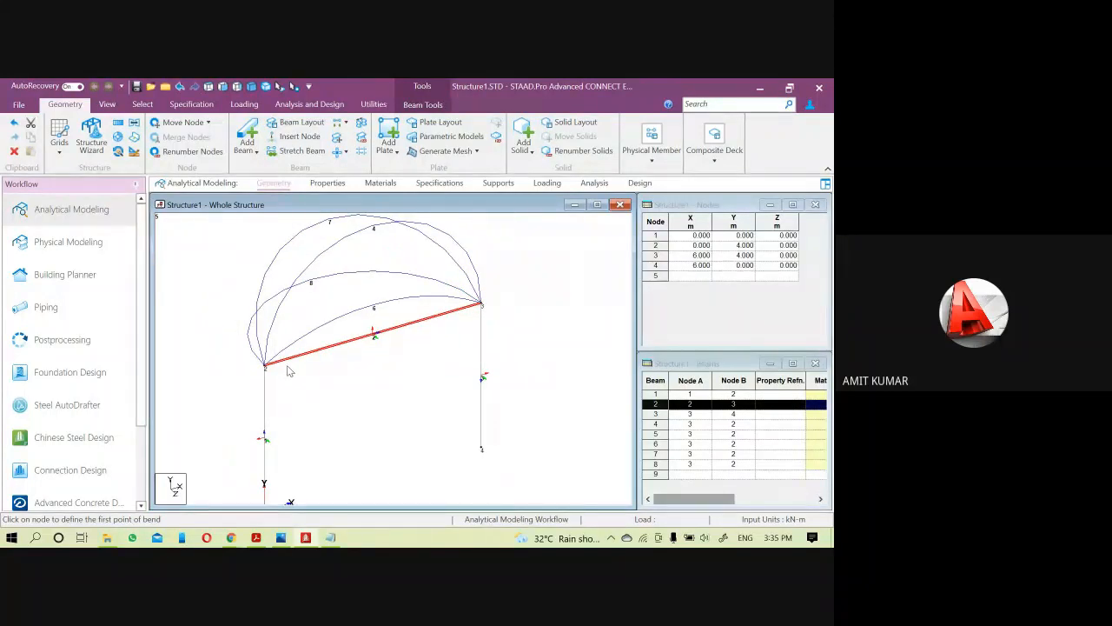
{"action": "left_click", "coordinate": [312, 368]}
{"action": "left_click", "coordinate": [340, 346]}
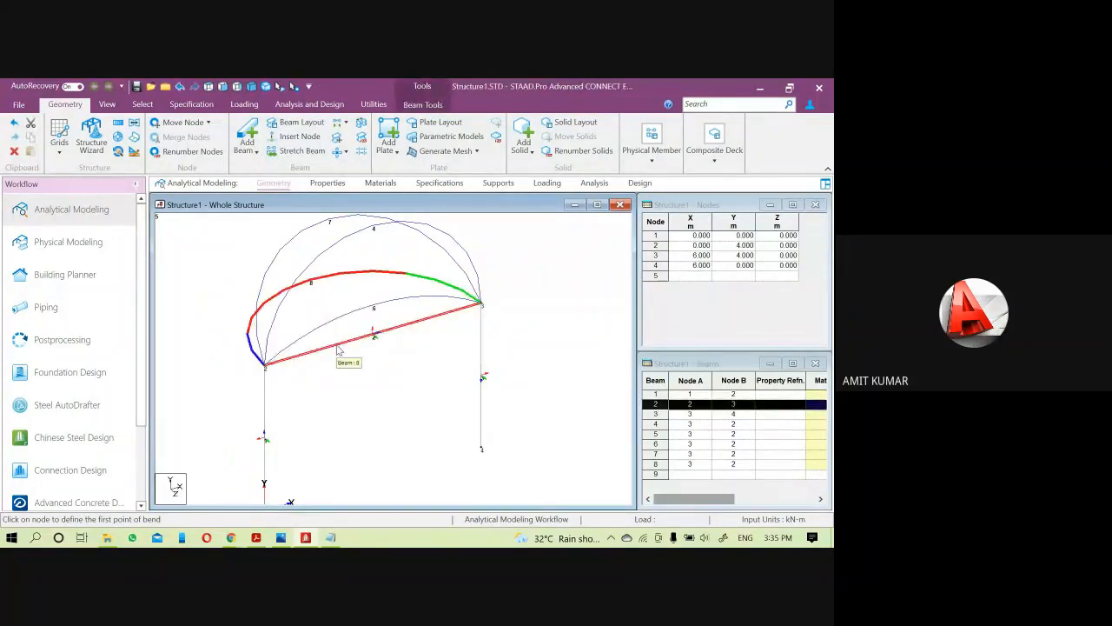
{"action": "left_click", "coordinate": [402, 350]}
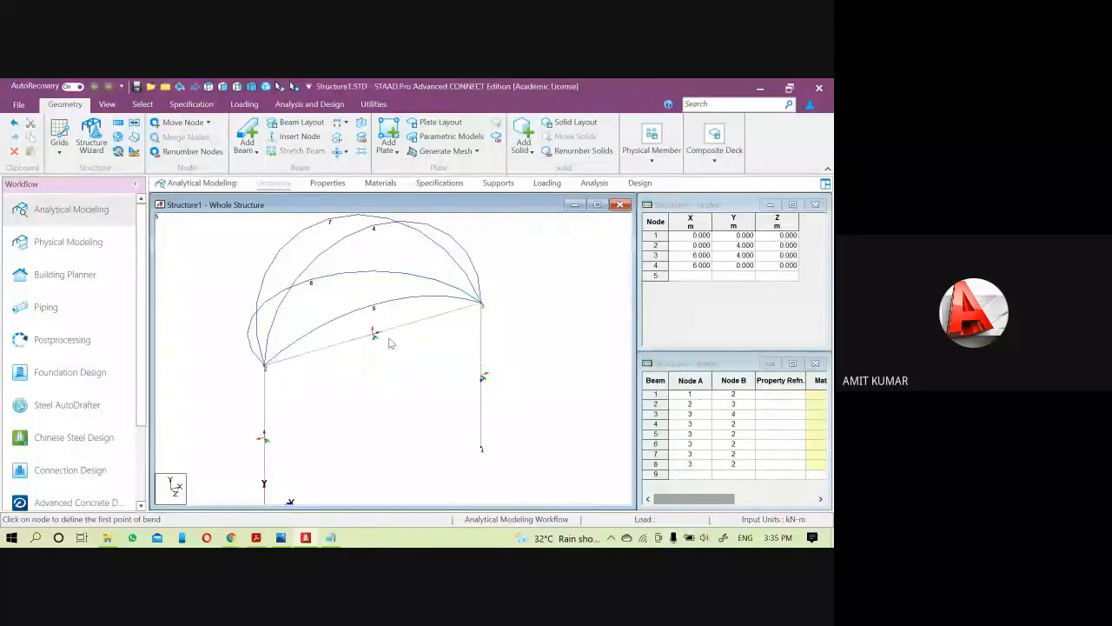
{"action": "key", "text": "Right"}
{"action": "left_click", "coordinate": [390, 321]}
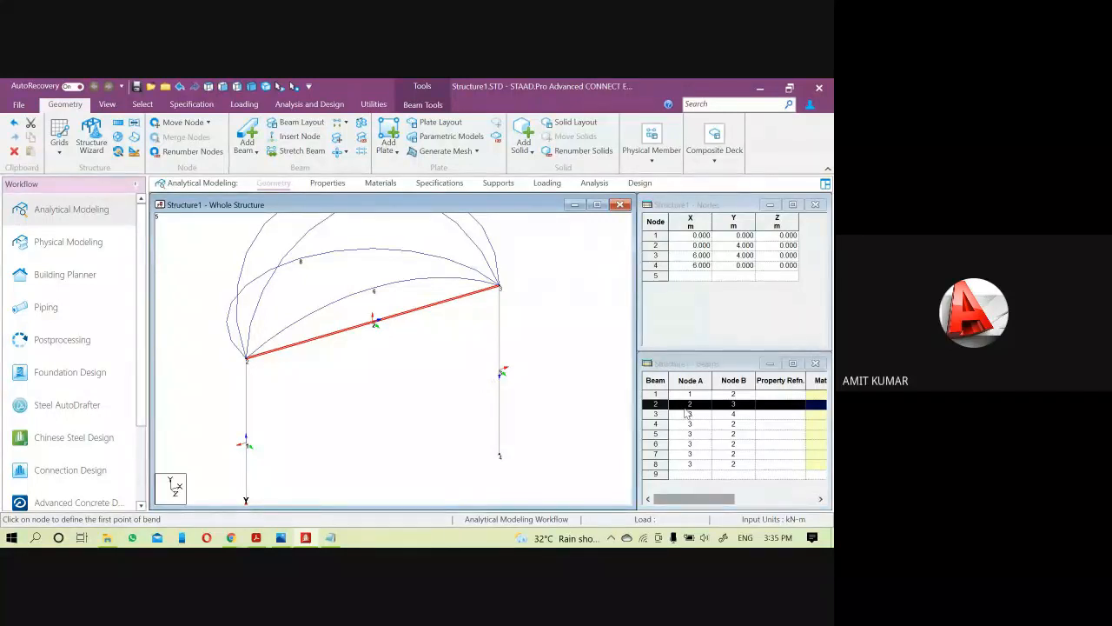
{"action": "left_click", "coordinate": [686, 366]}
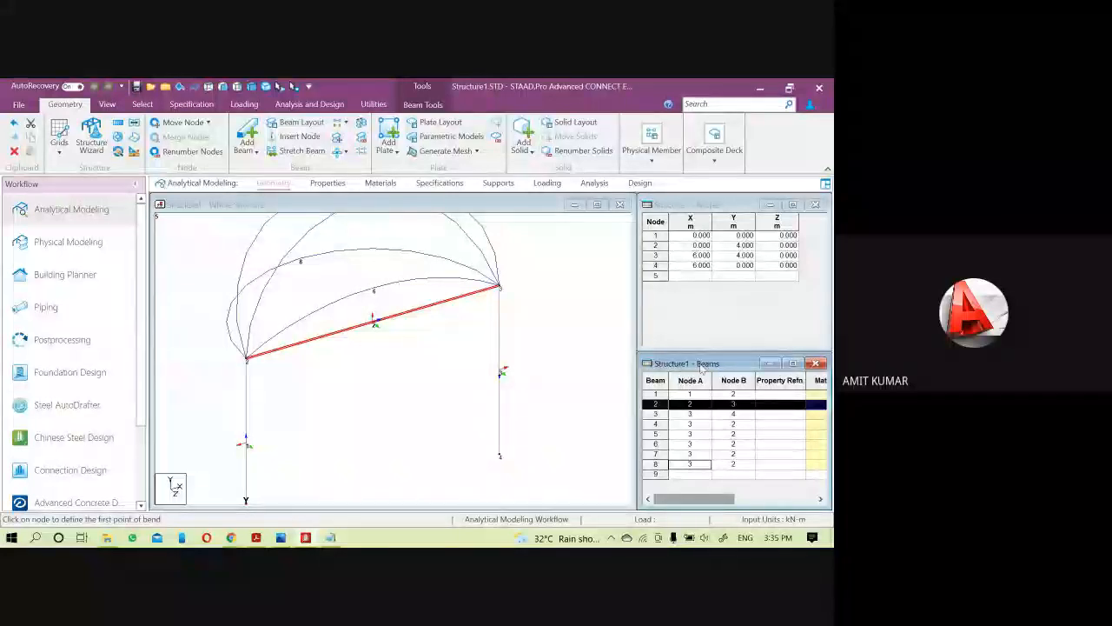
{"action": "left_click", "coordinate": [410, 367]}
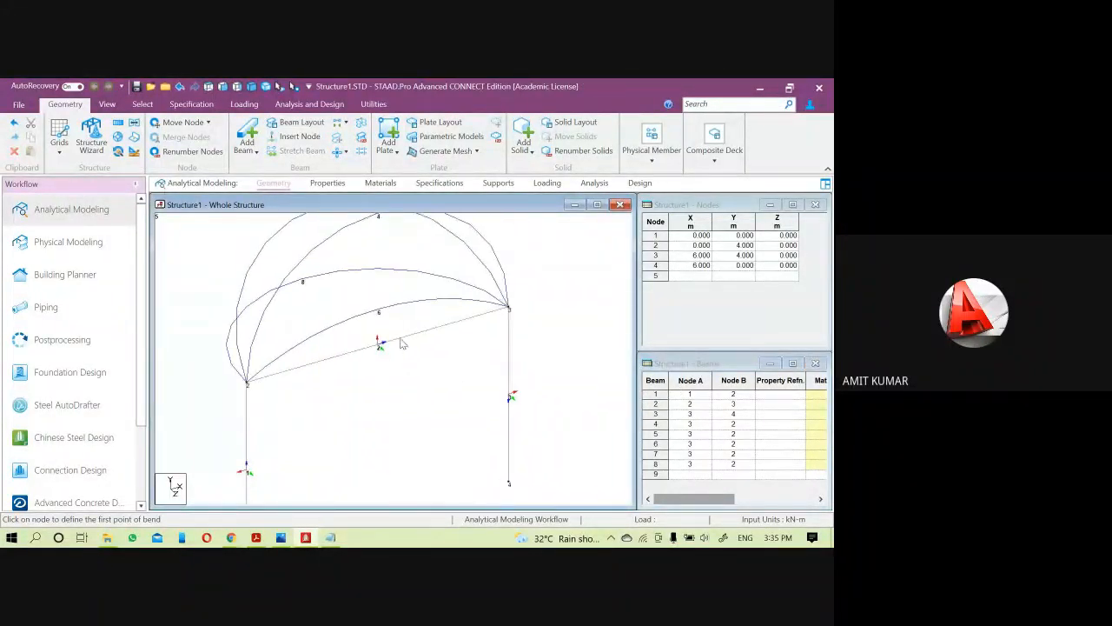
- Recheck the radius of curvature and gamma angle of the horizontal curved beam in its beam properties
{"action": "double_click", "coordinate": [403, 347]}
{"action": "left_click", "coordinate": [564, 165]}
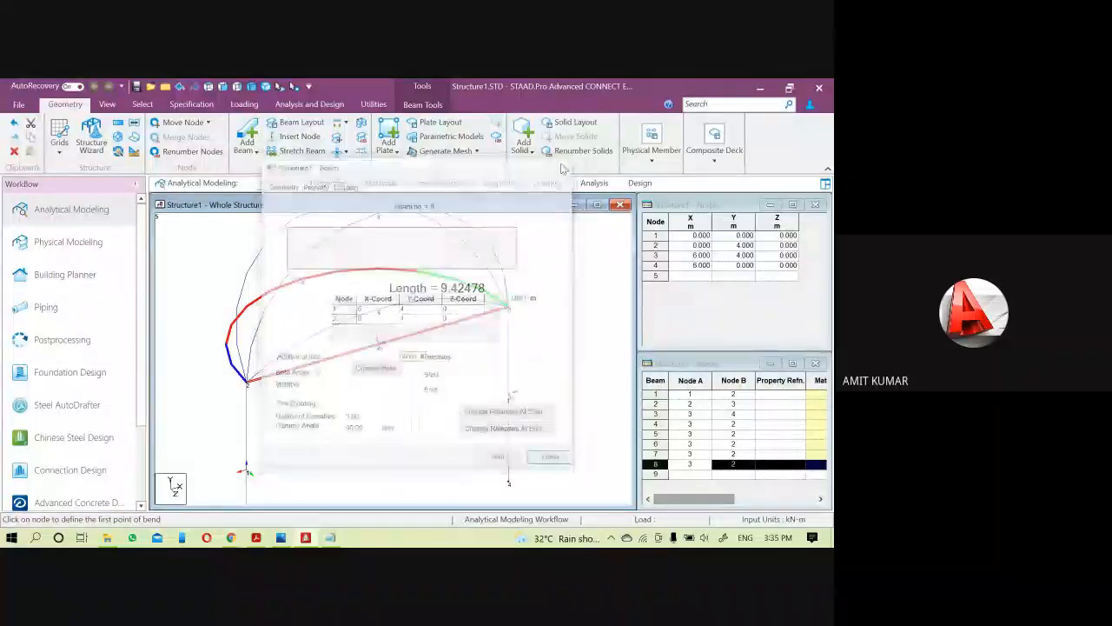
{"action": "left_click", "coordinate": [363, 401]}
{"action": "double_click", "coordinate": [387, 342]}
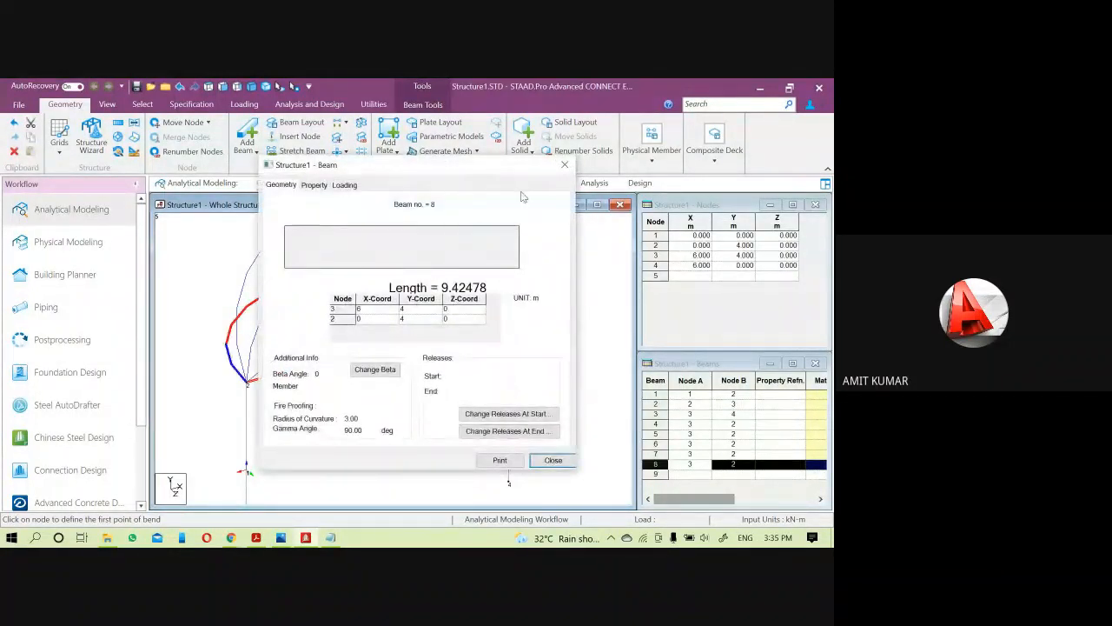
{"action": "left_click", "coordinate": [564, 165]}
{"action": "left_click", "coordinate": [422, 382]}
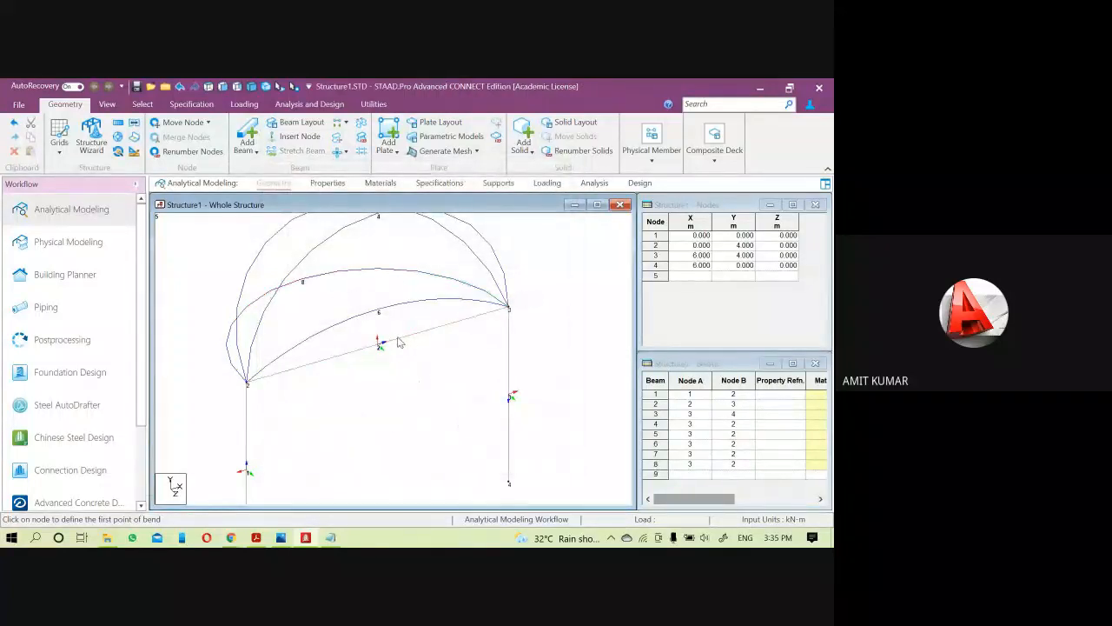
- Delete the horizontal curved beam that runs from node 3 to node 2
{"action": "left_click", "coordinate": [391, 276]}
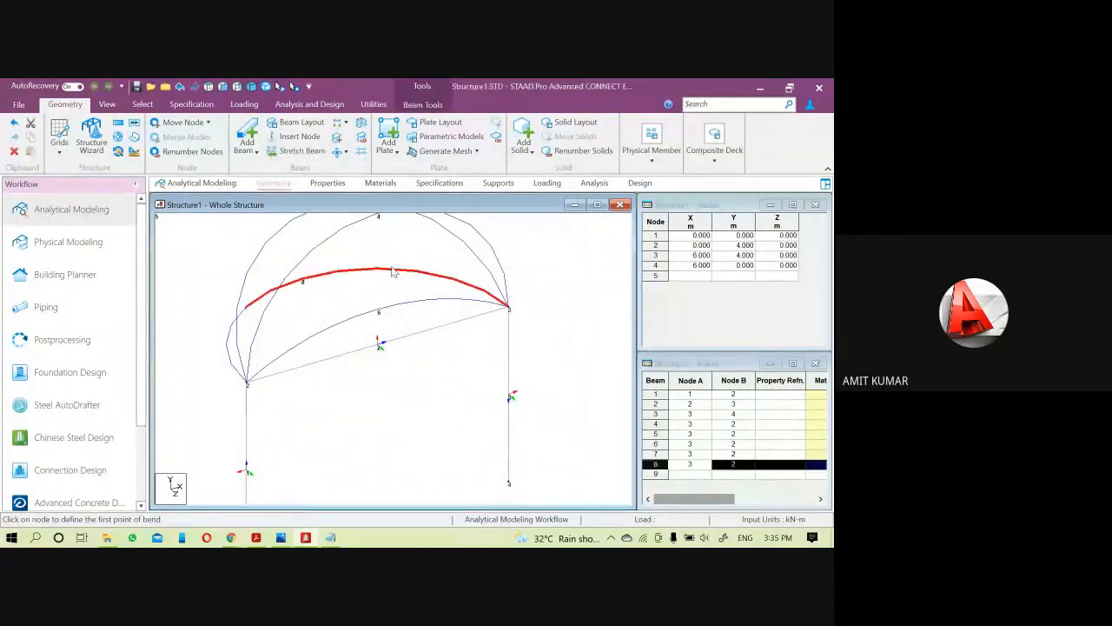
{"action": "key", "text": "Delete"}
{"action": "key", "text": "Return"}
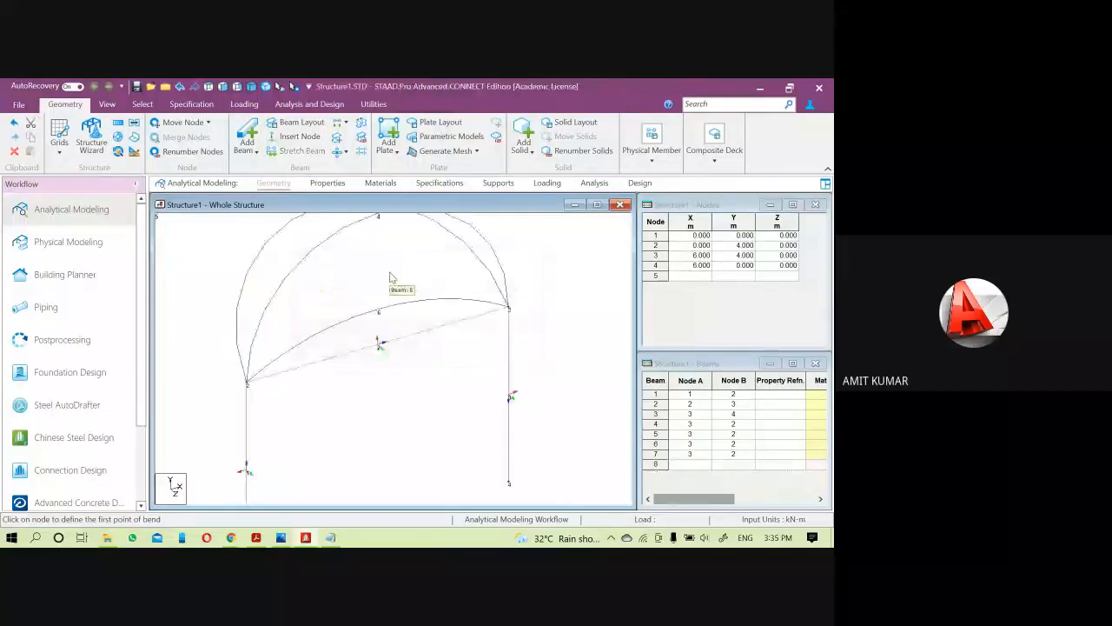
- Select the straight top member between nodes 2 and 3 and check its beam properties
{"action": "left_click", "coordinate": [413, 337]}
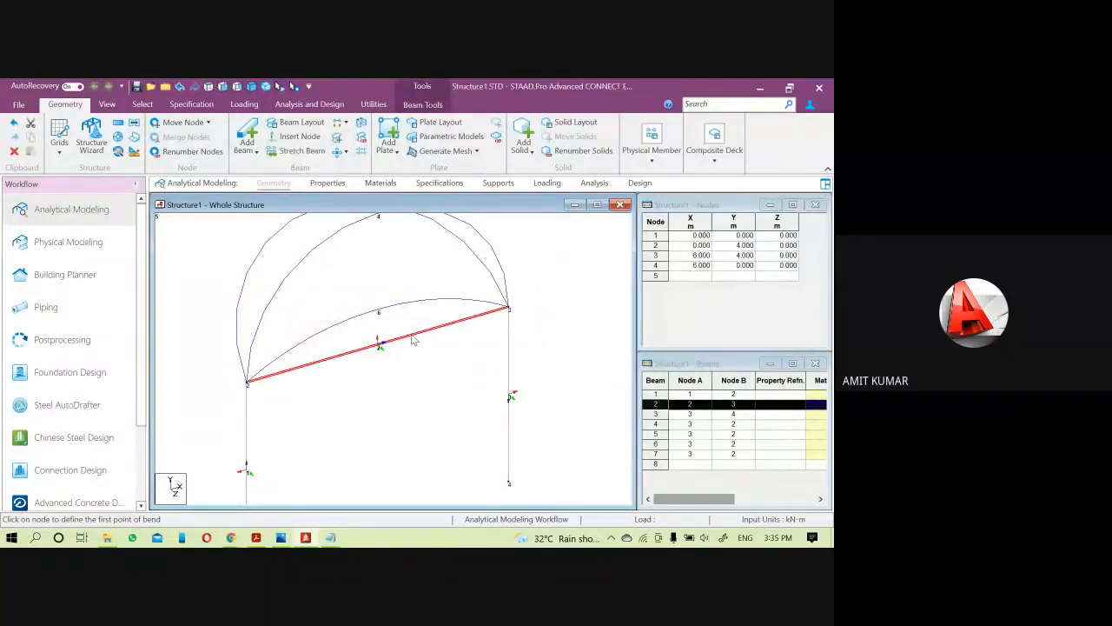
{"action": "double_click", "coordinate": [414, 340]}
{"action": "left_click", "coordinate": [565, 159]}
{"action": "scroll", "coordinate": [346, 404], "scroll_direction": "down", "scroll_amount": 3}
{"action": "key", "text": "Escape"}
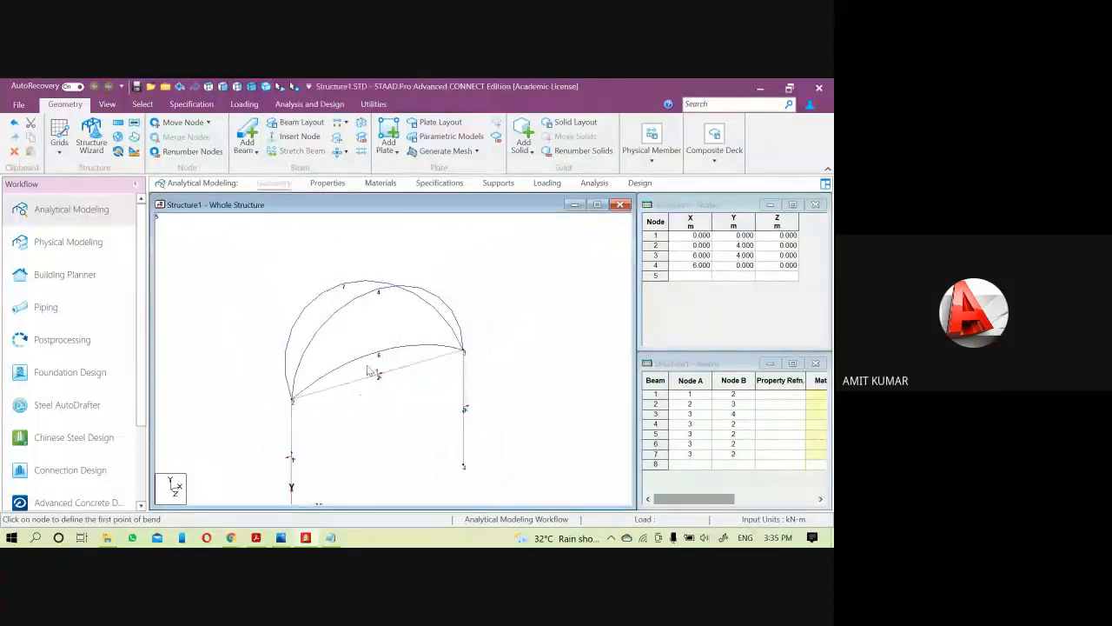
- Delete the three curved beams still drawn above the straight top beam between nodes 2 and 3
{"action": "left_click", "coordinate": [341, 317]}
{"action": "key", "text": "Delete"}
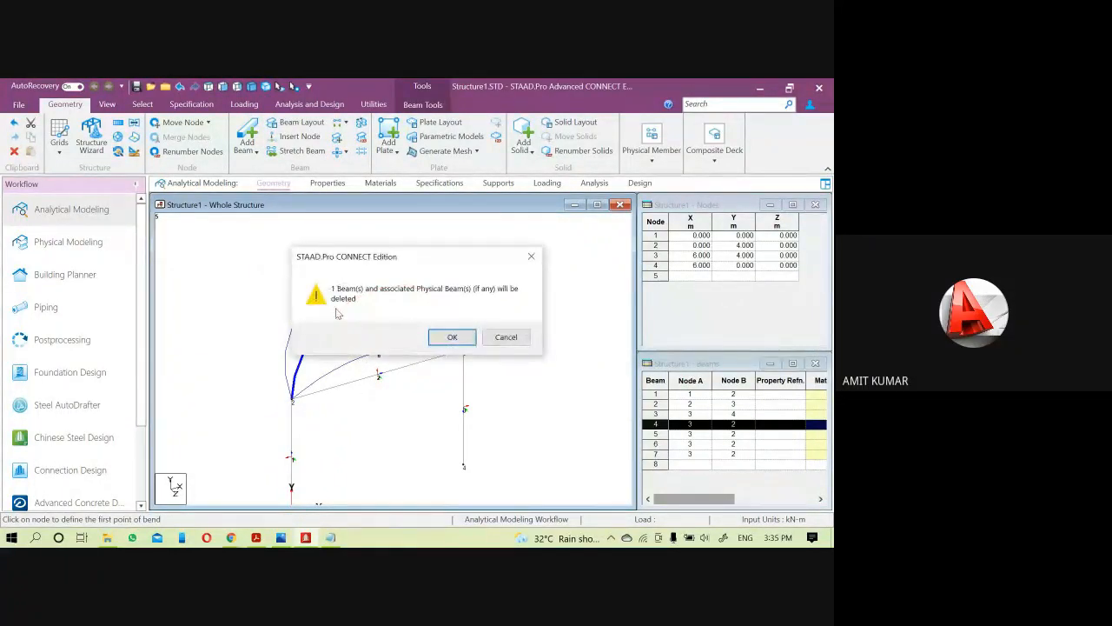
{"action": "key", "text": "Return"}
{"action": "left_click", "coordinate": [385, 356]}
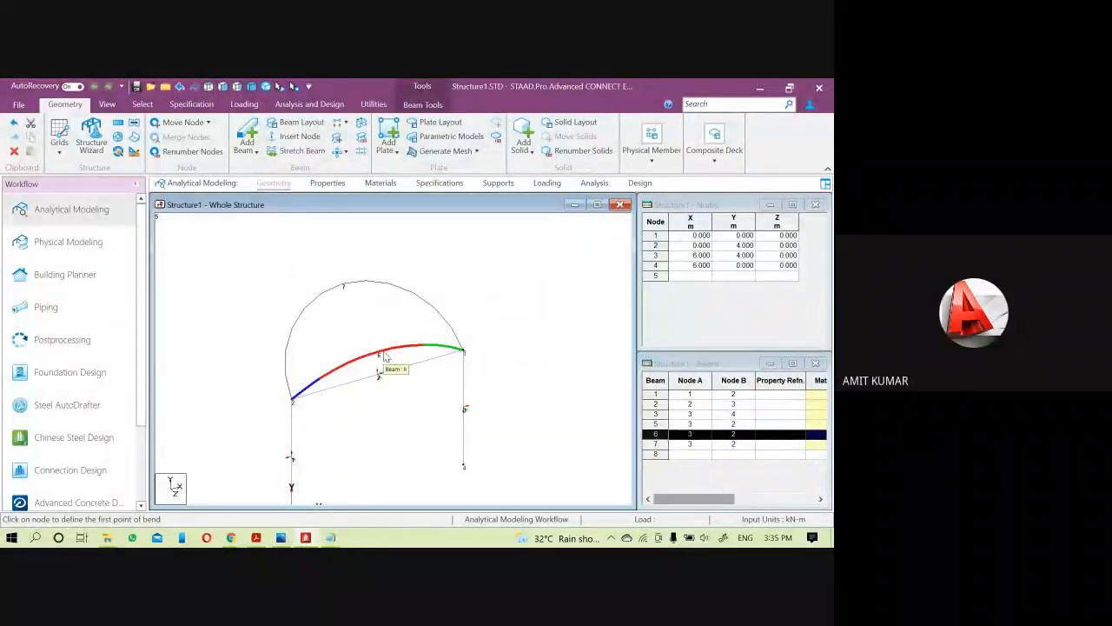
{"action": "key", "text": "Delete"}
{"action": "key", "text": "Return"}
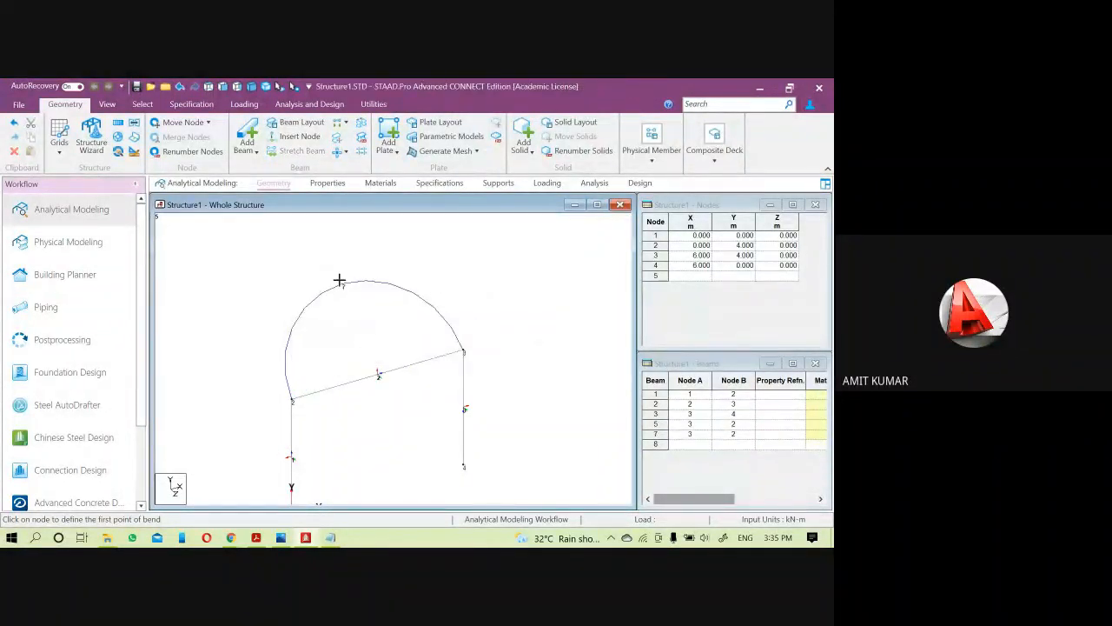
{"action": "left_click", "coordinate": [344, 291]}
{"action": "key", "text": "Delete"}
{"action": "key", "text": "Return"}
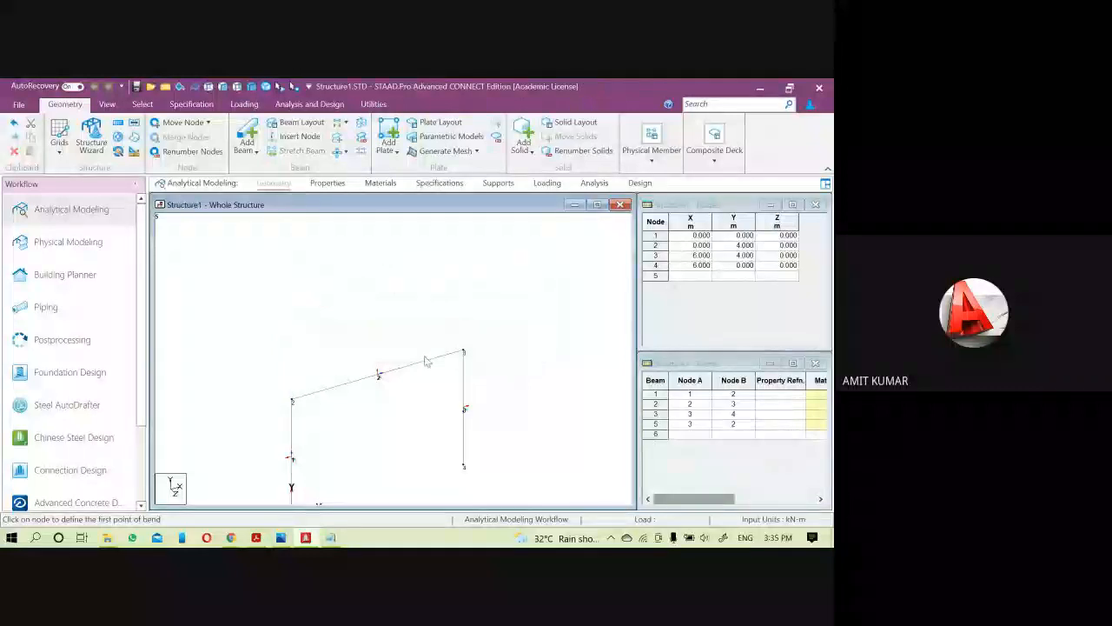
- Check the radius of curvature and gamma angle of the member left overlapping the straight top beam
{"action": "double_click", "coordinate": [428, 363]}
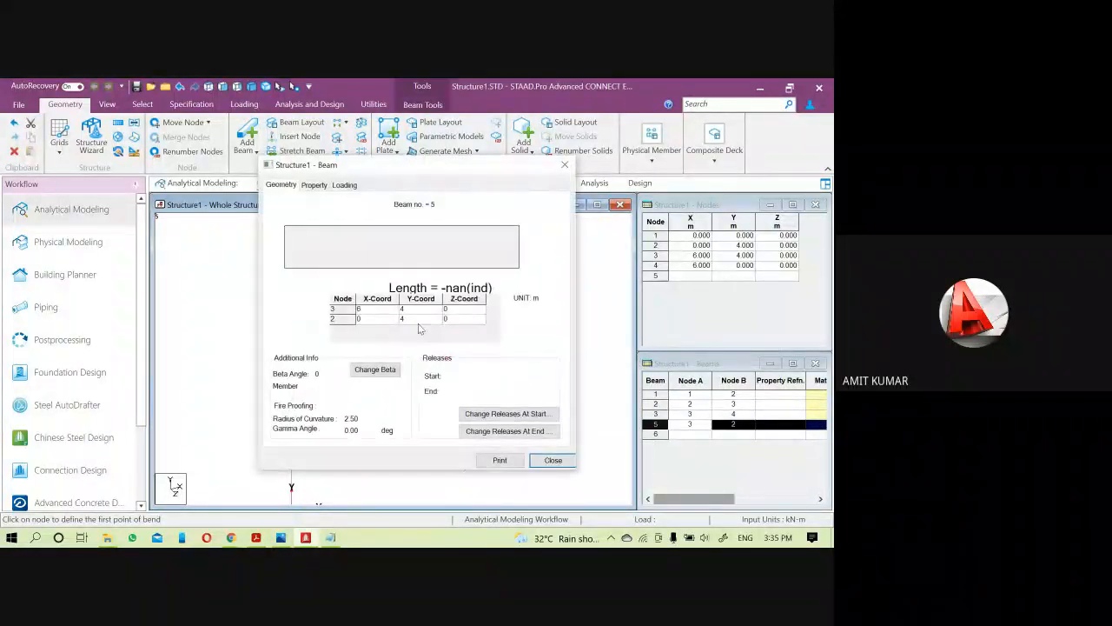
{"action": "left_click", "coordinate": [566, 166]}
{"action": "scroll", "coordinate": [420, 320], "scroll_direction": "down", "scroll_amount": 2}
{"action": "left_click", "coordinate": [398, 444]}
{"action": "middle_click_drag", "start_coordinate": [398, 451], "coordinate": [392, 402]}
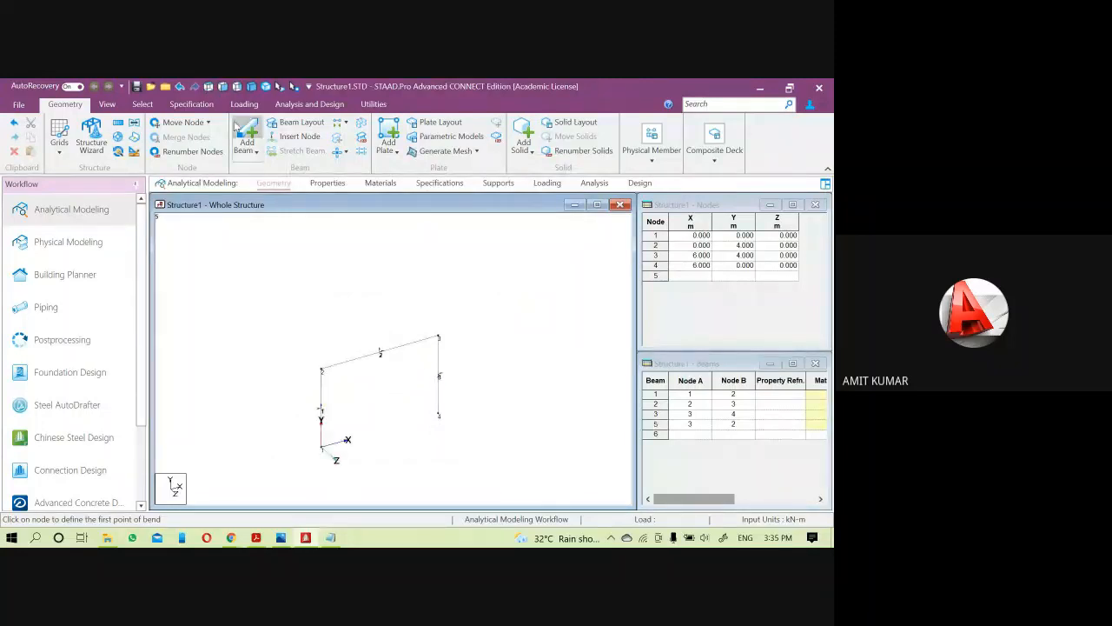
- Inspect the top beam between nodes 2 and 3 in plan view and return to the isometric view
{"action": "left_click", "coordinate": [208, 87]}
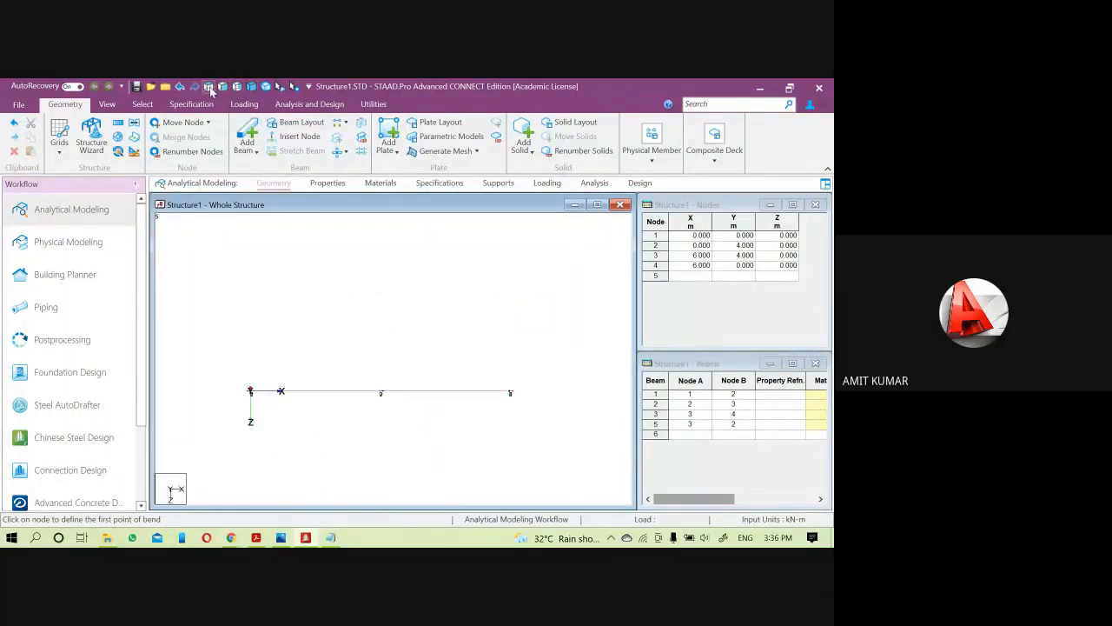
{"action": "left_click_drag", "start_coordinate": [566, 439], "coordinate": [405, 439]}
{"action": "left_click", "coordinate": [389, 393]}
{"action": "middle_click_drag", "start_coordinate": [378, 498], "coordinate": [399, 458]}
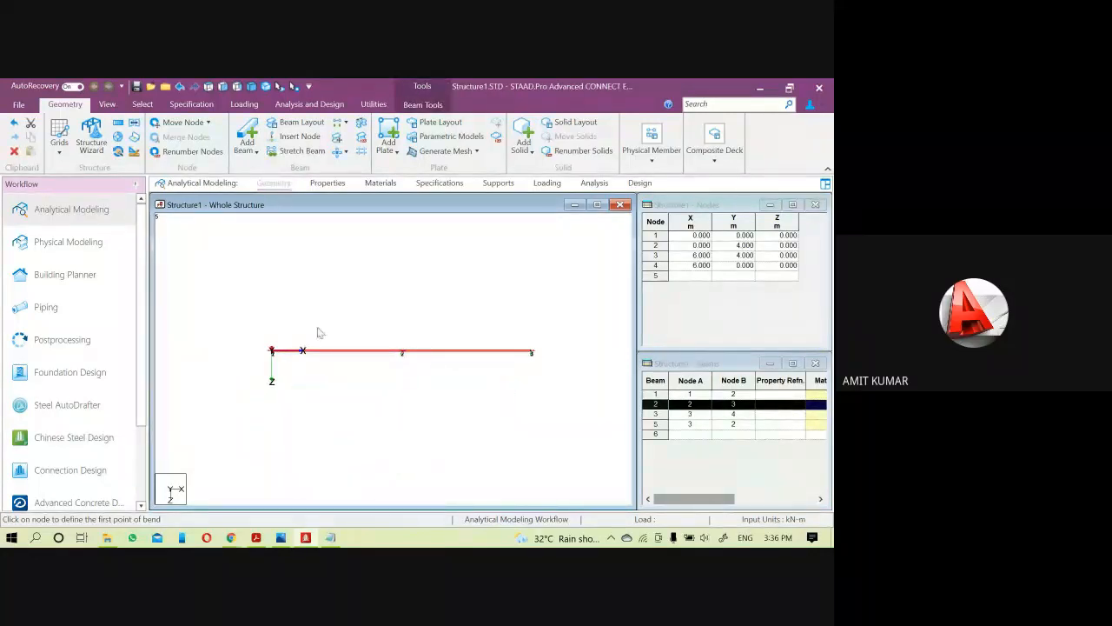
{"action": "key", "text": "alt"}
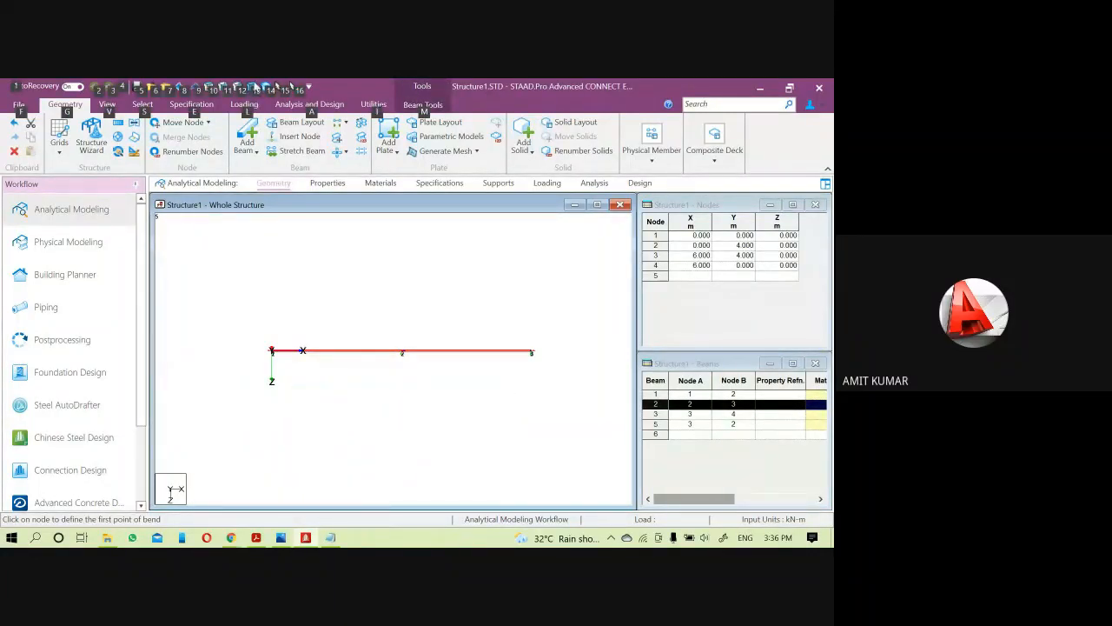
{"action": "left_click", "coordinate": [252, 87]}
{"action": "left_click", "coordinate": [401, 360]}
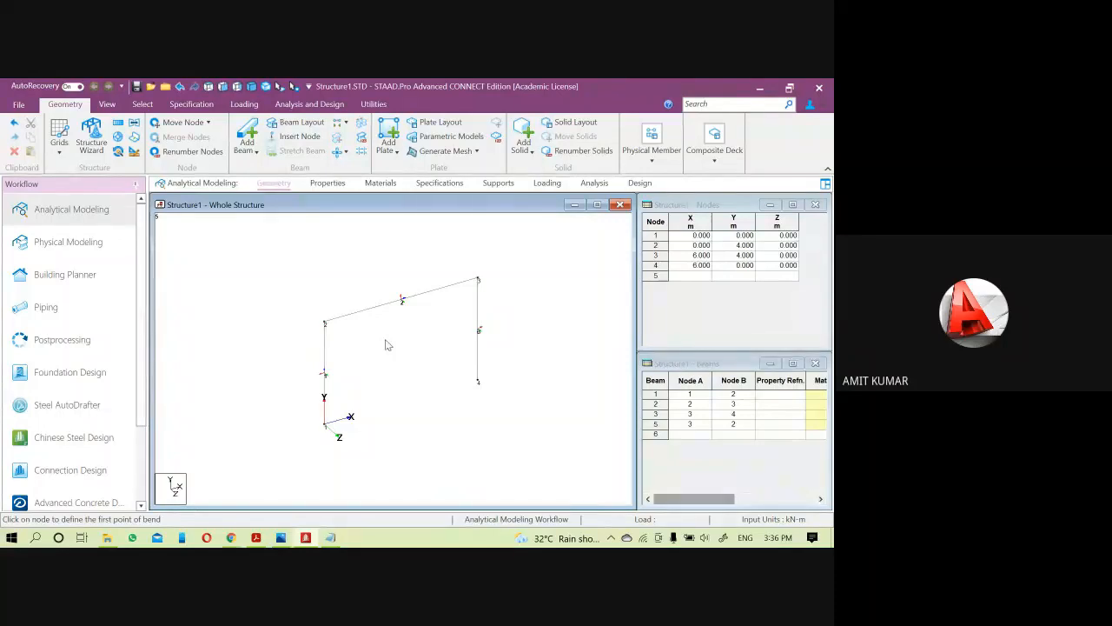
- Reverse the incidence of beam 2 in the beams table, setting node A to 3 and node B to 2
{"action": "left_click", "coordinate": [421, 299]}
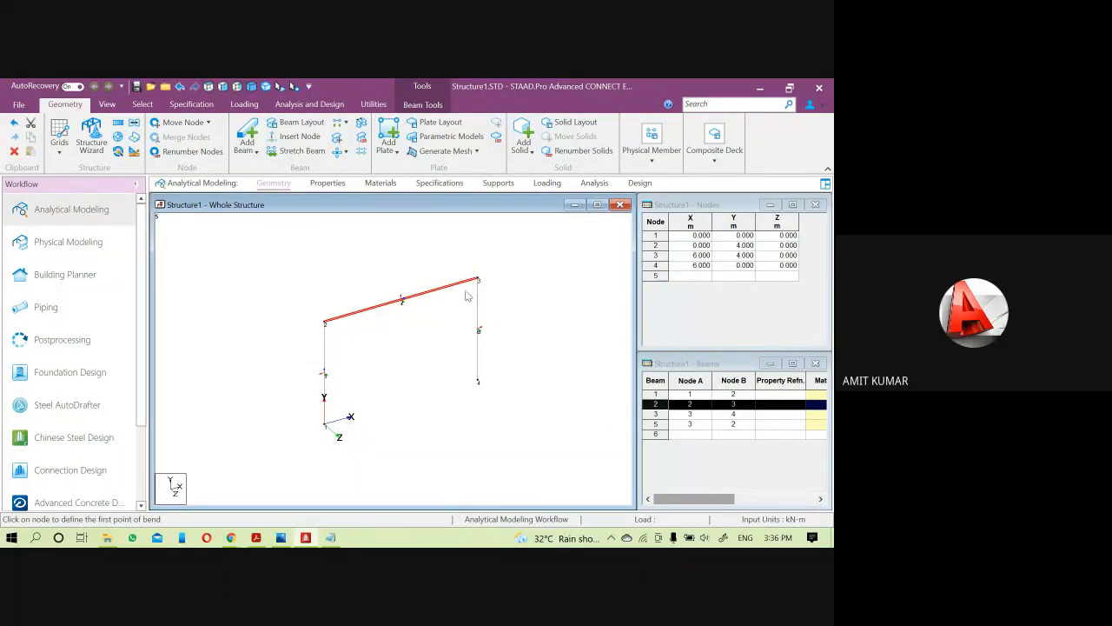
{"action": "left_click", "coordinate": [414, 327]}
{"action": "scroll", "coordinate": [413, 327], "scroll_direction": "up", "scroll_amount": 1}
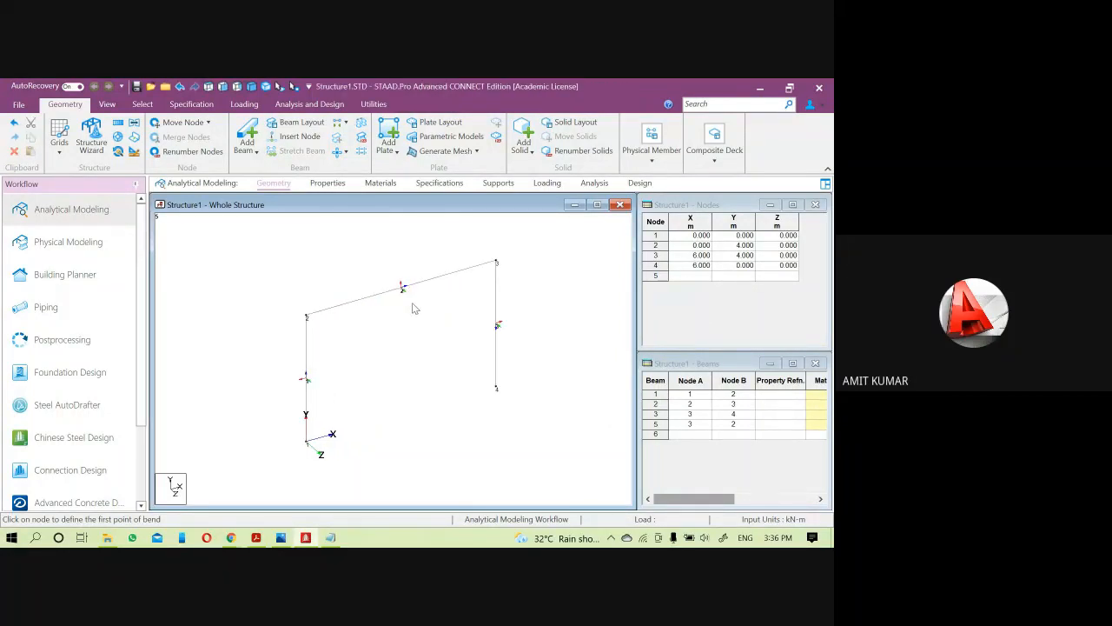
{"action": "left_click", "coordinate": [417, 288]}
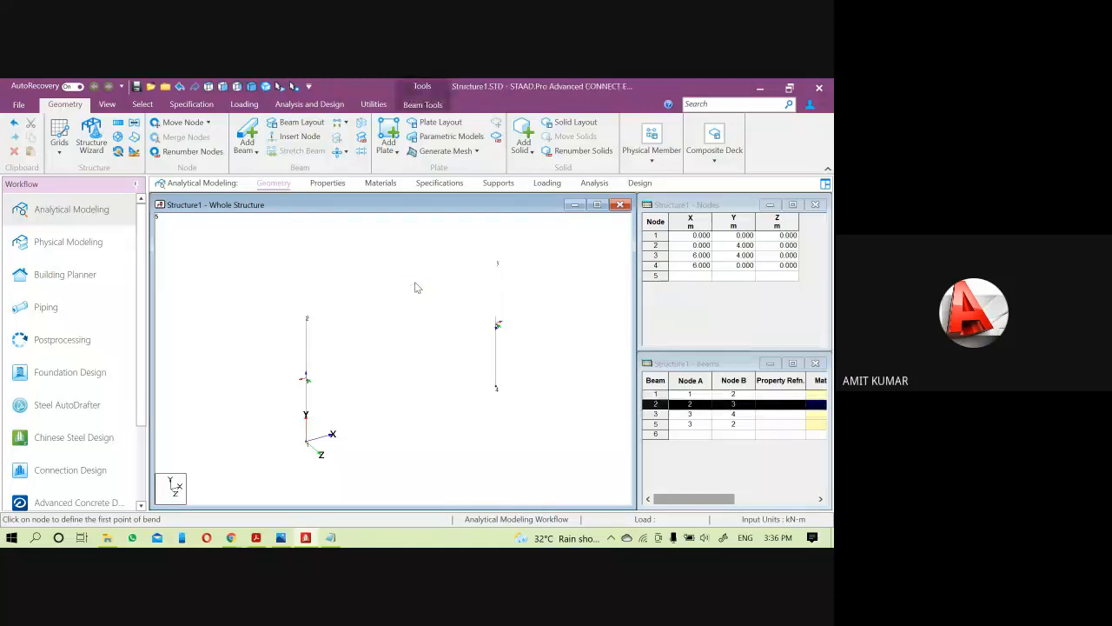
{"action": "left_click", "coordinate": [697, 405]}
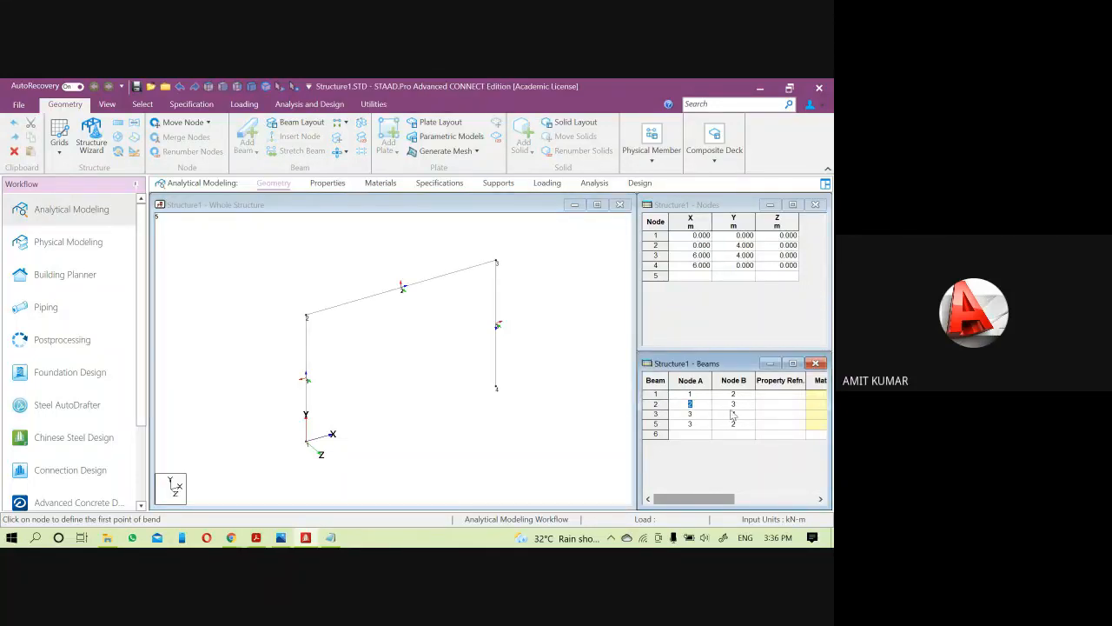
{"action": "left_click_drag", "start_coordinate": [700, 405], "coordinate": [674, 411]}
{"action": "type", "text": "3"}
{"action": "key", "text": "Tab"}
{"action": "type", "text": "2"}
{"action": "left_click", "coordinate": [701, 415]}
- Reverse the incidence of column beam 3 in the beams table, setting node A to 4 and node B to 3
{"action": "scroll", "coordinate": [385, 298], "scroll_direction": "up", "scroll_amount": 1}
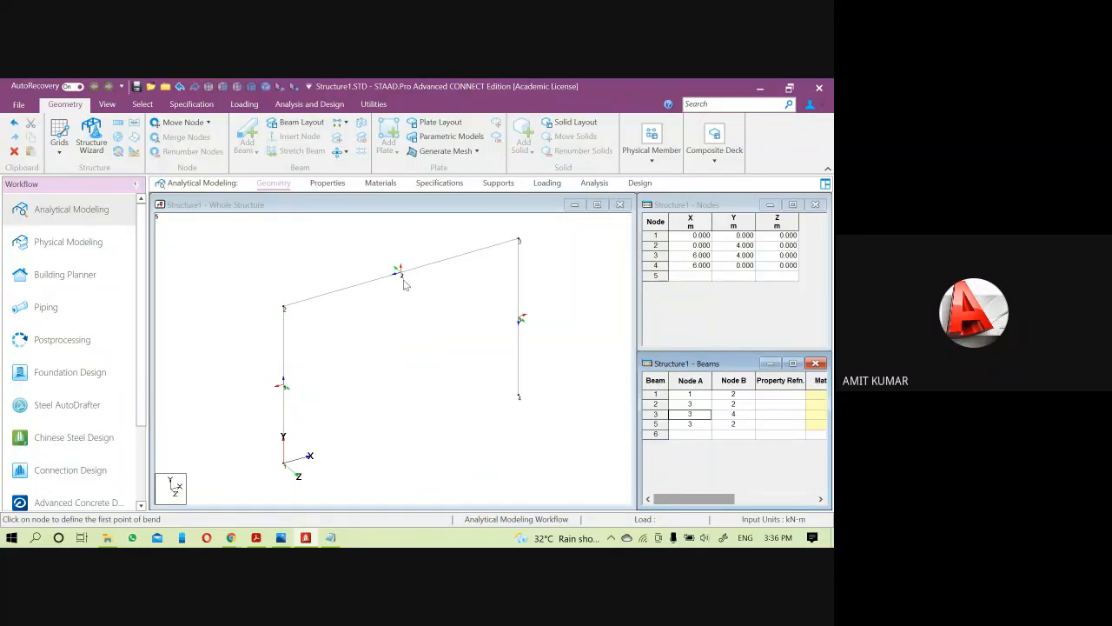
{"action": "scroll", "coordinate": [495, 337], "scroll_direction": "up", "scroll_amount": 1}
{"action": "left_click", "coordinate": [537, 275]}
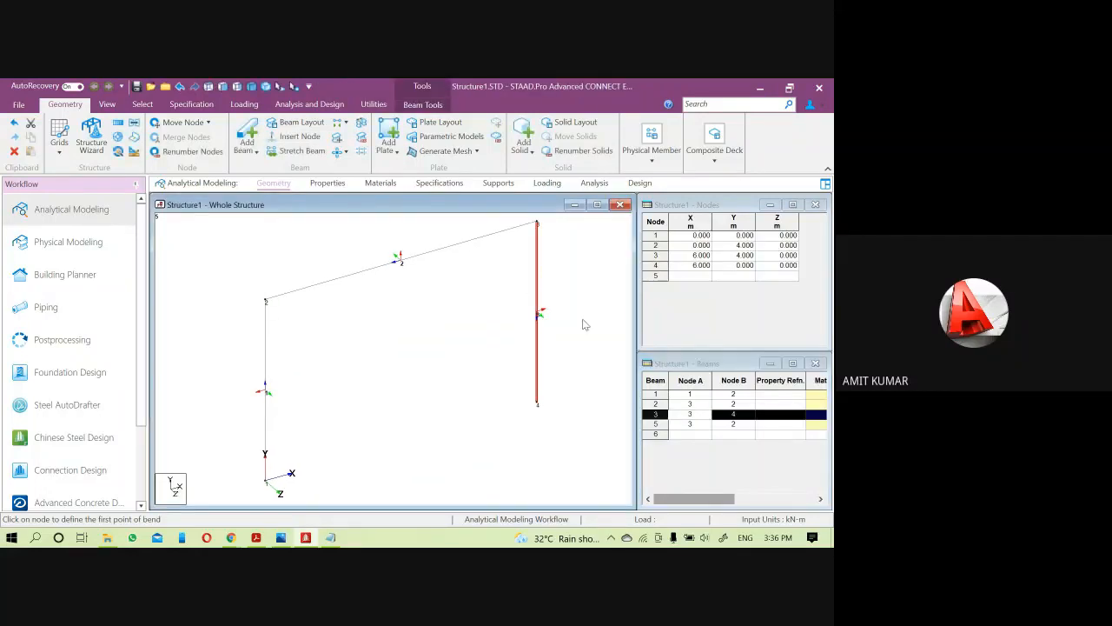
{"action": "left_click", "coordinate": [525, 353]}
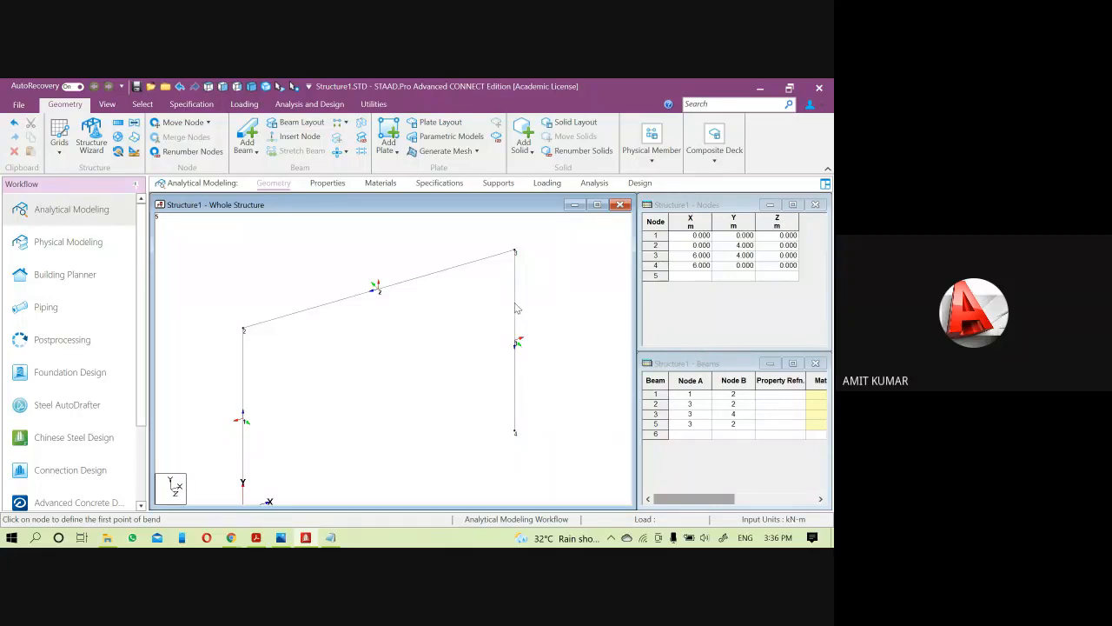
{"action": "left_click", "coordinate": [517, 307]}
{"action": "left_click", "coordinate": [536, 314]}
{"action": "left_click", "coordinate": [517, 326]}
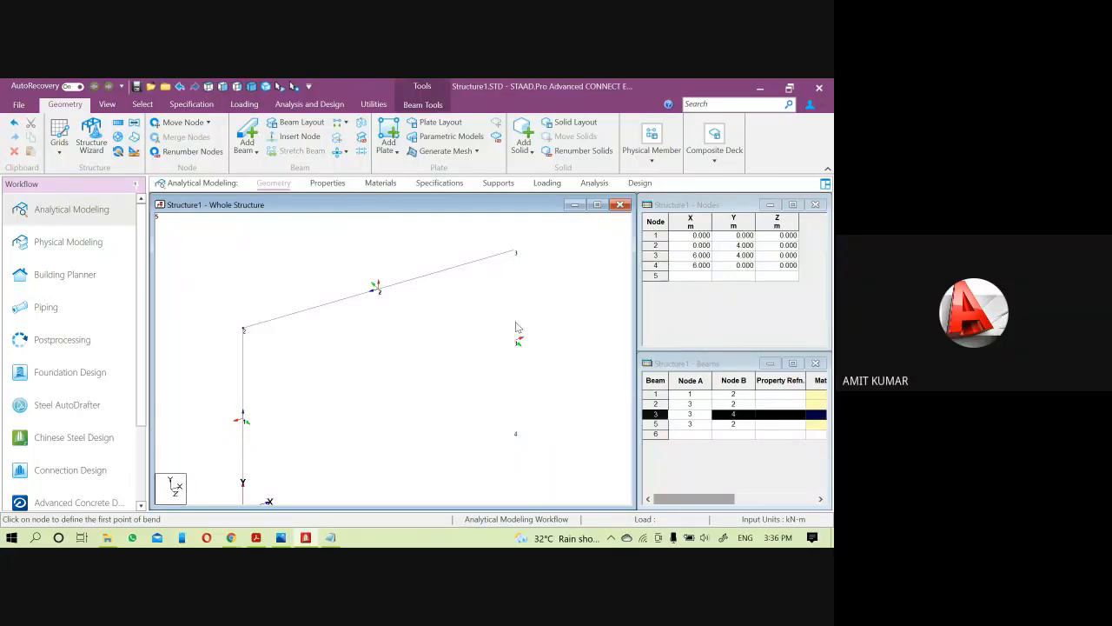
{"action": "left_click", "coordinate": [705, 423]}
{"action": "type", "text": "4"}
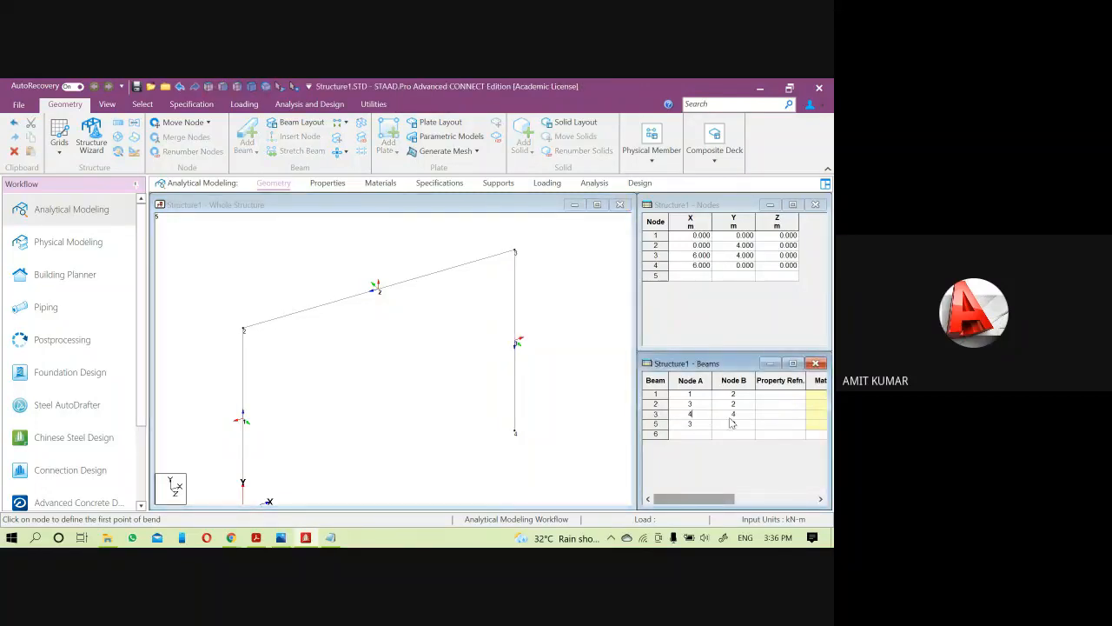
{"action": "left_click", "coordinate": [722, 415]}
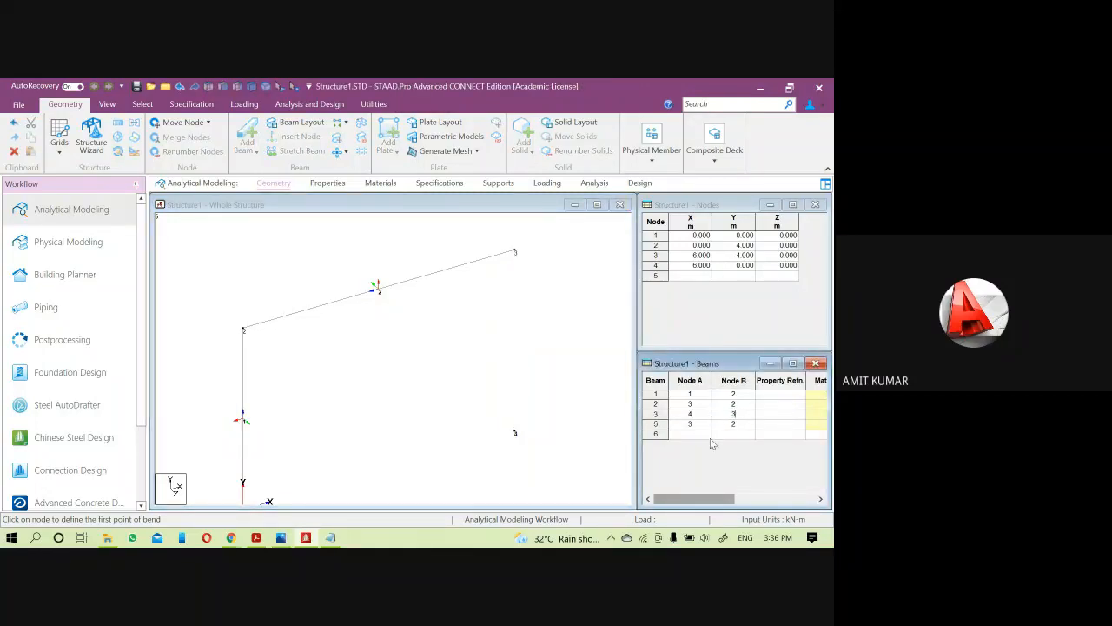
{"action": "left_click", "coordinate": [700, 424]}
- Compare the local axes of the top beam and both columns with their node order in the beams table
{"action": "scroll", "coordinate": [529, 444], "scroll_direction": "up", "scroll_amount": 1}
{"action": "scroll", "coordinate": [519, 447], "scroll_direction": "down", "scroll_amount": 2}
{"action": "middle_click_drag", "start_coordinate": [404, 474], "coordinate": [416, 456]}
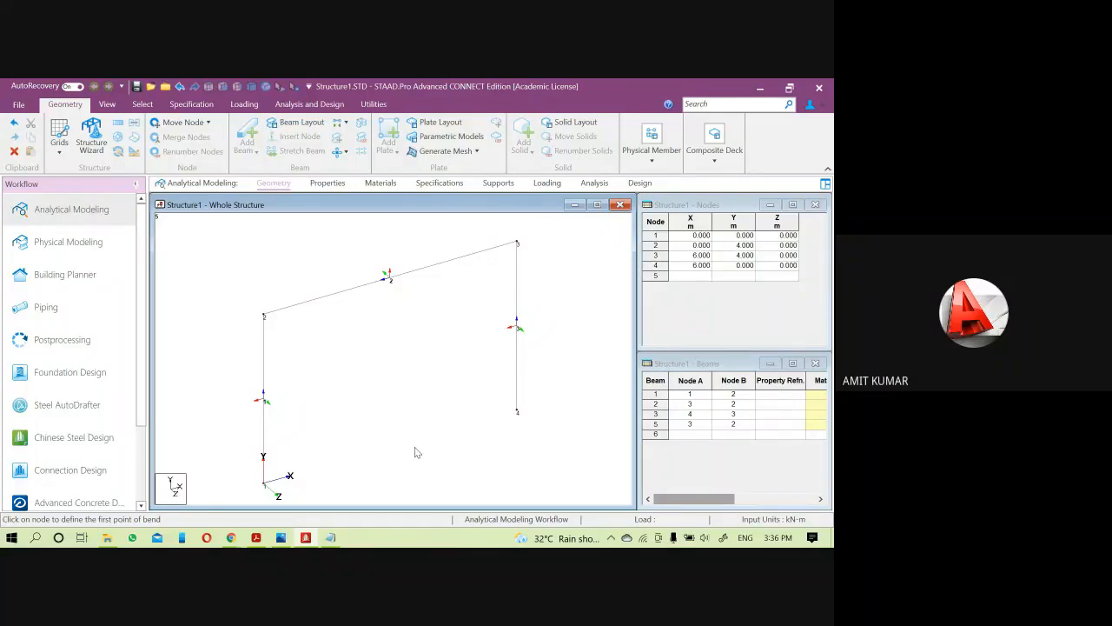
{"action": "left_click", "coordinate": [694, 377]}
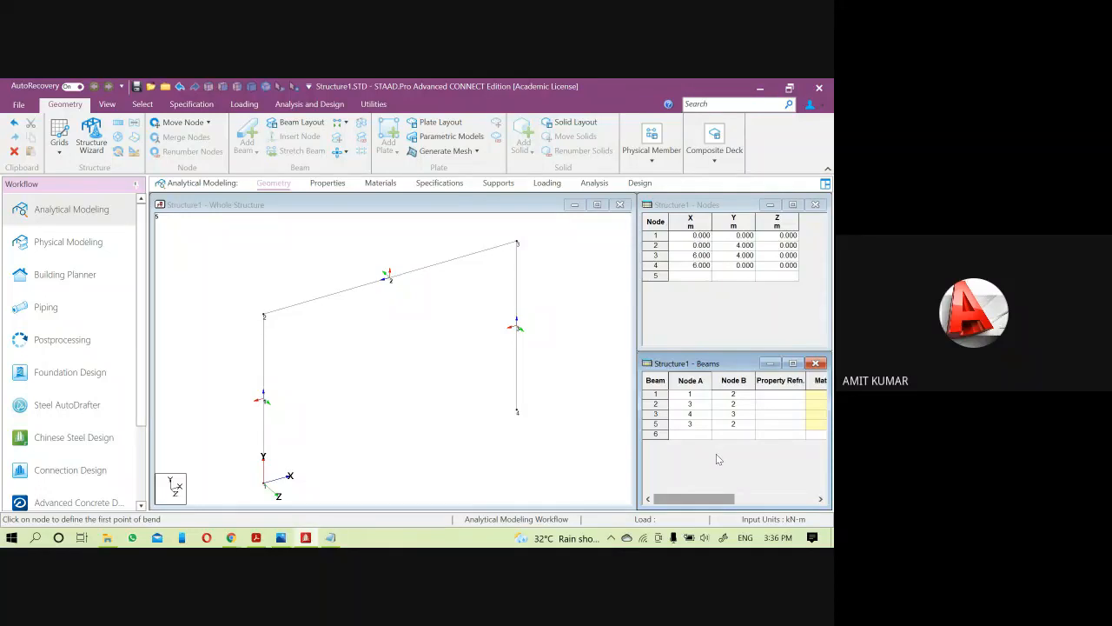
{"action": "left_click_drag", "start_coordinate": [701, 370], "coordinate": [698, 369]}
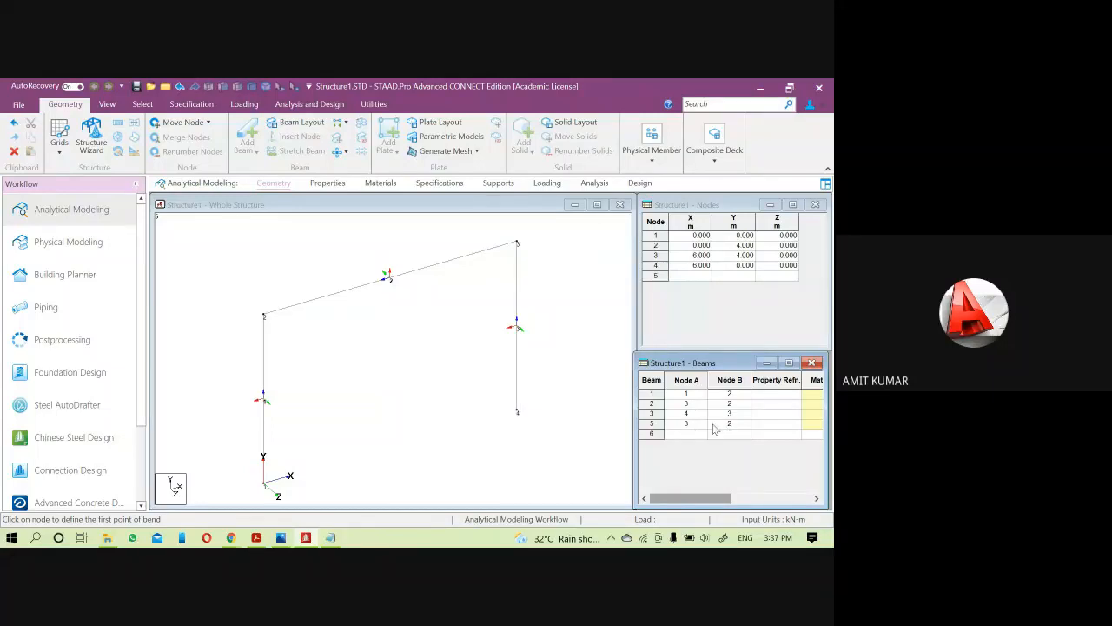
{"action": "left_click", "coordinate": [398, 437]}
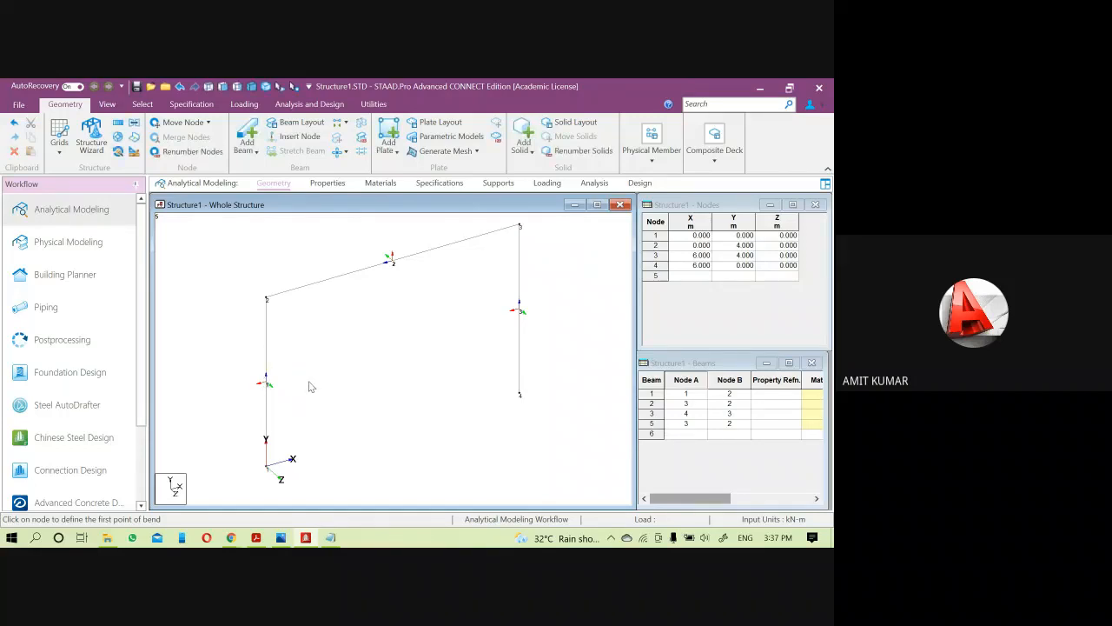
{"action": "left_click", "coordinate": [267, 340]}
{"action": "scroll", "coordinate": [329, 399], "scroll_direction": "down", "scroll_amount": 1}
{"action": "left_click", "coordinate": [331, 399]}
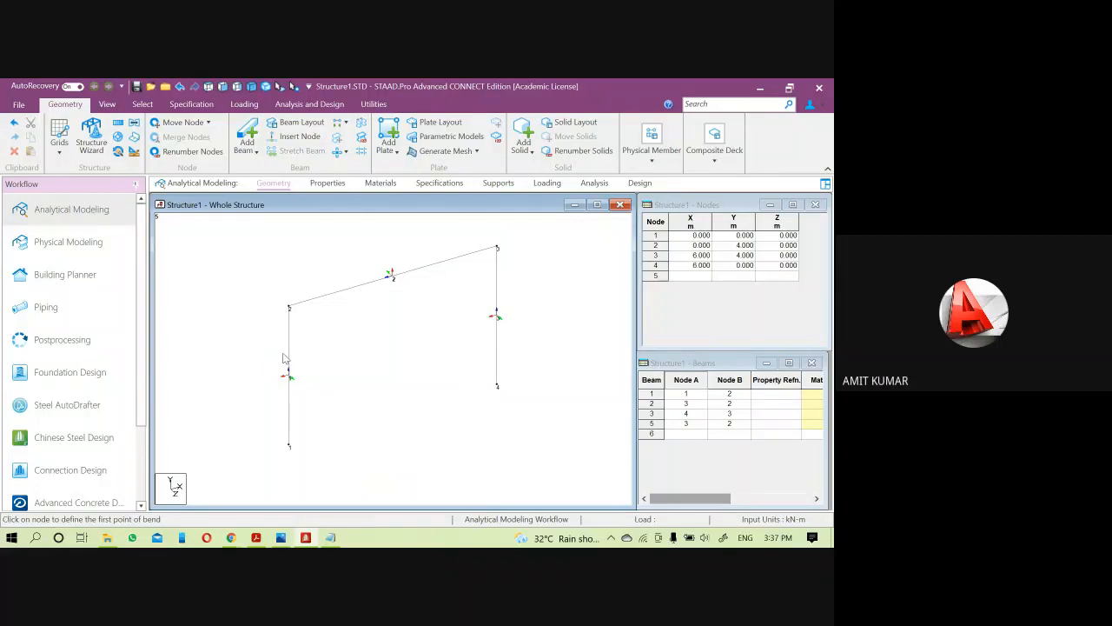
{"action": "left_click", "coordinate": [290, 349]}
{"action": "left_click", "coordinate": [305, 365]}
{"action": "left_click", "coordinate": [290, 359]}
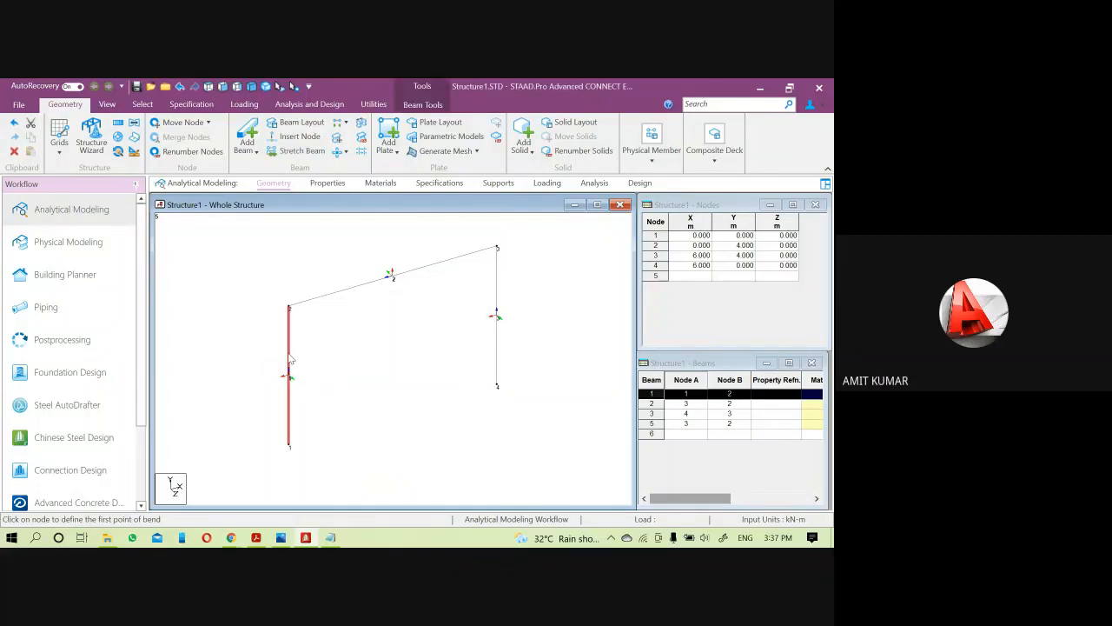
{"action": "left_click", "coordinate": [388, 435]}
{"action": "scroll", "coordinate": [391, 431], "scroll_direction": "down", "scroll_amount": 2}
{"action": "mouse_move", "coordinate": [426, 398]}
{"action": "middle_mouse_down"}
{"action": "mouse_move", "coordinate": [421, 454]}
{"action": "mouse_move", "coordinate": [423, 409]}
{"action": "middle_mouse_up"}
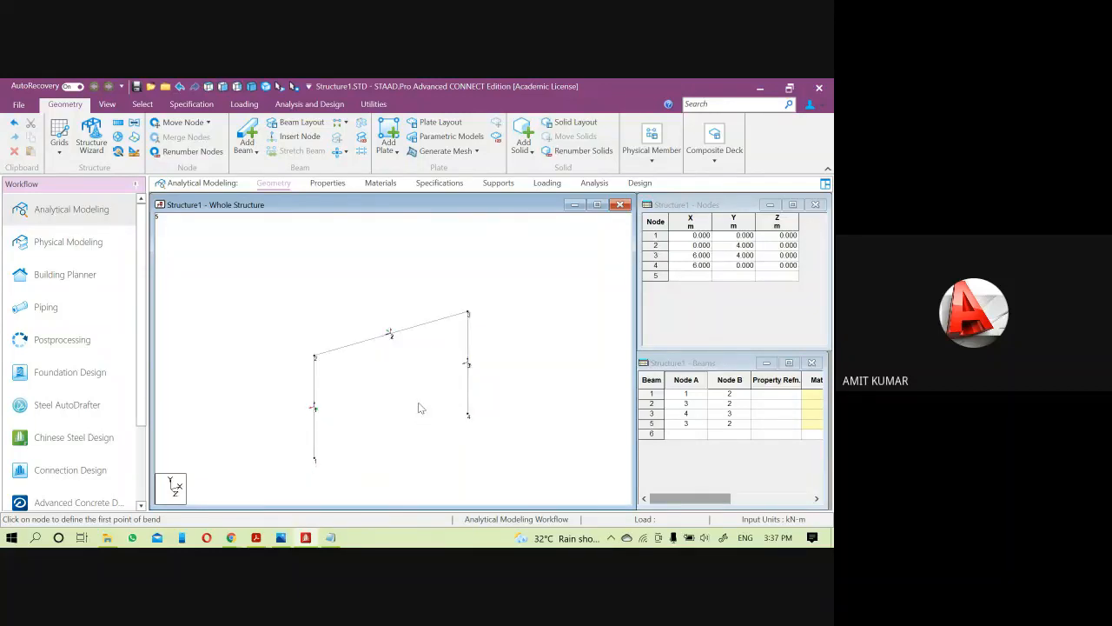
{"action": "middle_click_drag", "start_coordinate": [417, 449], "coordinate": [405, 412]}
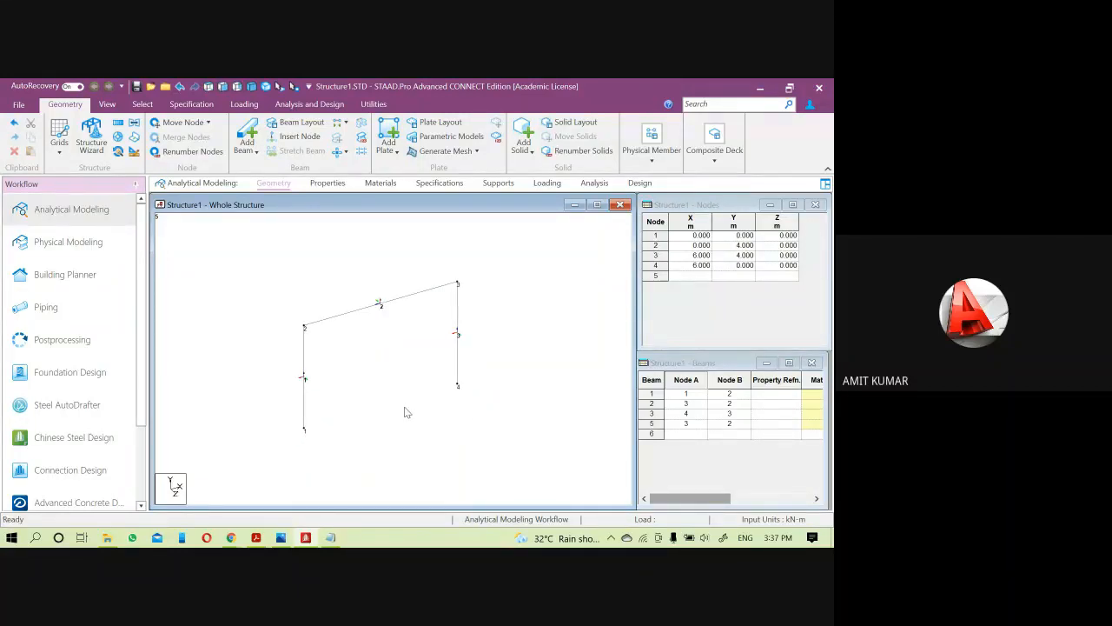
{"action": "scroll", "coordinate": [343, 386], "scroll_direction": "up", "scroll_amount": 3}
{"action": "scroll", "coordinate": [362, 343], "scroll_direction": "down", "scroll_amount": 2}
{"action": "scroll", "coordinate": [314, 334], "scroll_direction": "up", "scroll_amount": 2}
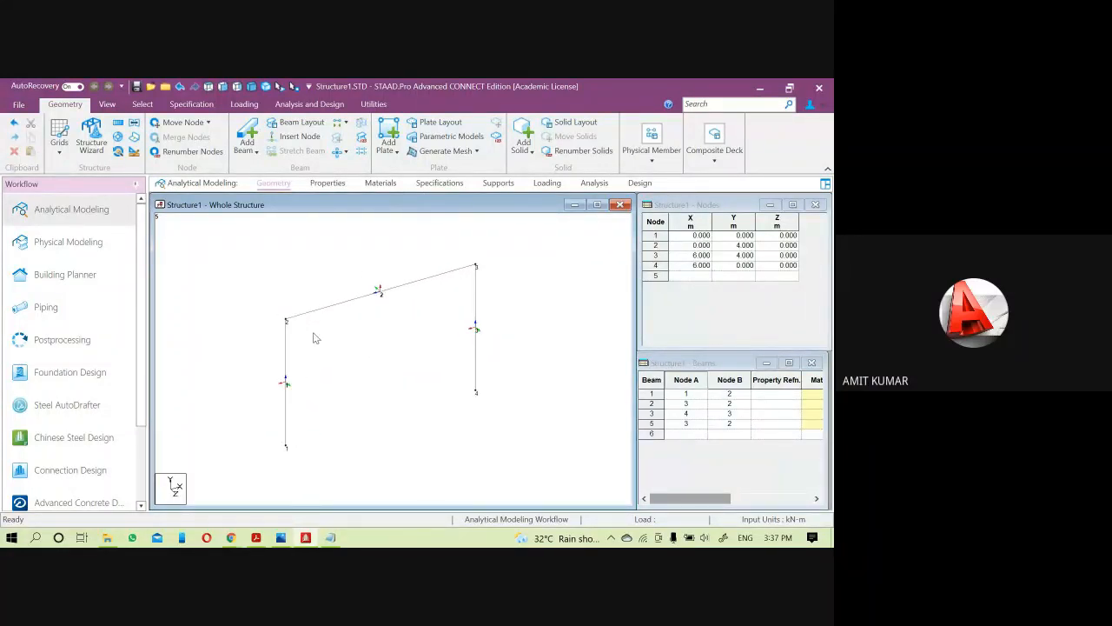
{"action": "left_click", "coordinate": [331, 306]}
{"action": "left_click", "coordinate": [357, 329]}
- Measure the node-to-node distance along the top beam, from node 2 to node 3
{"action": "left_click", "coordinate": [377, 107]}
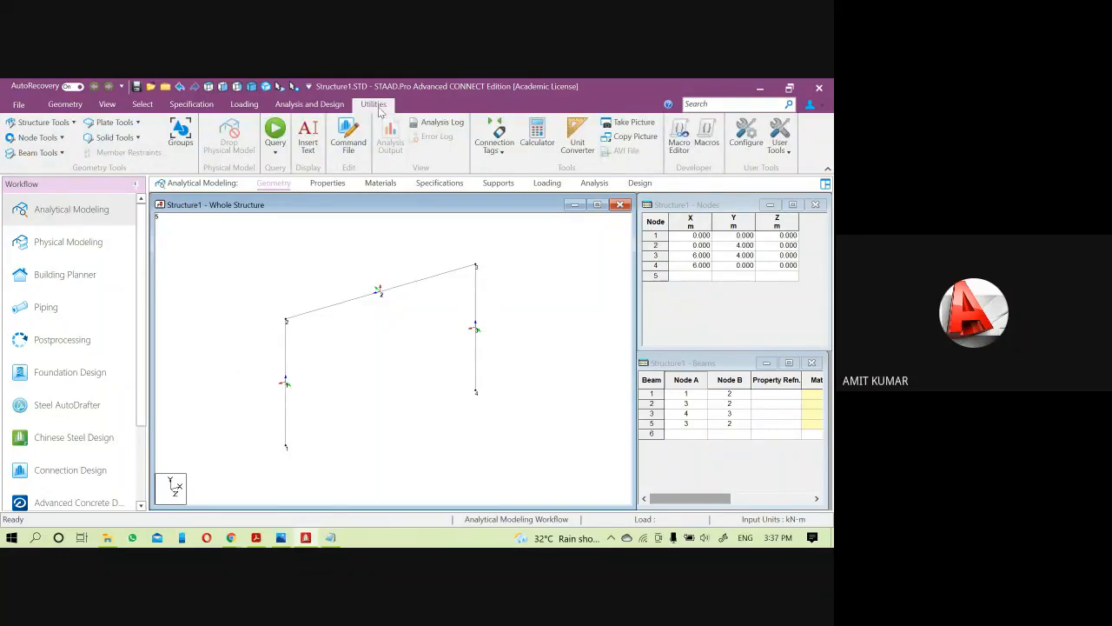
{"action": "left_click", "coordinate": [63, 138]}
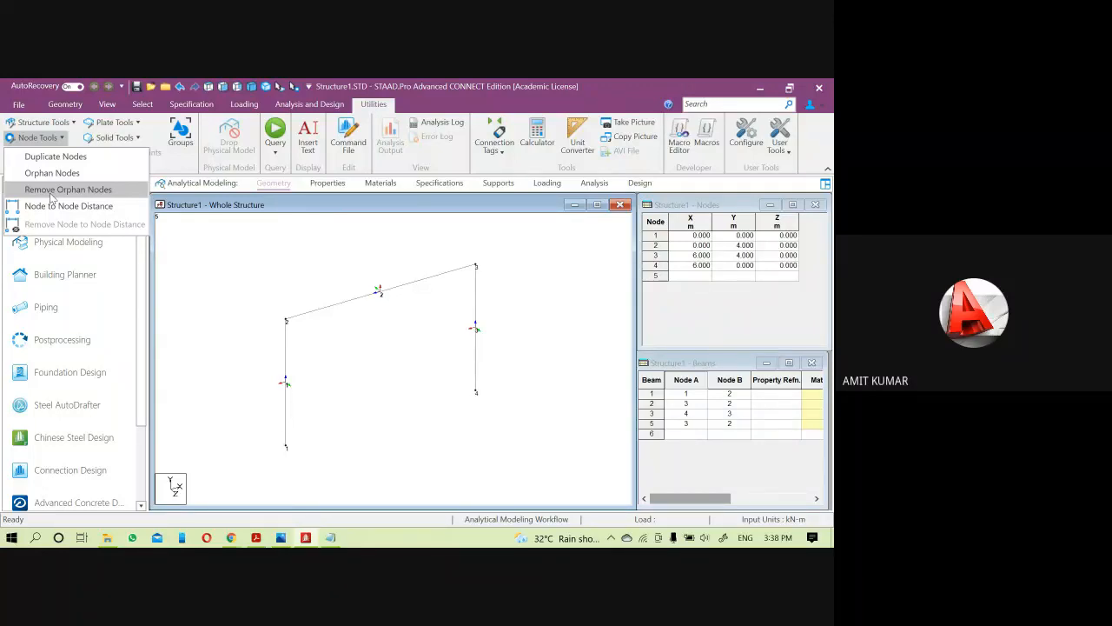
{"action": "left_click", "coordinate": [62, 209]}
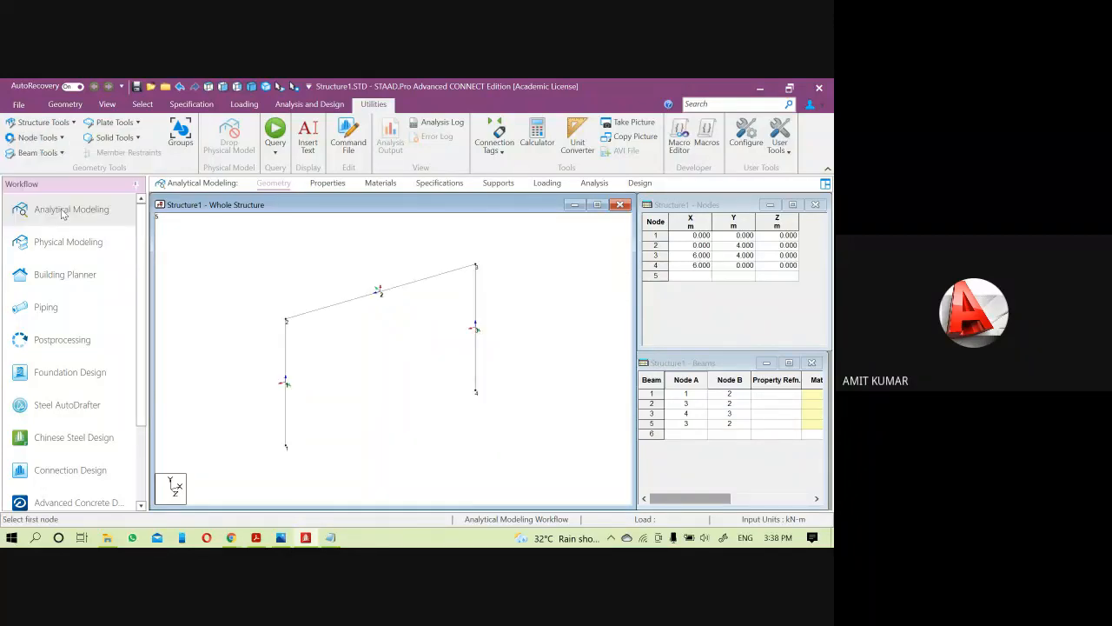
{"action": "left_click", "coordinate": [53, 153]}
{"action": "left_click", "coordinate": [59, 137]}
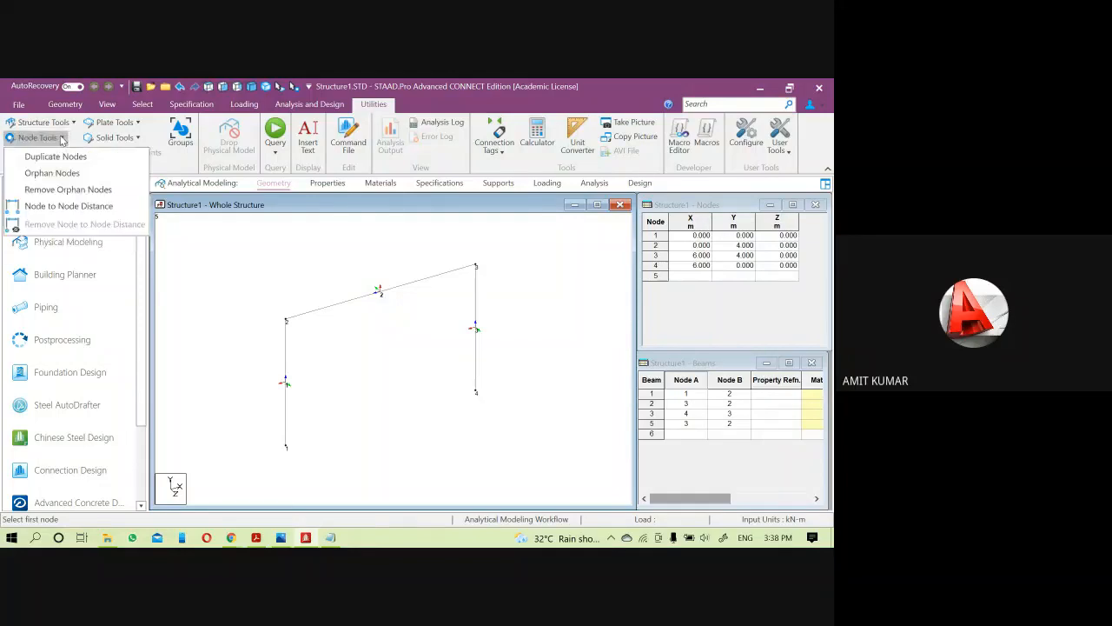
{"action": "left_click", "coordinate": [296, 208]}
{"action": "left_click", "coordinate": [286, 320]}
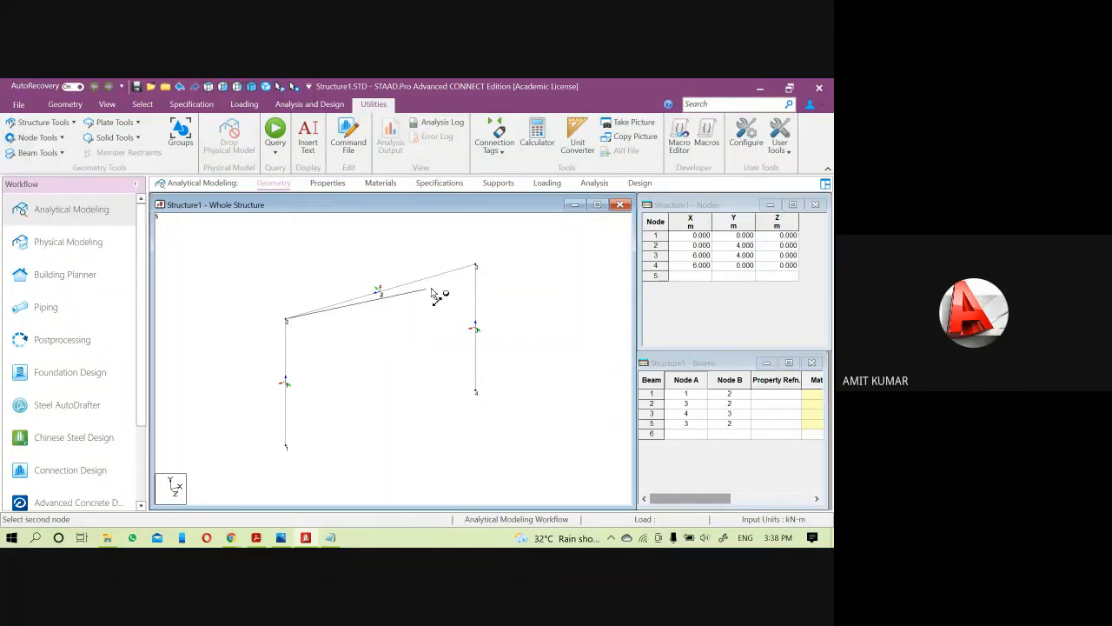
{"action": "left_click", "coordinate": [475, 266]}
{"action": "scroll", "coordinate": [391, 315], "scroll_direction": "up", "scroll_amount": 2}
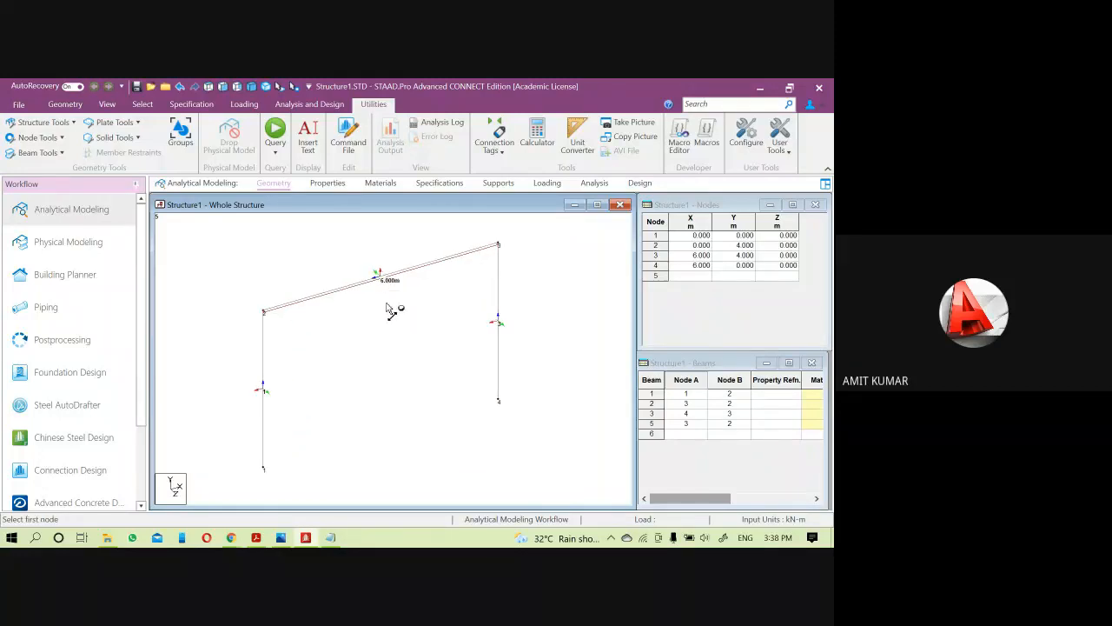
- Measure the node-to-node distance down the column from node 3 to node 4
{"action": "left_click", "coordinate": [502, 240]}
{"action": "left_click", "coordinate": [503, 402]}
{"action": "scroll", "coordinate": [429, 367], "scroll_direction": "down", "scroll_amount": 2}
{"action": "scroll", "coordinate": [505, 372], "scroll_direction": "up", "scroll_amount": 1}
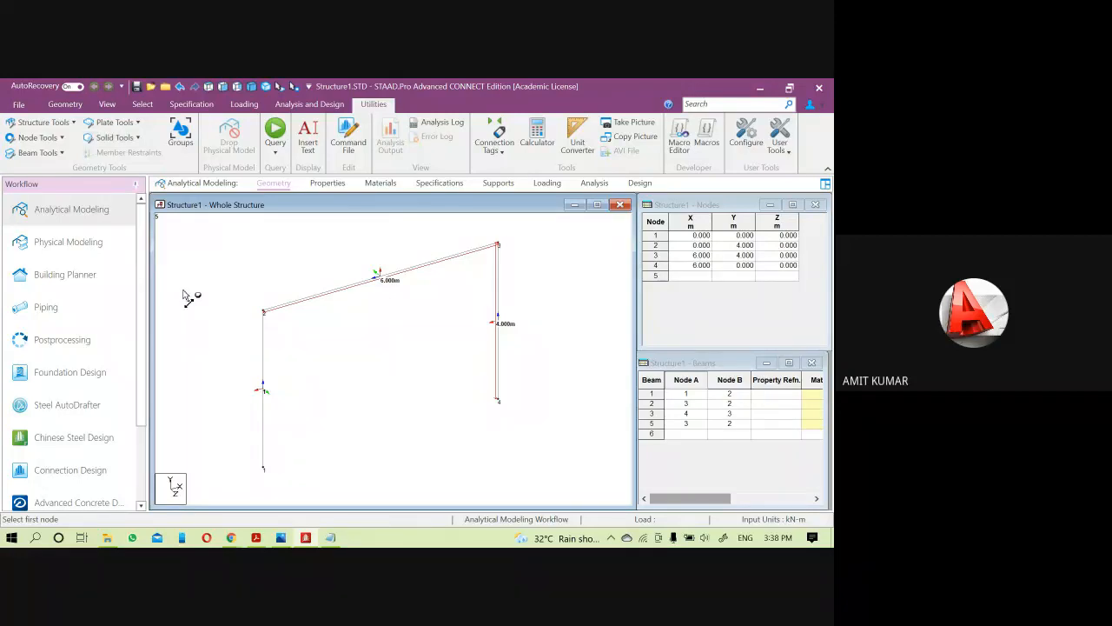
- Remove the node-to-node distances displayed on the top beam and the column
{"action": "left_click", "coordinate": [66, 138]}
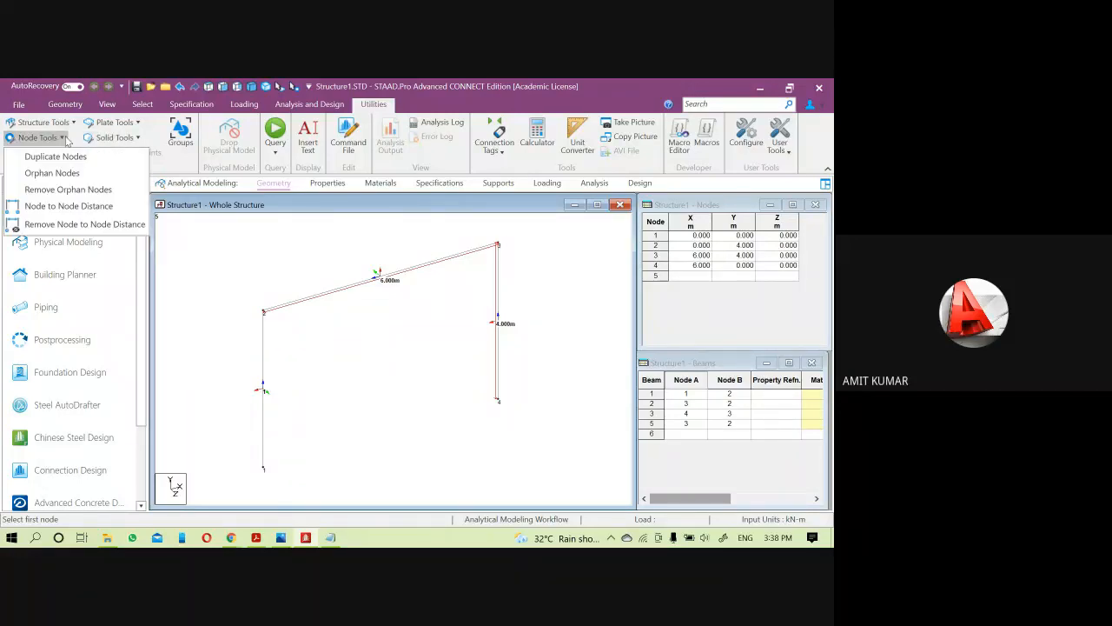
{"action": "left_click", "coordinate": [42, 227]}
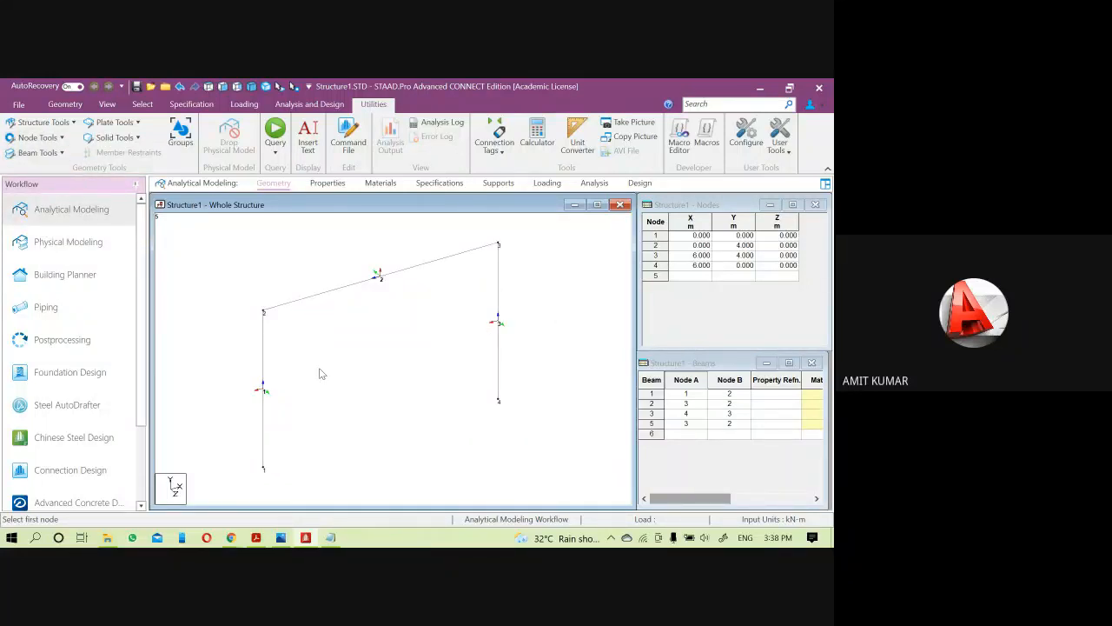
{"action": "scroll", "coordinate": [330, 432], "scroll_direction": "down", "scroll_amount": 1}
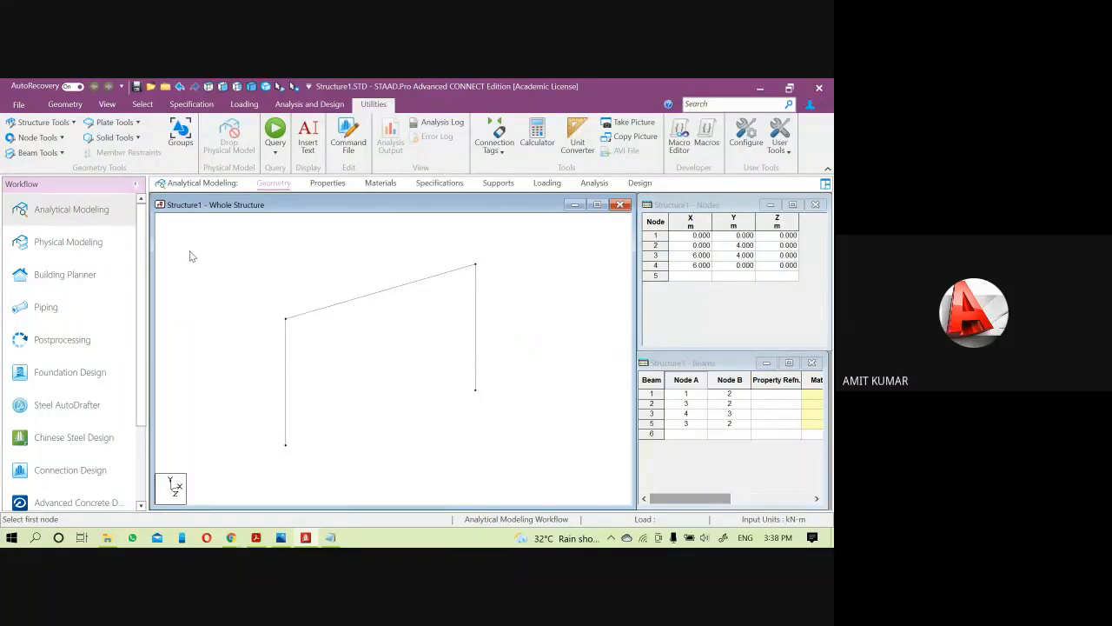
- Display the beam dimensions for the whole view with the Dimension to View option
{"action": "left_click", "coordinate": [63, 153]}
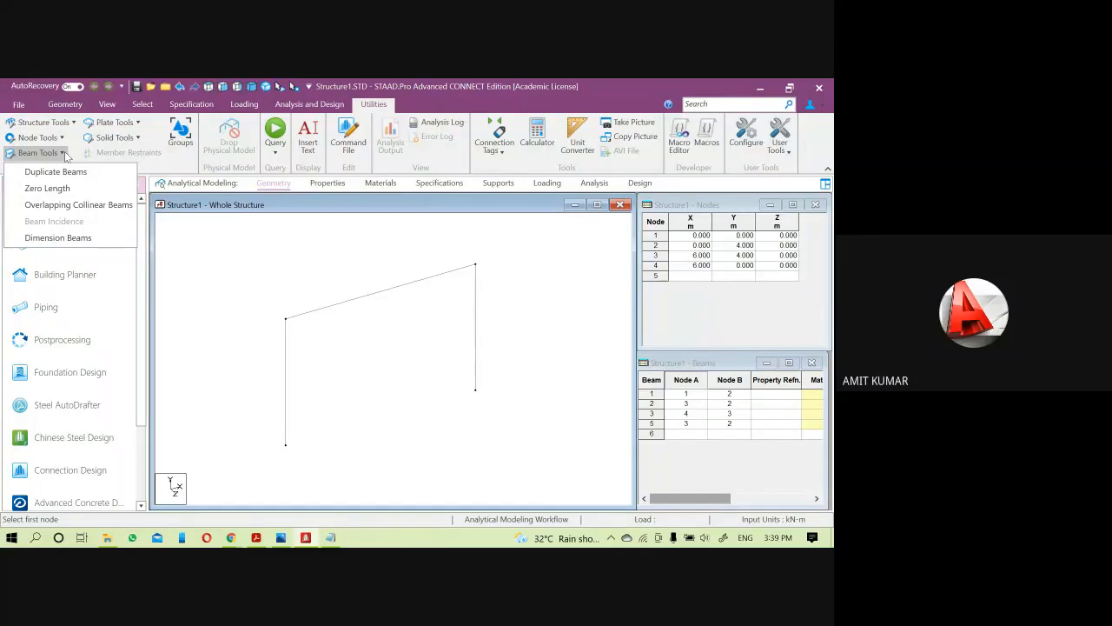
{"action": "left_click", "coordinate": [67, 240]}
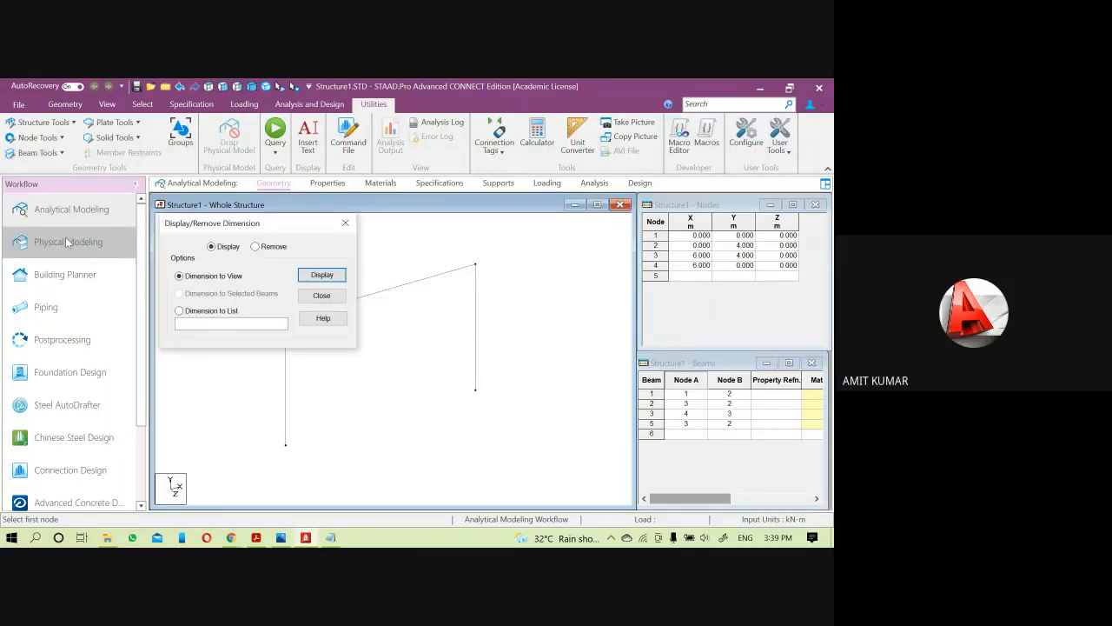
{"action": "left_click", "coordinate": [61, 153]}
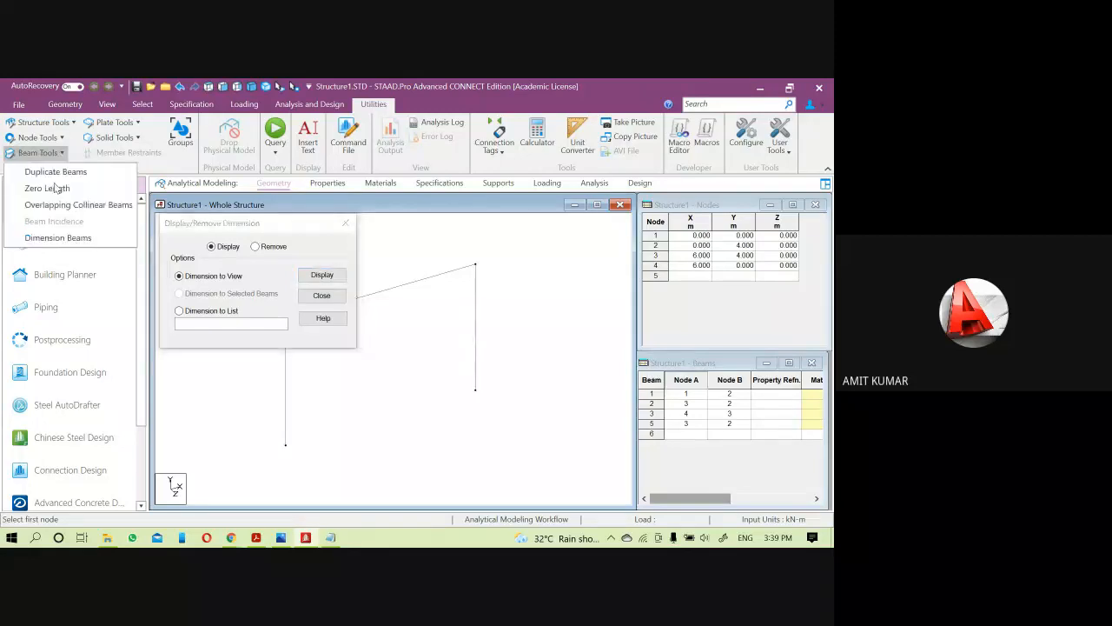
{"action": "left_click", "coordinate": [182, 229]}
{"action": "left_click_drag", "start_coordinate": [253, 230], "coordinate": [355, 192]}
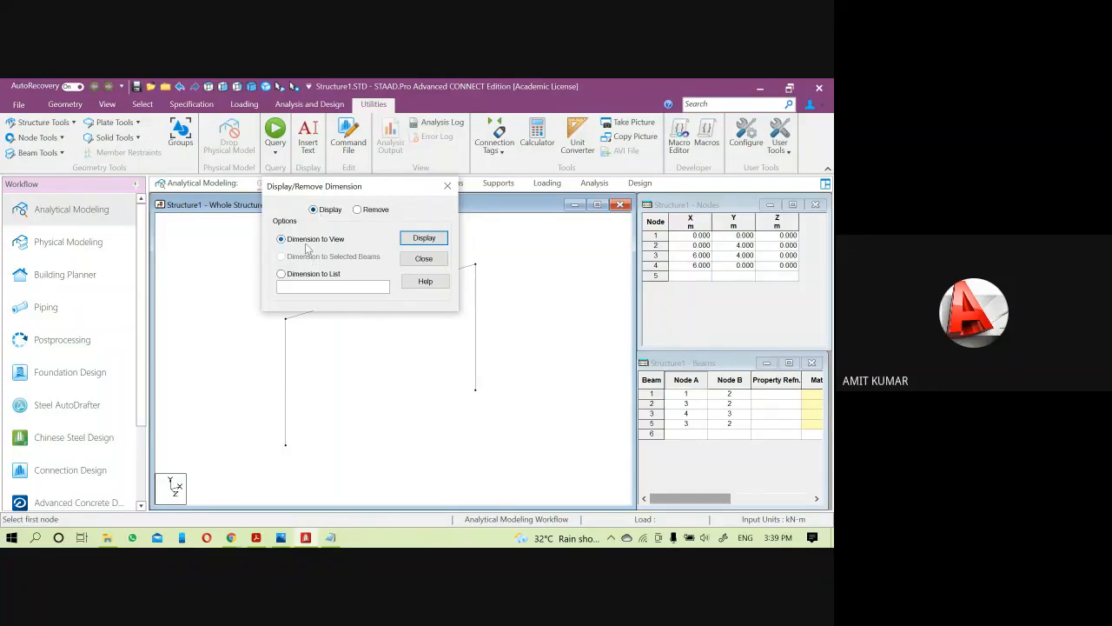
{"action": "left_click_drag", "start_coordinate": [380, 192], "coordinate": [223, 149]}
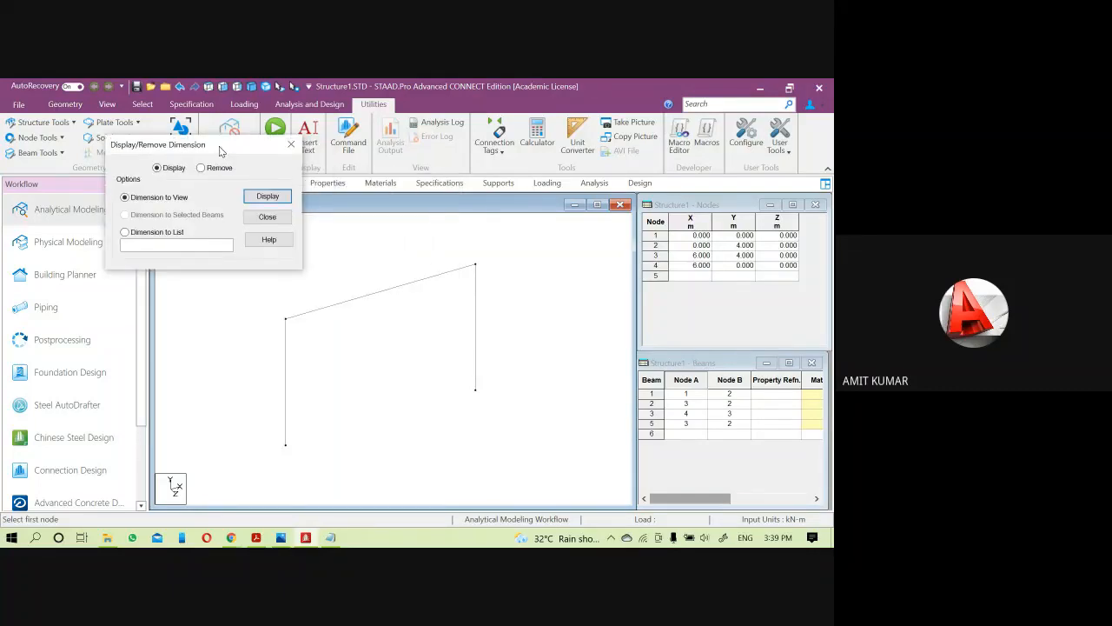
{"action": "left_click", "coordinate": [273, 200]}
{"action": "left_click", "coordinate": [292, 145]}
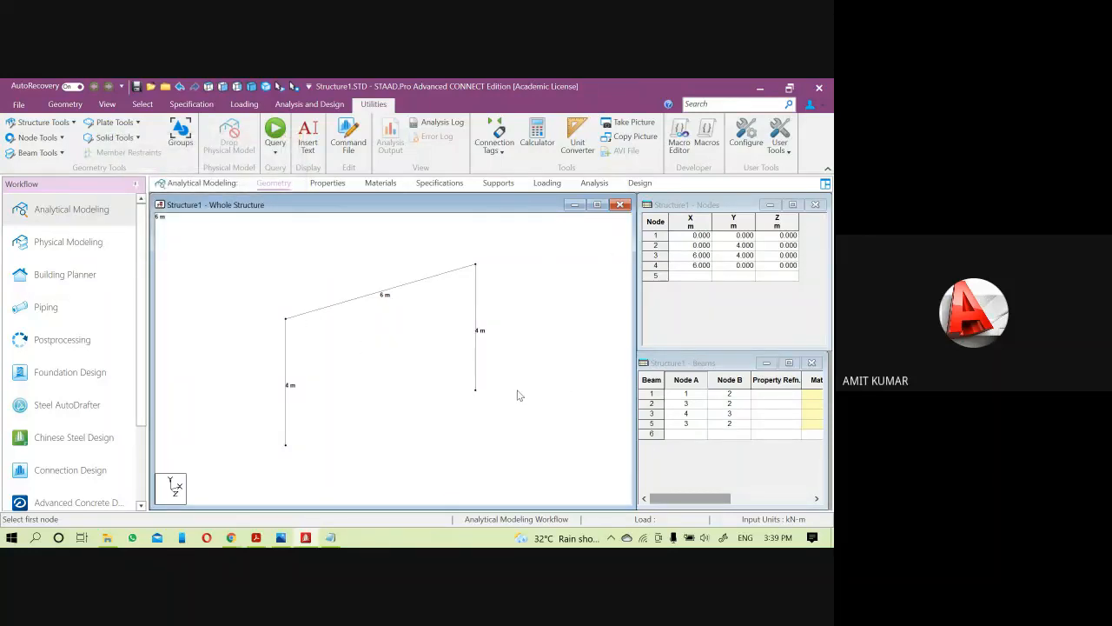
- Remove the beam dimensions from the view using the Dimension to View option and close the dimension dialog
{"action": "left_click", "coordinate": [61, 153]}
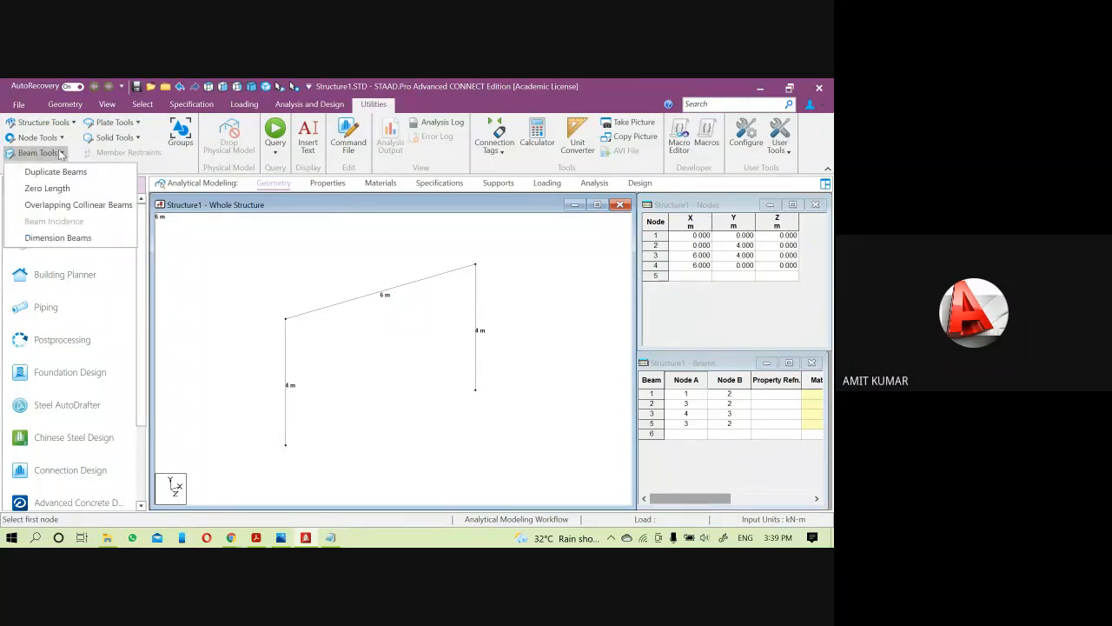
{"action": "left_click", "coordinate": [85, 237]}
{"action": "left_click", "coordinate": [255, 246]}
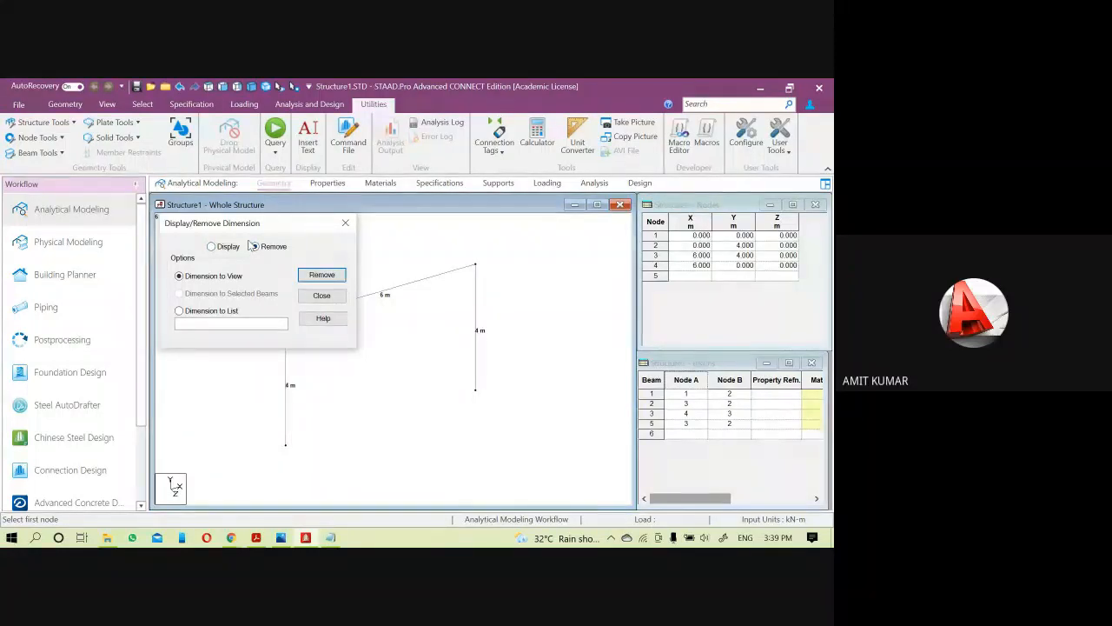
{"action": "left_click", "coordinate": [311, 278]}
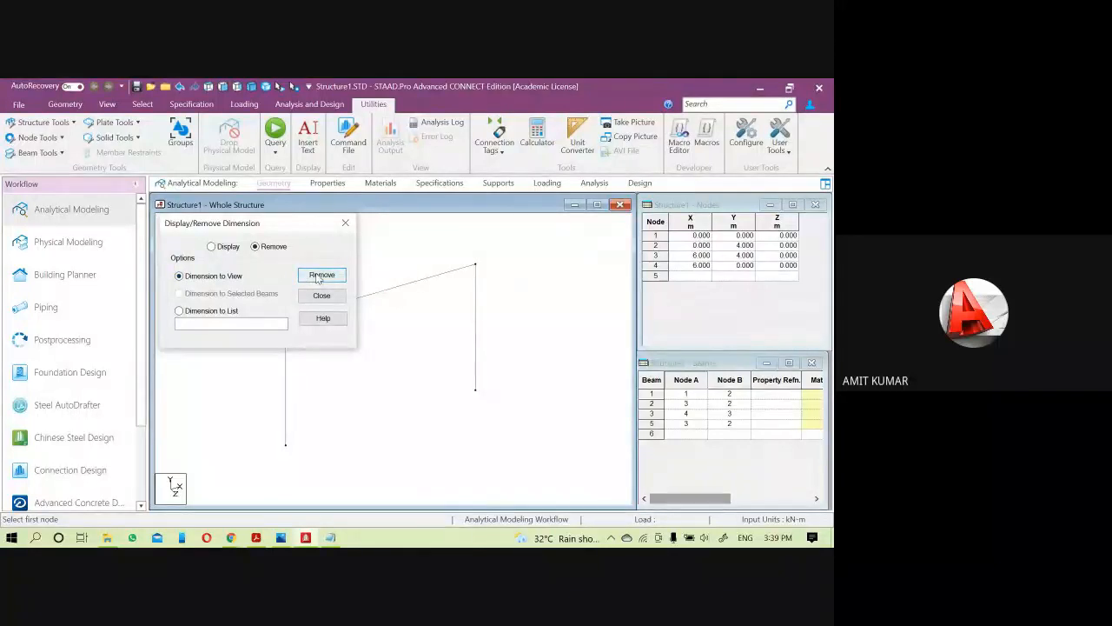
{"action": "left_click", "coordinate": [344, 225]}
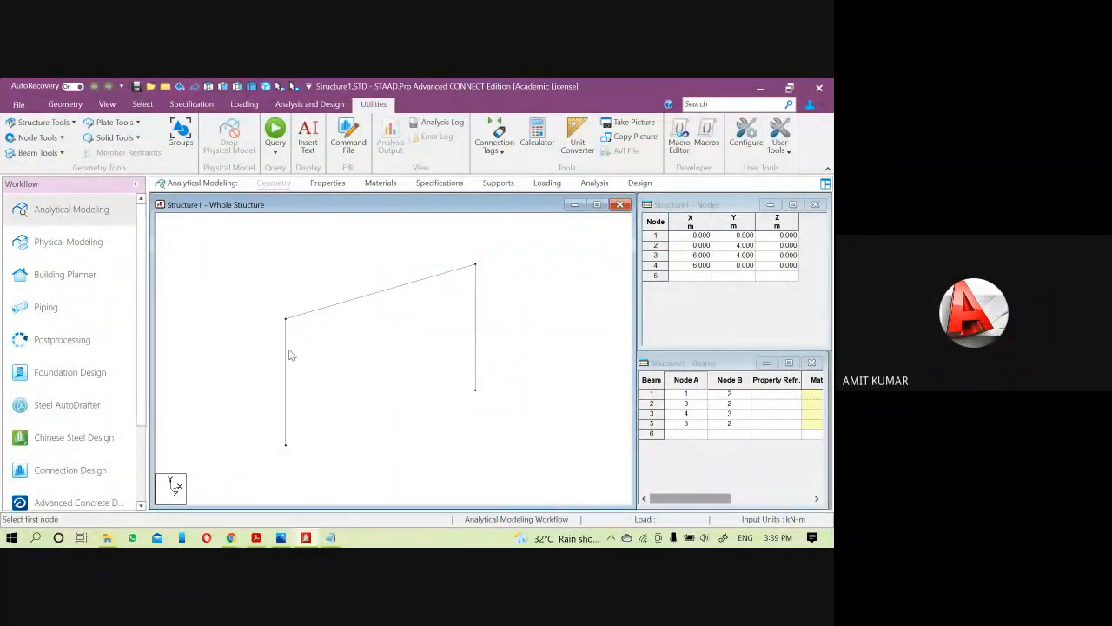
- Display the dimensions of the left column and the top beam with the Dimension to Selected Beams option
{"action": "left_click", "coordinate": [49, 155]}
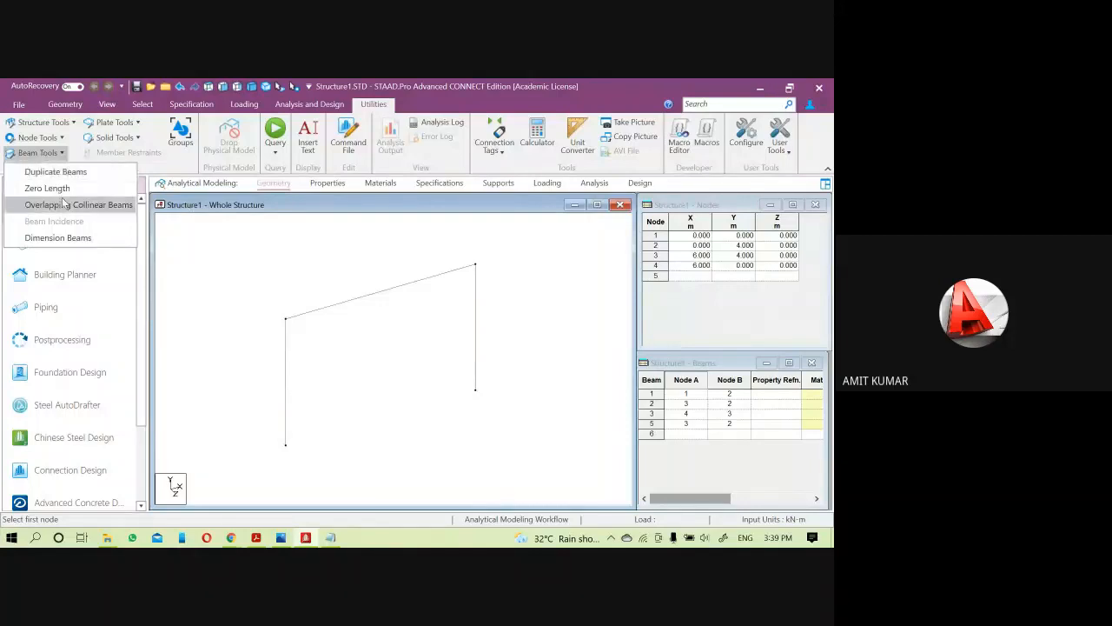
{"action": "left_click", "coordinate": [61, 237]}
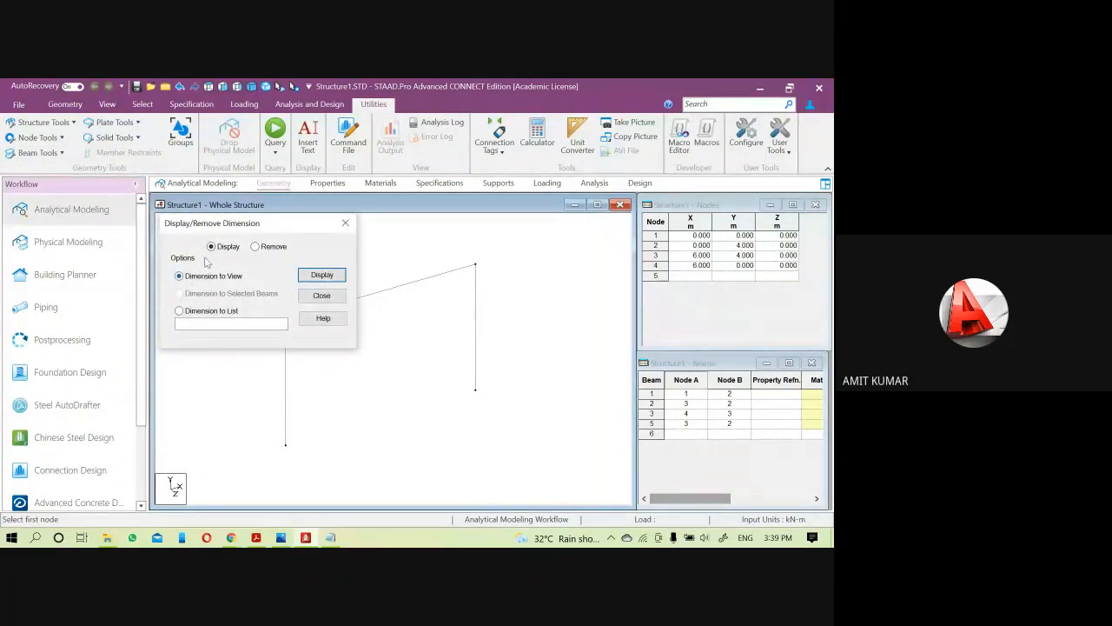
{"action": "left_click_drag", "start_coordinate": [213, 226], "coordinate": [345, 134]}
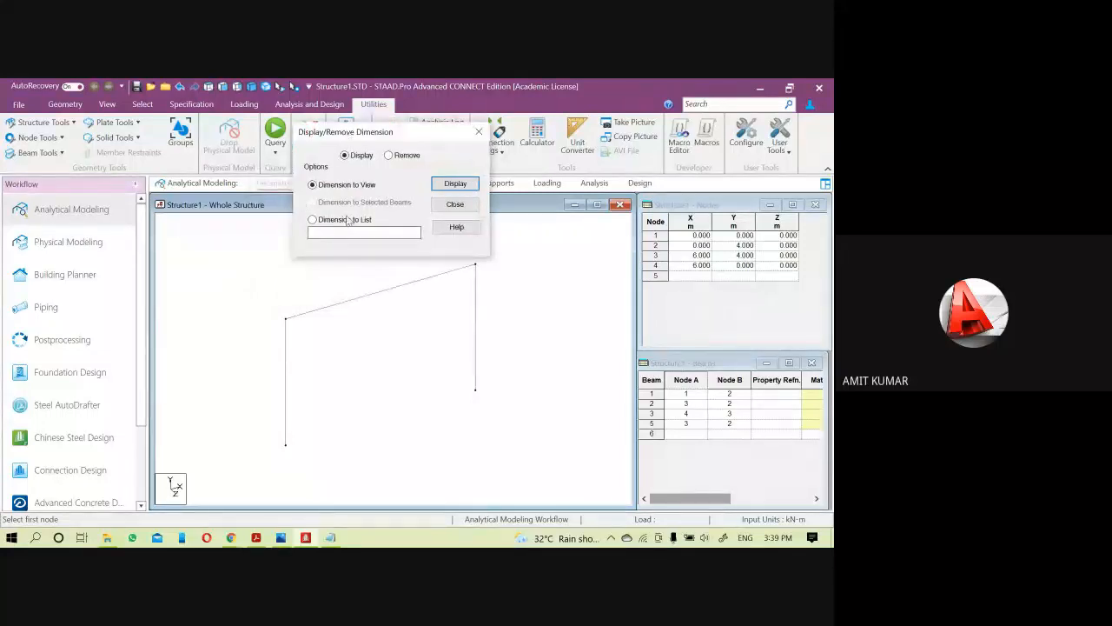
{"action": "left_click", "coordinate": [286, 345]}
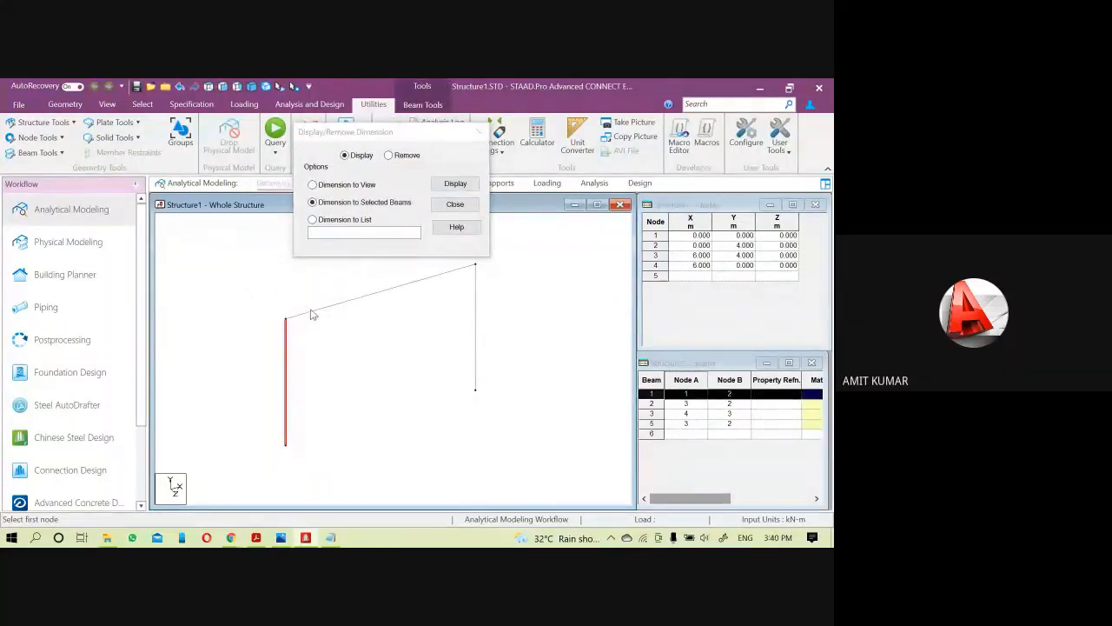
{"action": "left_click", "coordinate": [311, 313], "text": "ctrl"}
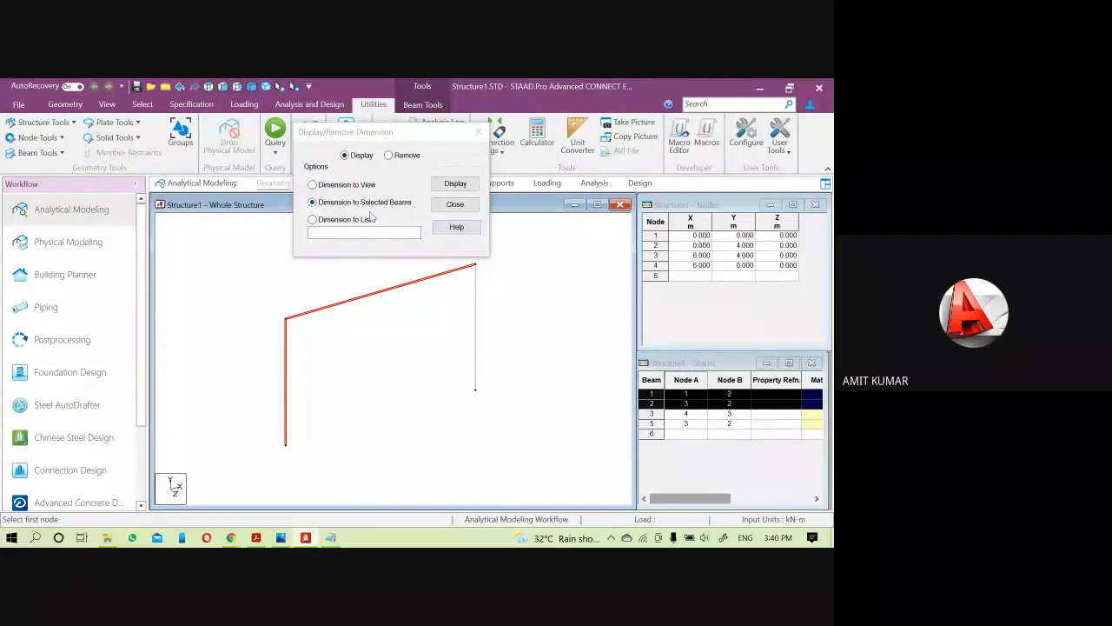
{"action": "left_click", "coordinate": [459, 186]}
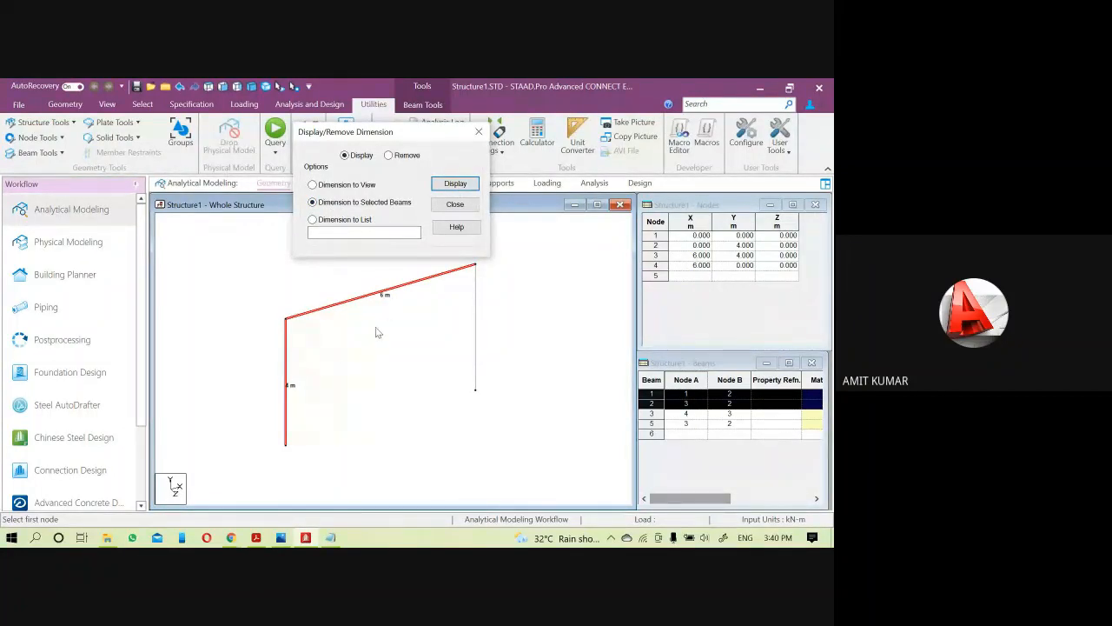
{"action": "left_click", "coordinate": [378, 334]}
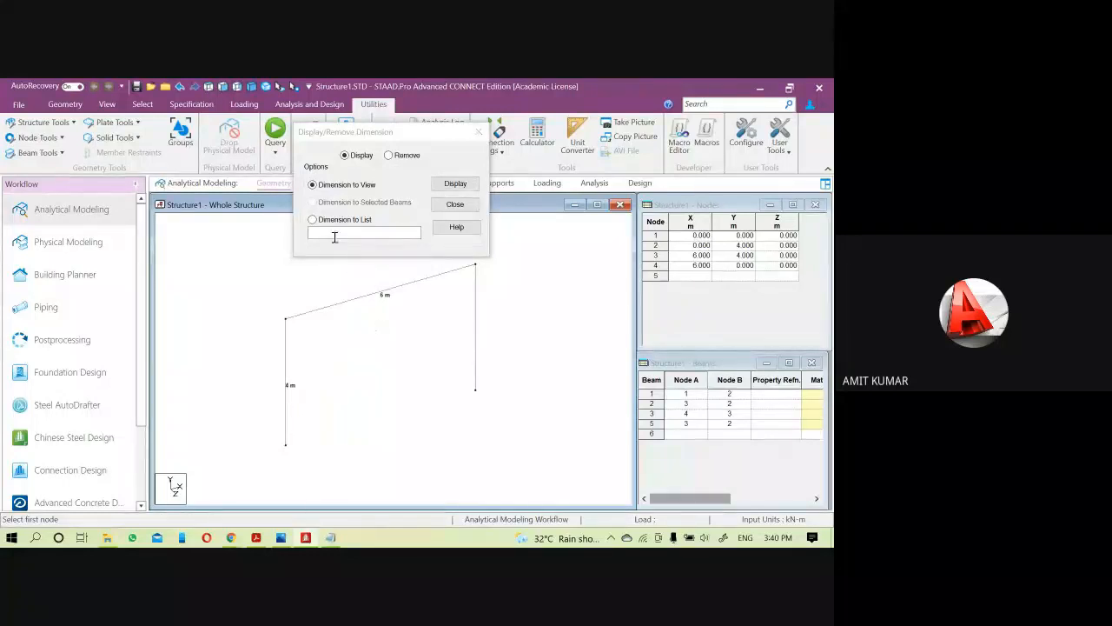
- Remove the dimension from the top beam only, using the Dimension to Selected Beams option
{"action": "left_click", "coordinate": [355, 304]}
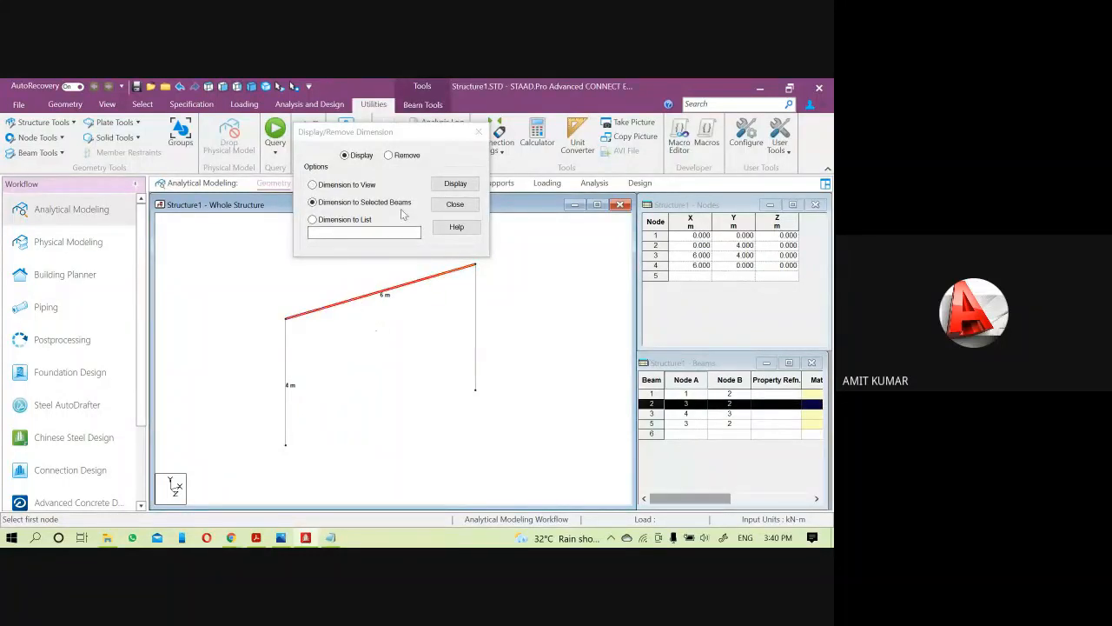
{"action": "left_click", "coordinate": [388, 156]}
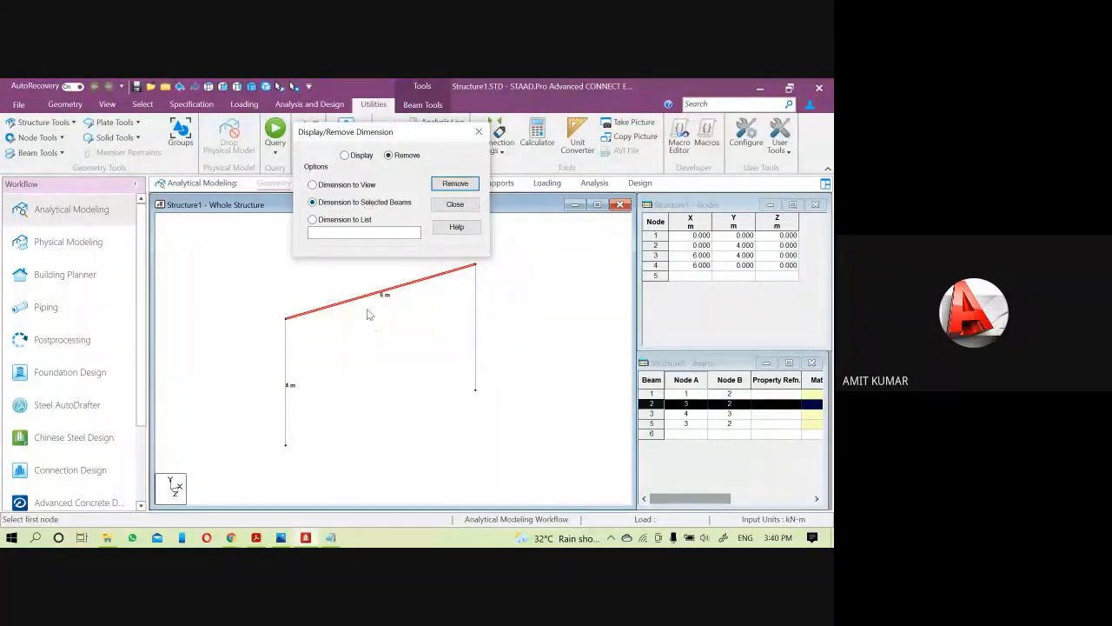
{"action": "key", "text": "Return"}
{"action": "left_click", "coordinate": [392, 365]}
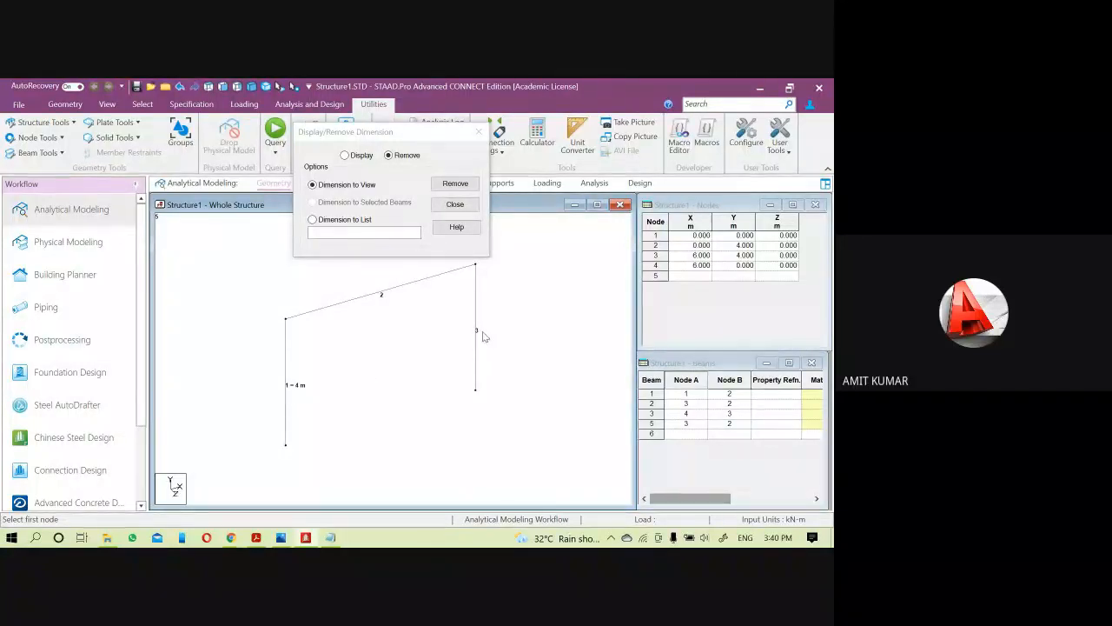
- Display the dimension of beam 3 by listing its number with the Dimension to List option
{"action": "left_click", "coordinate": [335, 232]}
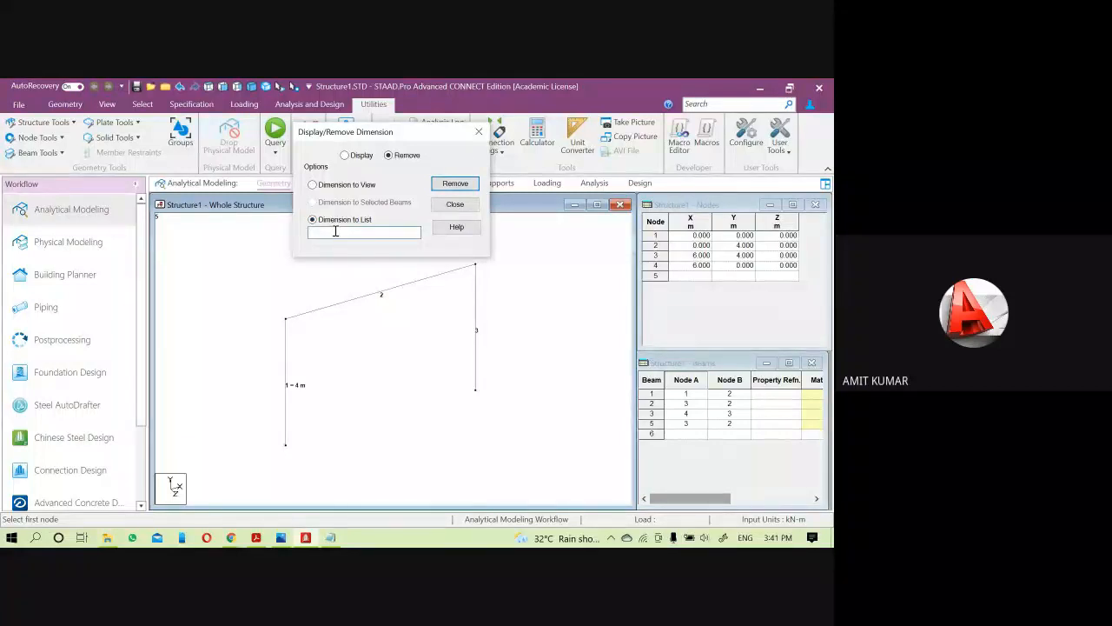
{"action": "type", "text": "3"}
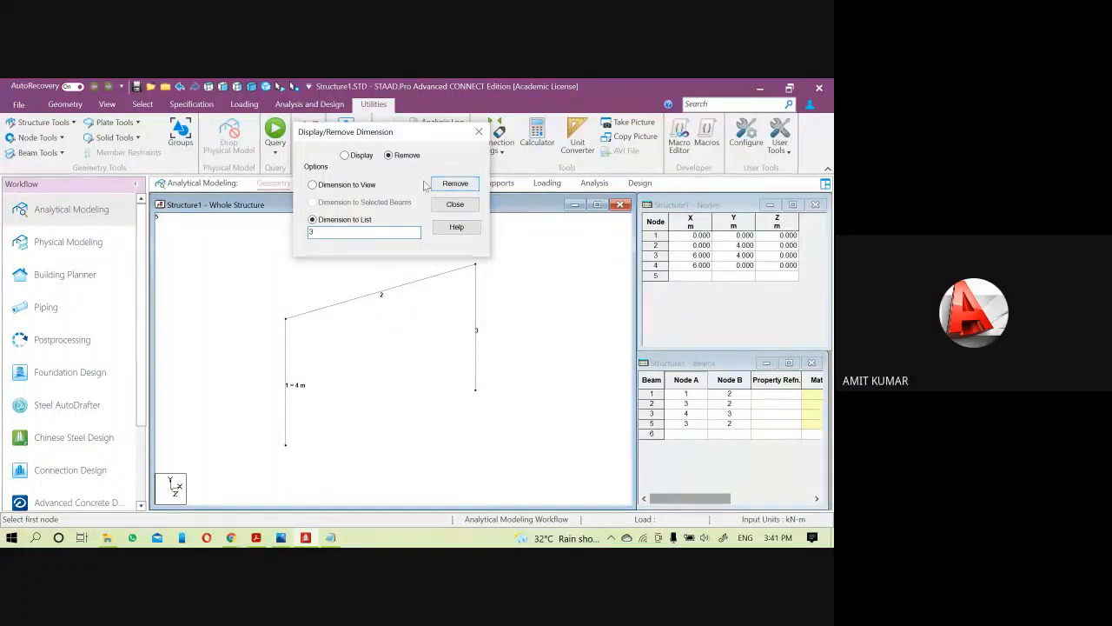
{"action": "left_click", "coordinate": [345, 156]}
{"action": "left_click", "coordinate": [452, 186]}
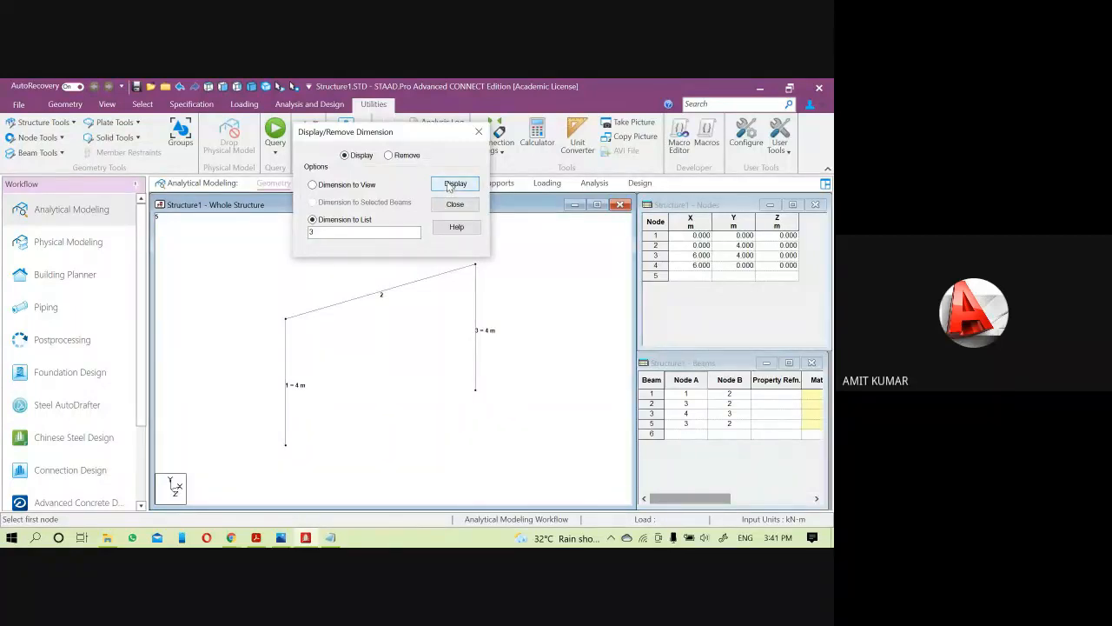
- Remove the dimension of beam 3 with the Dimension to List option and clear the list entry
{"action": "double_click", "coordinate": [365, 233]}
{"action": "left_click", "coordinate": [407, 156]}
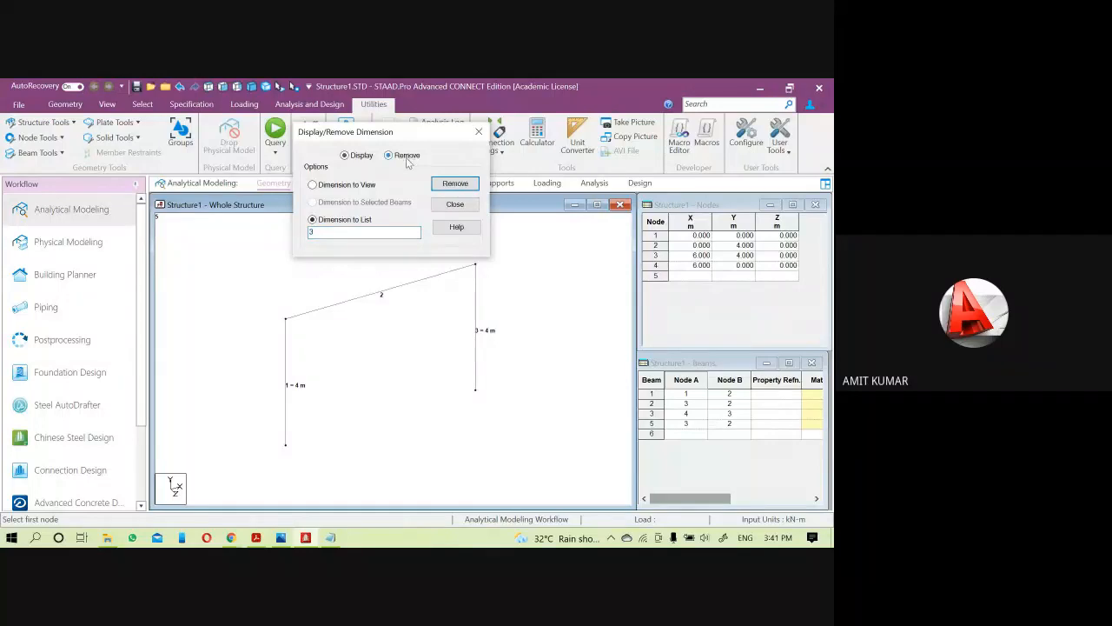
{"action": "left_click", "coordinate": [455, 184]}
{"action": "left_click", "coordinate": [343, 221]}
{"action": "key", "text": "BackSpace"}
- Display the dimension of beam 3 again with the Dimension to List option and close the dimension dialog
{"action": "left_click", "coordinate": [357, 156]}
{"action": "left_click", "coordinate": [334, 237]}
{"action": "type", "text": "3"}
{"action": "left_click", "coordinate": [440, 185]}
{"action": "left_click", "coordinate": [478, 131]}
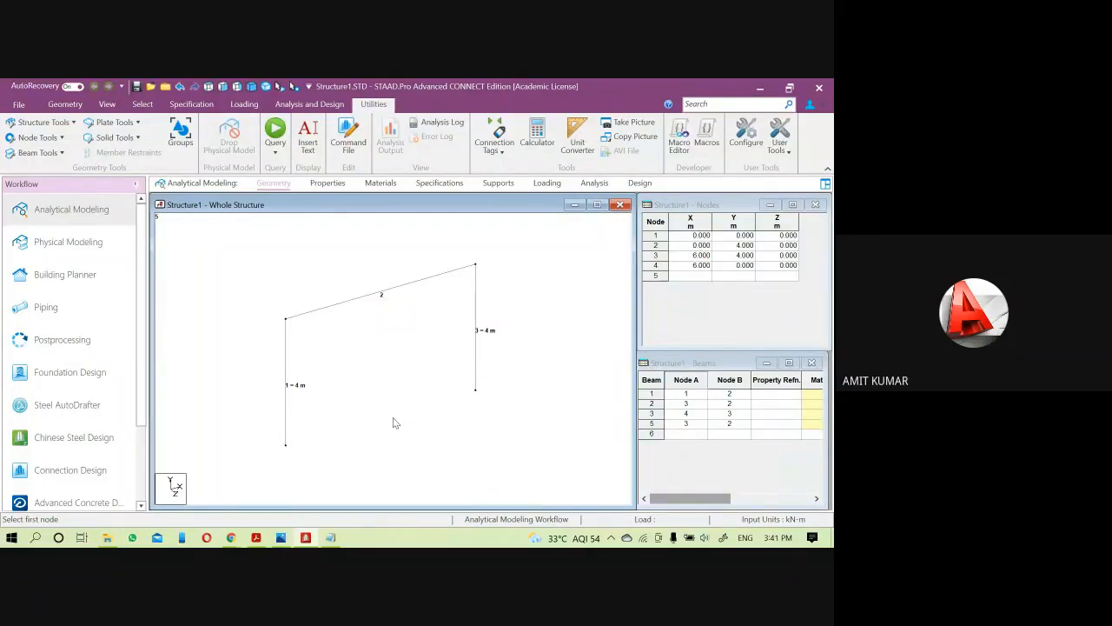
- Select the whole frame and examine the English, Metric and Custom length and force choices in the Input Units settings
{"action": "left_click_drag", "start_coordinate": [527, 443], "coordinate": [215, 261]}
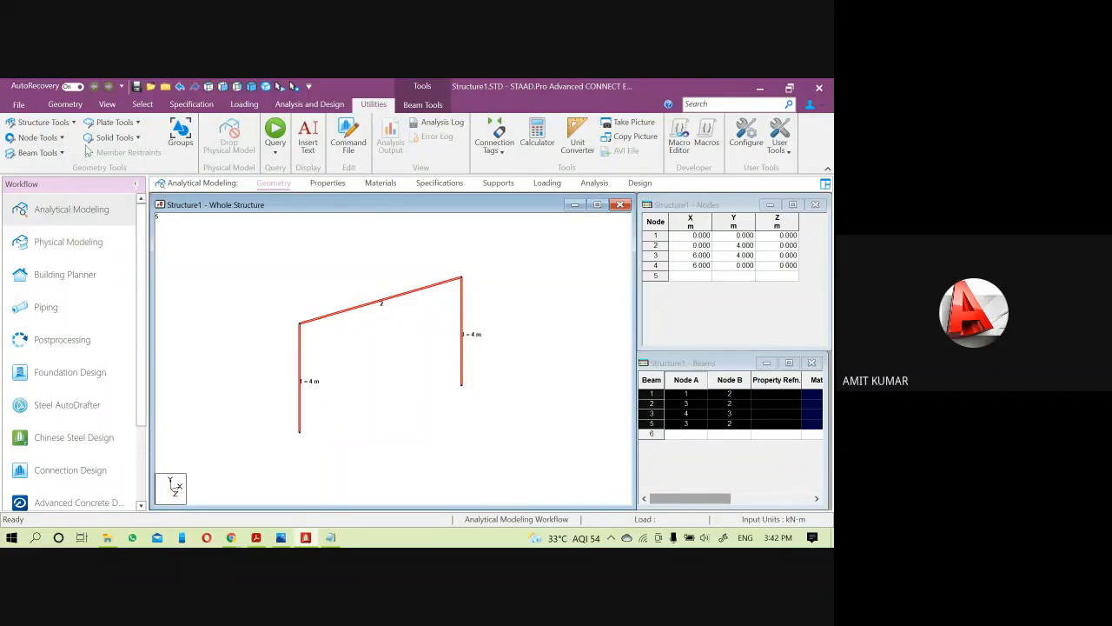
{"action": "left_click", "coordinate": [65, 106]}
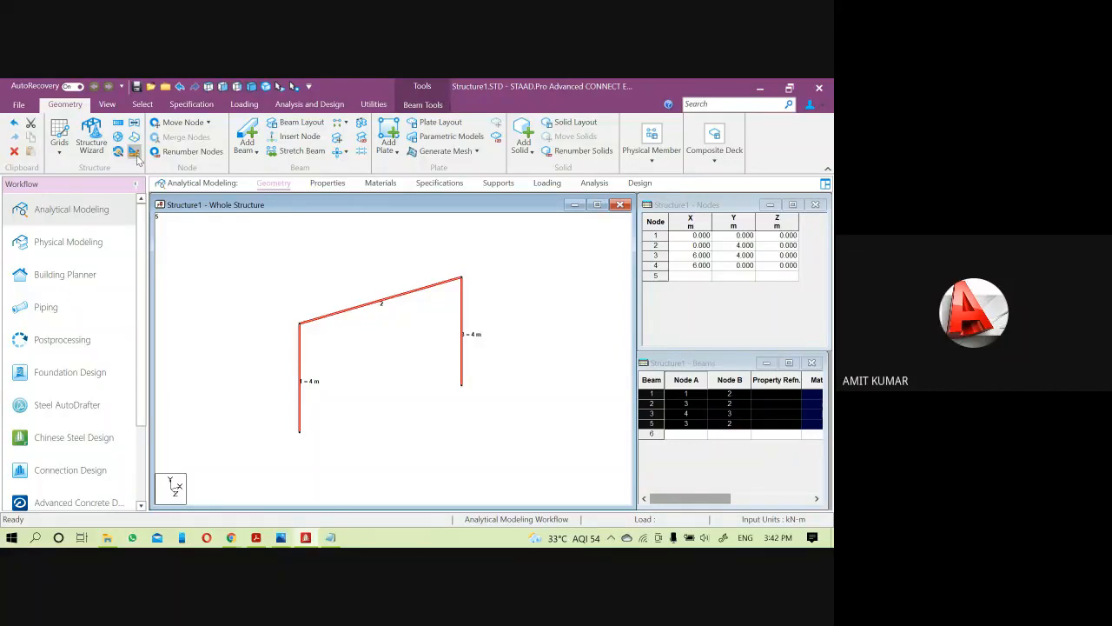
{"action": "left_click", "coordinate": [134, 152]}
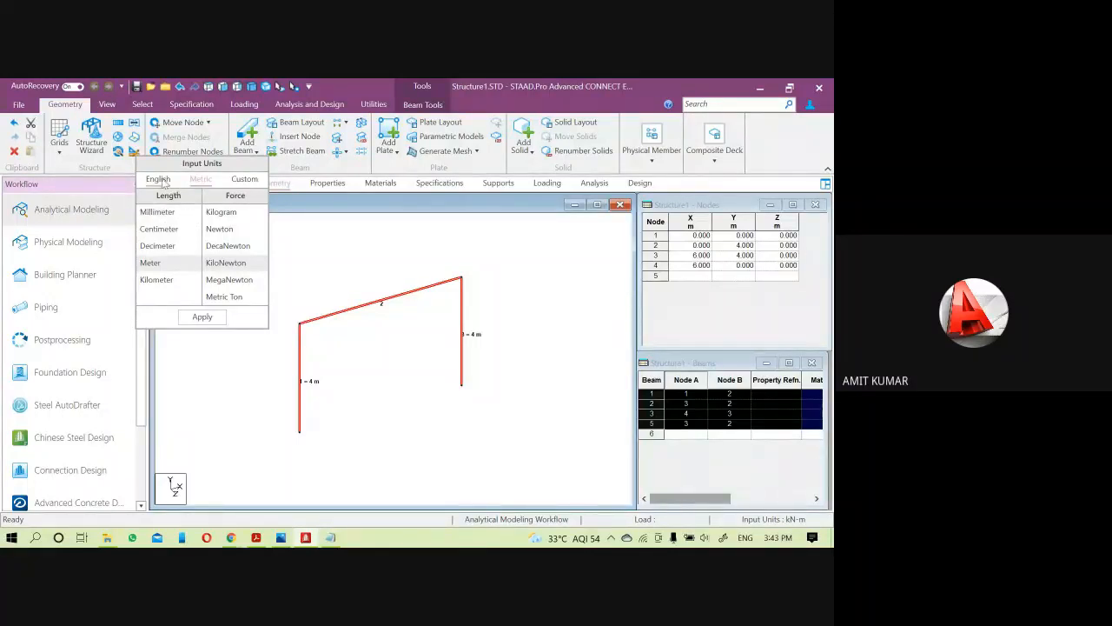
{"action": "left_click", "coordinate": [161, 179]}
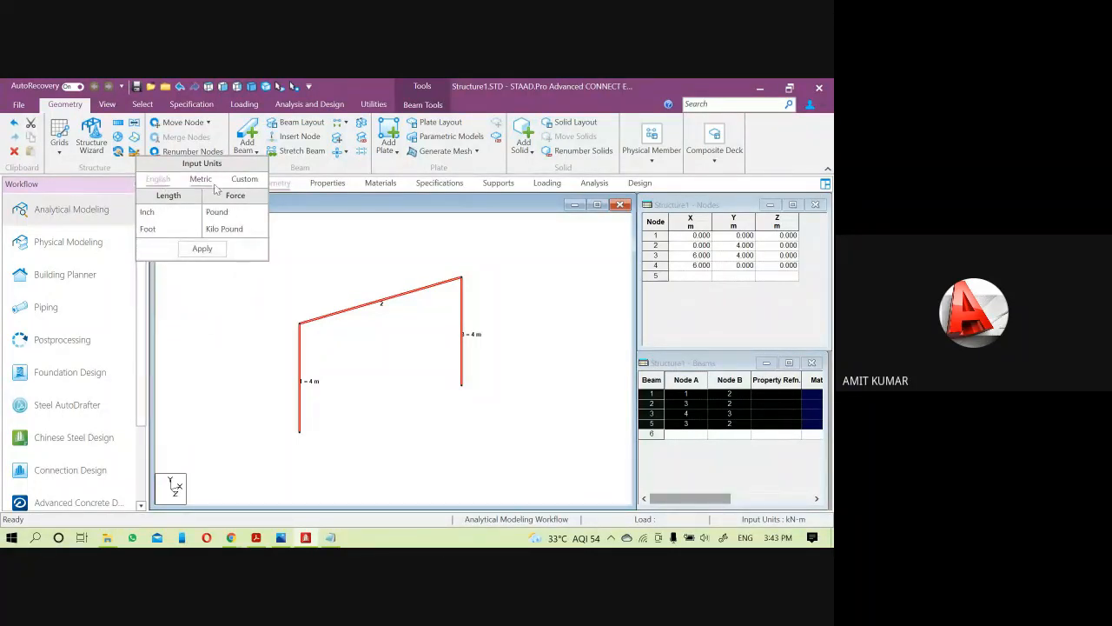
{"action": "left_click", "coordinate": [245, 180]}
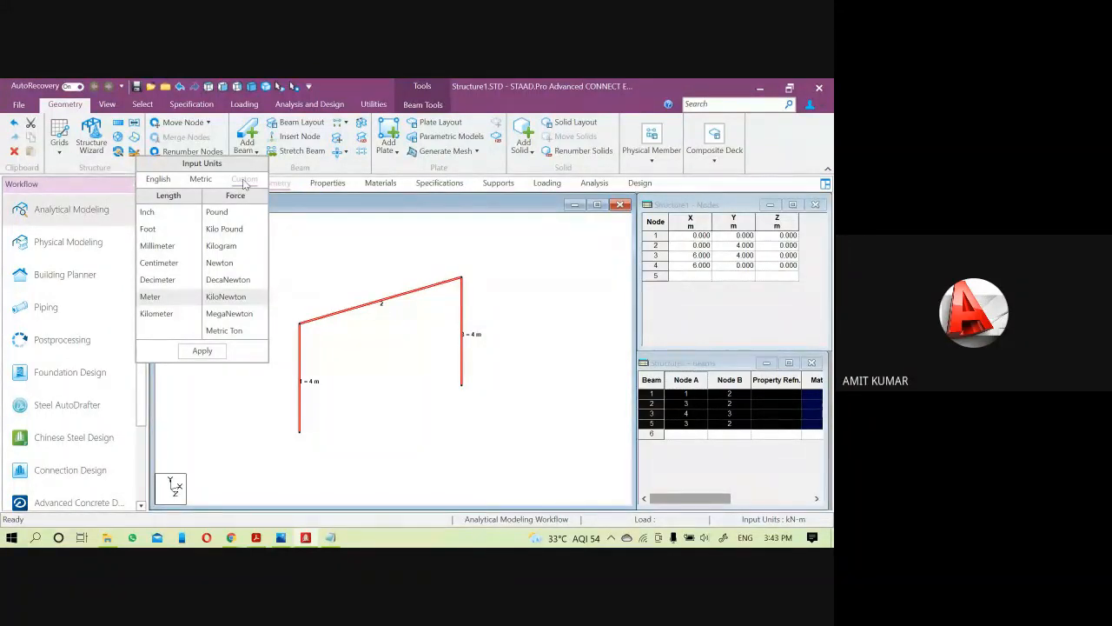
{"action": "left_click", "coordinate": [200, 179]}
{"action": "left_click", "coordinate": [249, 179]}
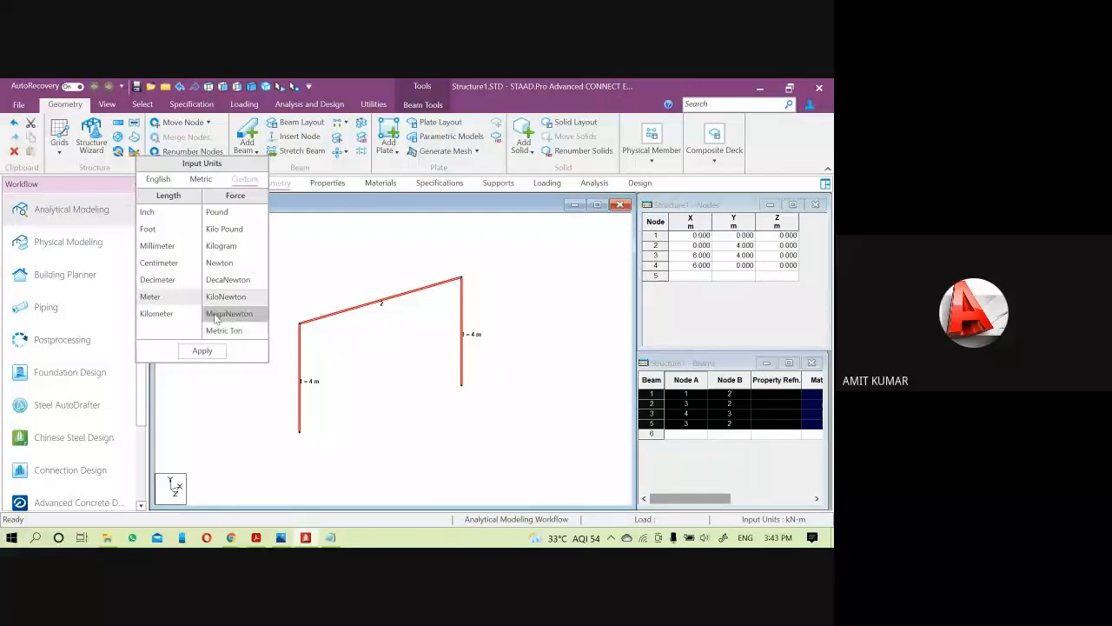
{"action": "left_click", "coordinate": [201, 179]}
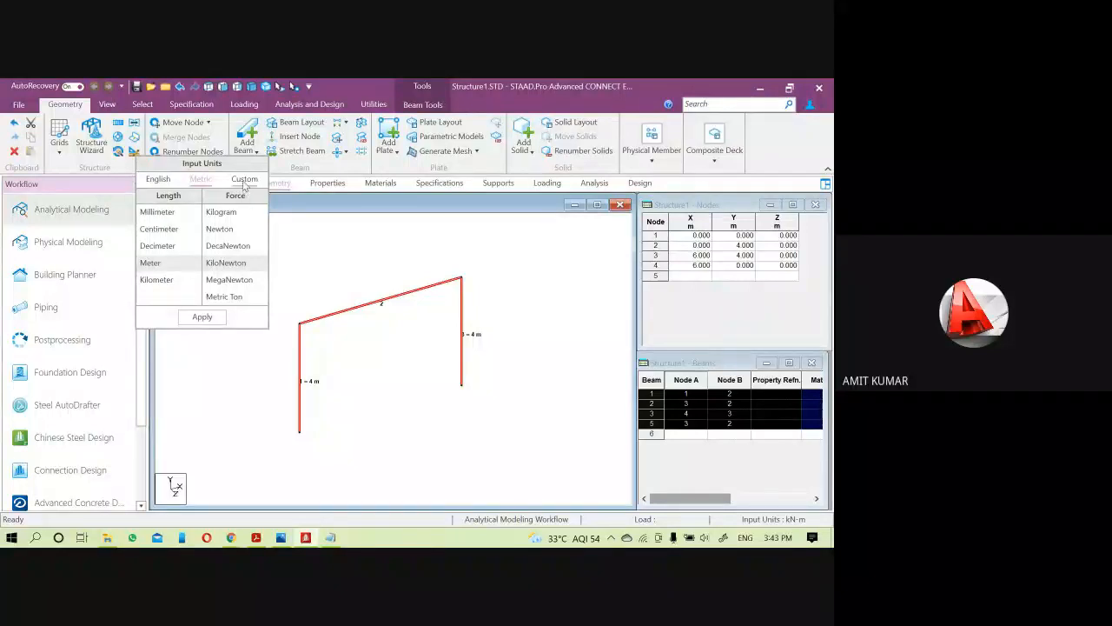
{"action": "left_click", "coordinate": [159, 180]}
- Set the input units to the metric Millimeter for length and Newton for force, and apply them
{"action": "left_click", "coordinate": [191, 181]}
{"action": "left_click", "coordinate": [160, 218]}
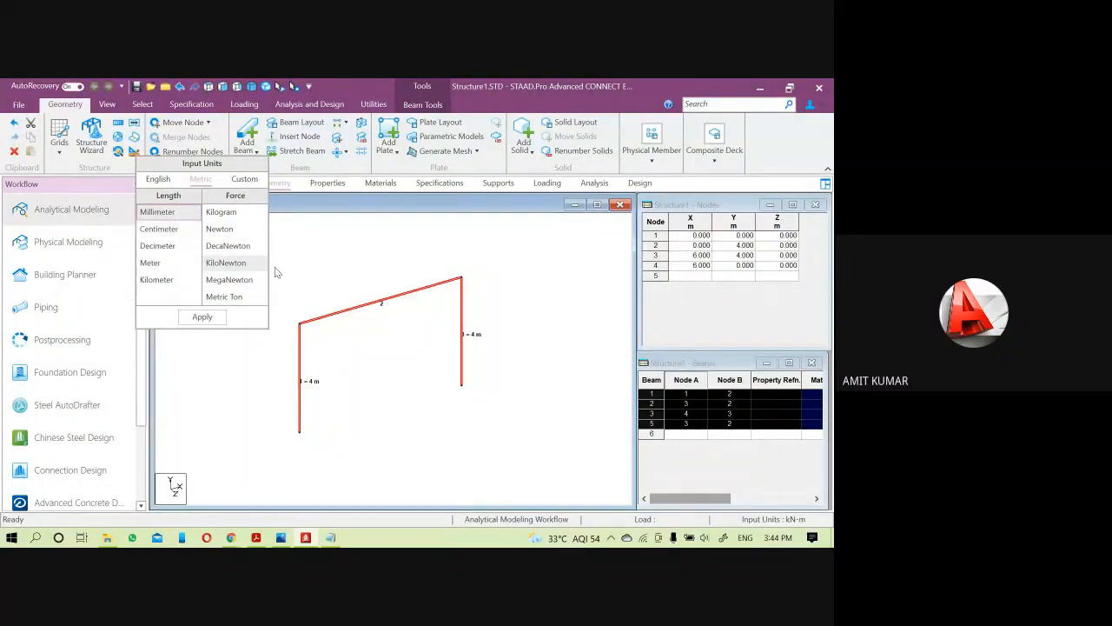
{"action": "left_click", "coordinate": [233, 232]}
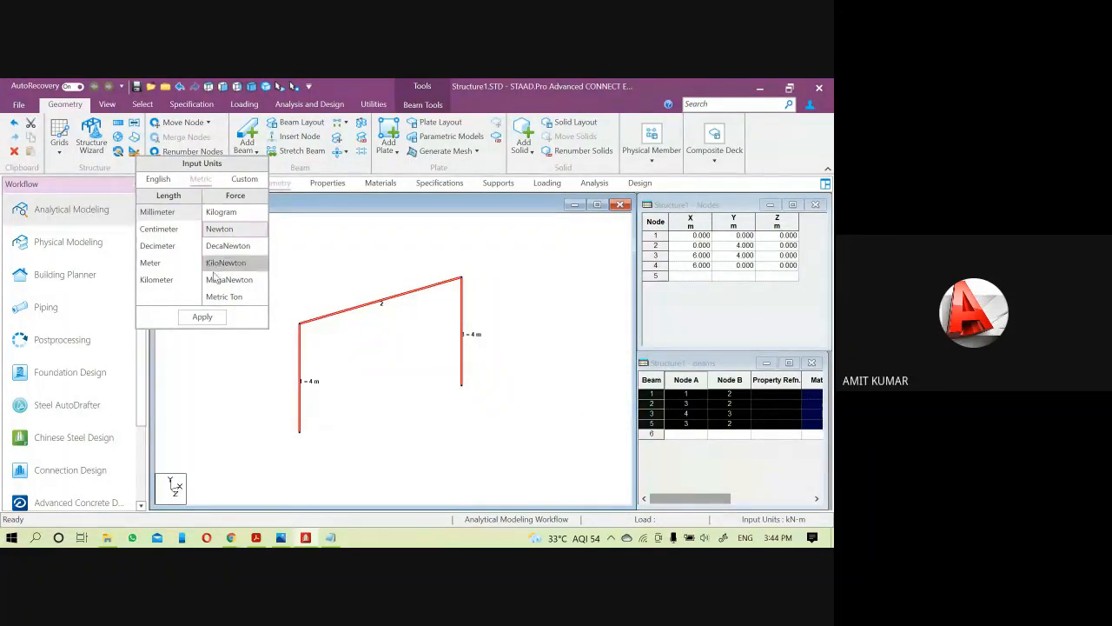
{"action": "left_click", "coordinate": [201, 317]}
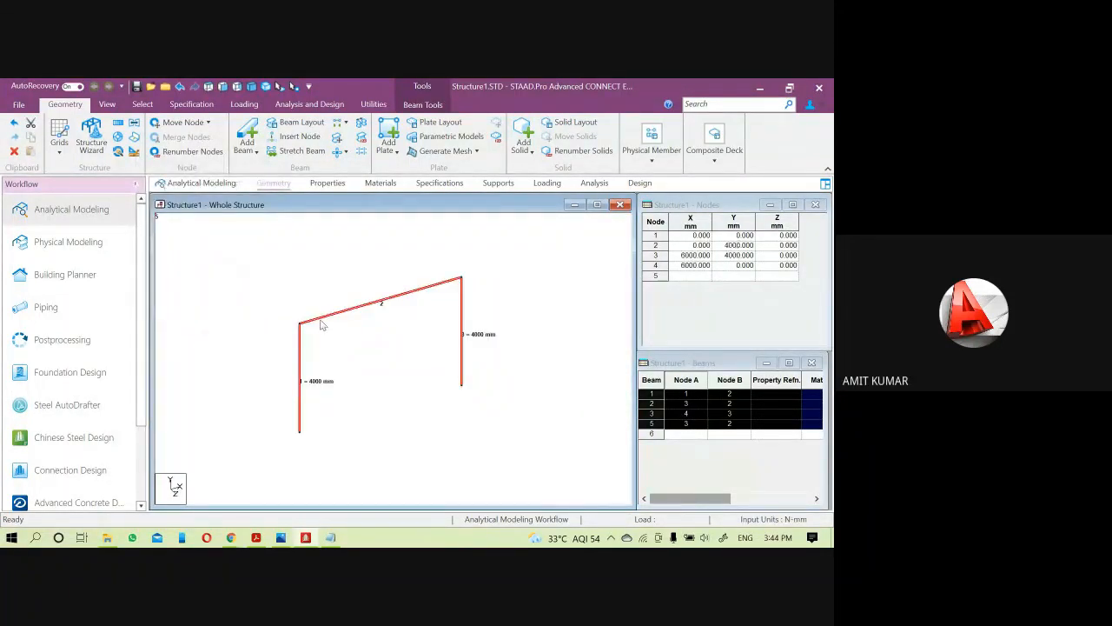
- Inspect the geometry details of the top beam in its beam properties dialog and close it
{"action": "left_click", "coordinate": [322, 322]}
{"action": "double_click", "coordinate": [321, 323]}
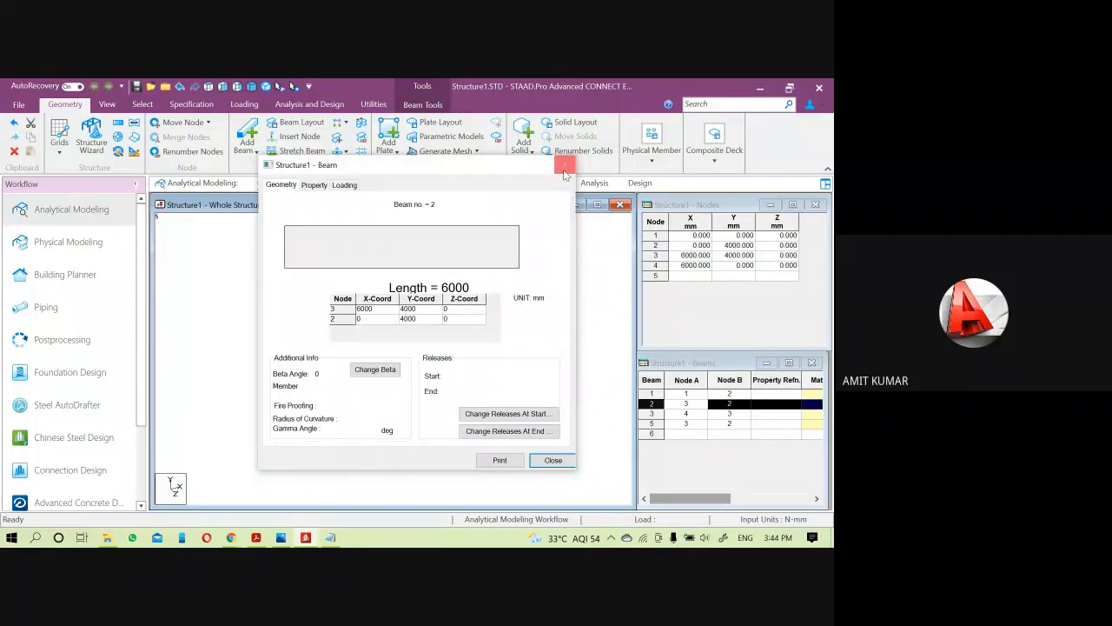
{"action": "left_click", "coordinate": [564, 173]}
- Delete all the beams of the frame but keep their now unattached nodes
{"action": "scroll", "coordinate": [393, 328], "scroll_direction": "down", "scroll_amount": 2}
{"action": "left_click", "coordinate": [395, 373]}
{"action": "left_click_drag", "start_coordinate": [512, 459], "coordinate": [234, 253]}
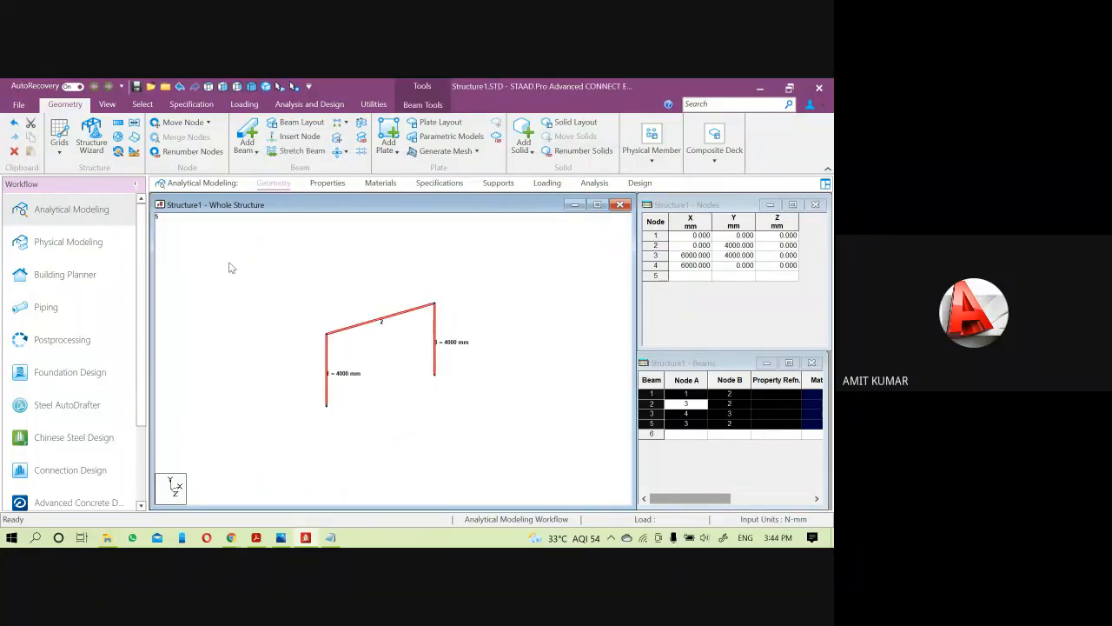
{"action": "key", "text": "Delete"}
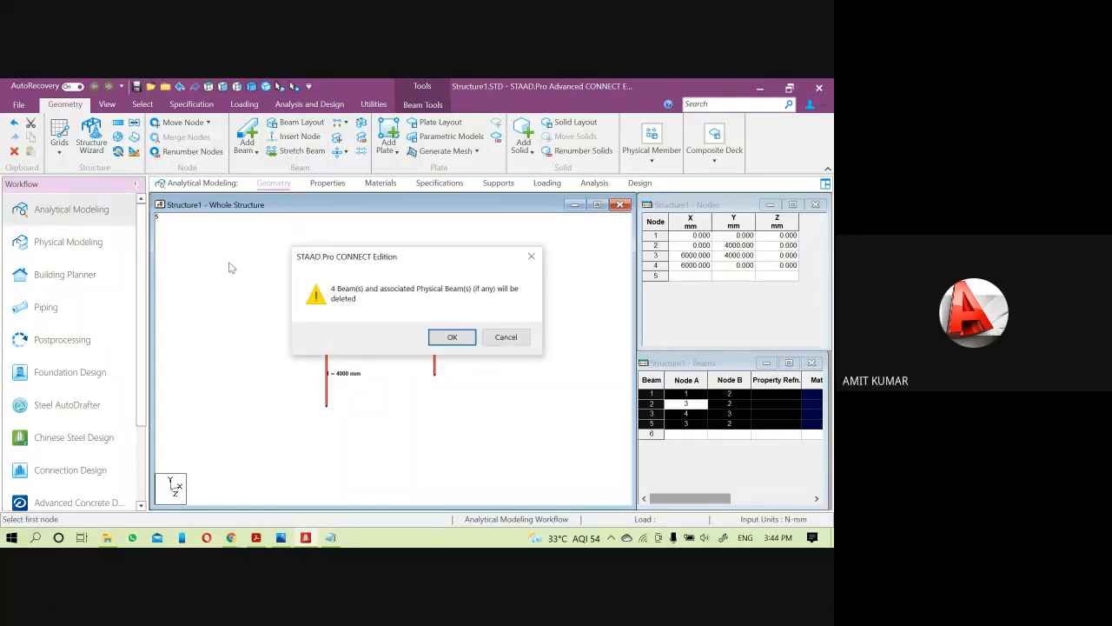
{"action": "key", "text": "Return"}
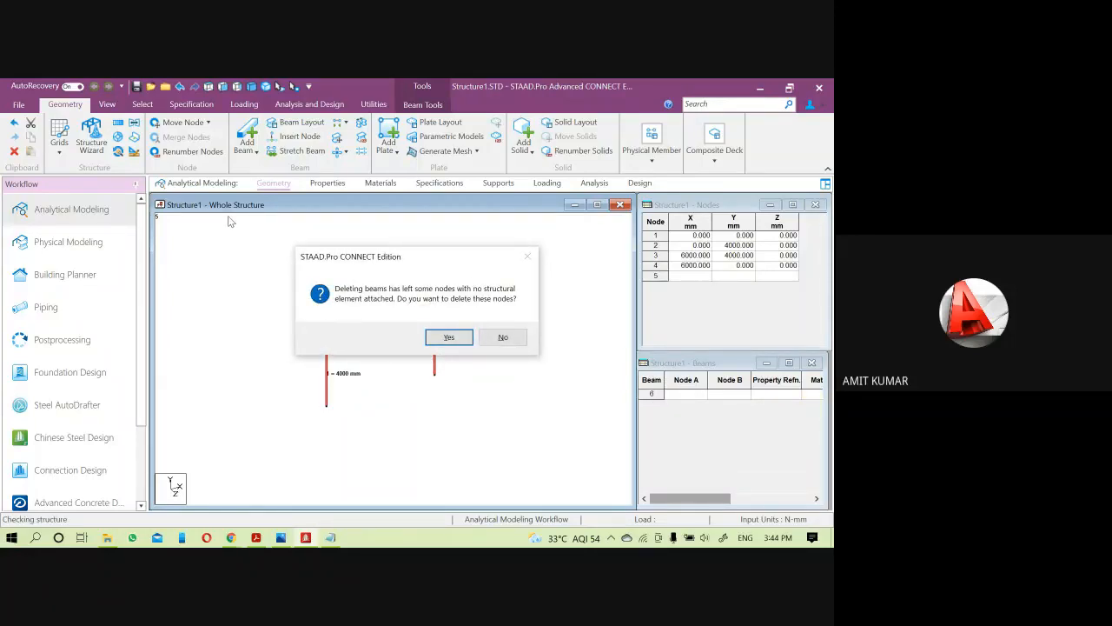
{"action": "left_click", "coordinate": [503, 338]}
- Select all four remaining nodes with the Node Cursor
{"action": "scroll", "coordinate": [443, 363], "scroll_direction": "up", "scroll_amount": 3}
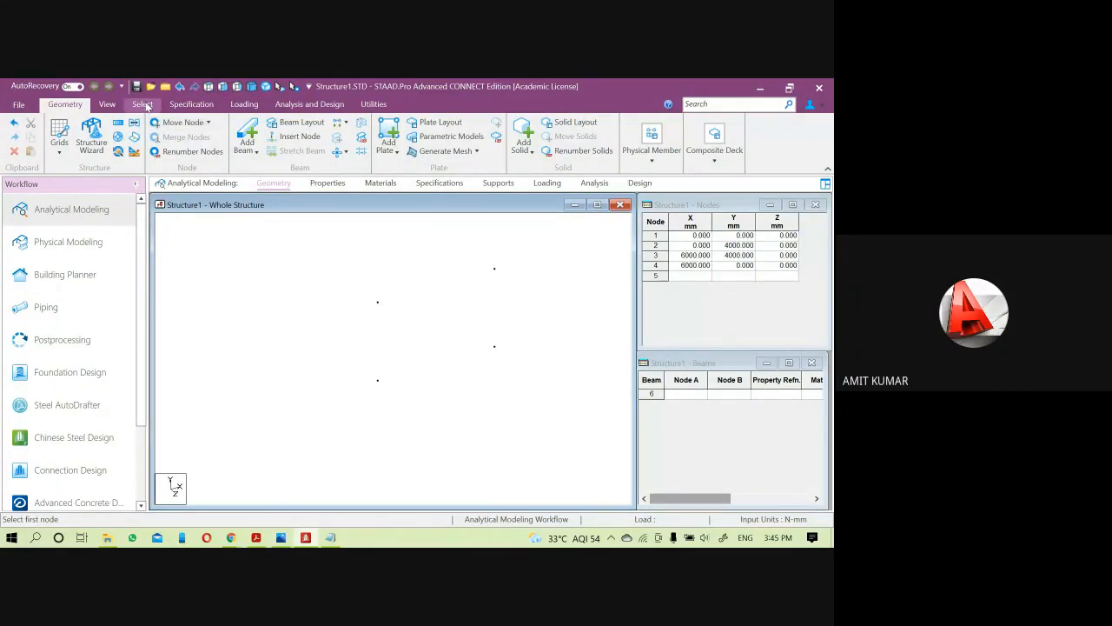
{"action": "left_click", "coordinate": [142, 104]}
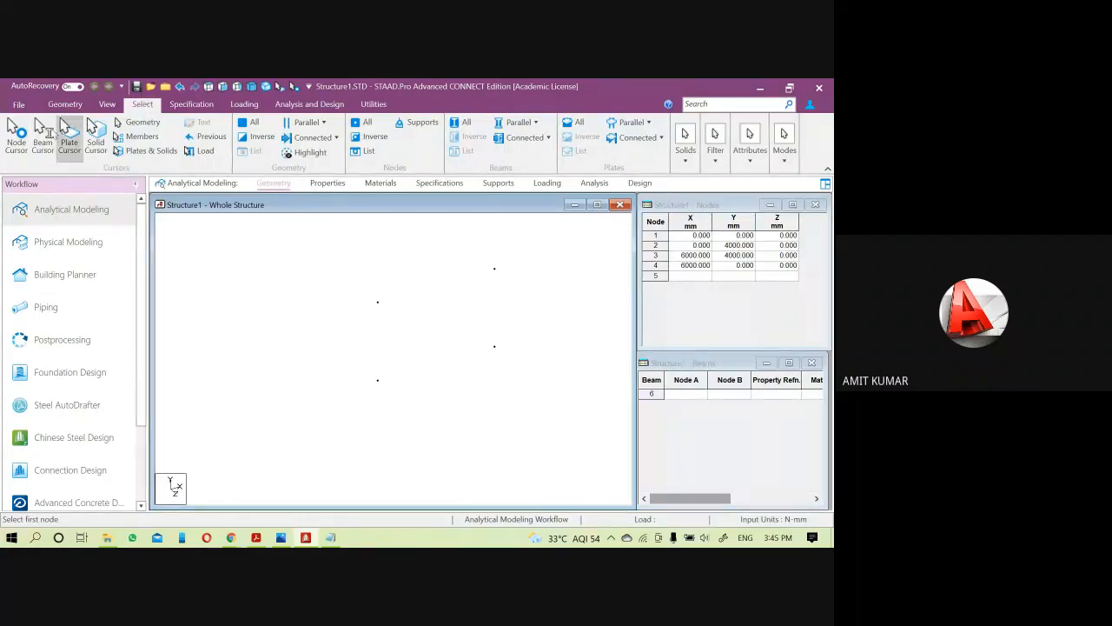
{"action": "left_click", "coordinate": [22, 138]}
{"action": "left_click_drag", "start_coordinate": [570, 436], "coordinate": [253, 228]}
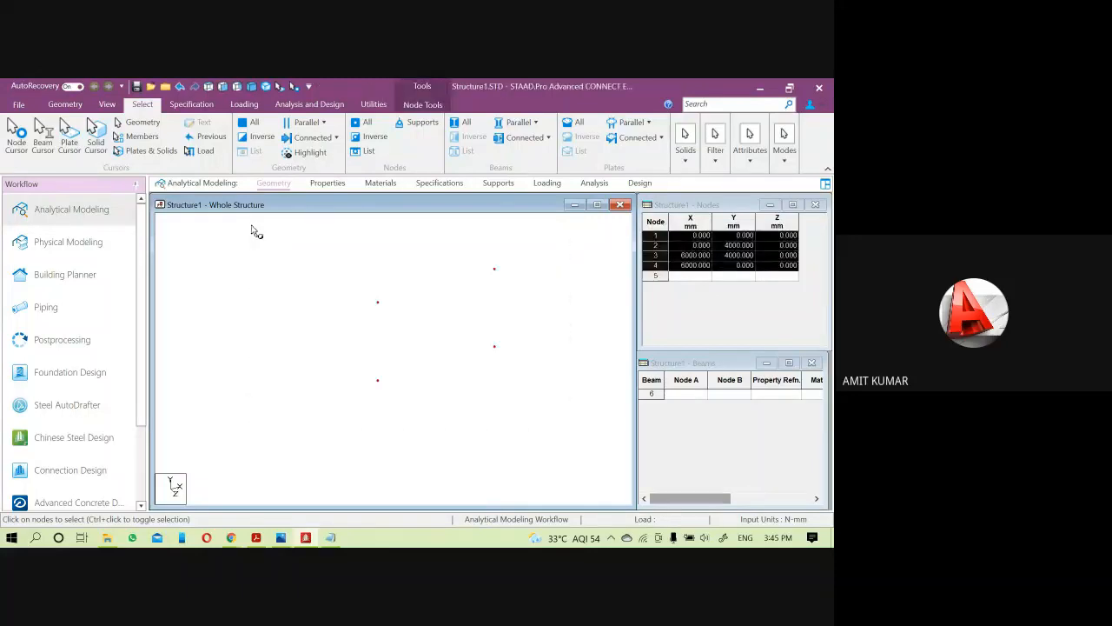
{"action": "scroll", "coordinate": [440, 362], "scroll_direction": "up", "scroll_amount": 1}
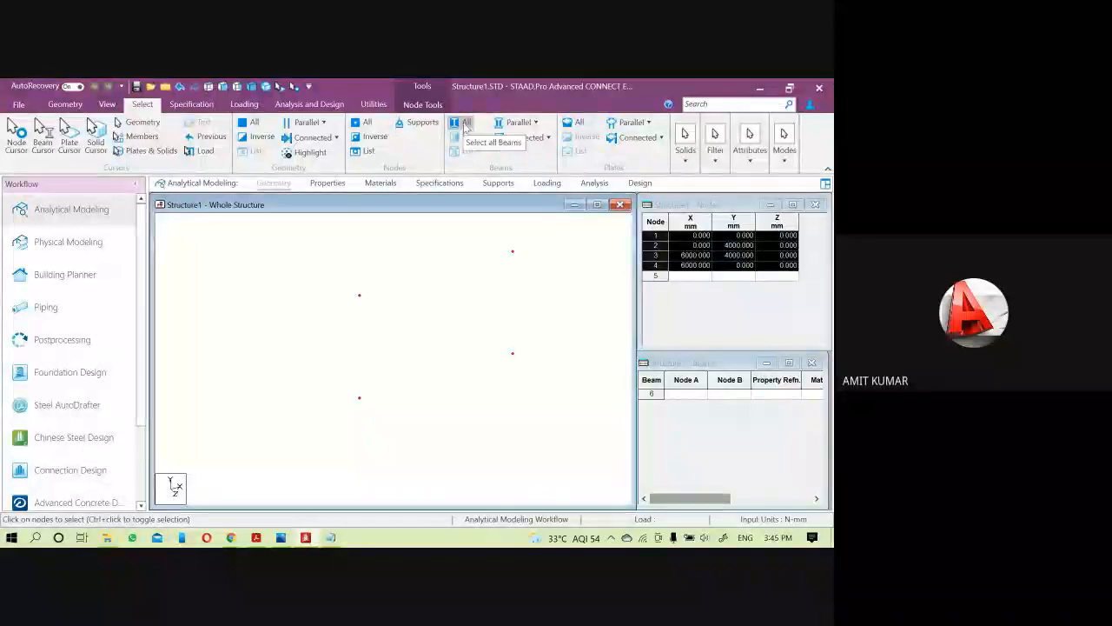
- Try to select all beams parallel to the X axis
{"action": "left_click", "coordinate": [521, 125]}
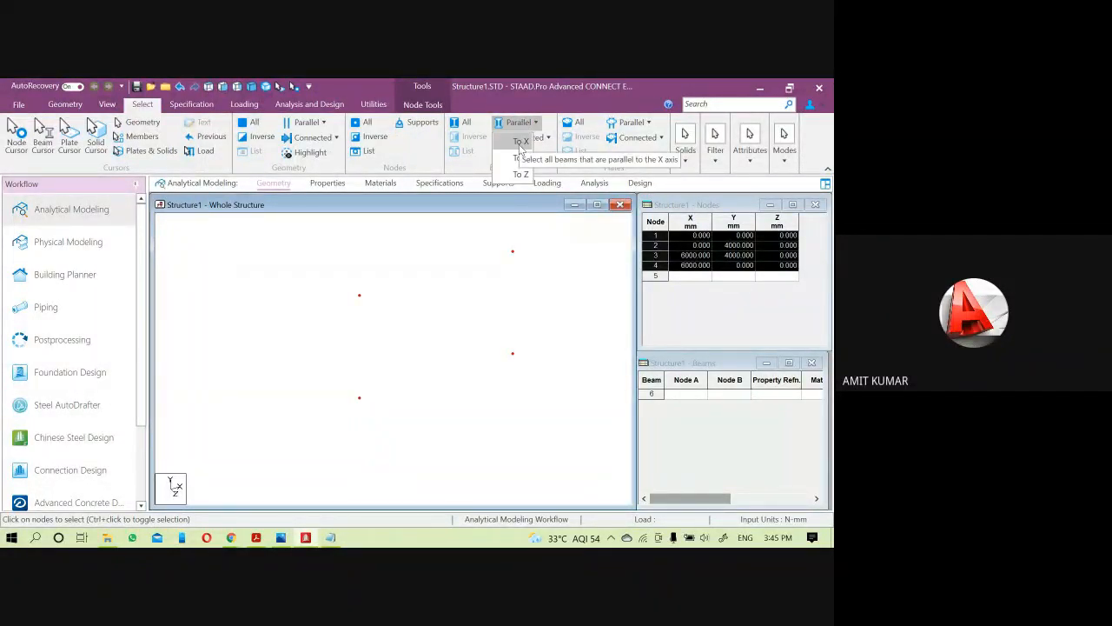
{"action": "left_click", "coordinate": [518, 146]}
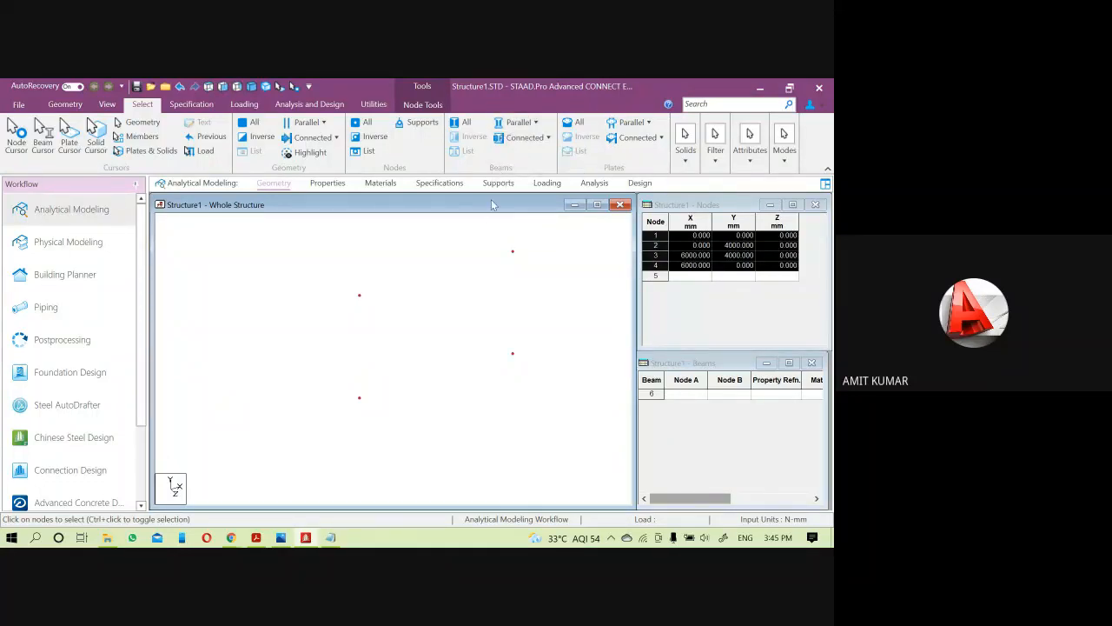
- Select all four nodes and connect them with beams along the X axis
{"action": "left_click", "coordinate": [426, 243]}
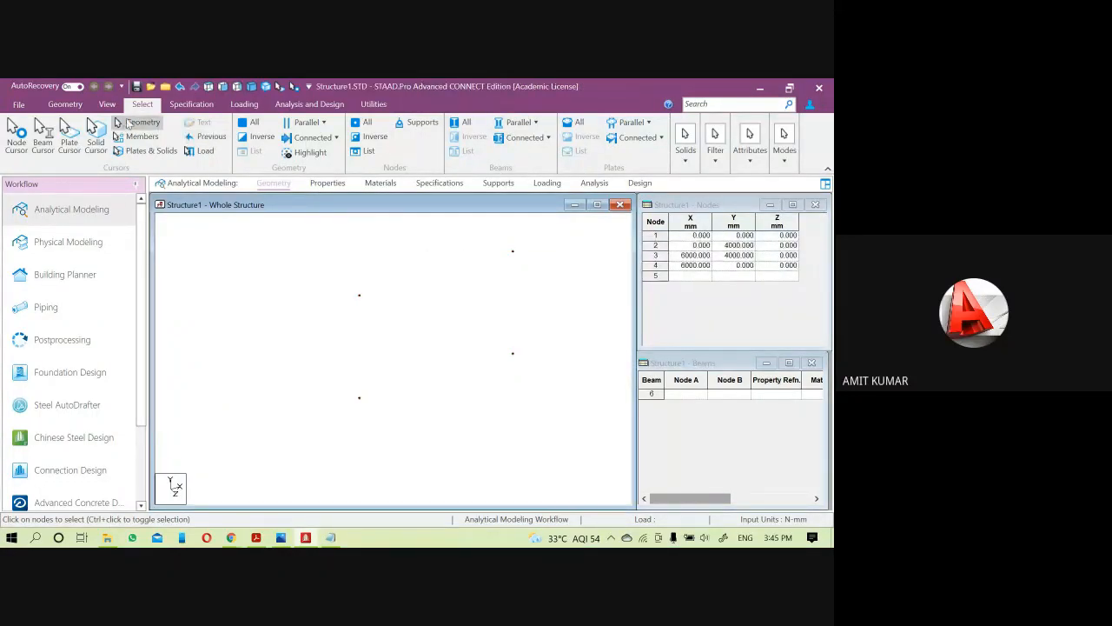
{"action": "left_click", "coordinate": [65, 104]}
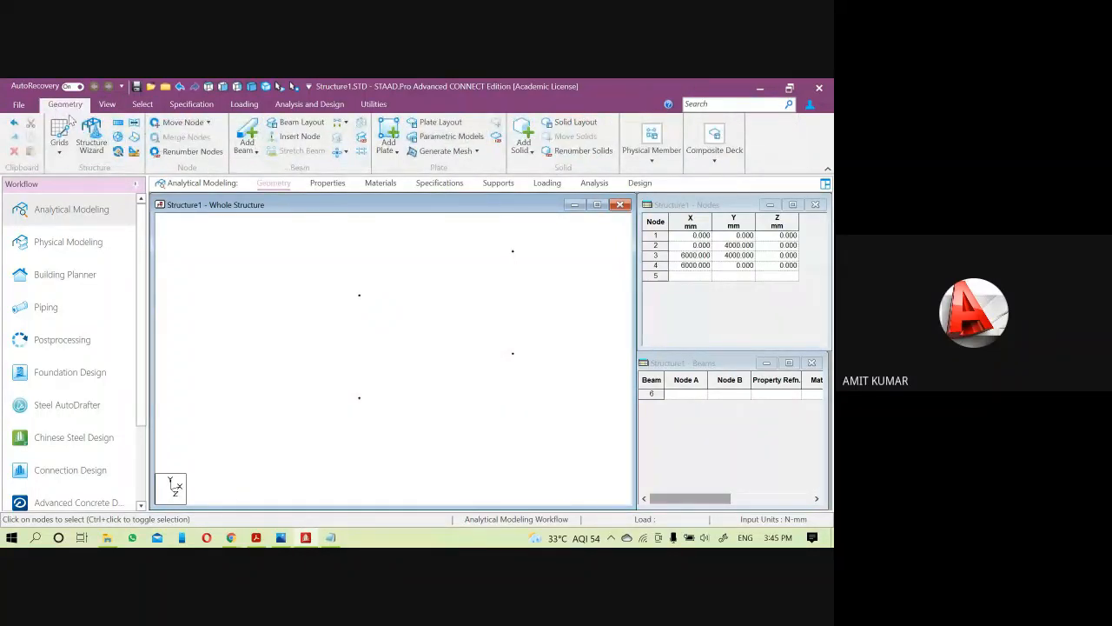
{"action": "scroll", "coordinate": [502, 401], "scroll_direction": "down", "scroll_amount": 2}
{"action": "left_click", "coordinate": [143, 104]}
{"action": "left_click_drag", "start_coordinate": [551, 415], "coordinate": [302, 246]}
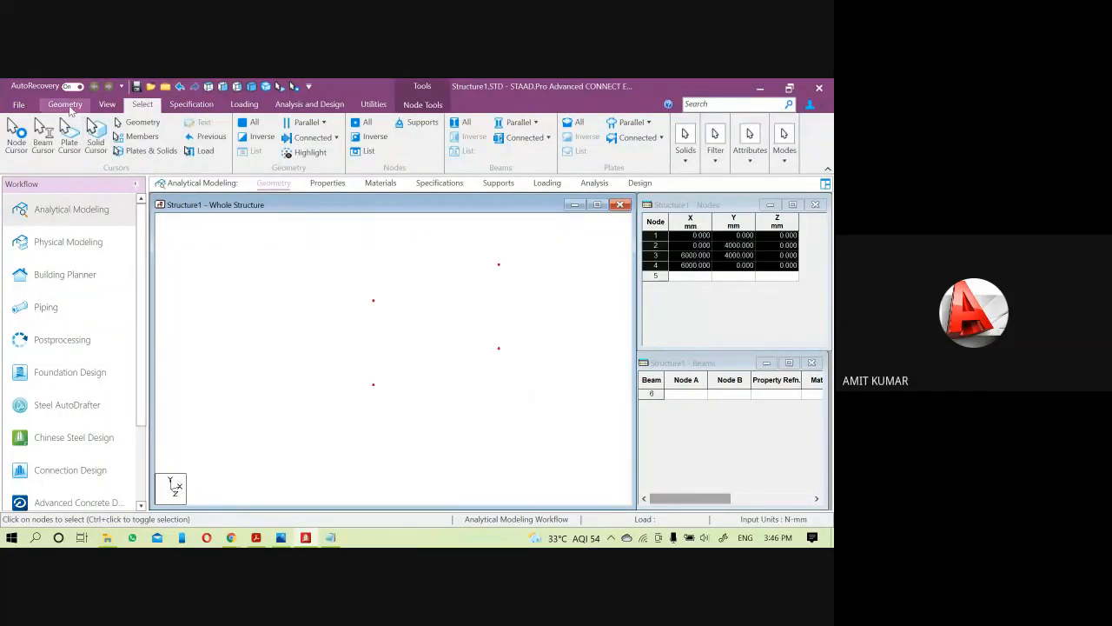
{"action": "left_click", "coordinate": [72, 108]}
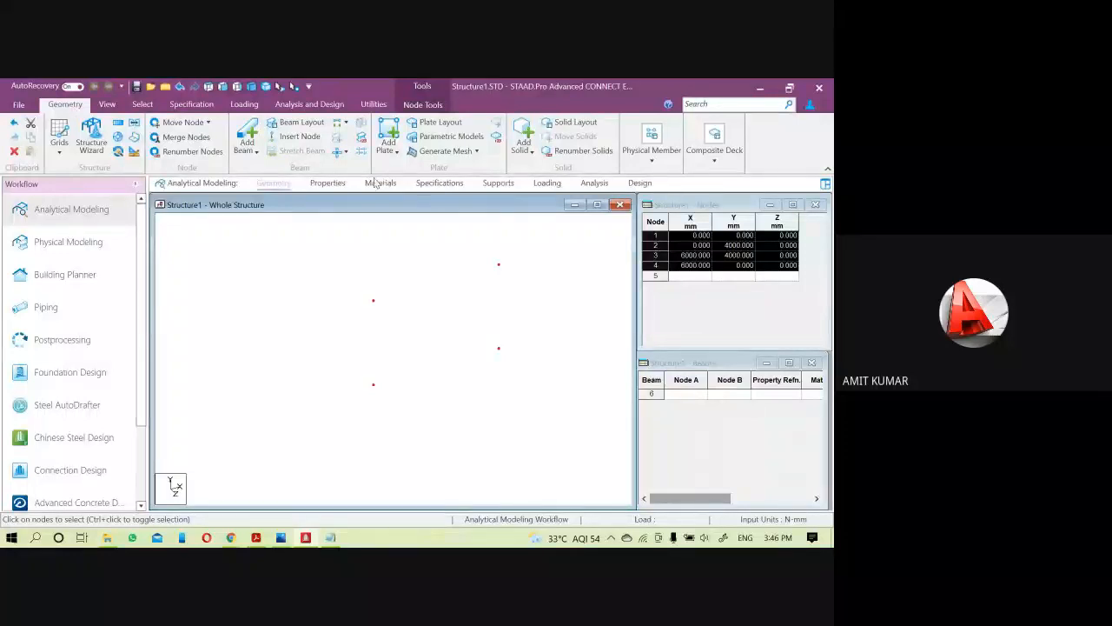
{"action": "left_click", "coordinate": [346, 125]}
{"action": "left_click", "coordinate": [355, 148]}
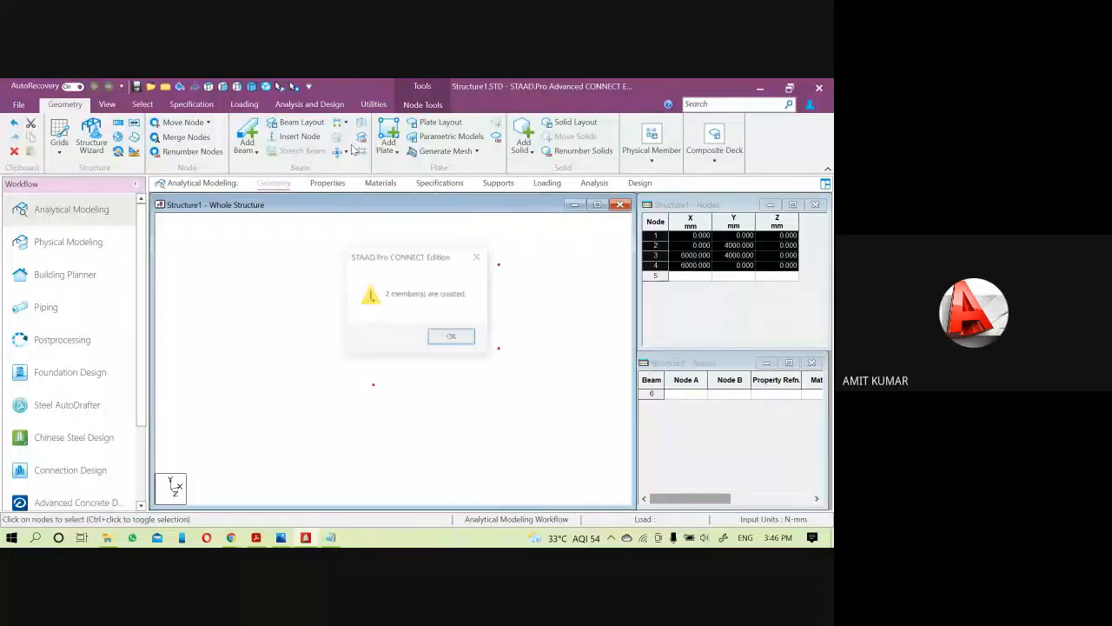
{"action": "left_click", "coordinate": [450, 338]}
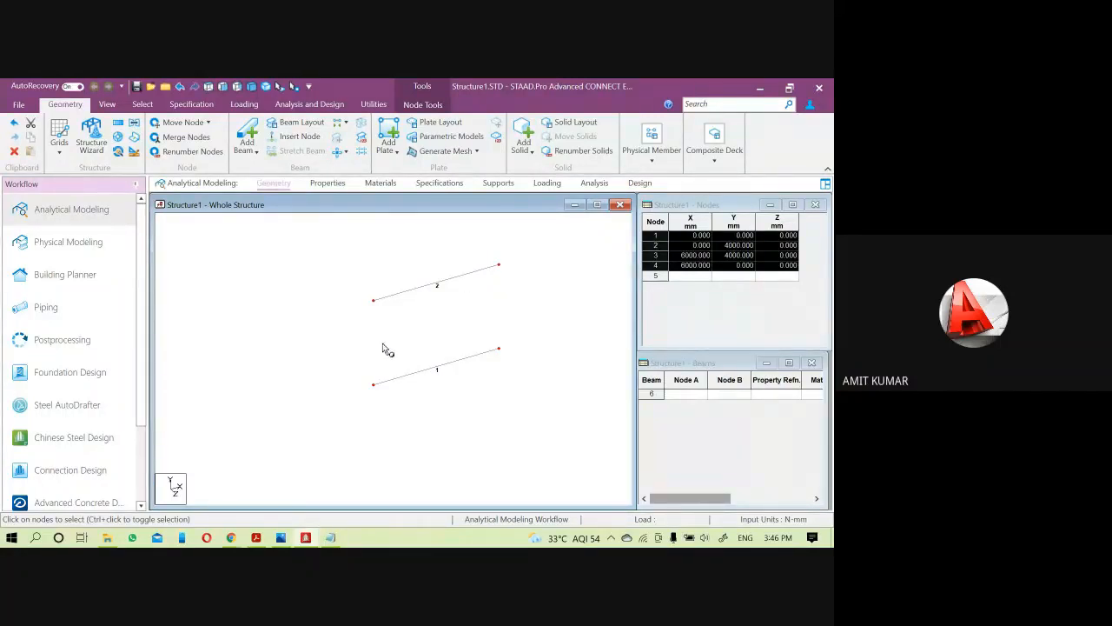
- Connect the four selected nodes with beams along the Y axis and clear the selection
{"action": "left_click", "coordinate": [345, 125]}
{"action": "left_click", "coordinate": [360, 159]}
{"action": "left_click", "coordinate": [445, 337]}
{"action": "left_click", "coordinate": [517, 405]}
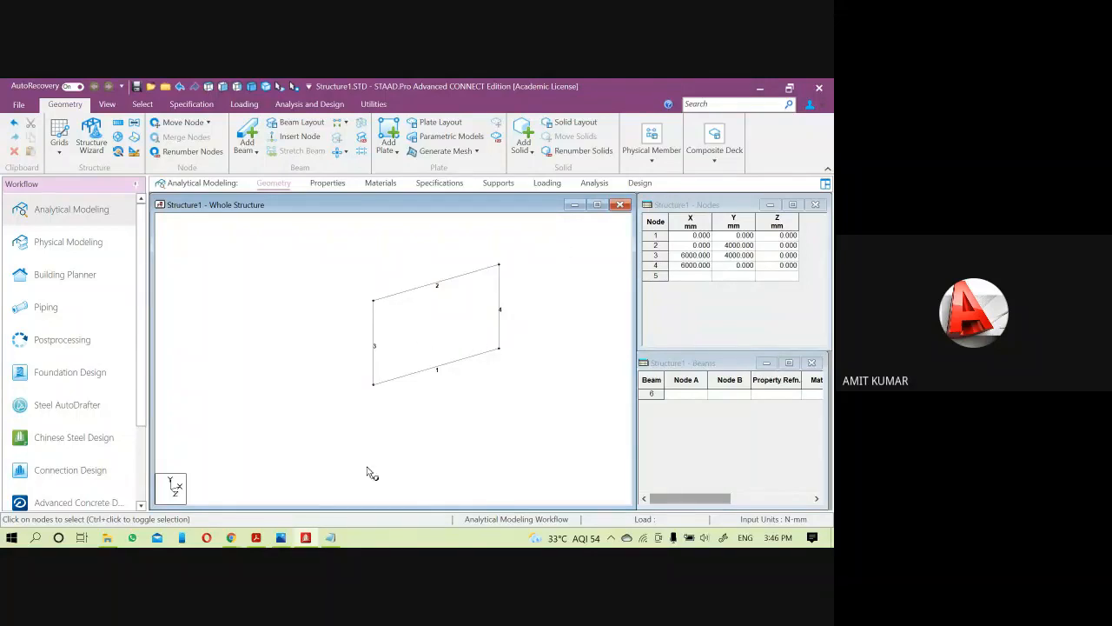
- Select the beams parallel to the X axis, try the other parallel directions, and clear the selection
{"action": "scroll", "coordinate": [321, 178], "scroll_direction": "down", "scroll_amount": 1}
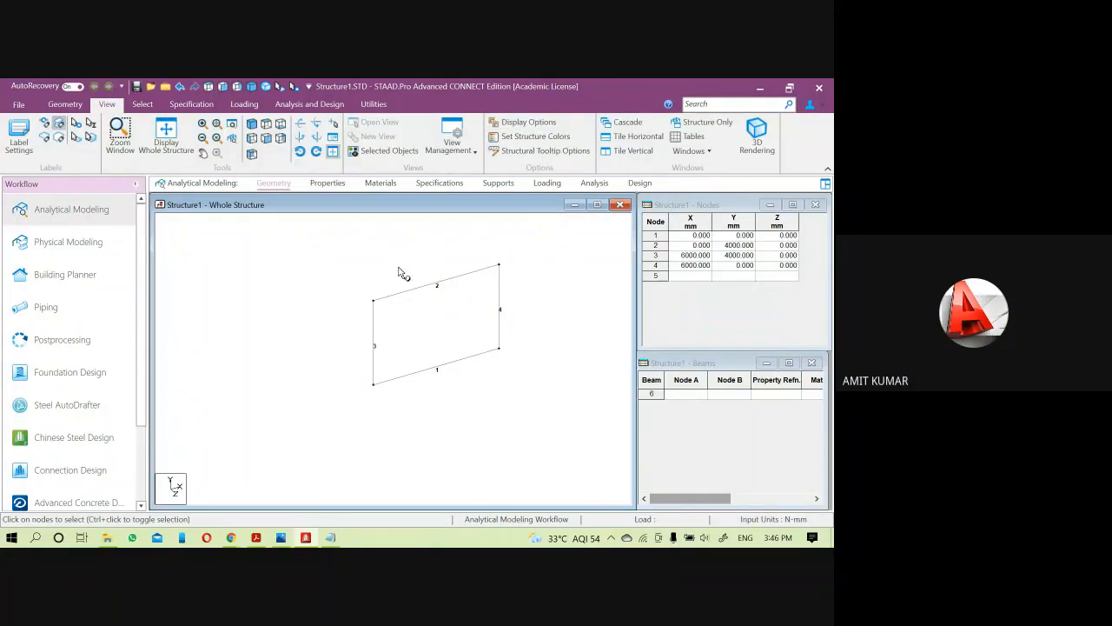
{"action": "left_click", "coordinate": [150, 106]}
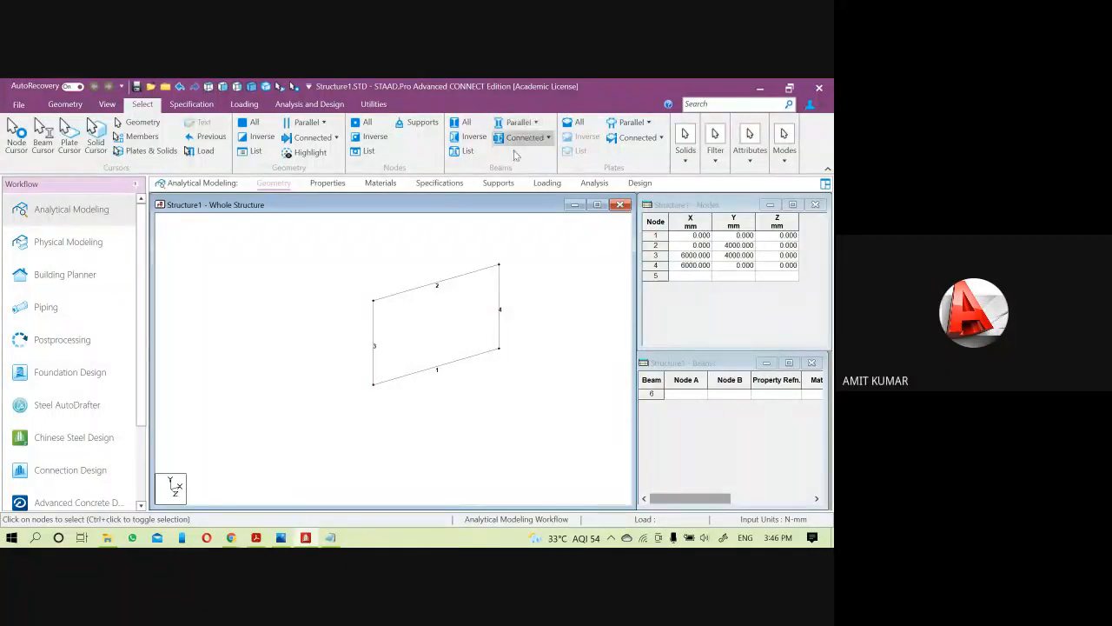
{"action": "left_click", "coordinate": [519, 122]}
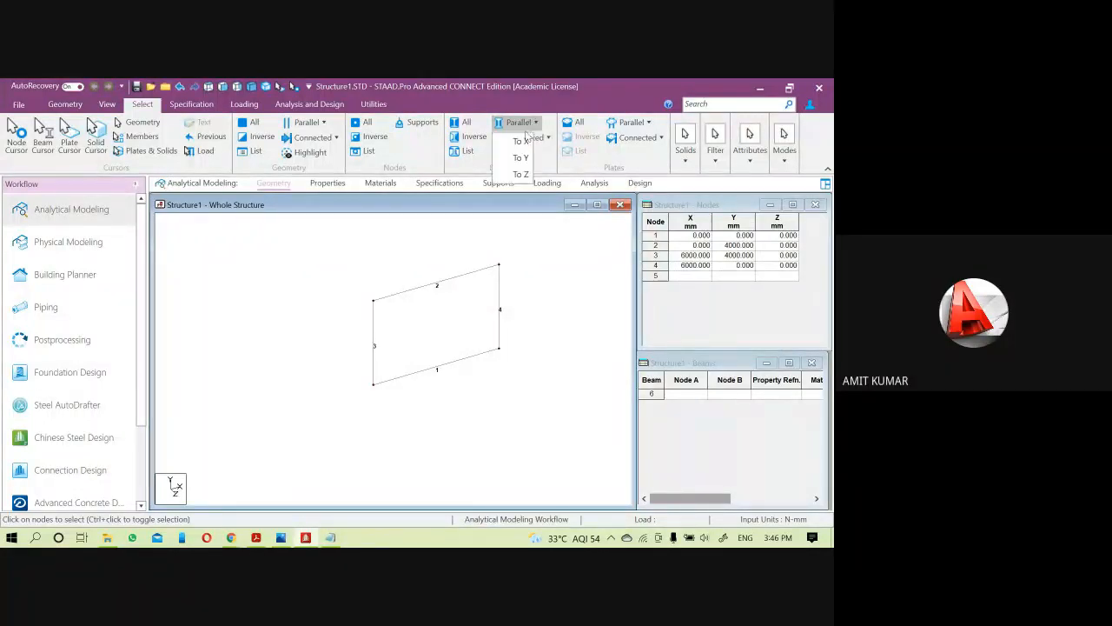
{"action": "left_click", "coordinate": [522, 142]}
{"action": "left_click", "coordinate": [532, 122]}
{"action": "left_click", "coordinate": [523, 175]}
{"action": "left_click", "coordinate": [527, 137]}
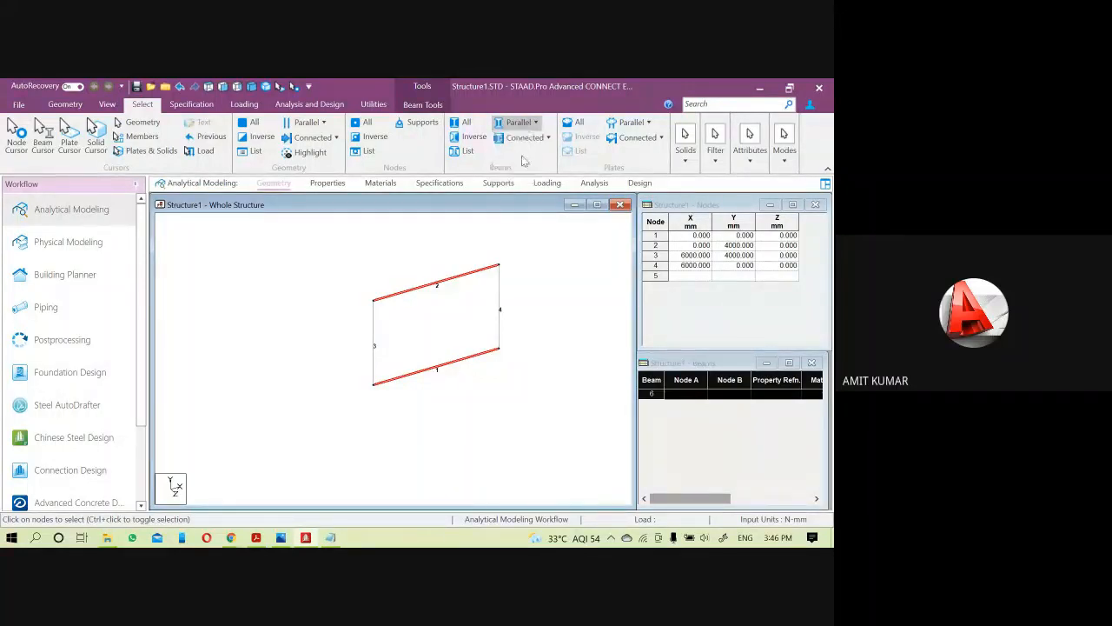
{"action": "left_click", "coordinate": [524, 154]}
{"action": "left_click", "coordinate": [522, 361]}
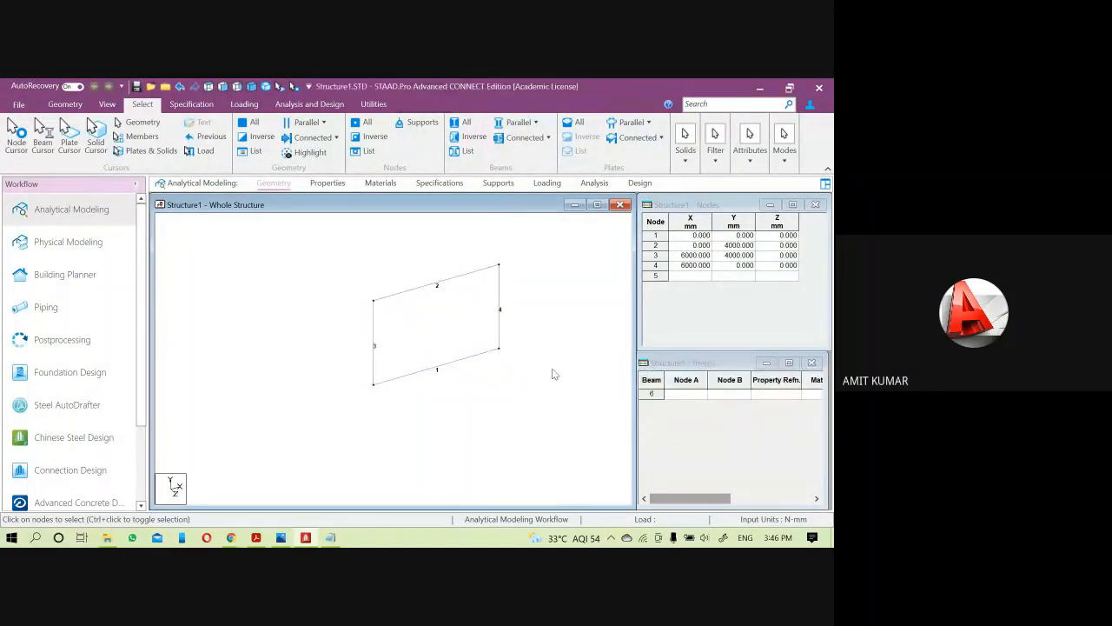
- Window-select all four beams of the frame and clear the selection
{"action": "left_click_drag", "start_coordinate": [518, 415], "coordinate": [257, 242]}
{"action": "left_click", "coordinate": [269, 256]}
{"action": "left_click_drag", "start_coordinate": [318, 263], "coordinate": [543, 396]}
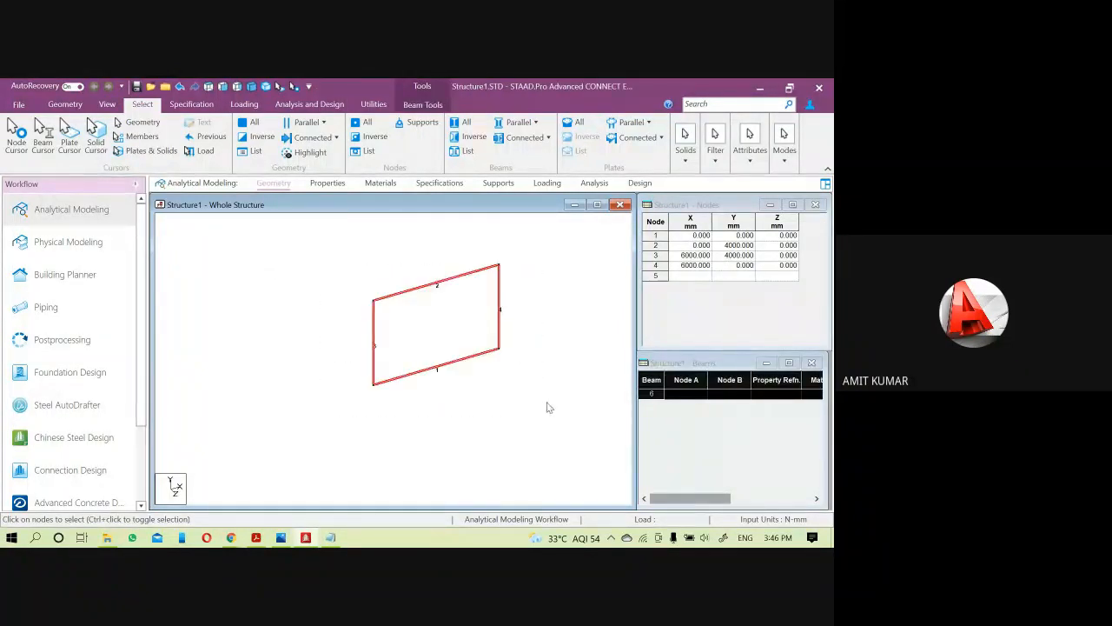
{"action": "left_click", "coordinate": [541, 399]}
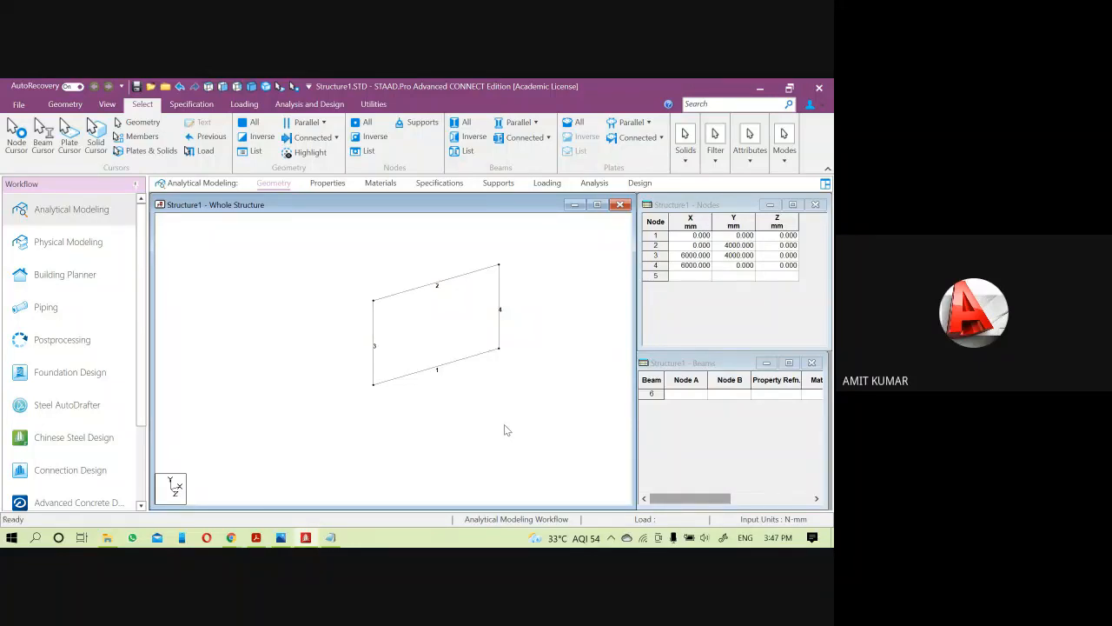
- Display the beam orientation axes and the coloured start and end markers on the frame's beams
{"action": "key", "text": "shift+slash"}
{"action": "key", "text": "shift+slash"}
{"action": "scroll", "coordinate": [385, 368], "scroll_direction": "up", "scroll_amount": 2}
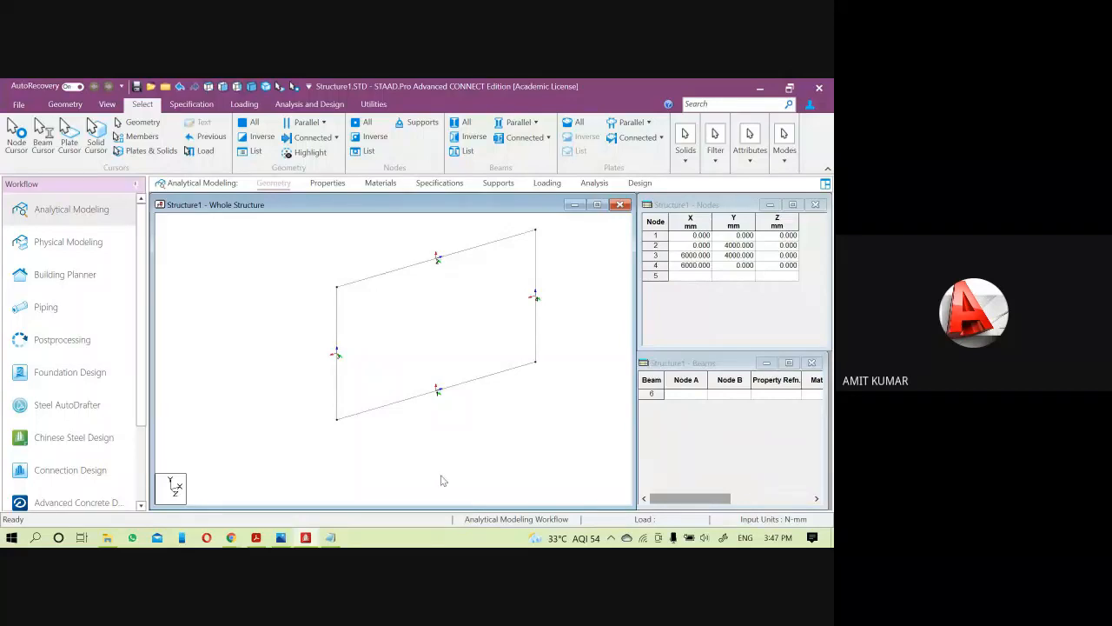
{"action": "key", "text": "shift+o"}
{"action": "key", "text": "shift+o"}
{"action": "key", "text": "shift+e"}
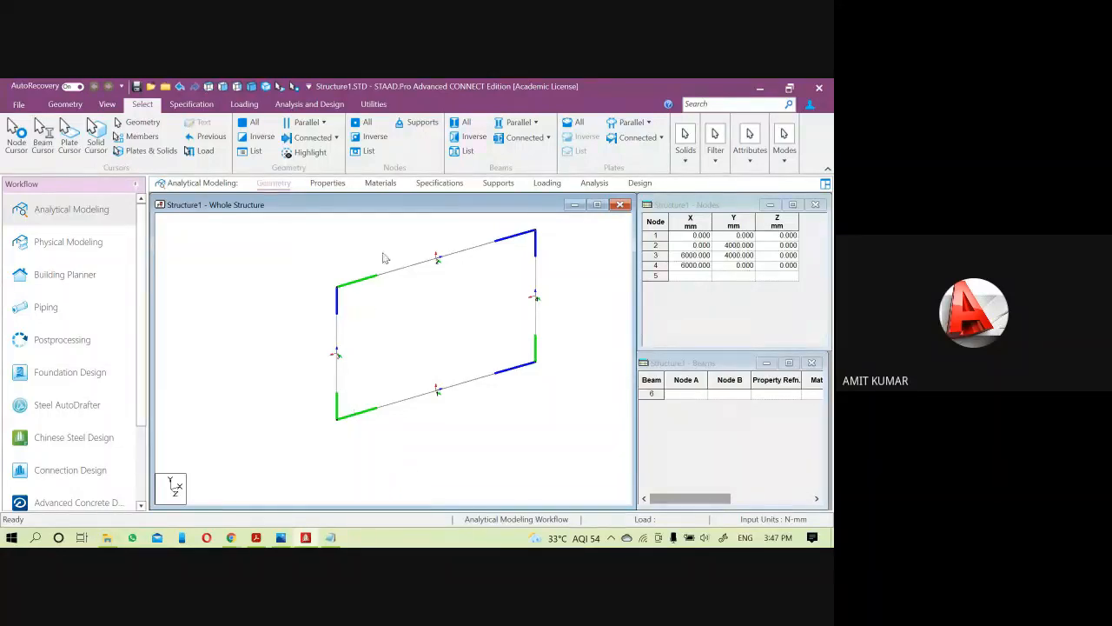
{"action": "scroll", "coordinate": [401, 289], "scroll_direction": "up", "scroll_amount": 1}
{"action": "scroll", "coordinate": [437, 357], "scroll_direction": "up", "scroll_amount": 2}
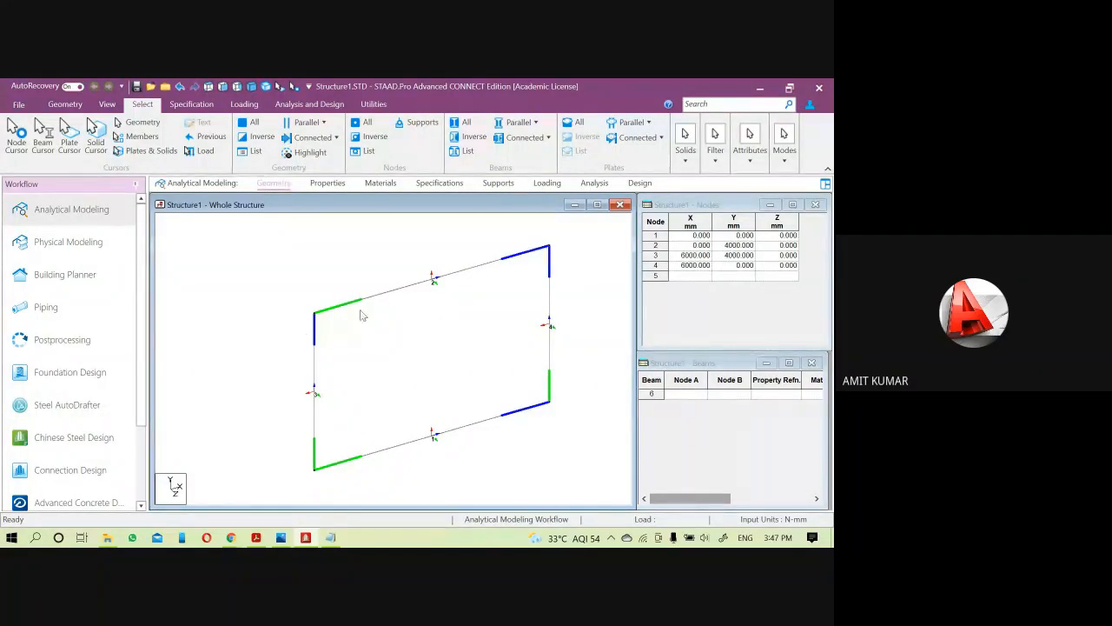
{"action": "scroll", "coordinate": [443, 283], "scroll_direction": "up", "scroll_amount": 1}
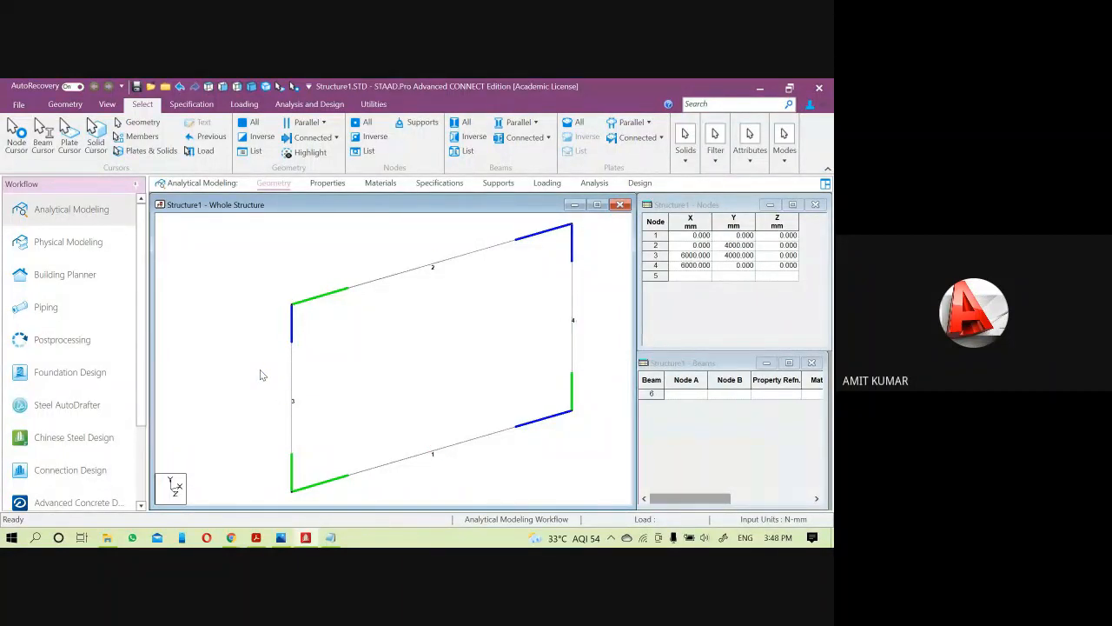
- Examine which nodes are the start and end of beams 3, 1 and 4 using the coloured beam end markers
{"action": "middle_click_drag", "start_coordinate": [256, 362], "coordinate": [306, 345]}
{"action": "left_click", "coordinate": [303, 344]}
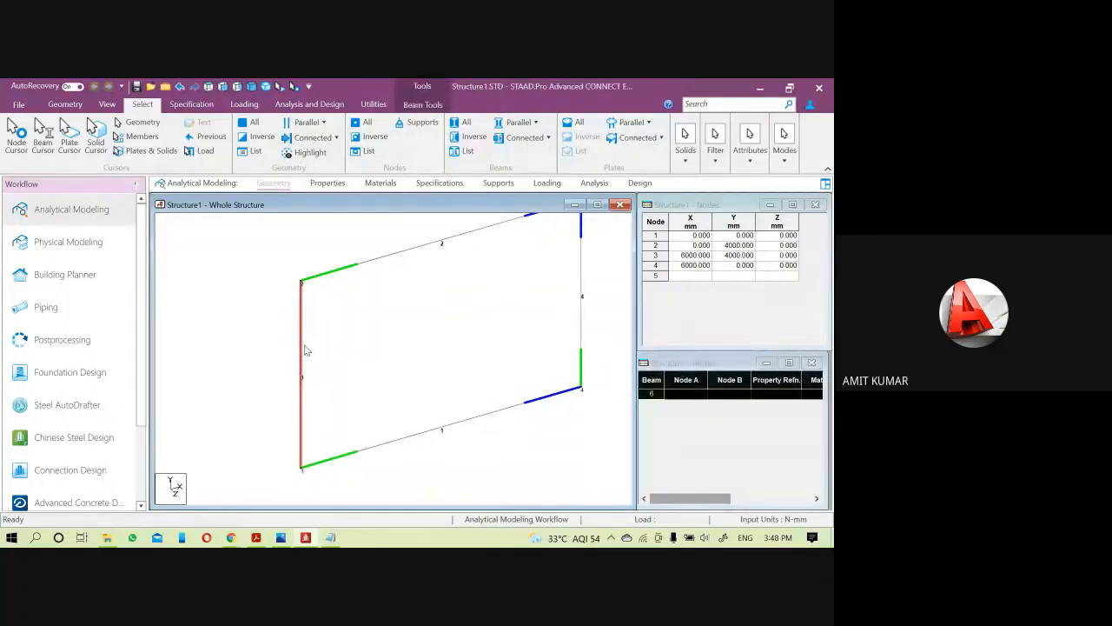
{"action": "left_click", "coordinate": [303, 494]}
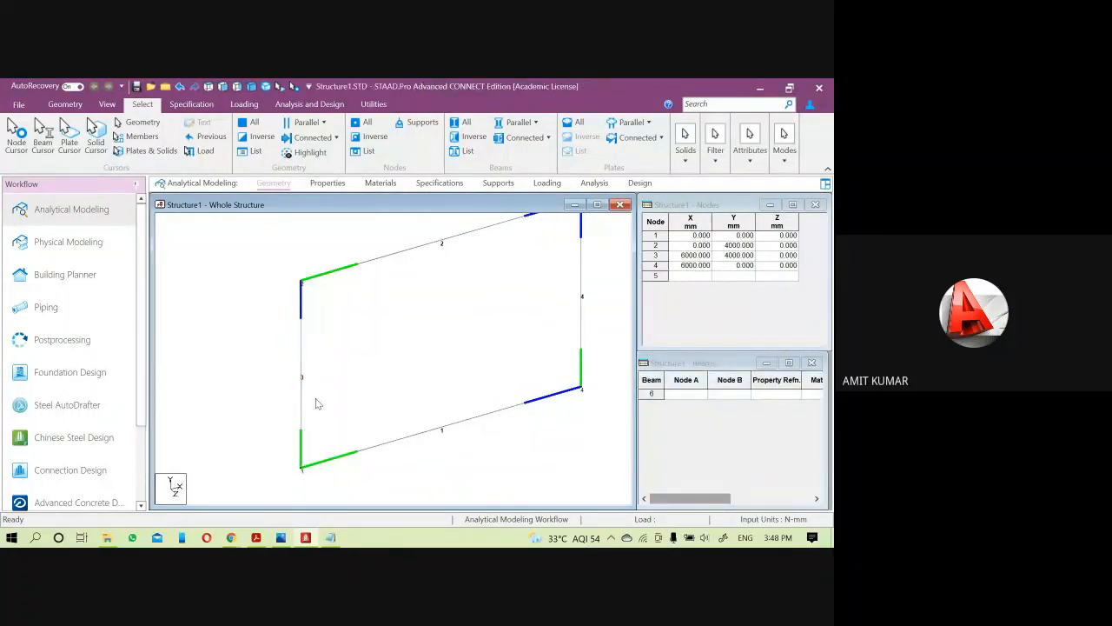
{"action": "middle_click_drag", "start_coordinate": [377, 387], "coordinate": [369, 403]}
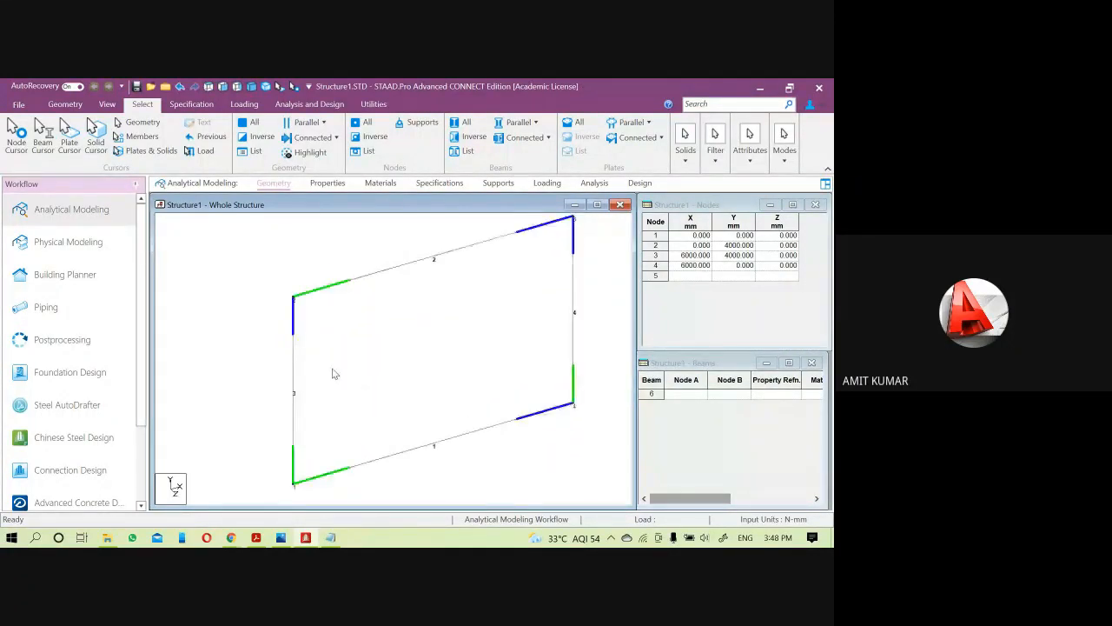
{"action": "left_click", "coordinate": [464, 441]}
{"action": "left_click", "coordinate": [462, 452]}
{"action": "middle_click_drag", "start_coordinate": [557, 432], "coordinate": [511, 450]}
{"action": "left_click", "coordinate": [535, 318]}
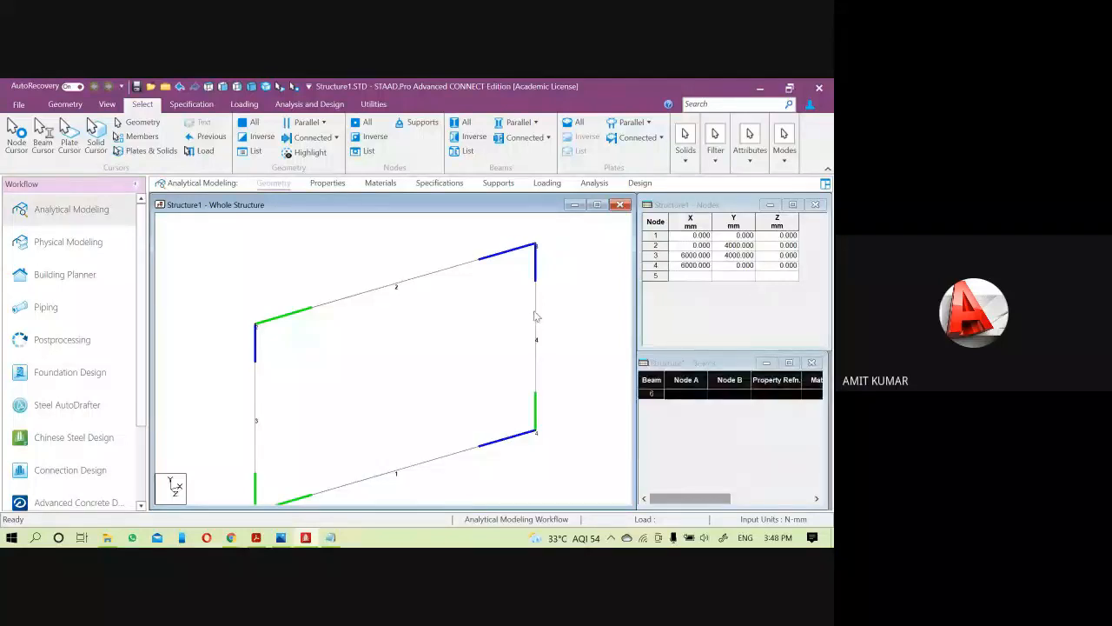
{"action": "left_click", "coordinate": [561, 327]}
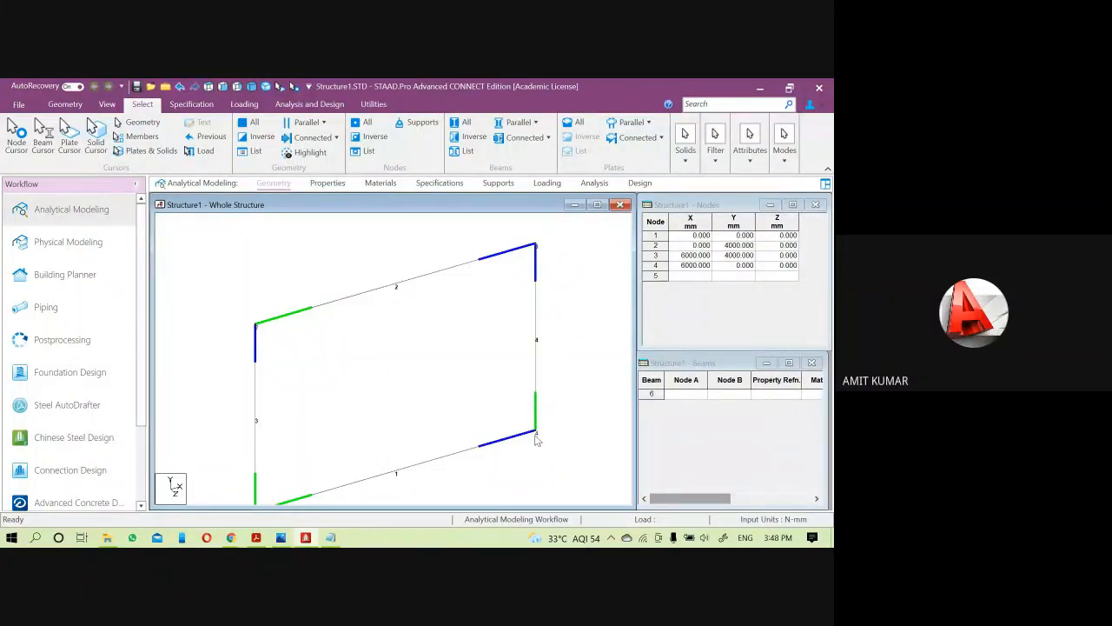
- Hide the coloured start and end markers on the beams
{"action": "scroll", "coordinate": [541, 259], "scroll_direction": "up", "scroll_amount": 1}
{"action": "scroll", "coordinate": [542, 249], "scroll_direction": "down", "scroll_amount": 1}
{"action": "key", "text": "shift+e"}
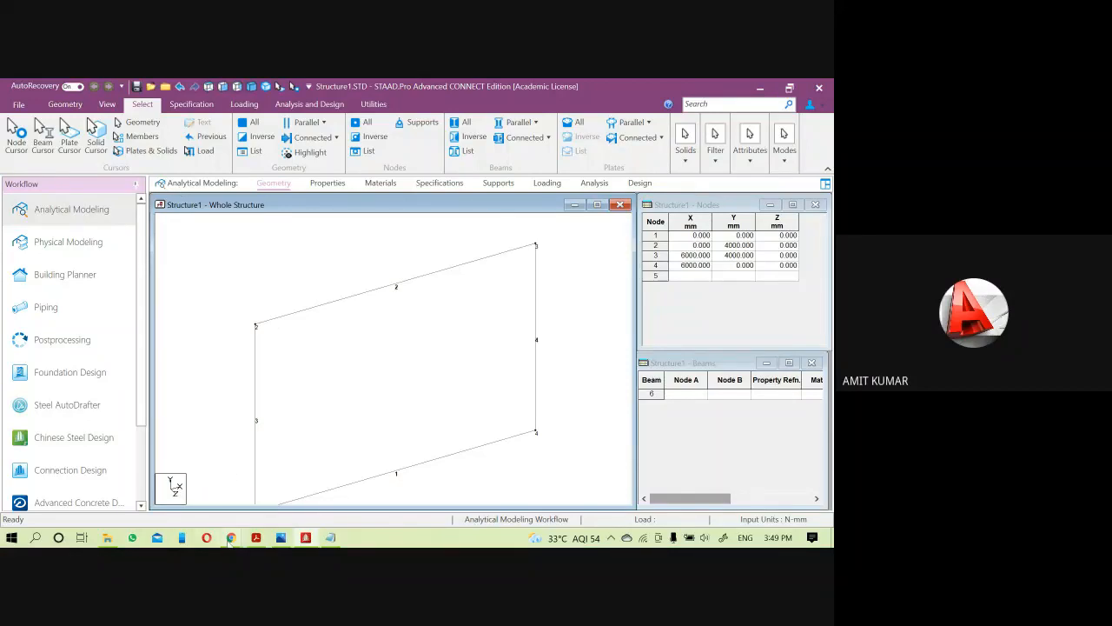
- Switch to Google Meet in Chrome, send "Shift+I" to everyone in the call chat, and mute the microphone
{"action": "mouse_move", "coordinate": [230, 537]}
{"action": "left_click", "coordinate": [166, 475]}
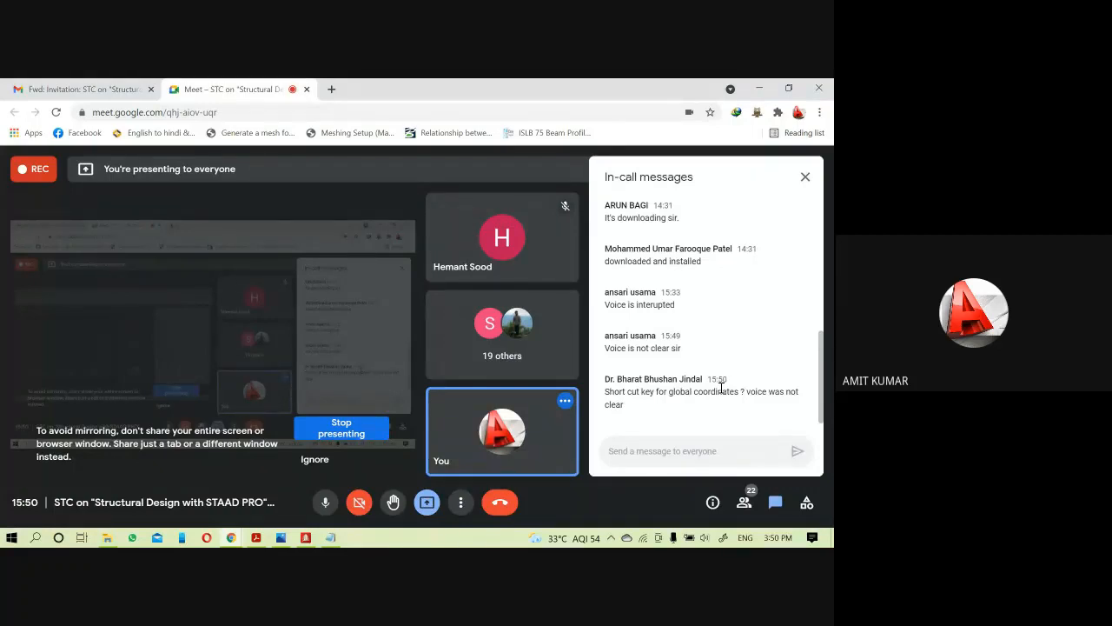
{"action": "left_click", "coordinate": [711, 452]}
{"action": "type", "text": "Shift"}
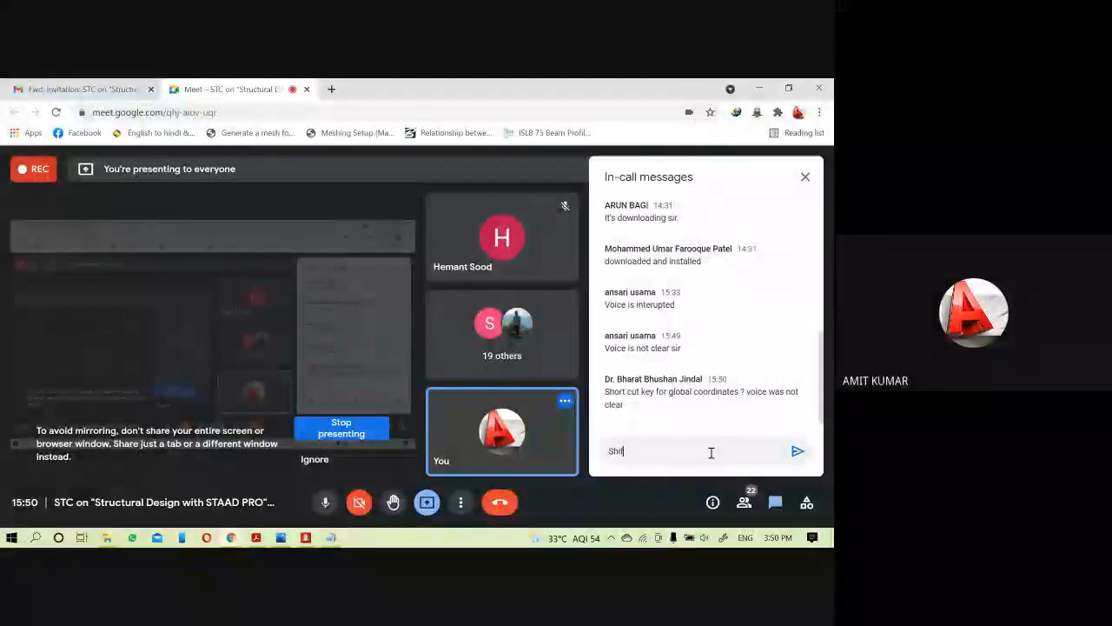
{"action": "type", "text": "+I"}
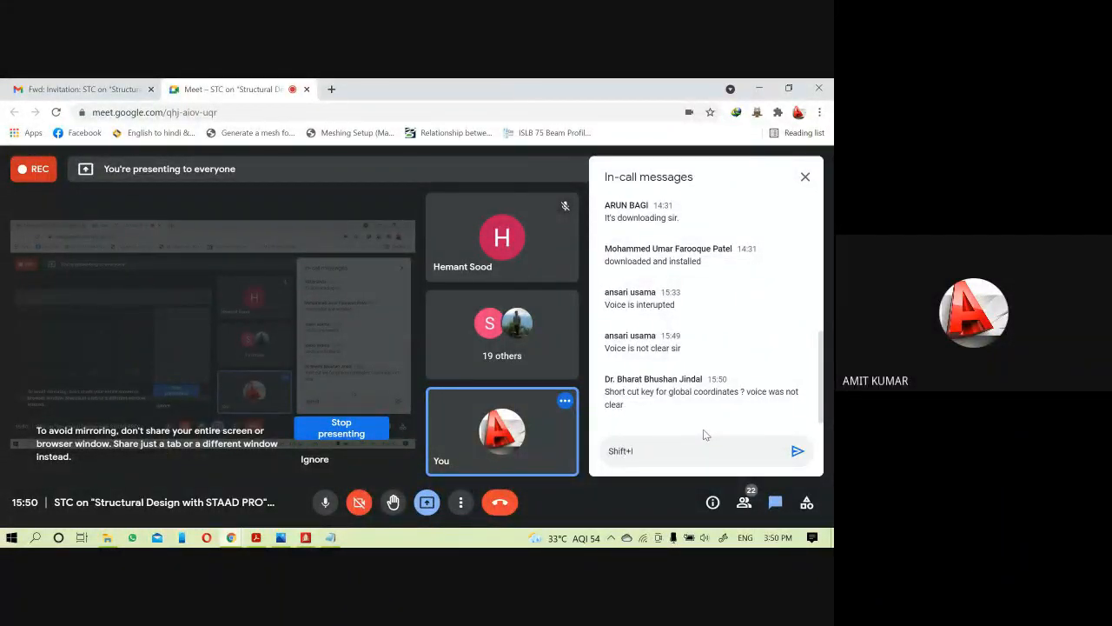
{"action": "key", "text": "Return"}
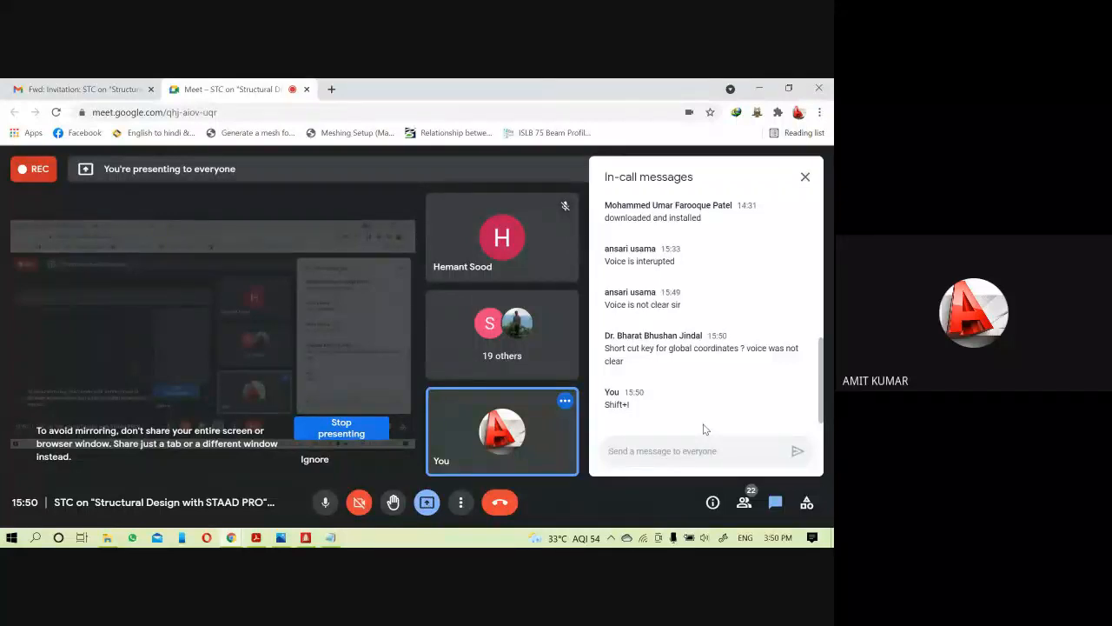
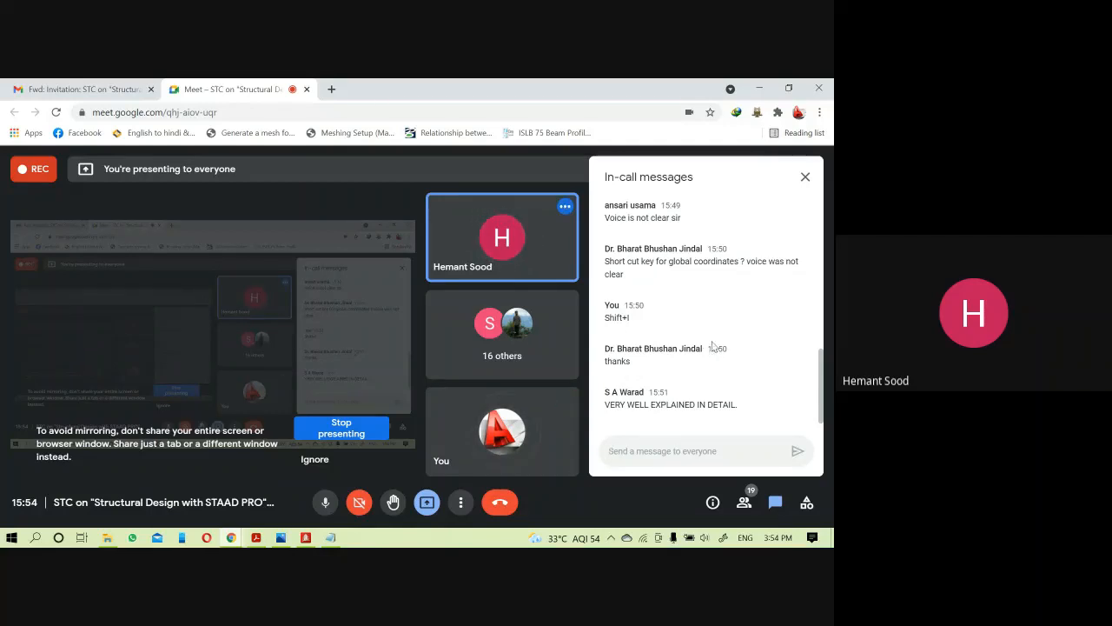
{"action": "left_click", "coordinate": [325, 504]}
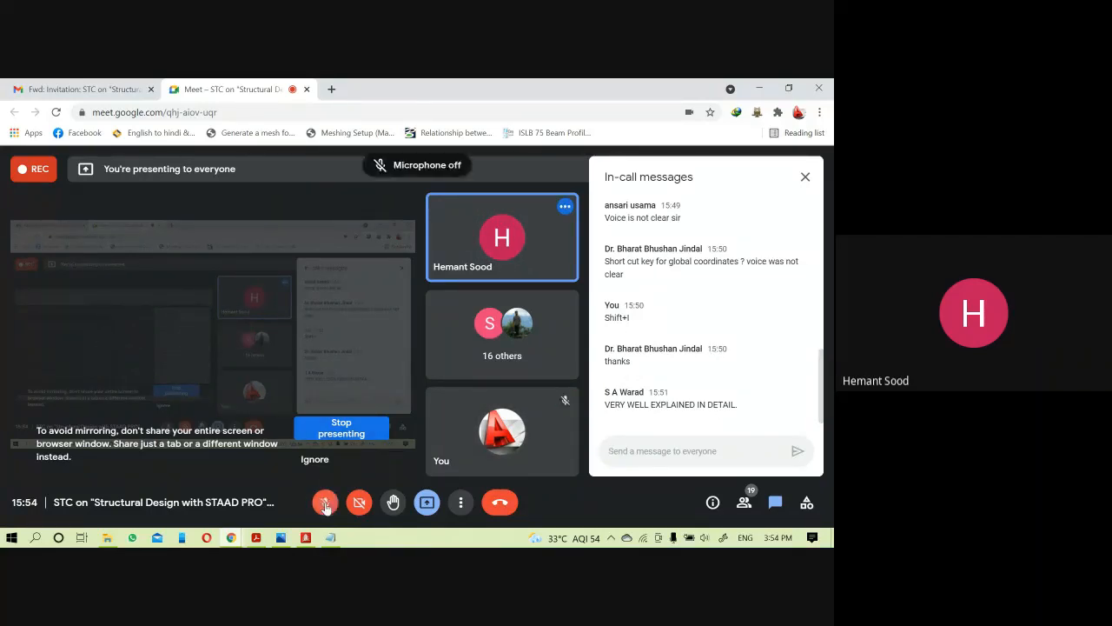